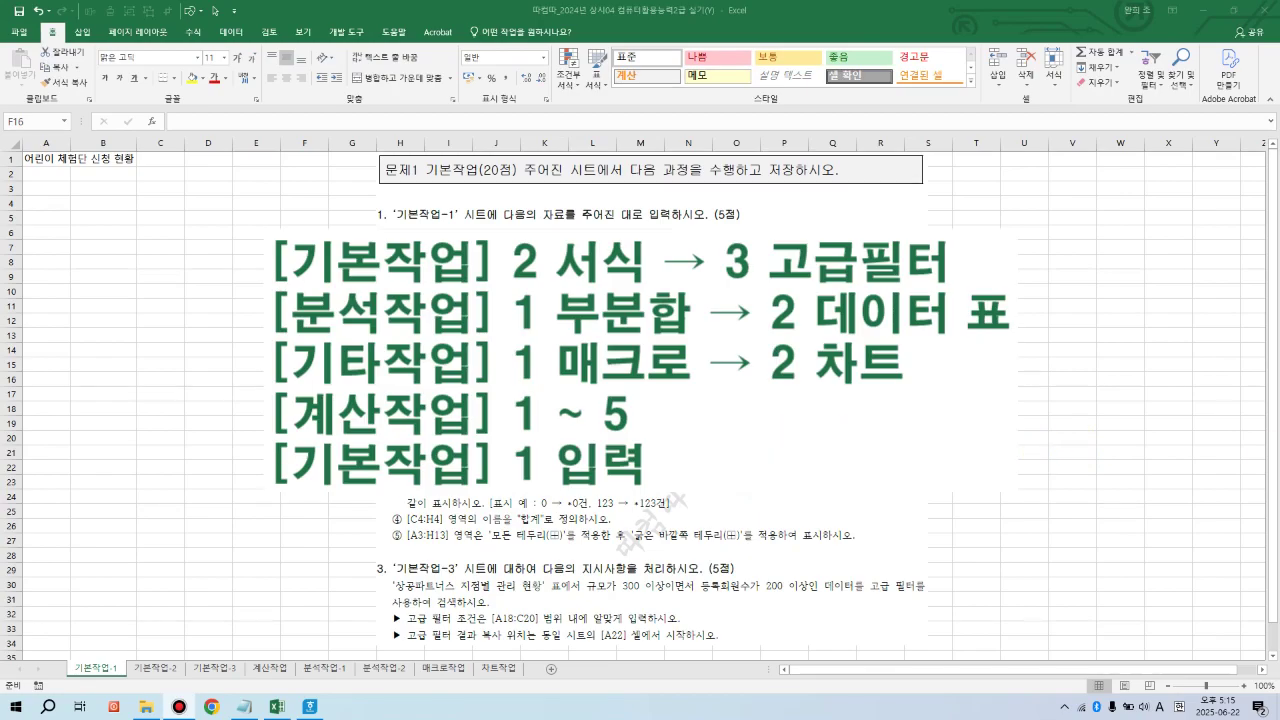
Step: On the 기본작업-2 sheet, merge and center the title across A1:H1
click(165, 668)
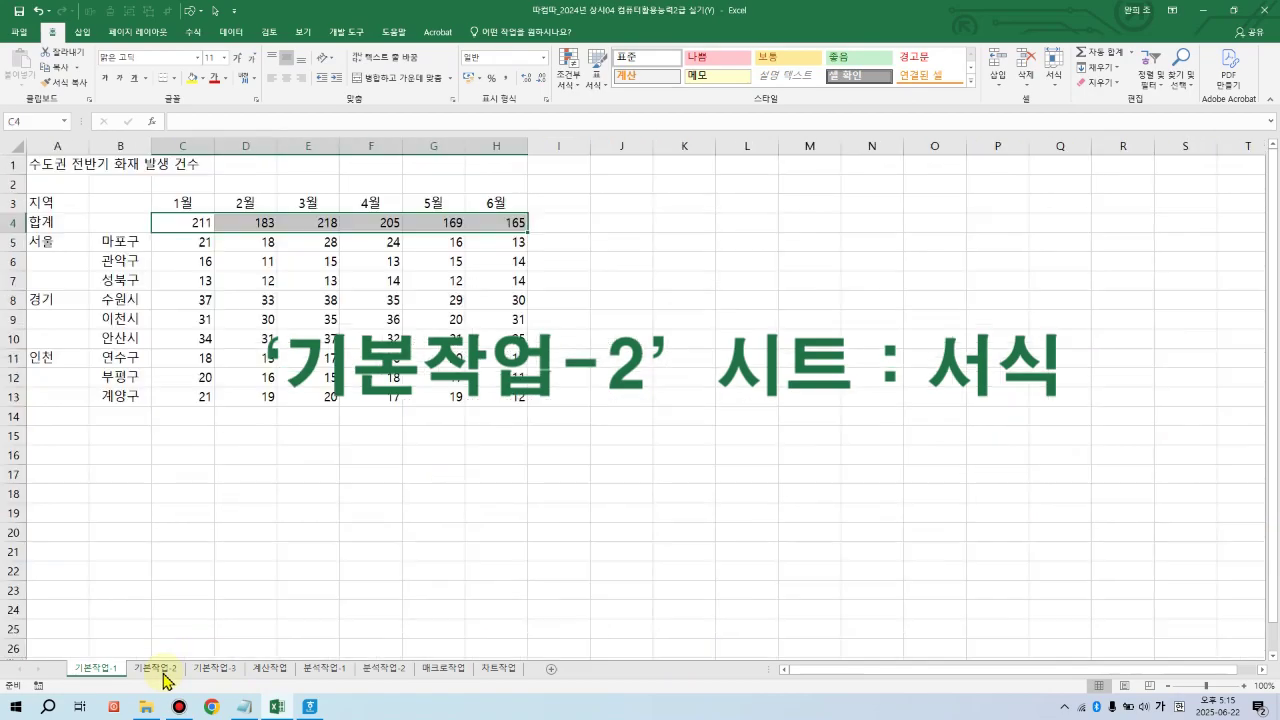
click(307, 538)
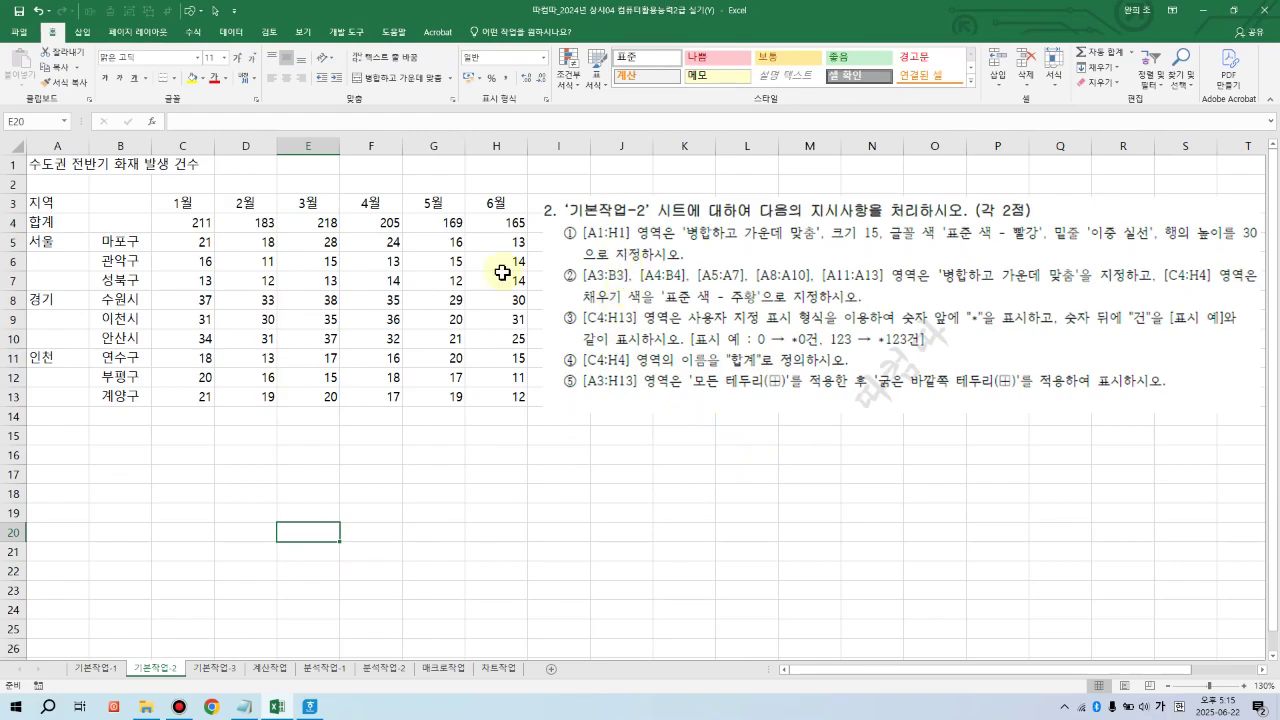
click(50, 163)
drag(88, 160, 486, 160)
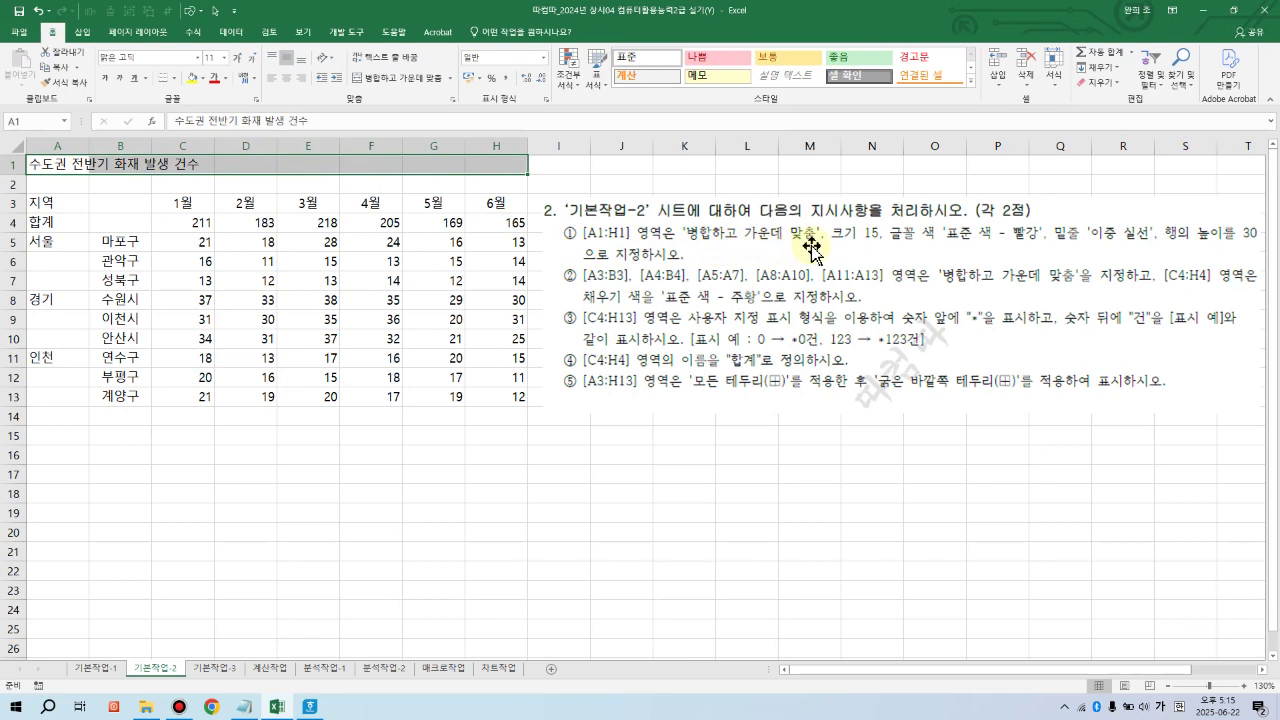
click(394, 80)
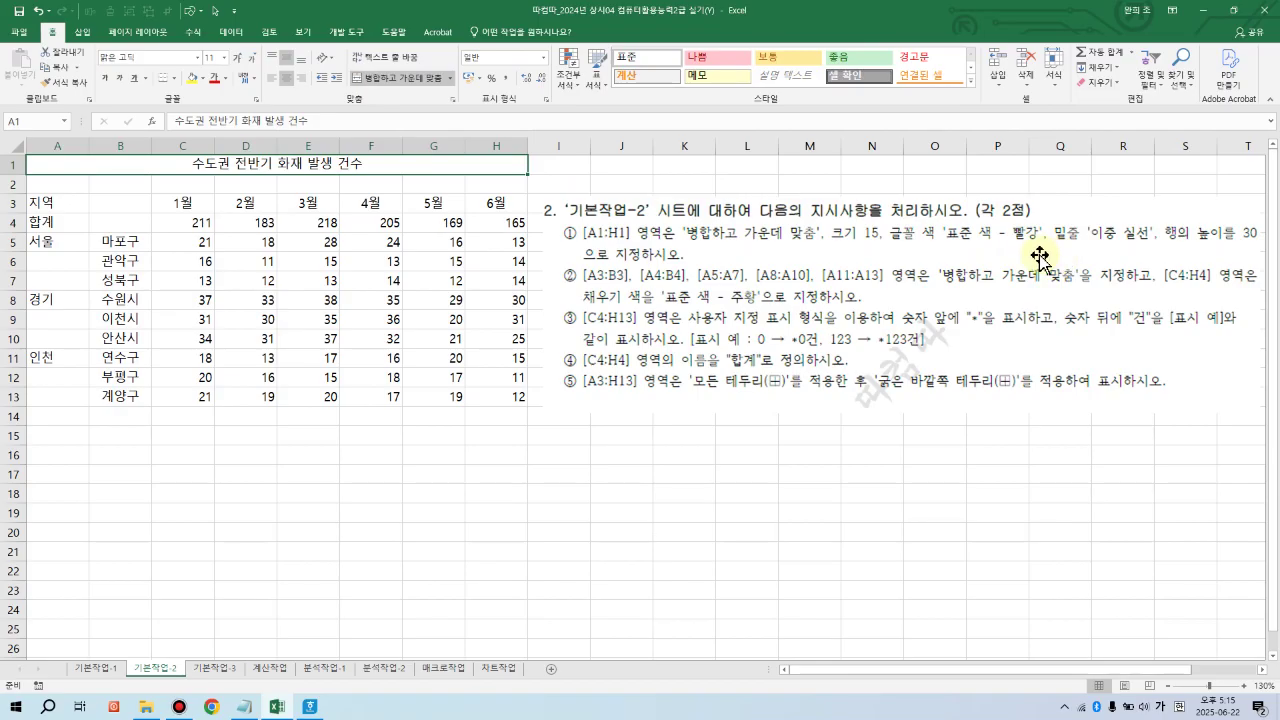
Step: Format the merged title with font size 15, standard red font color and a double underline (이중 실선)
click(256, 100)
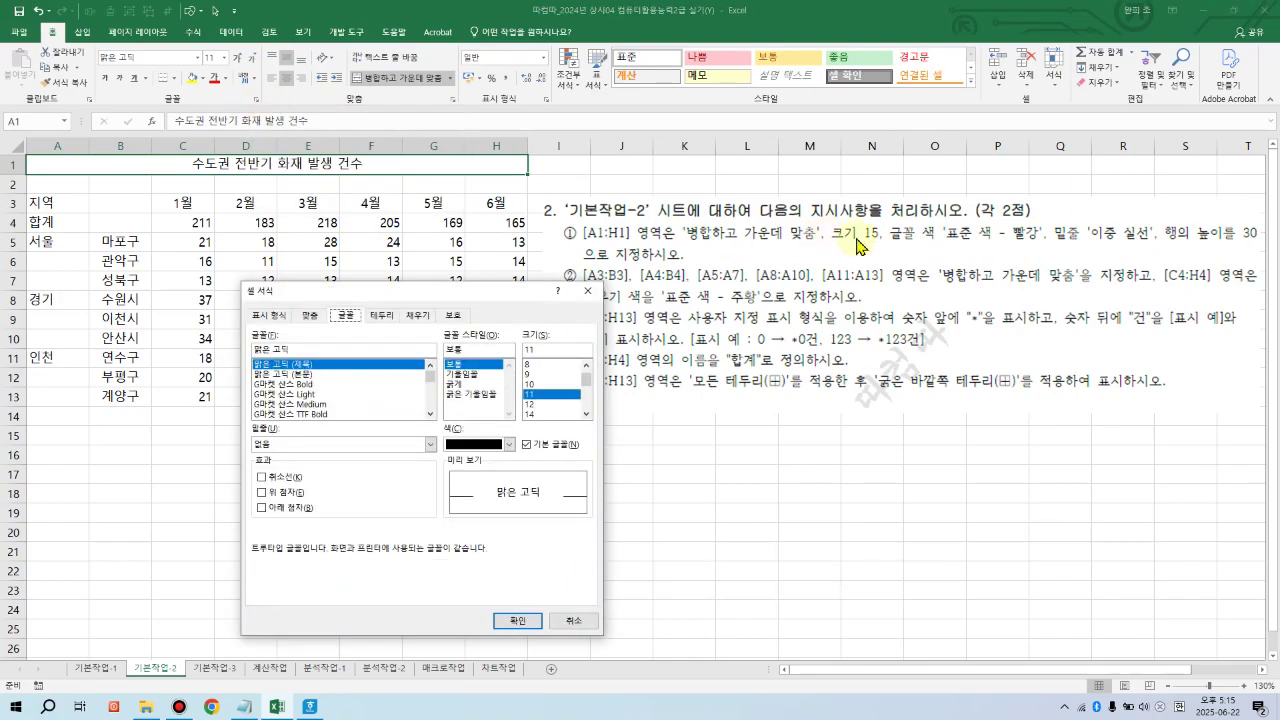
scroll(557, 405, down, 1)
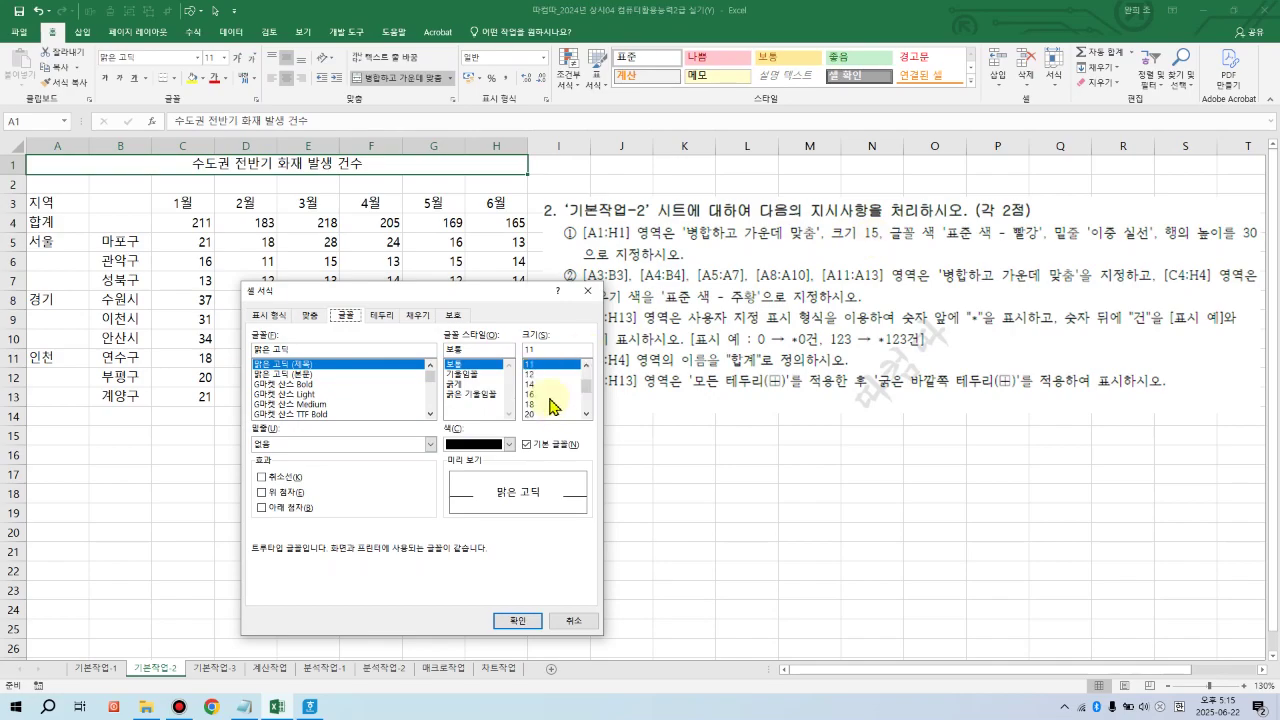
drag(543, 349, 524, 350)
text(15)
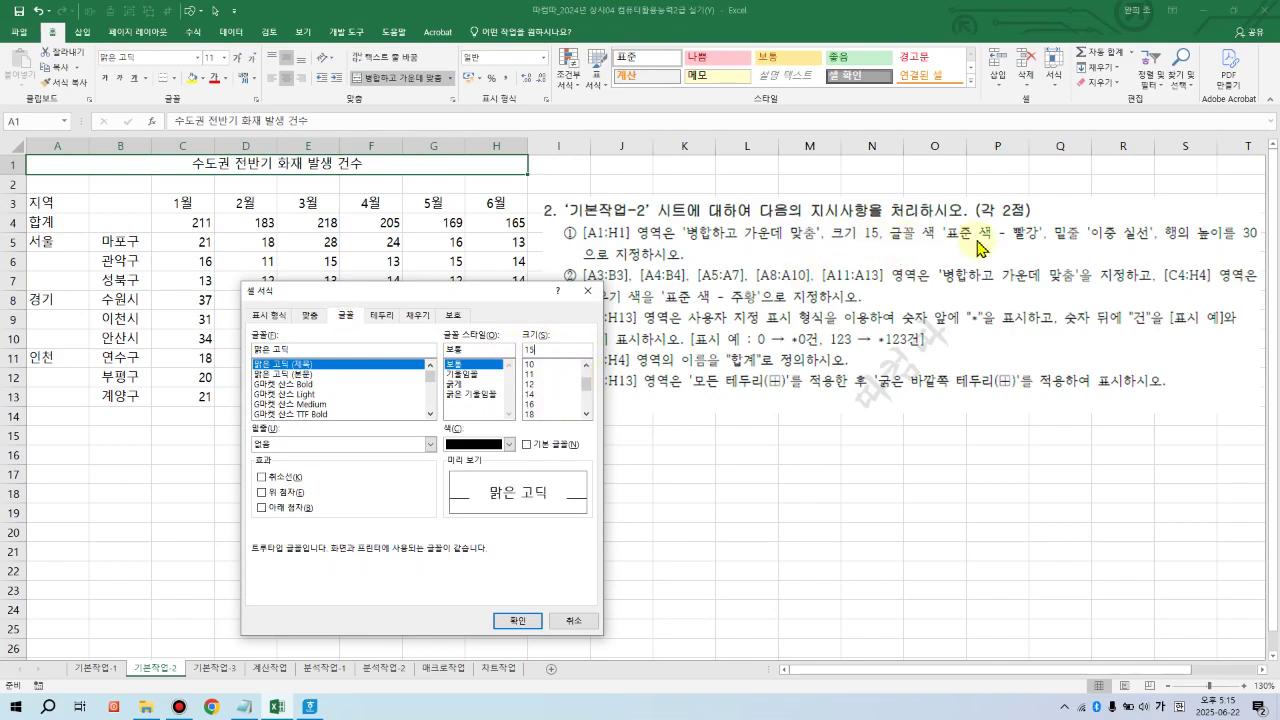
click(509, 444)
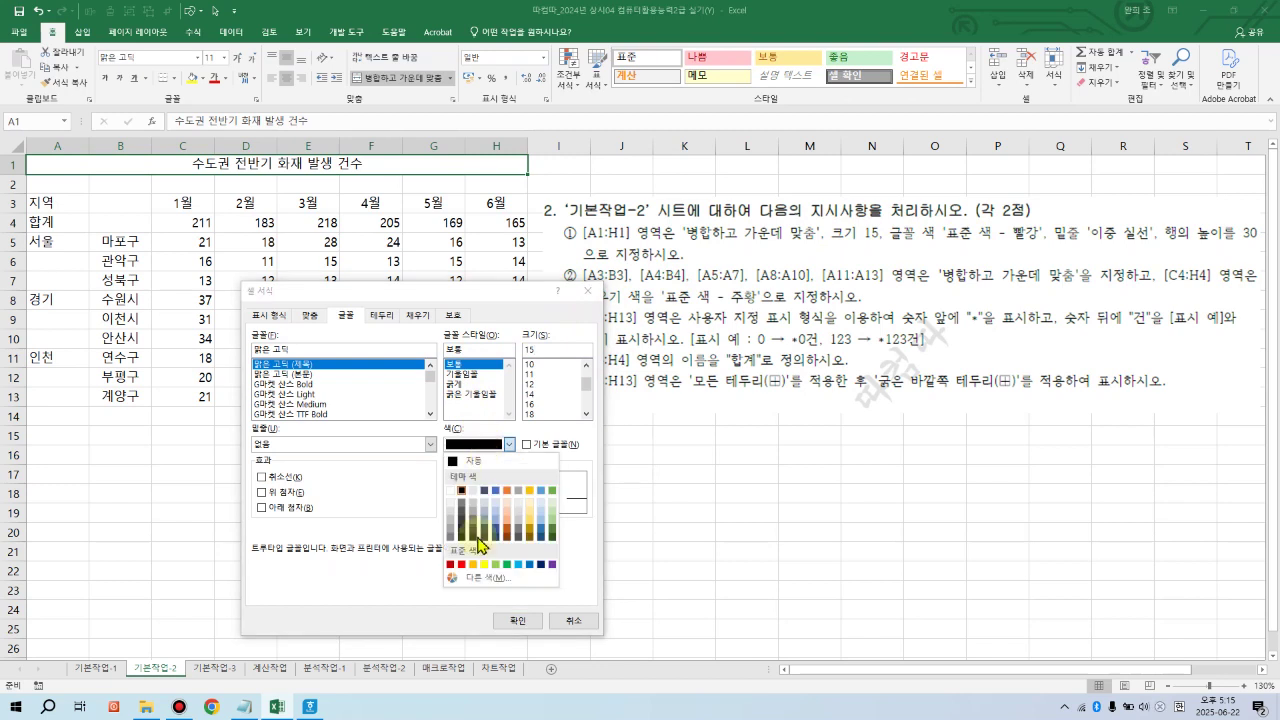
click(451, 564)
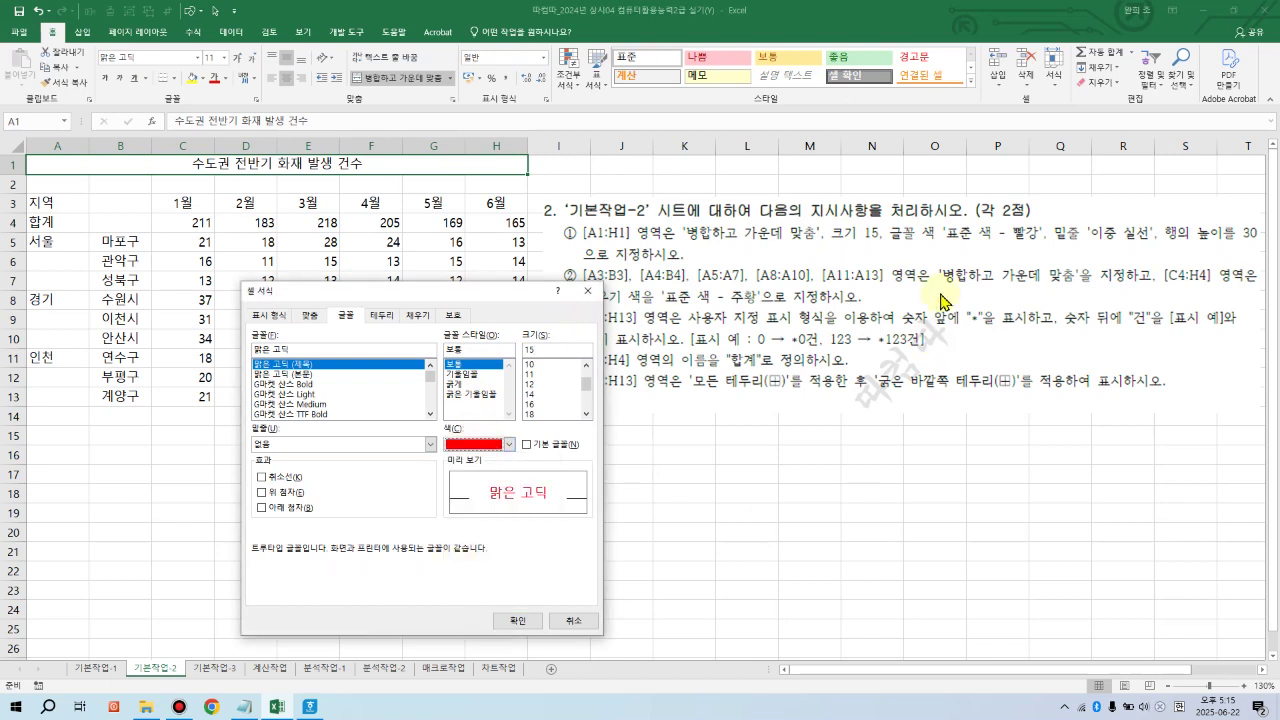
click(303, 452)
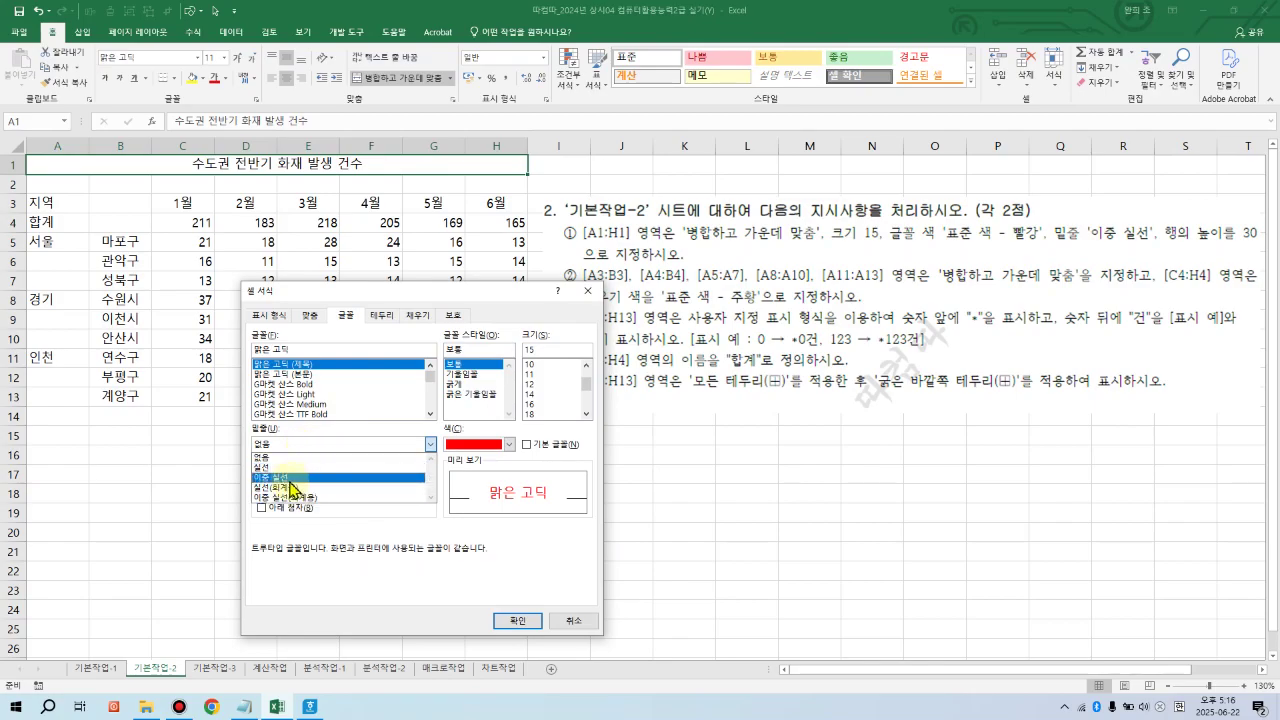
click(290, 477)
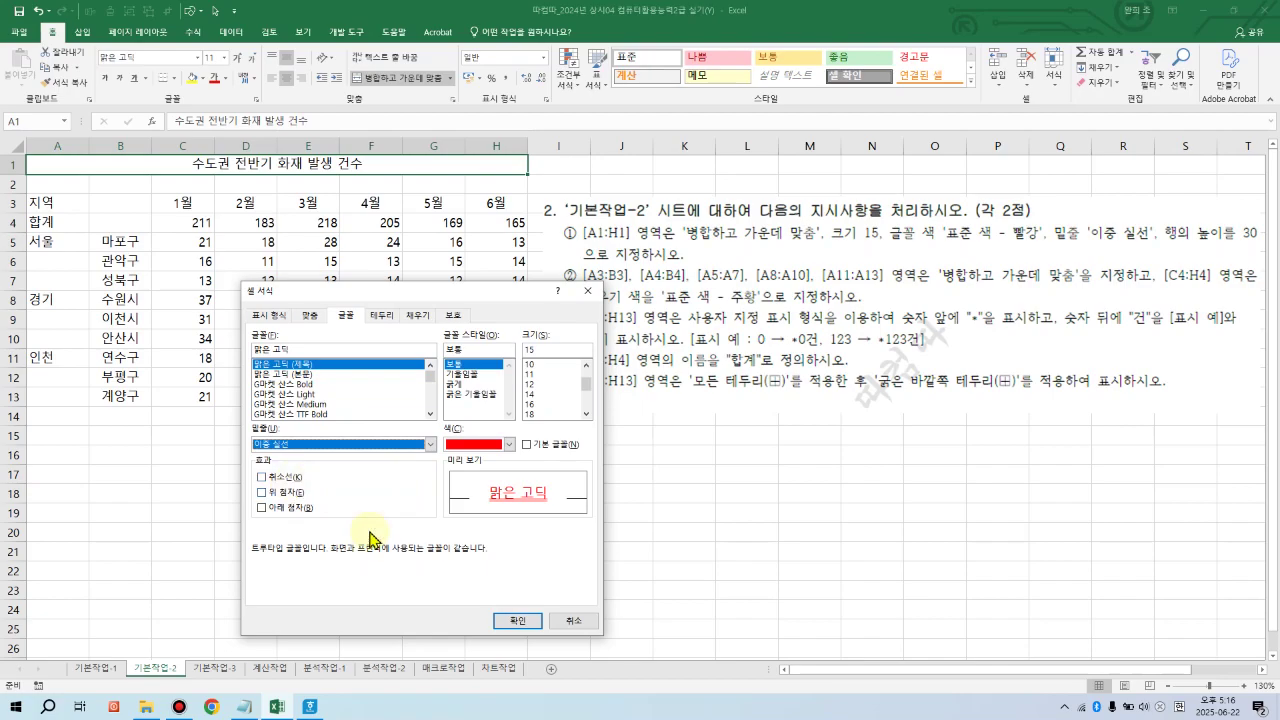
click(517, 620)
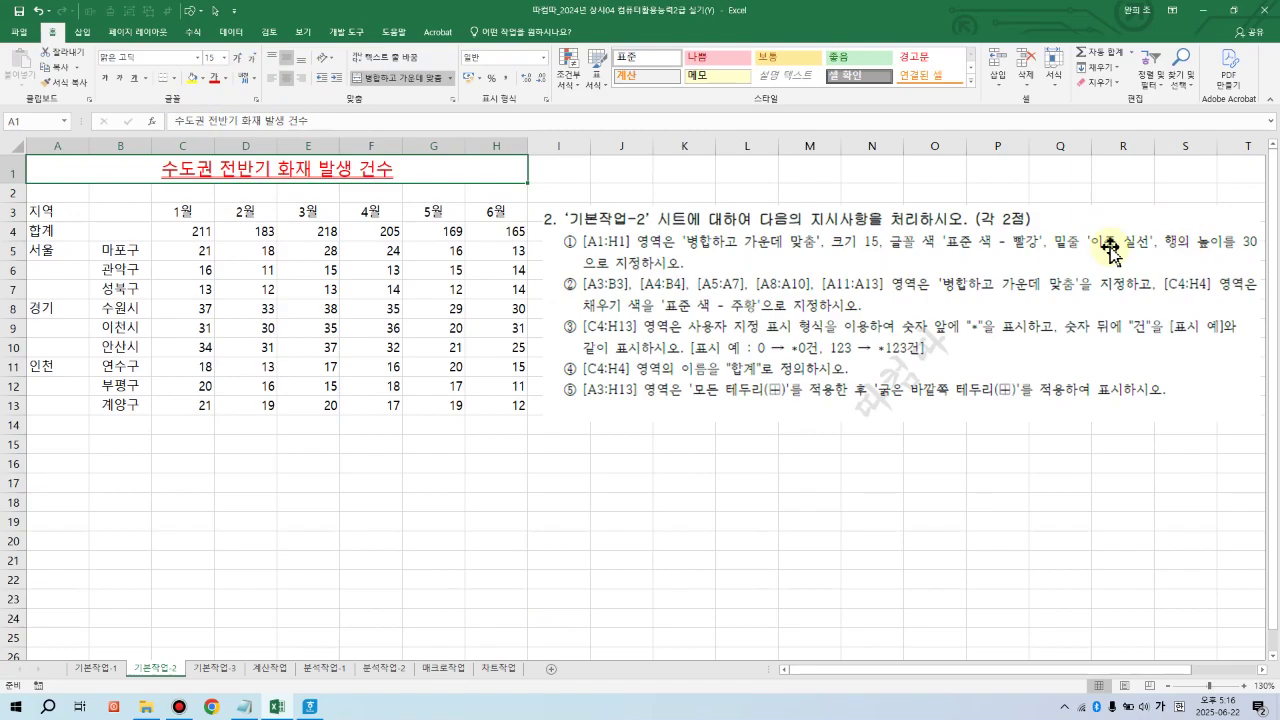
Step: Set the height of row 1 to 30
right_click(8, 170)
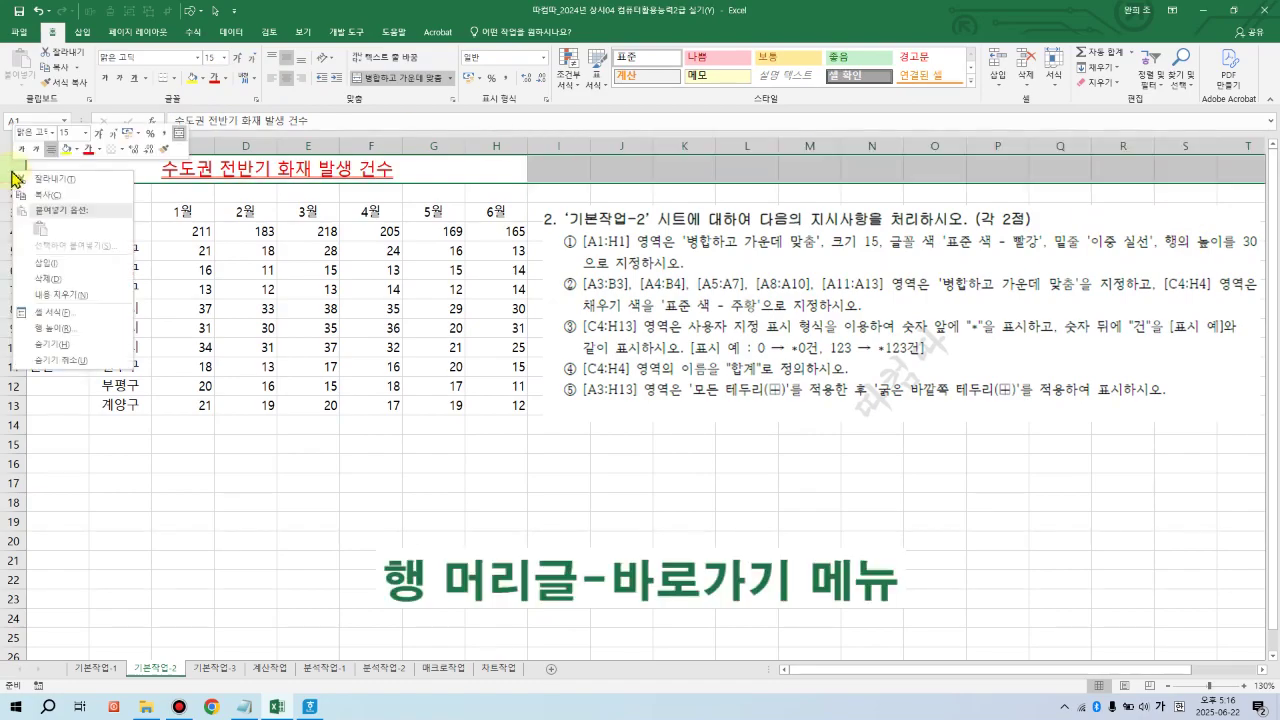
click(52, 327)
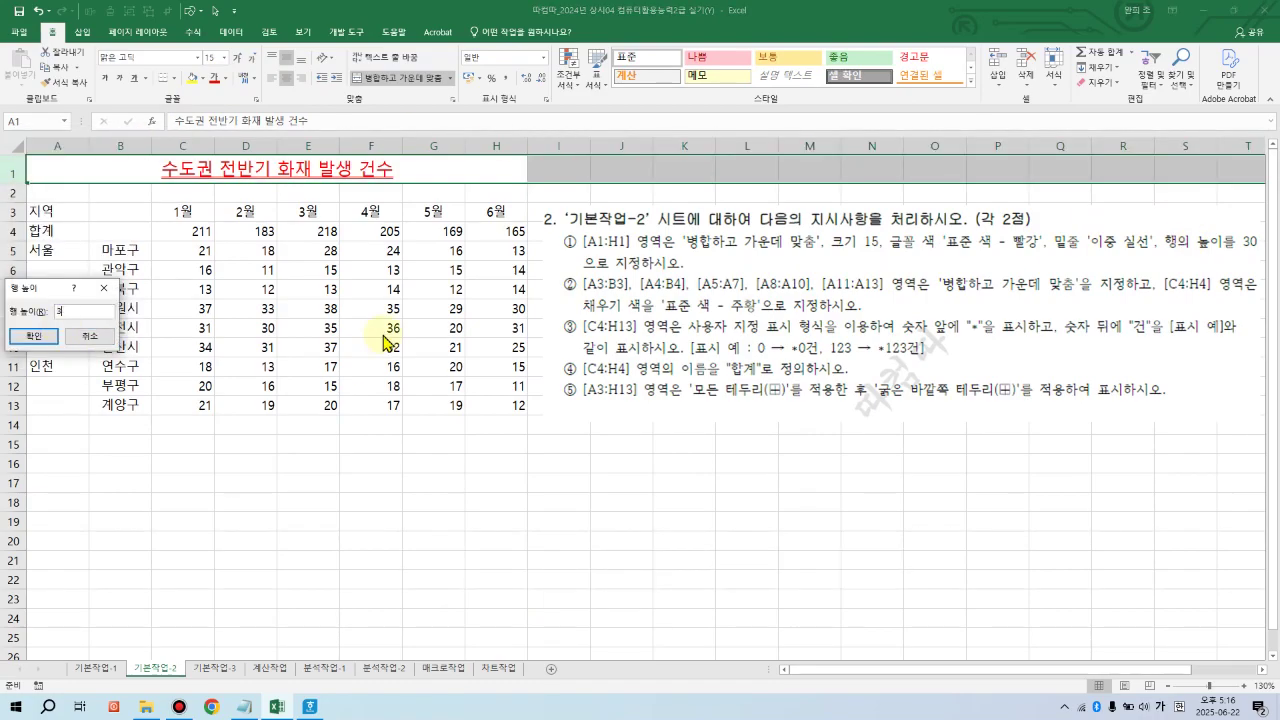
text(30)
key(Return)
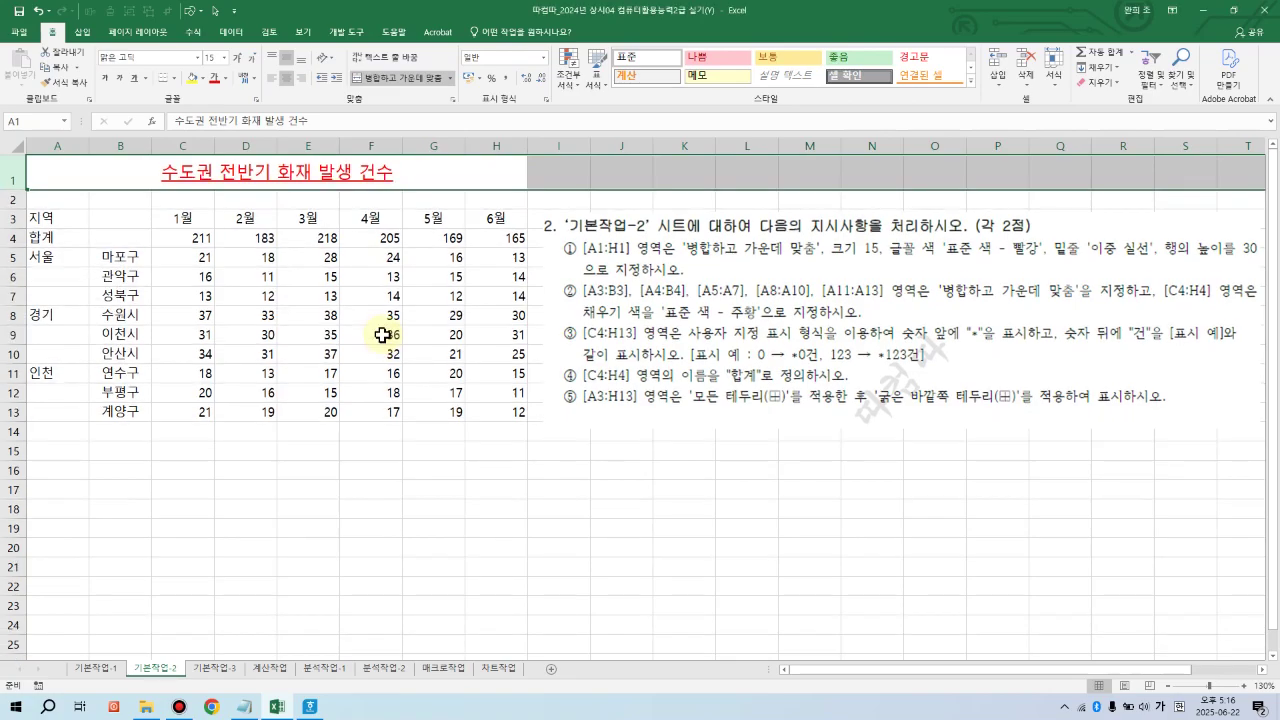
click(358, 505)
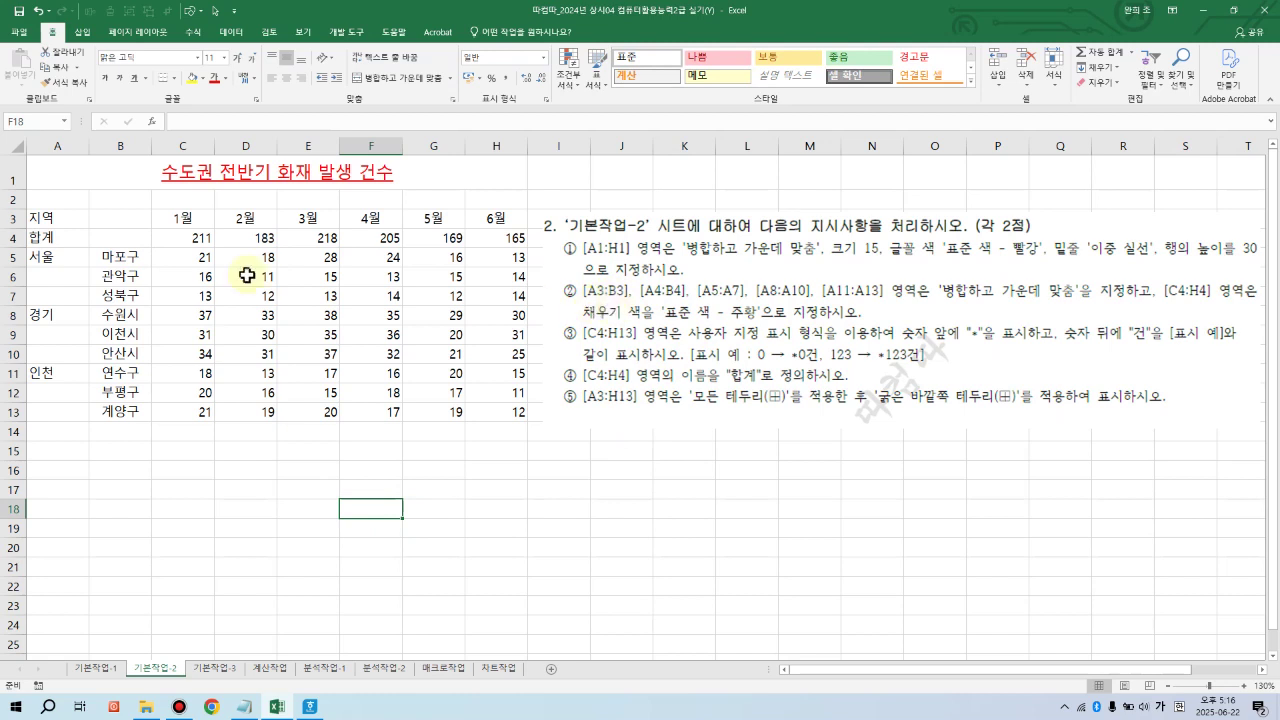
Step: Merge and center the ranges A3:B3, A4:B4, A5:A7, A8:A10 and A11:A13 together
click(48, 219)
drag(48, 219, 101, 219)
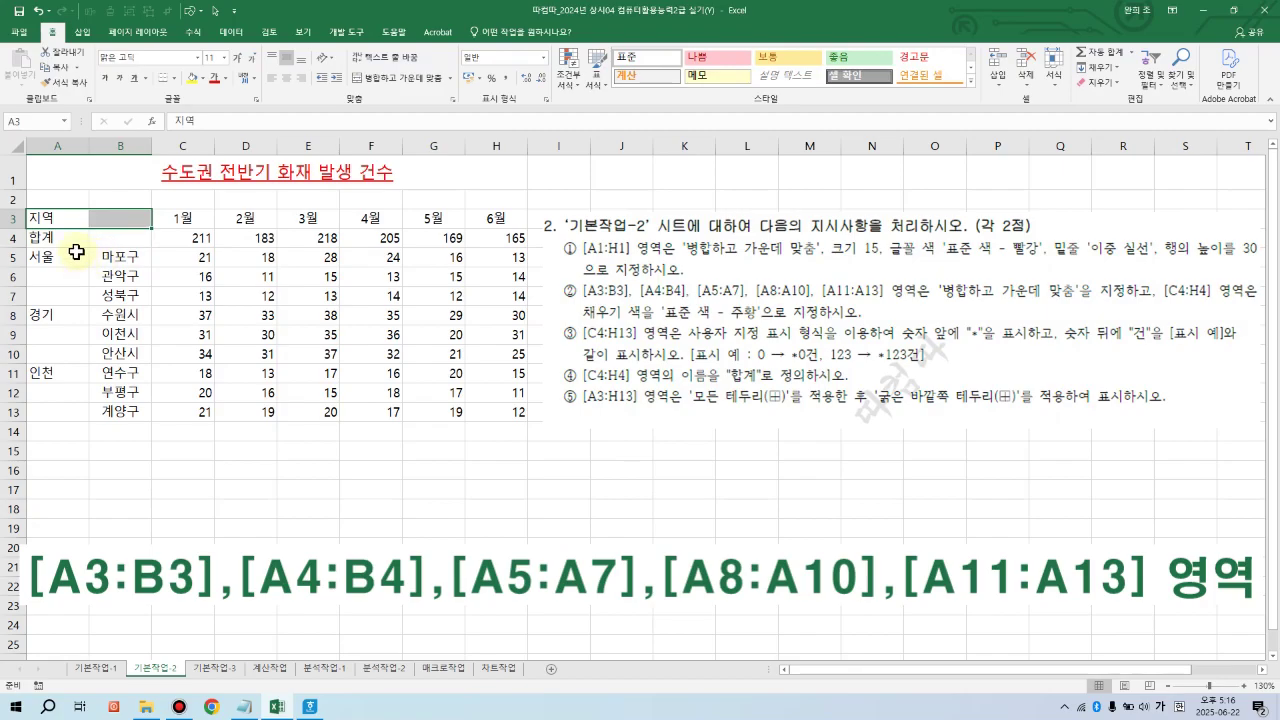
drag(45, 237, 58, 349)
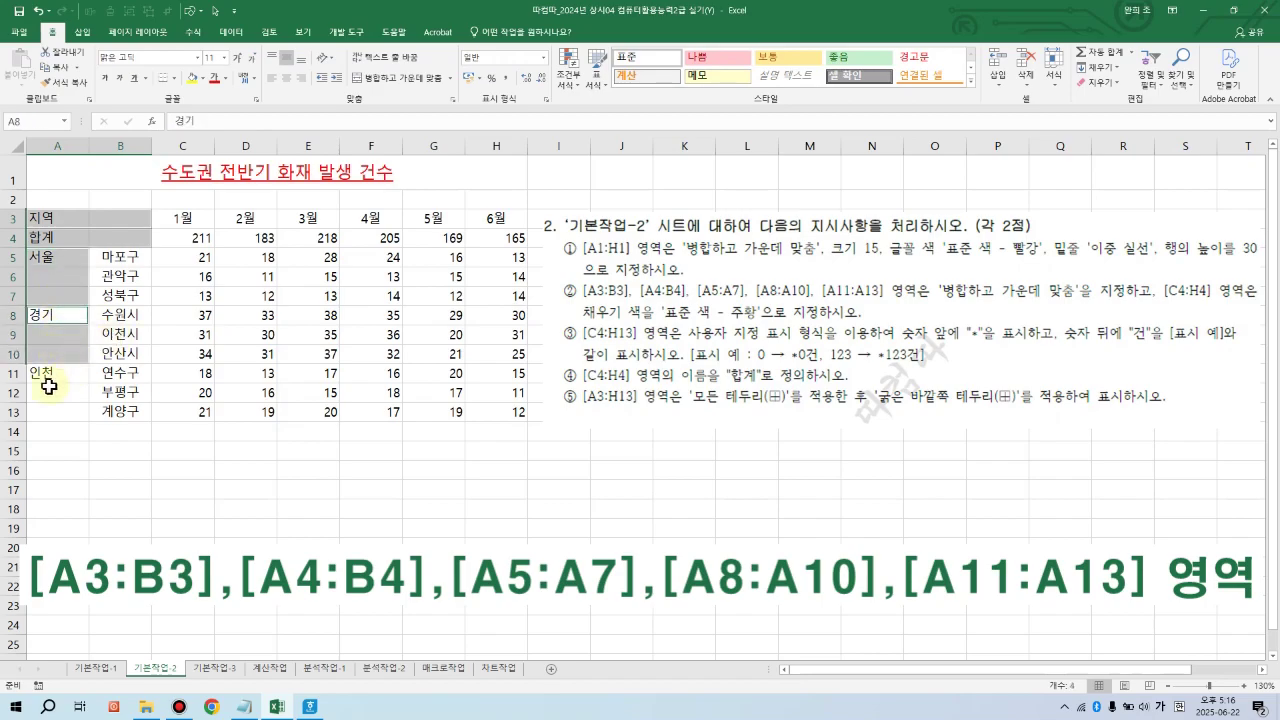
drag(42, 378, 46, 406)
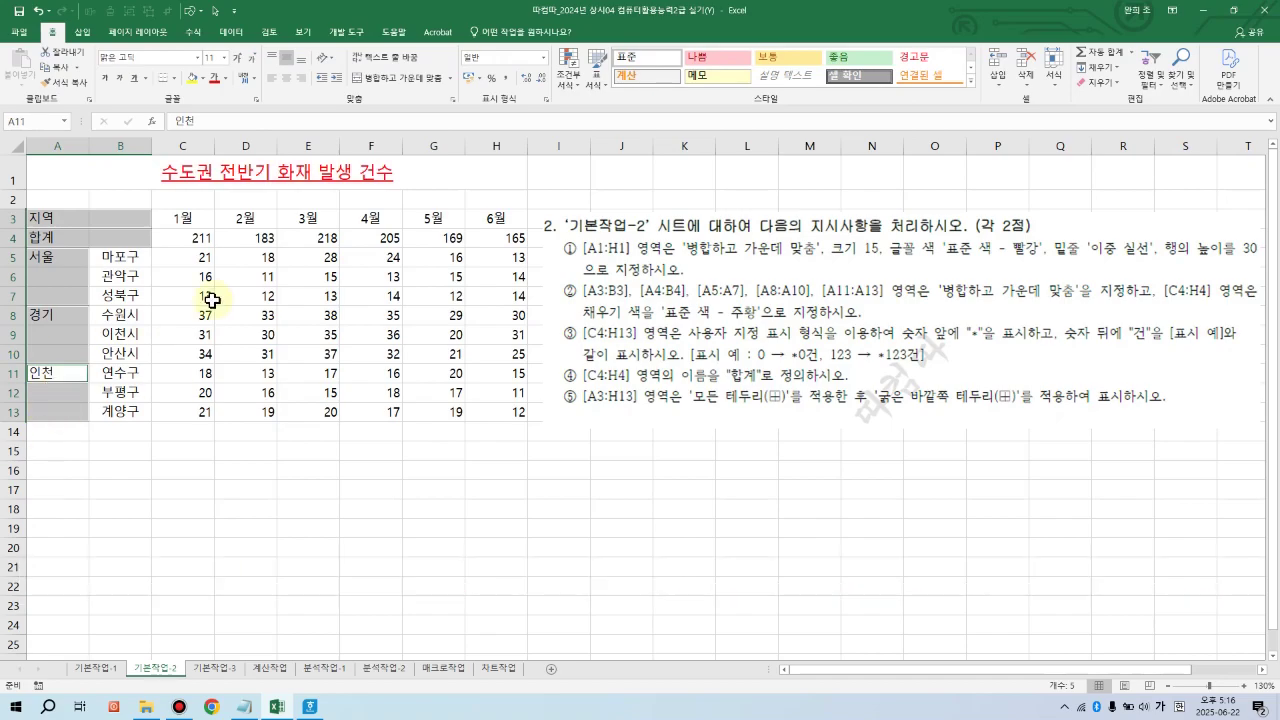
click(400, 78)
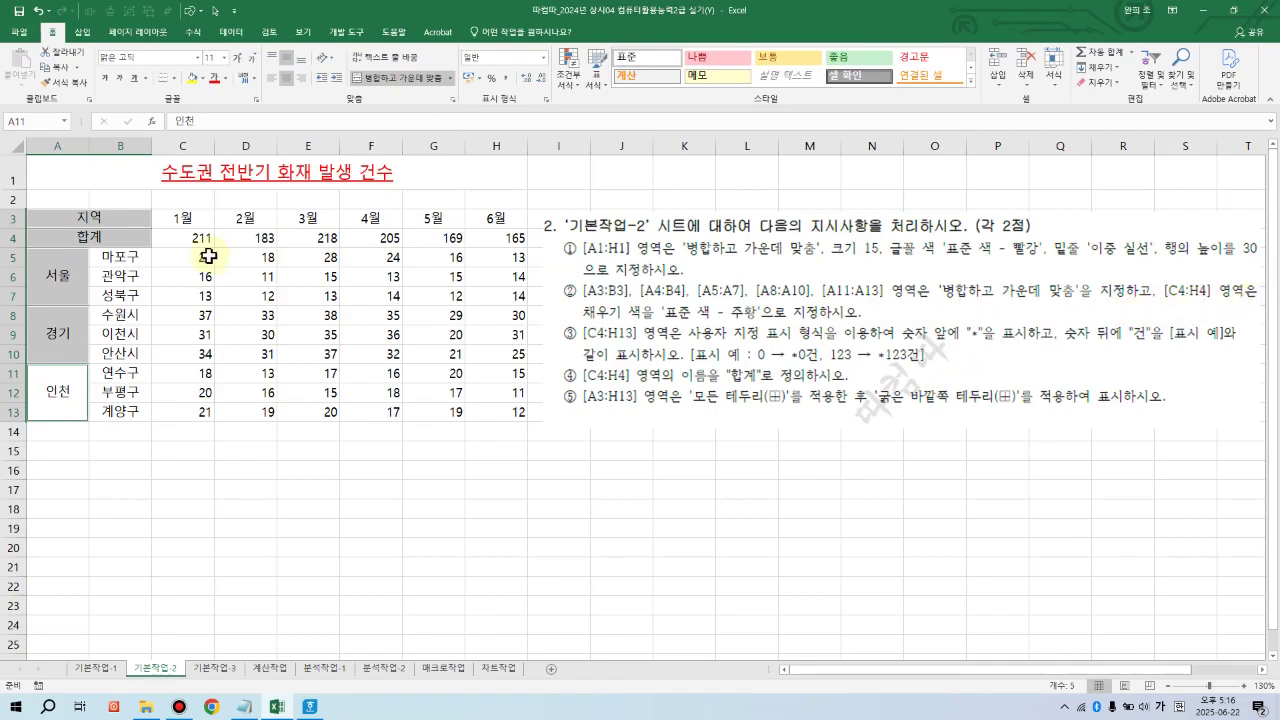
Step: Fill the totals in C4:H4 with the standard color orange (주황)
drag(181, 235, 500, 238)
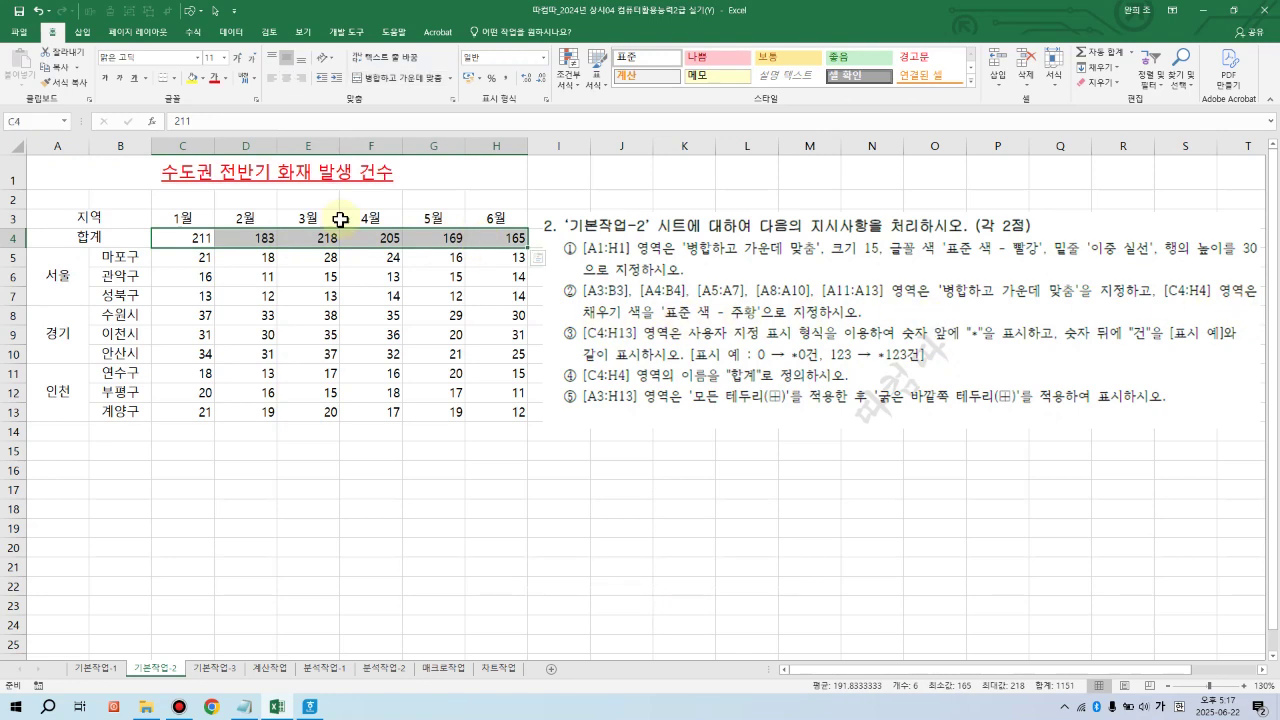
click(204, 78)
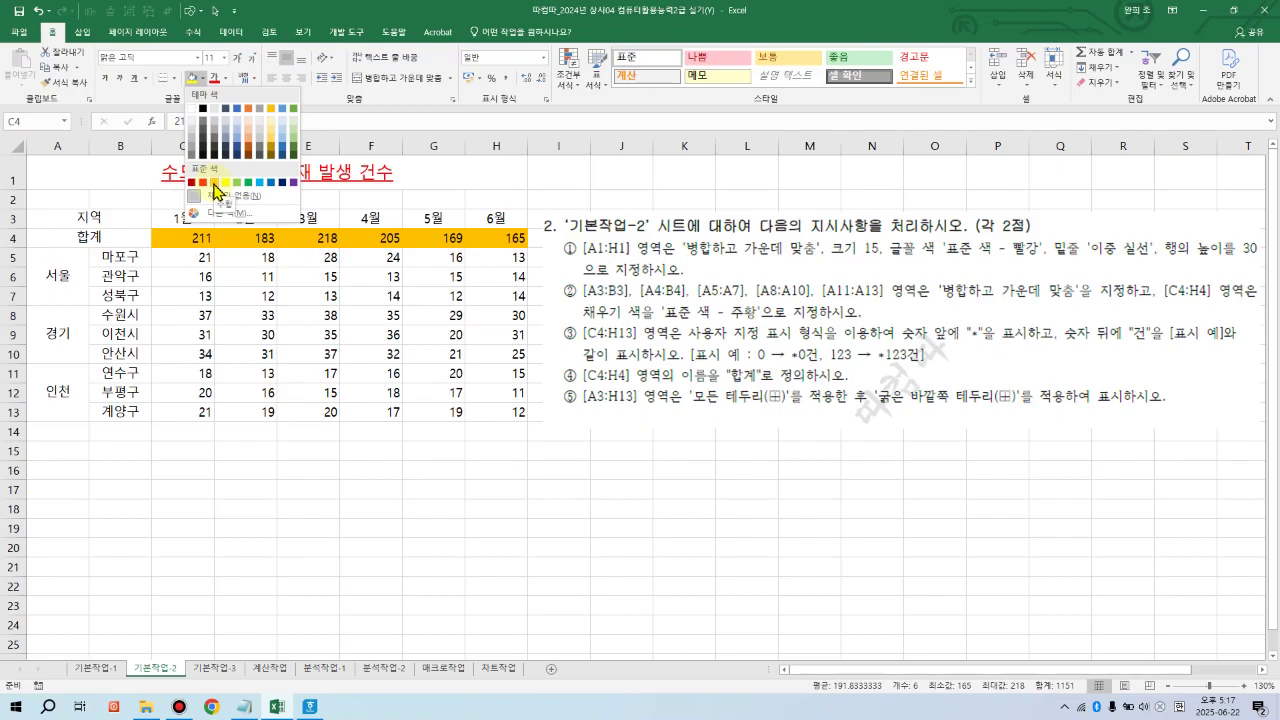
click(214, 184)
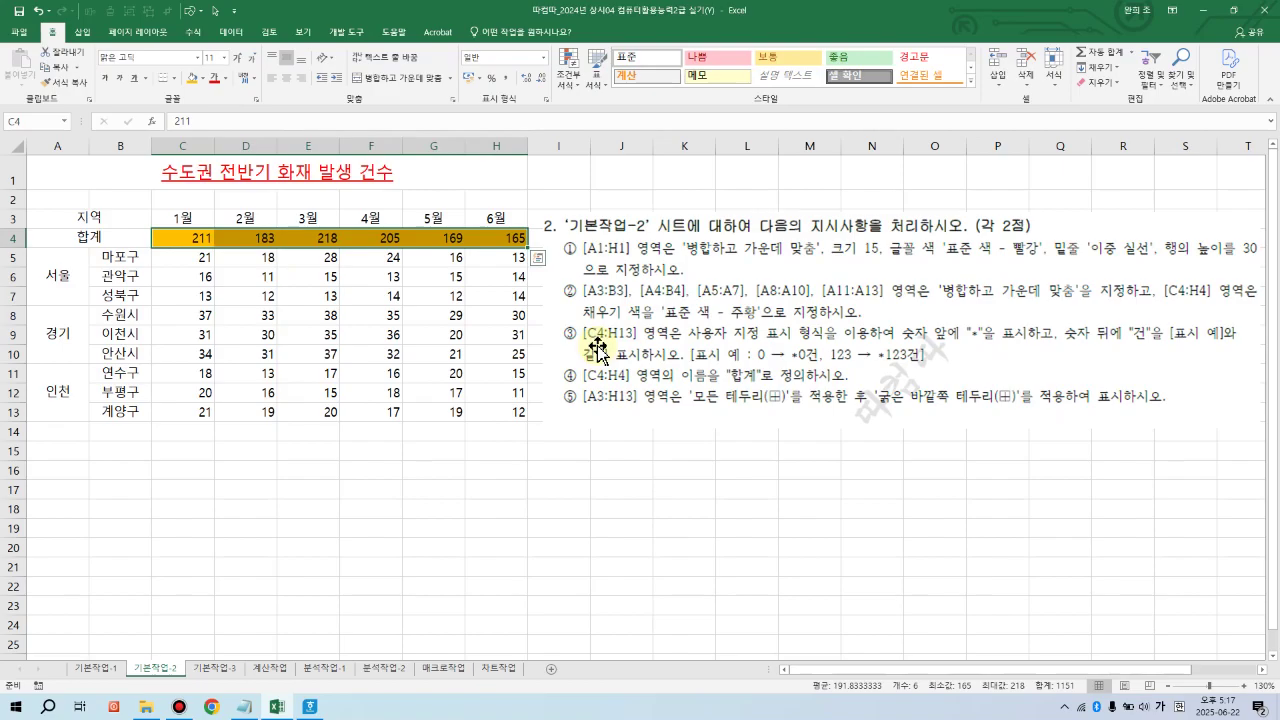
Step: Apply the custom number format "*"0건 to C4:H13
click(172, 241)
mouse_move(172, 241)
mouse_down()
mouse_move(502, 240)
mouse_move(494, 410)
mouse_up()
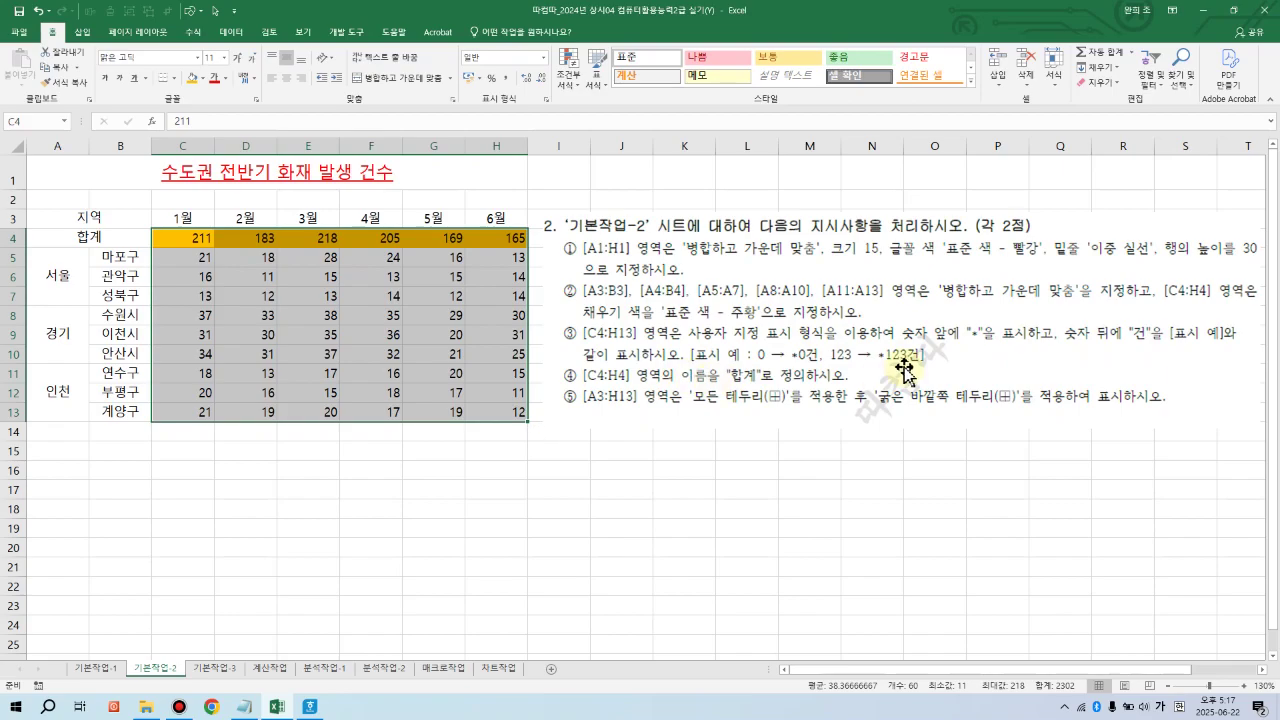
key(ctrl+q)
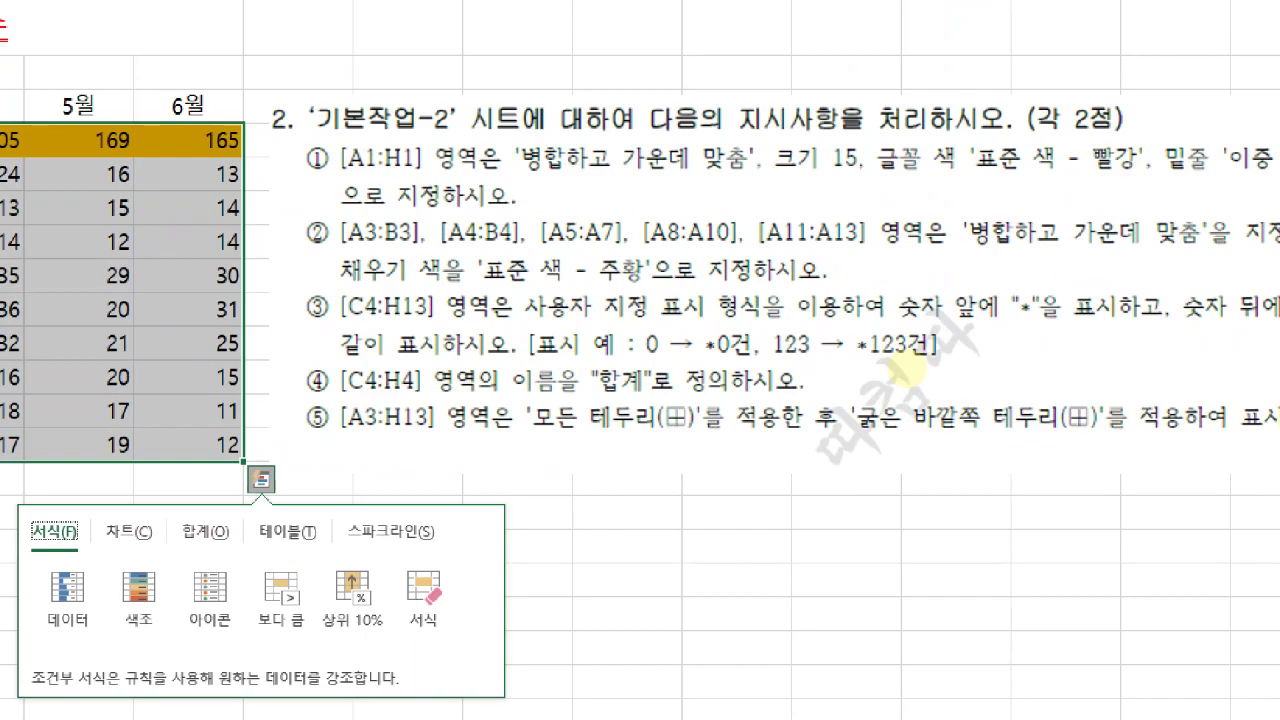
drag(852, 366, 972, 366)
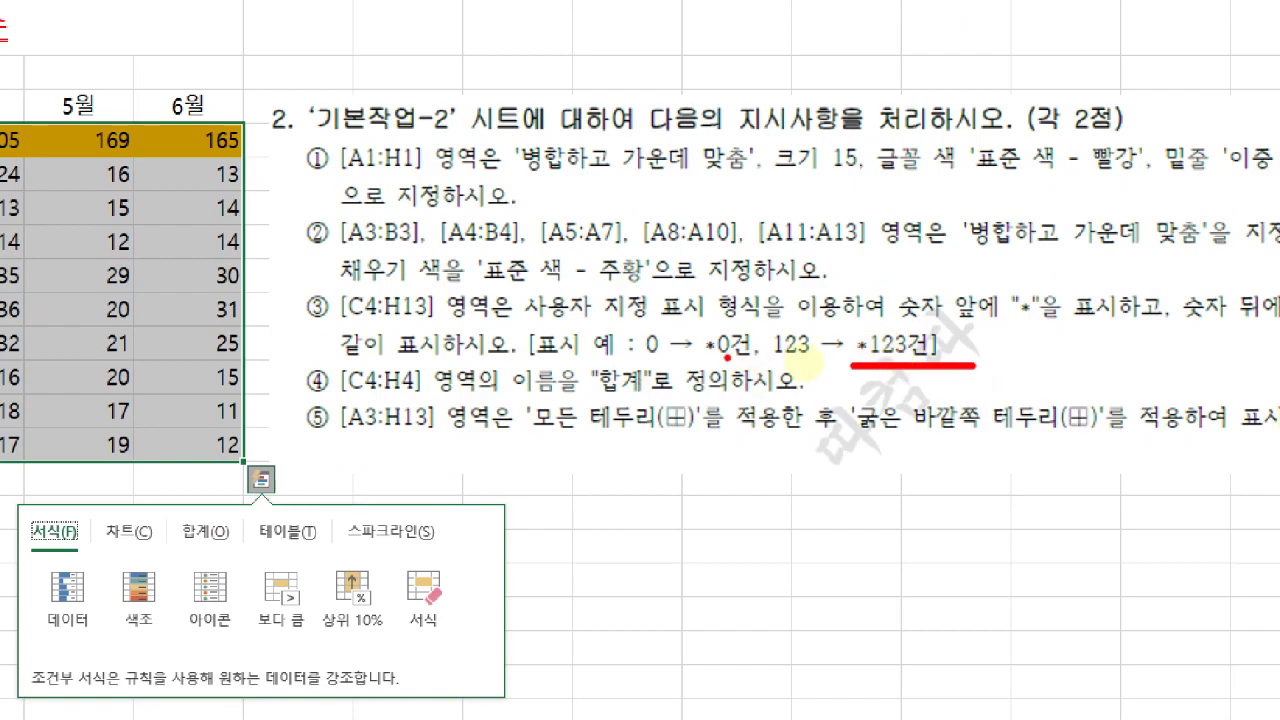
key(Escape)
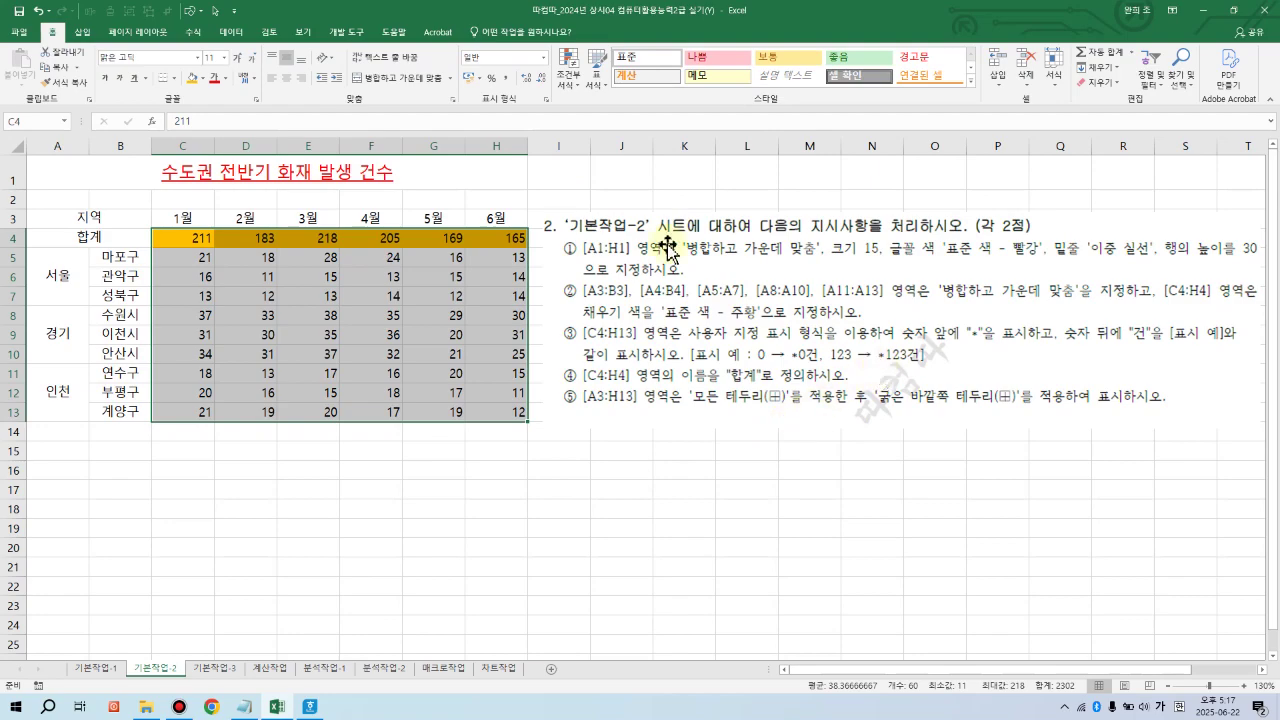
click(546, 101)
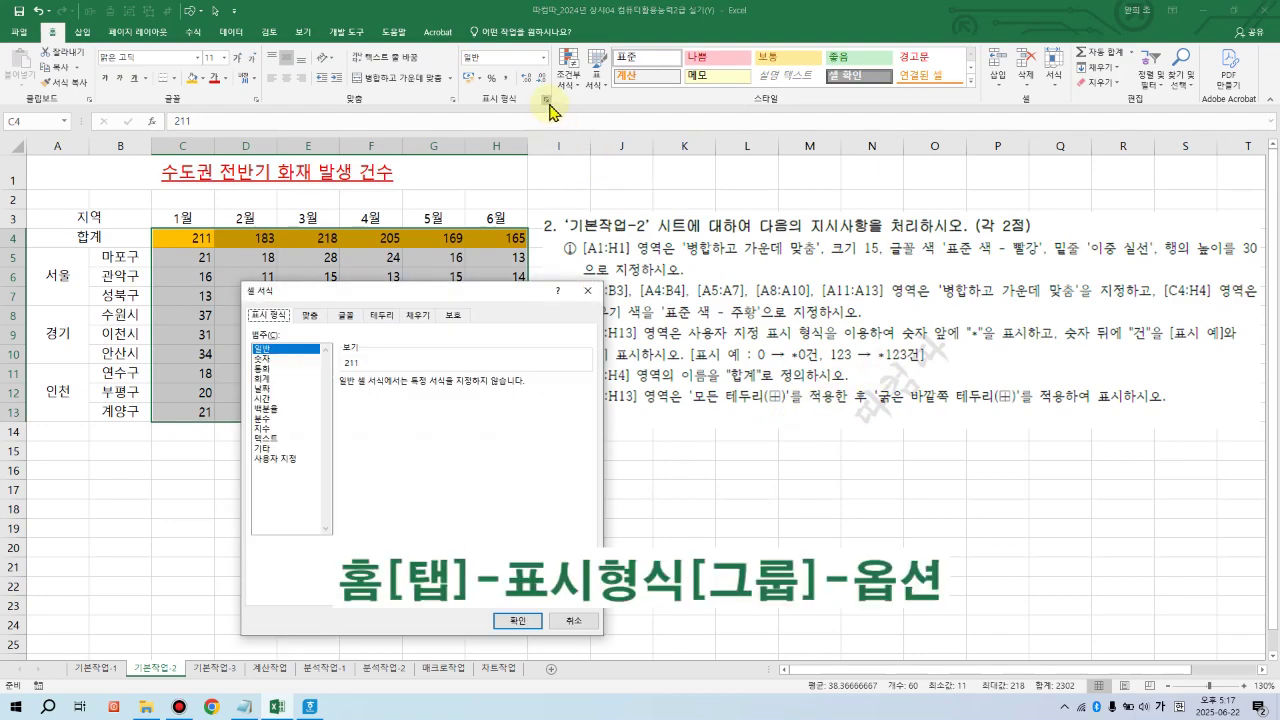
click(287, 459)
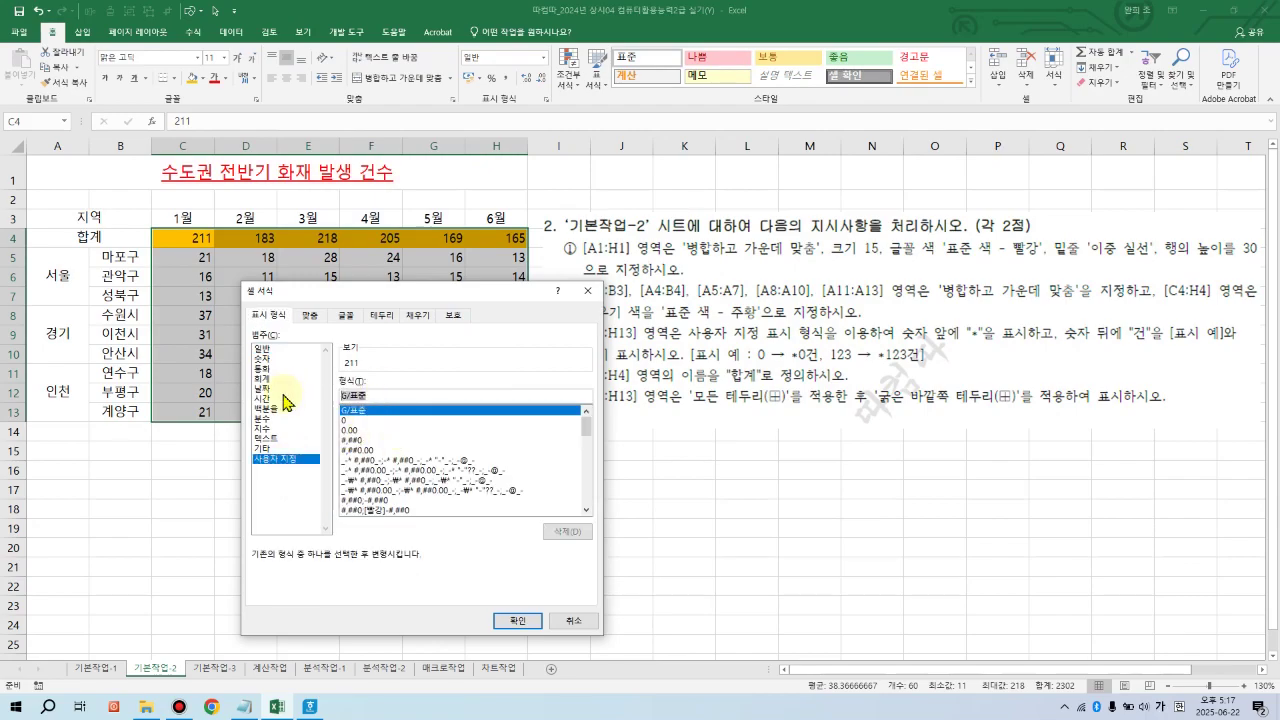
key(BackSpace)
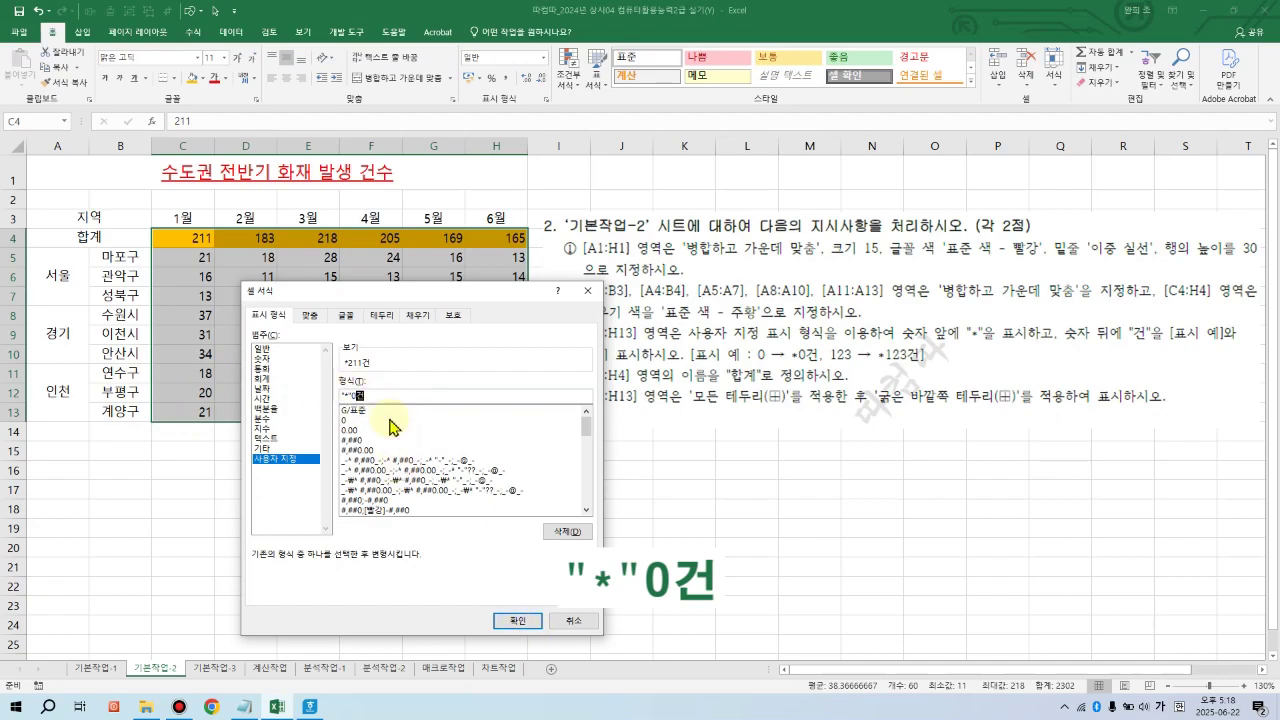
click(524, 624)
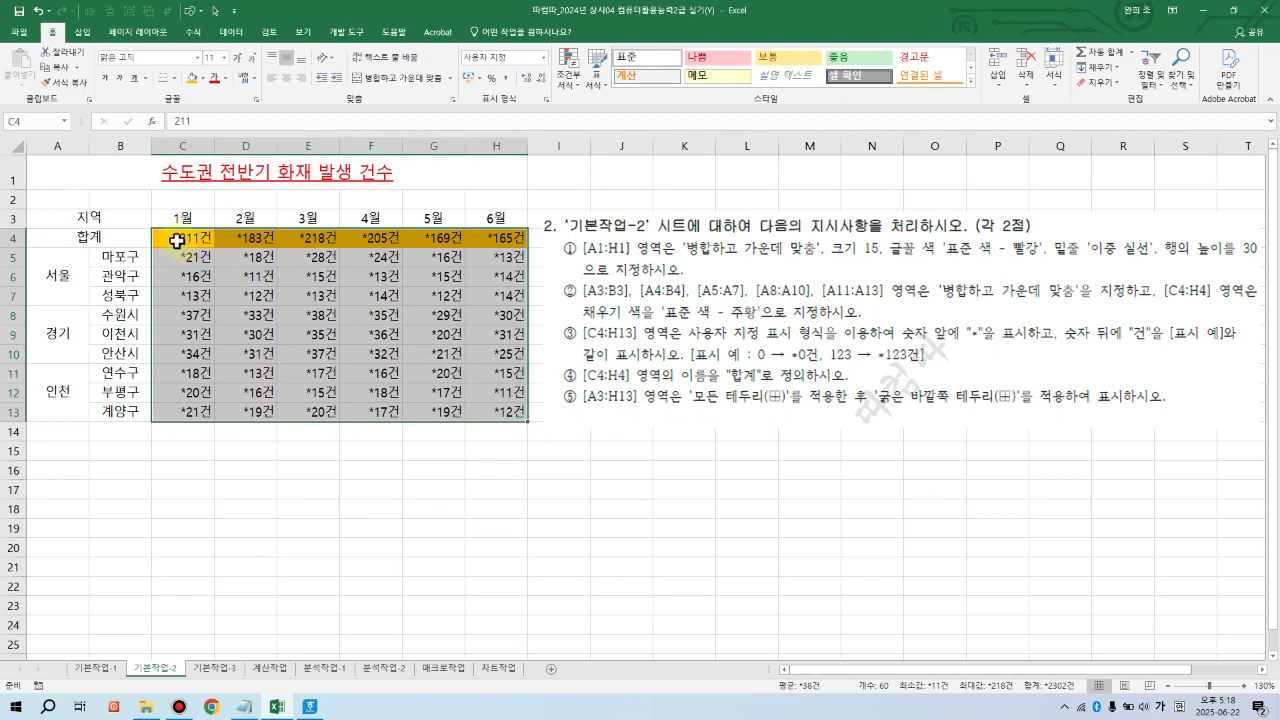
Step: Define the name 합계 for the range C4:H4
drag(185, 249, 505, 237)
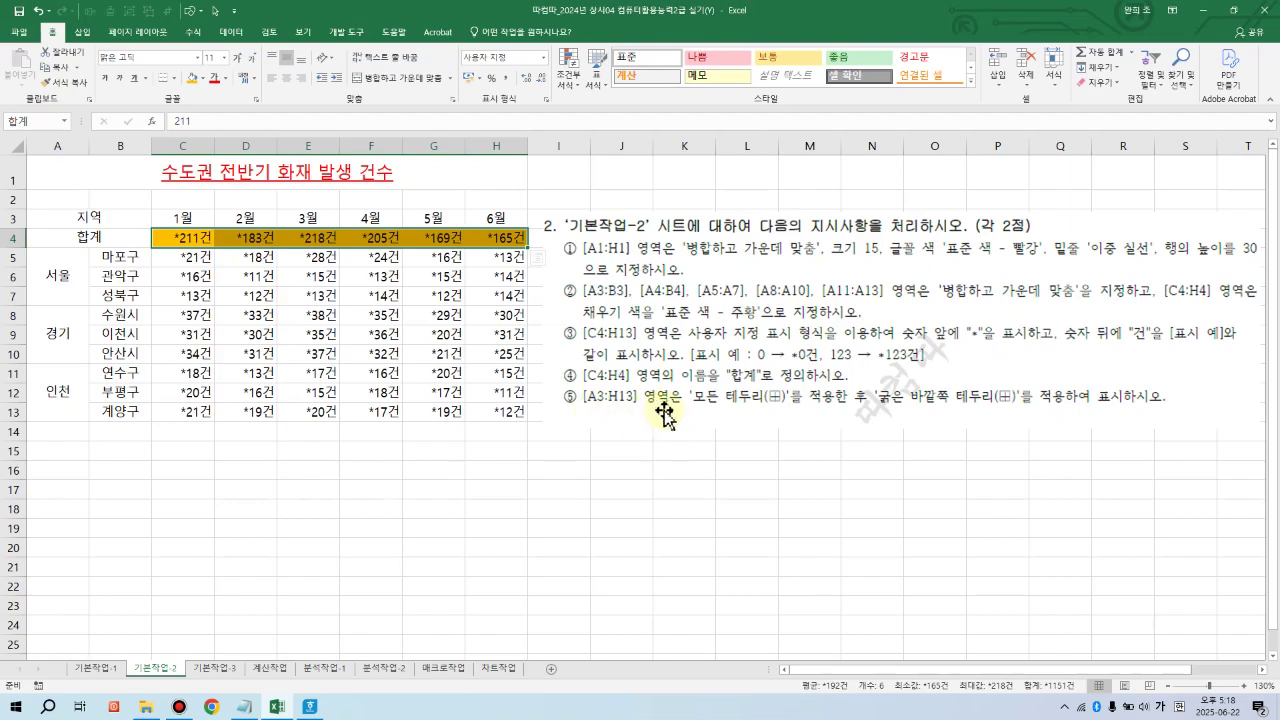
Step: Apply all borders (모든 테두리) to the table range A3:H13
drag(48, 215, 500, 406)
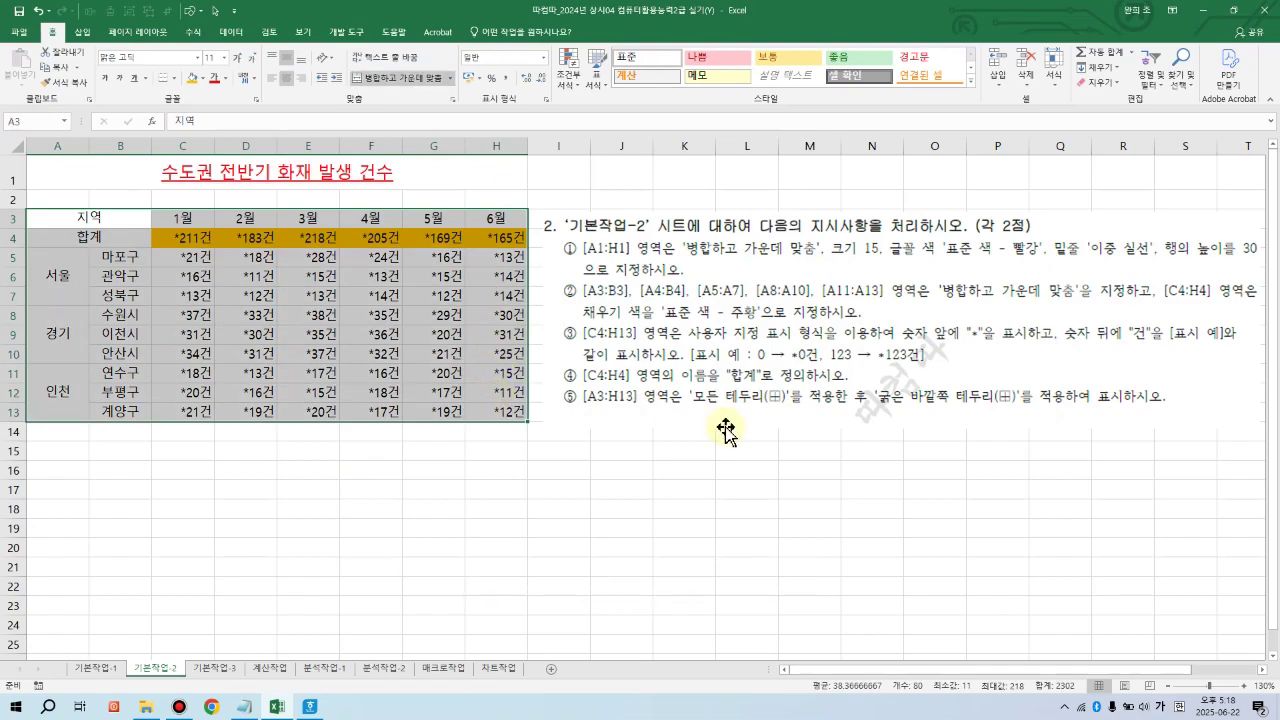
click(175, 78)
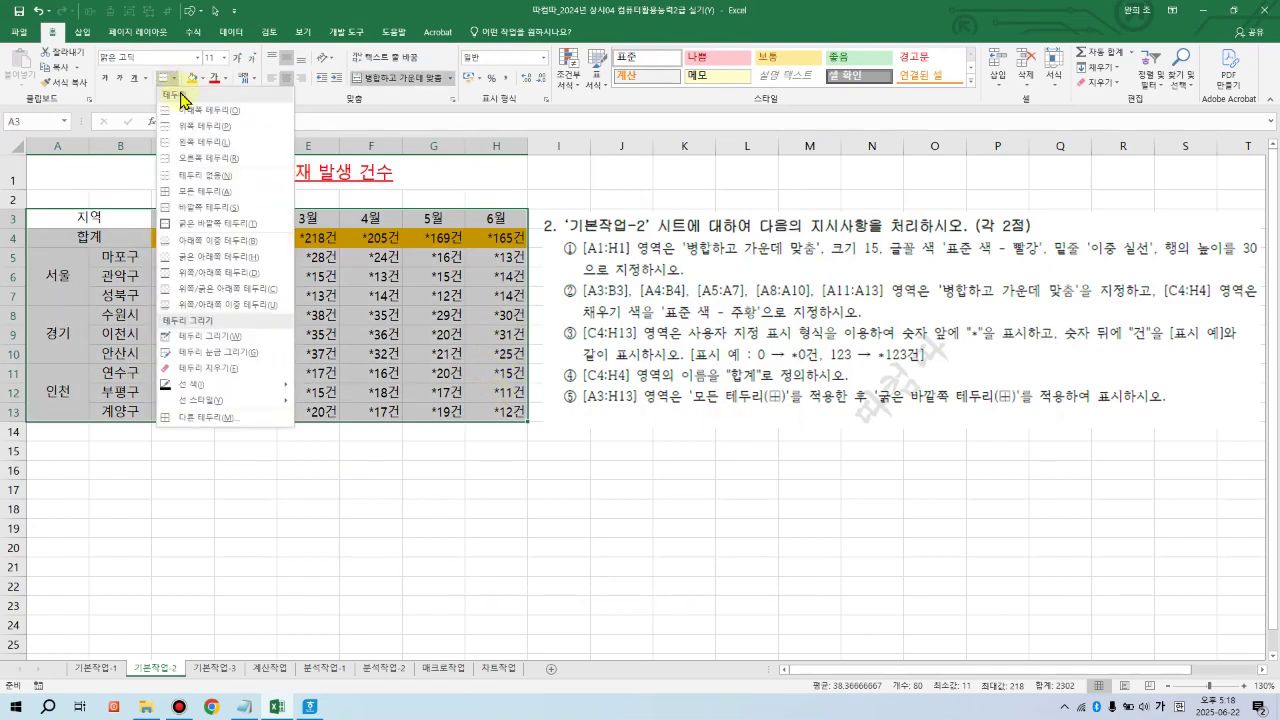
click(207, 195)
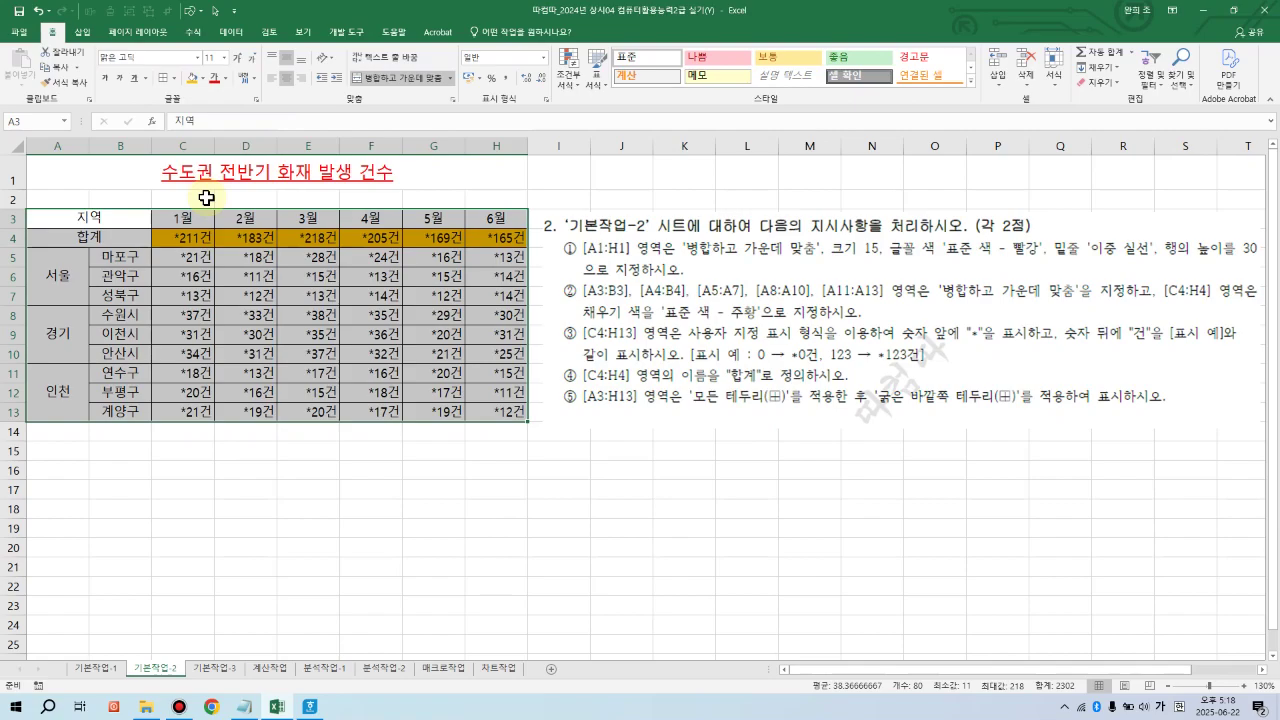
Step: Apply thick outside borders (굵은 바깥쪽 테두리) to the table range A3:H13
click(175, 78)
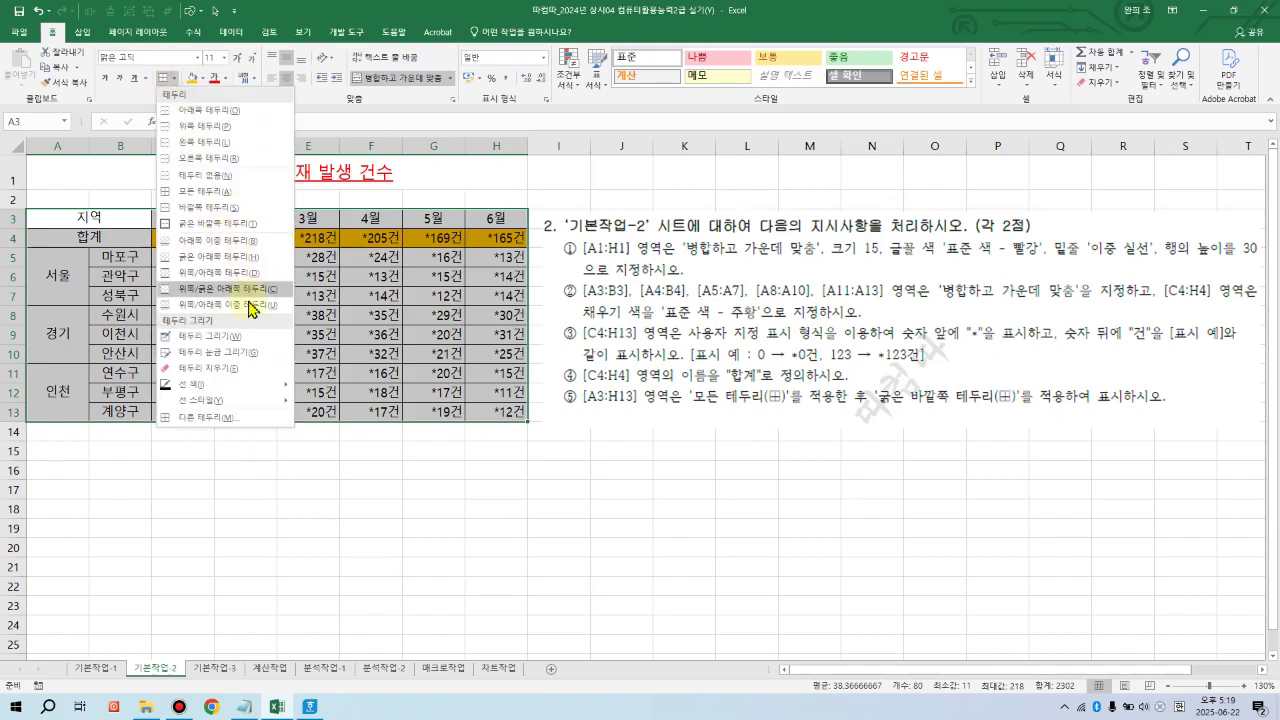
click(250, 224)
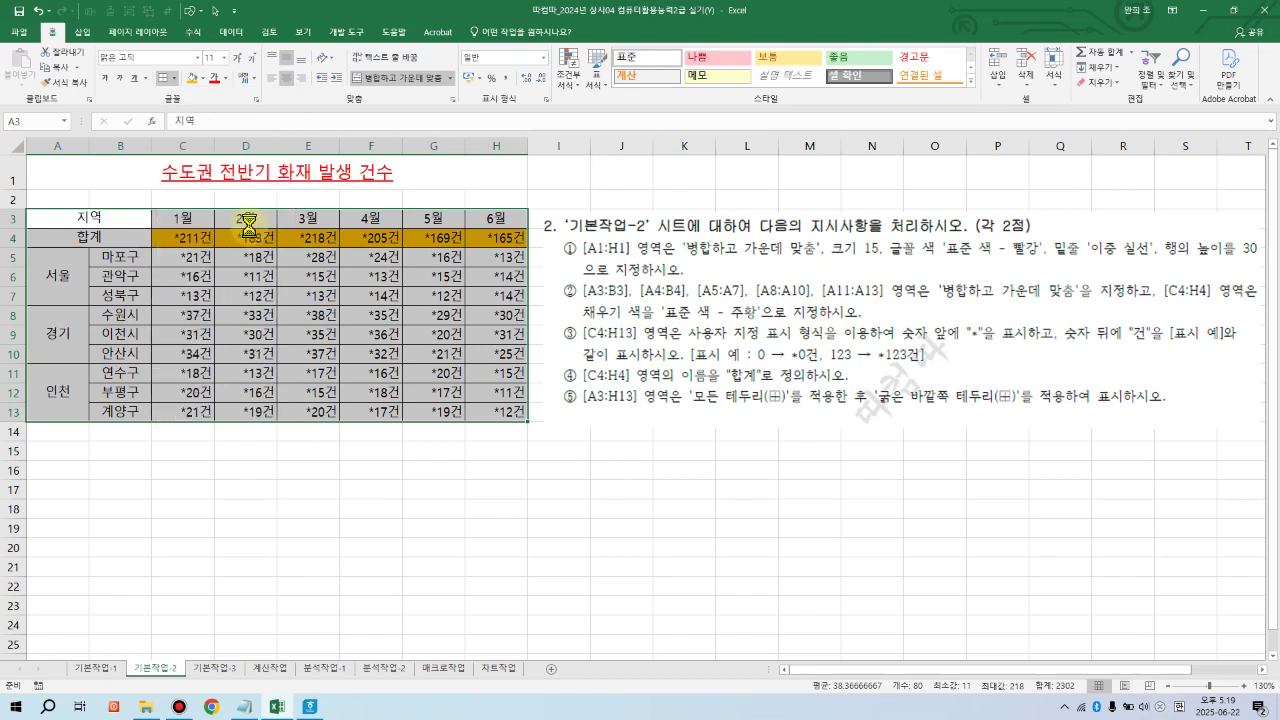
click(600, 460)
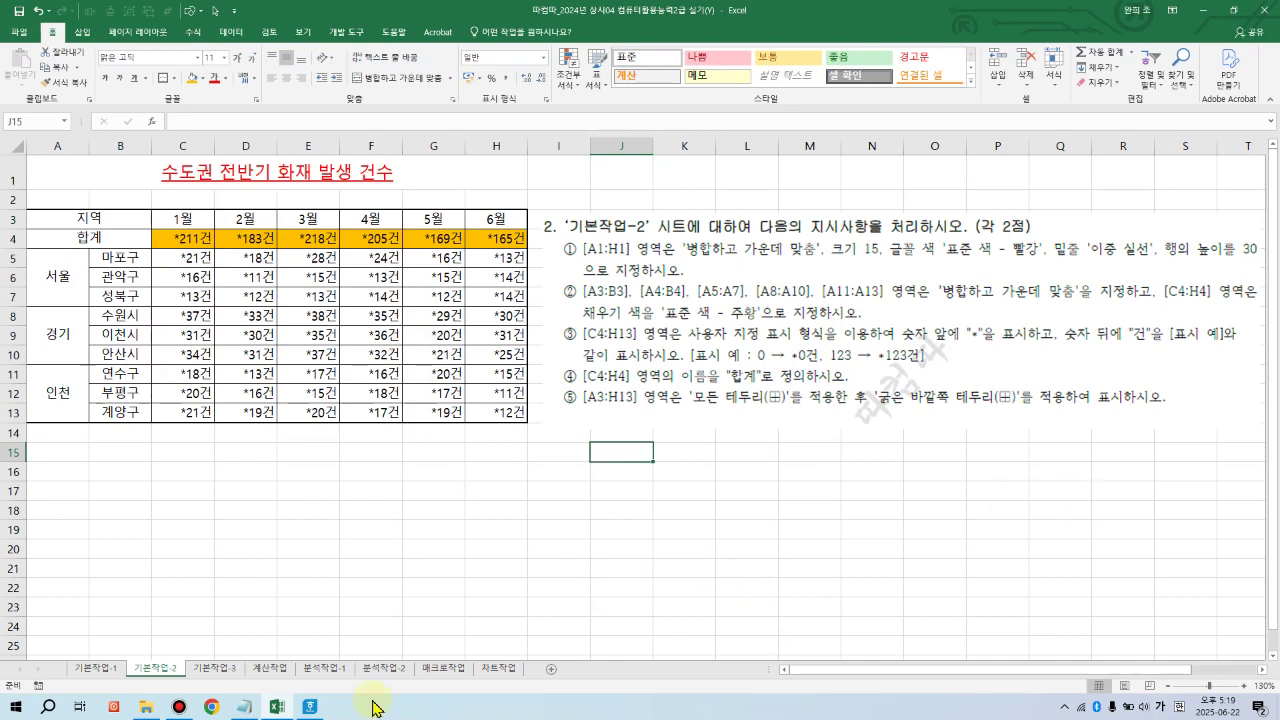
Step: Switch to the 기본작업-3 sheet
click(226, 669)
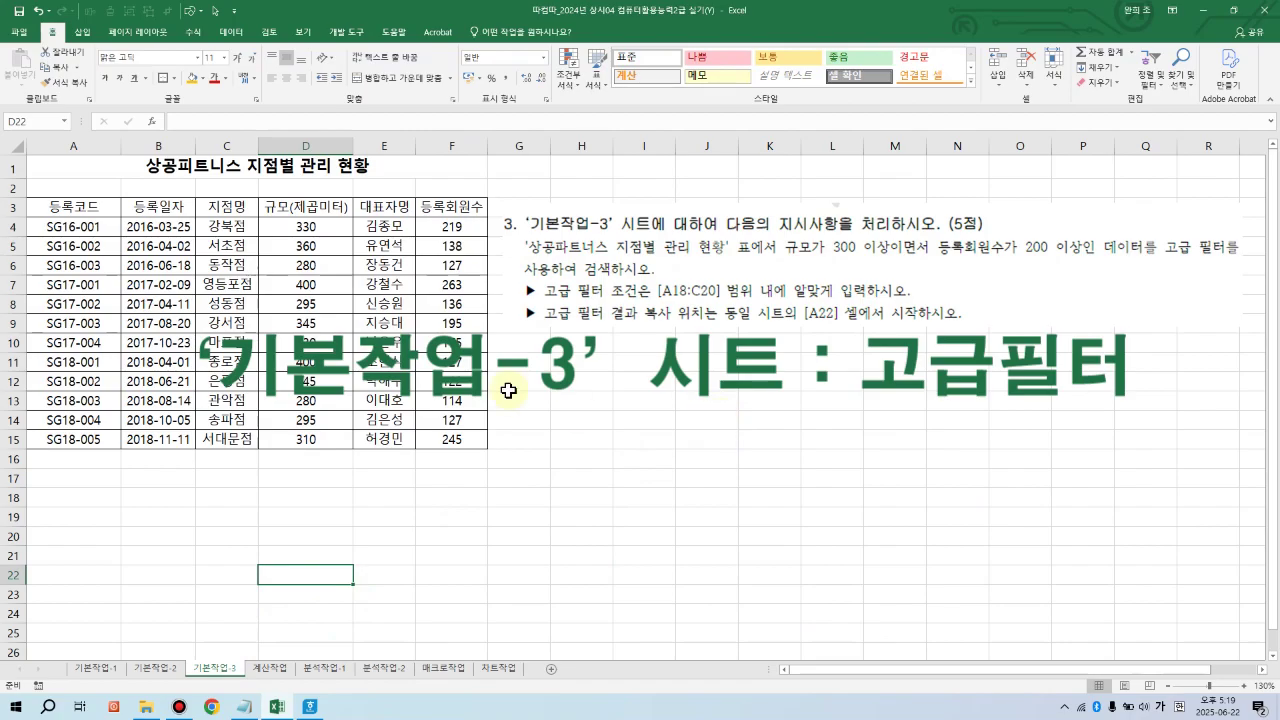
click(128, 167)
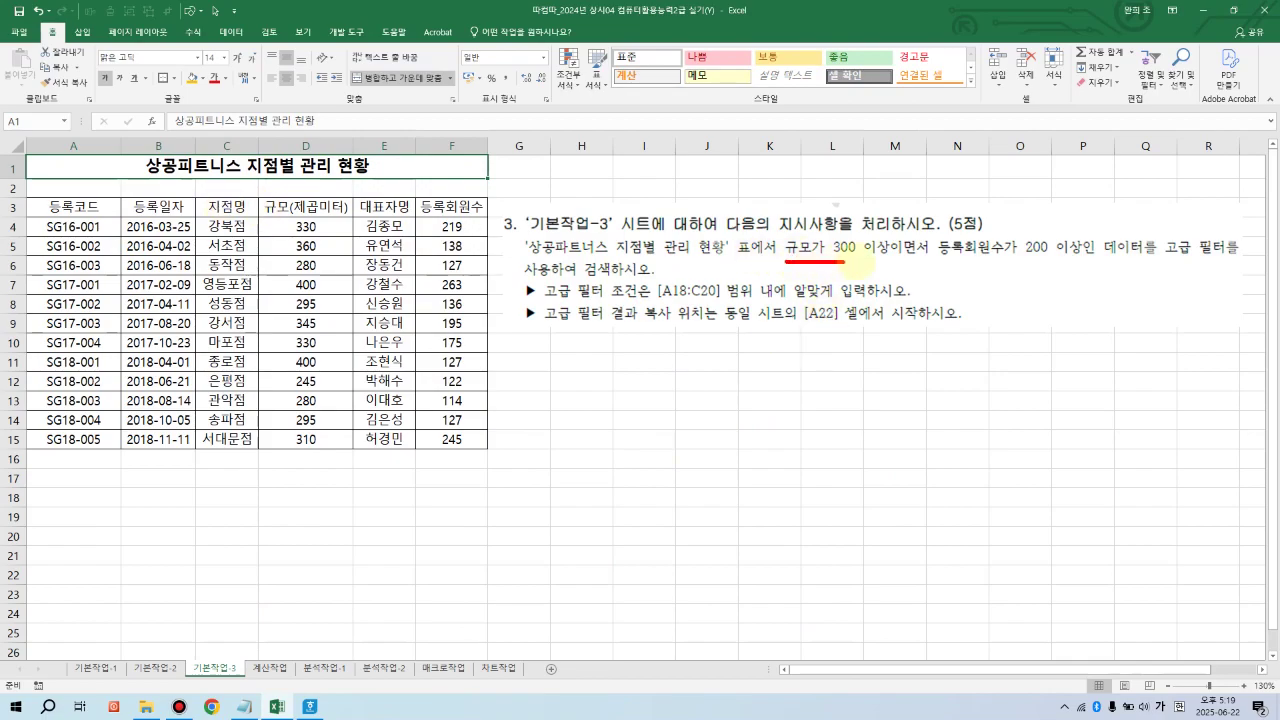
drag(845, 262, 920, 271)
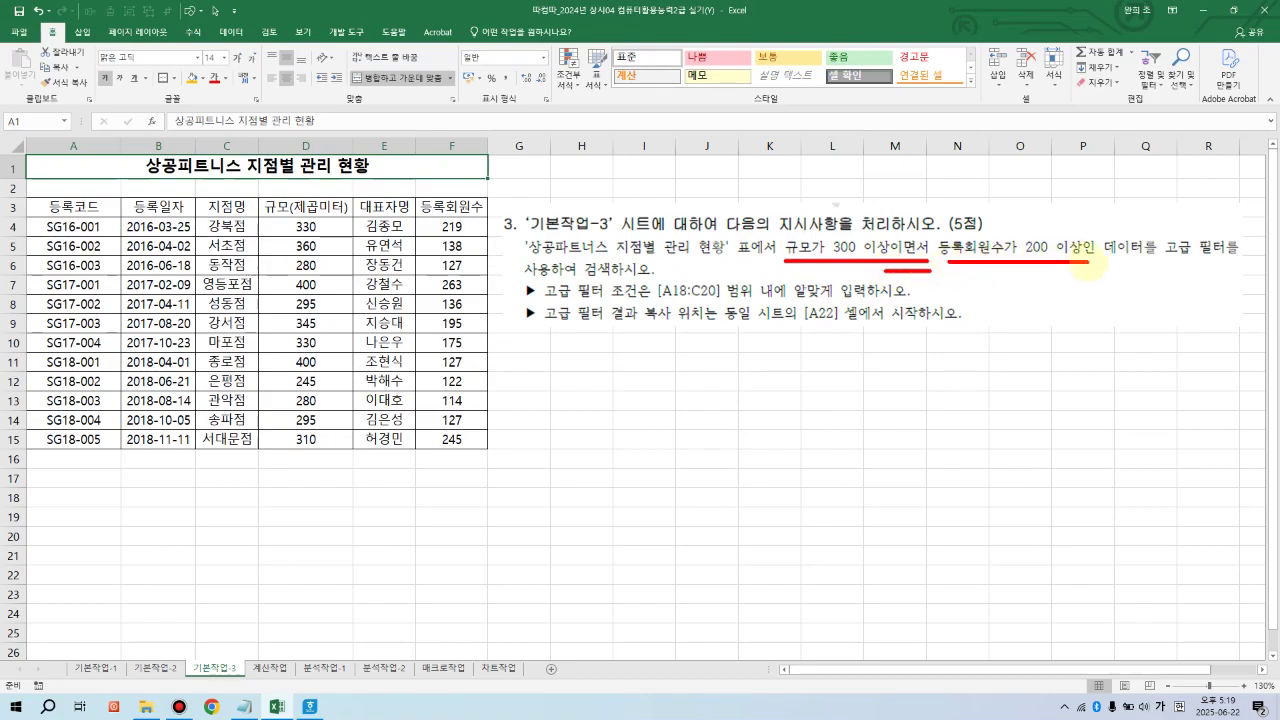
drag(1125, 262, 1136, 262)
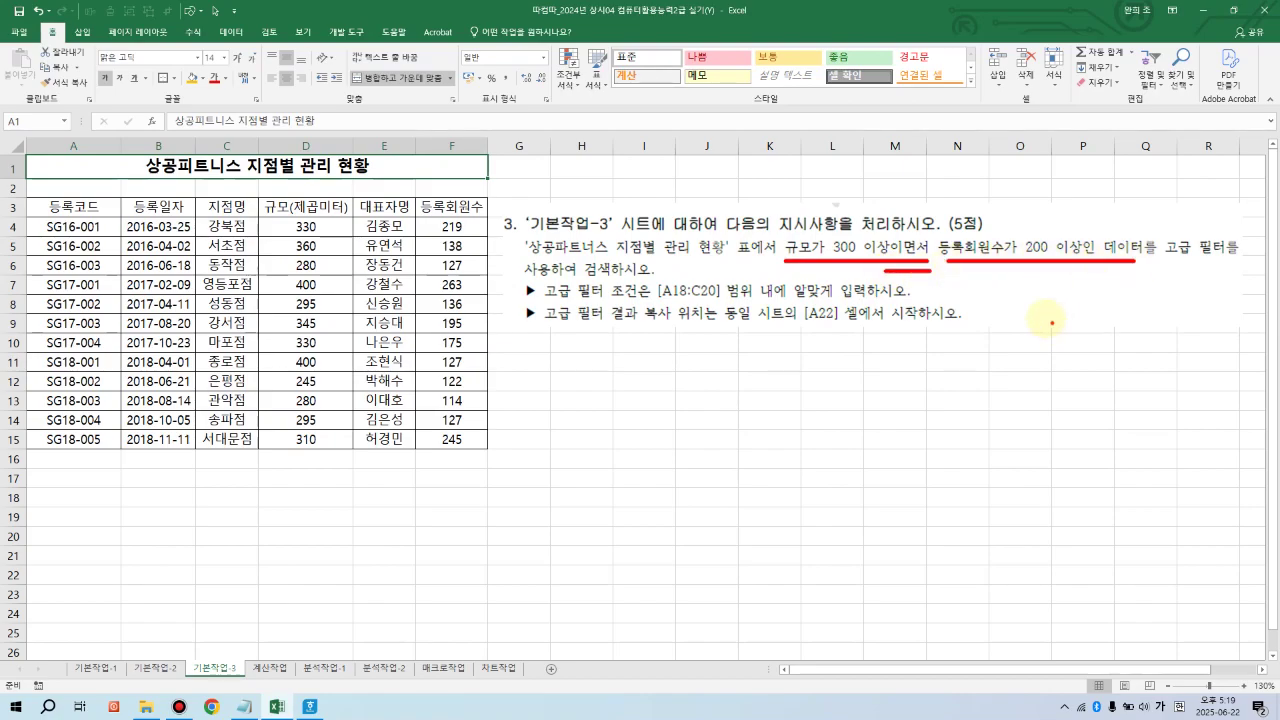
mouse_move(798, 258)
mouse_down()
mouse_move(786, 240)
mouse_move(815, 247)
mouse_up()
drag(940, 250, 998, 230)
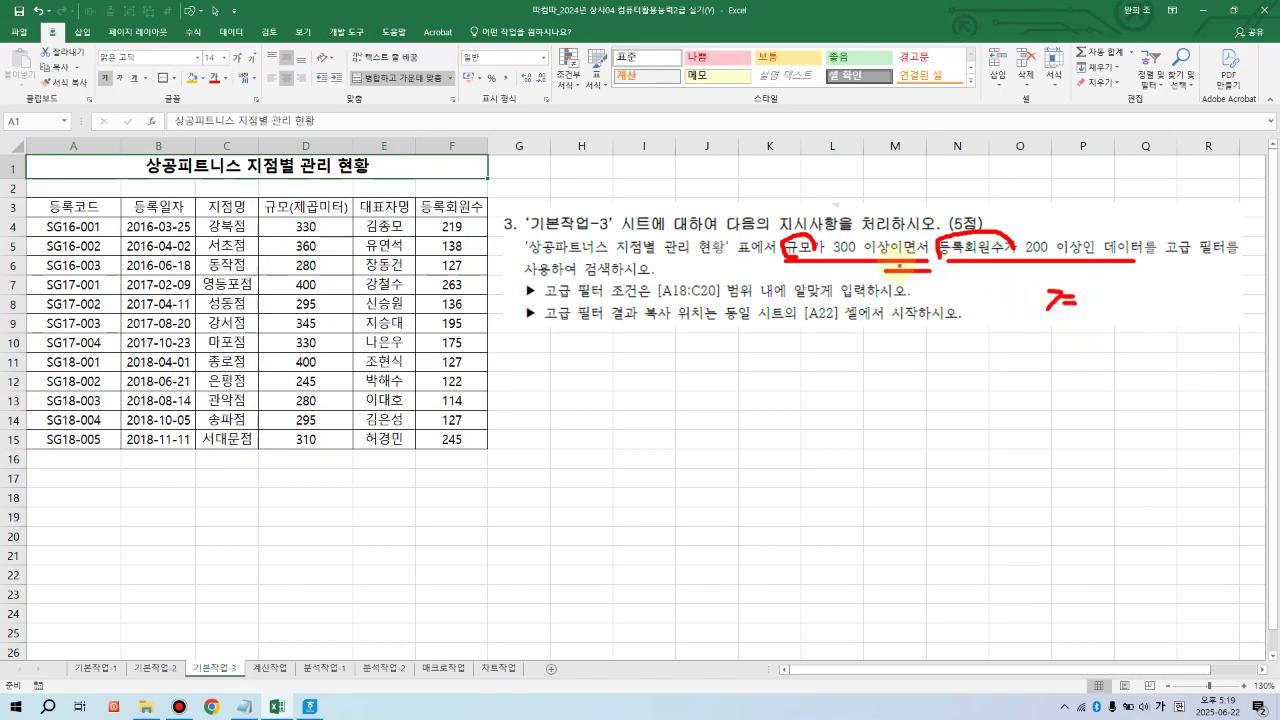
mouse_move(888, 258)
mouse_down()
mouse_move(948, 240)
mouse_move(928, 270)
mouse_up()
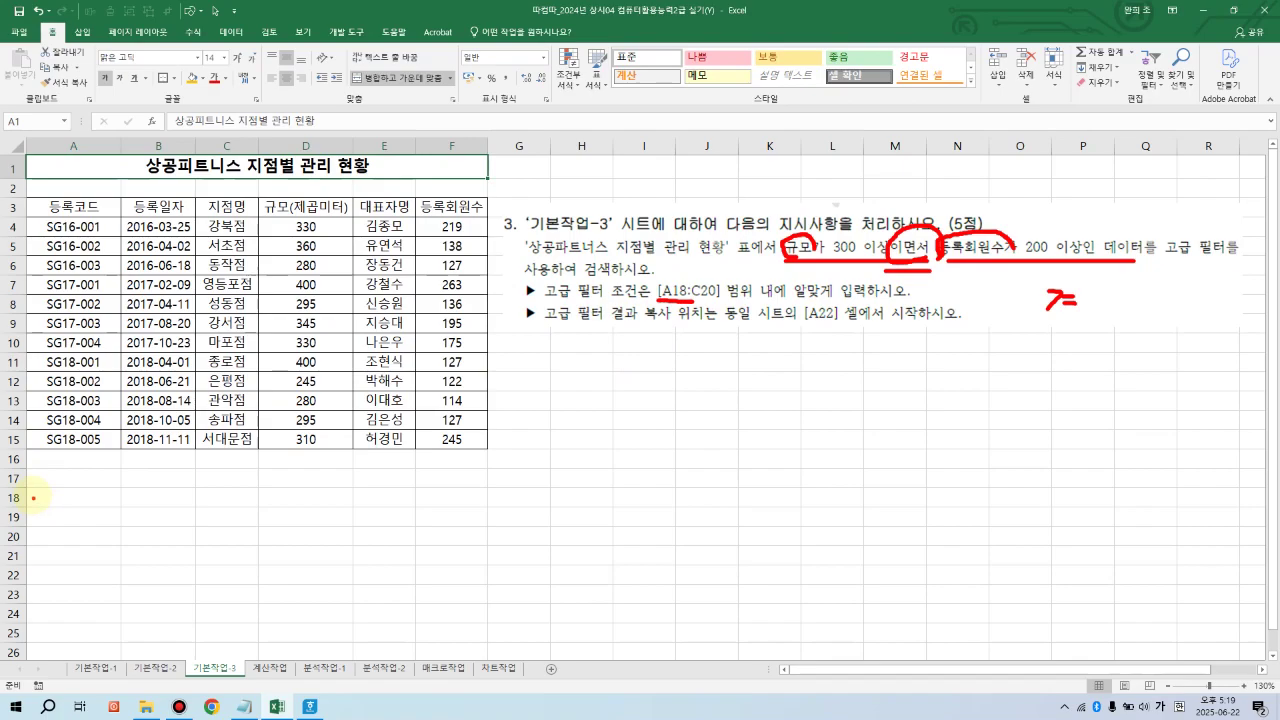
mouse_move(28, 488)
mouse_down()
mouse_move(300, 560)
mouse_move(224, 543)
mouse_move(262, 548)
mouse_up()
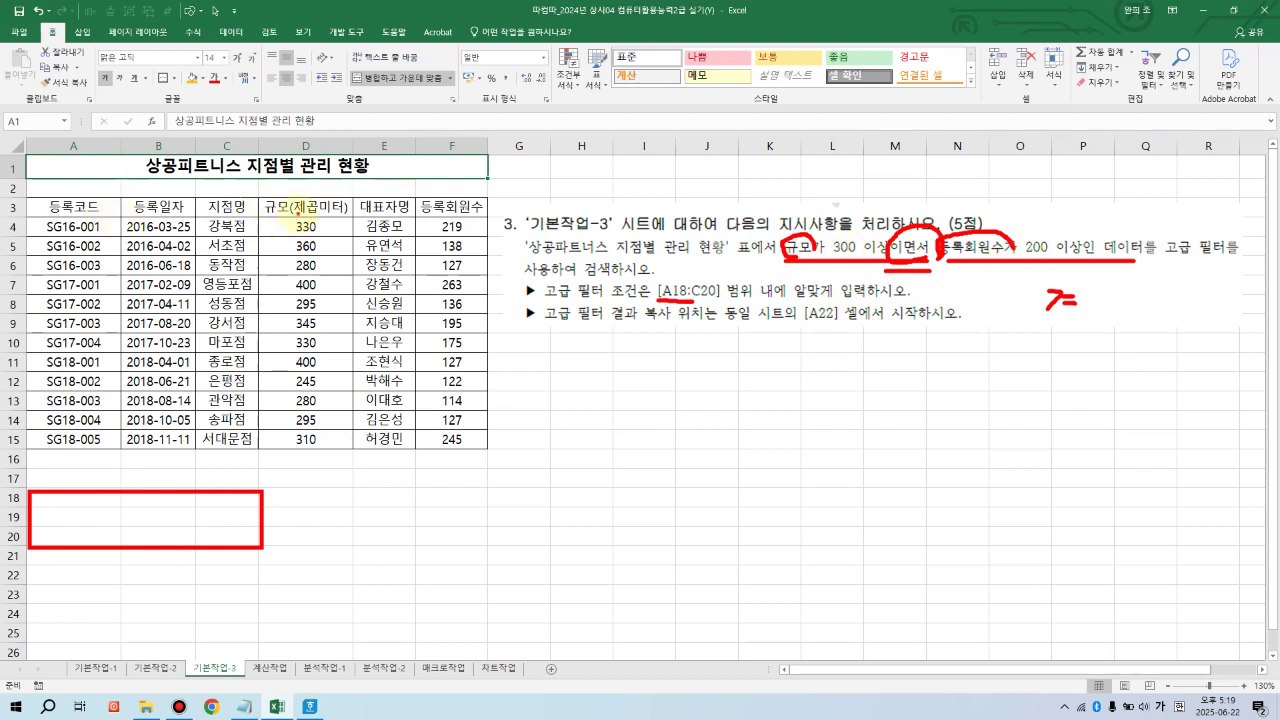
drag(256, 198, 345, 220)
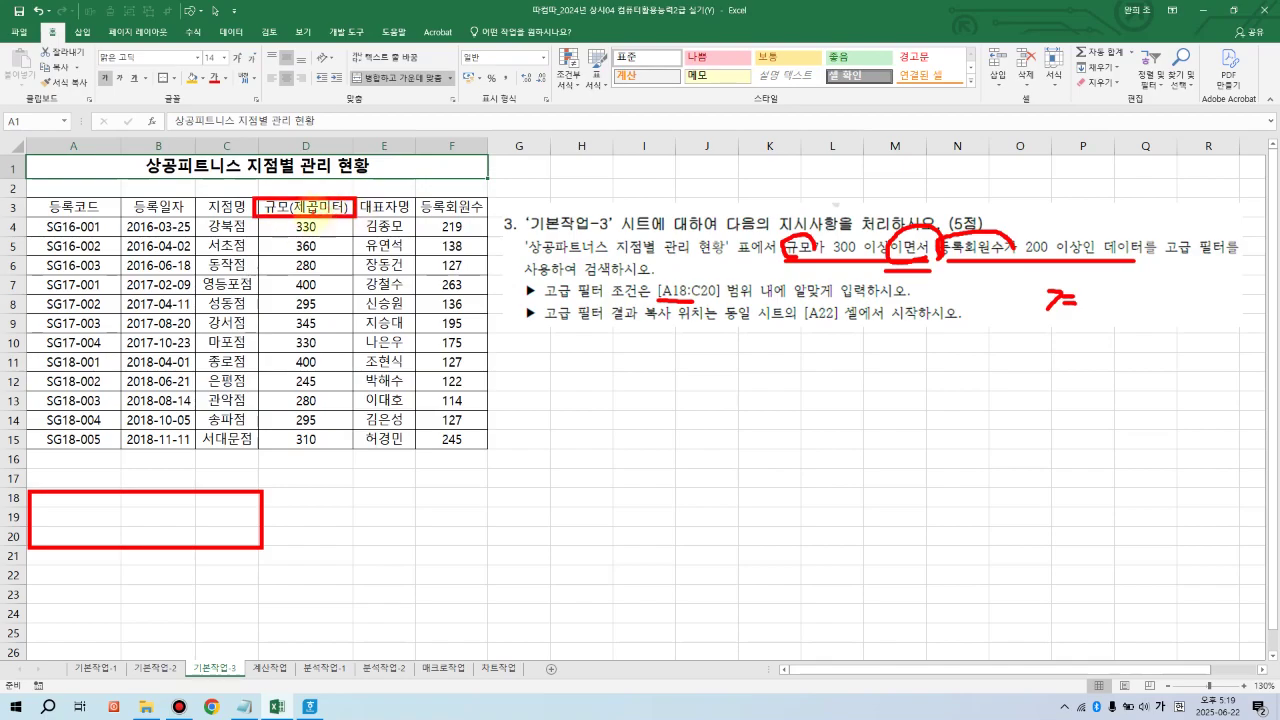
drag(416, 195, 485, 214)
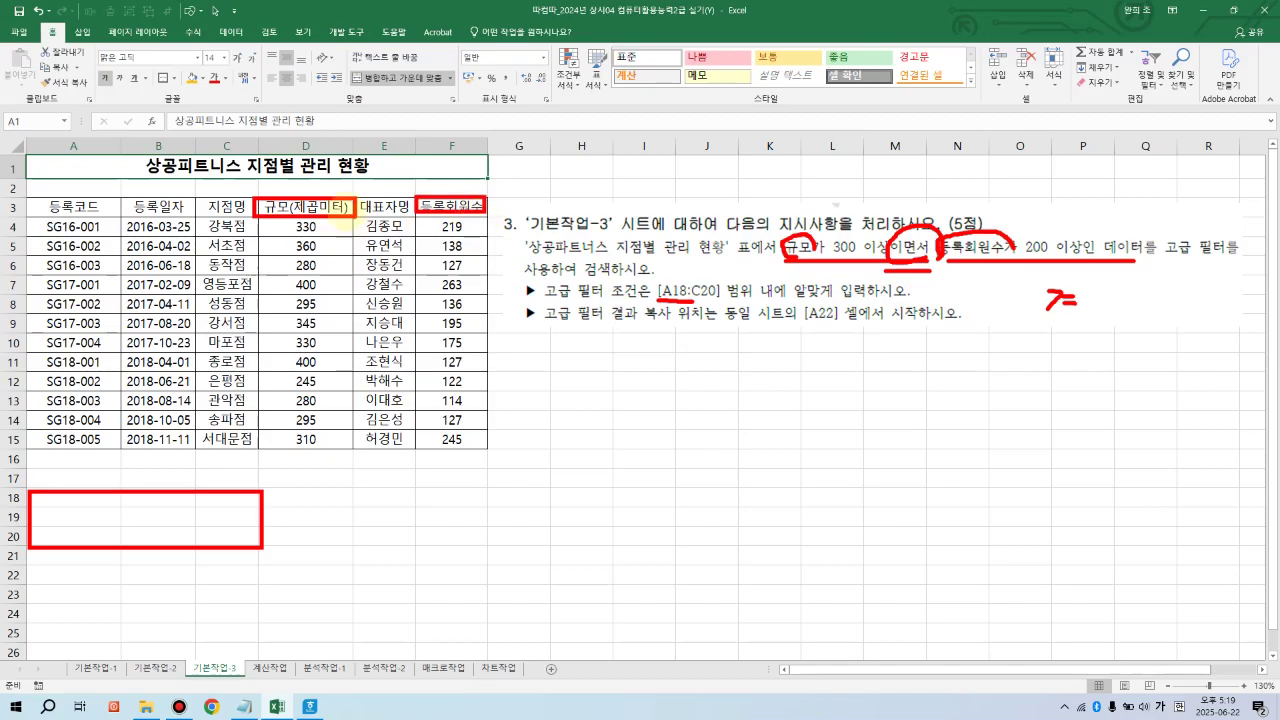
mouse_move(305, 198)
mouse_down()
mouse_move(452, 184)
mouse_move(452, 197)
mouse_up()
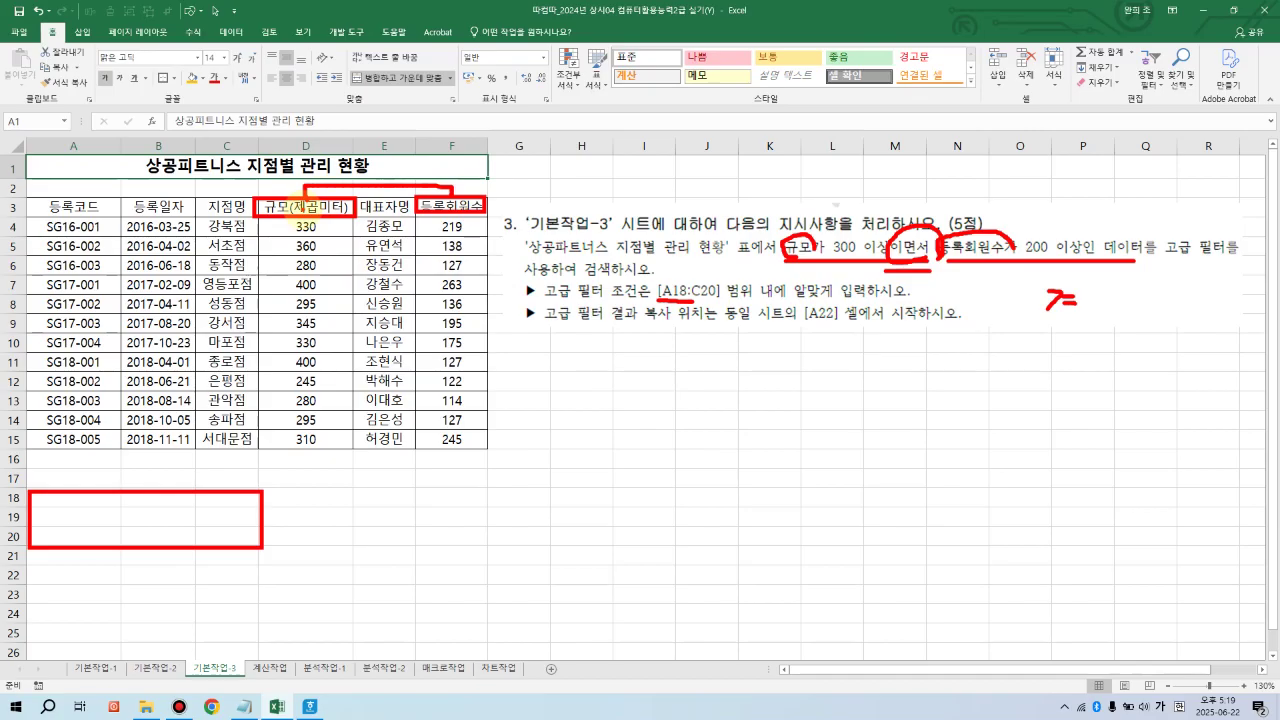
key(Escape)
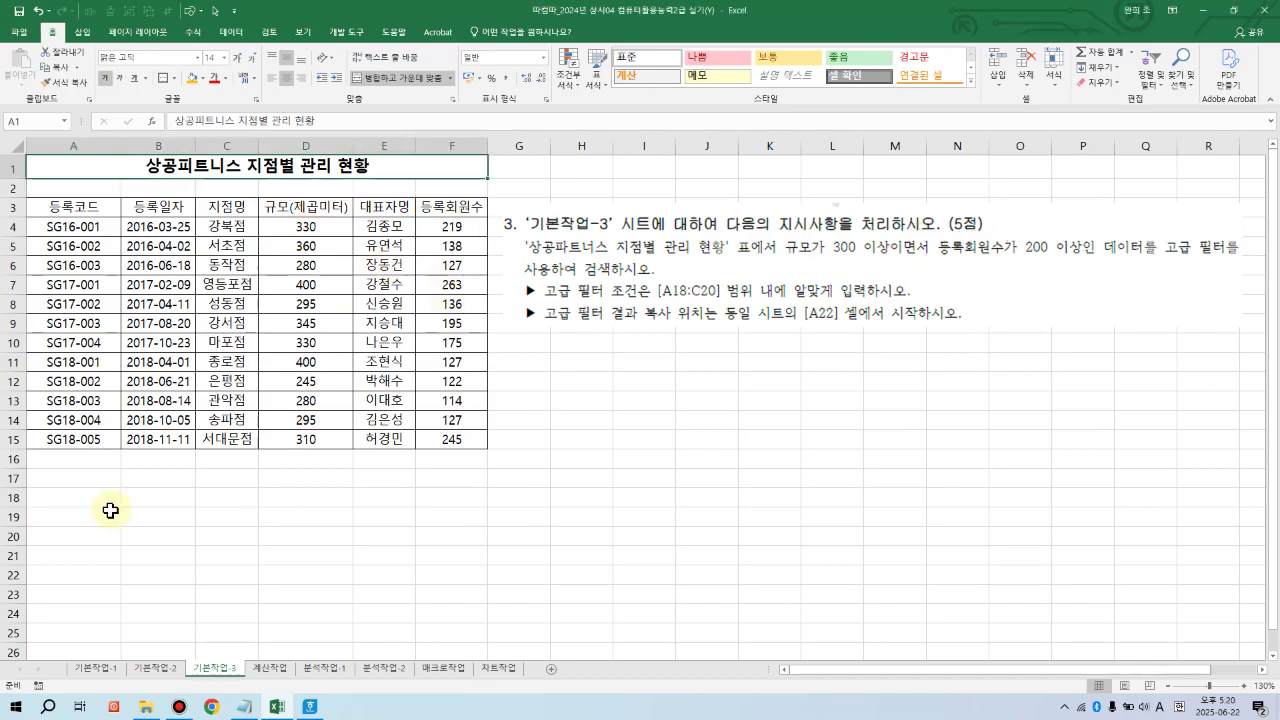
Step: Copy the headers 규모(제곱미터) in D3 and 등록회원수 in F3 to the criteria area starting at A18
click(110, 510)
click(320, 205)
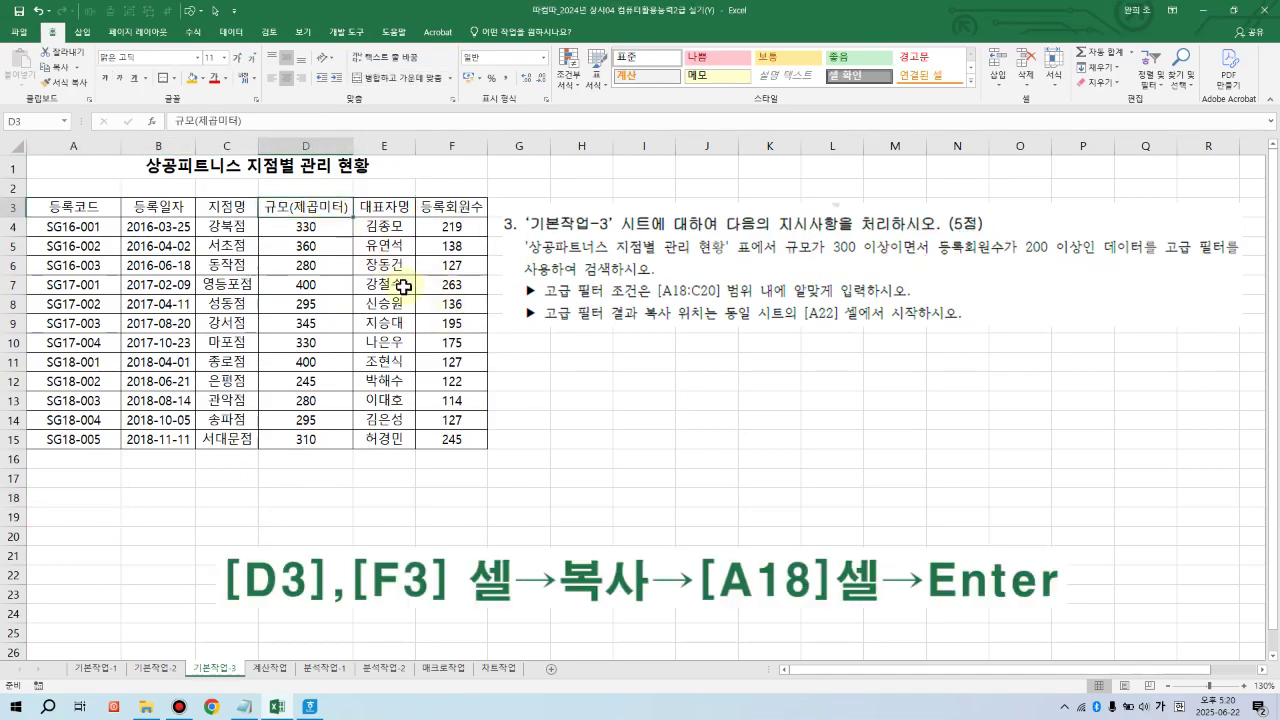
ctrl+click(458, 208)
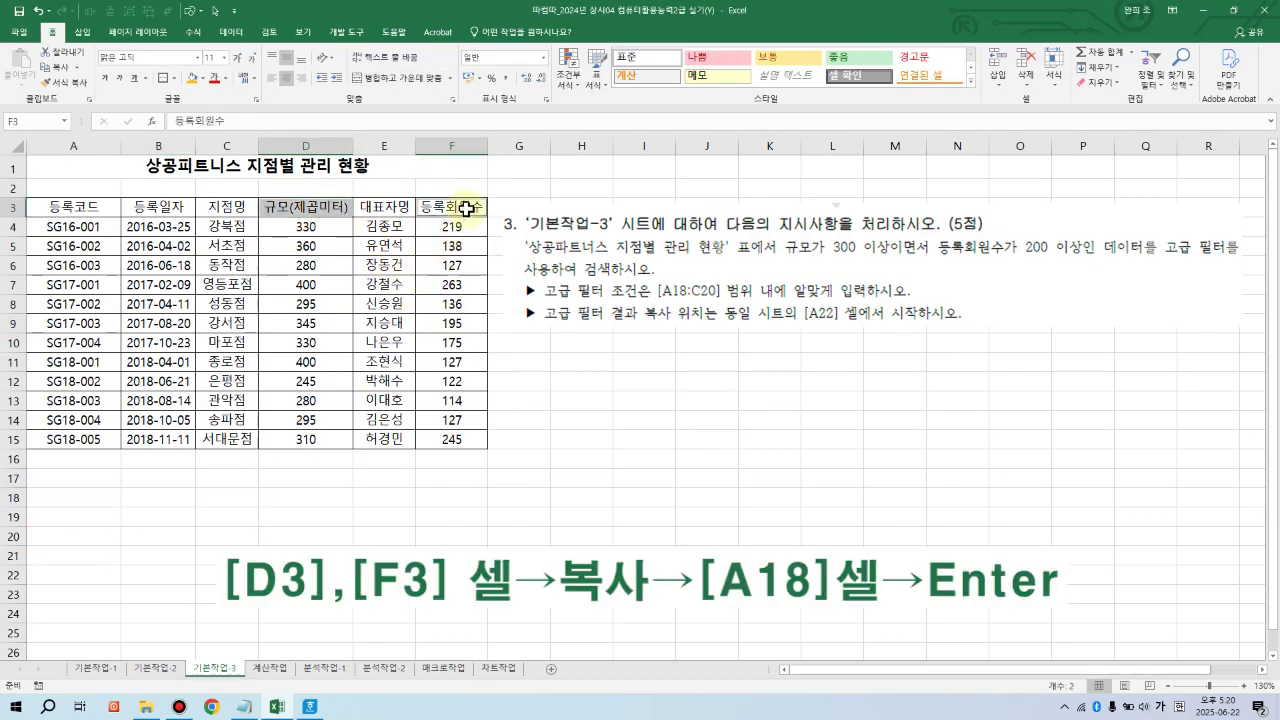
click(55, 67)
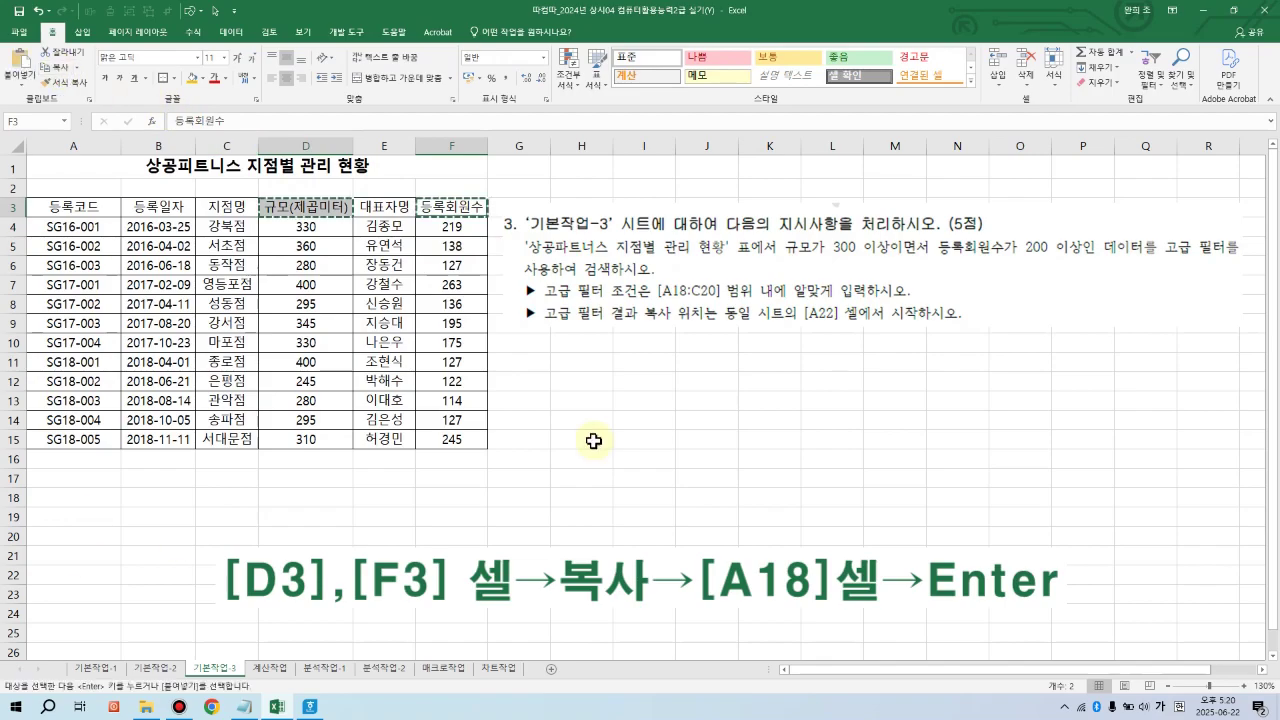
click(74, 498)
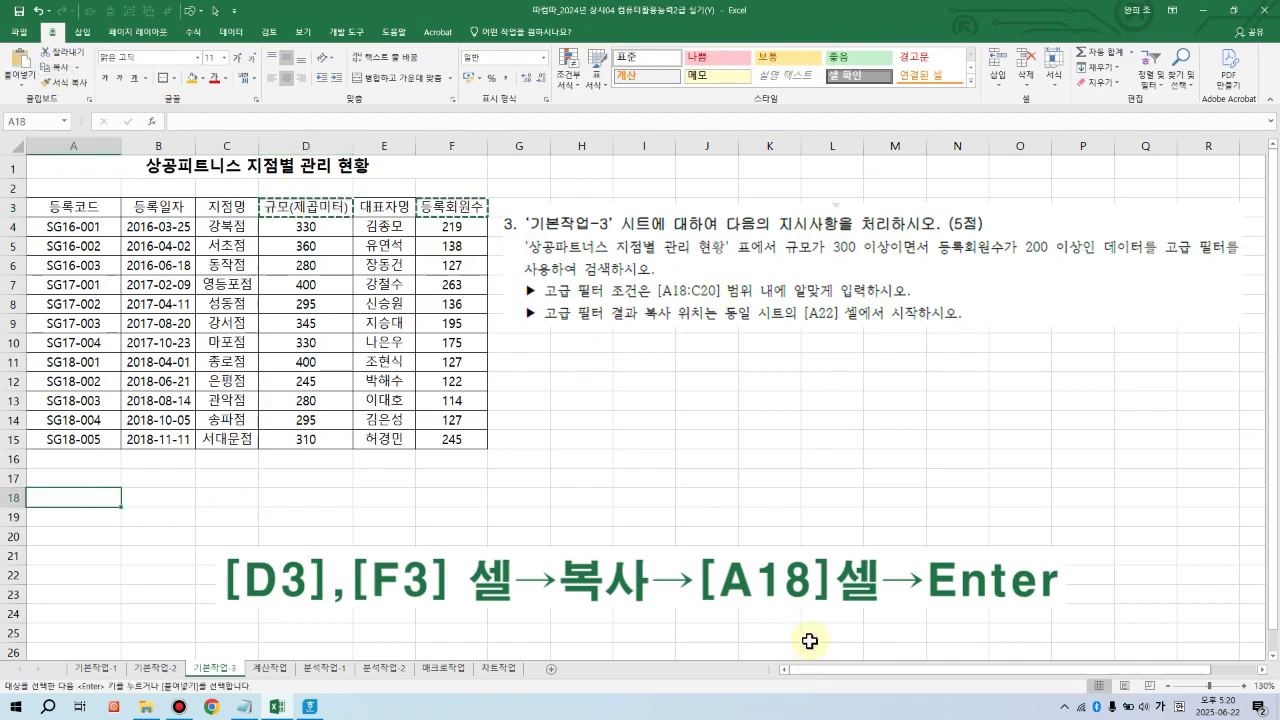
key(Return)
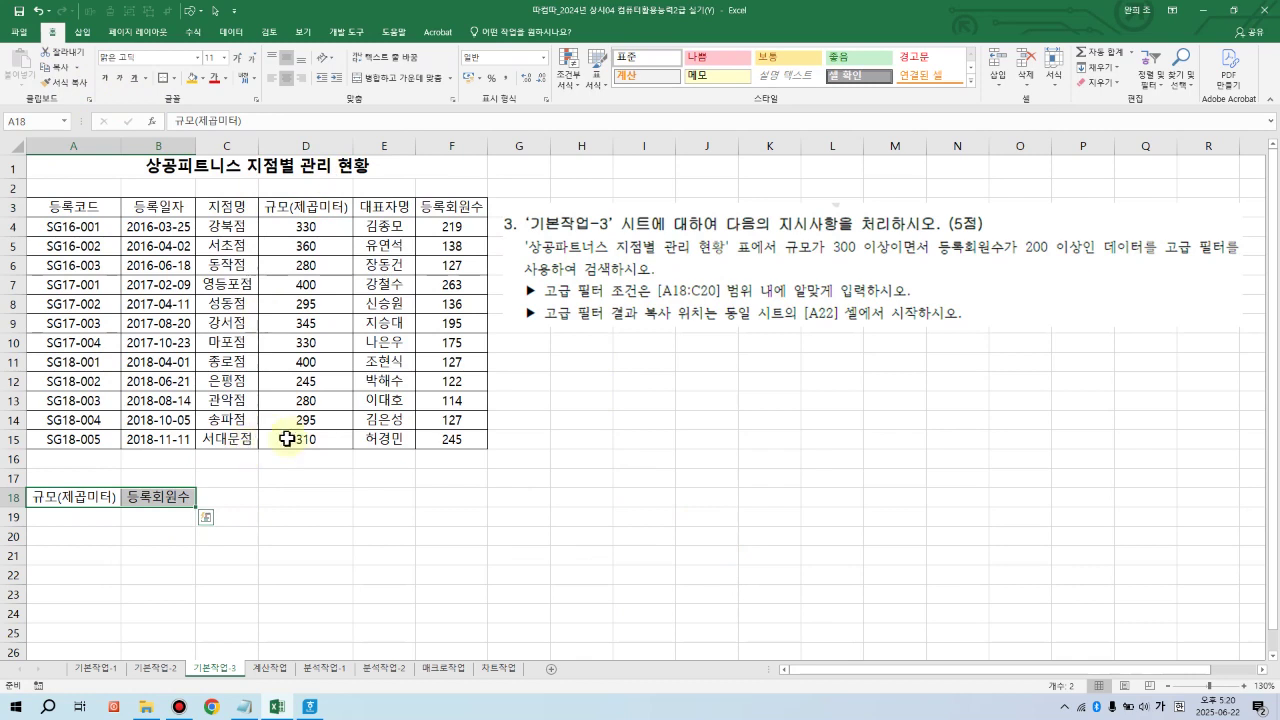
Step: Enter the filter criteria >=300 in A19 and >=200 in B19, on the same row below the copied headers
click(49, 519)
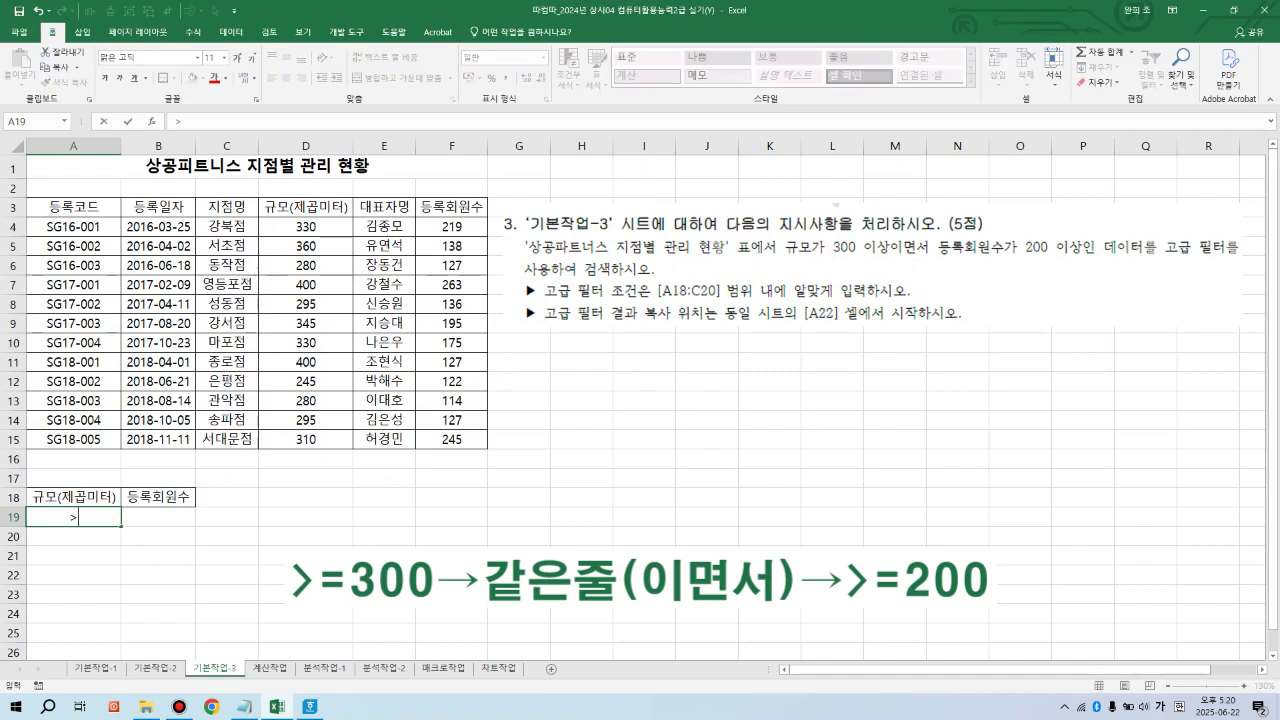
text(00)
key(Tab)
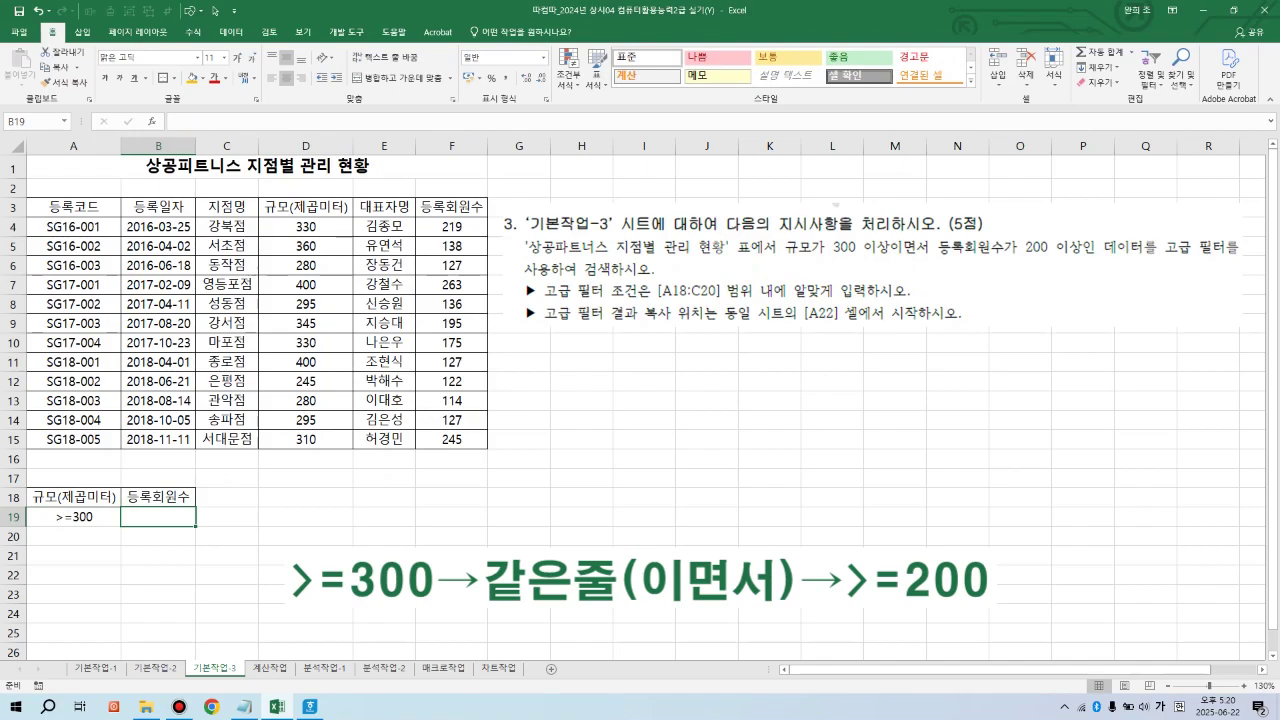
key(Down)
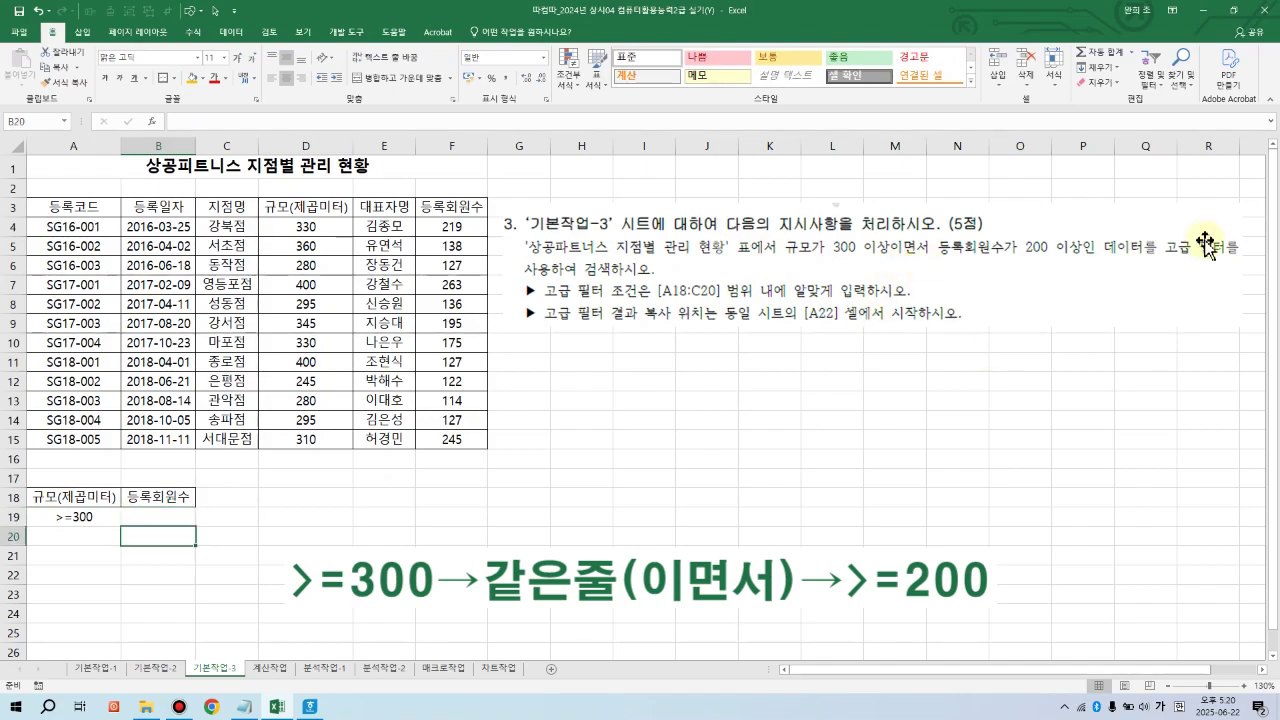
key(Up)
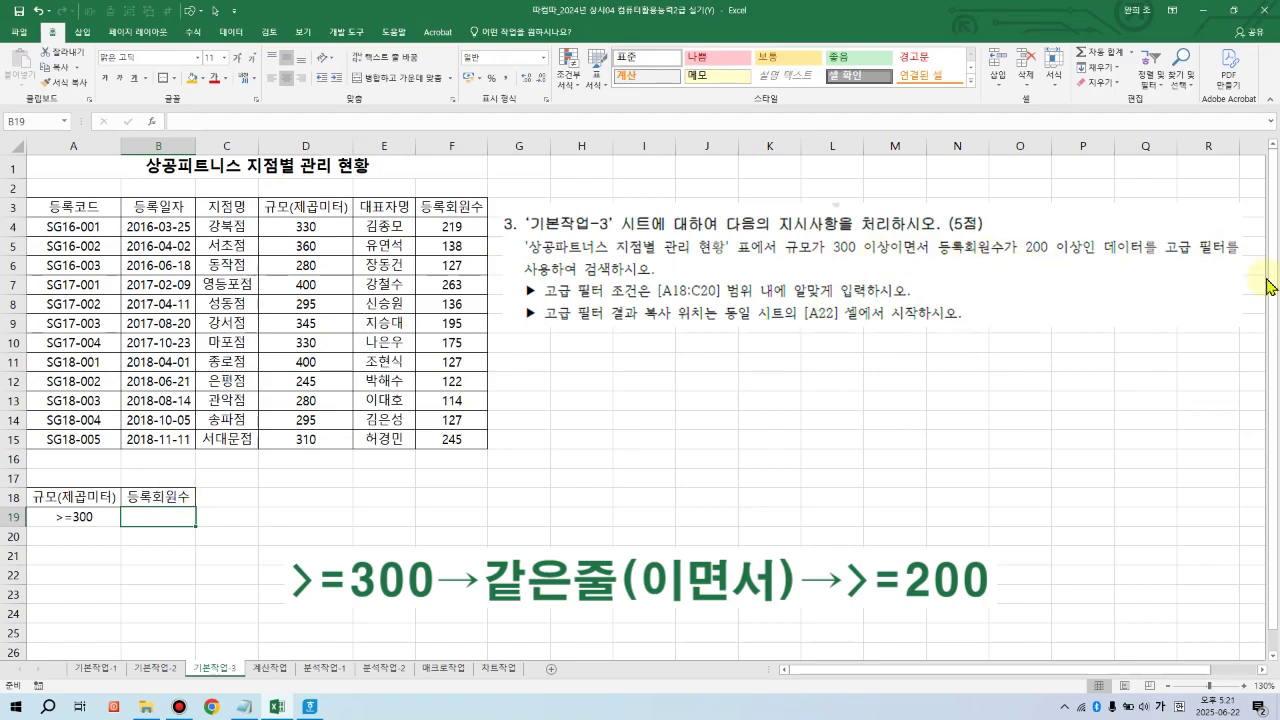
text(>=2)
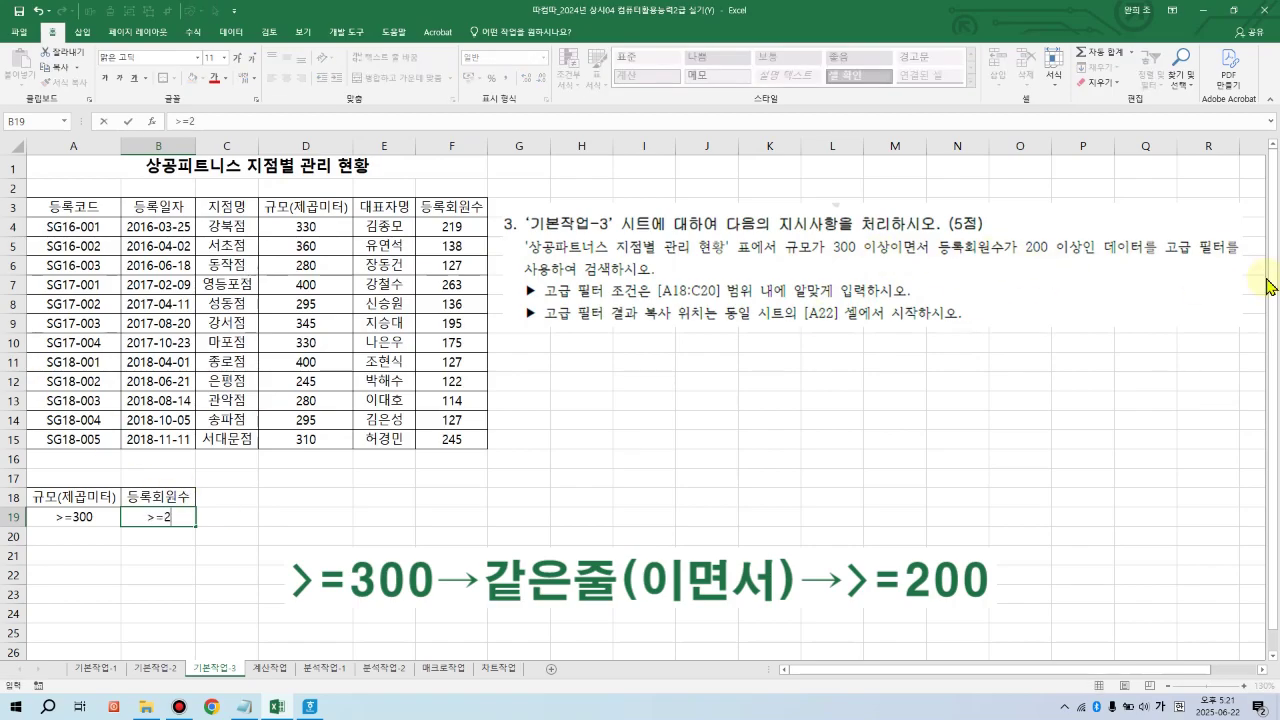
text(00)
key(Return)
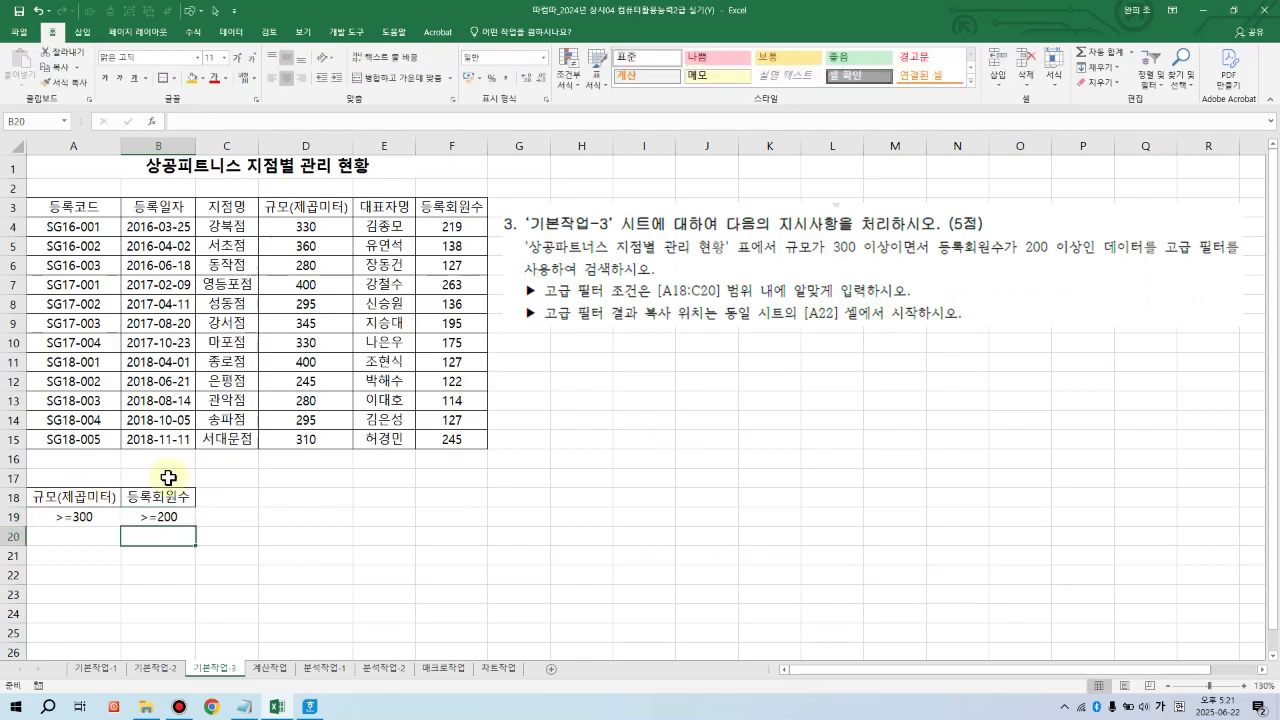
drag(49, 489, 214, 529)
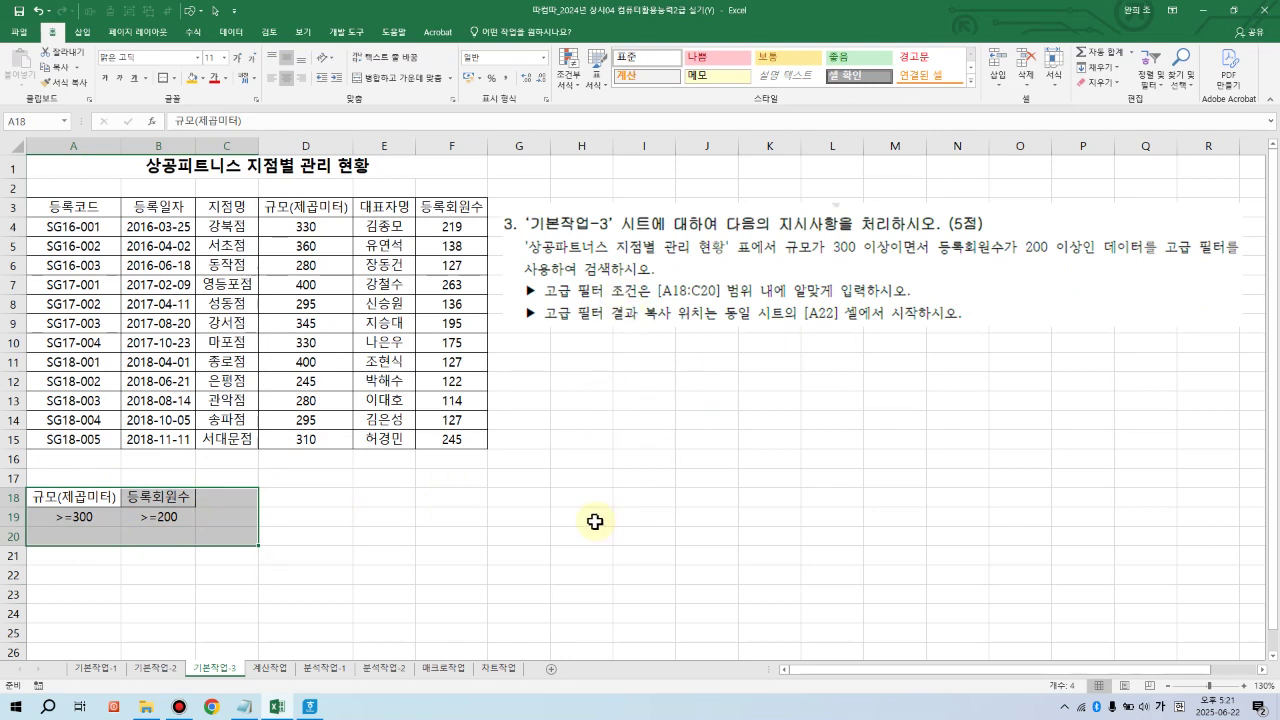
click(644, 486)
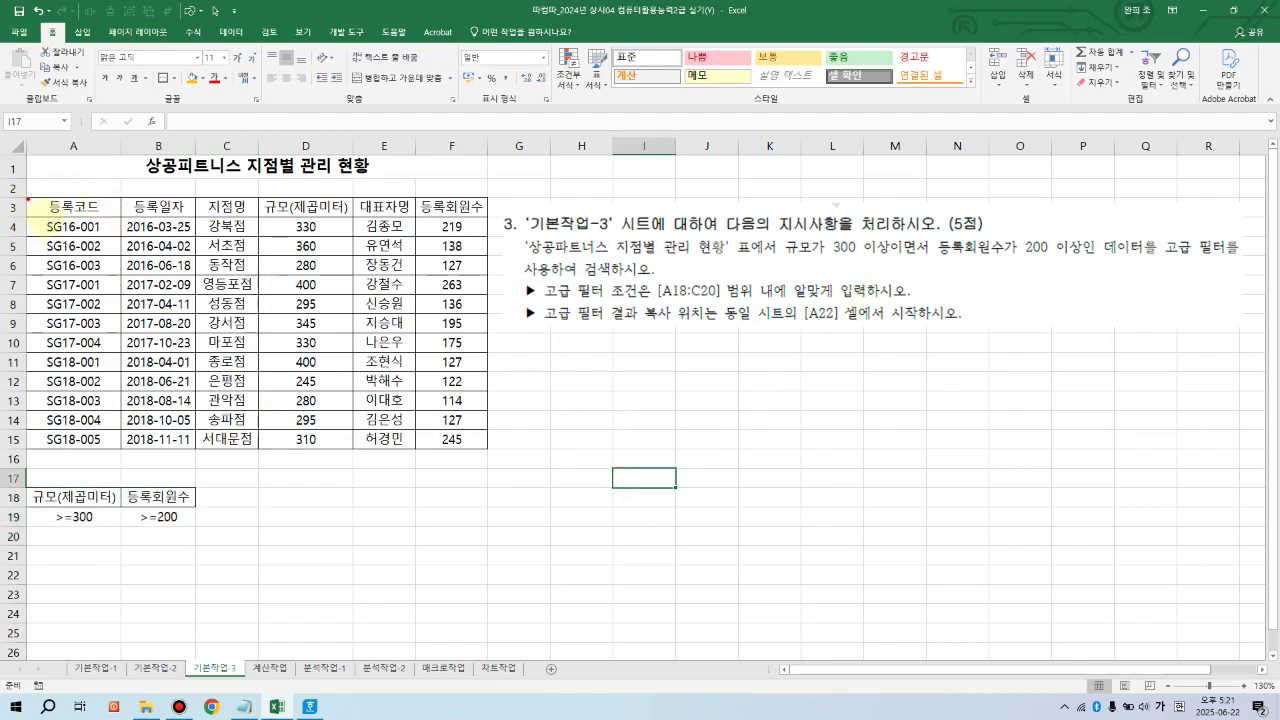
mouse_move(28, 200)
mouse_down()
mouse_move(450, 468)
mouse_move(489, 450)
mouse_up()
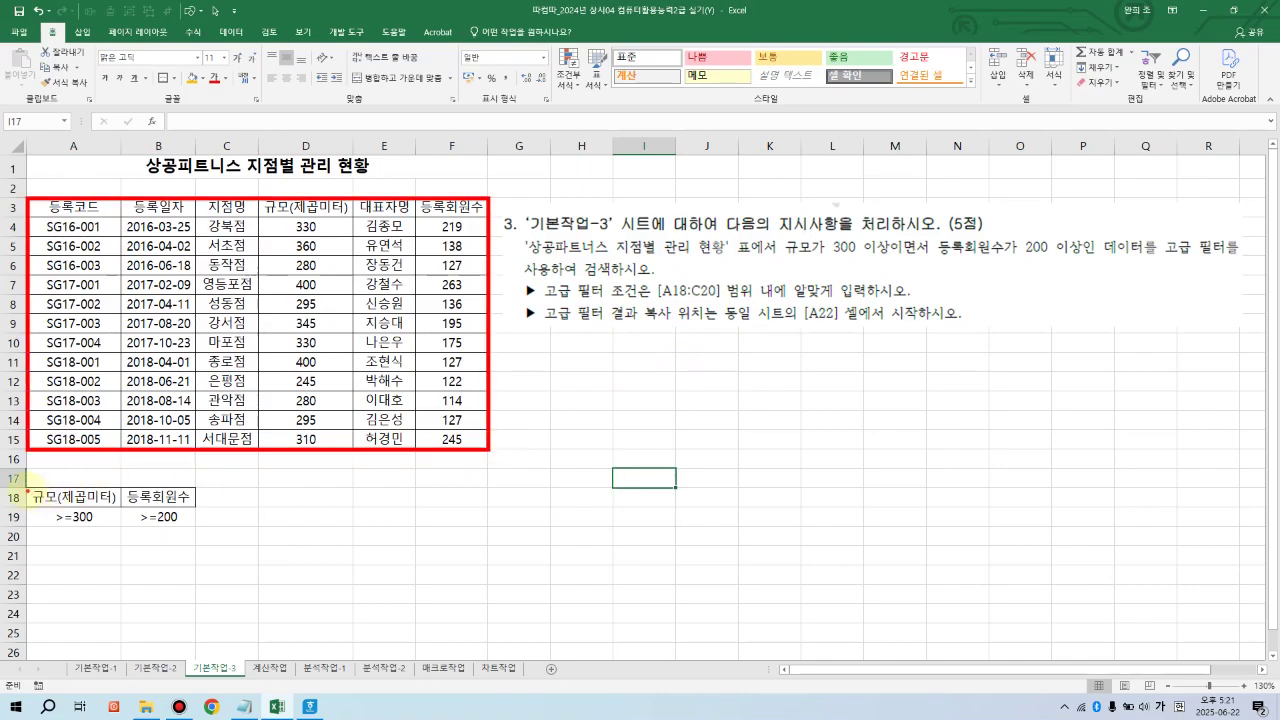
drag(28, 486, 194, 526)
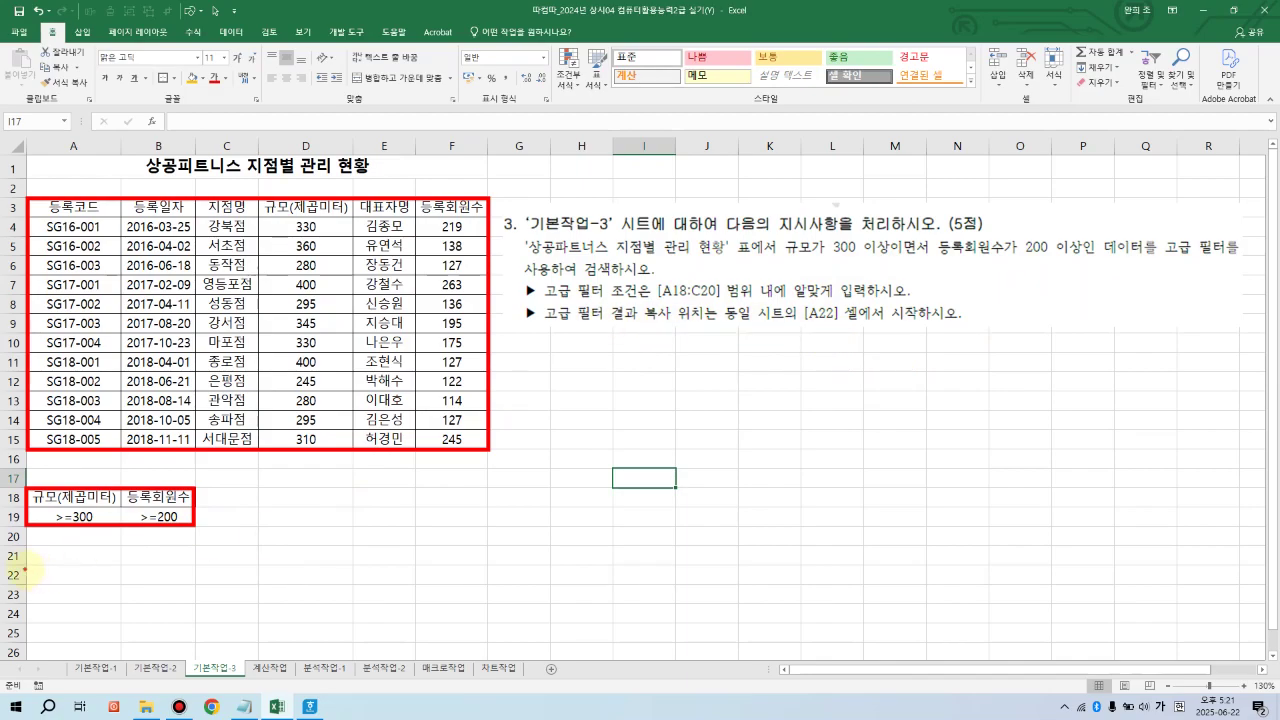
drag(24, 569, 125, 588)
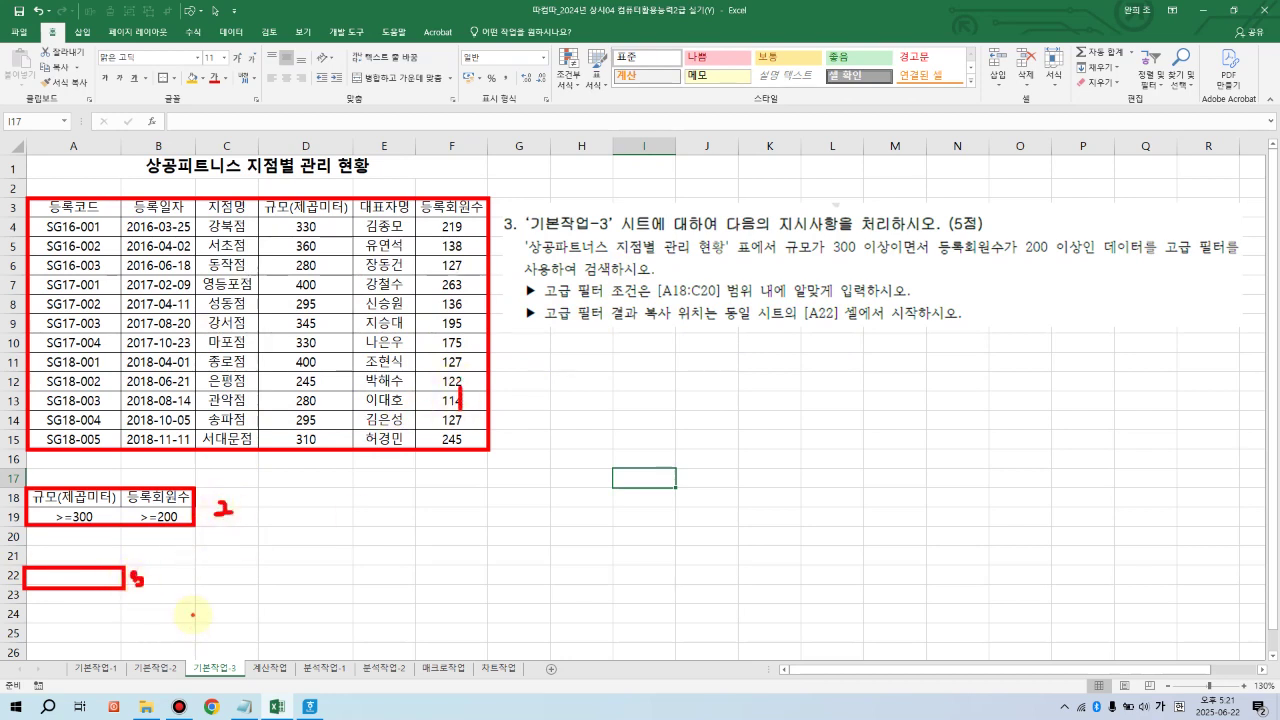
key(Escape)
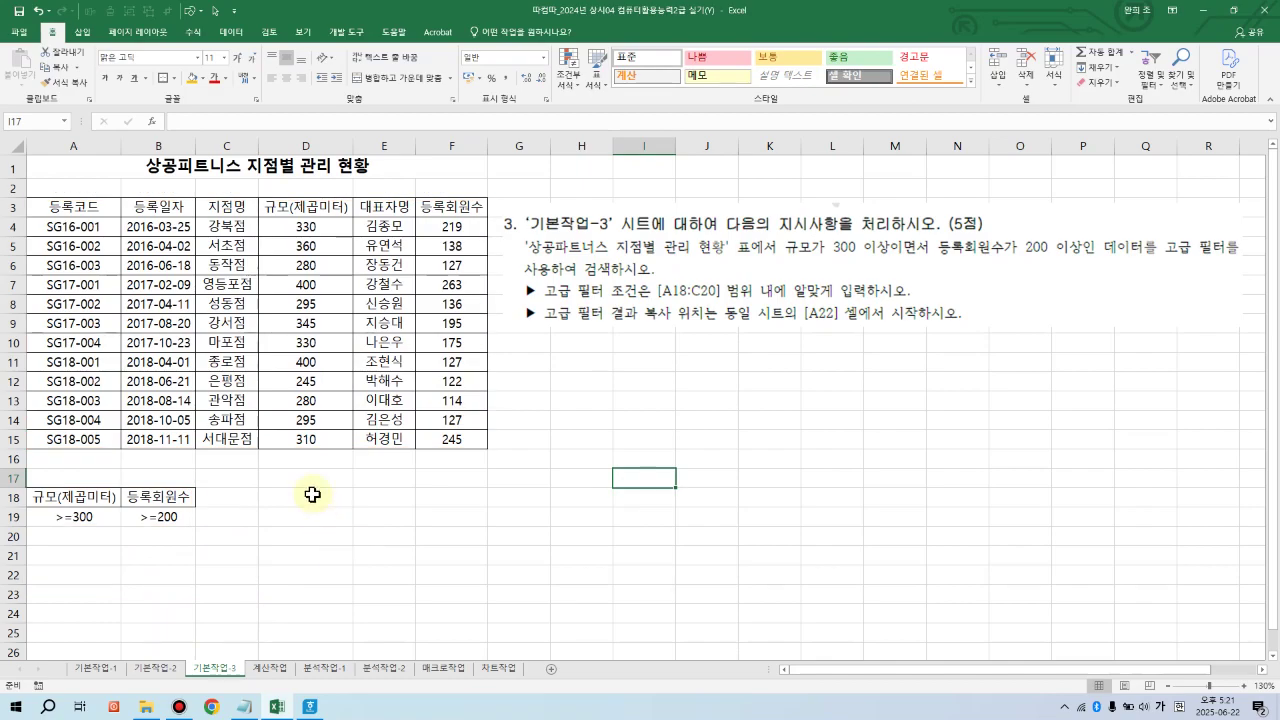
Step: Run an advanced filter on A3:F15 with criteria range A18:B19, copying the results to another location starting at A22
drag(60, 207, 443, 434)
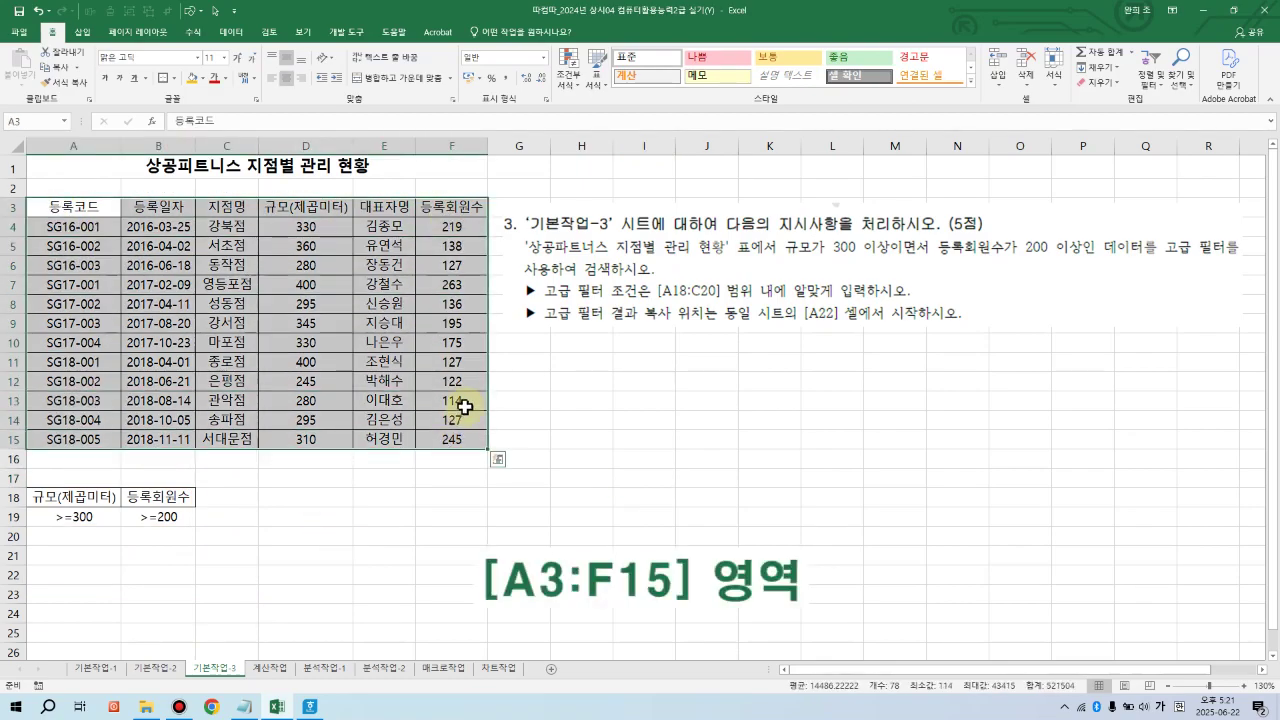
click(231, 31)
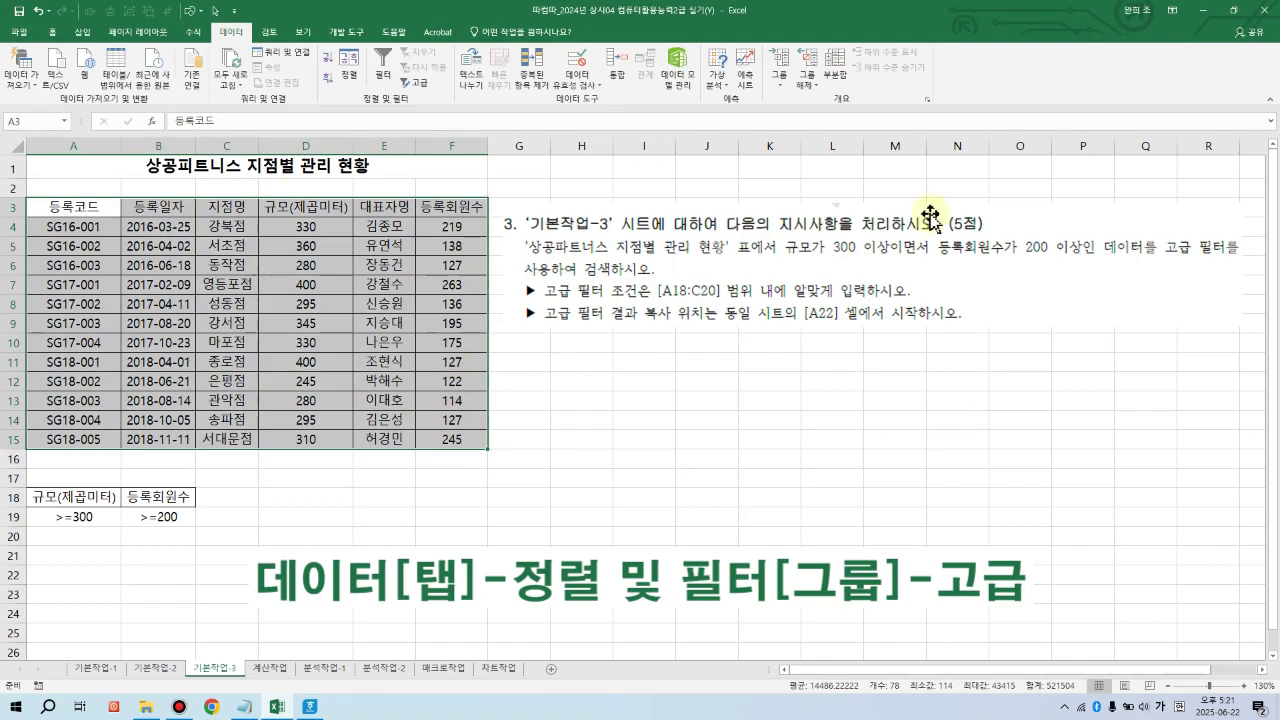
click(412, 82)
drag(415, 388, 589, 355)
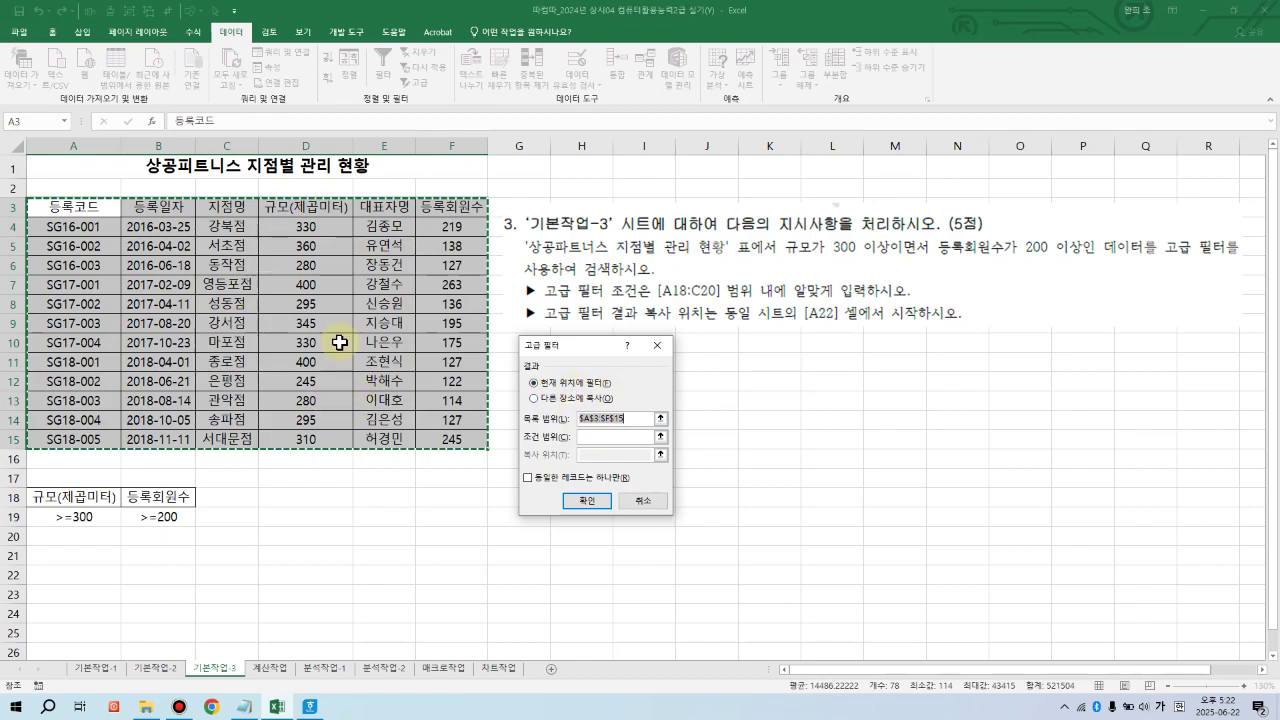
click(552, 400)
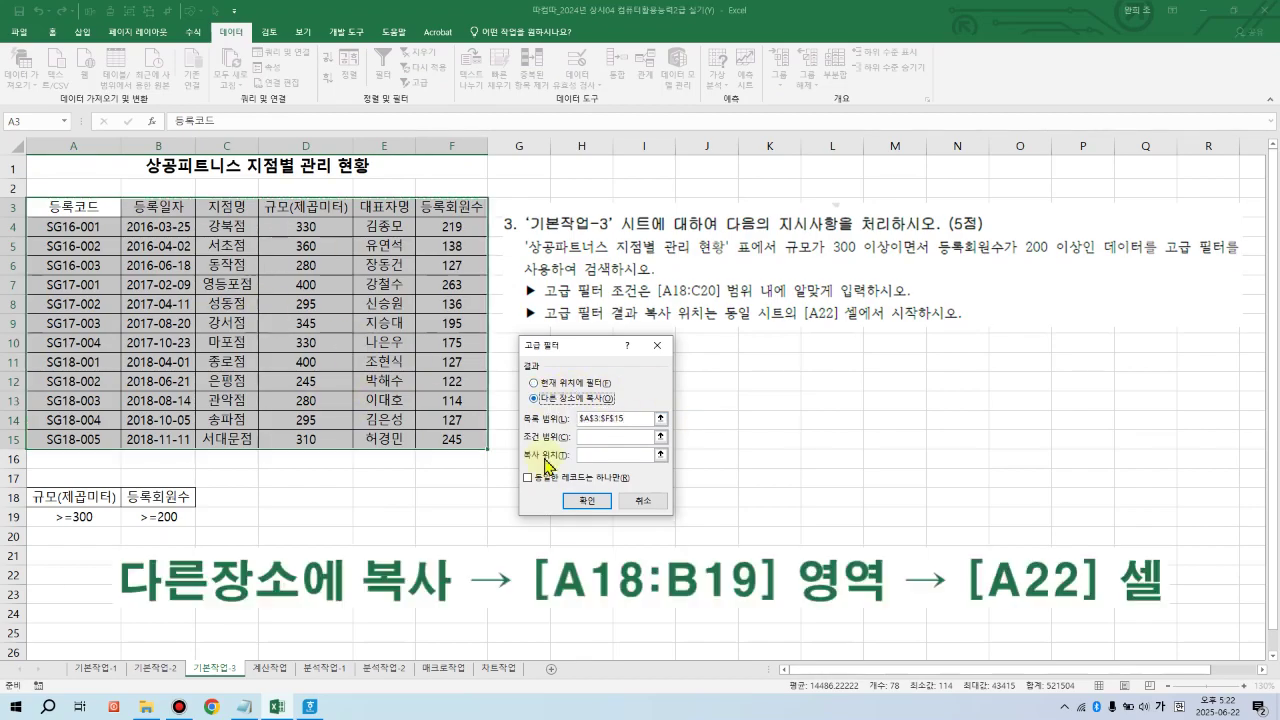
click(605, 436)
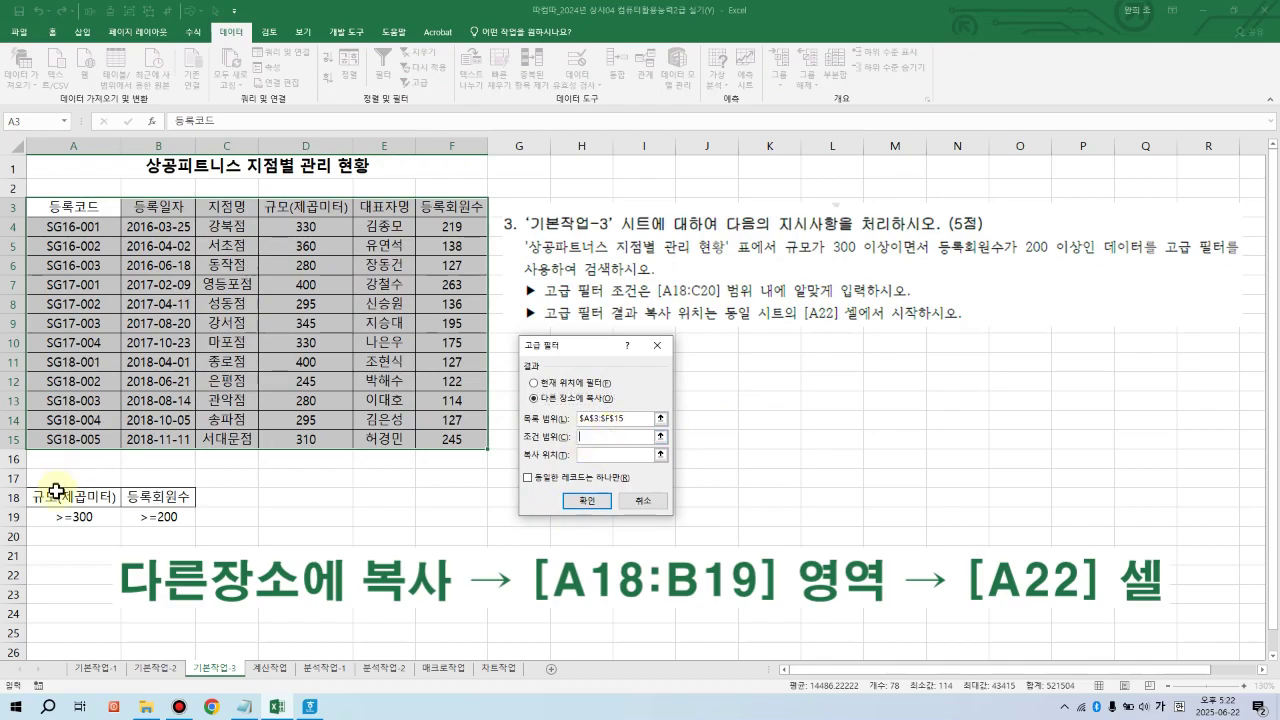
drag(56, 491, 197, 519)
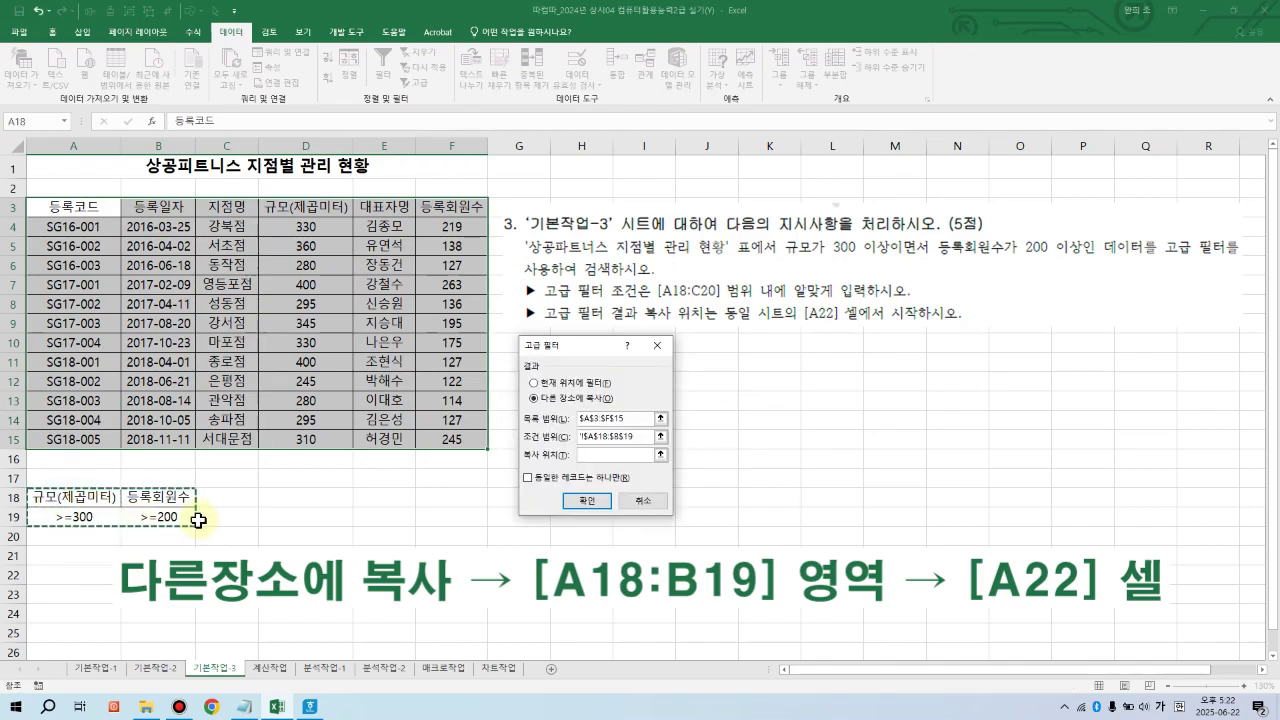
click(609, 453)
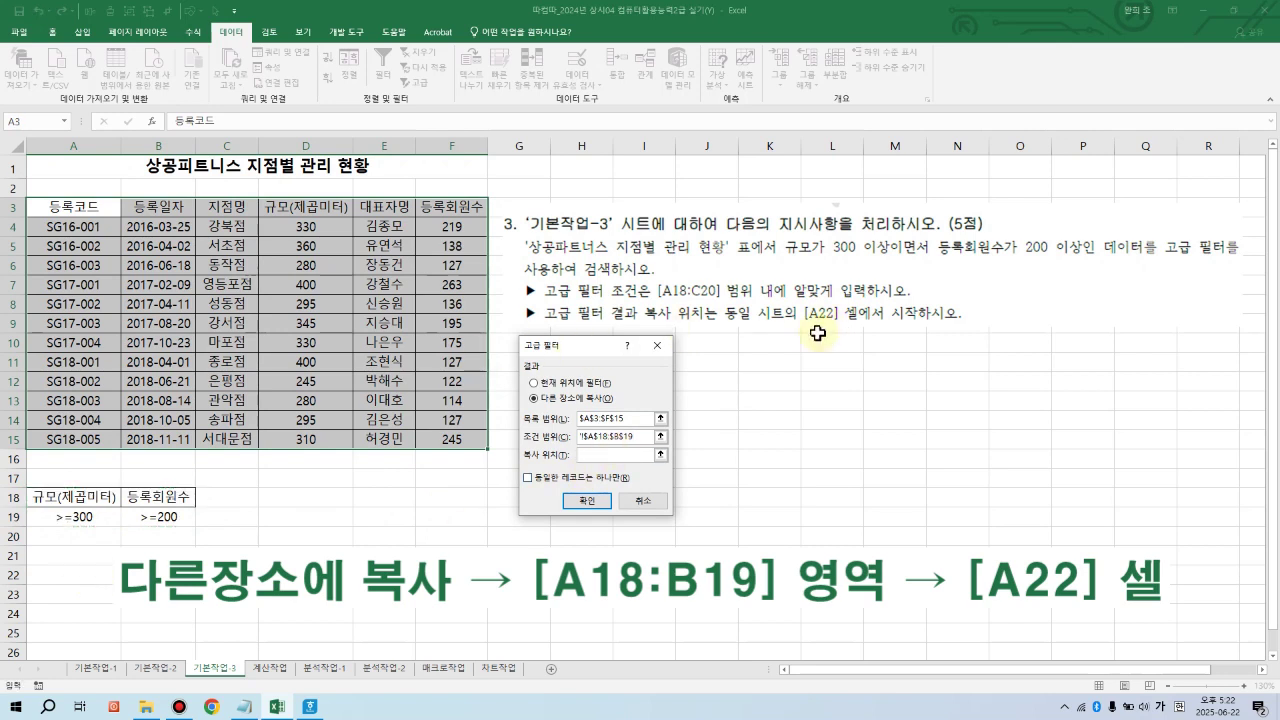
click(61, 578)
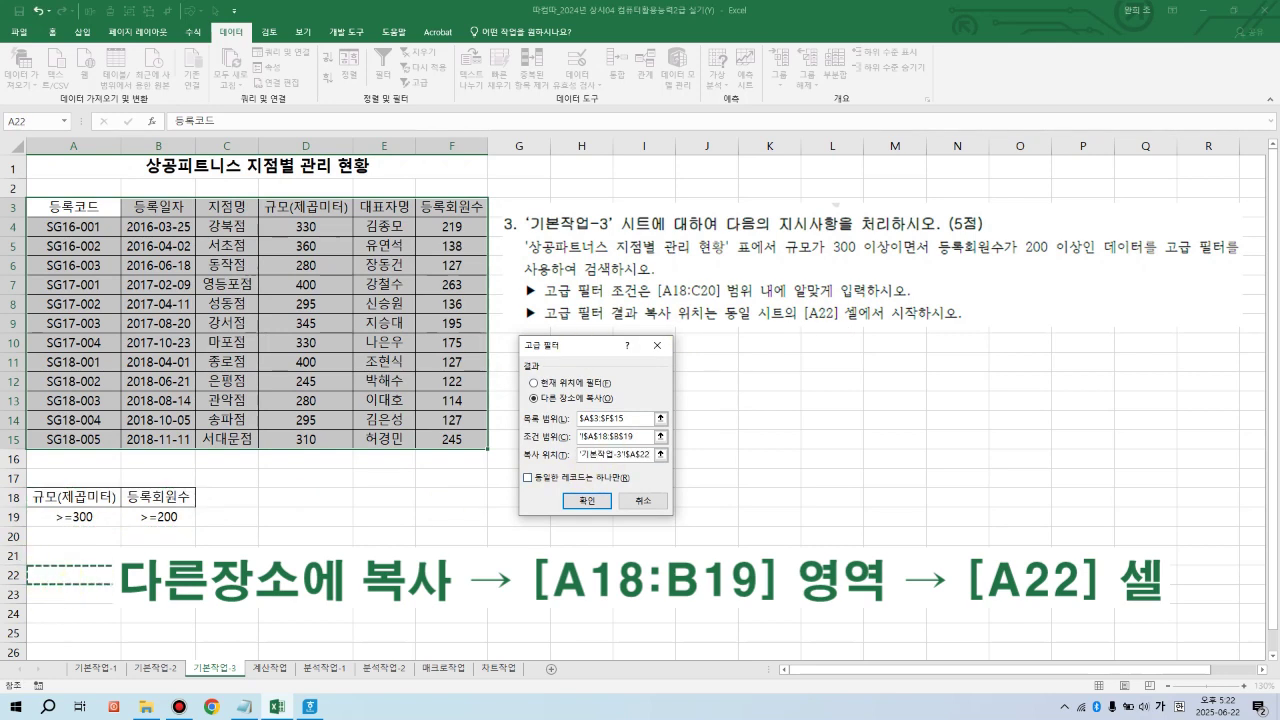
click(587, 500)
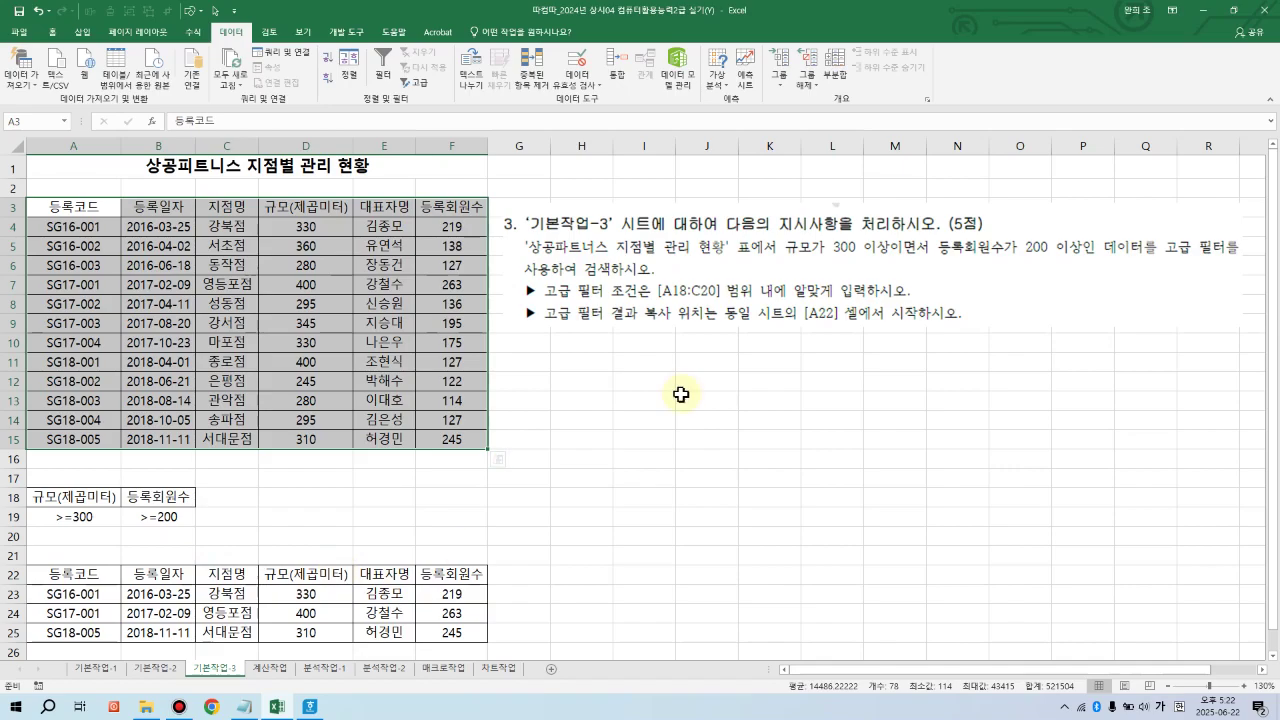
click(578, 398)
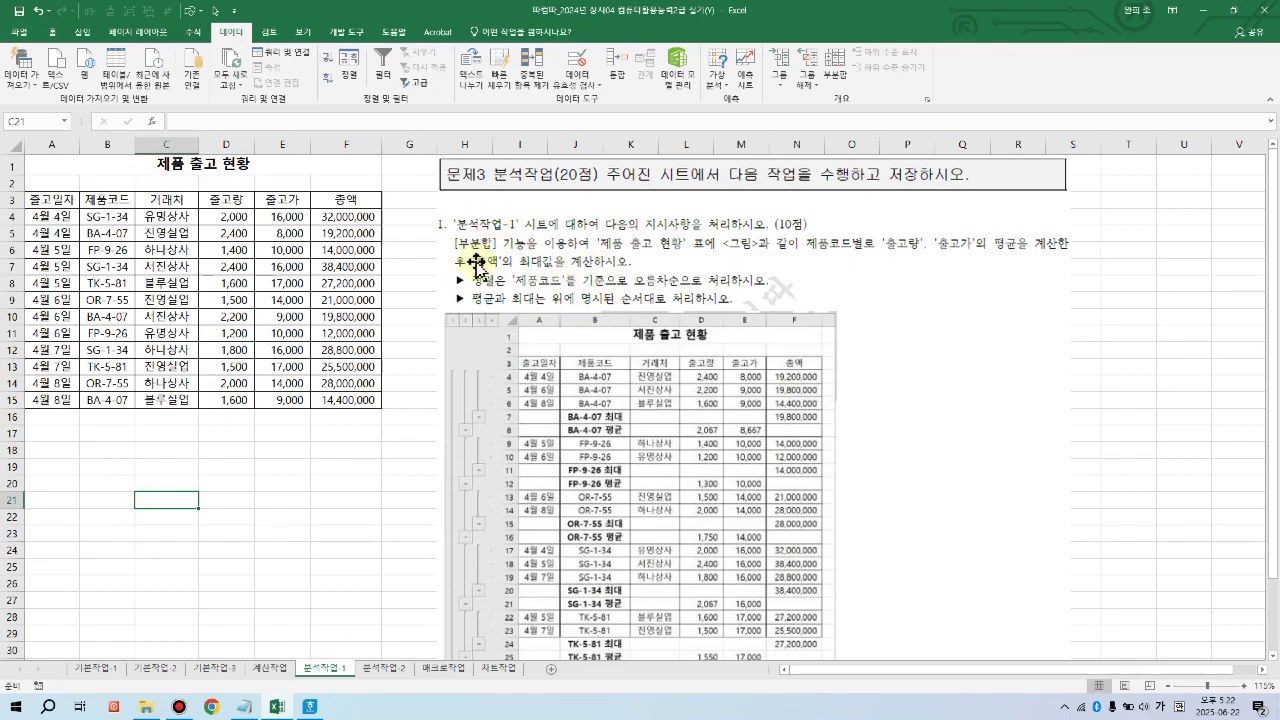
Step: On the 분석작업-1 sheet, examine the subtotal instructions and sample result for the grouping field, sort order, functions and calculated columns
click(175, 160)
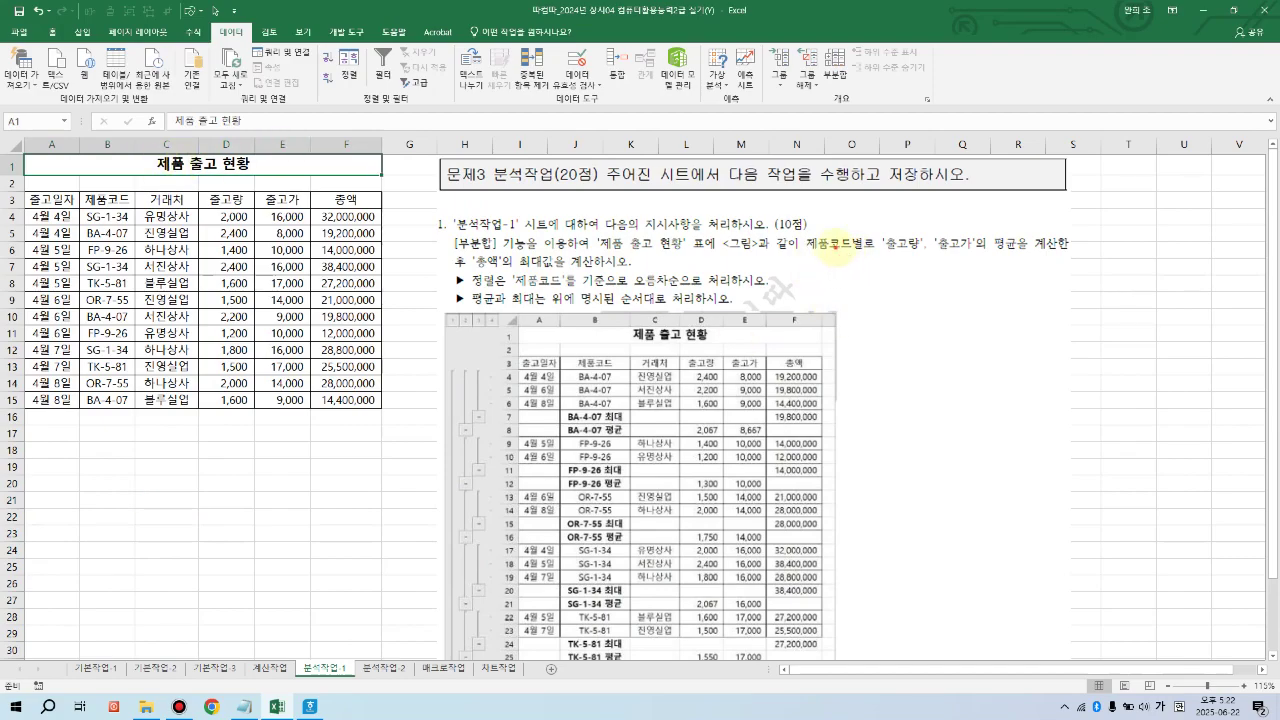
mouse_move(801, 226)
mouse_down()
mouse_move(849, 264)
mouse_move(866, 258)
mouse_up()
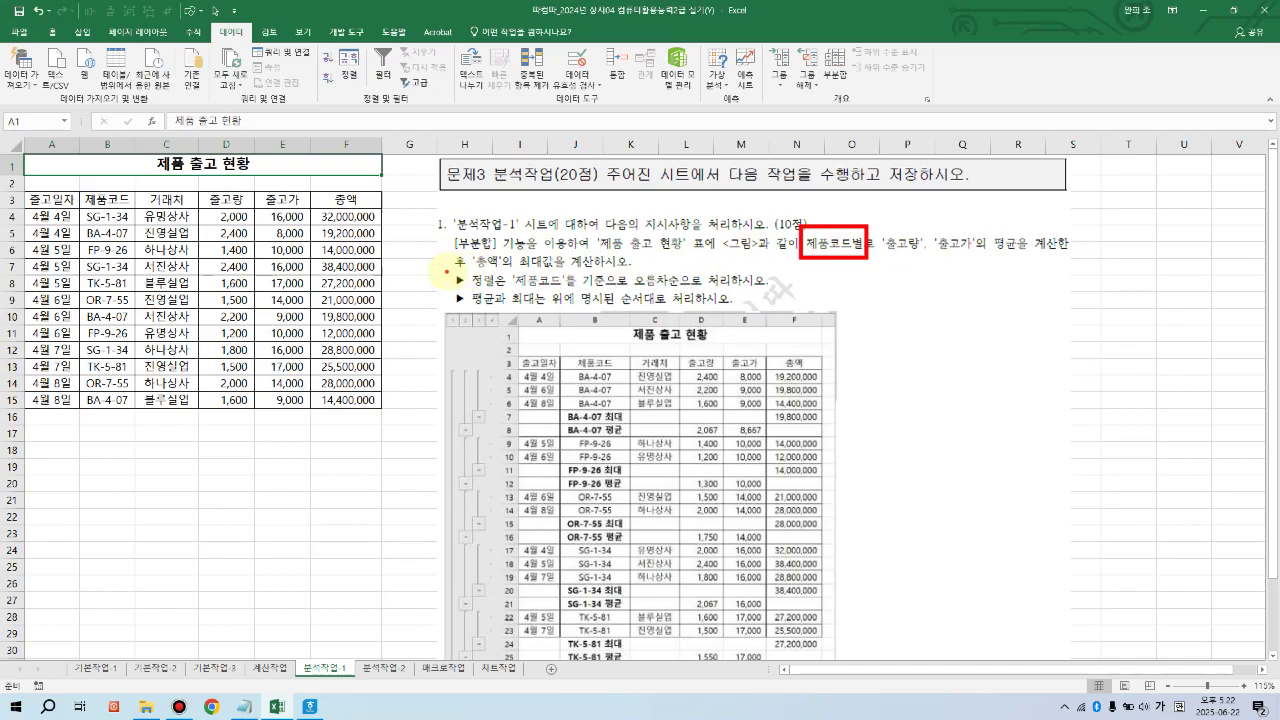
mouse_move(446, 271)
mouse_down()
mouse_move(550, 288)
mouse_move(781, 292)
mouse_up()
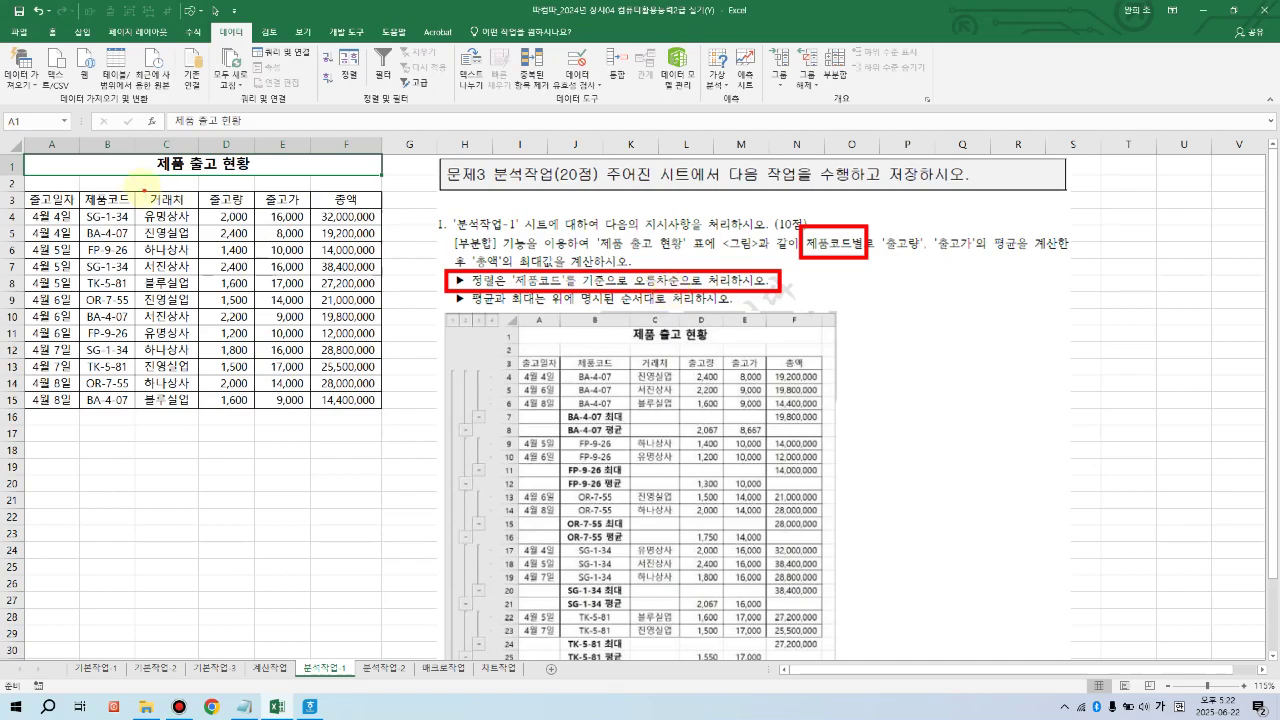
mouse_move(143, 184)
mouse_down()
mouse_move(140, 196)
mouse_move(146, 184)
mouse_up()
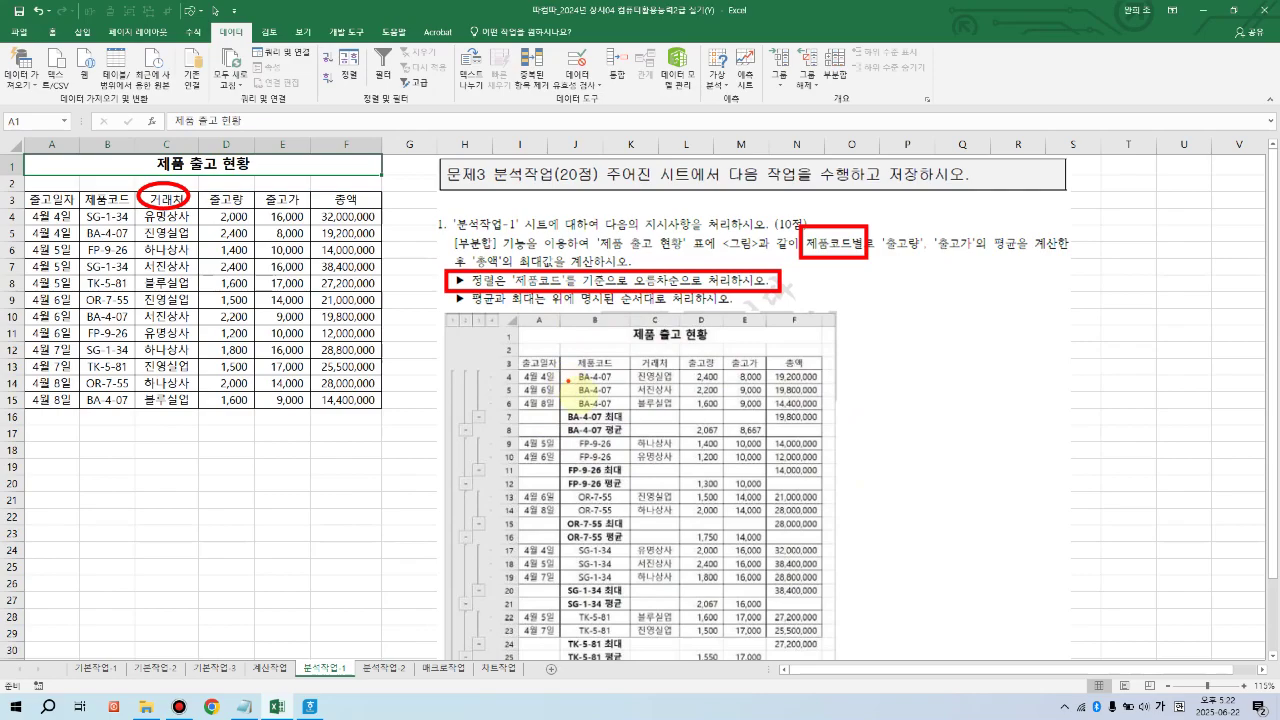
mouse_move(563, 368)
mouse_down()
mouse_move(624, 404)
mouse_move(631, 437)
mouse_move(554, 493)
mouse_move(626, 551)
mouse_move(636, 545)
mouse_up()
mouse_move(600, 375)
mouse_down()
mouse_move(575, 347)
mouse_move(620, 380)
mouse_up()
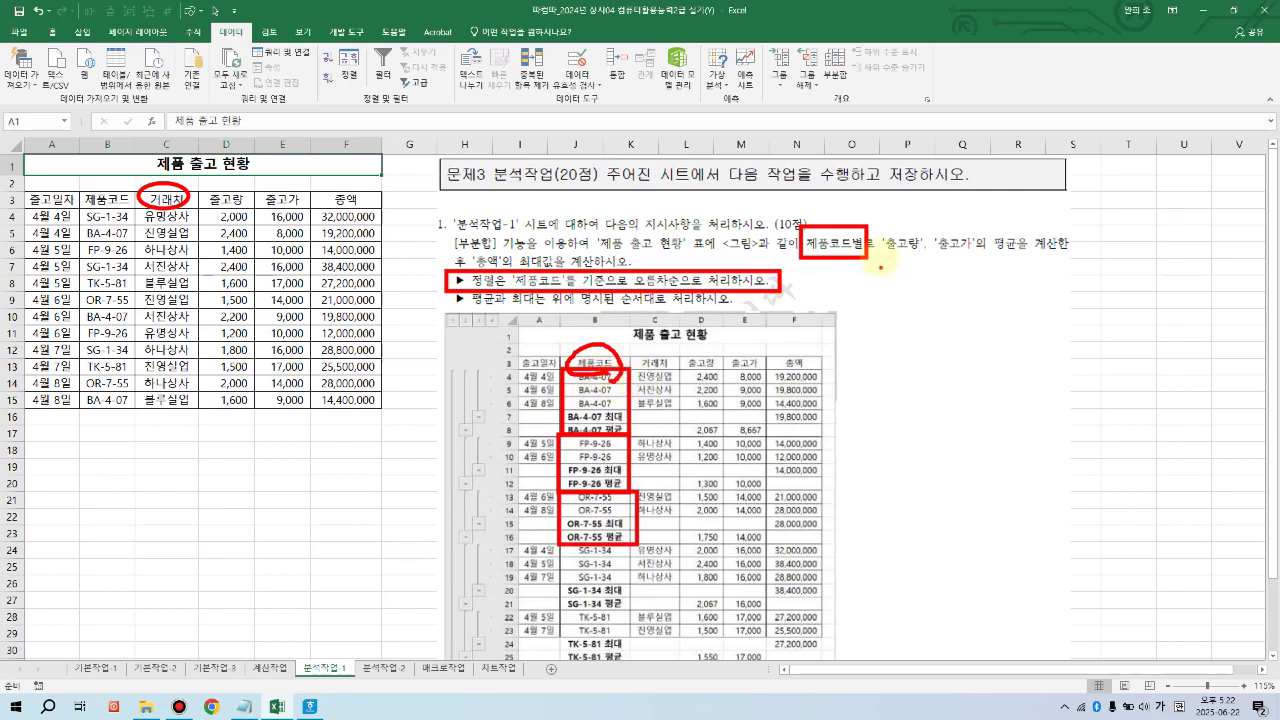
drag(844, 224, 870, 180)
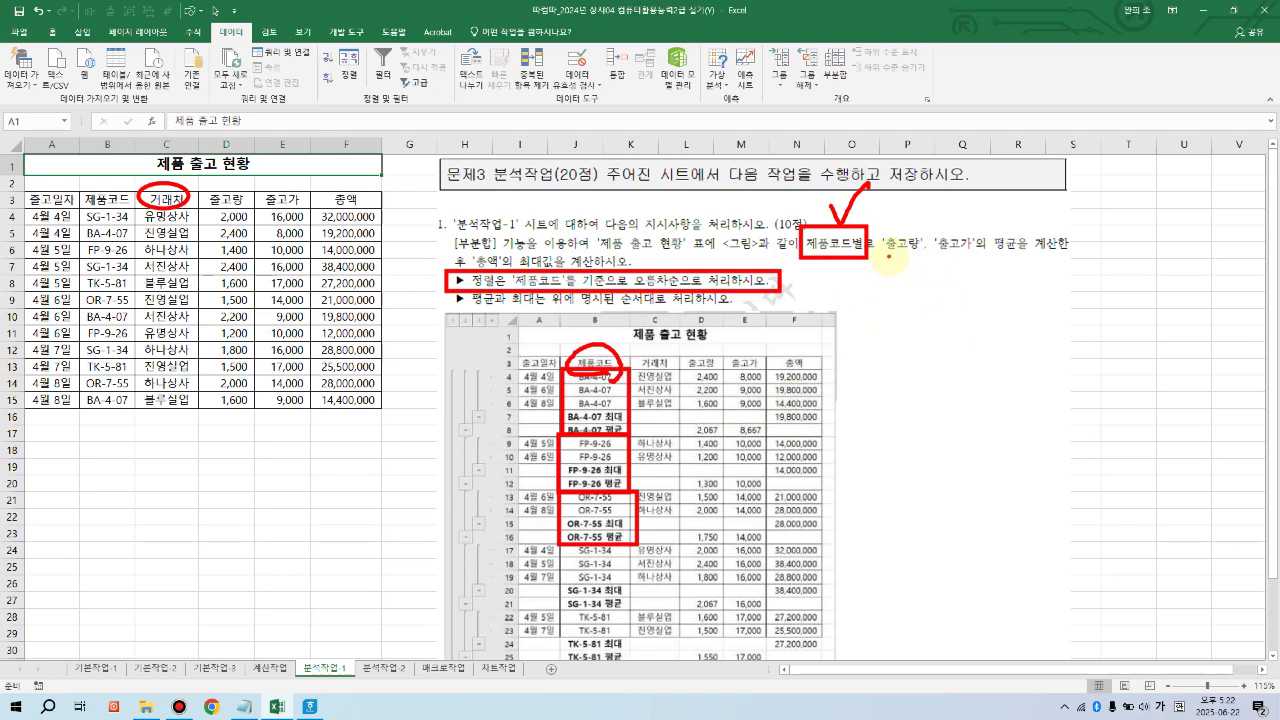
drag(1019, 258, 1019, 256)
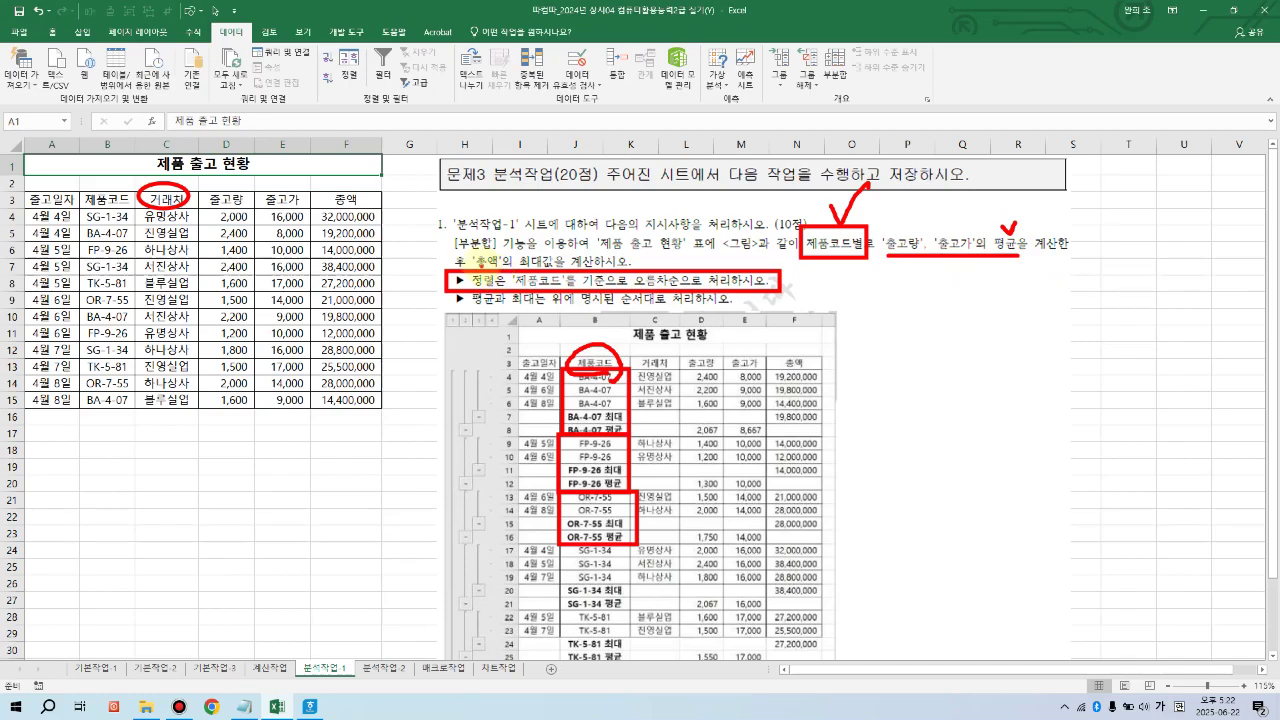
mouse_move(461, 268)
mouse_down()
mouse_move(516, 268)
mouse_move(566, 238)
mouse_up()
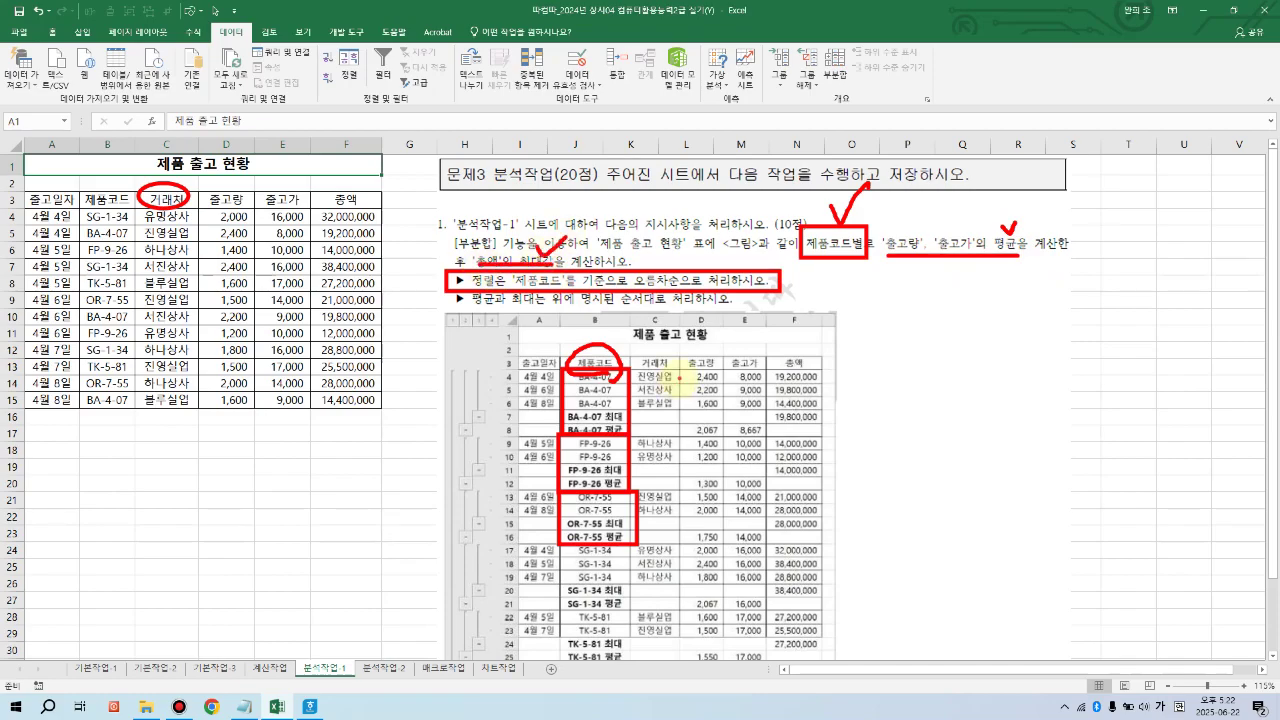
key(e)
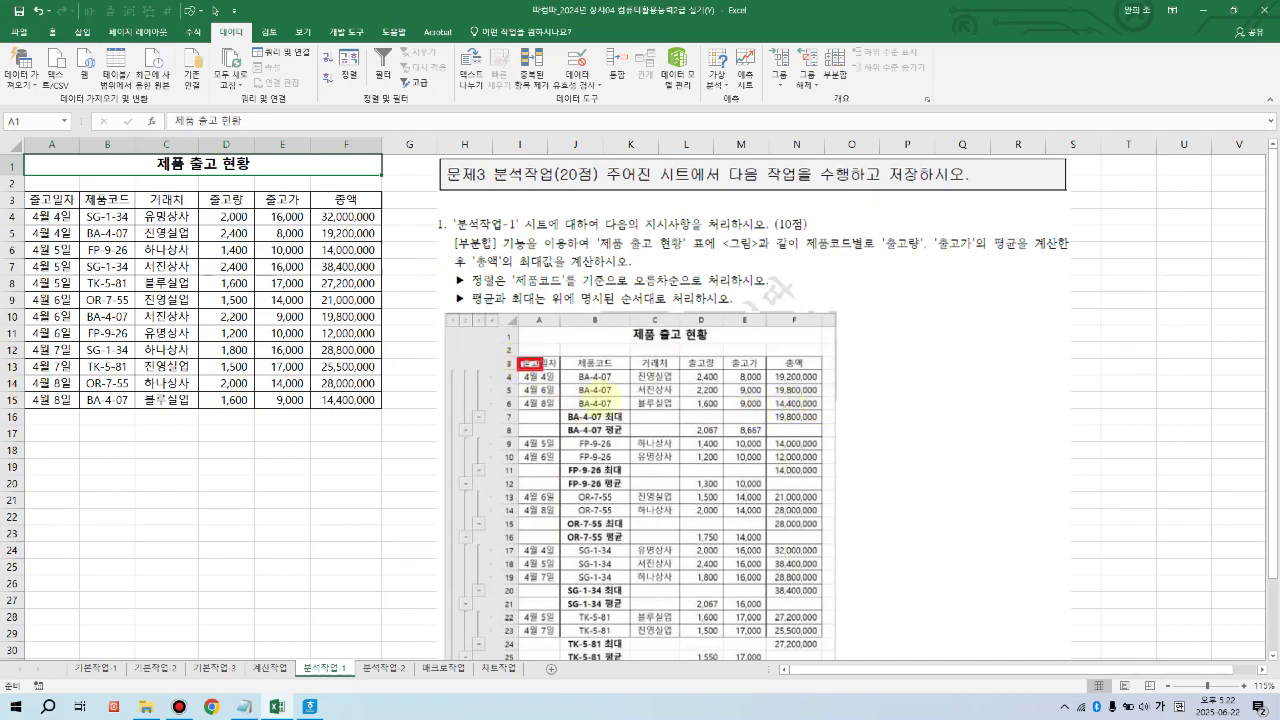
mouse_move(530, 363)
mouse_down()
mouse_move(760, 359)
mouse_move(822, 400)
mouse_move(780, 437)
mouse_move(569, 430)
mouse_move(585, 421)
mouse_move(625, 423)
mouse_move(558, 433)
mouse_up()
drag(696, 426, 760, 435)
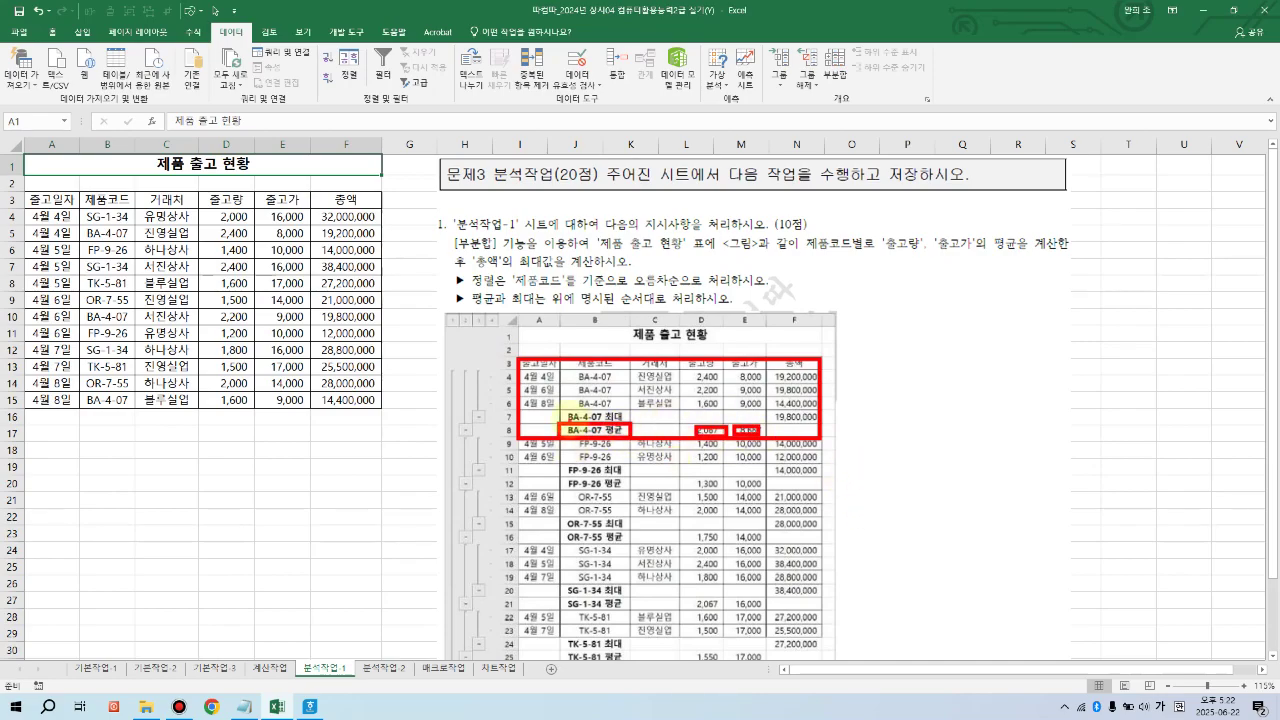
drag(548, 410, 627, 422)
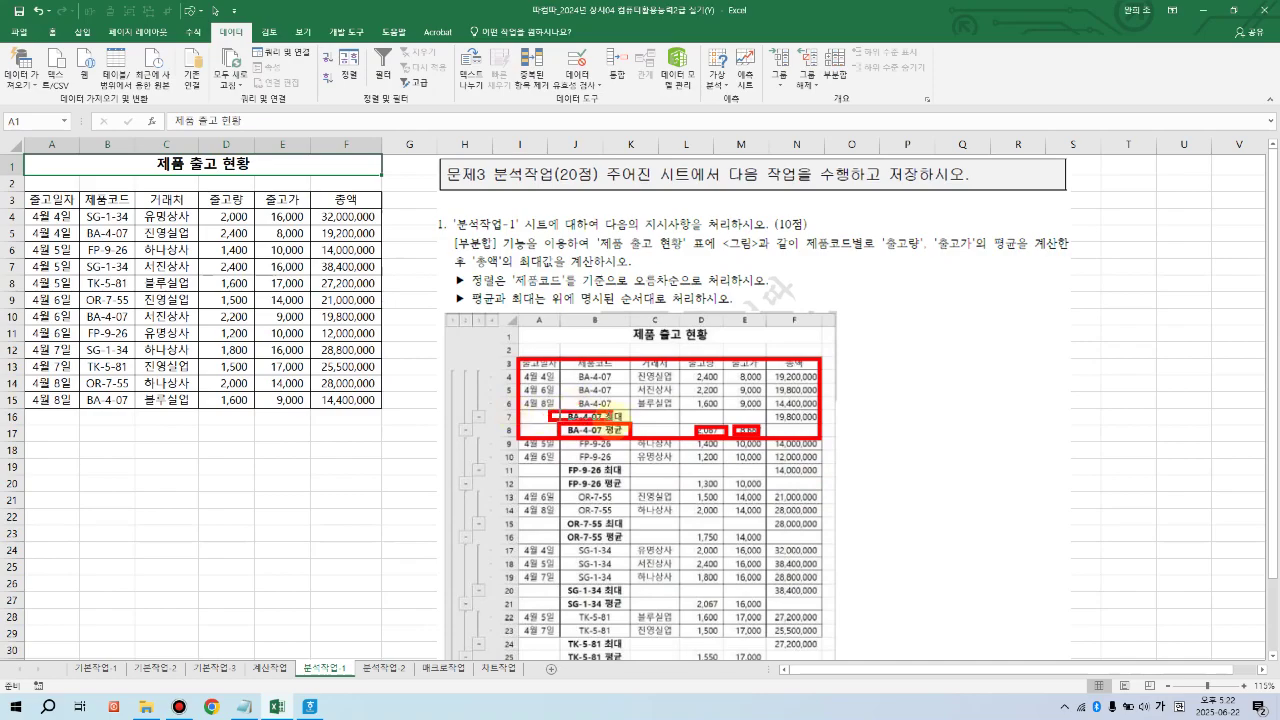
drag(774, 405, 830, 426)
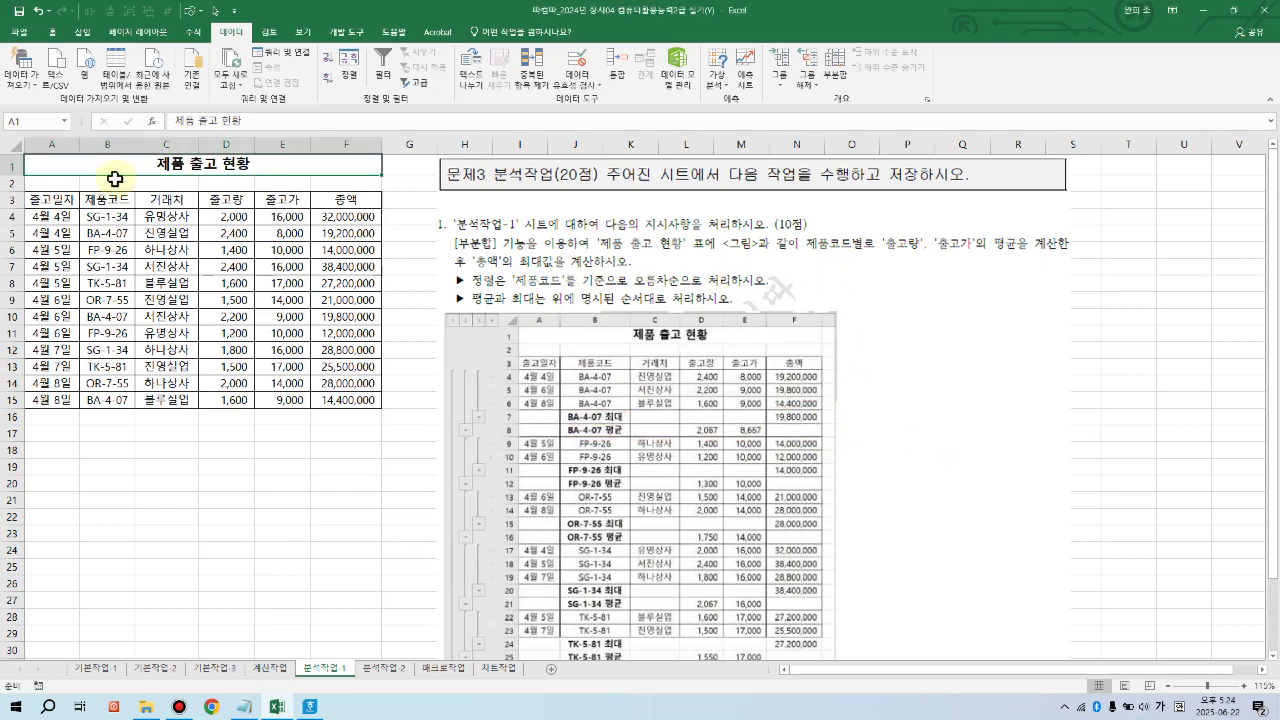
Step: Sort the 제품 출고 현황 table A3:F15 by 제품코드 in ascending order (오름차순)
click(39, 196)
drag(134, 205, 449, 400)
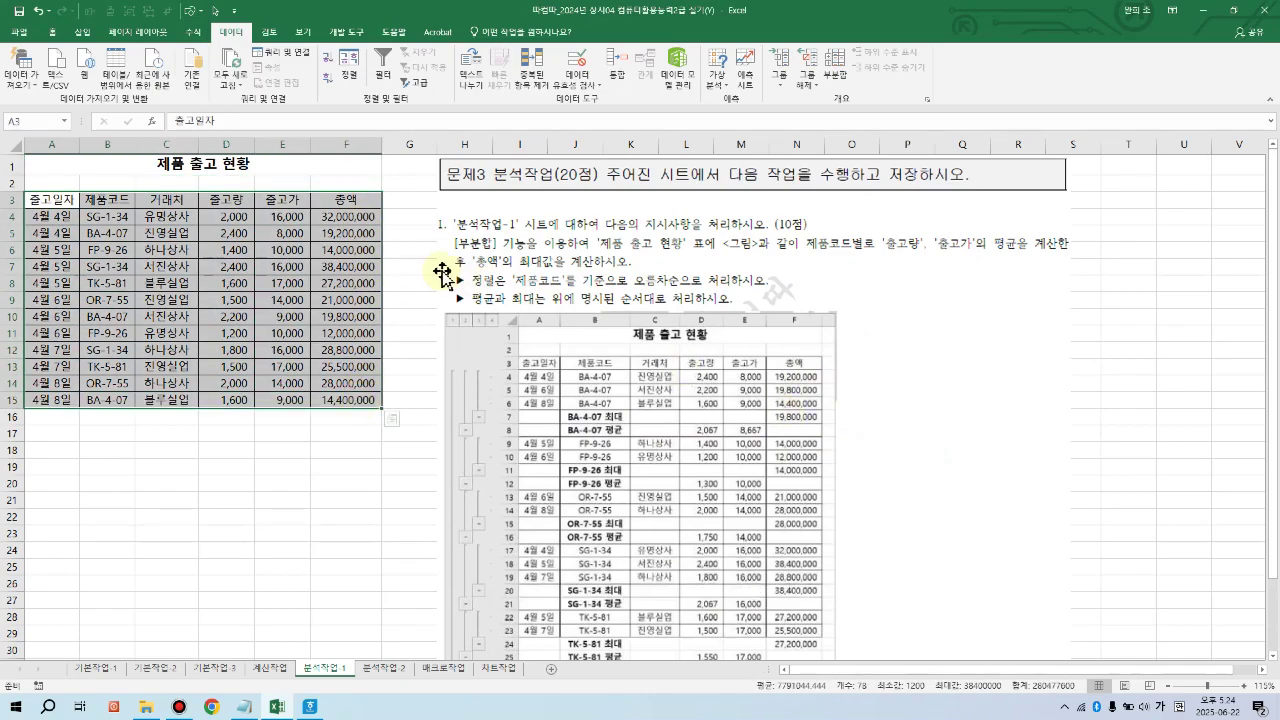
click(347, 62)
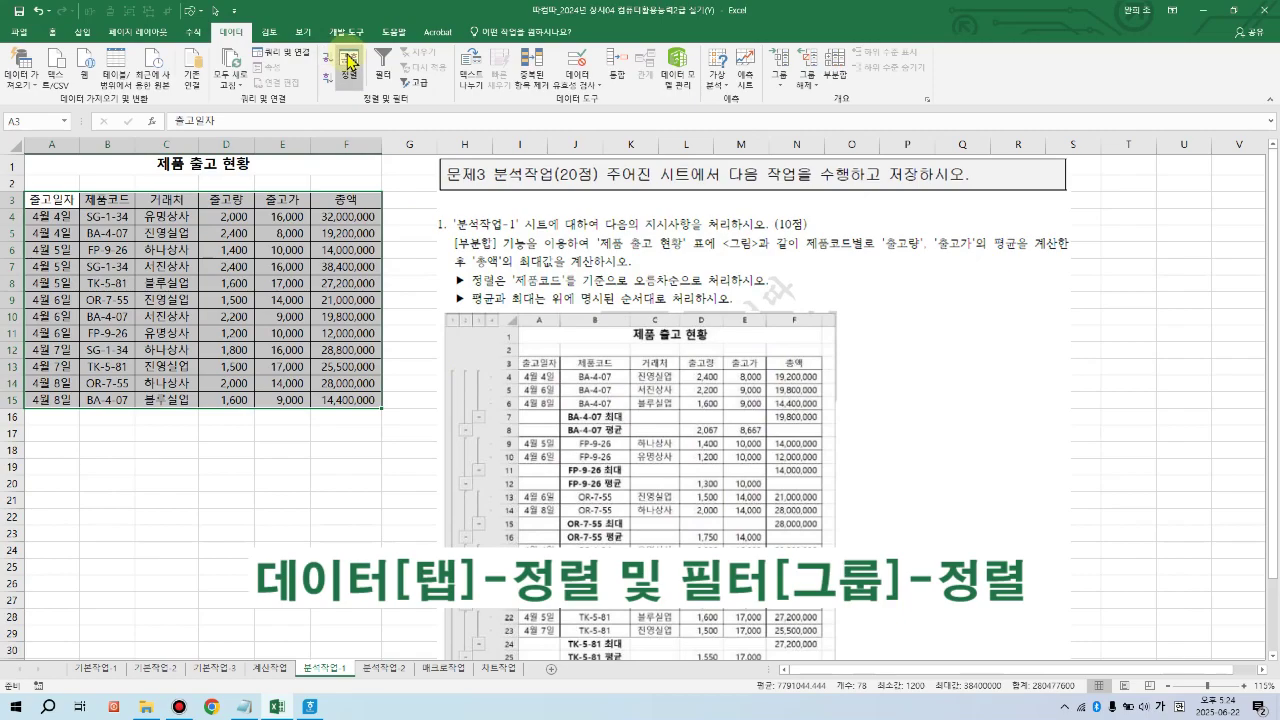
drag(576, 362, 995, 295)
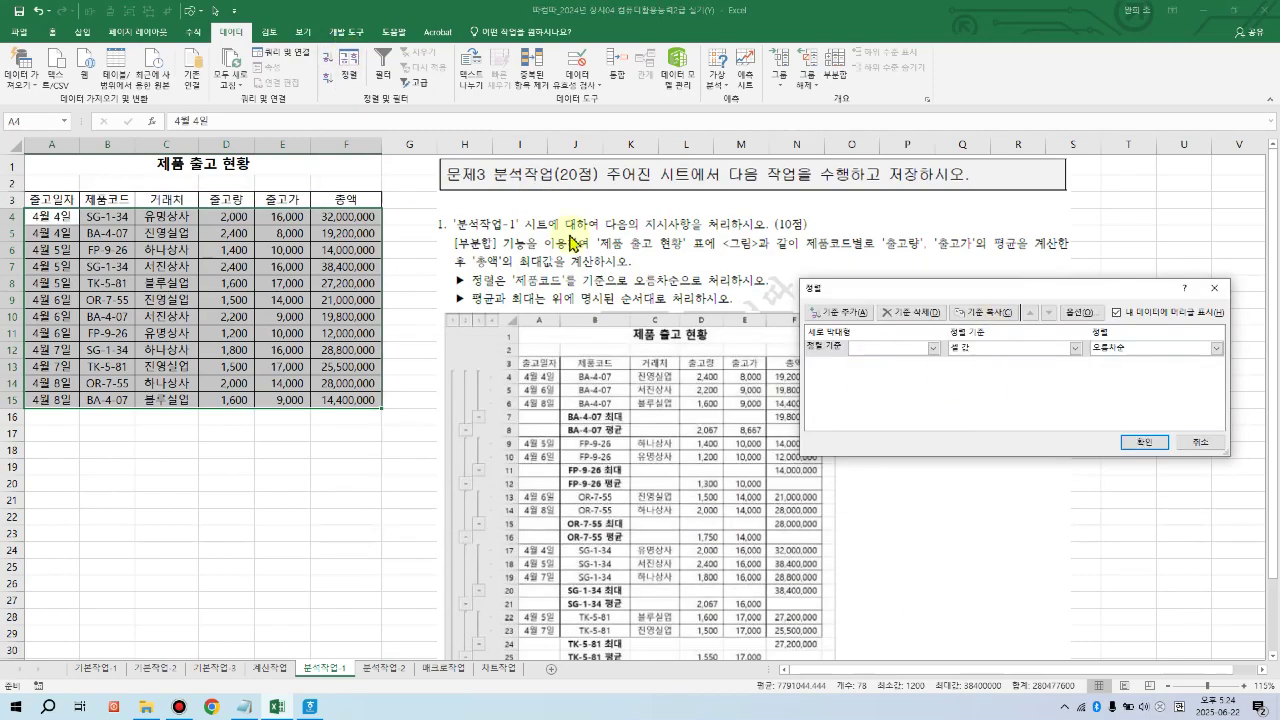
click(866, 348)
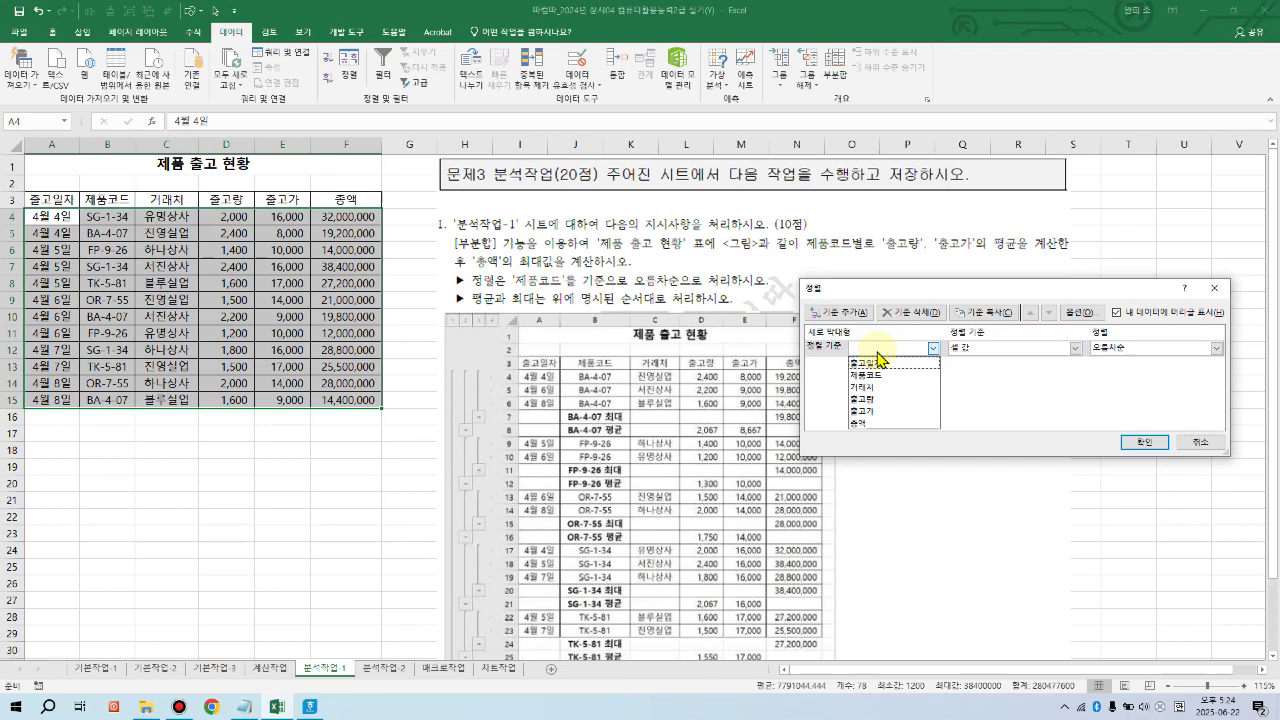
click(876, 374)
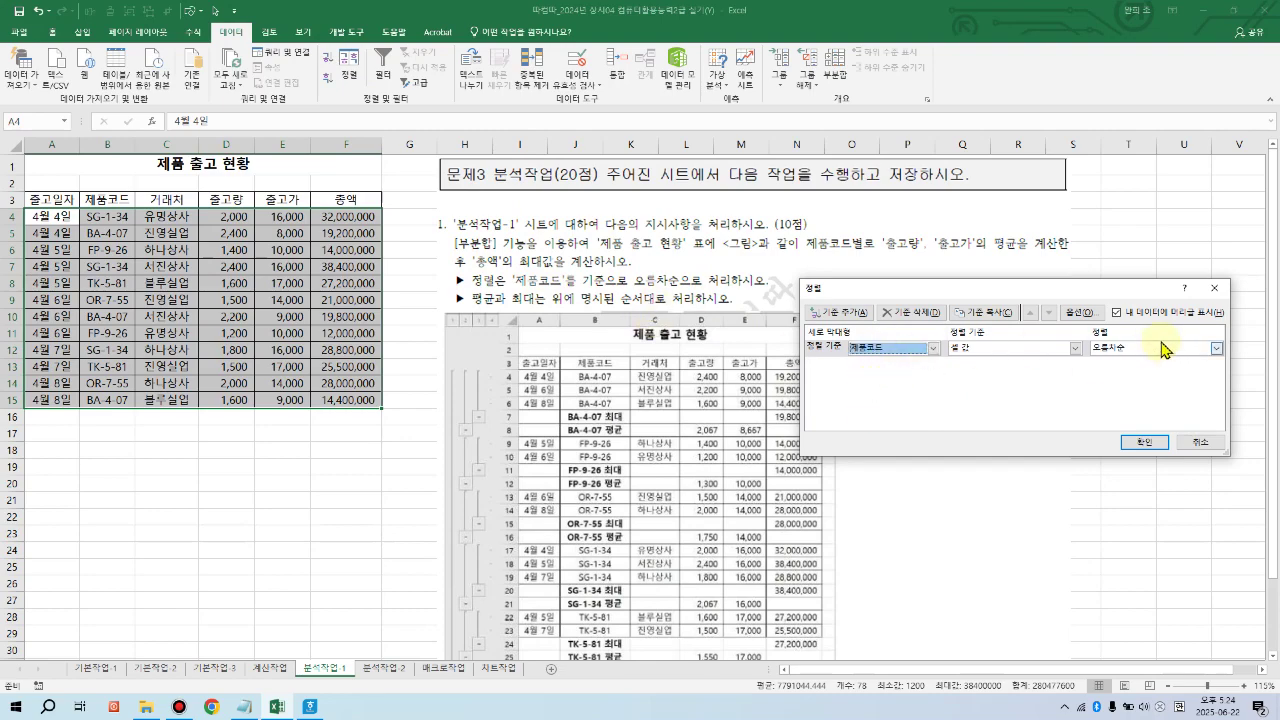
click(1150, 443)
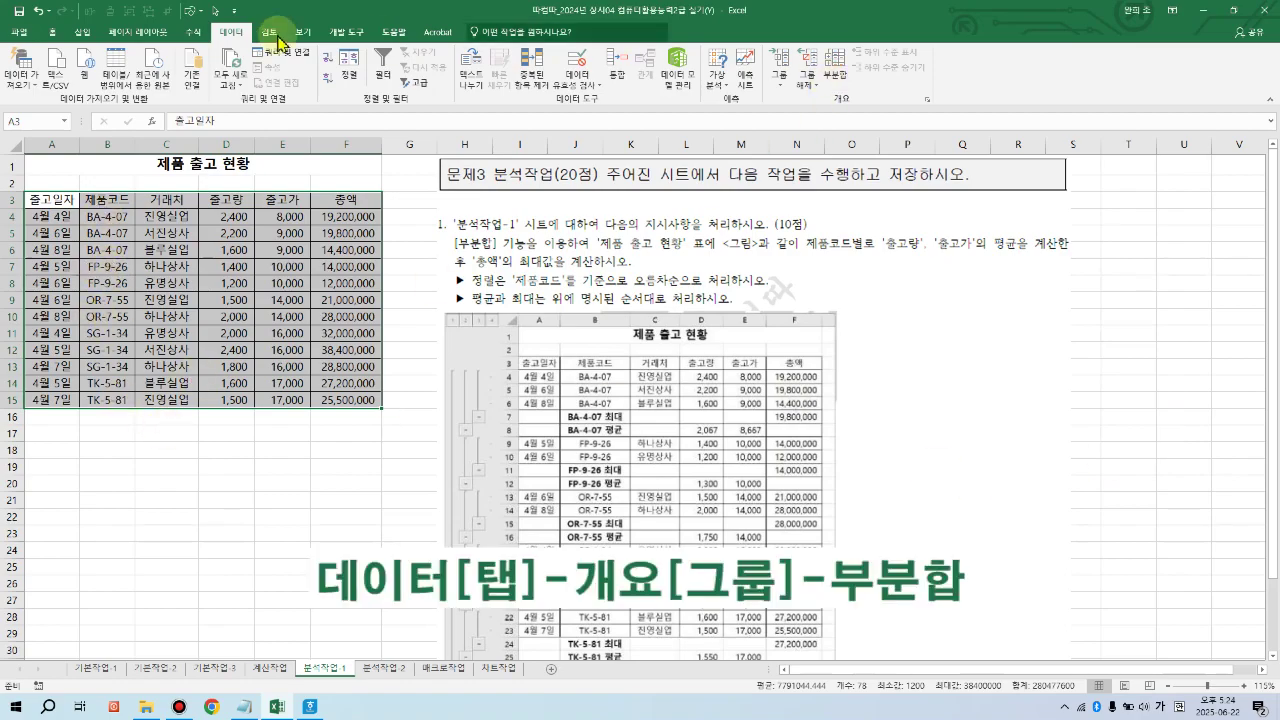
Step: Add subtotals to the 제품 출고 현황 table grouped by 제품코드, using the 평균 function on 출고량 and 출고가 only
click(836, 66)
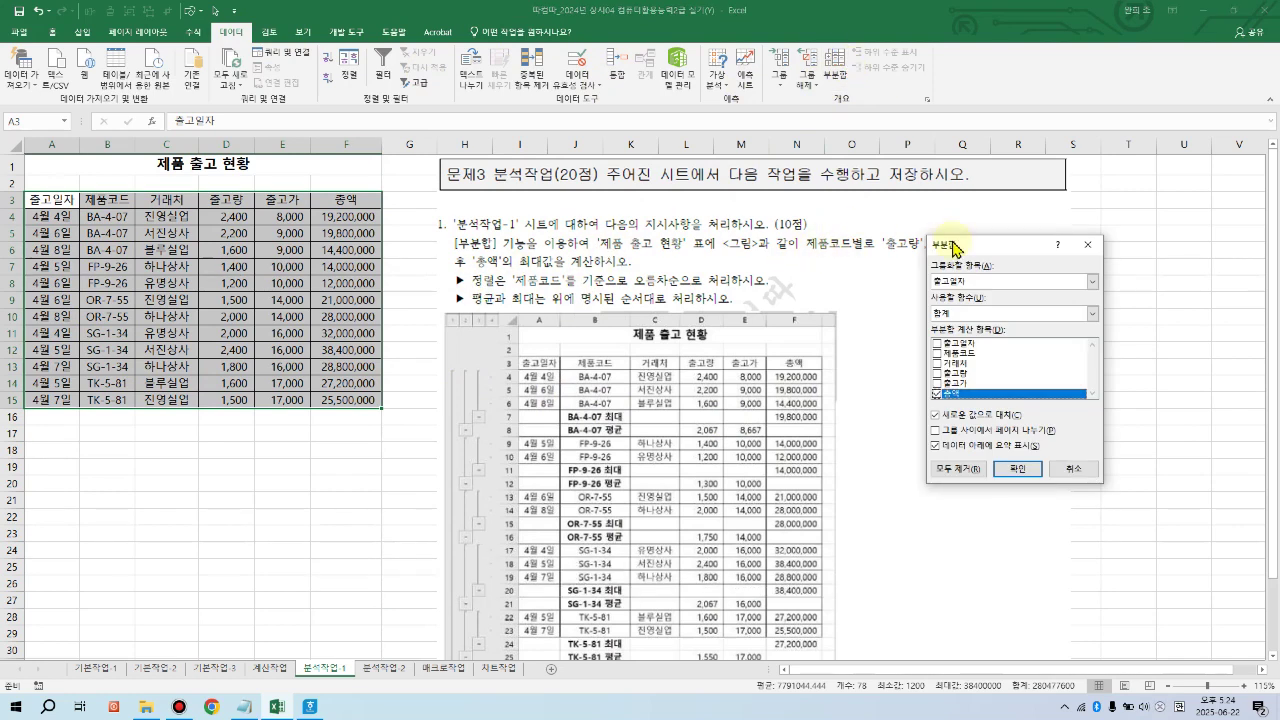
drag(984, 253, 998, 275)
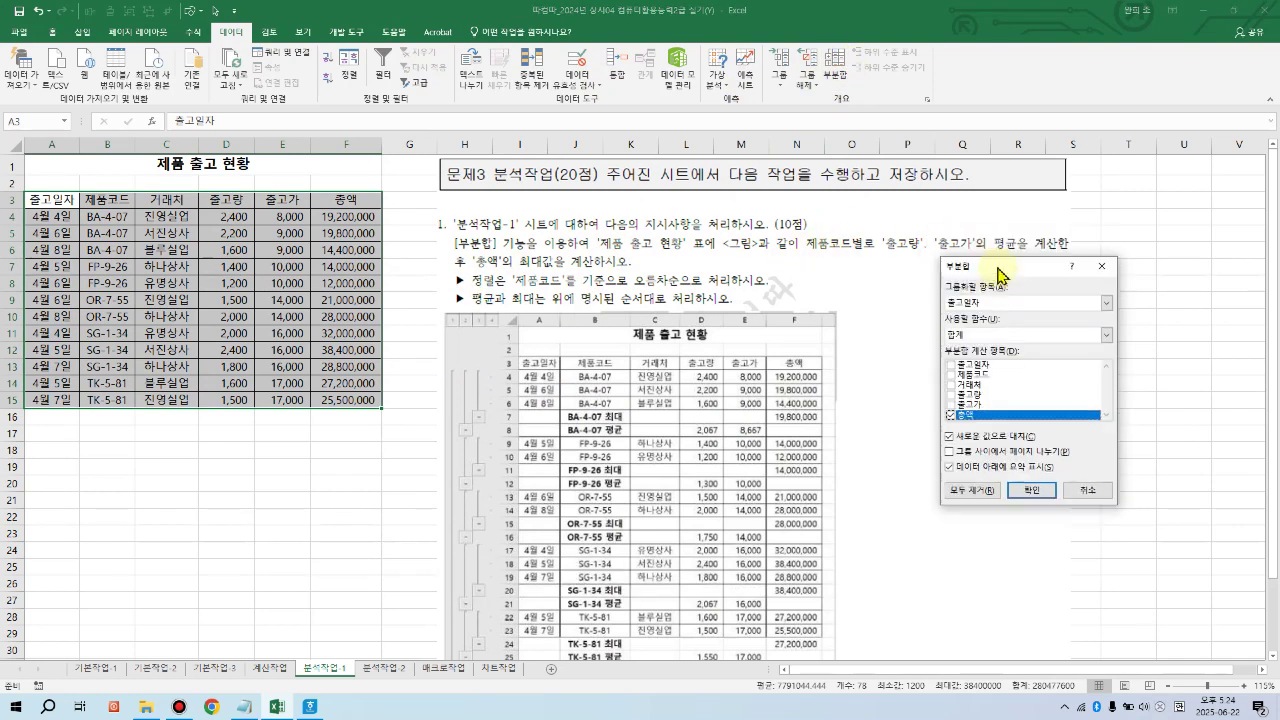
click(995, 303)
click(978, 326)
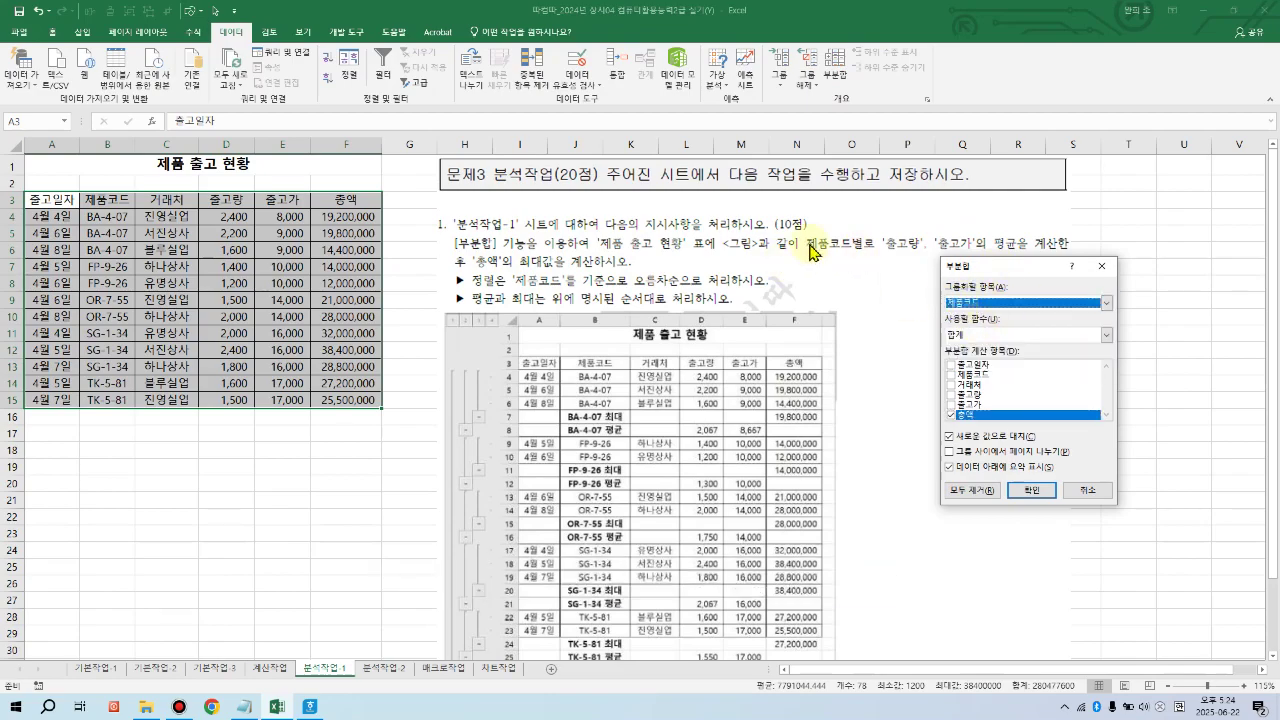
click(951, 414)
click(951, 395)
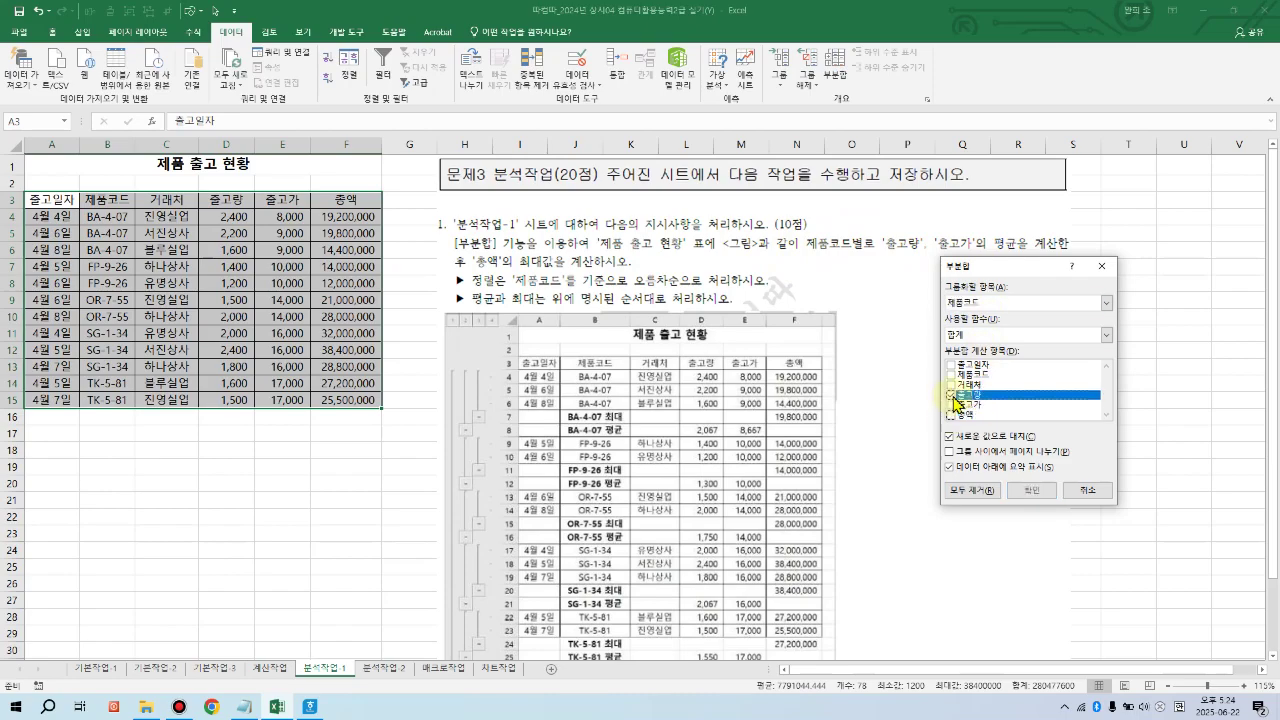
click(951, 405)
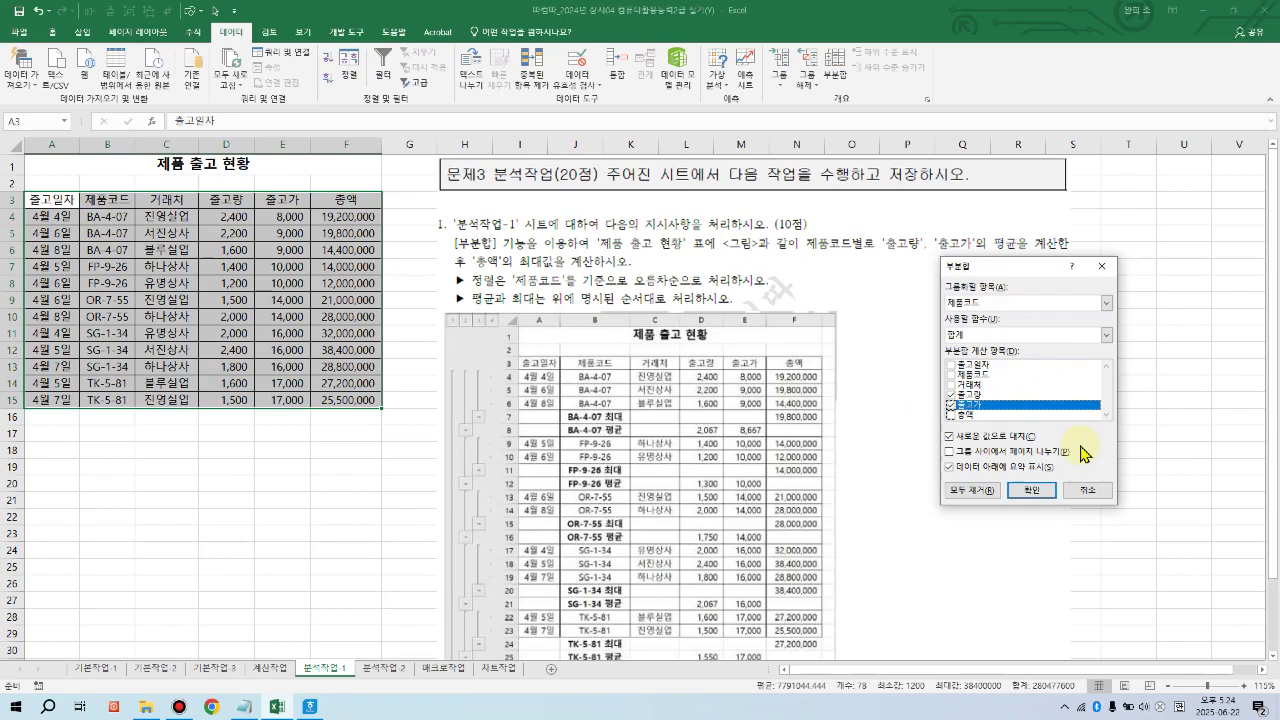
click(993, 336)
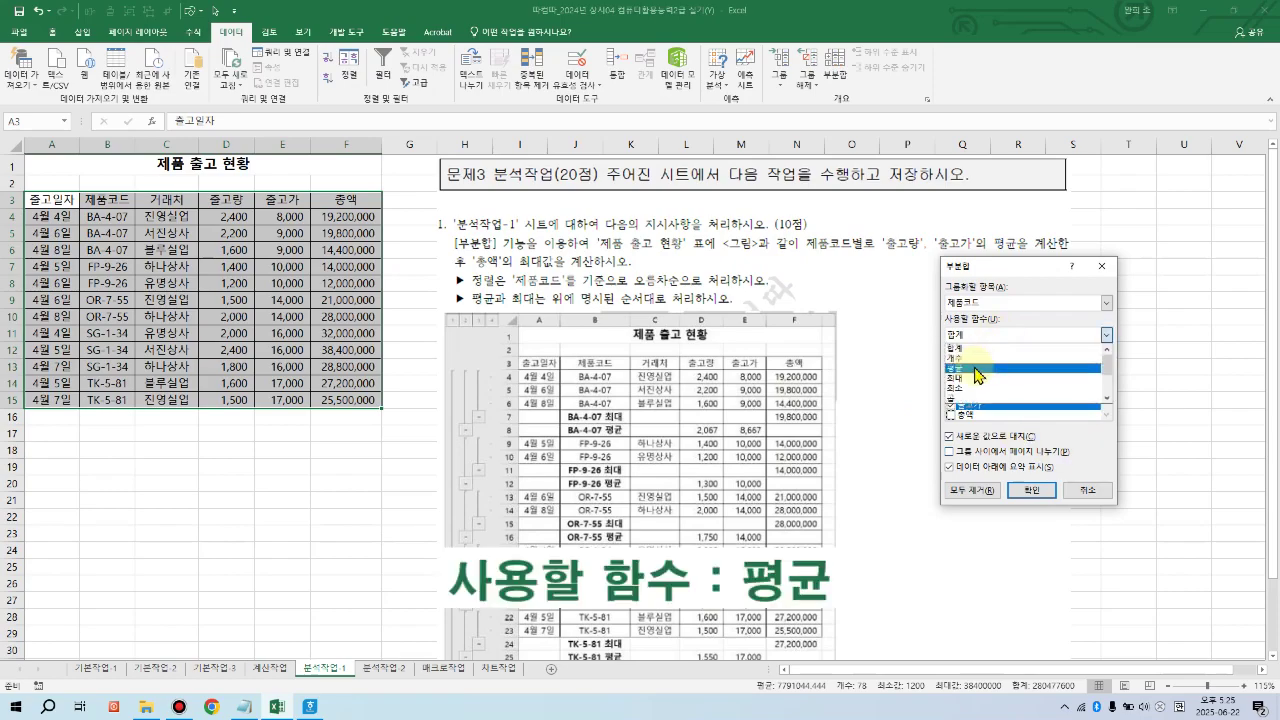
click(978, 367)
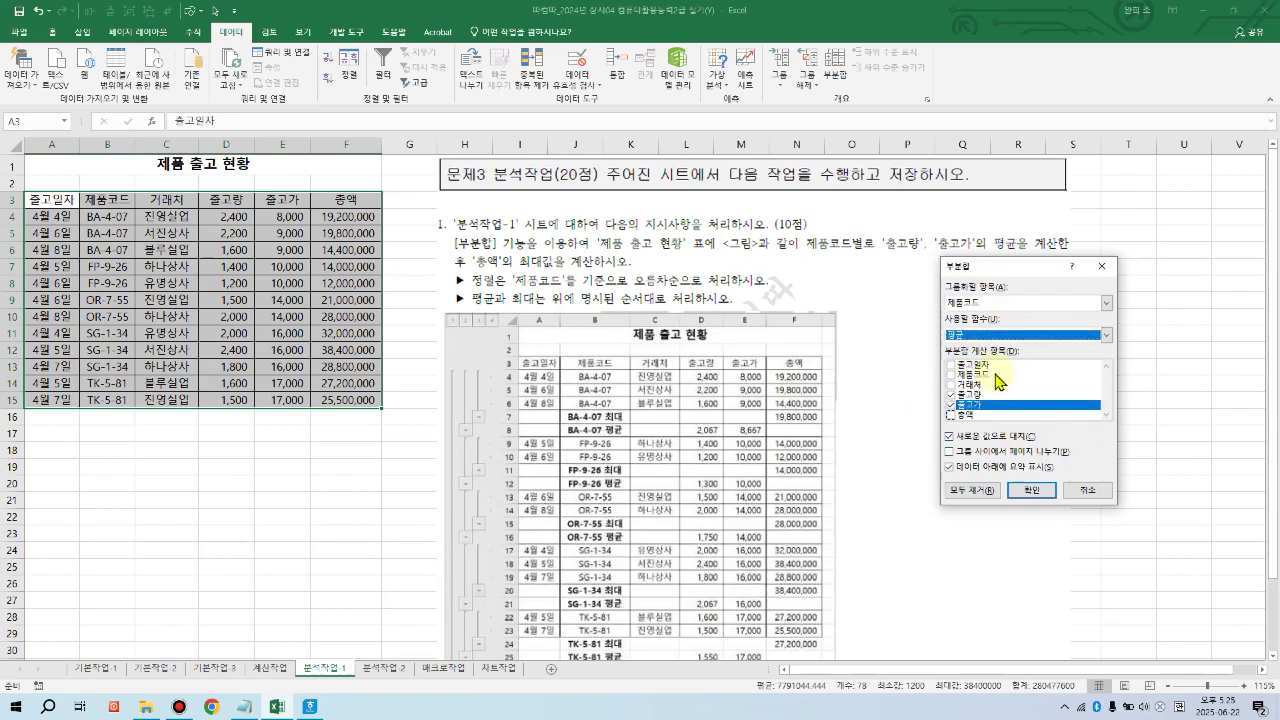
click(1034, 490)
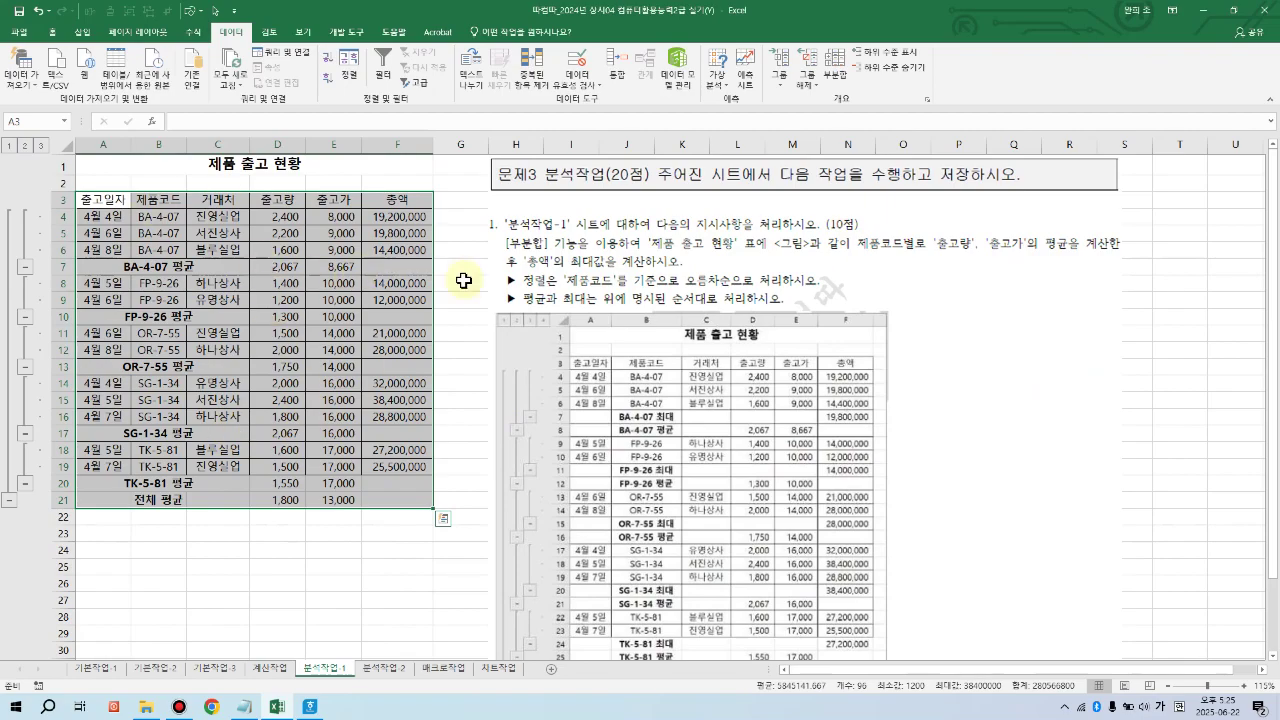
Step: Add a second subtotal by 제품코드 using the 최대 function on 총액 only, without replacing the current subtotals (새로운 값으로 대치 off)
click(836, 66)
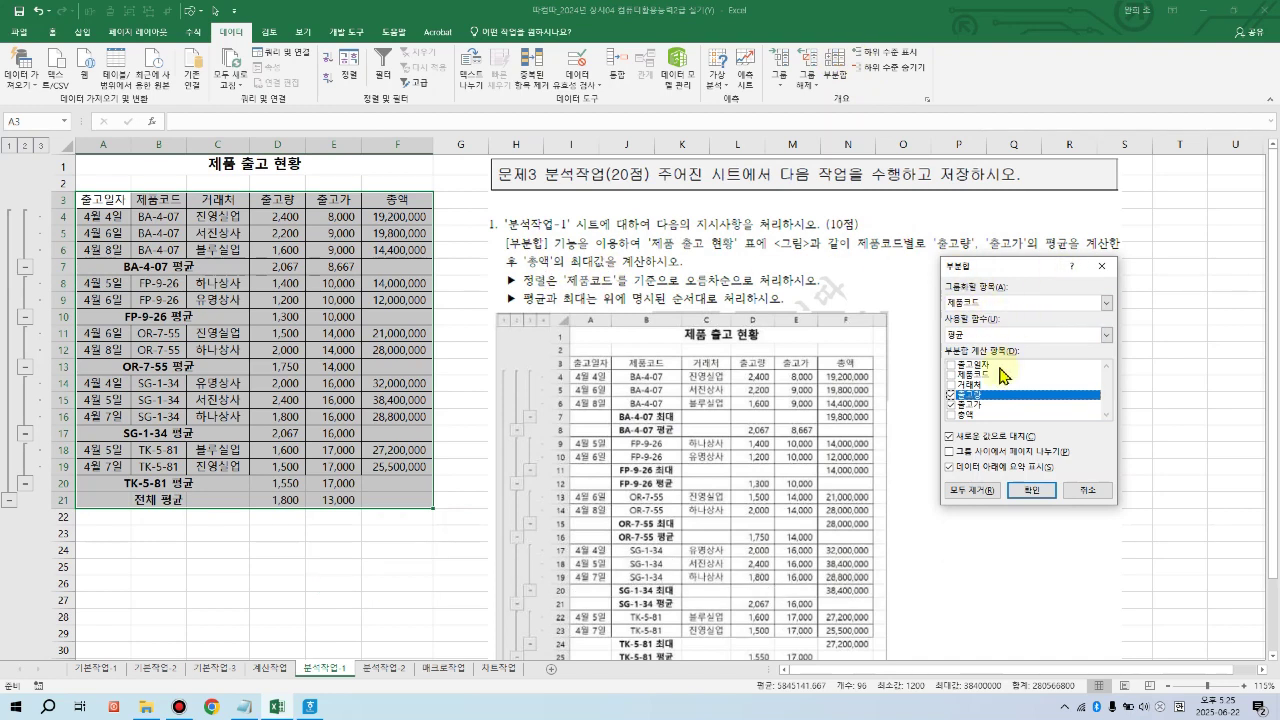
click(949, 405)
click(952, 416)
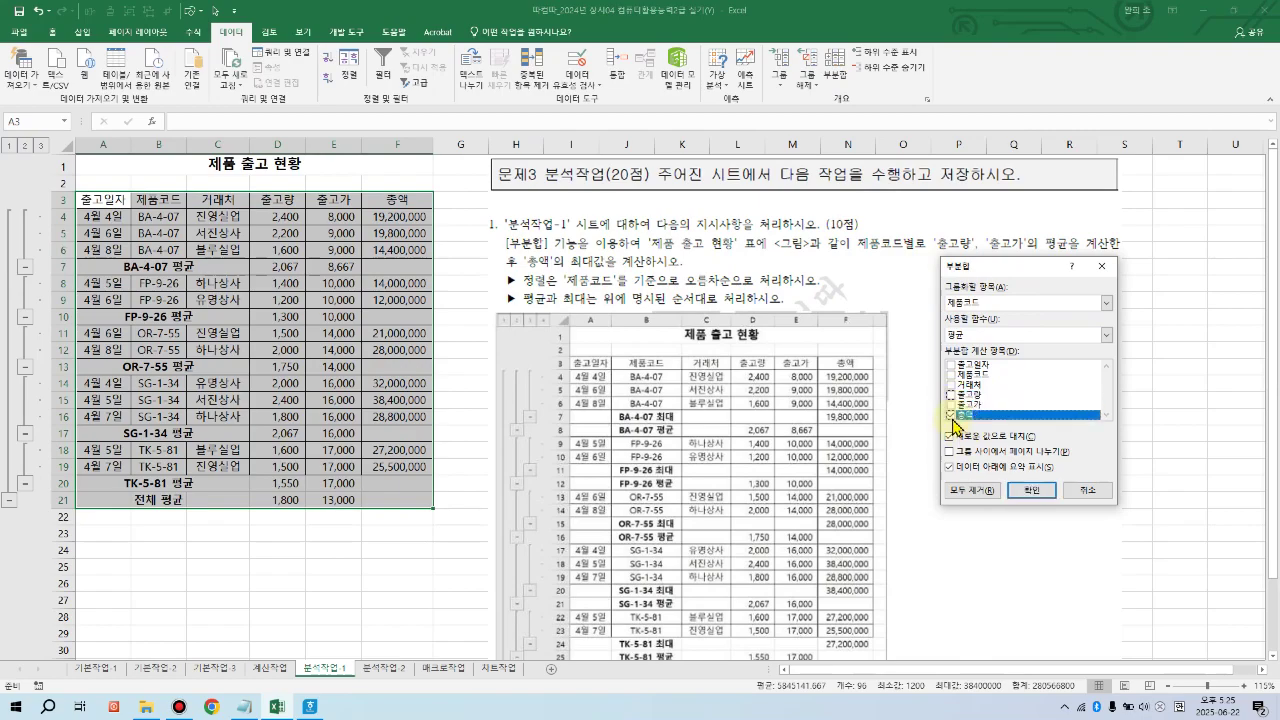
click(985, 336)
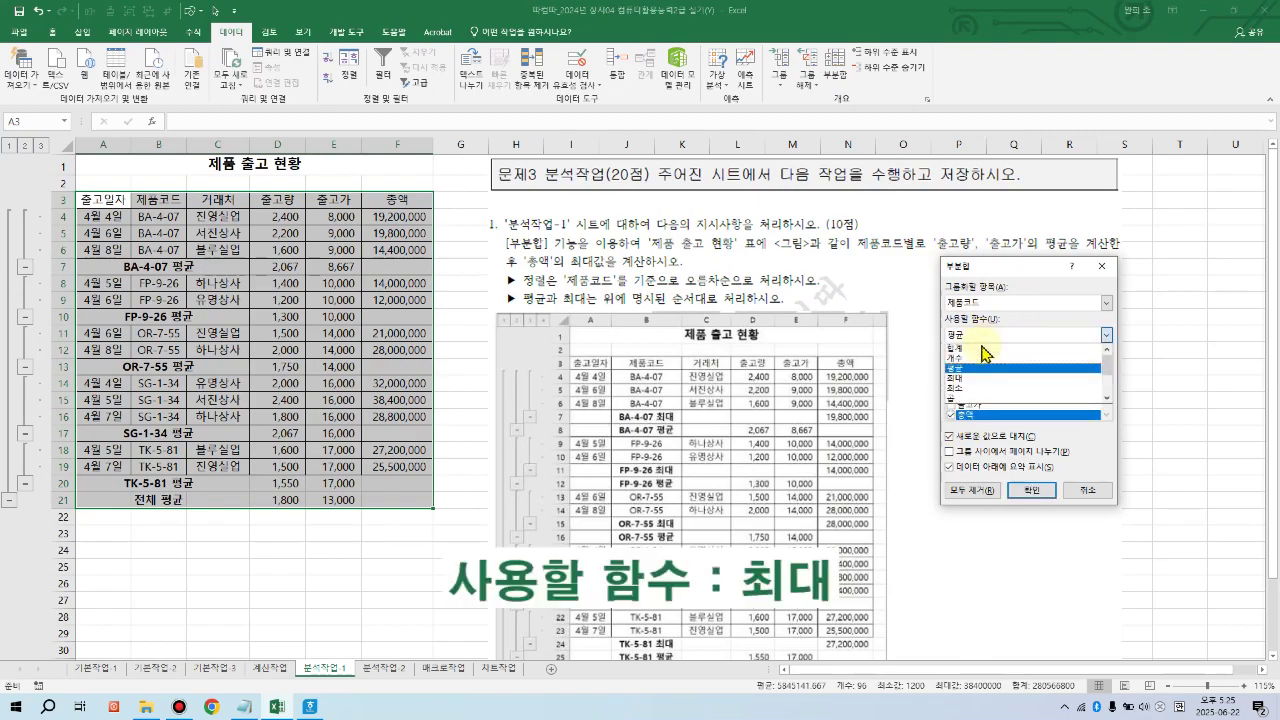
click(980, 379)
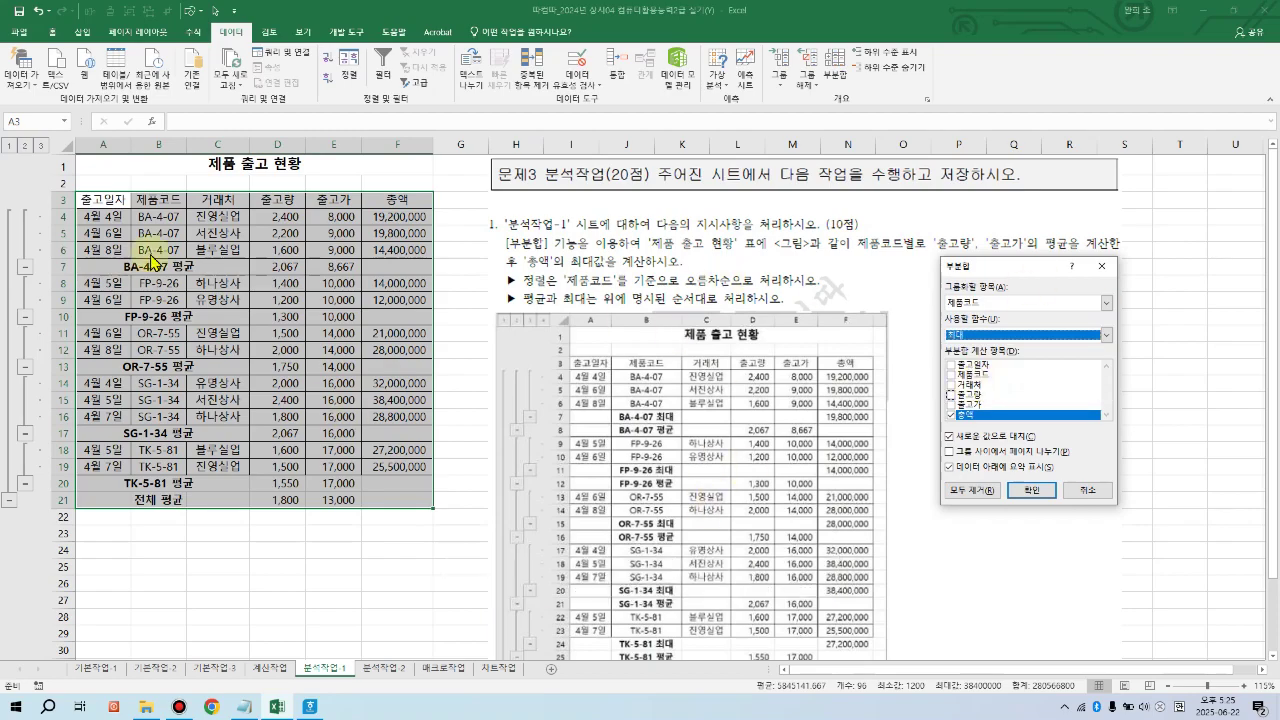
click(950, 437)
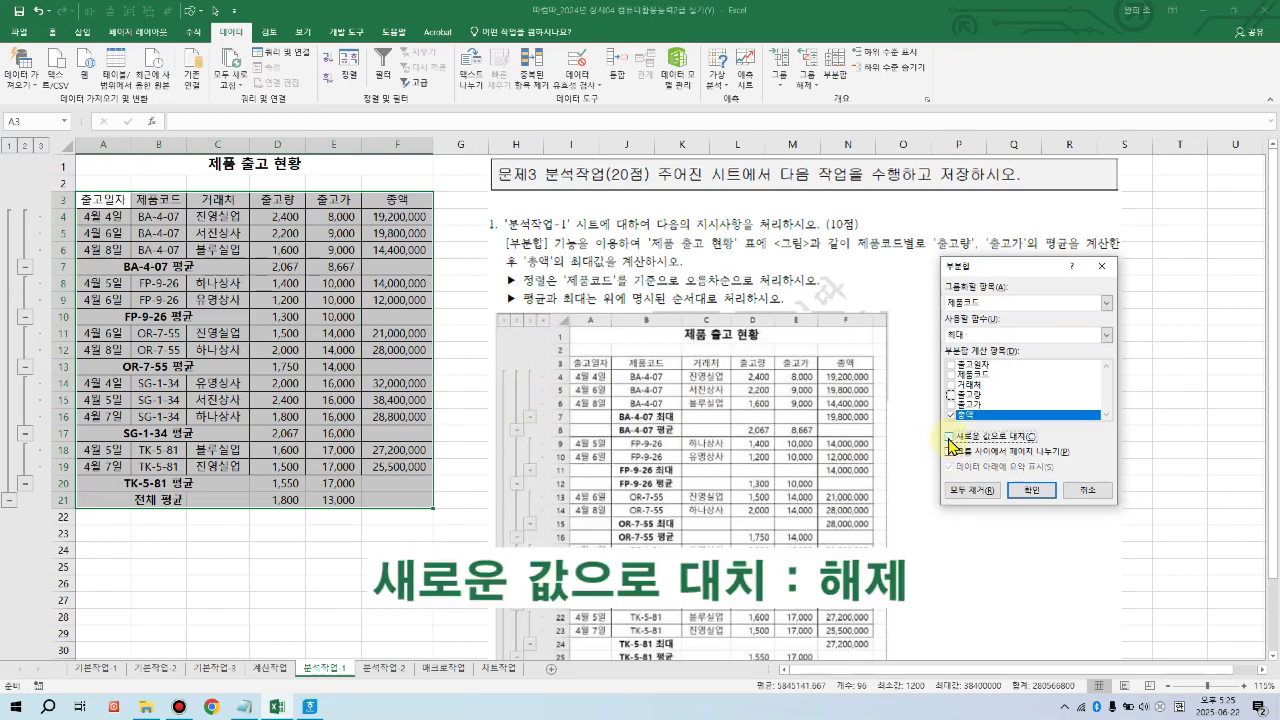
click(1031, 490)
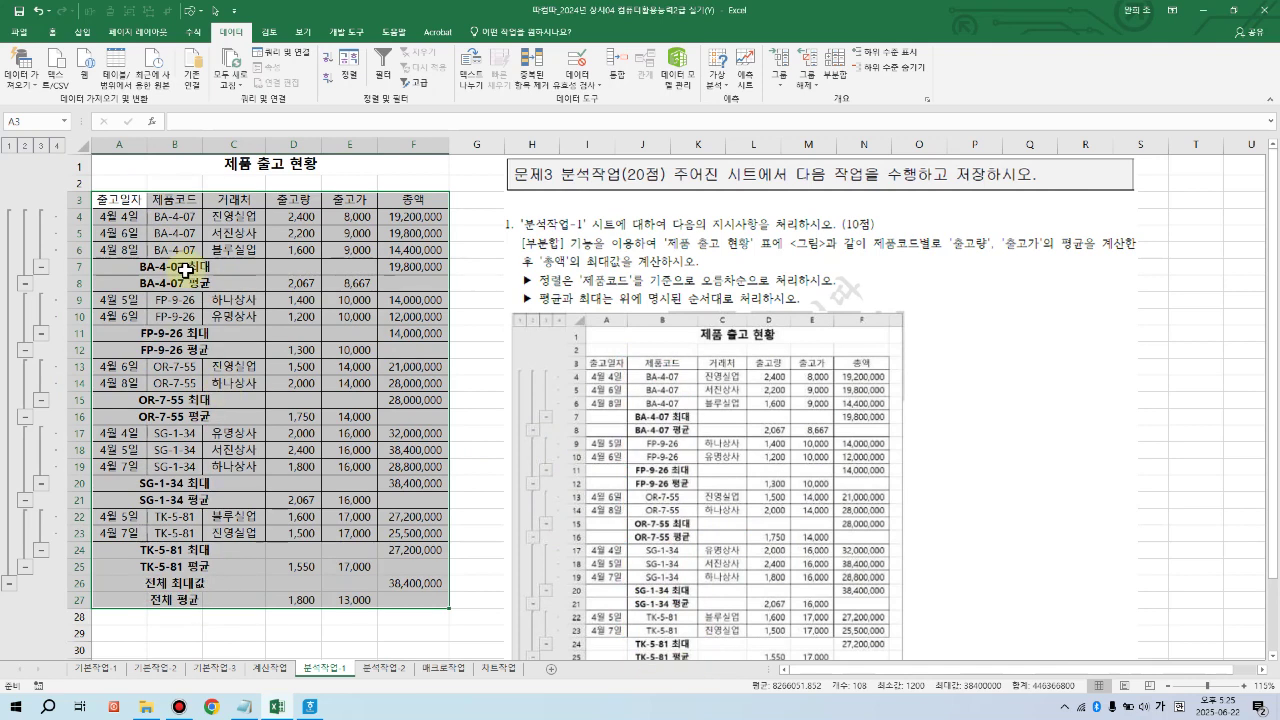
Step: Auto-fit the width of column B (제품코드) to its contents
click(489, 365)
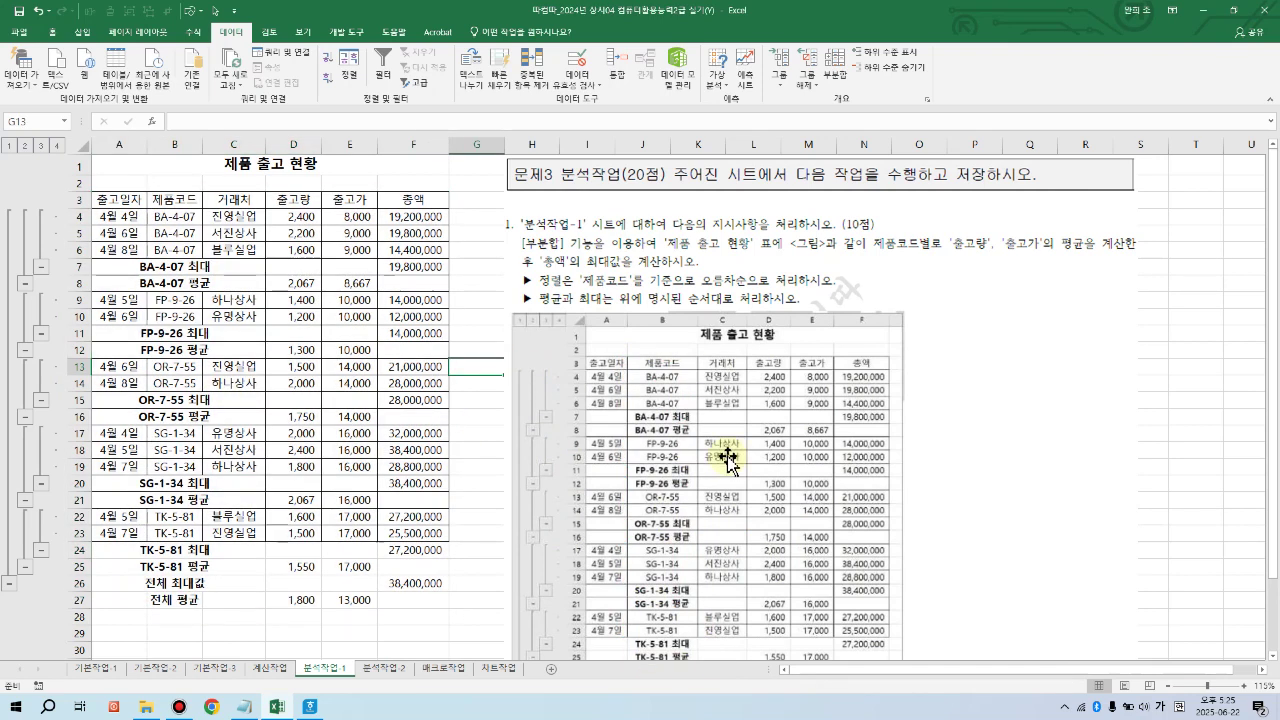
double_click(204, 144)
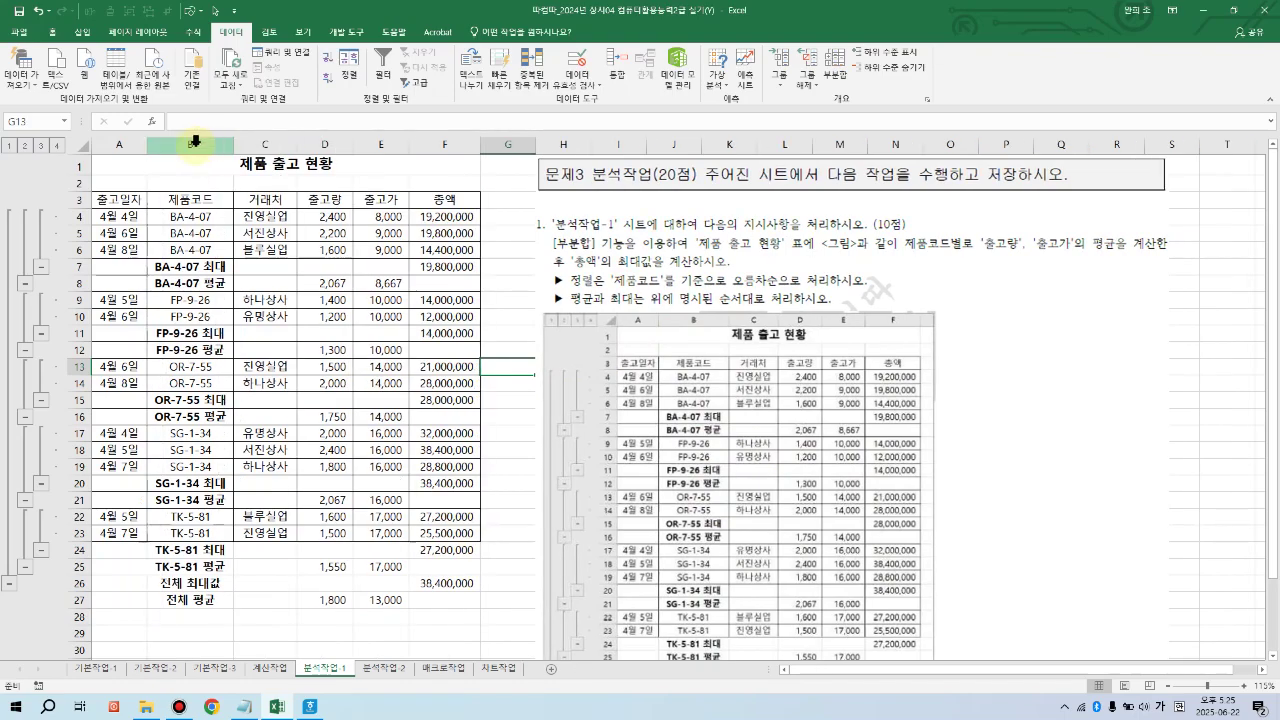
click(189, 142)
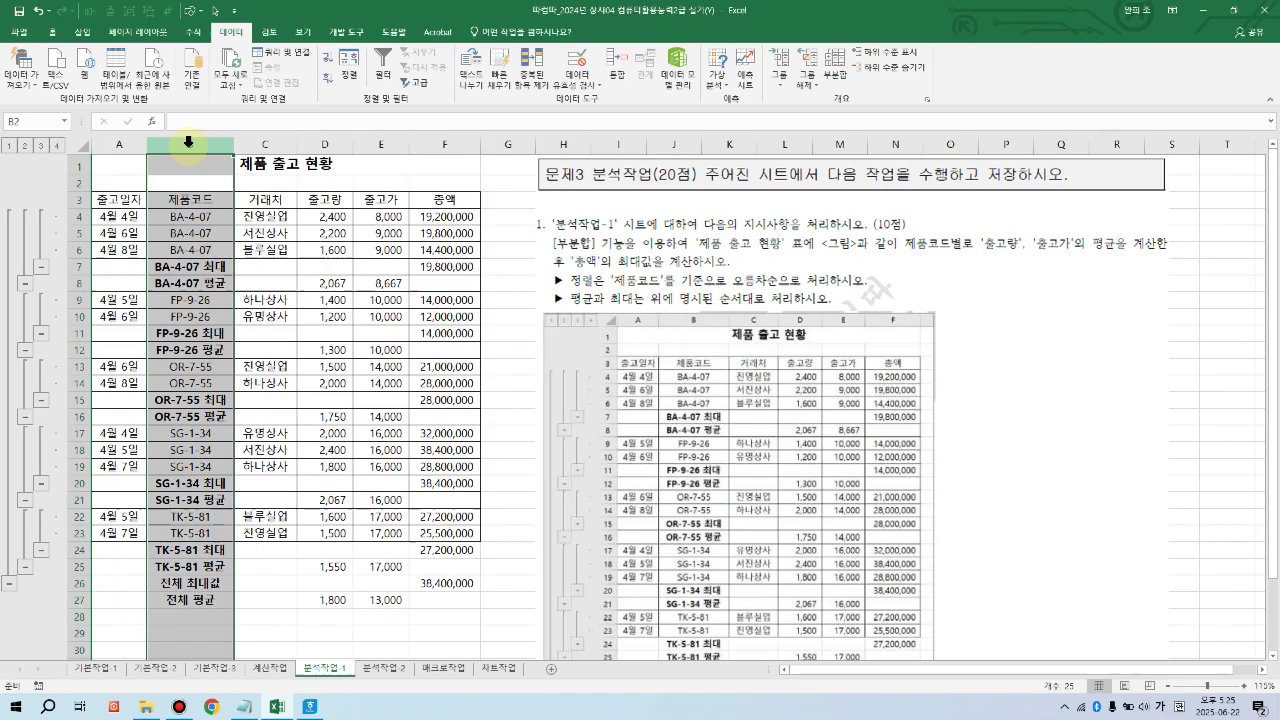
click(187, 199)
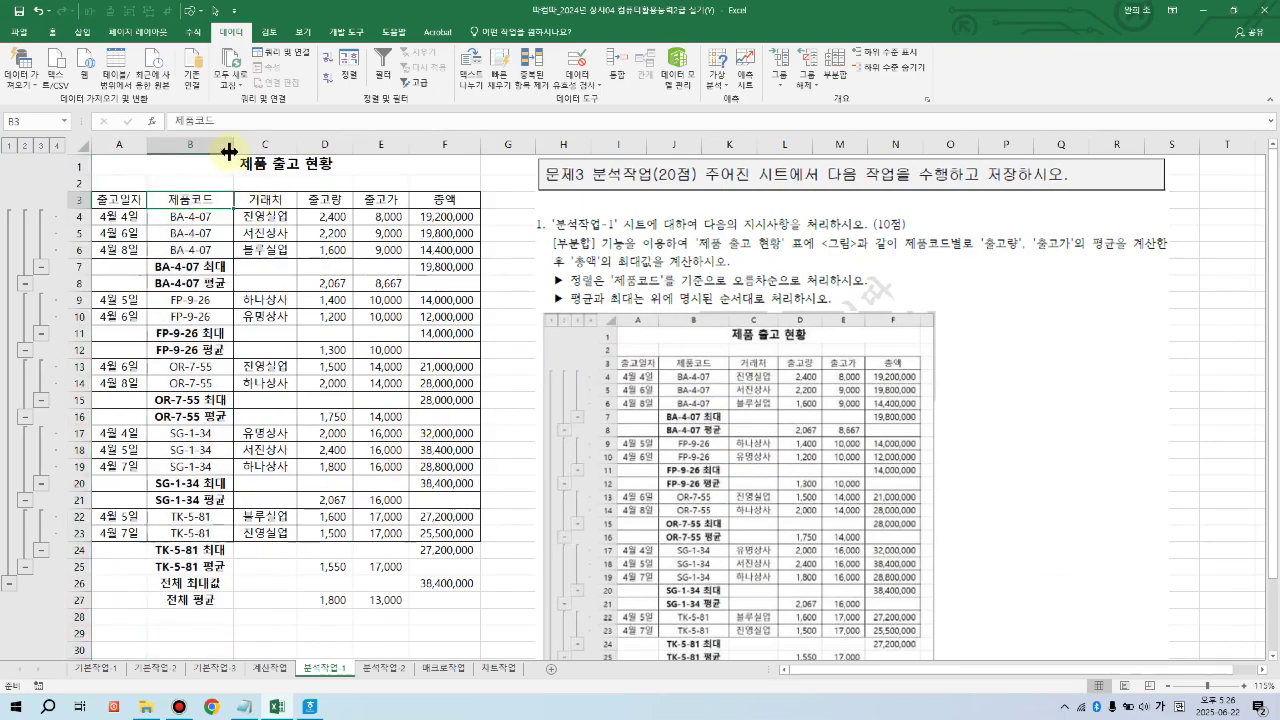
Step: On the 분석작업-2 sheet, examine the goal seek instructions and how the 울프그레이 총판매액 formula in F5 depends on the 판매량 in E5
click(384, 668)
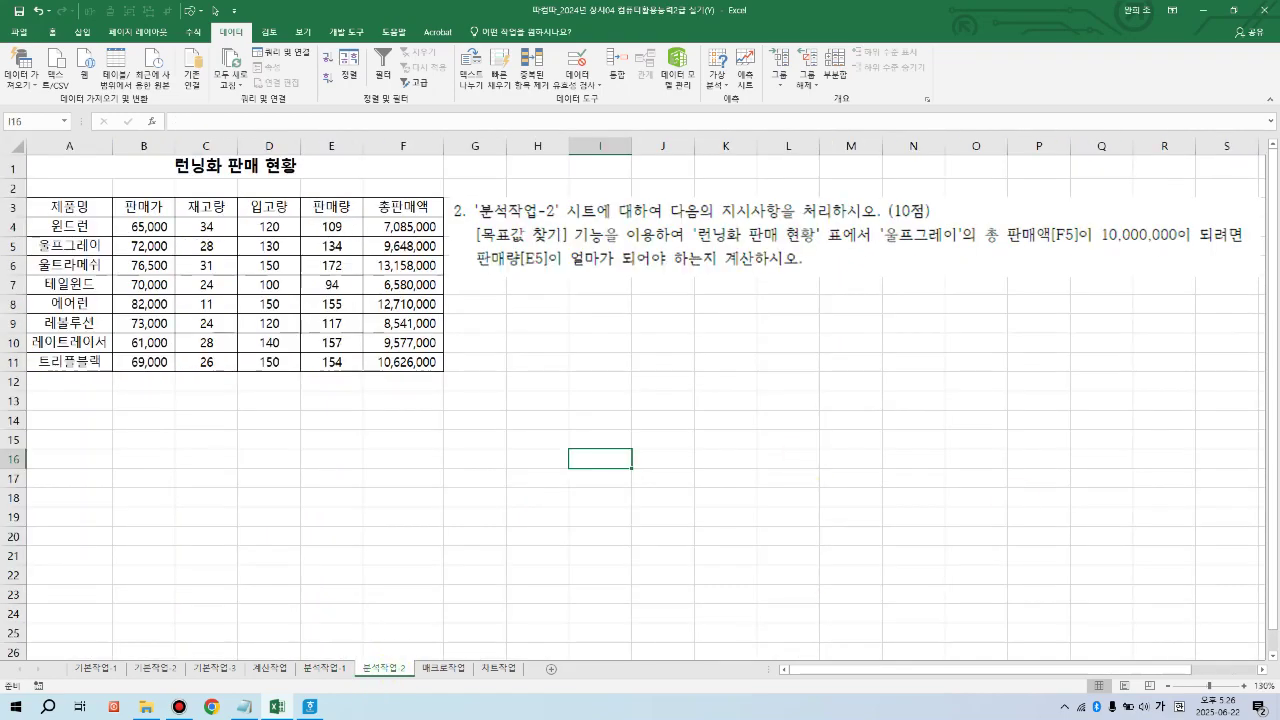
click(530, 385)
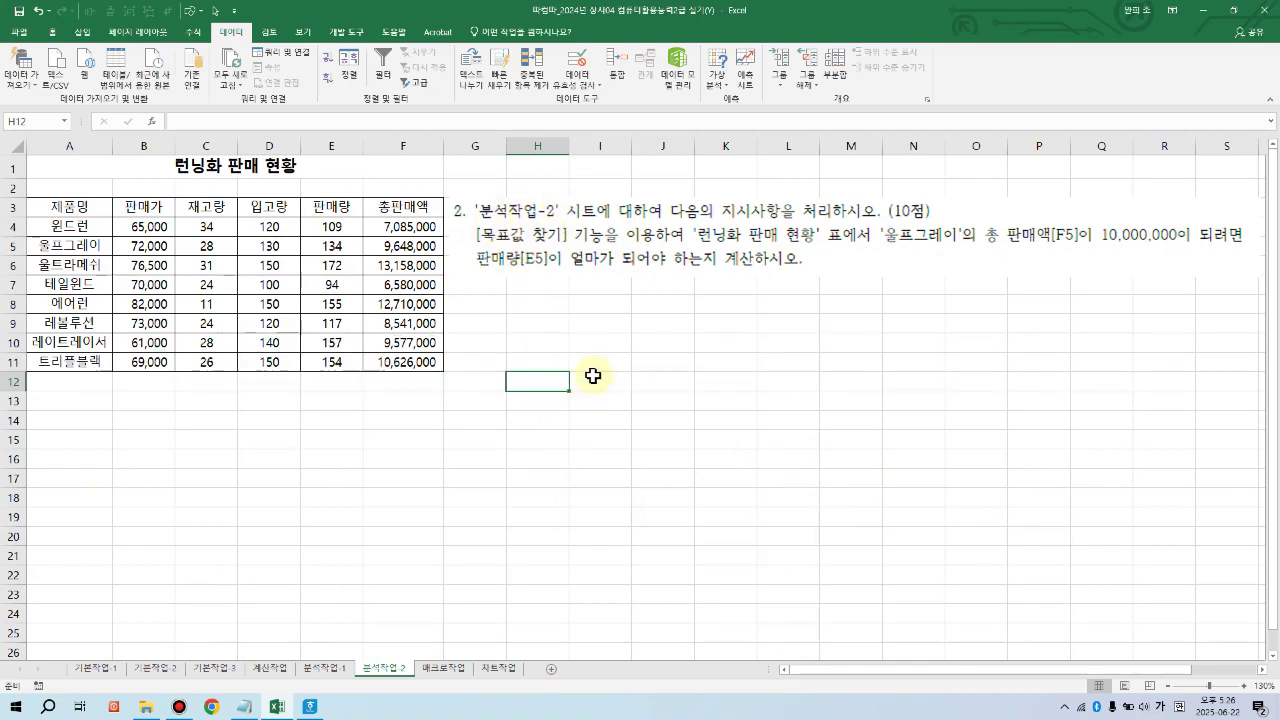
click(188, 166)
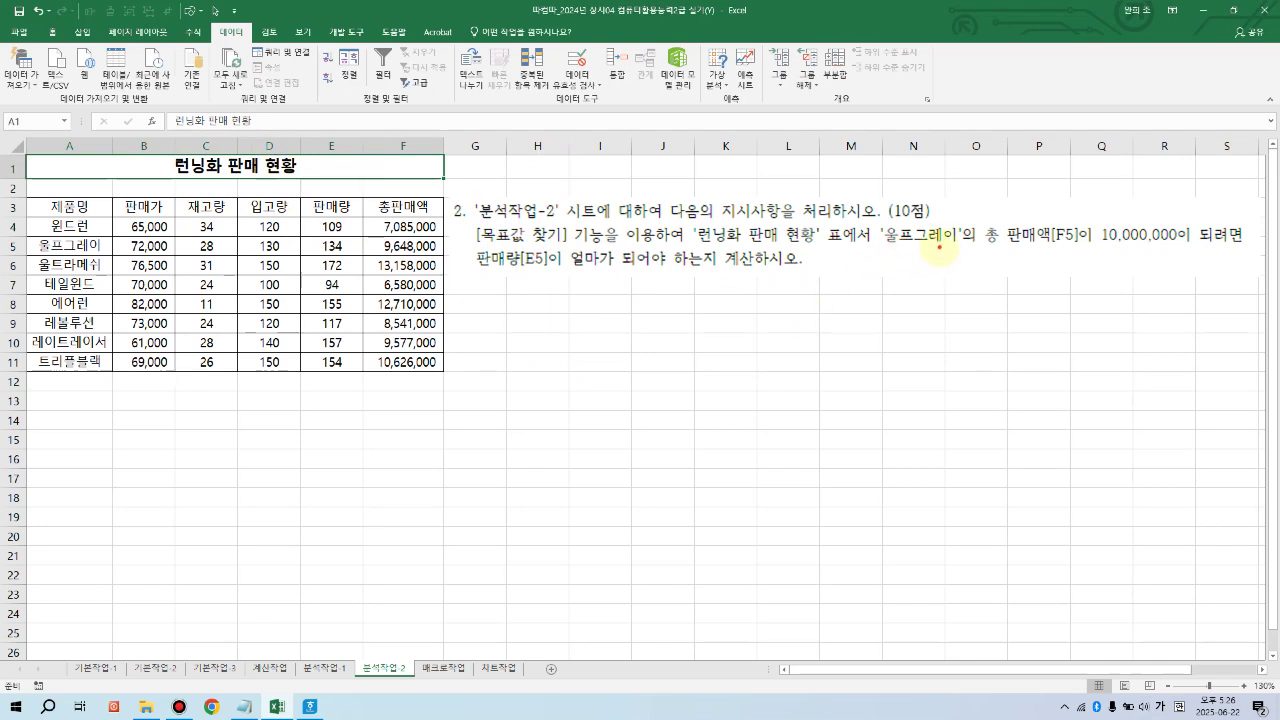
mouse_move(886, 248)
mouse_down()
mouse_move(1068, 248)
mouse_move(1052, 232)
mouse_up()
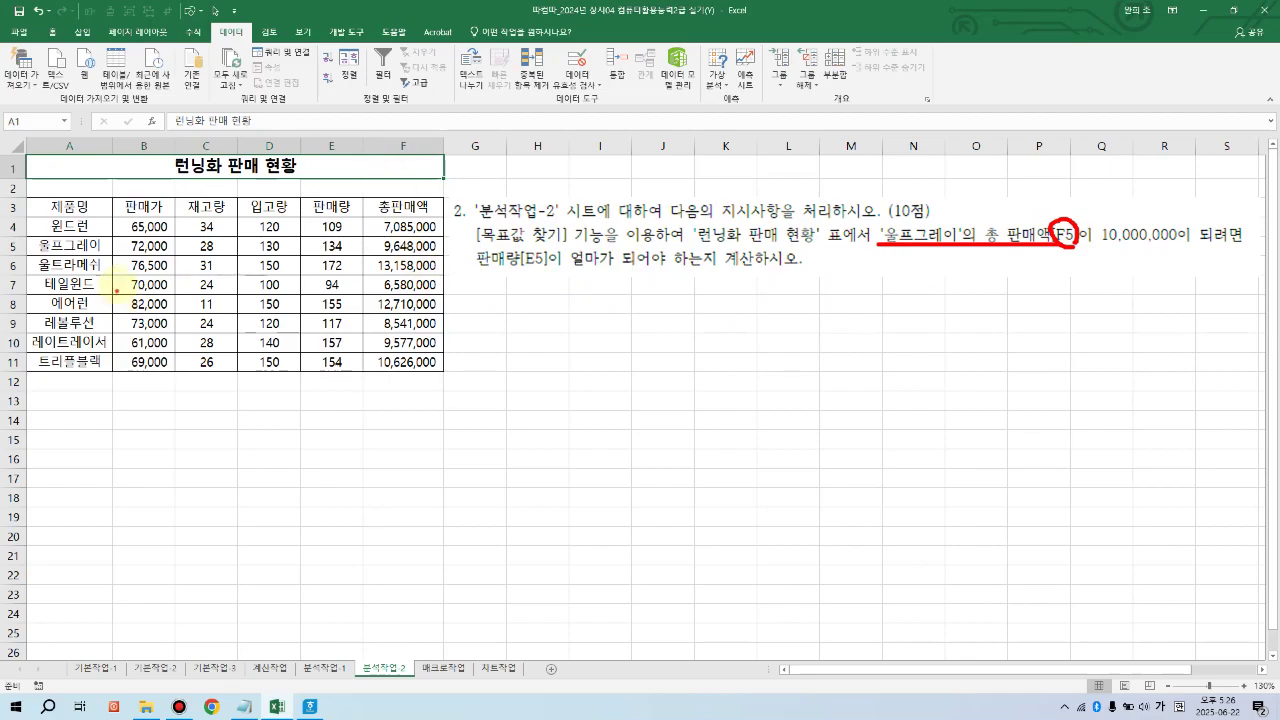
drag(366, 237, 446, 256)
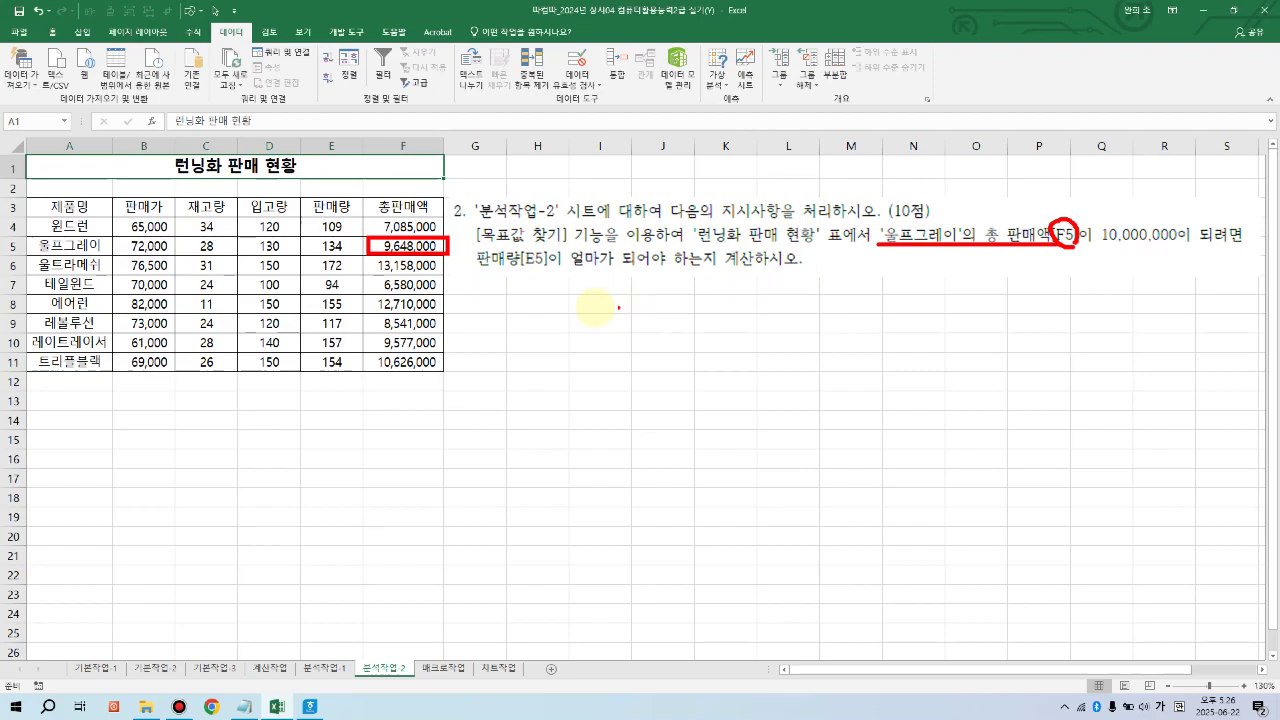
click(415, 246)
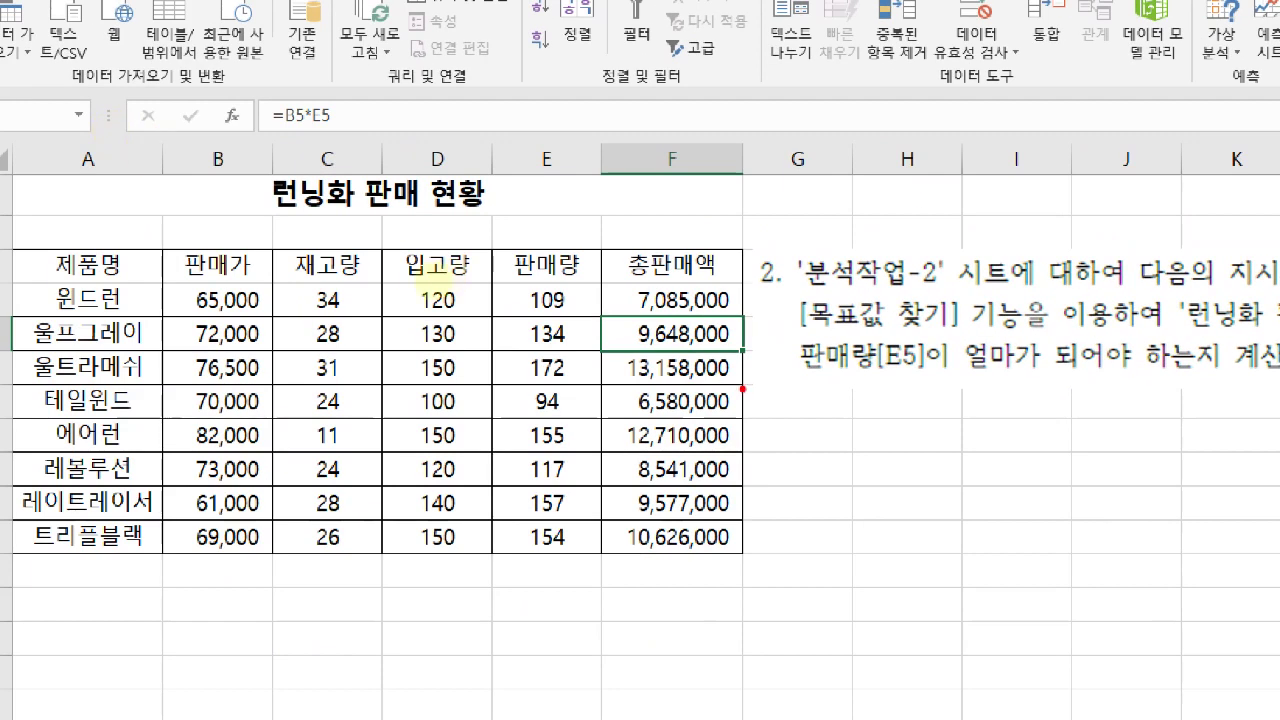
drag(615, 316, 737, 349)
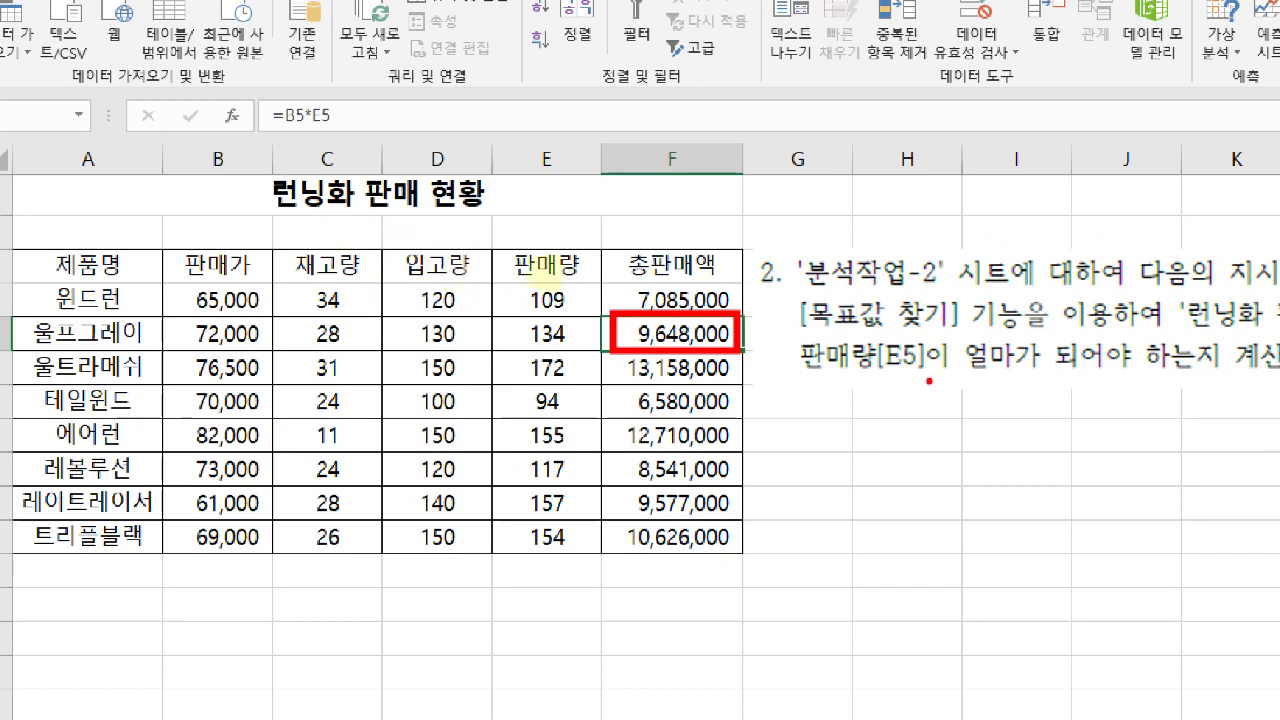
mouse_move(568, 346)
mouse_down()
mouse_move(518, 322)
mouse_move(570, 356)
mouse_up()
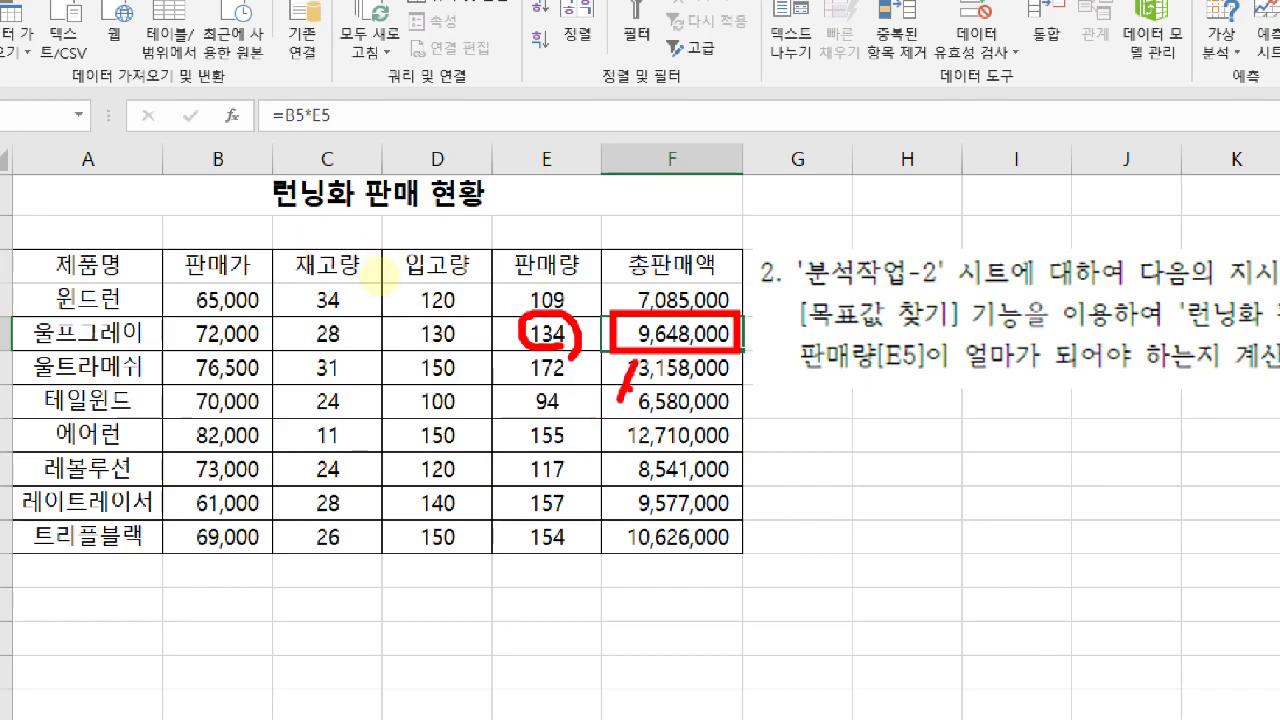
drag(620, 400, 838, 389)
mouse_move(543, 361)
mouse_down()
mouse_move(675, 479)
mouse_move(702, 471)
mouse_up()
mouse_move(676, 455)
mouse_down()
mouse_move(702, 471)
mouse_move(655, 512)
mouse_up()
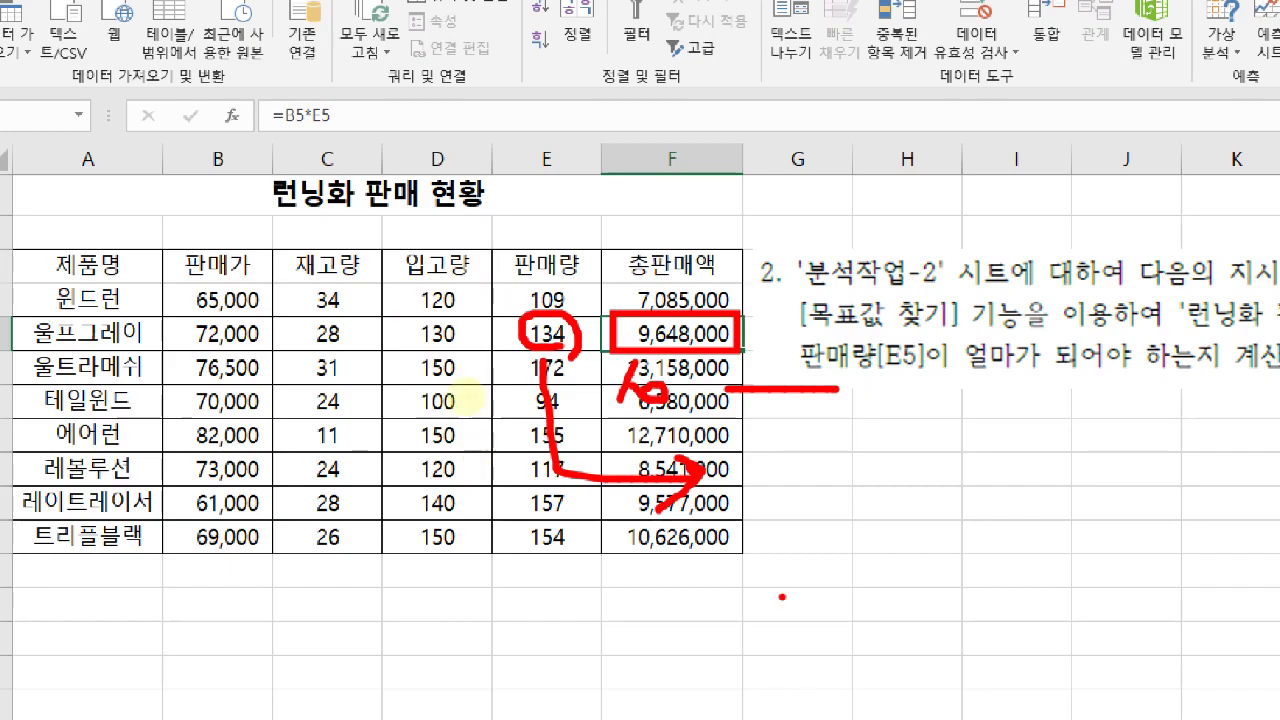
key(Escape)
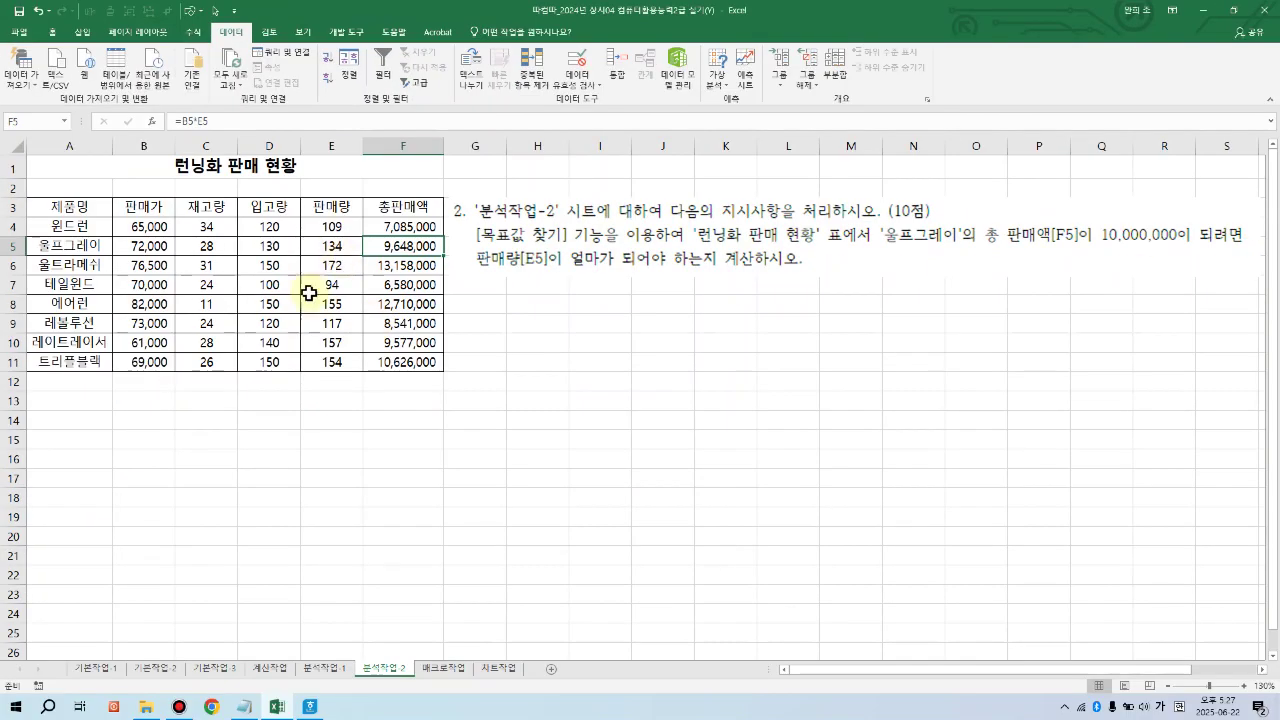
click(508, 340)
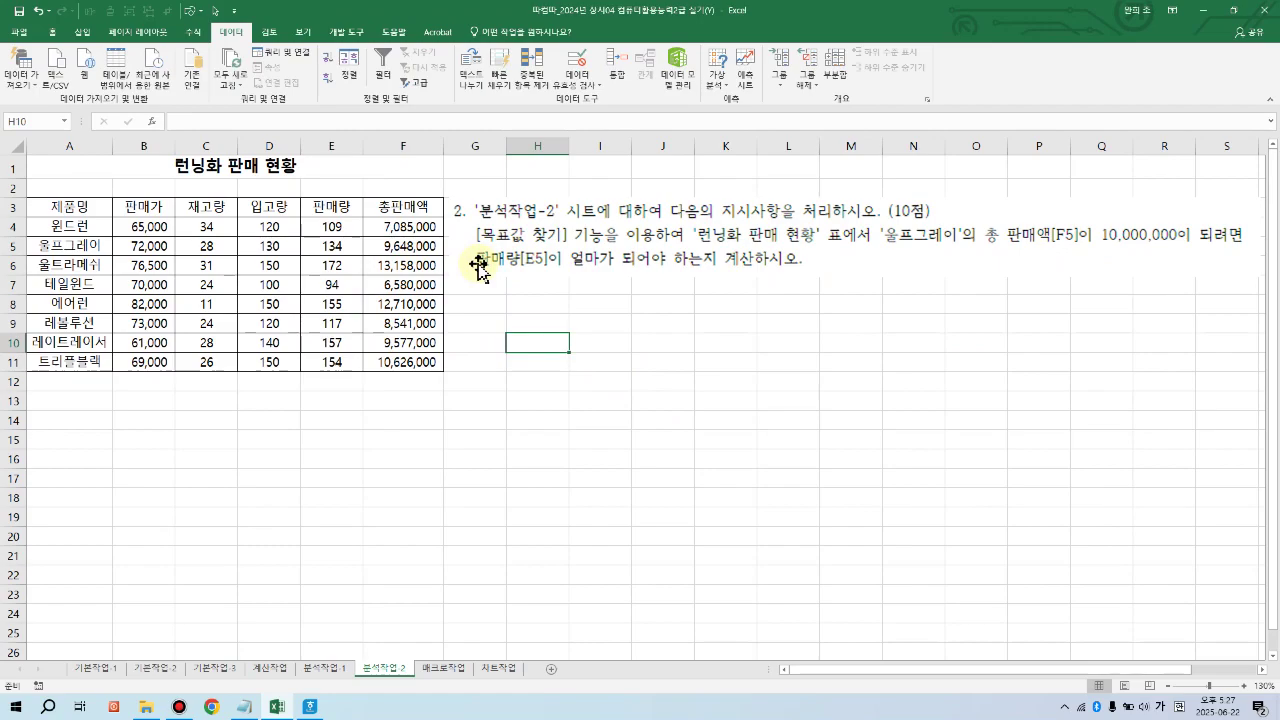
Step: Run Goal Seek (목표값 찾기) so the 울프그레이 총판매액 in F5 reaches 10000000 by changing the 판매량 in E5
click(398, 246)
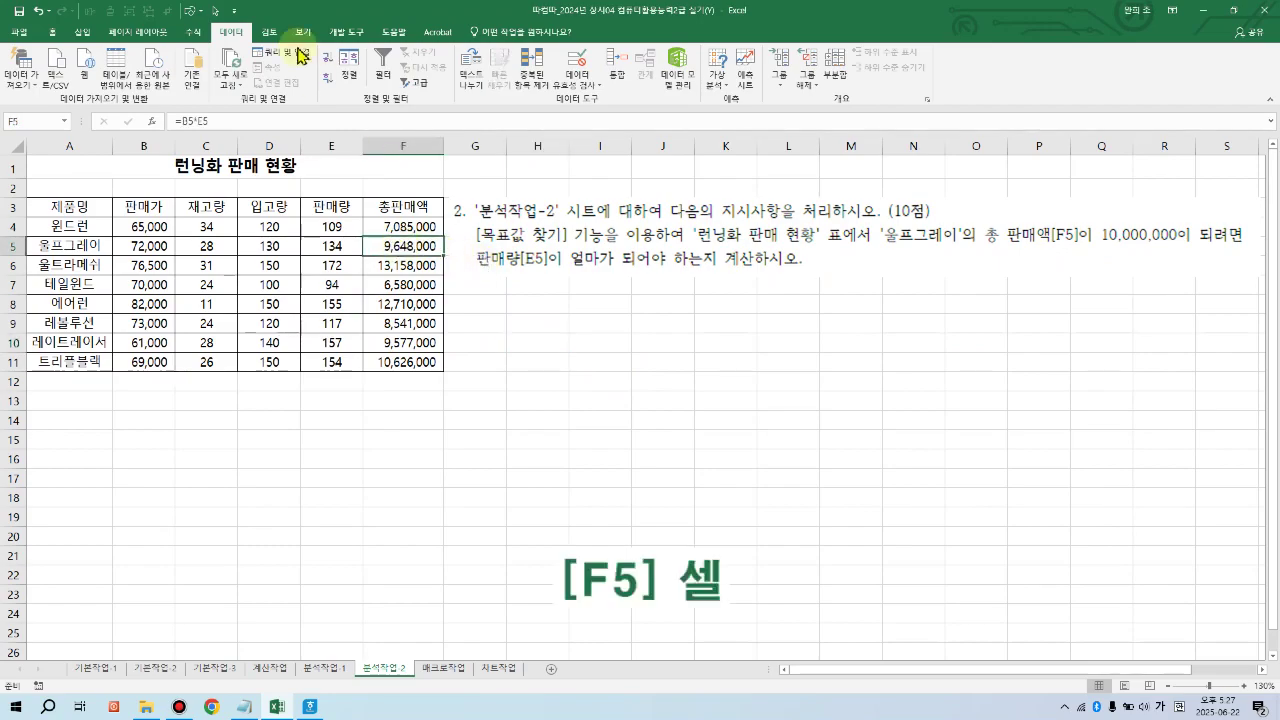
click(722, 84)
click(760, 117)
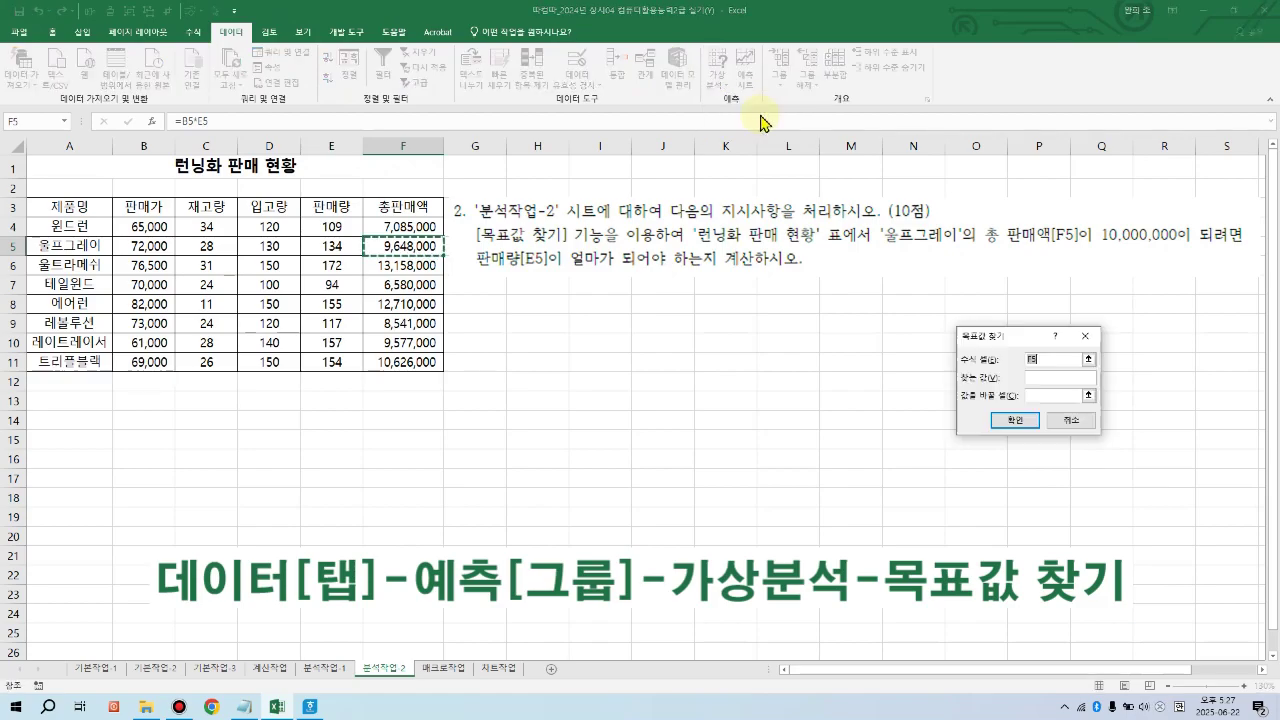
drag(1008, 342, 562, 308)
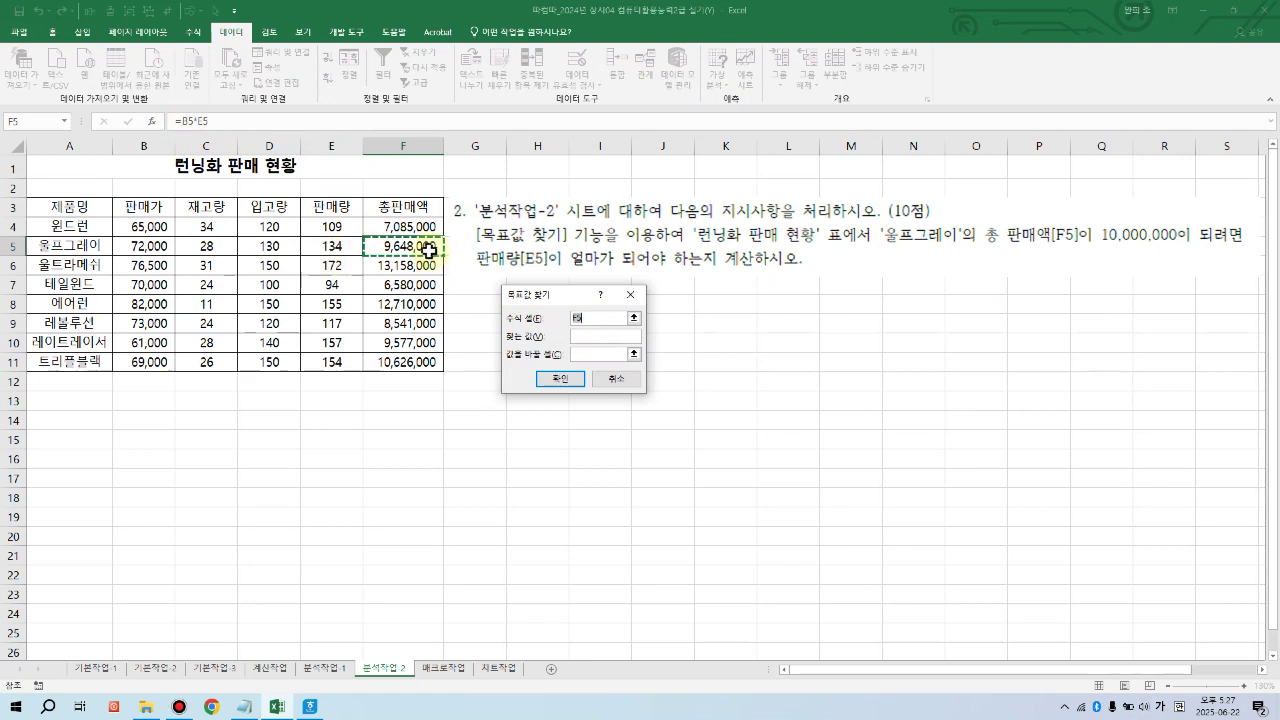
click(581, 338)
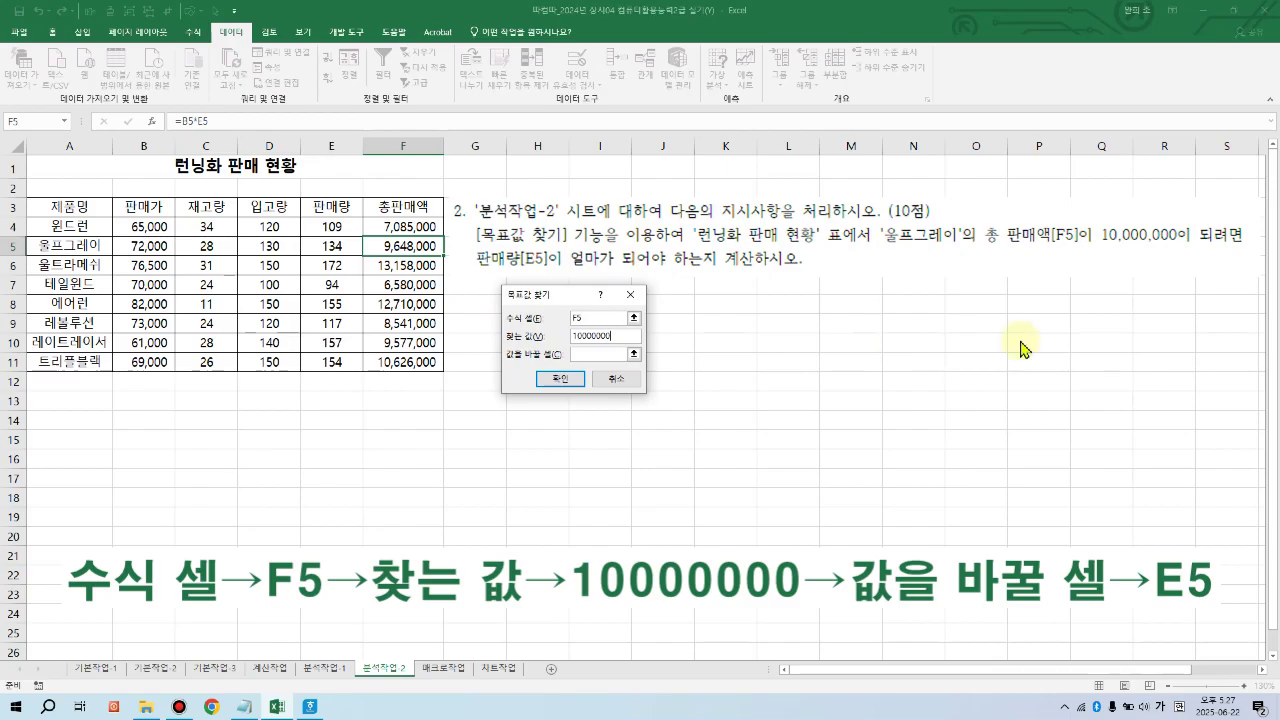
click(578, 355)
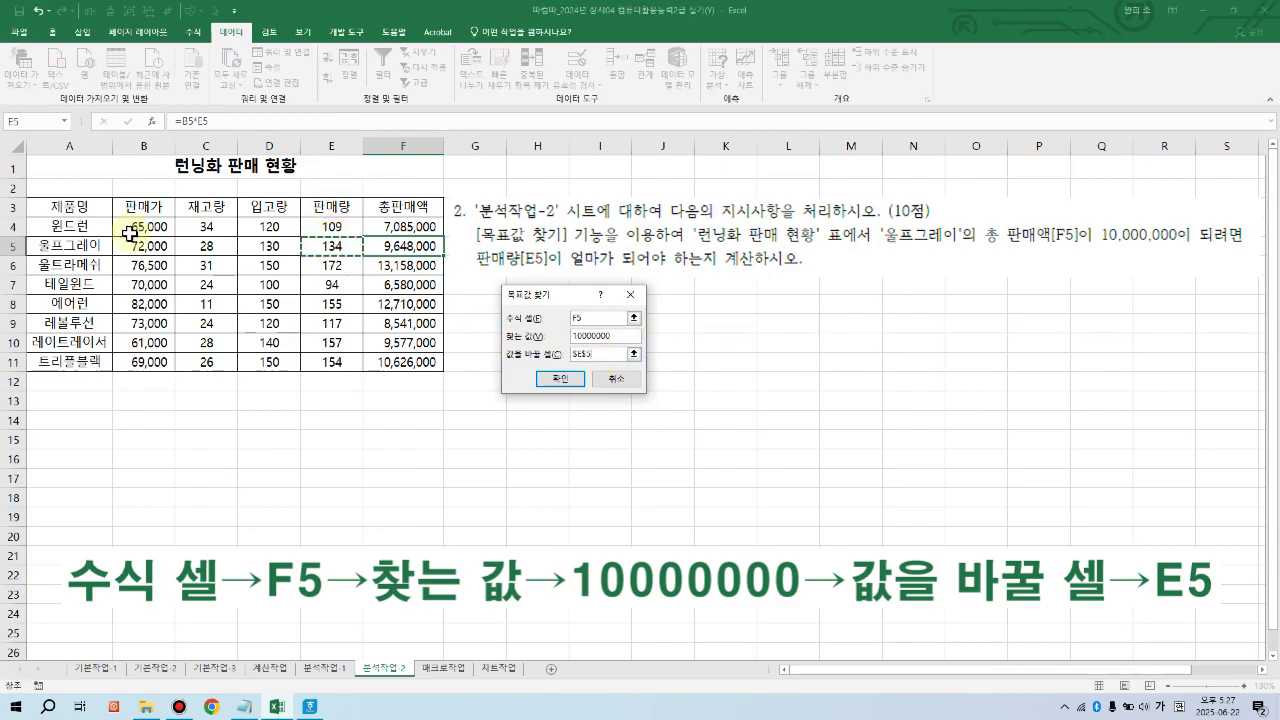
click(325, 248)
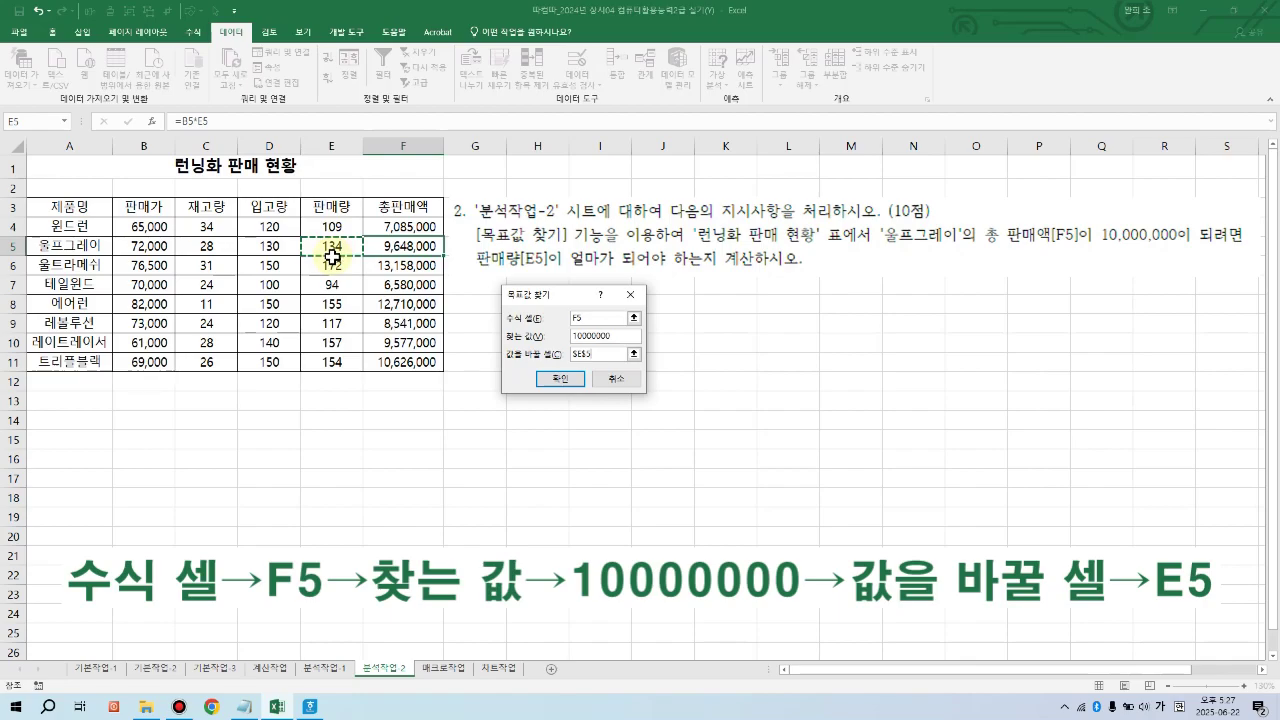
click(553, 381)
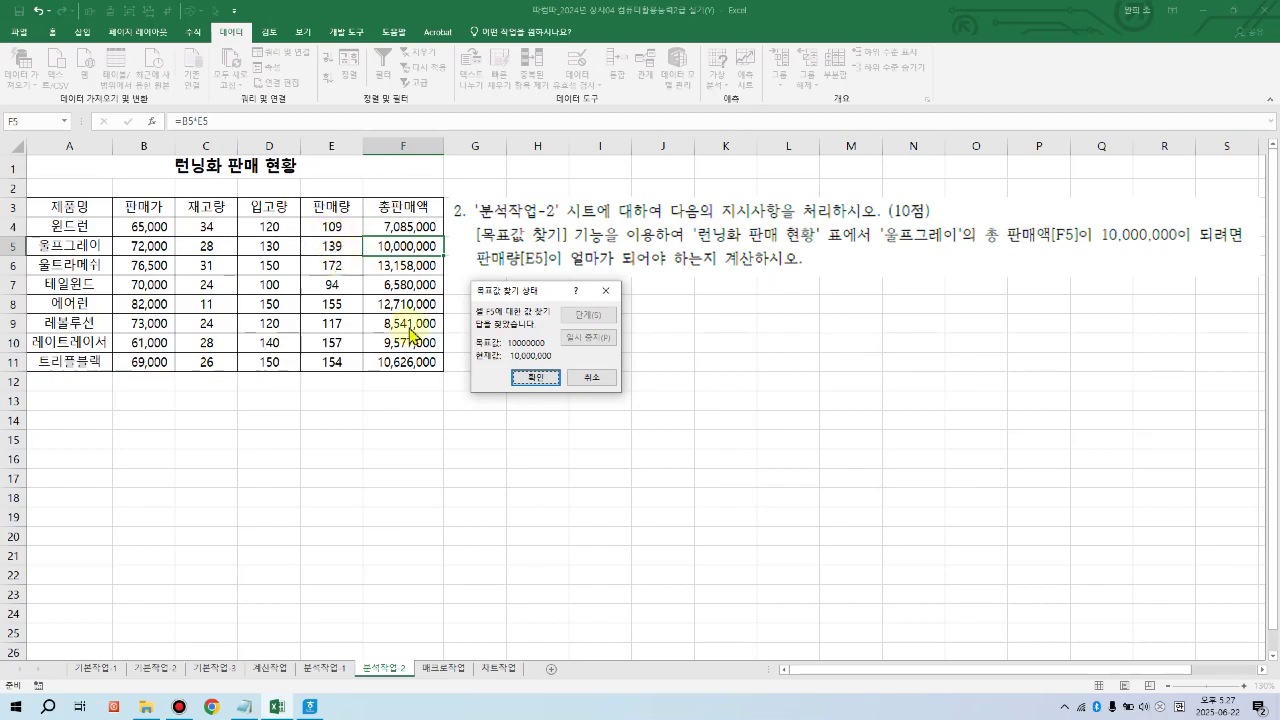
click(533, 378)
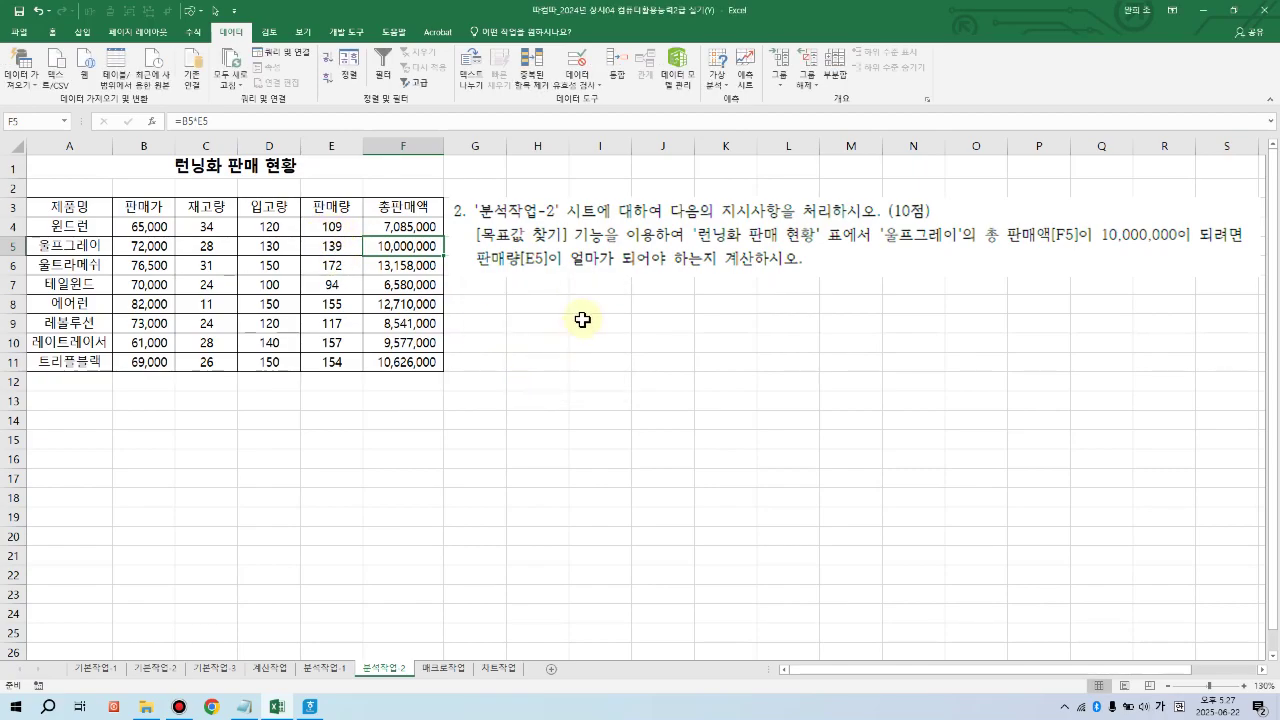
Step: On the 매크로작업 sheet, examine the instructions for the 평균 and 서식 macros and the button and rectangle that run them
click(443, 668)
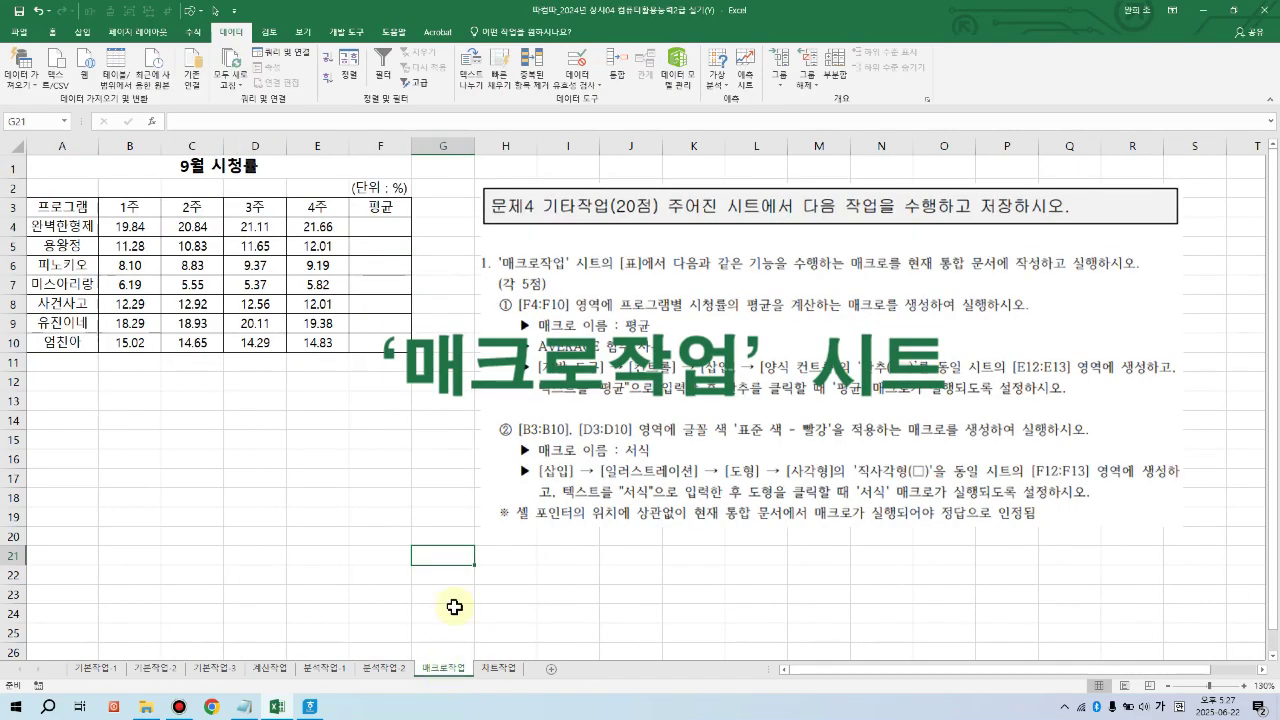
click(380, 477)
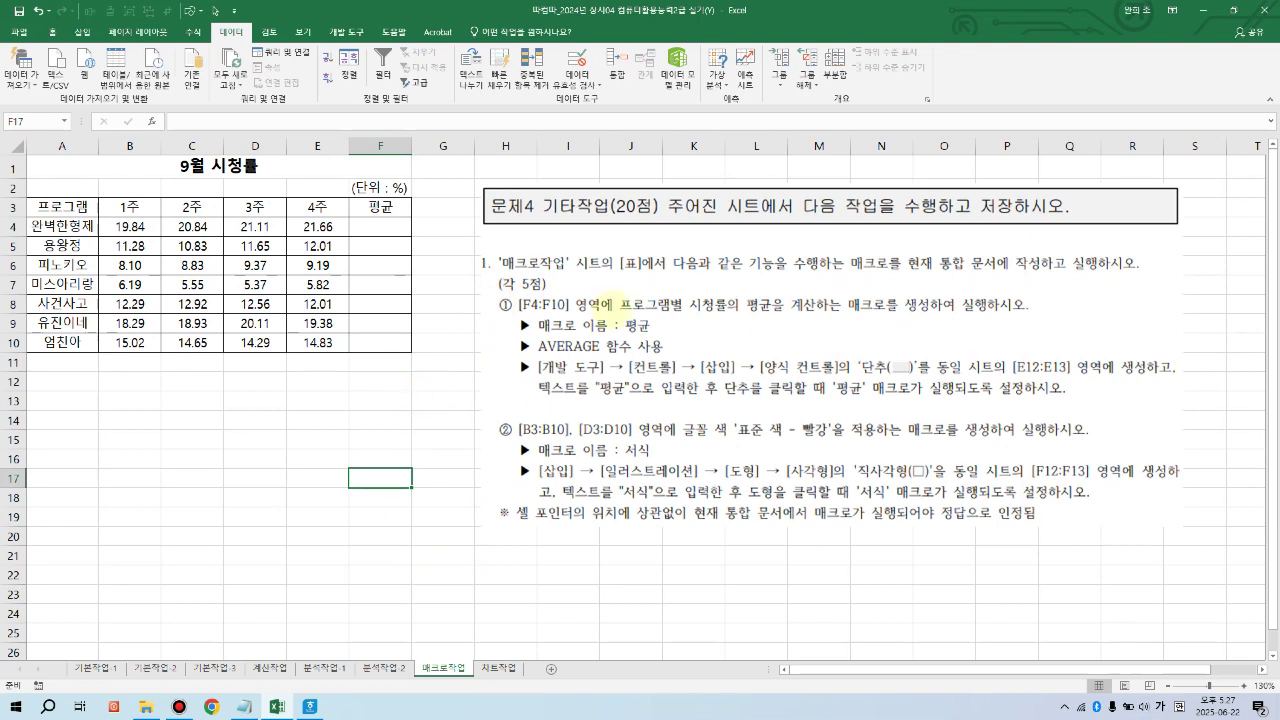
mouse_move(472, 251)
mouse_down()
mouse_move(542, 296)
mouse_move(930, 380)
mouse_move(1167, 352)
mouse_up()
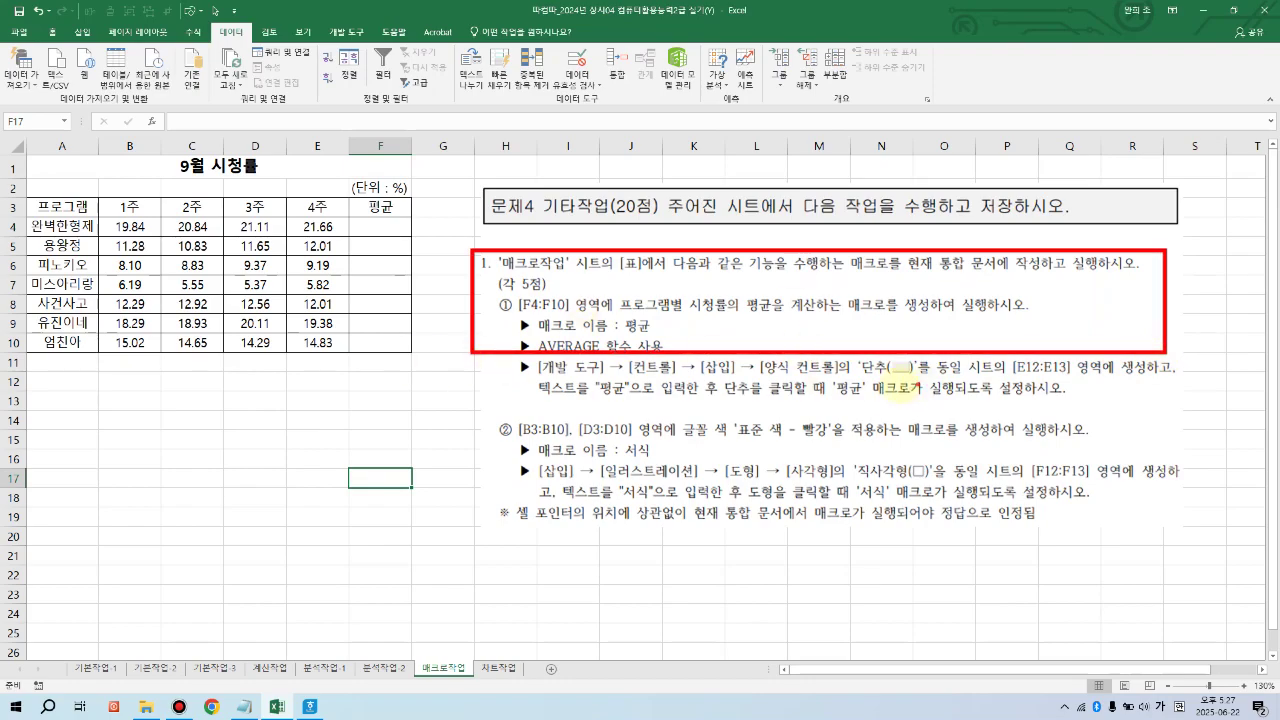
mouse_move(888, 384)
mouse_down()
mouse_move(868, 356)
mouse_move(905, 372)
mouse_up()
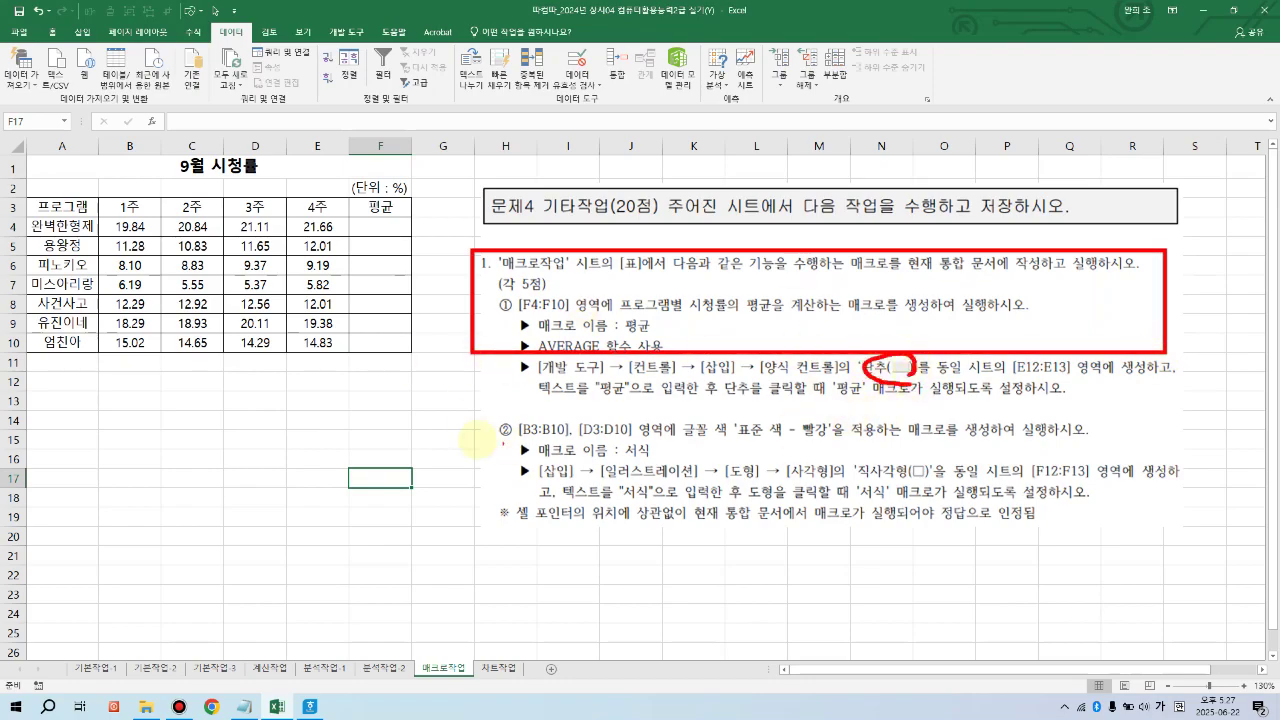
mouse_move(470, 417)
mouse_down()
mouse_move(620, 458)
mouse_move(1106, 460)
mouse_move(1060, 456)
mouse_move(1068, 490)
mouse_up()
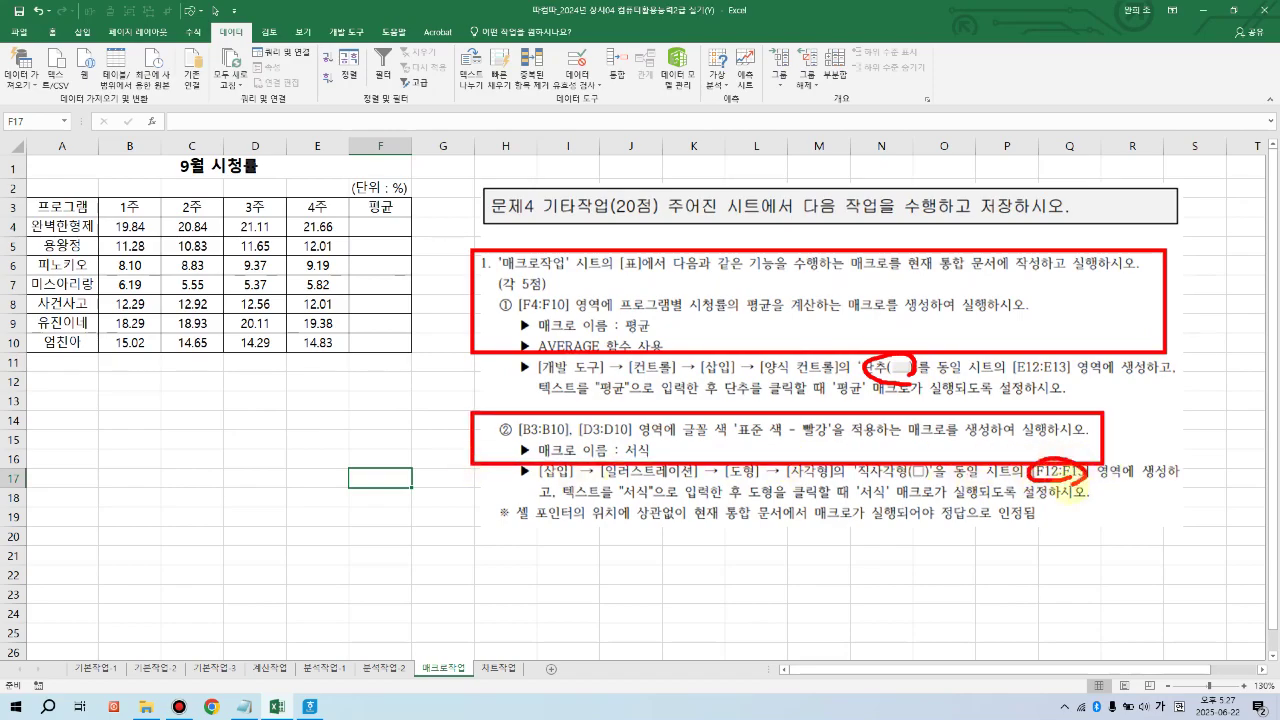
mouse_move(995, 368)
mouse_down()
mouse_move(1062, 378)
mouse_move(1072, 362)
mouse_up()
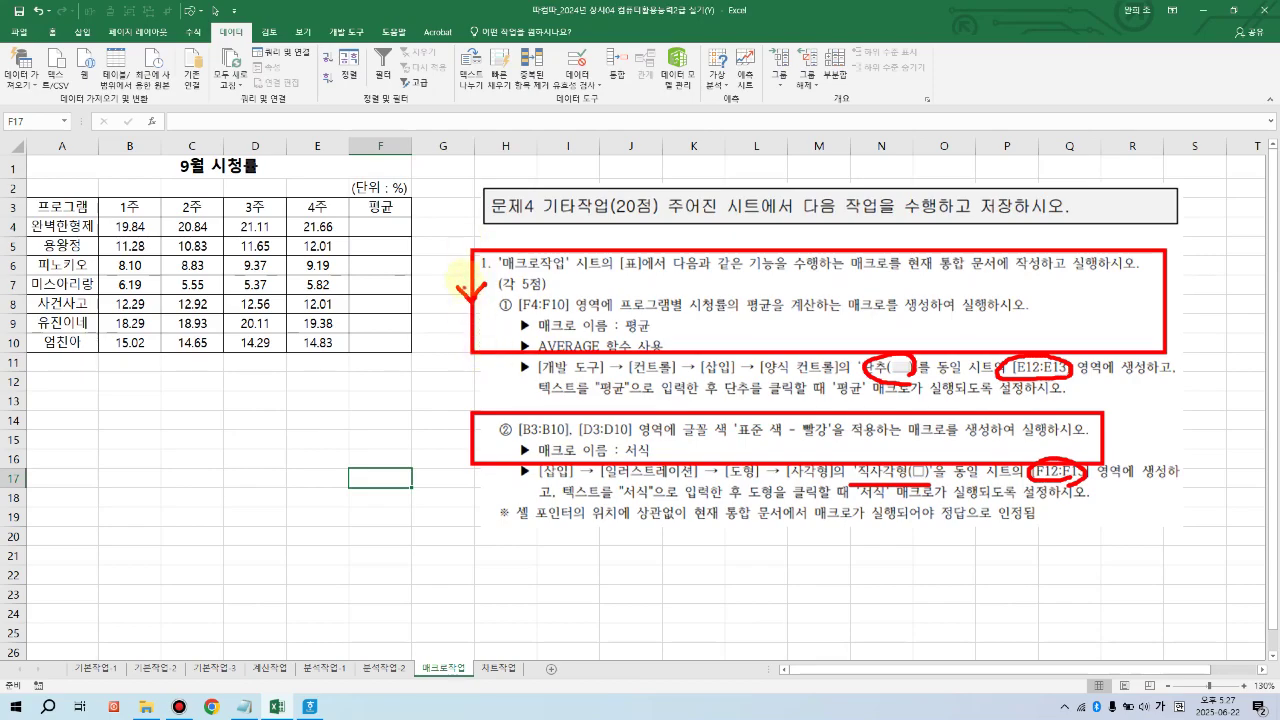
drag(431, 192, 459, 172)
key(Escape)
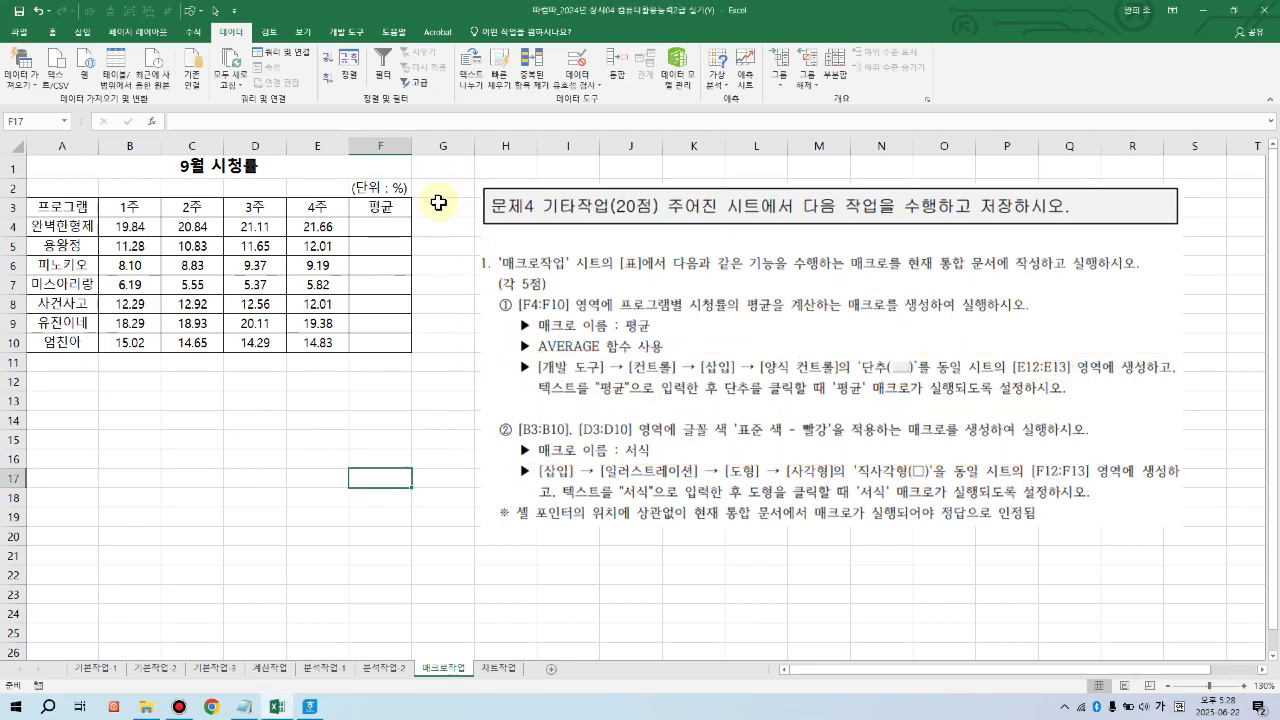
Step: Start recording a macro named 평균, stored in the current workbook (현재 통합 문서), with a cell outside the table selected
click(440, 205)
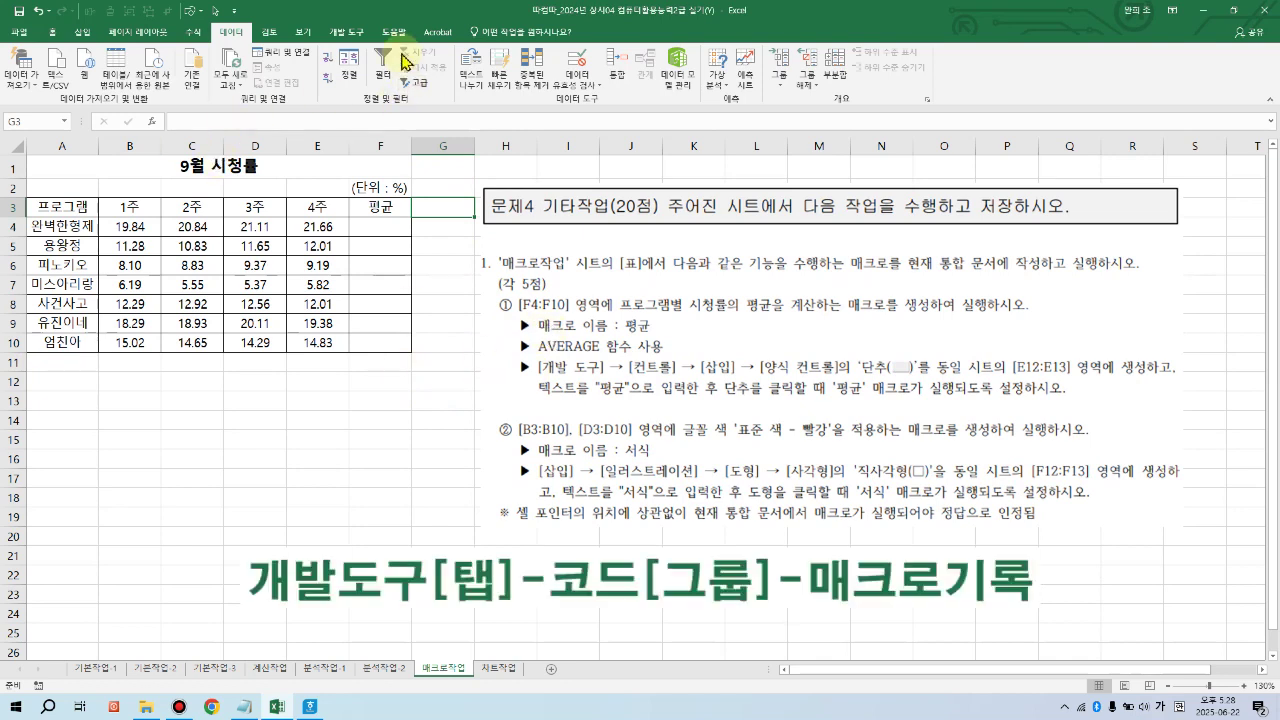
click(345, 31)
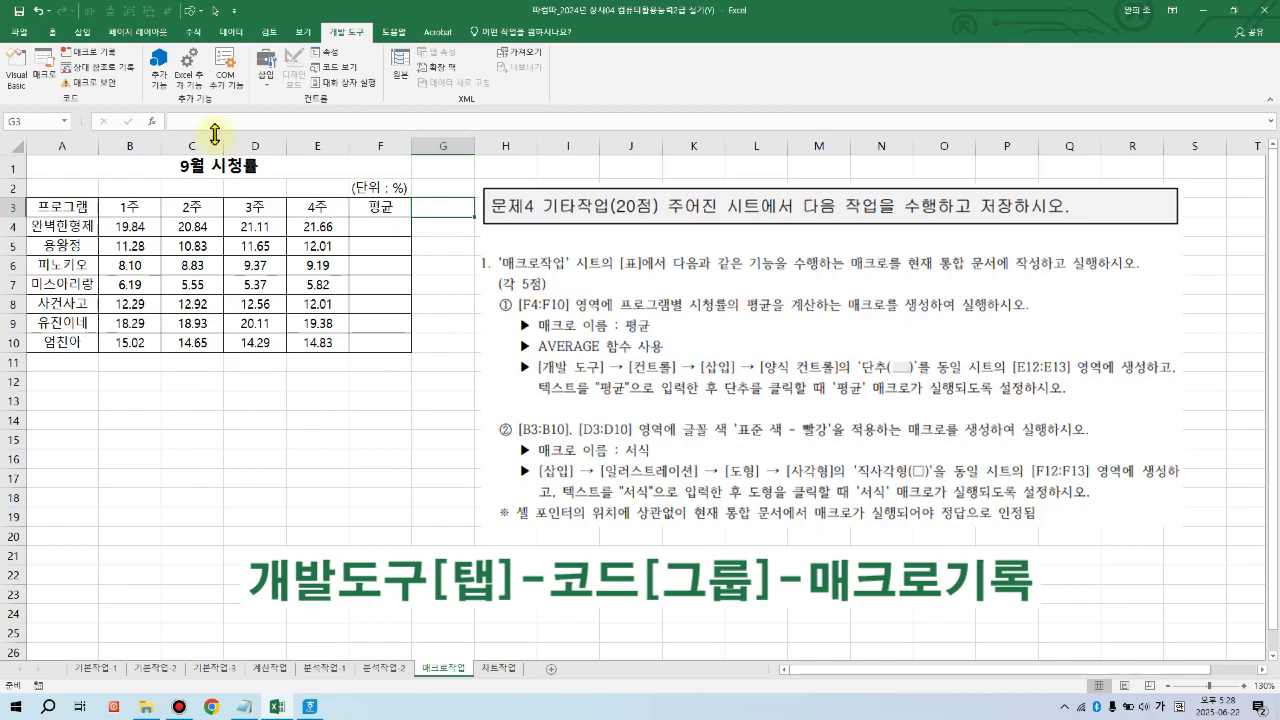
click(106, 58)
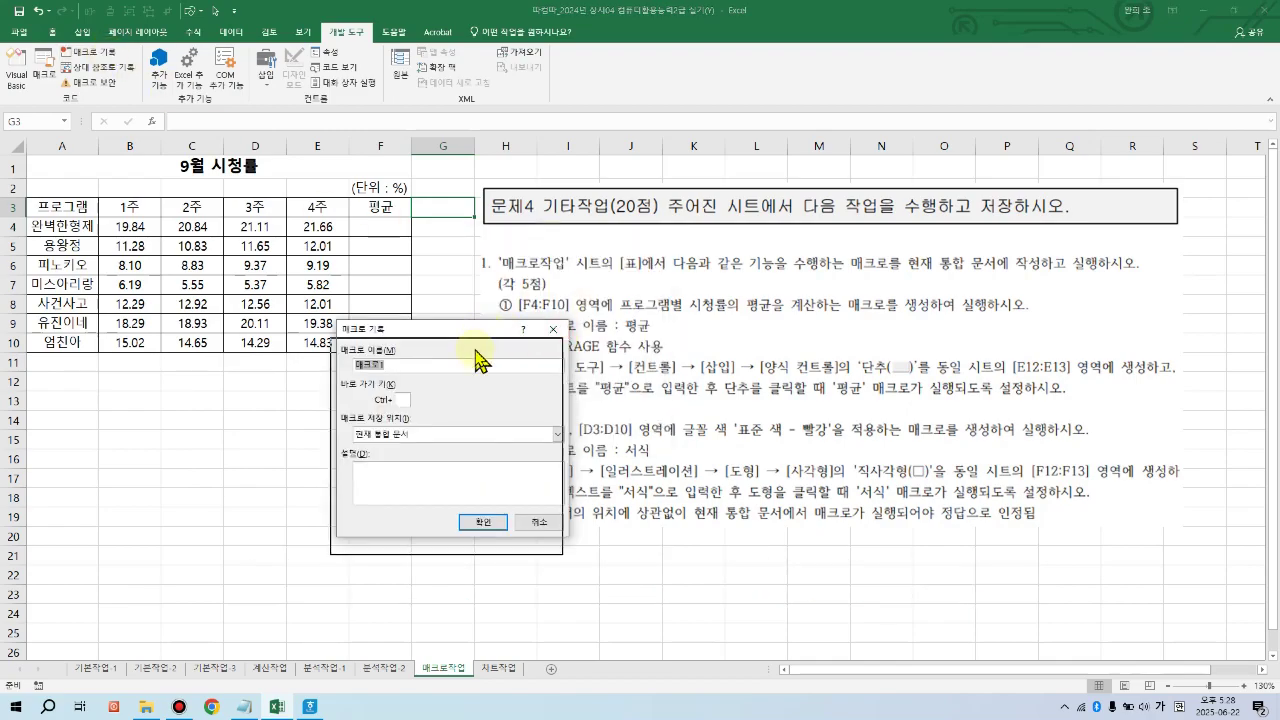
drag(482, 330, 476, 348)
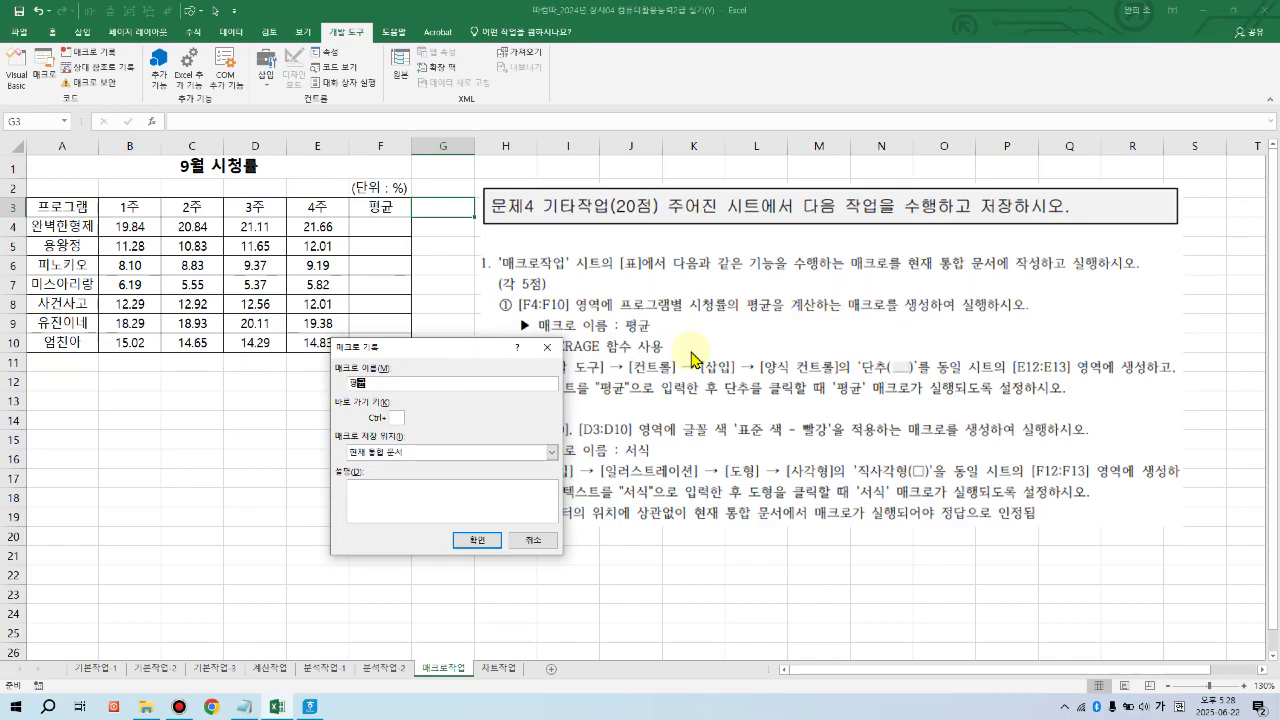
click(473, 541)
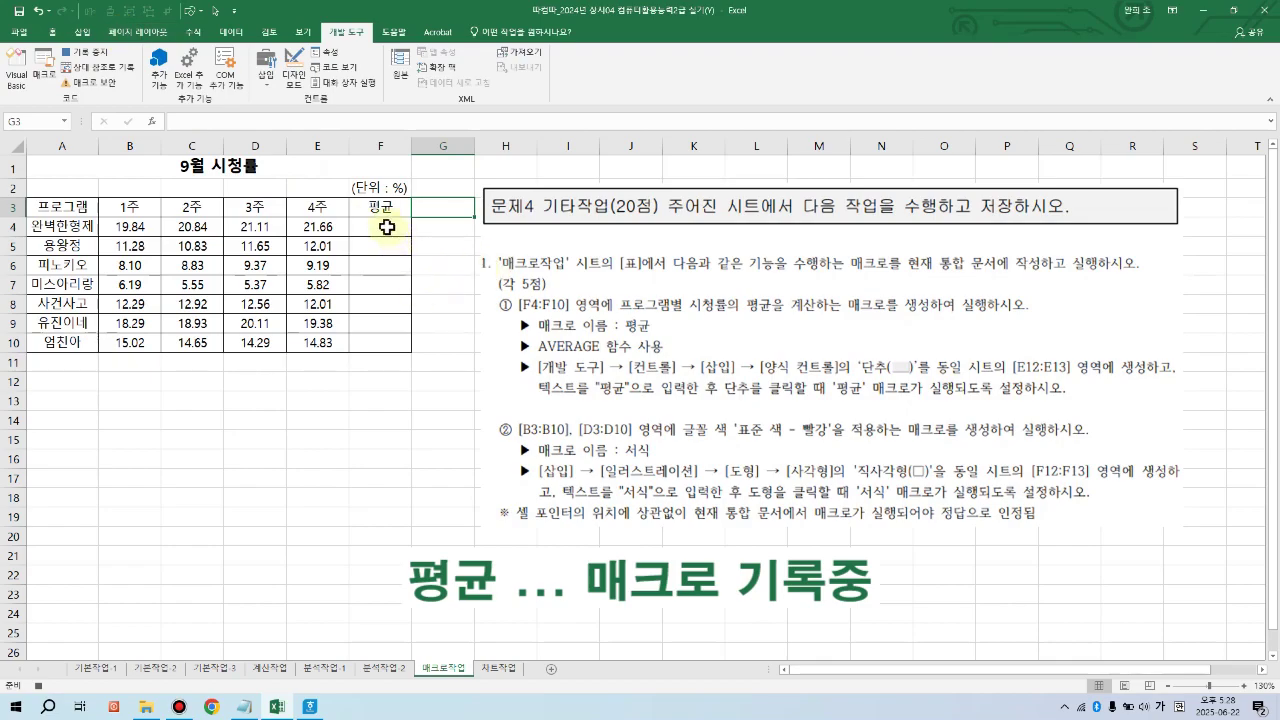
Step: Fill F4:F10 with each program's average using =AVERAGE(B4:E4), deselect the range at G3 and stop the macro recording
drag(387, 227, 376, 342)
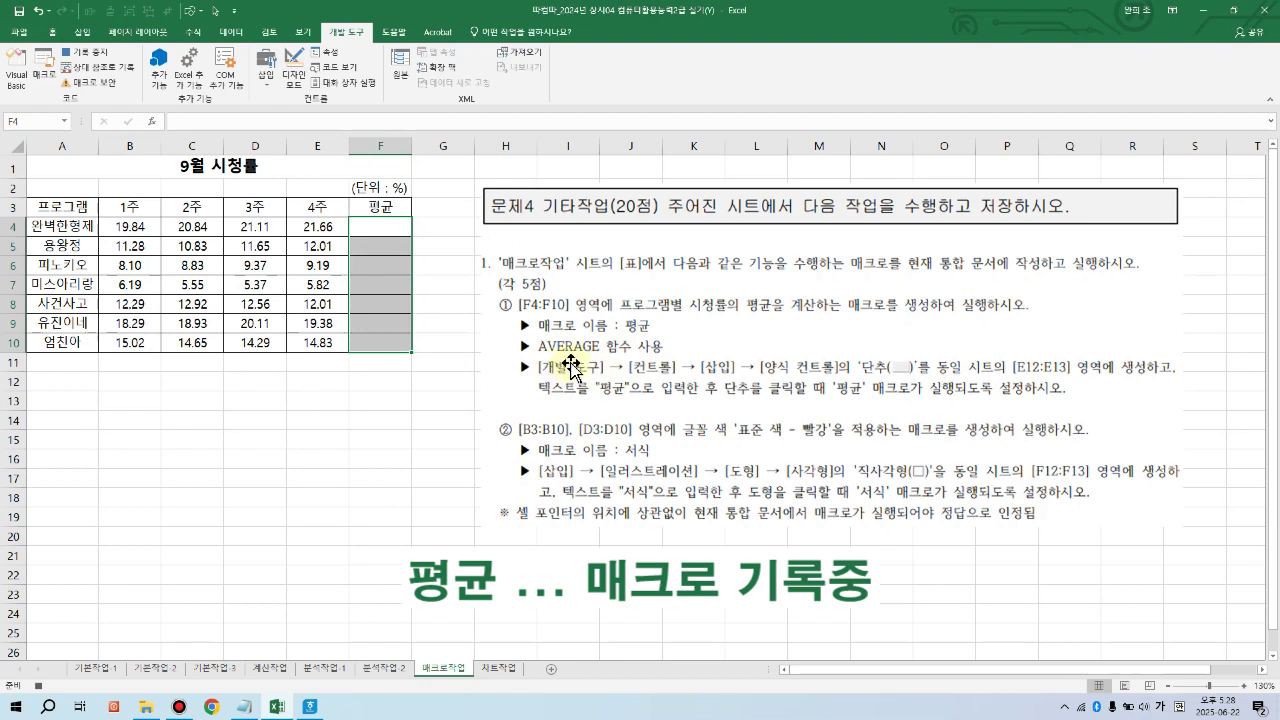
text(=ave)
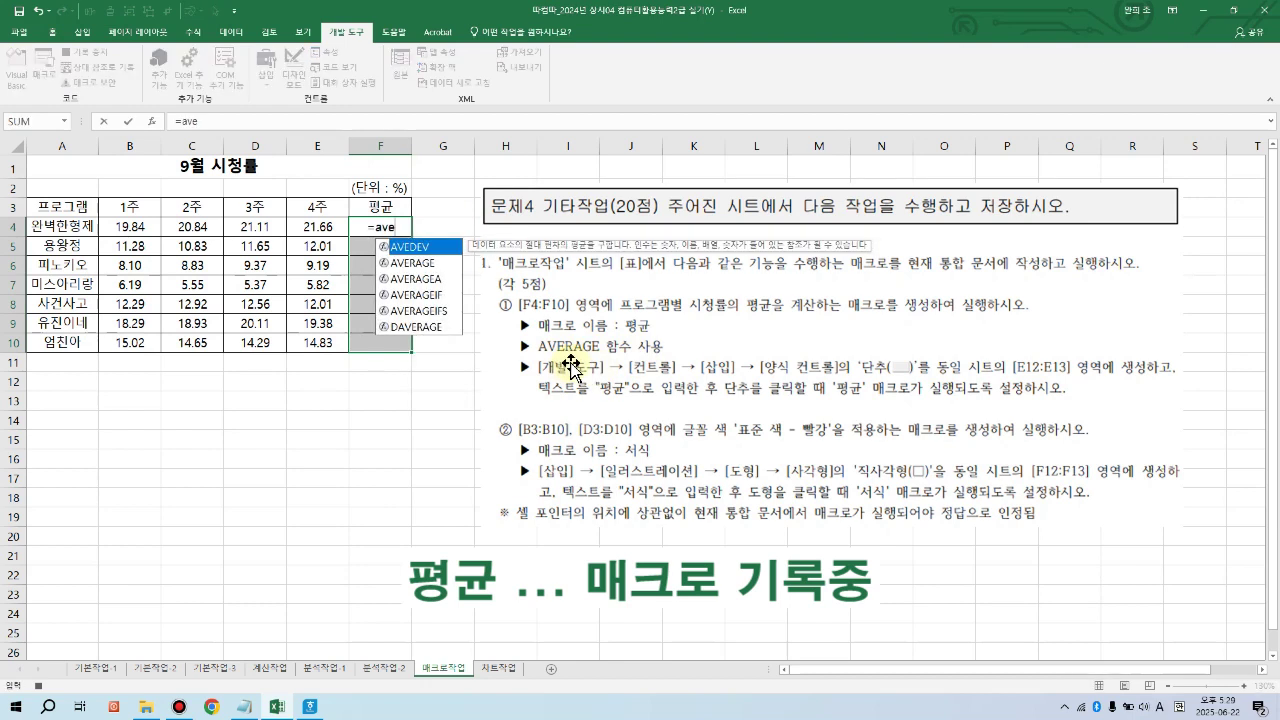
key(Down)
key(Tab)
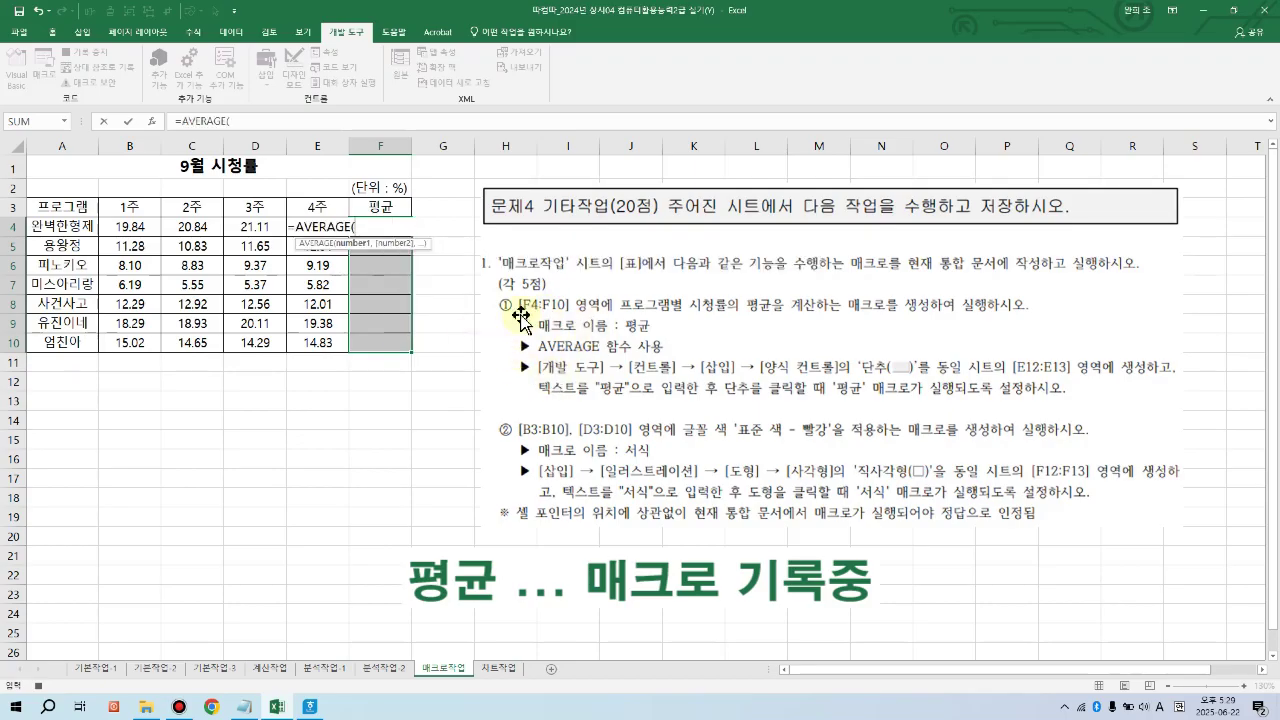
drag(120, 227, 302, 227)
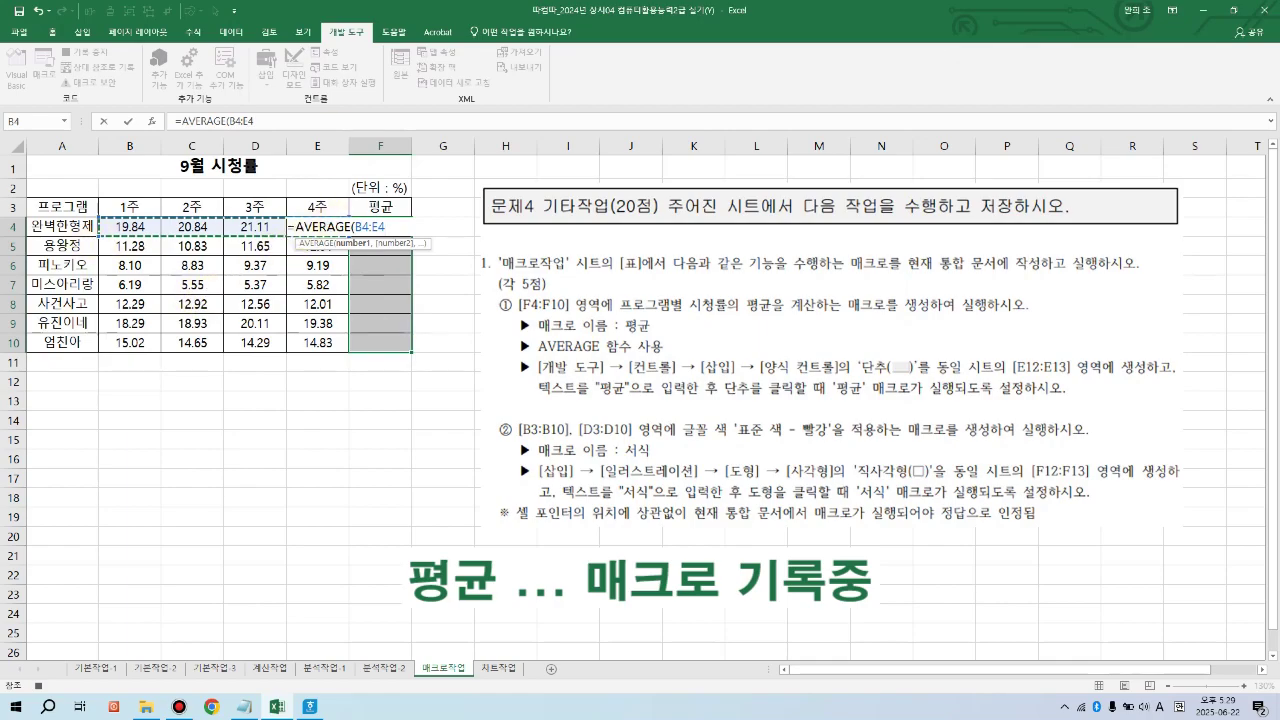
text())
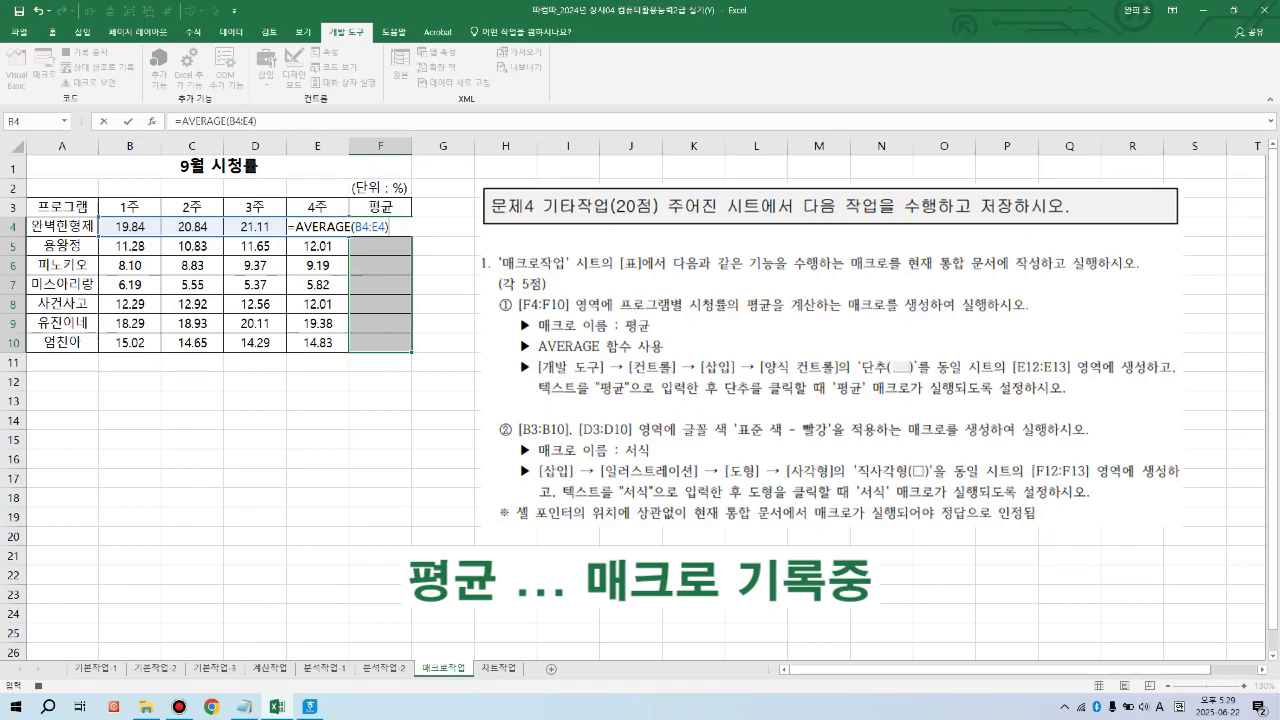
key(ctrl+Return)
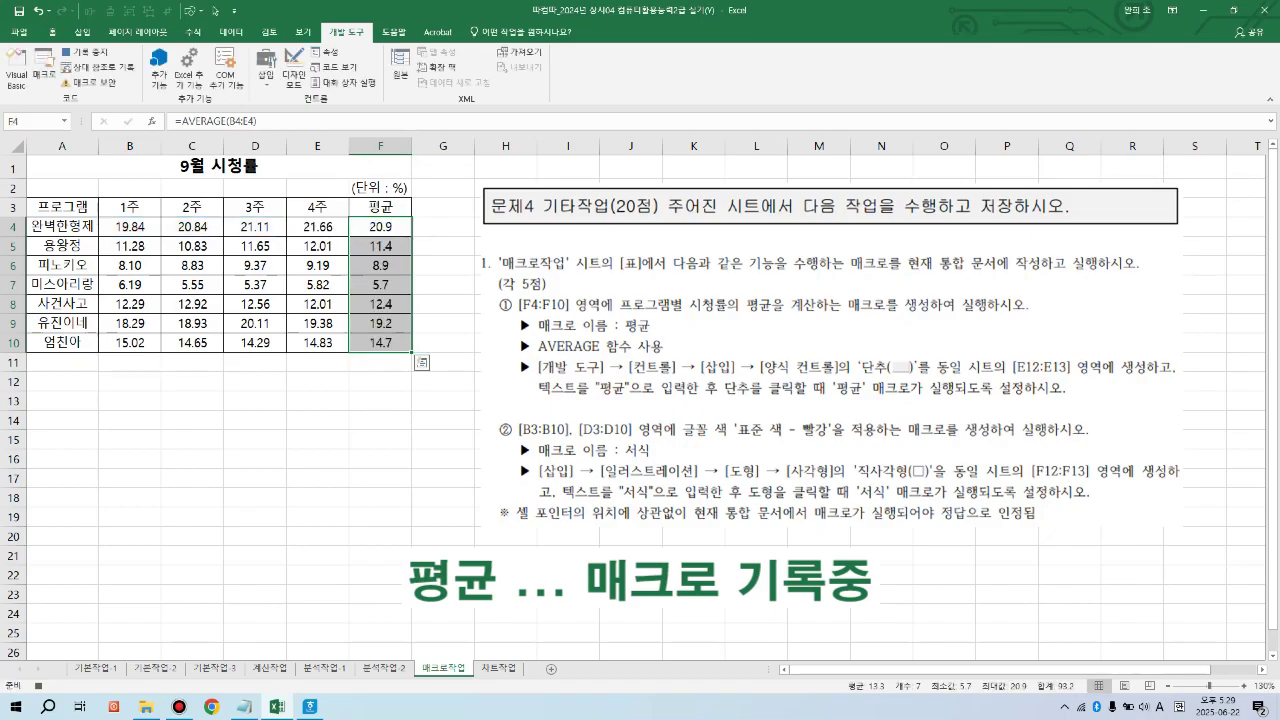
click(449, 207)
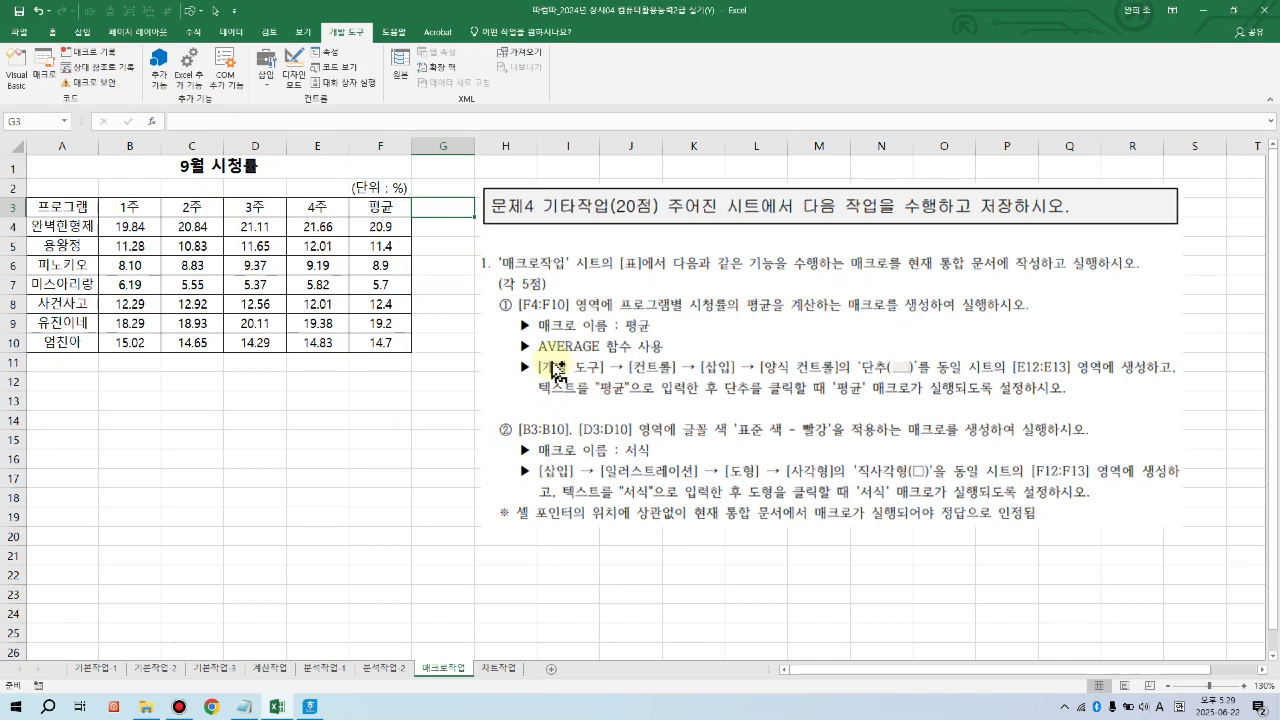
mouse_move(508, 356)
mouse_down()
mouse_move(1100, 424)
mouse_move(1176, 408)
mouse_up()
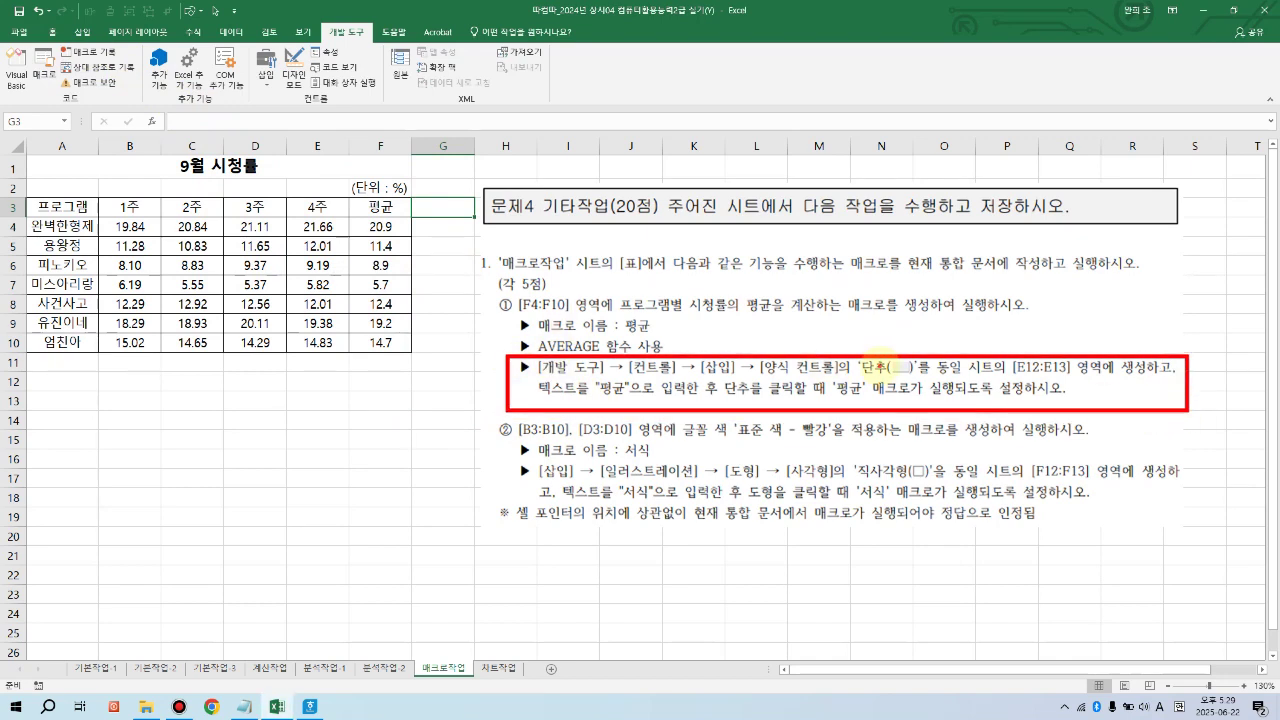
drag(1046, 370, 1012, 405)
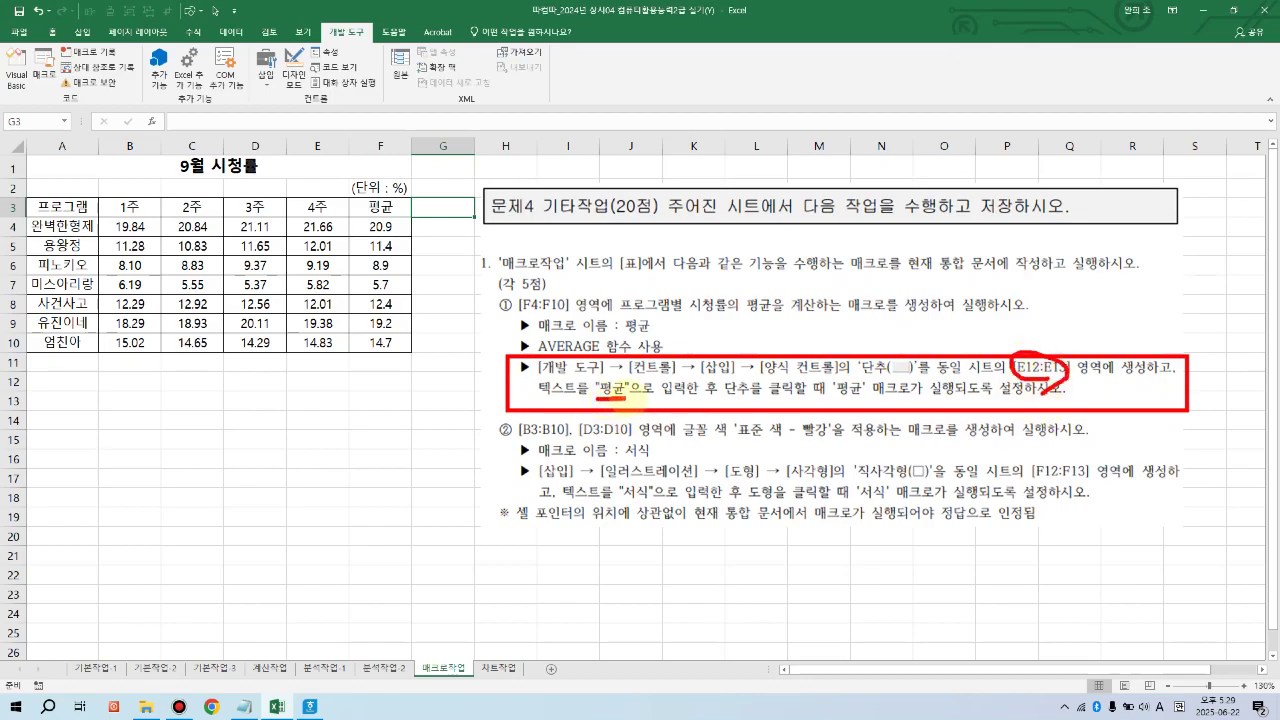
key(Escape)
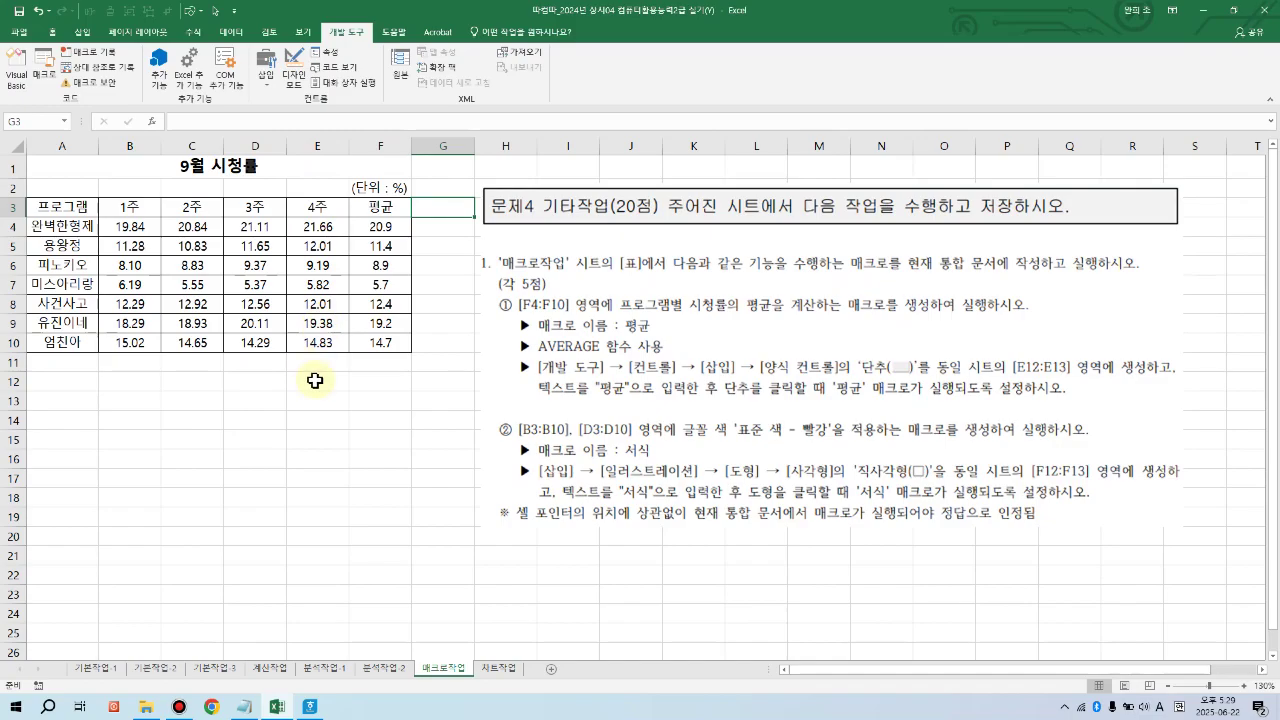
Step: Insert a form control button (단추) covering E12:E13 and assign the 평균 macro to it
drag(313, 379, 316, 402)
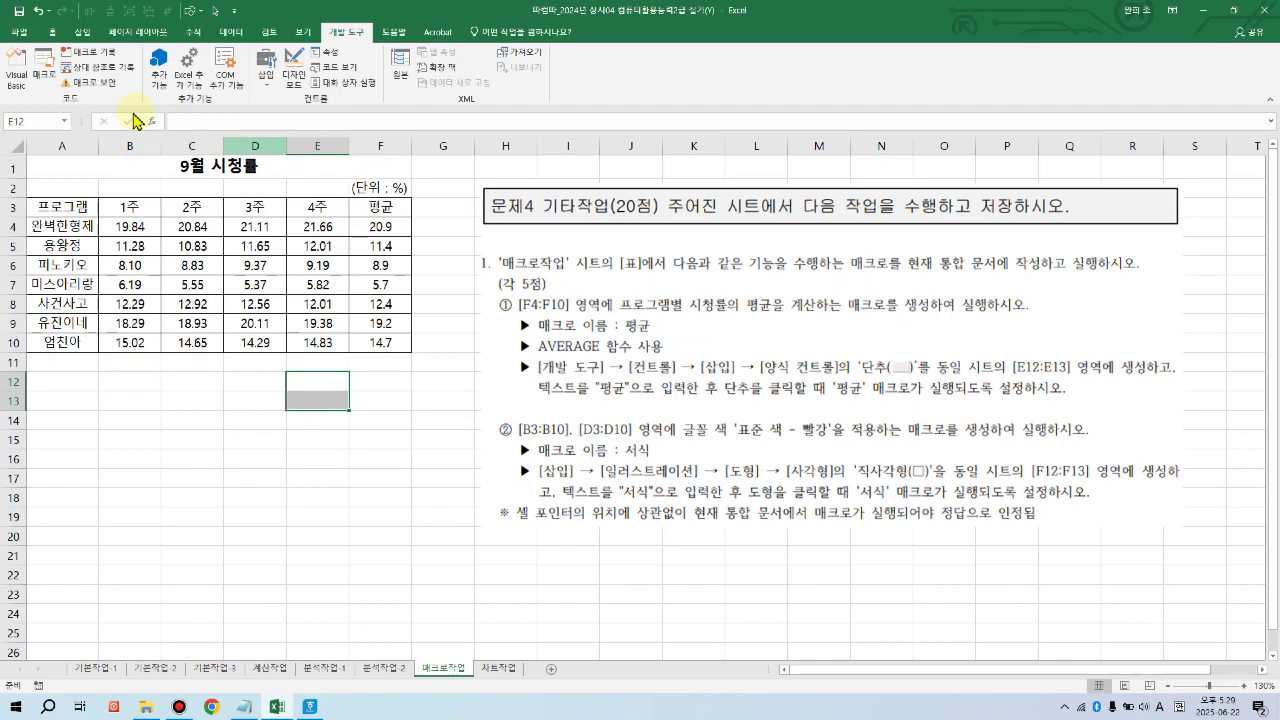
click(264, 78)
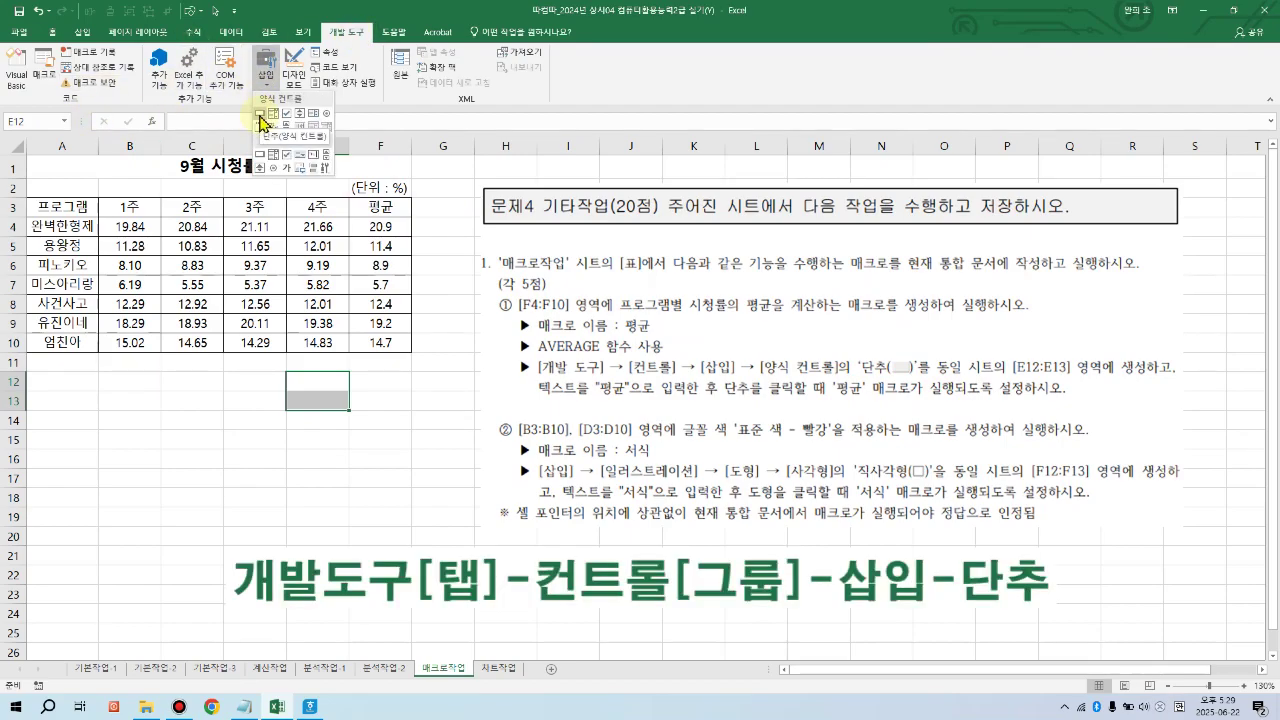
click(260, 115)
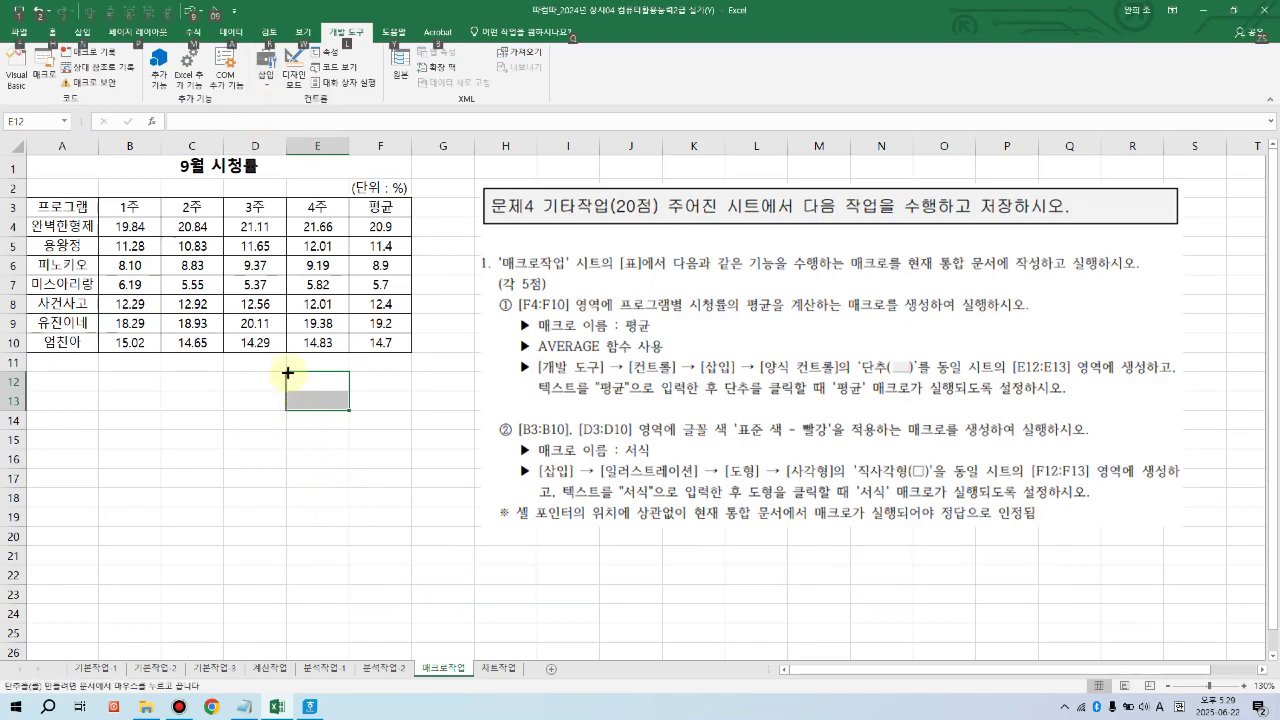
drag(287, 372, 328, 410)
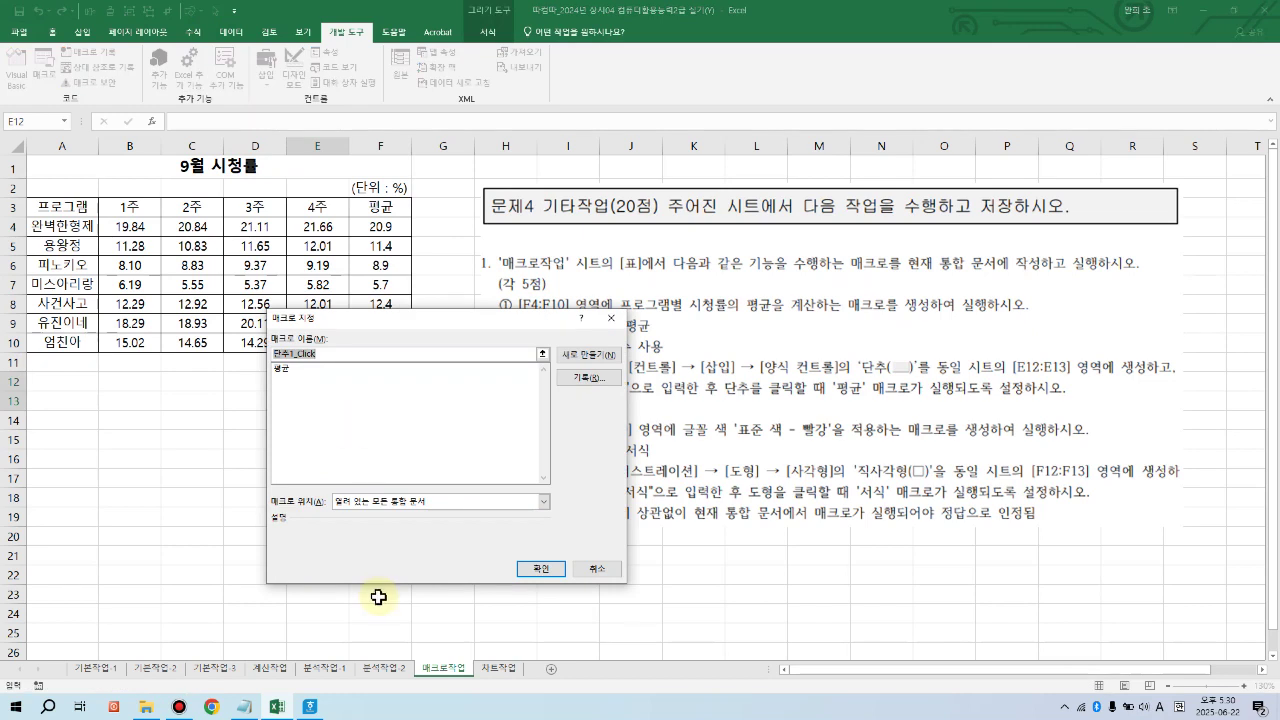
click(287, 370)
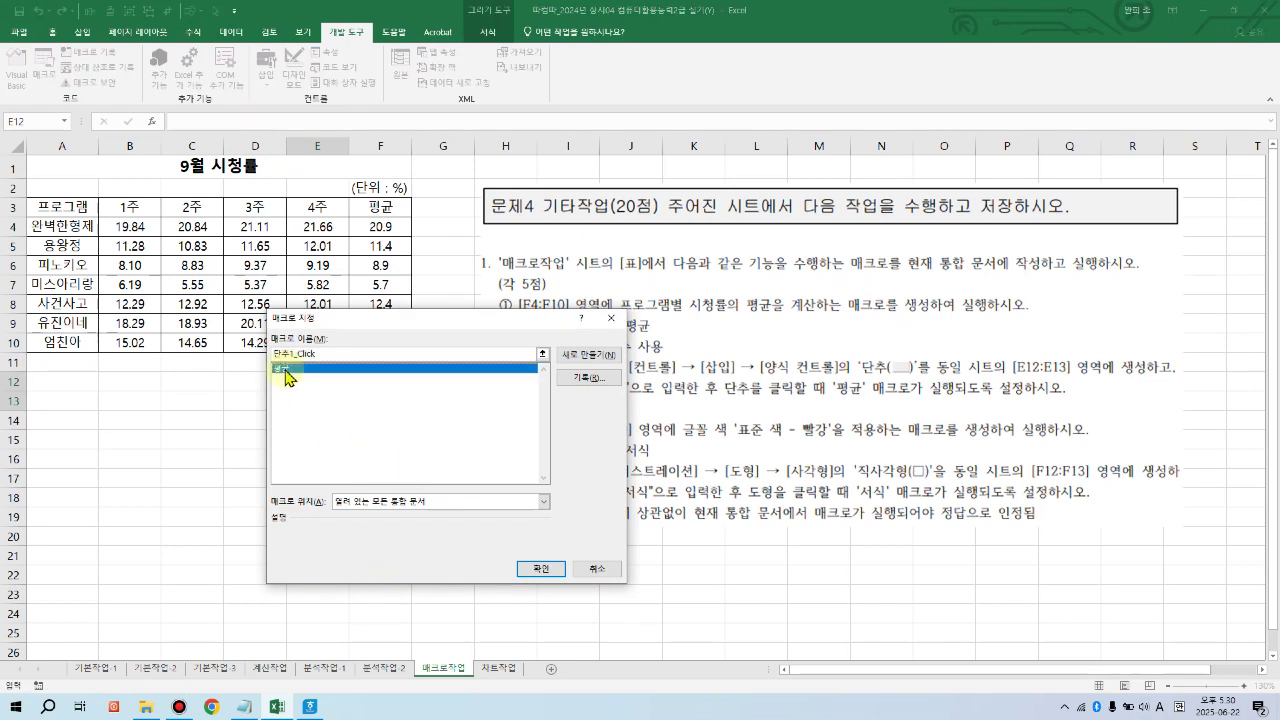
click(536, 569)
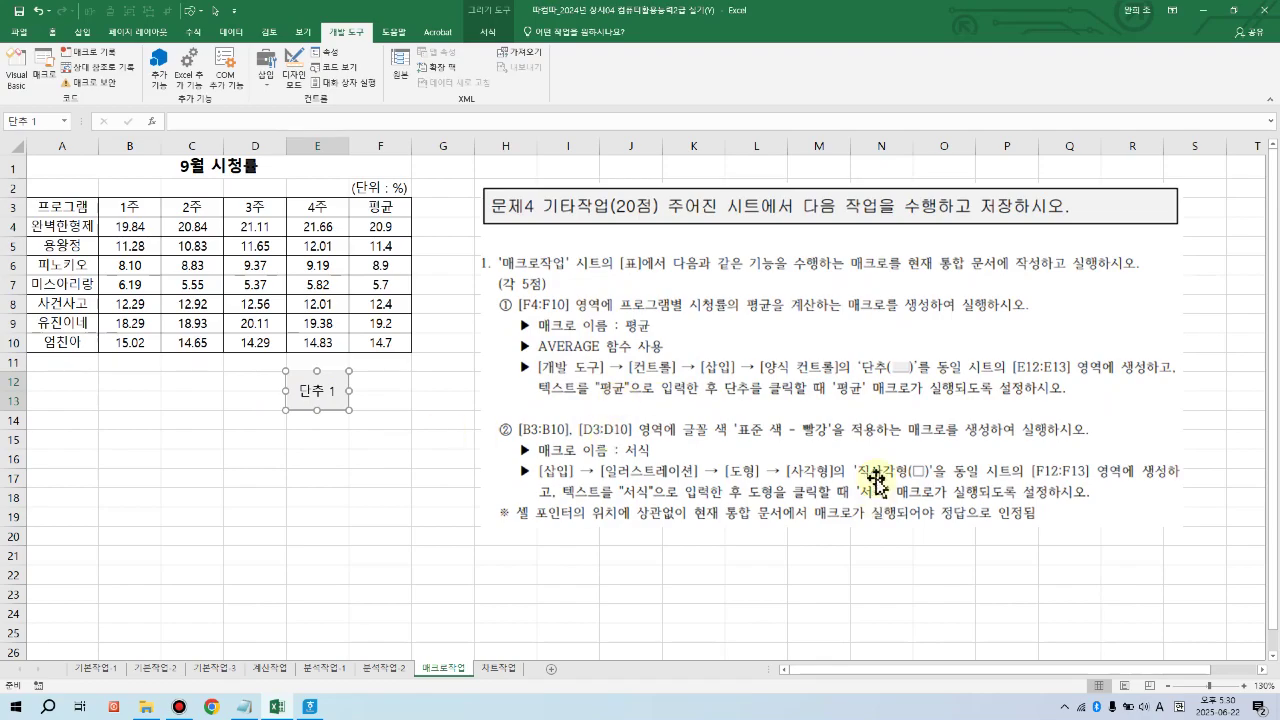
Step: Label the button over E12:E13 평균 and run its macro from the button
text(vu)
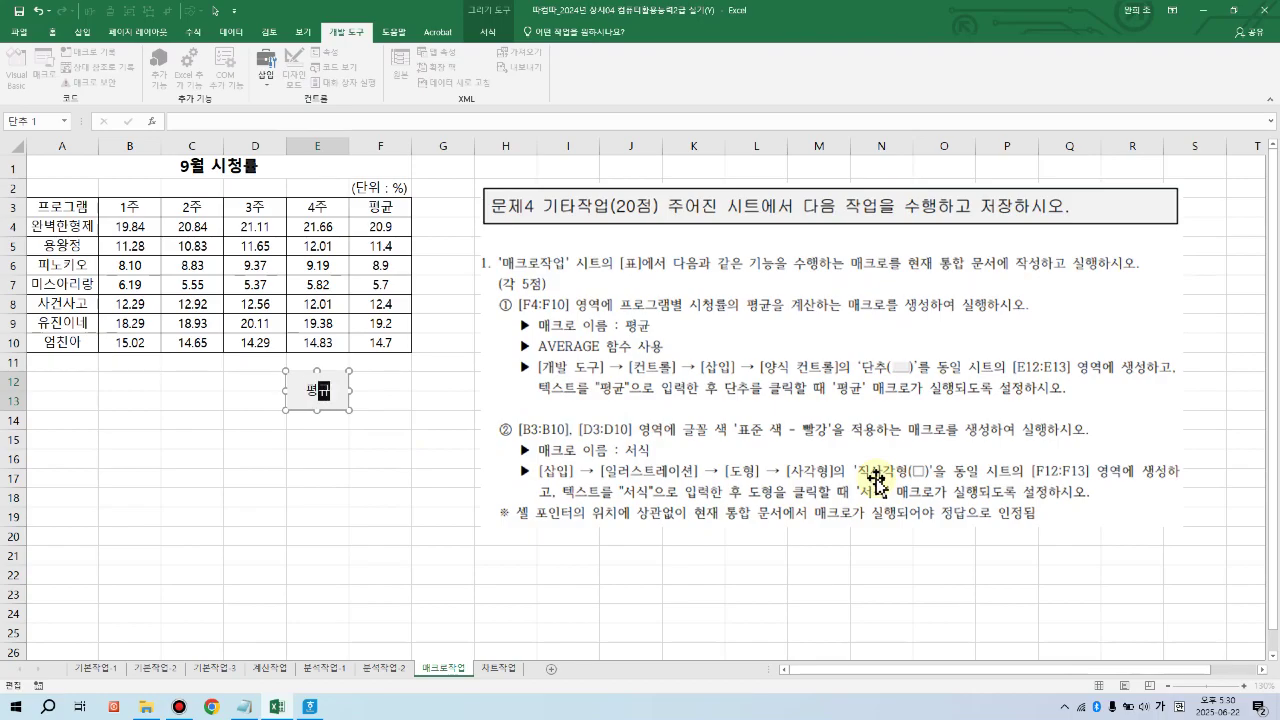
click(395, 375)
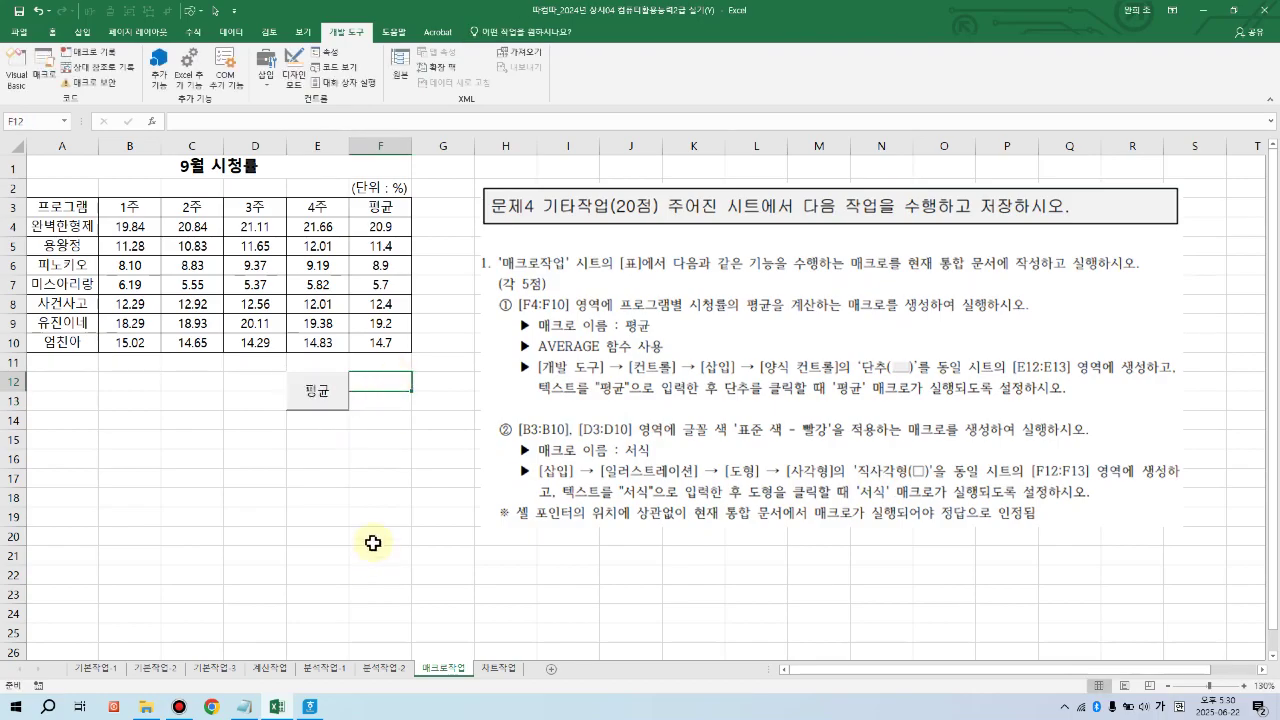
click(326, 400)
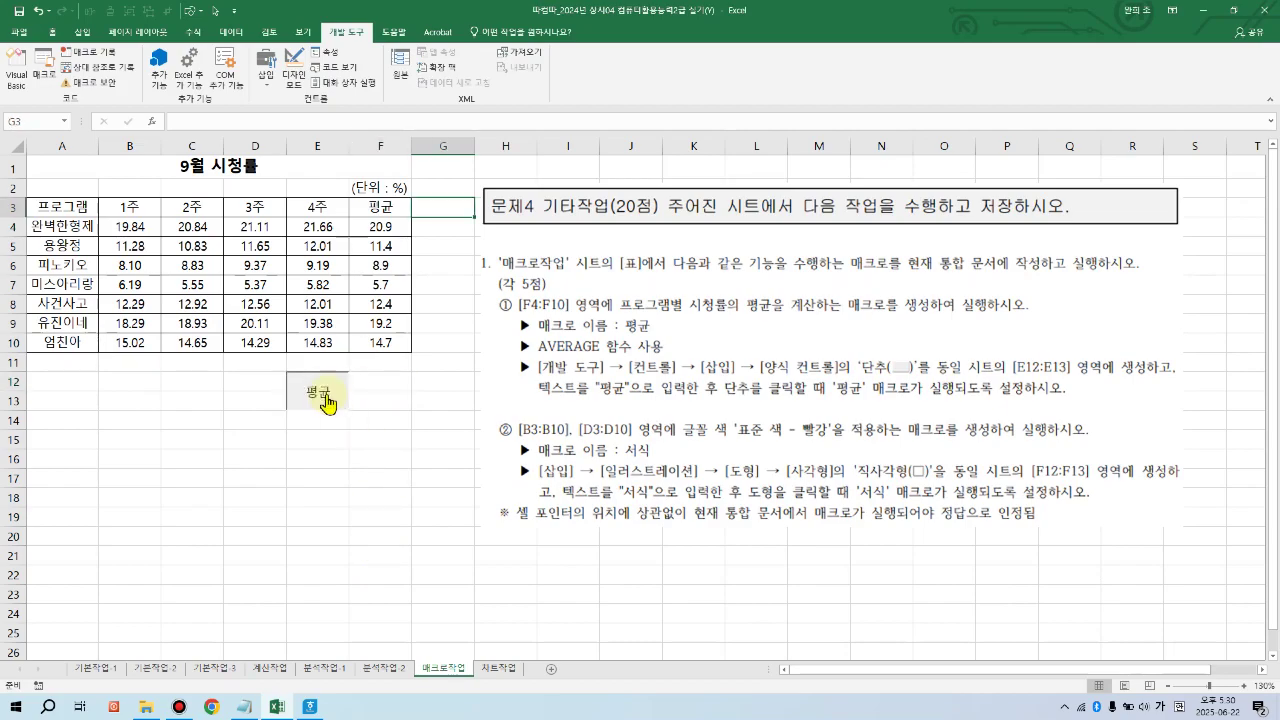
click(414, 385)
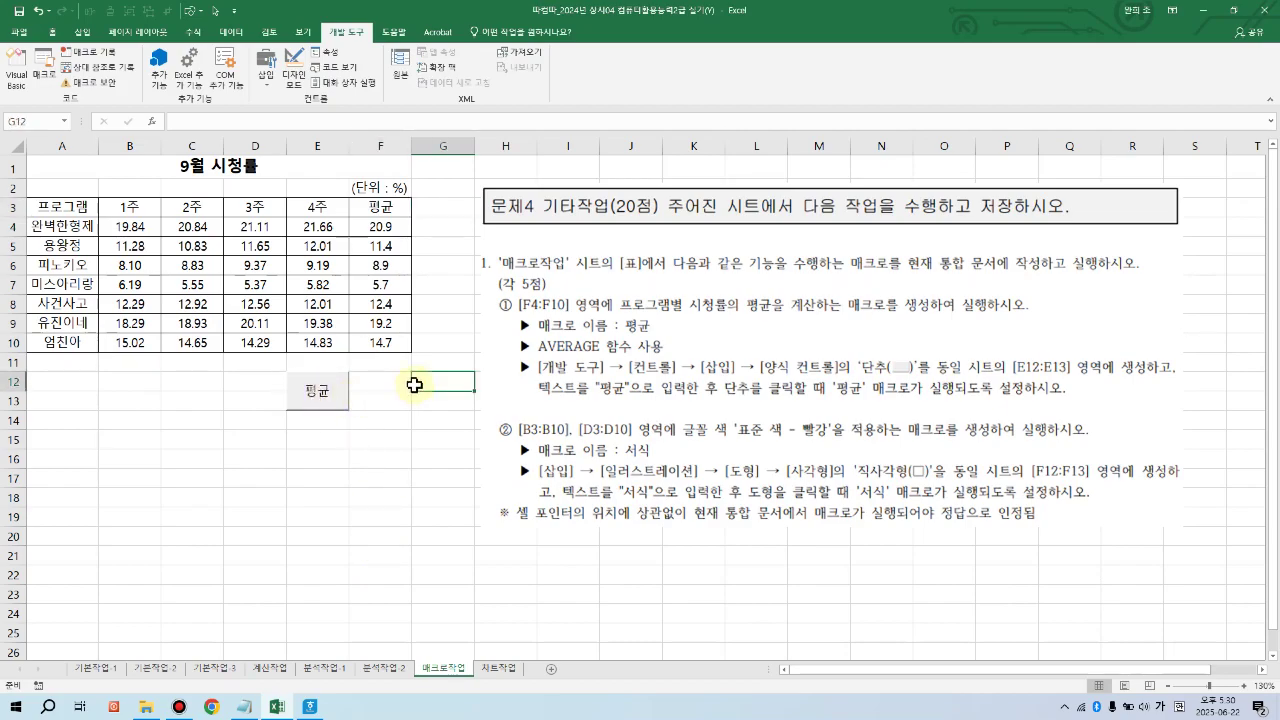
click(434, 210)
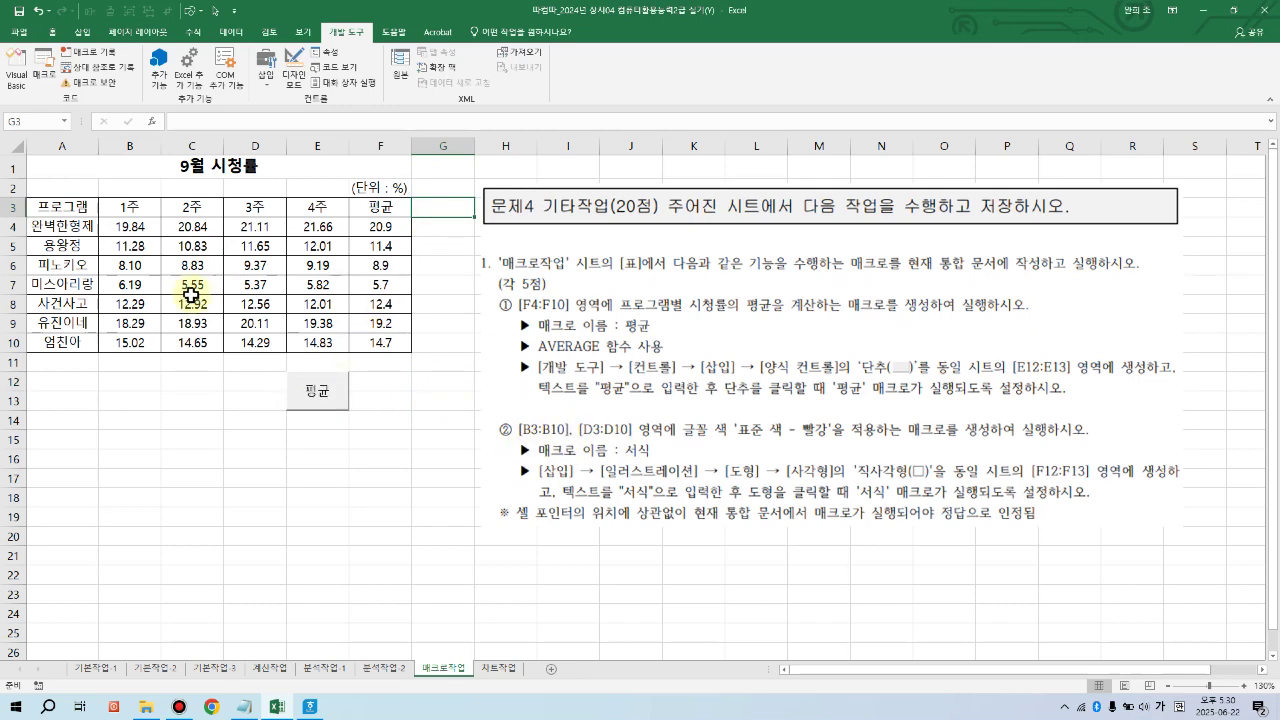
drag(129, 209, 135, 338)
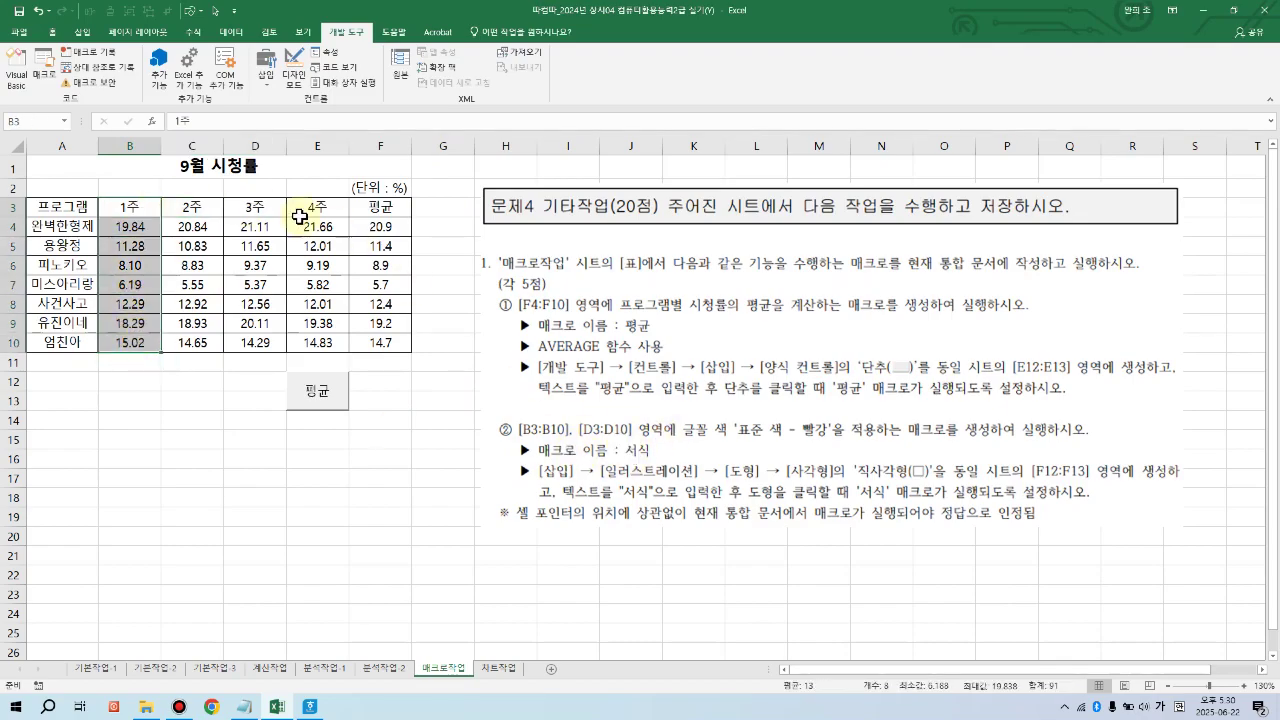
ctrl+drag(266, 207, 274, 345)
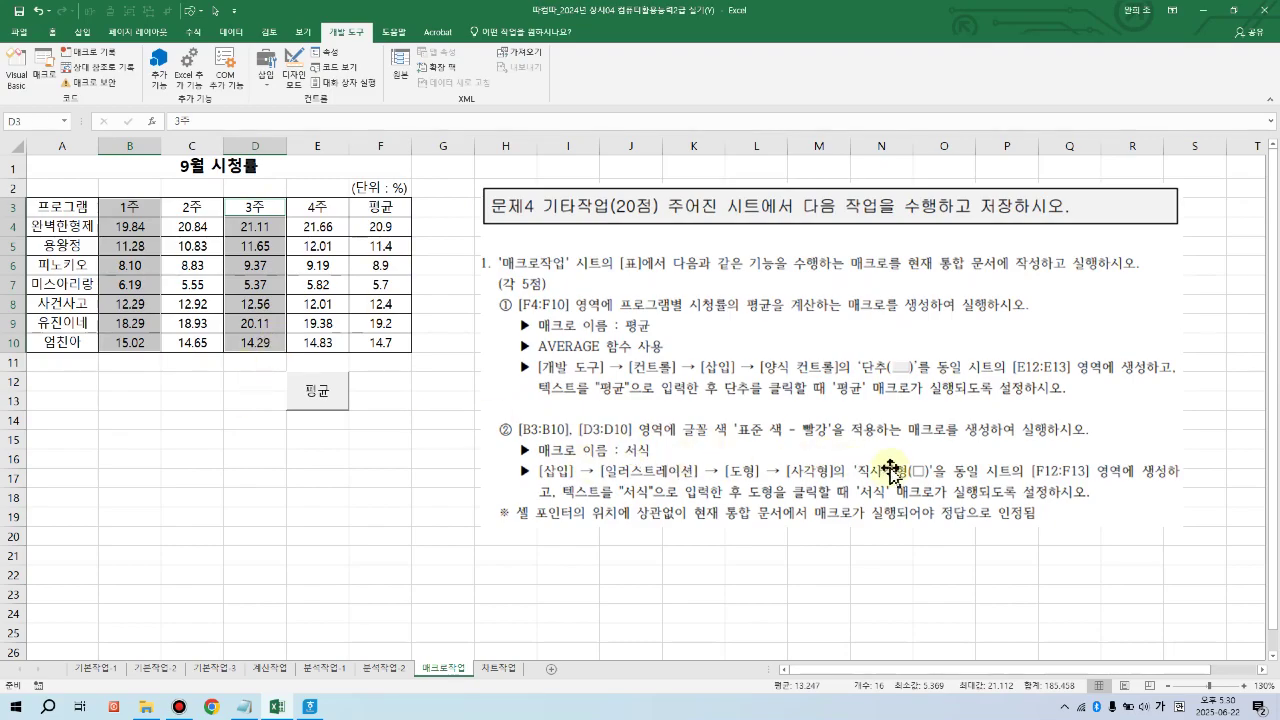
Step: With G3 outside the table selected, start recording a macro named 서식, stored in the current workbook (현재 통합 문서)
click(424, 210)
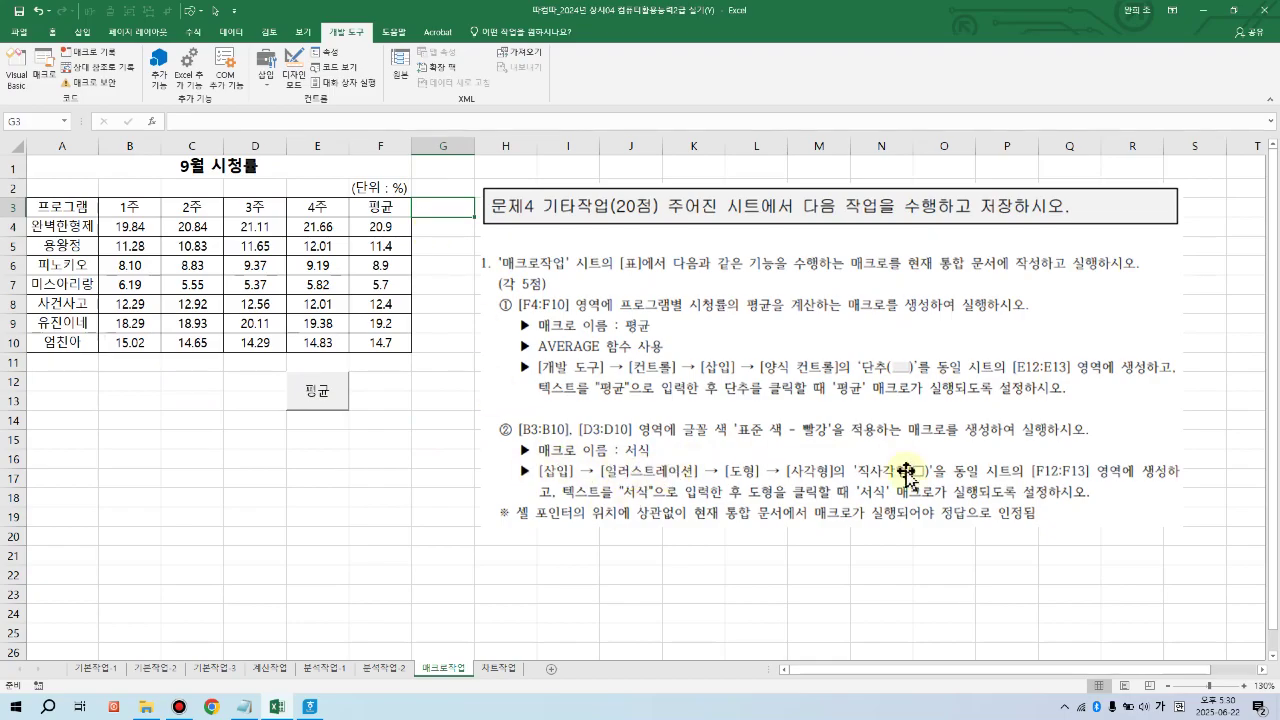
click(99, 53)
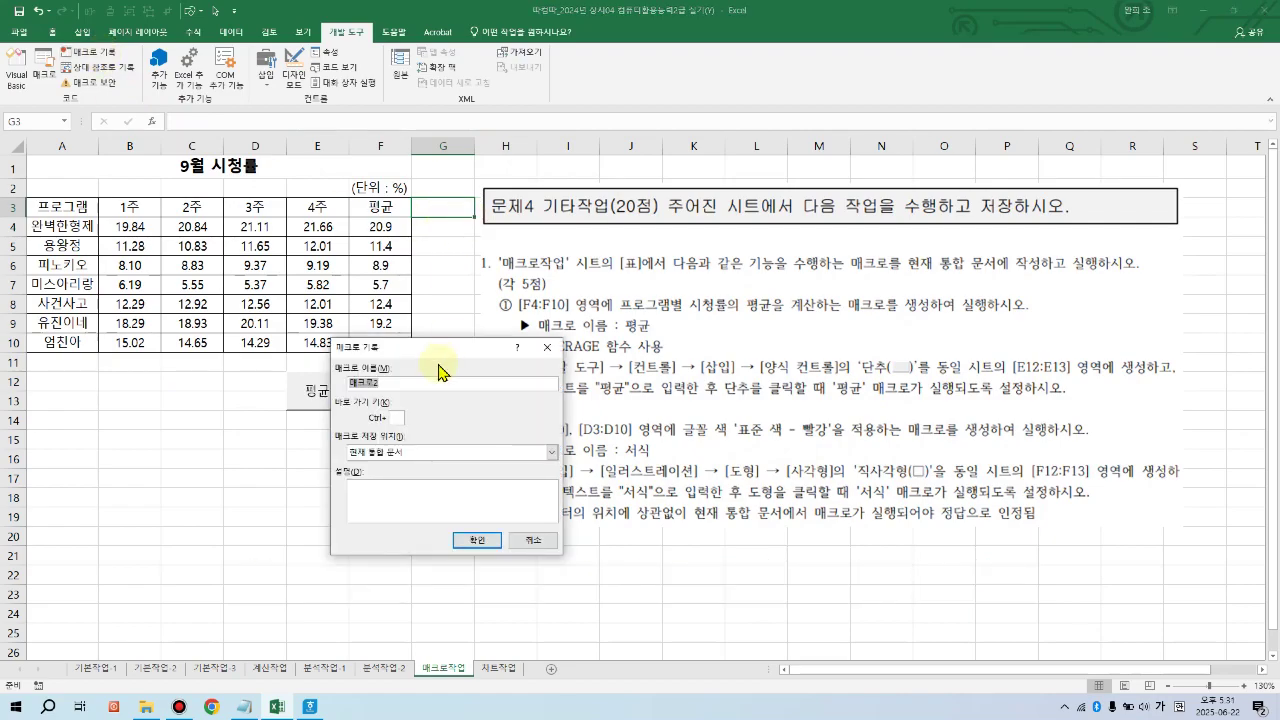
drag(449, 357, 930, 188)
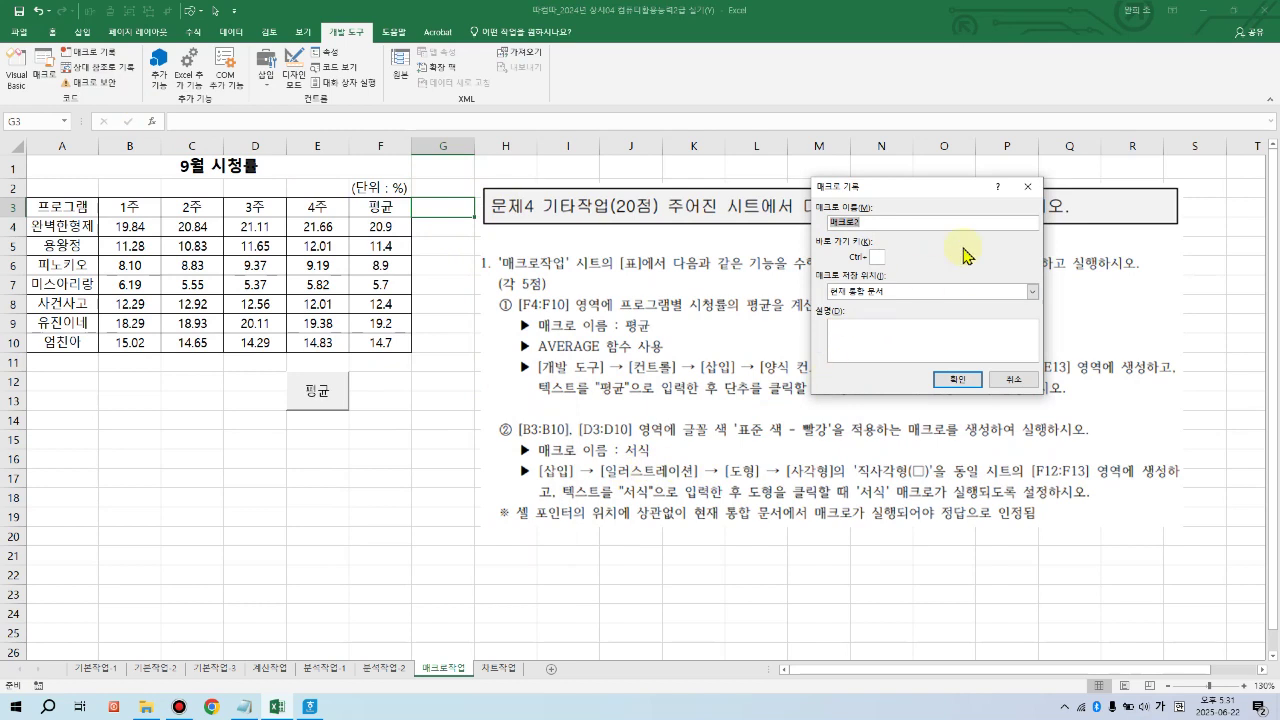
text(서식)
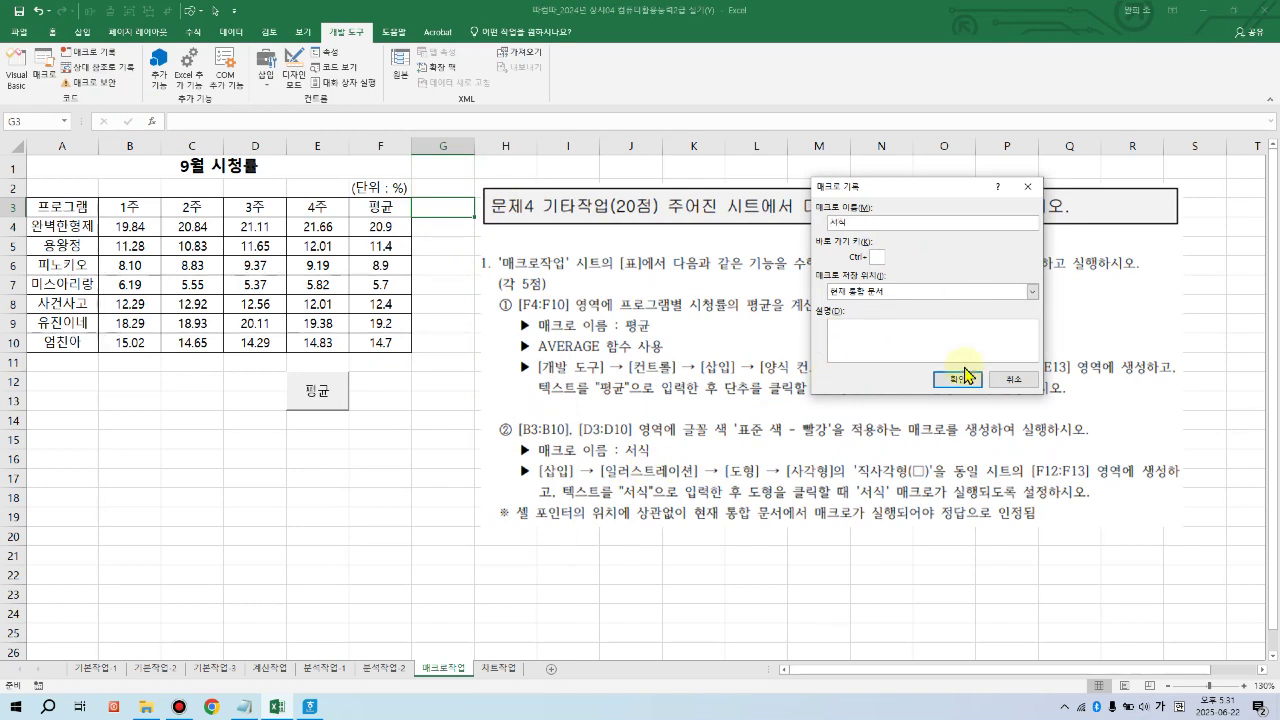
click(962, 380)
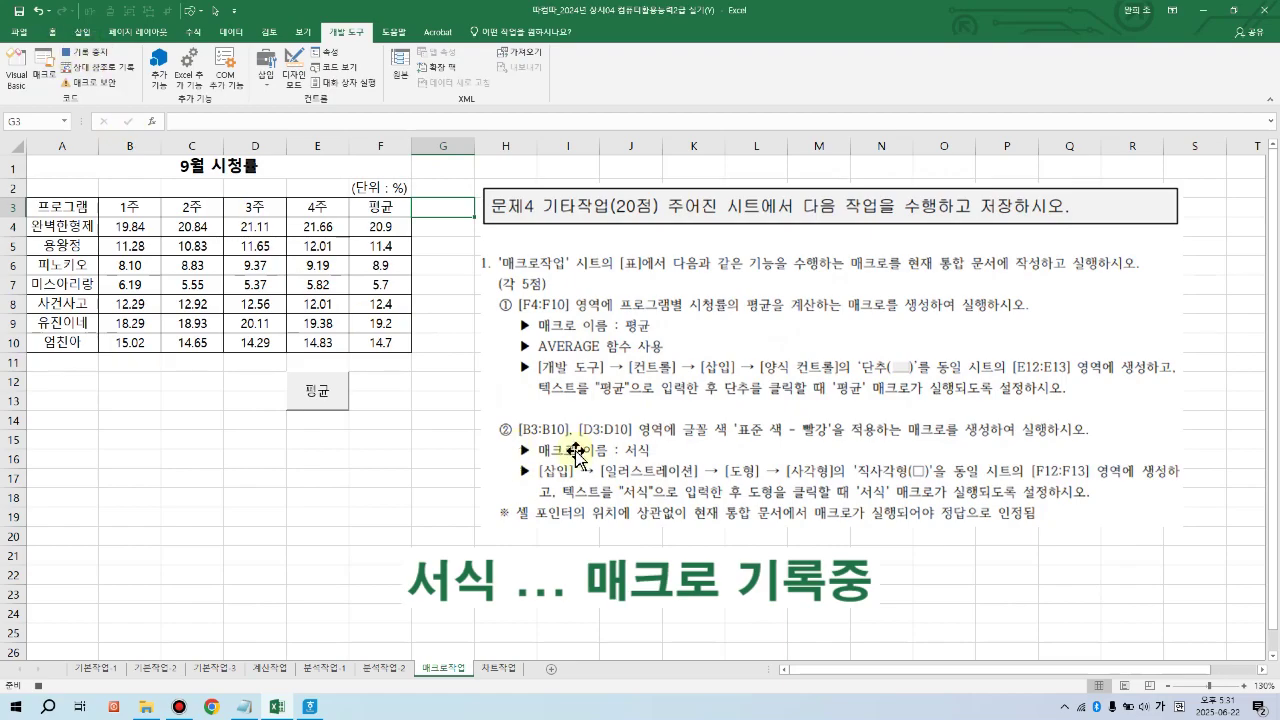
Step: Apply the standard red (표준 색 - 빨강) font color to B3:B10 and D3:D10, deselect at G3 and stop the macro recording
drag(129, 206, 129, 342)
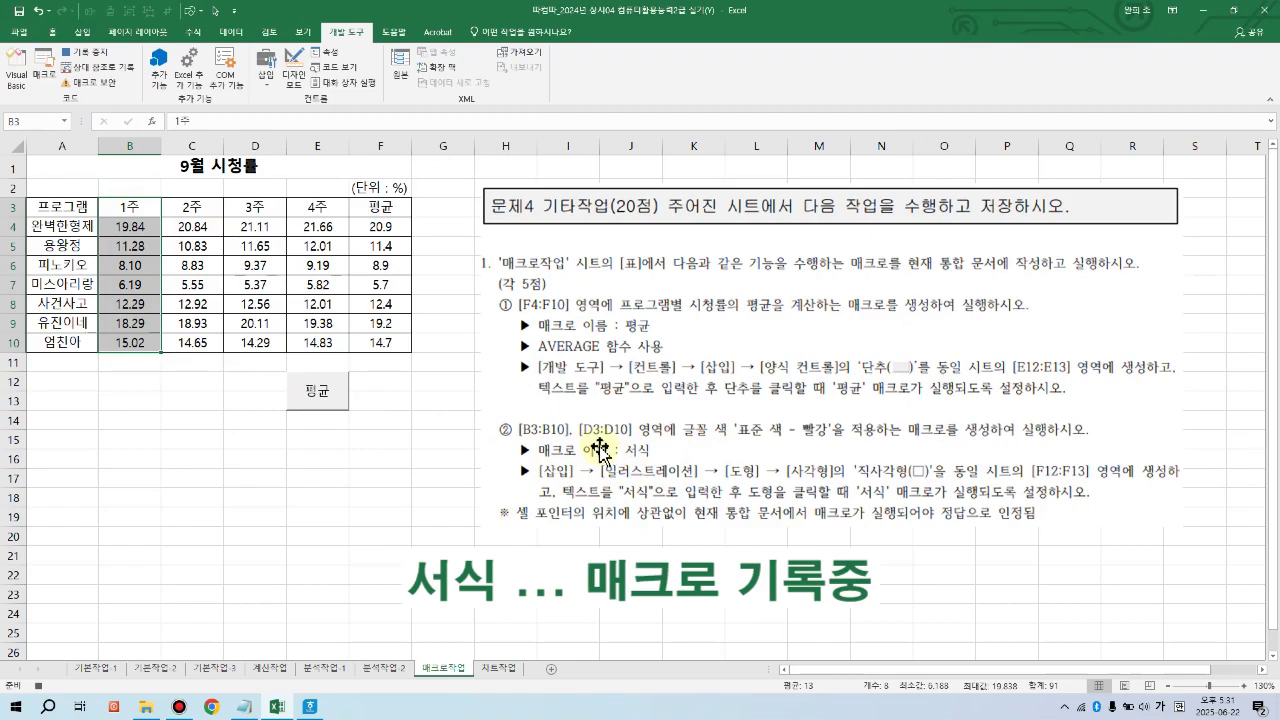
ctrl+click(269, 206)
drag(269, 206, 260, 340)
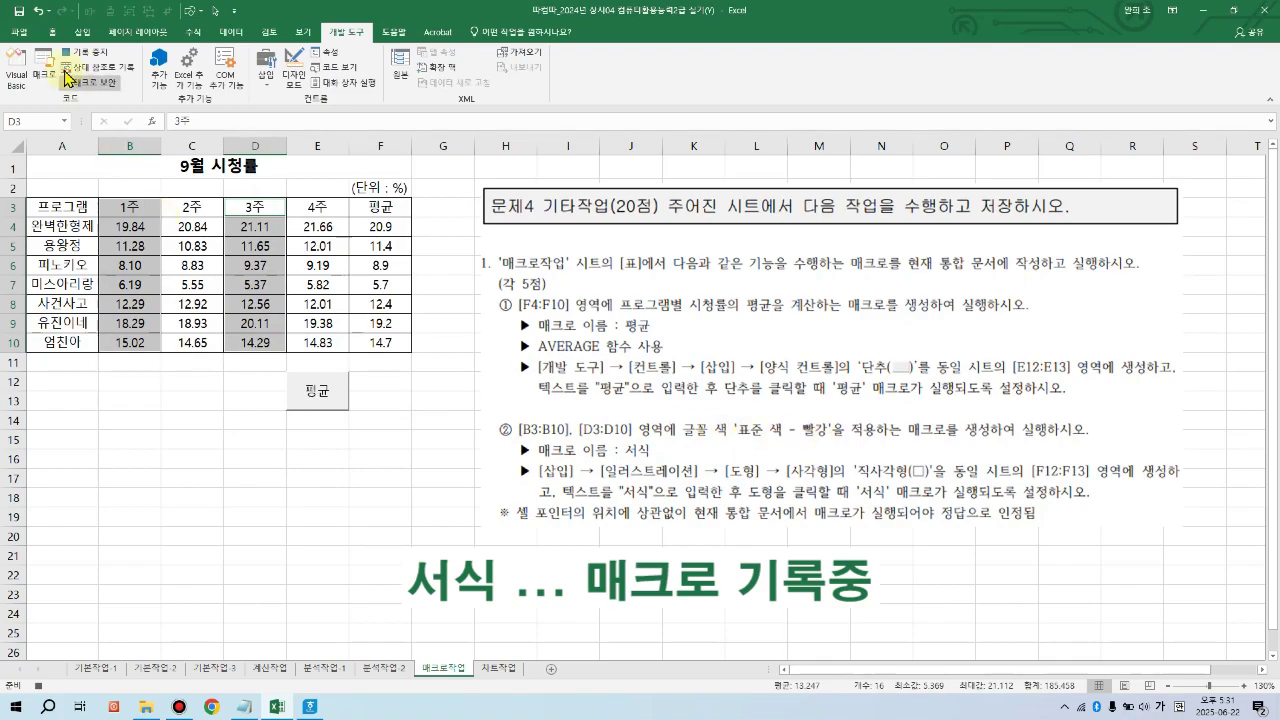
click(50, 36)
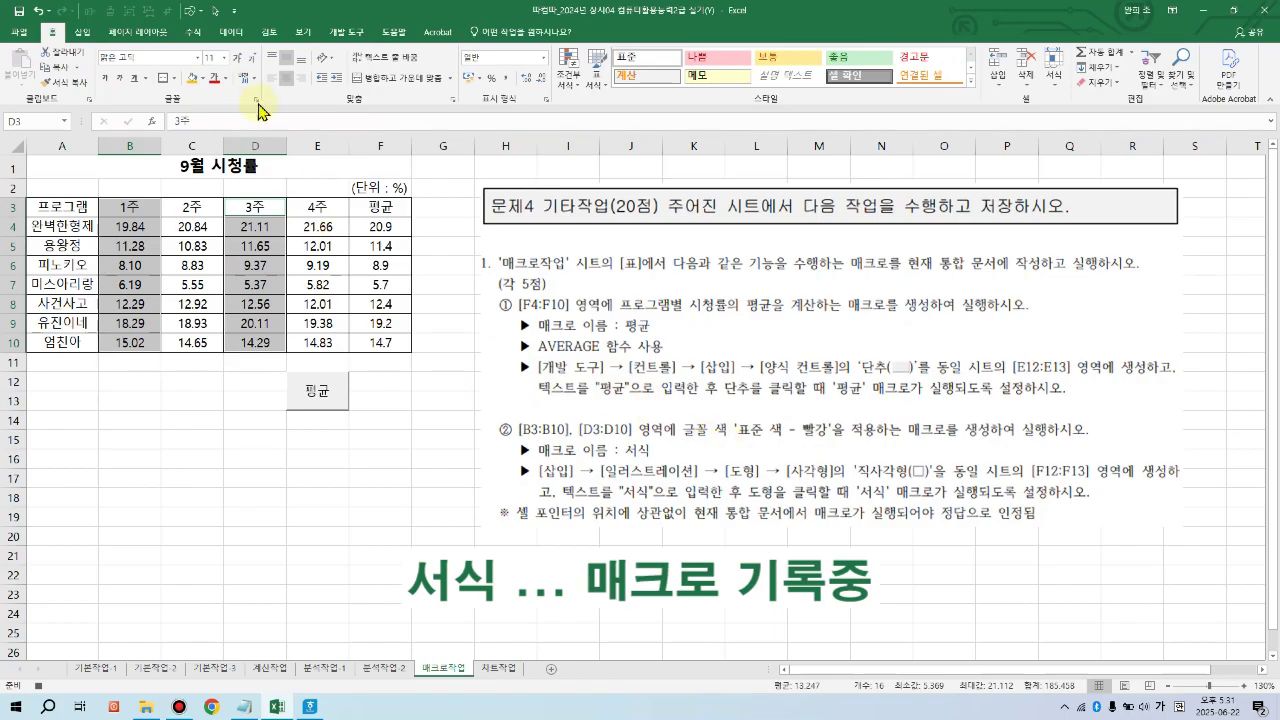
click(228, 77)
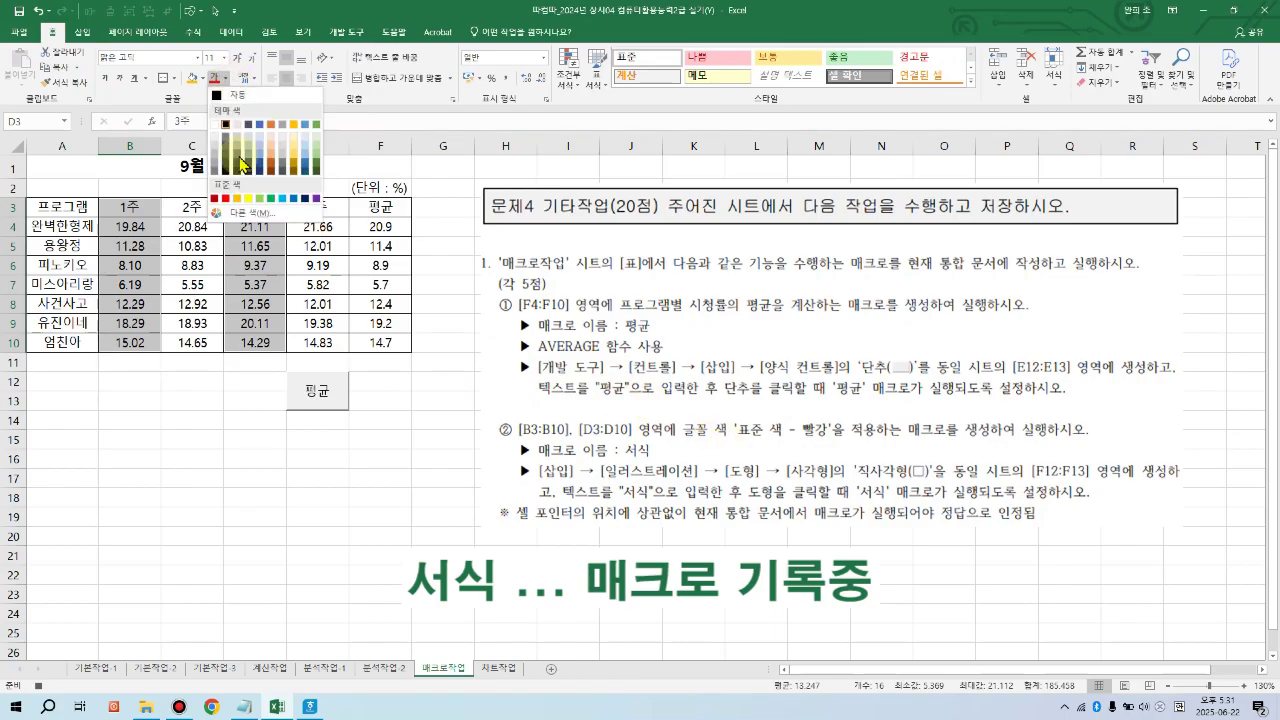
click(226, 199)
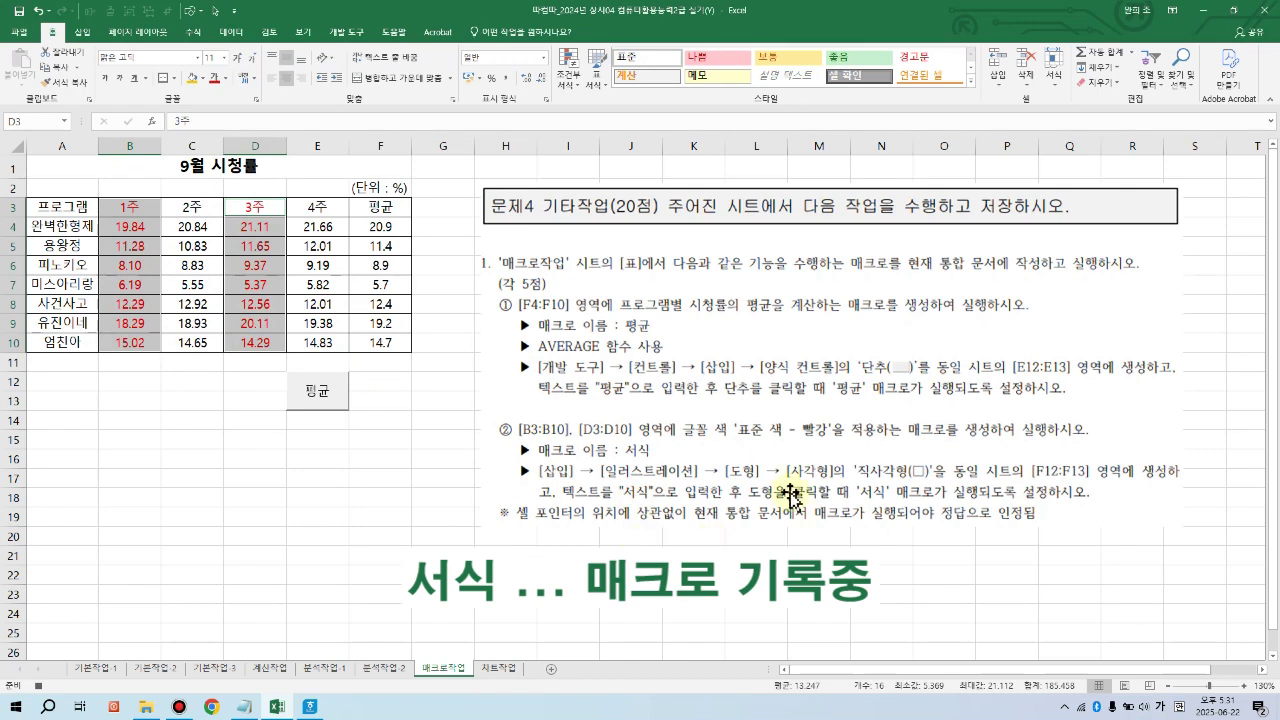
click(431, 209)
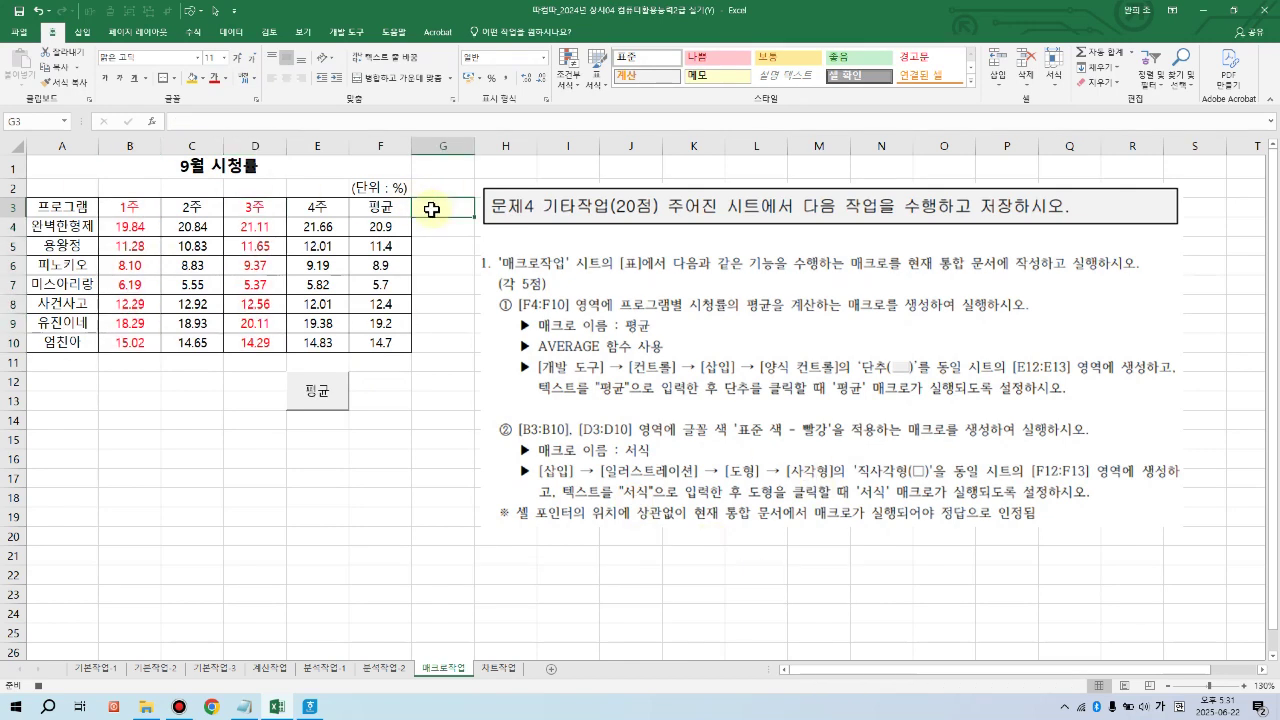
click(347, 32)
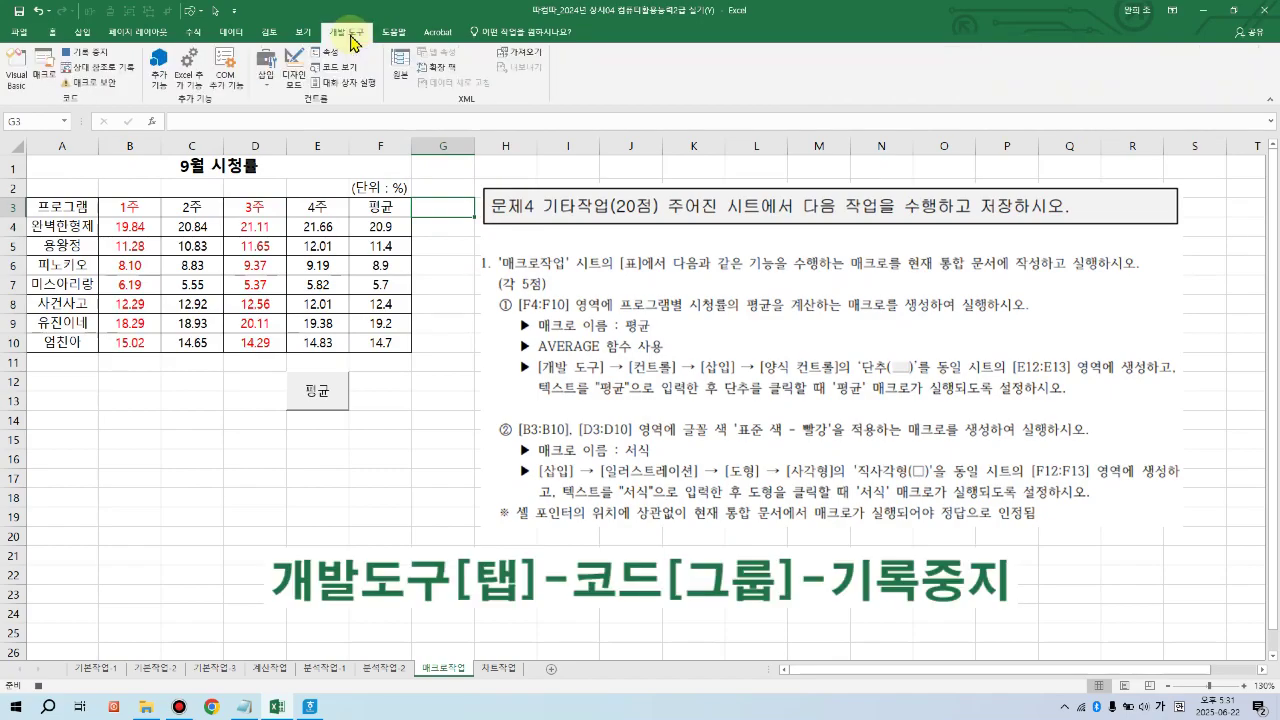
click(97, 58)
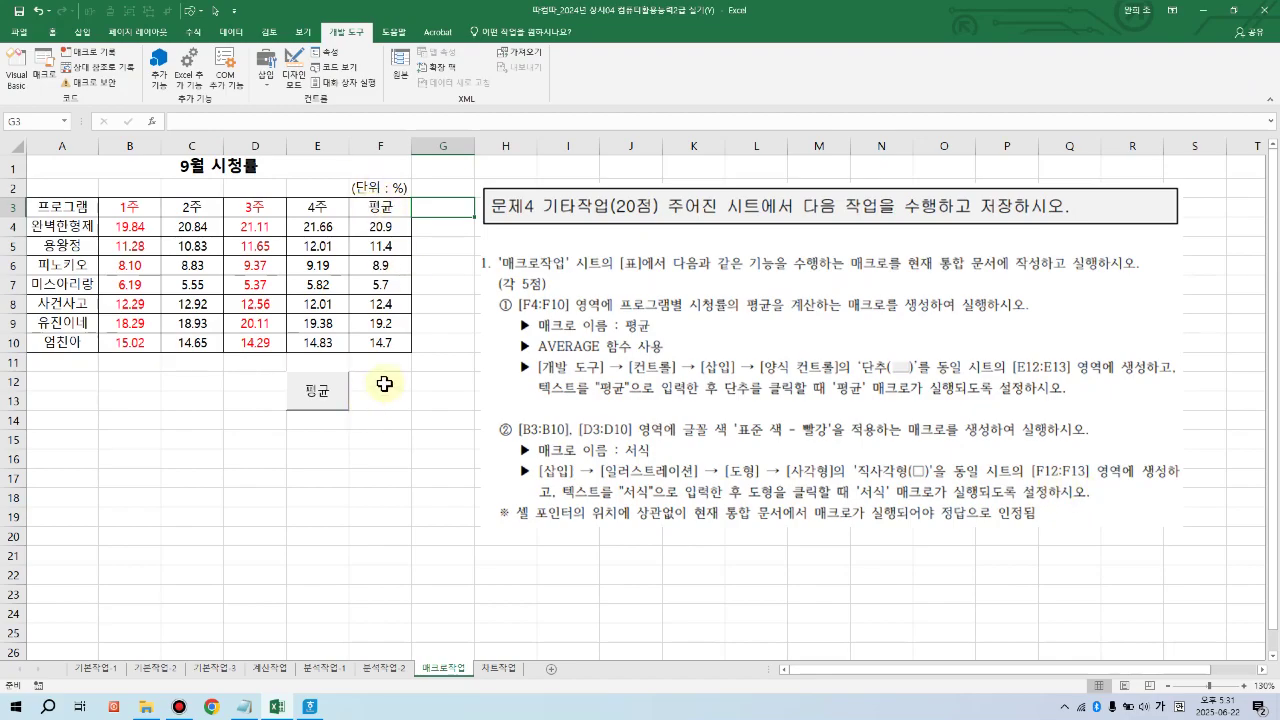
Step: Draw a rectangle shape (직사각형) covering F12:F13 and enter the text 서식 in it
drag(380, 382, 389, 402)
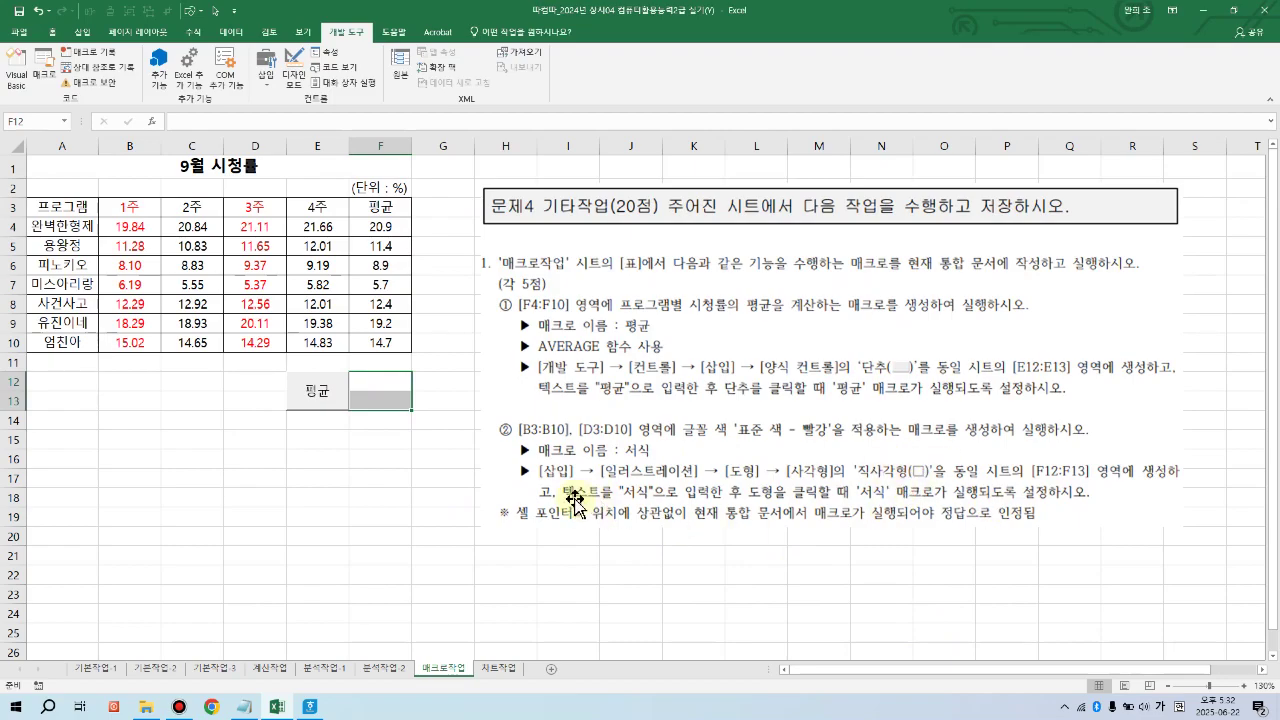
click(82, 32)
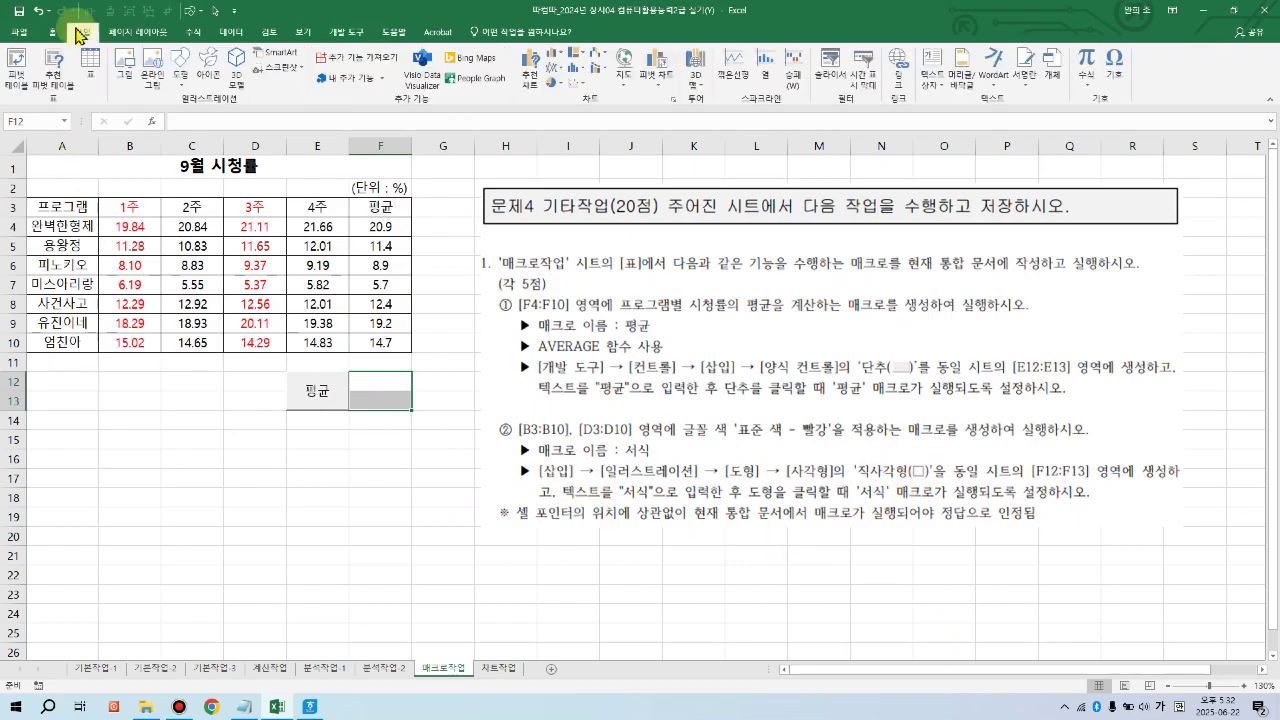
click(180, 66)
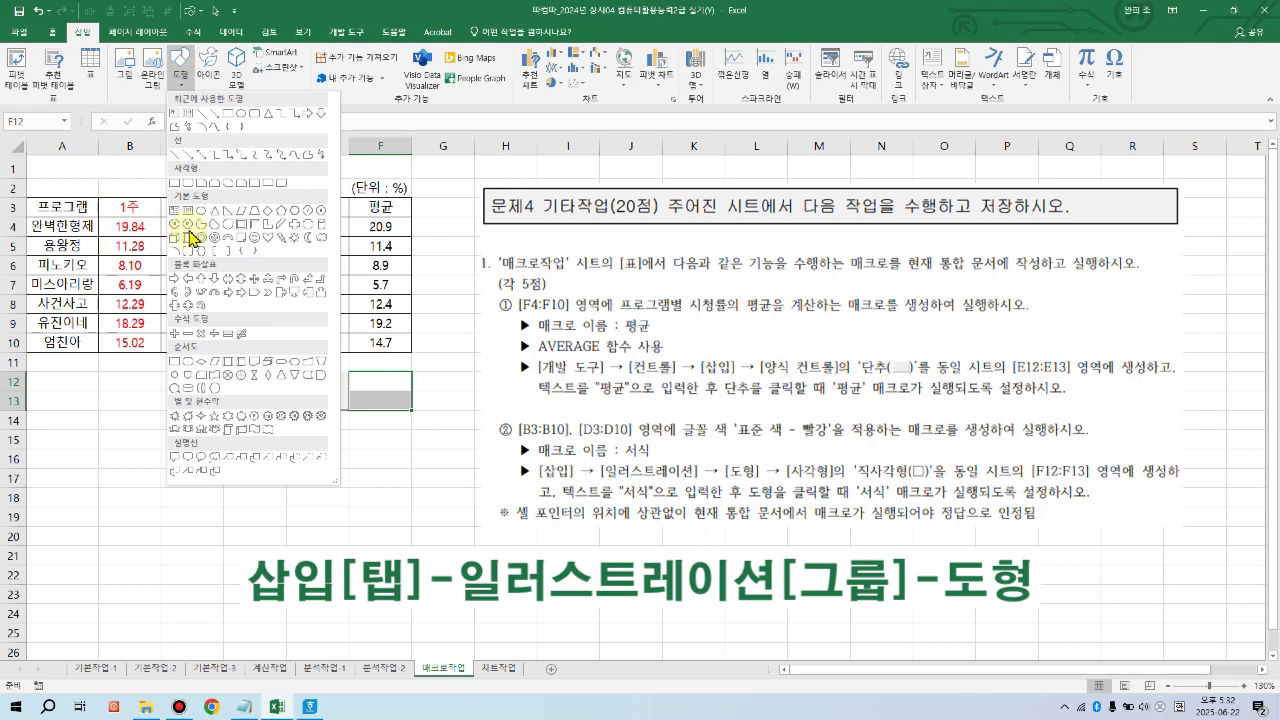
click(176, 184)
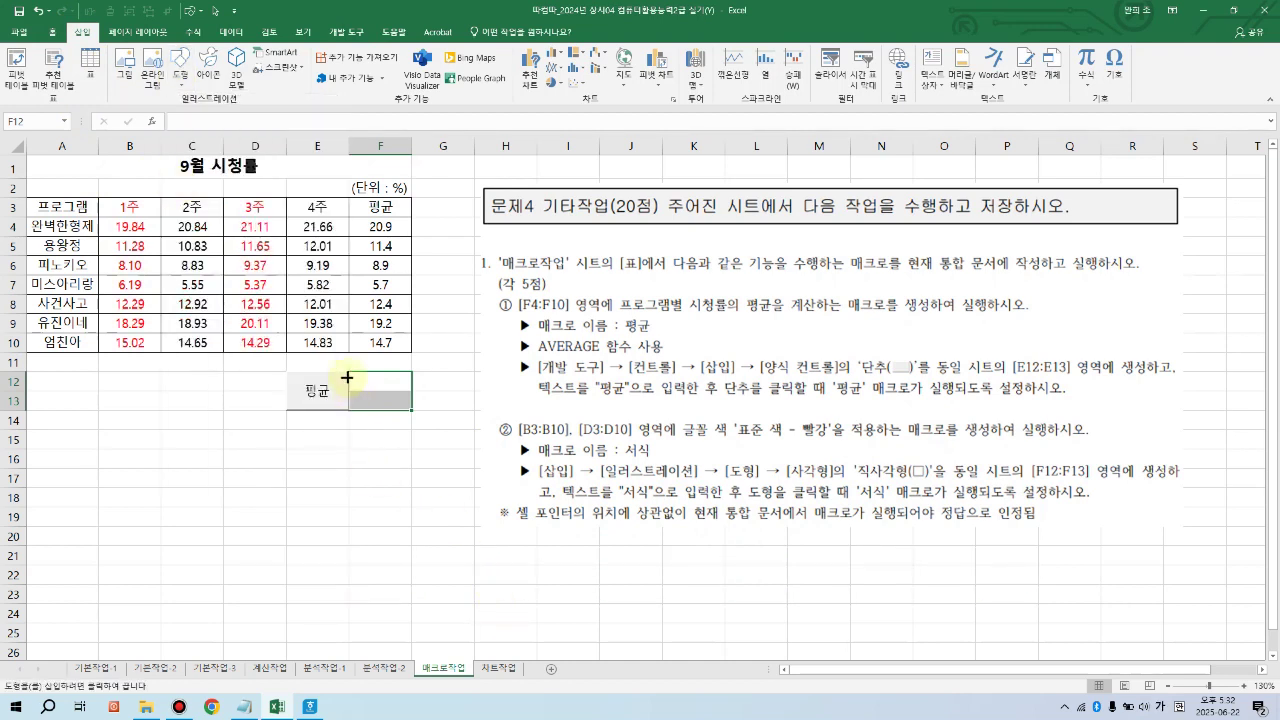
drag(348, 371, 396, 403)
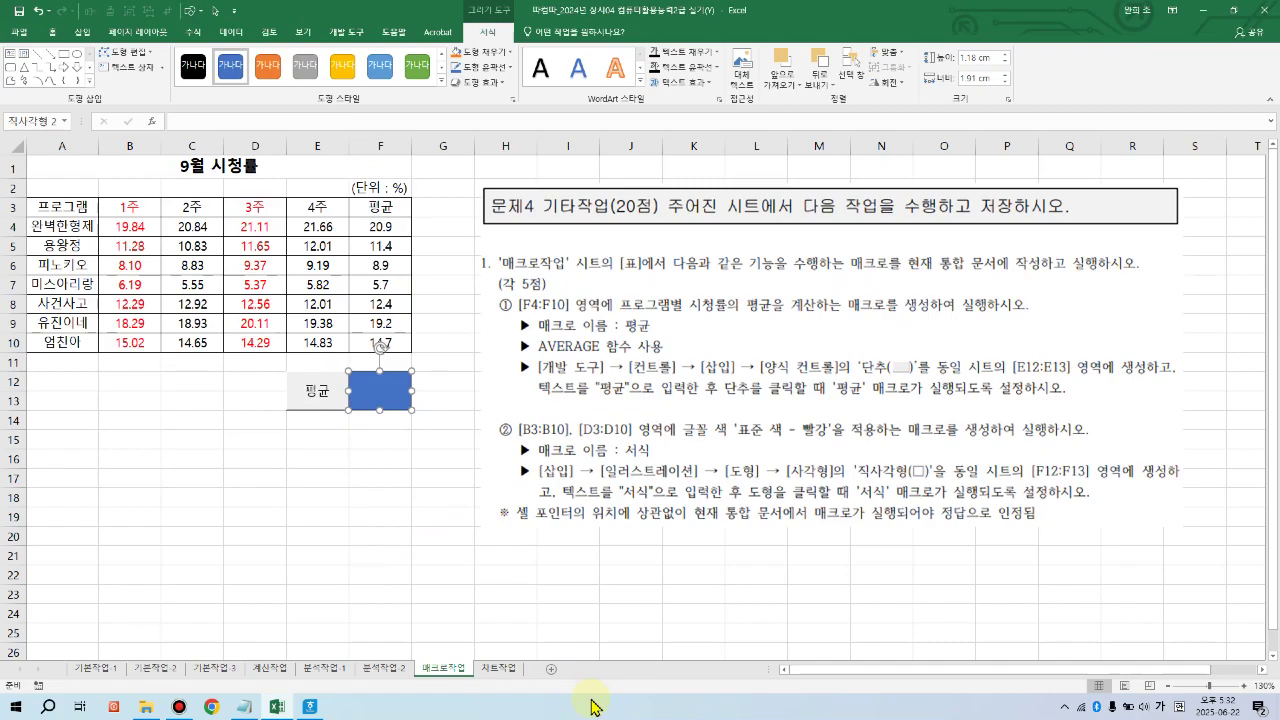
text(서식)
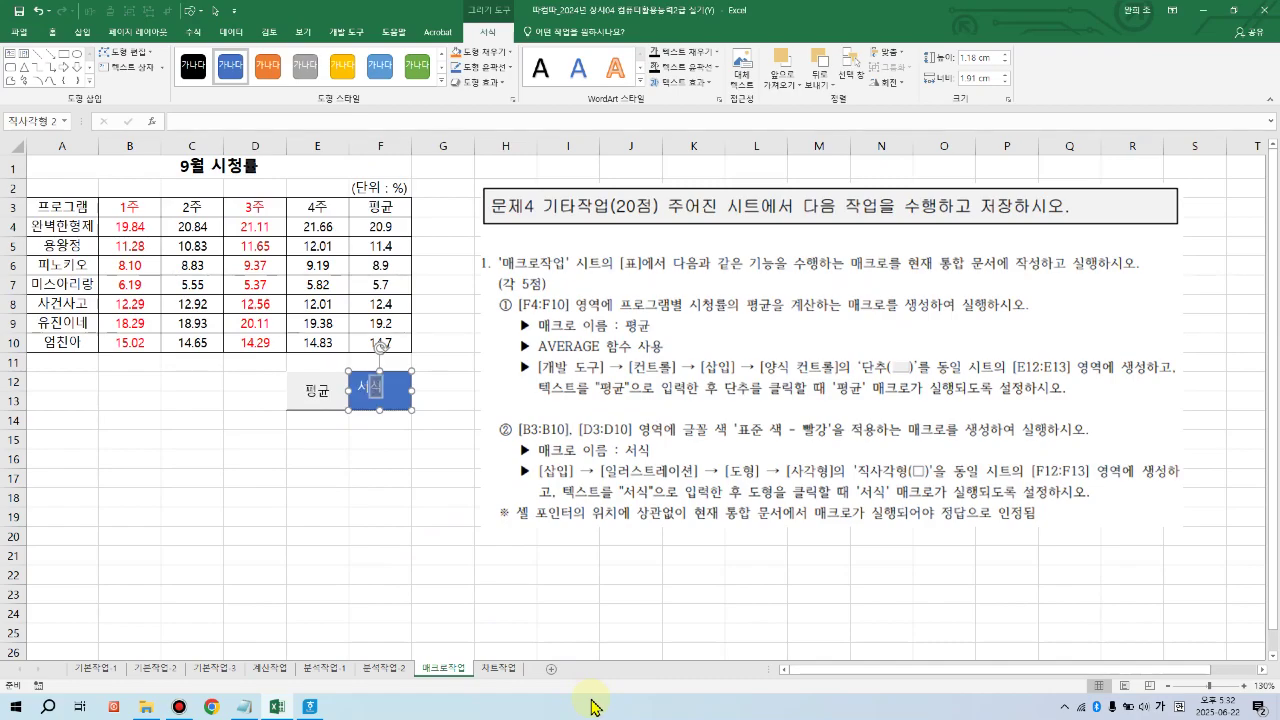
Step: Assign the macro 서식 to the rectangle over F12:F13
right_click(411, 404)
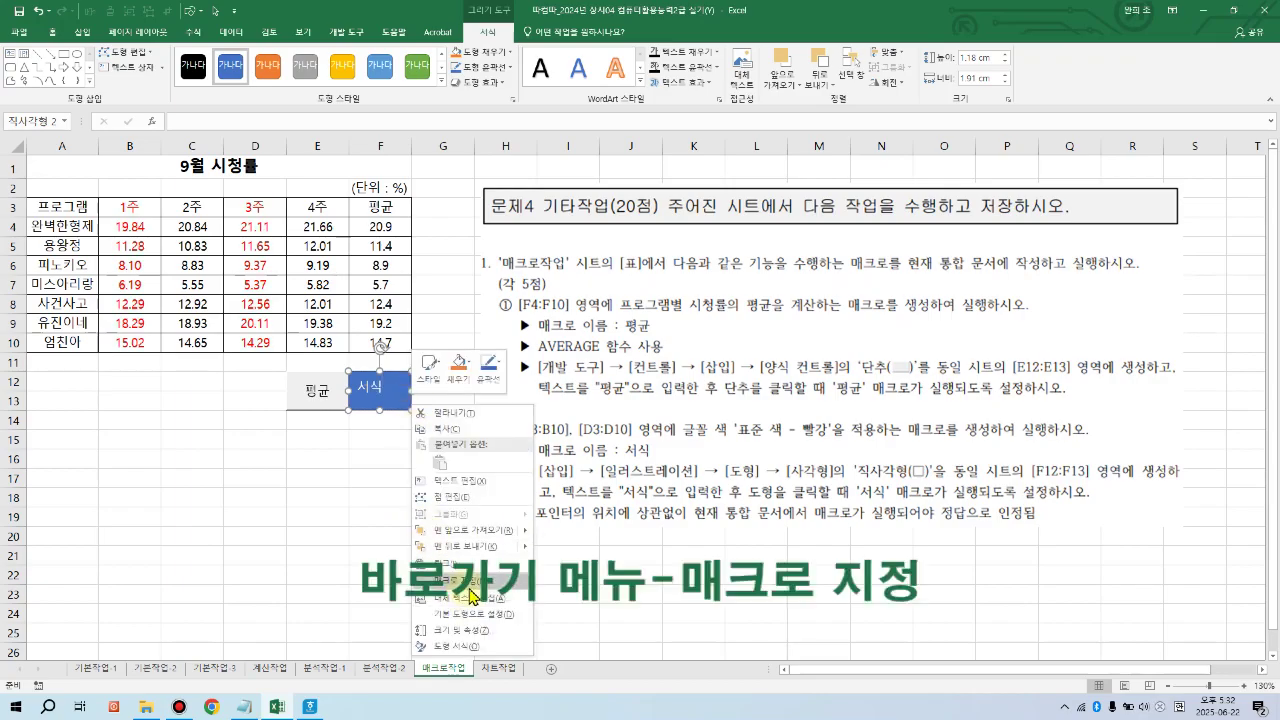
click(465, 582)
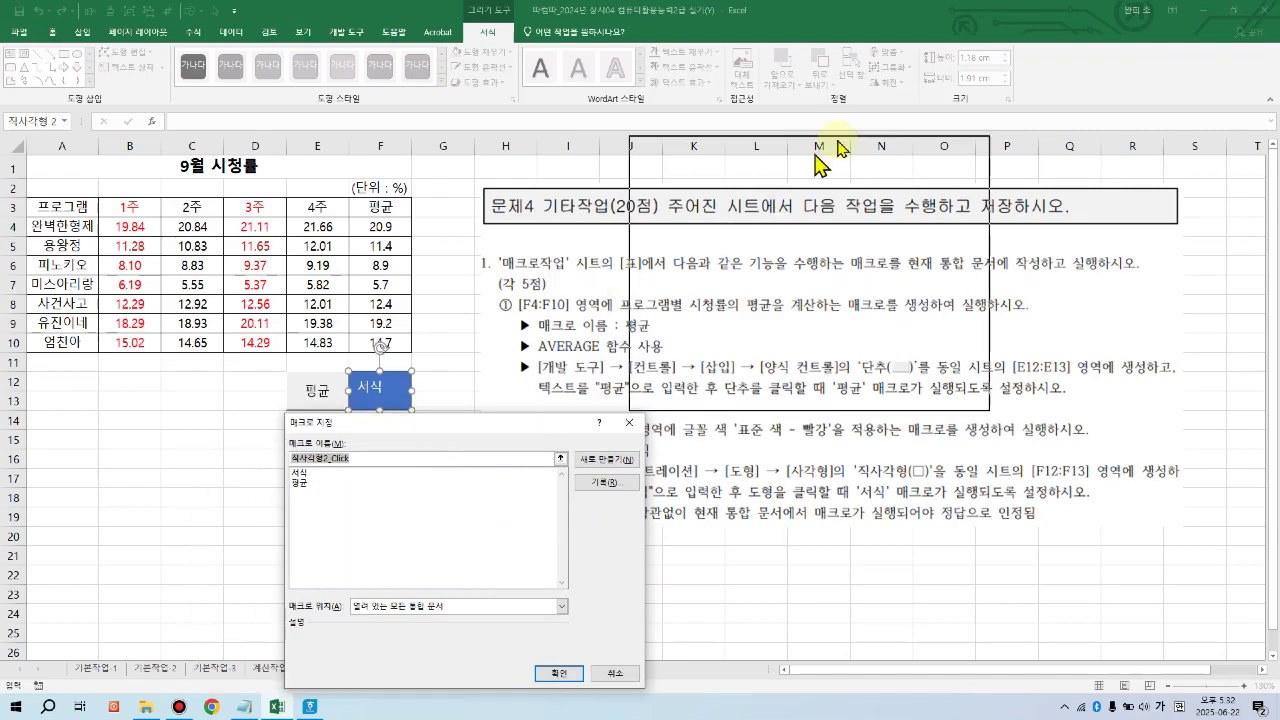
drag(926, 97, 926, 97)
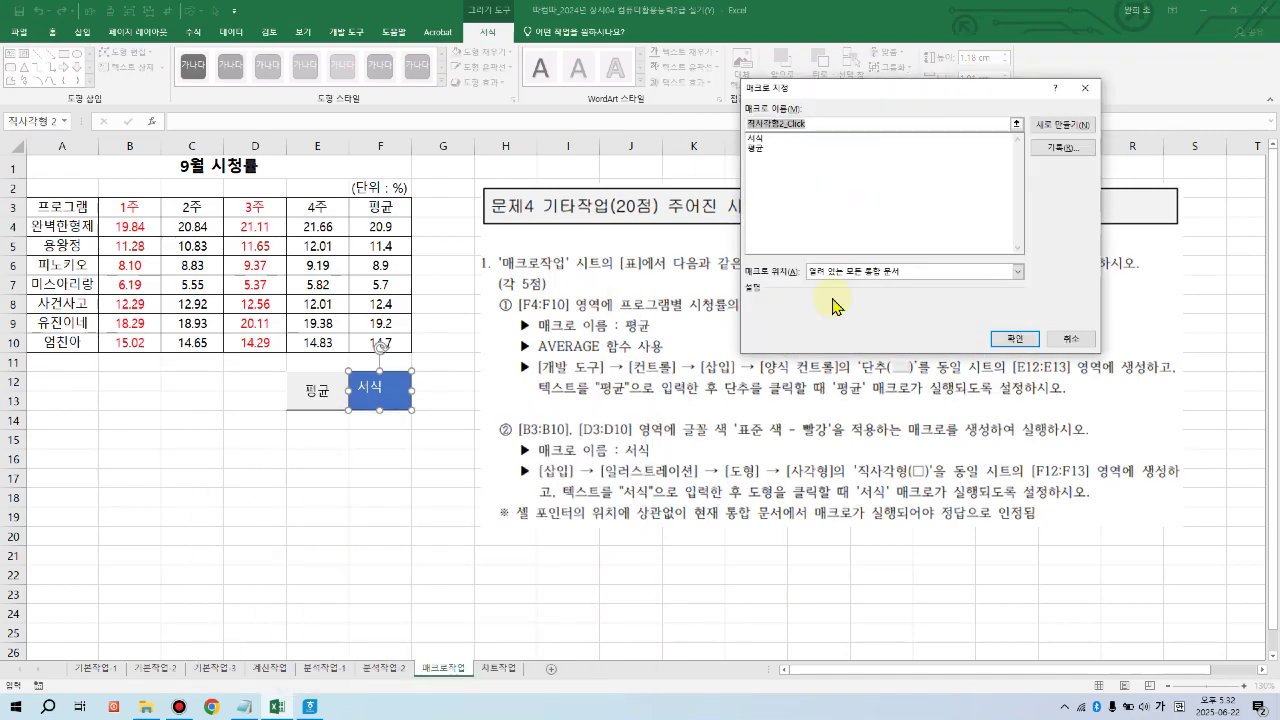
click(762, 139)
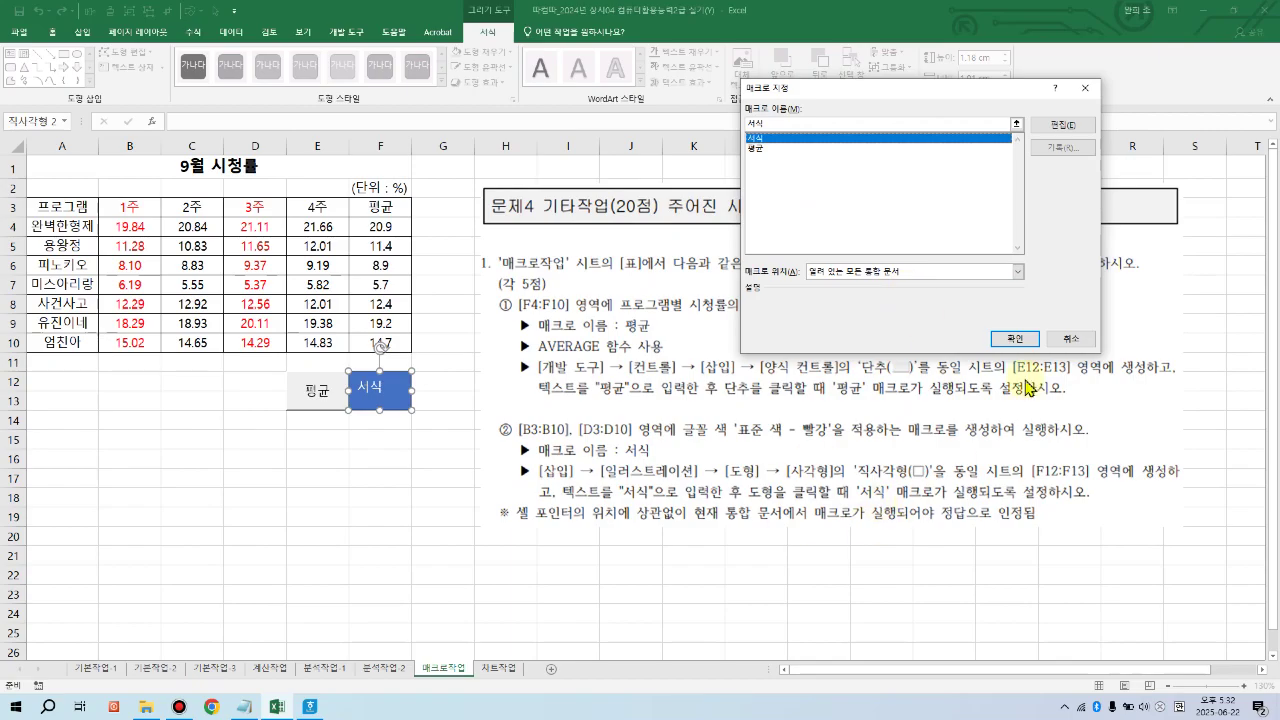
click(1014, 338)
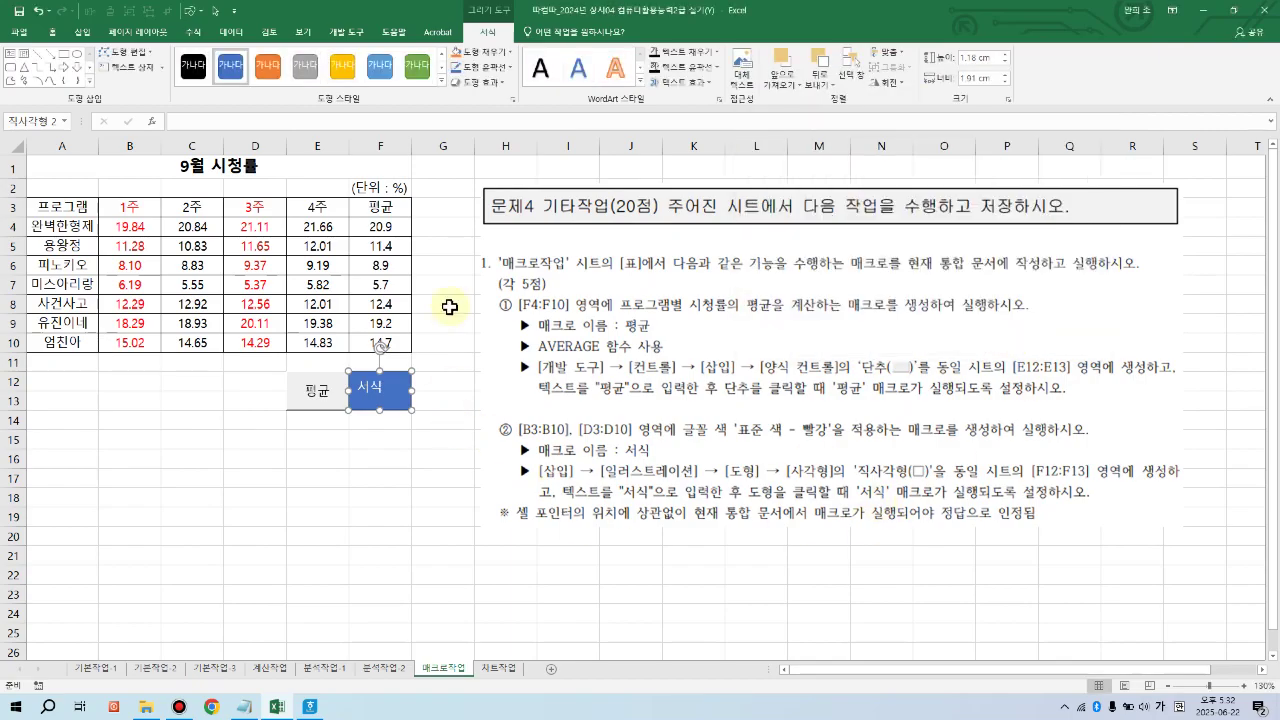
Step: Run the 서식 and 평균 macros from the rectangle and the button, finishing with G6 outside the table selected
click(449, 307)
click(392, 405)
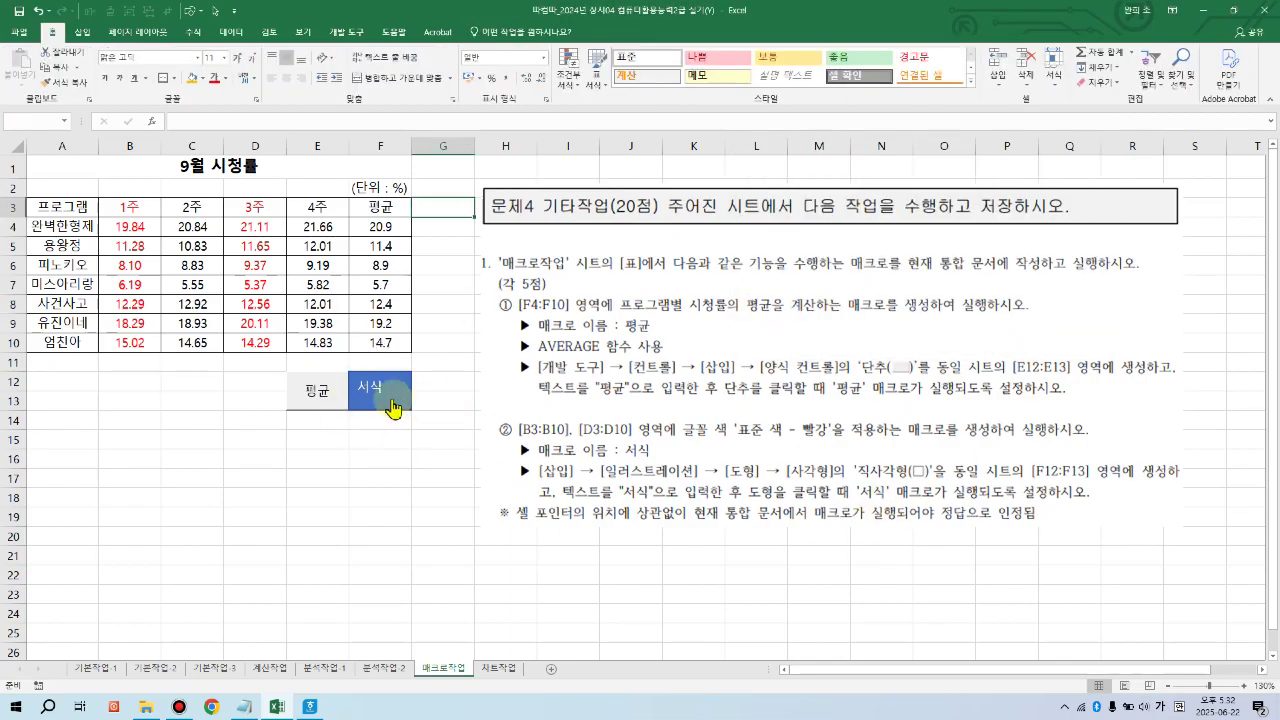
click(316, 403)
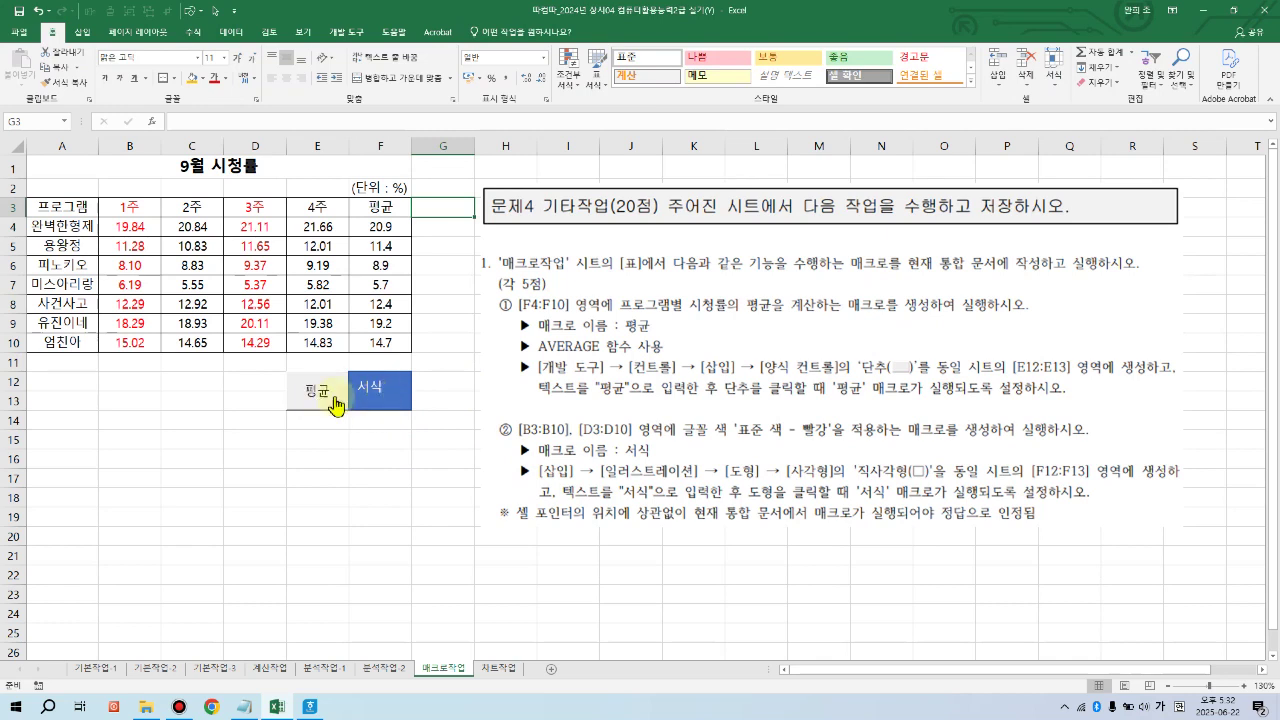
click(326, 401)
click(374, 400)
click(306, 399)
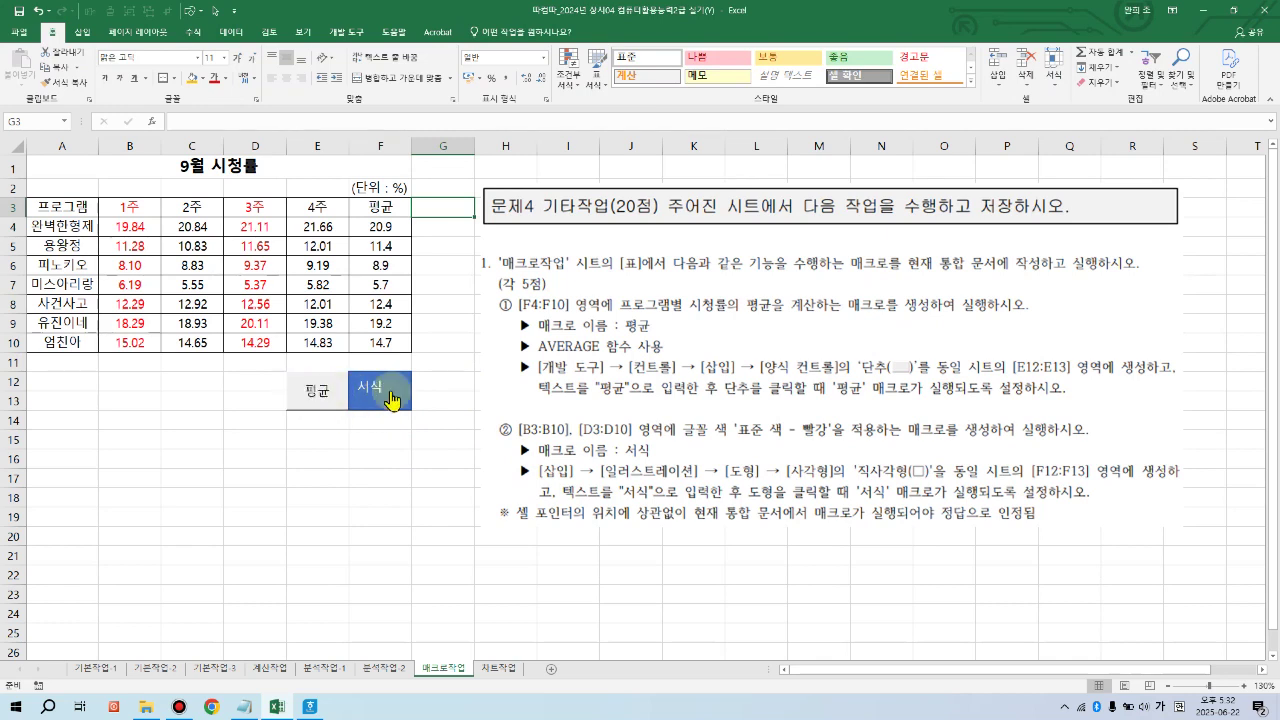
click(392, 400)
click(443, 263)
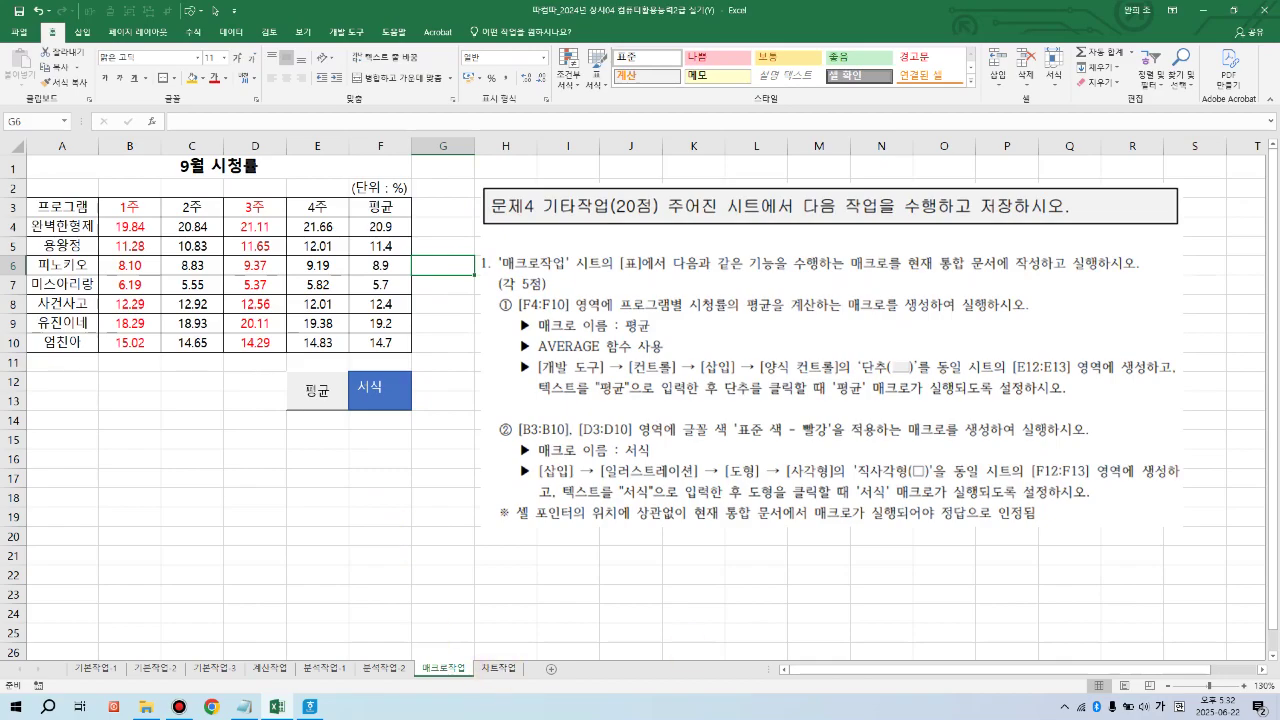
Step: On the 차트작업 sheet, delete the 분당지역 series from the line chart
click(513, 668)
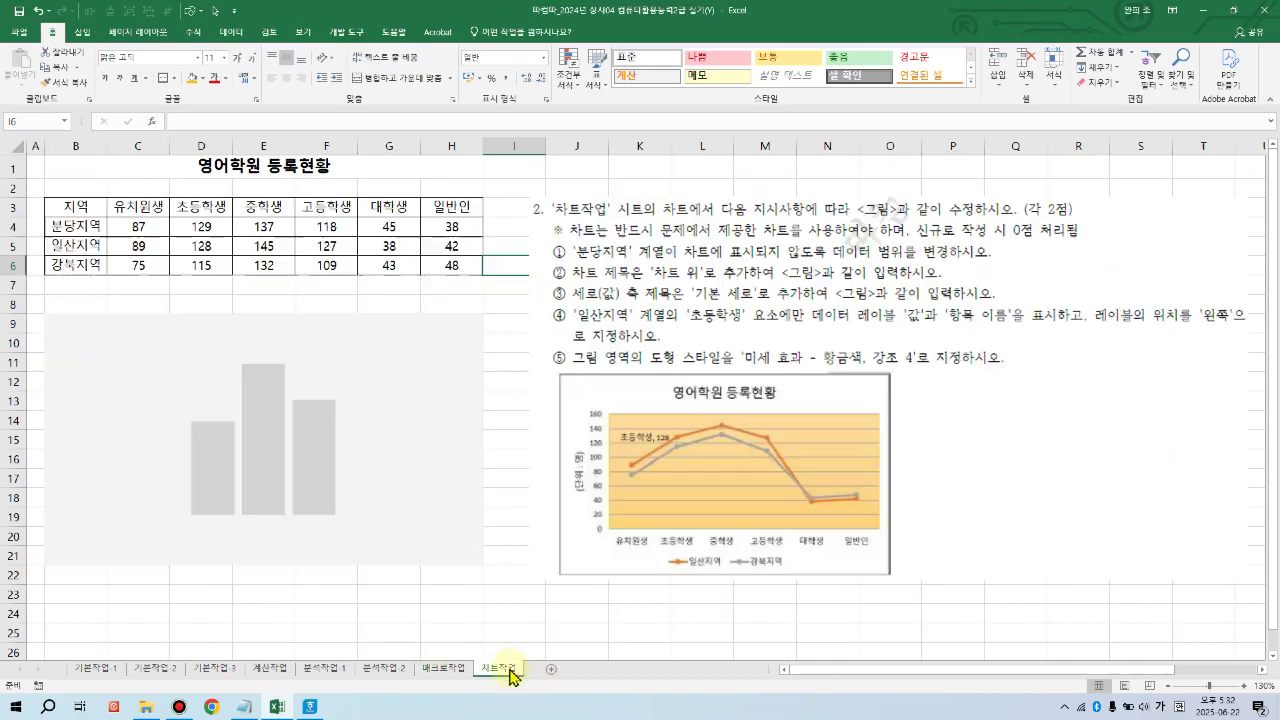
click(514, 207)
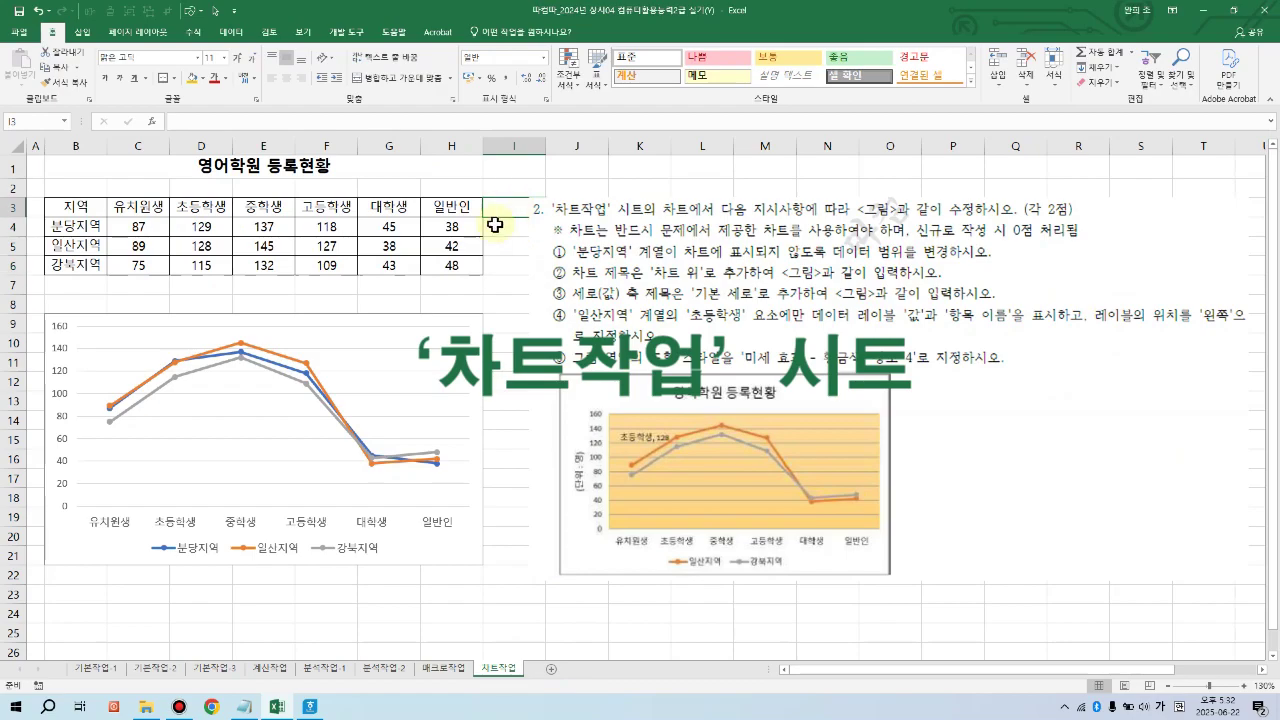
click(476, 325)
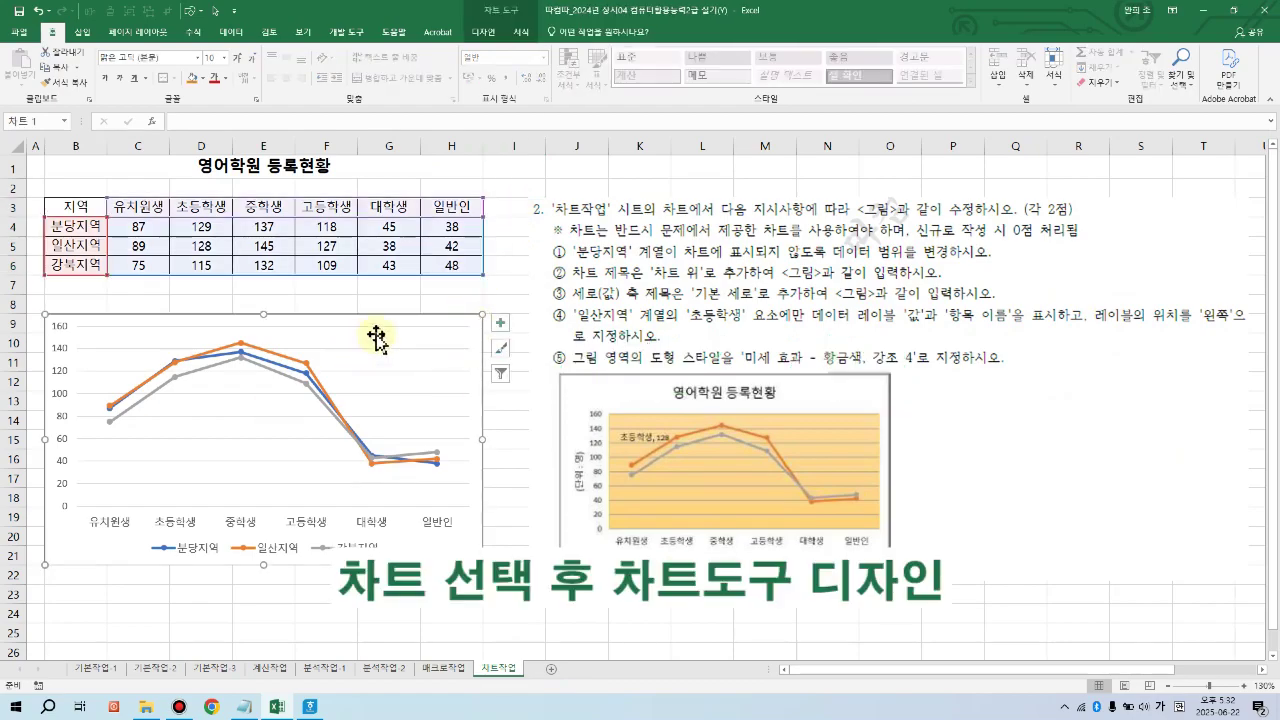
click(489, 29)
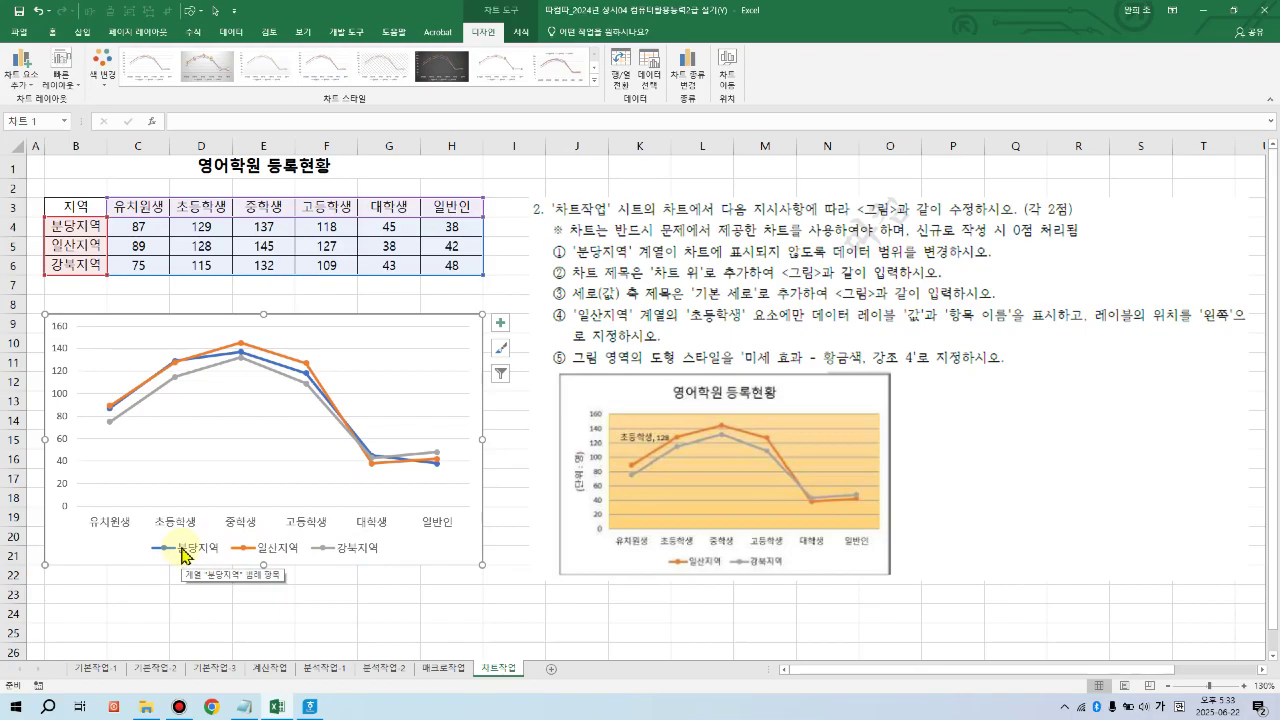
click(295, 373)
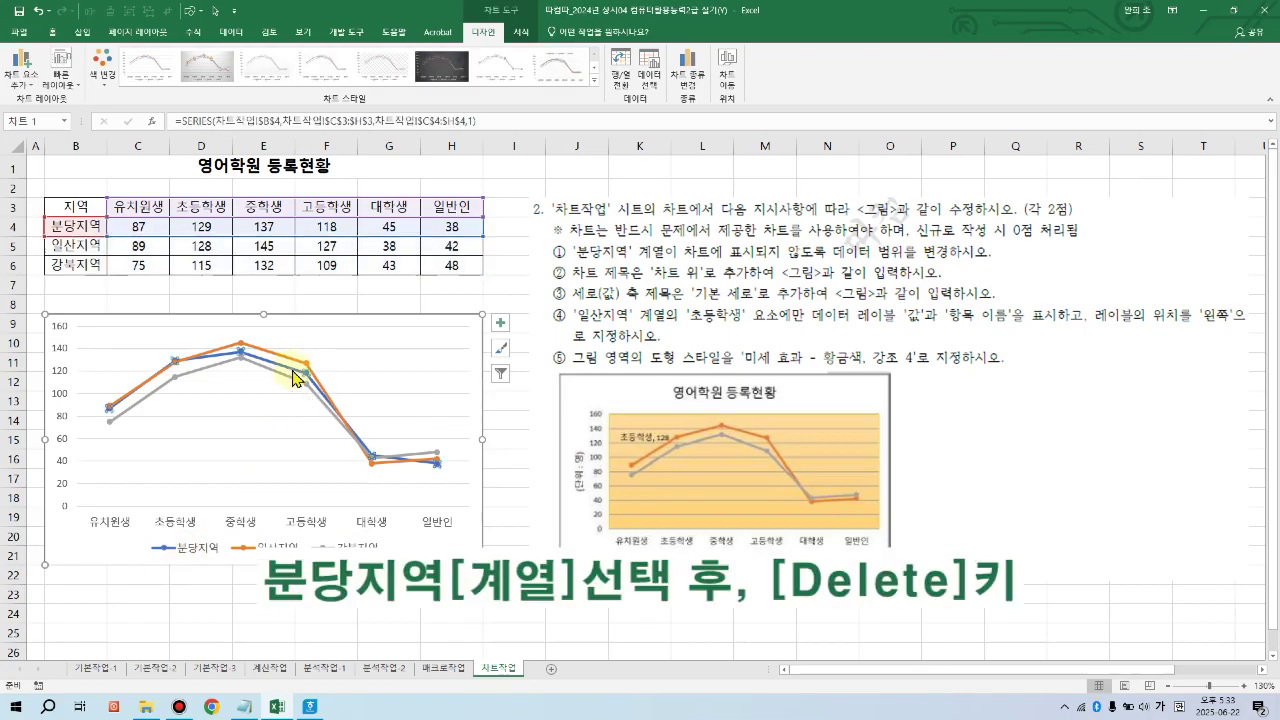
key(Delete)
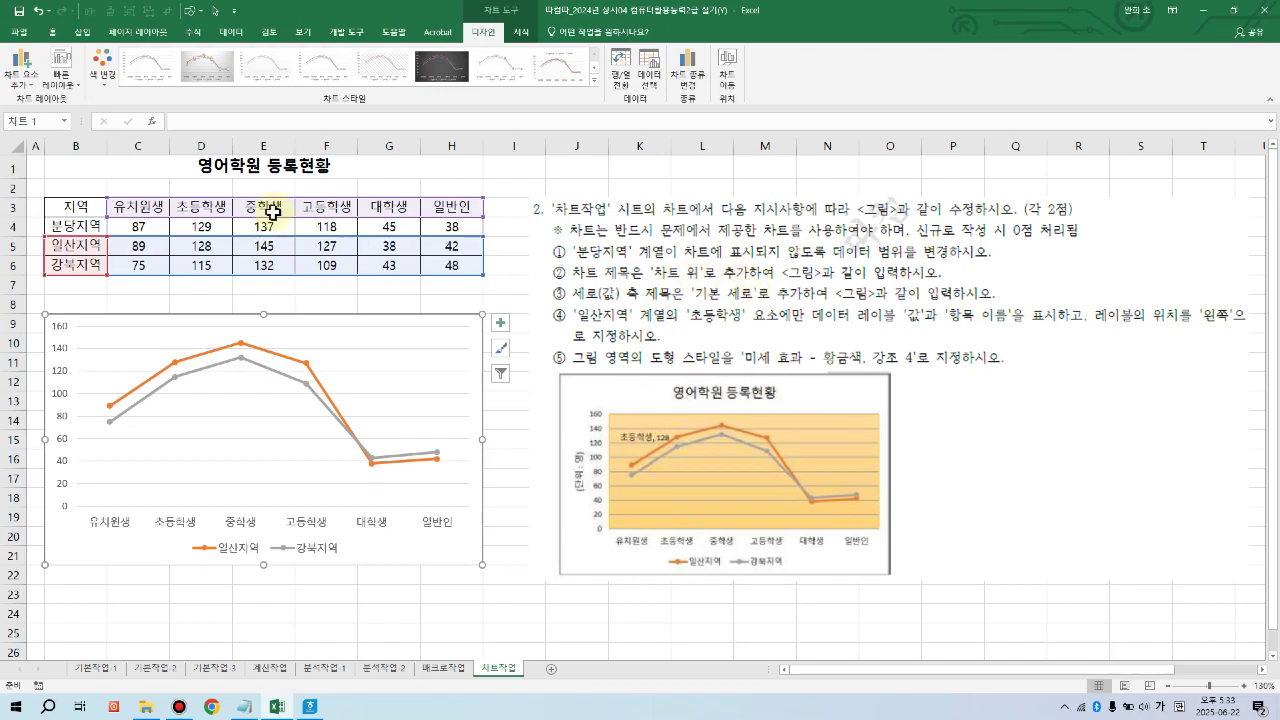
Step: Add a chart title above the chart (차트 위) with the text 영어학원 등록현황
click(30, 75)
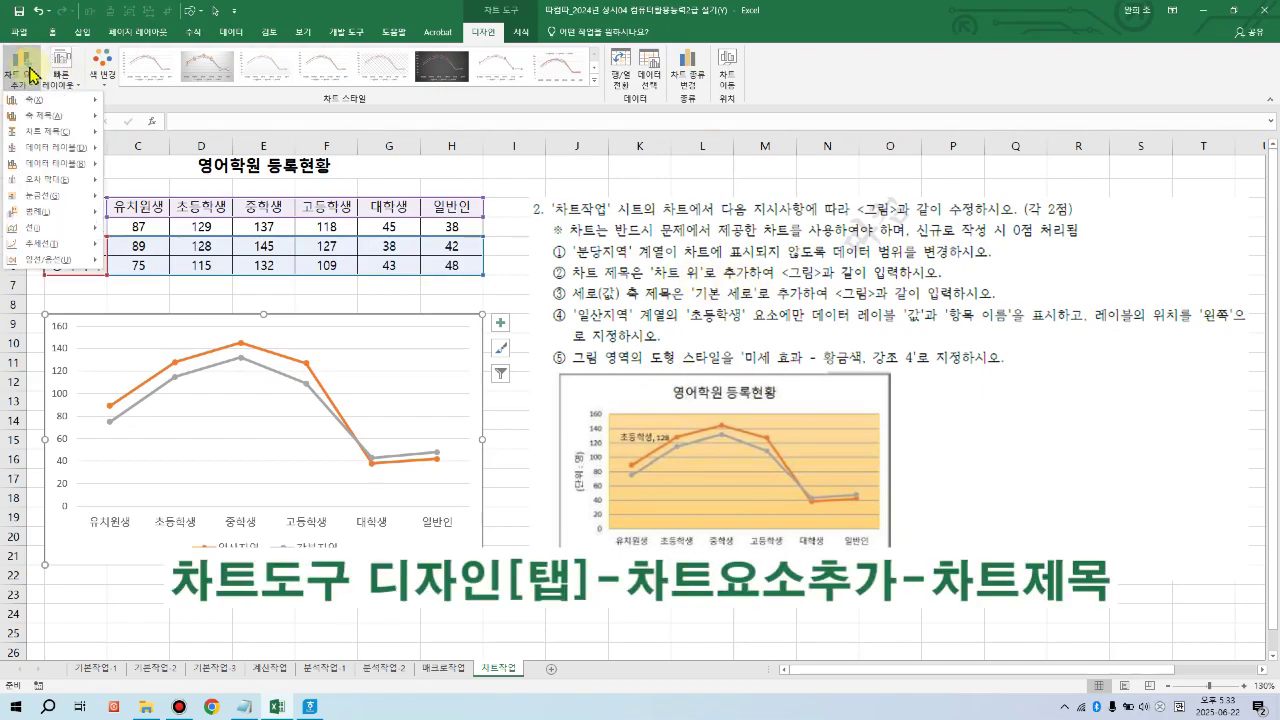
mouse_move(54, 137)
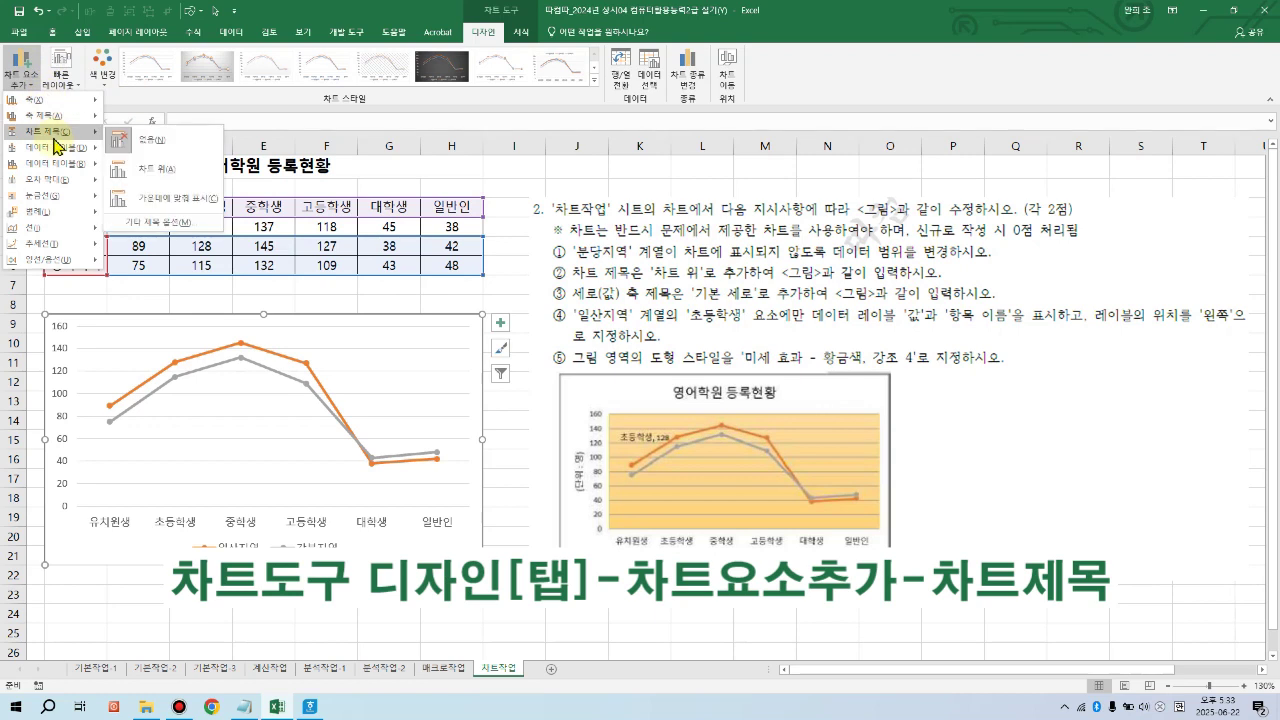
click(151, 177)
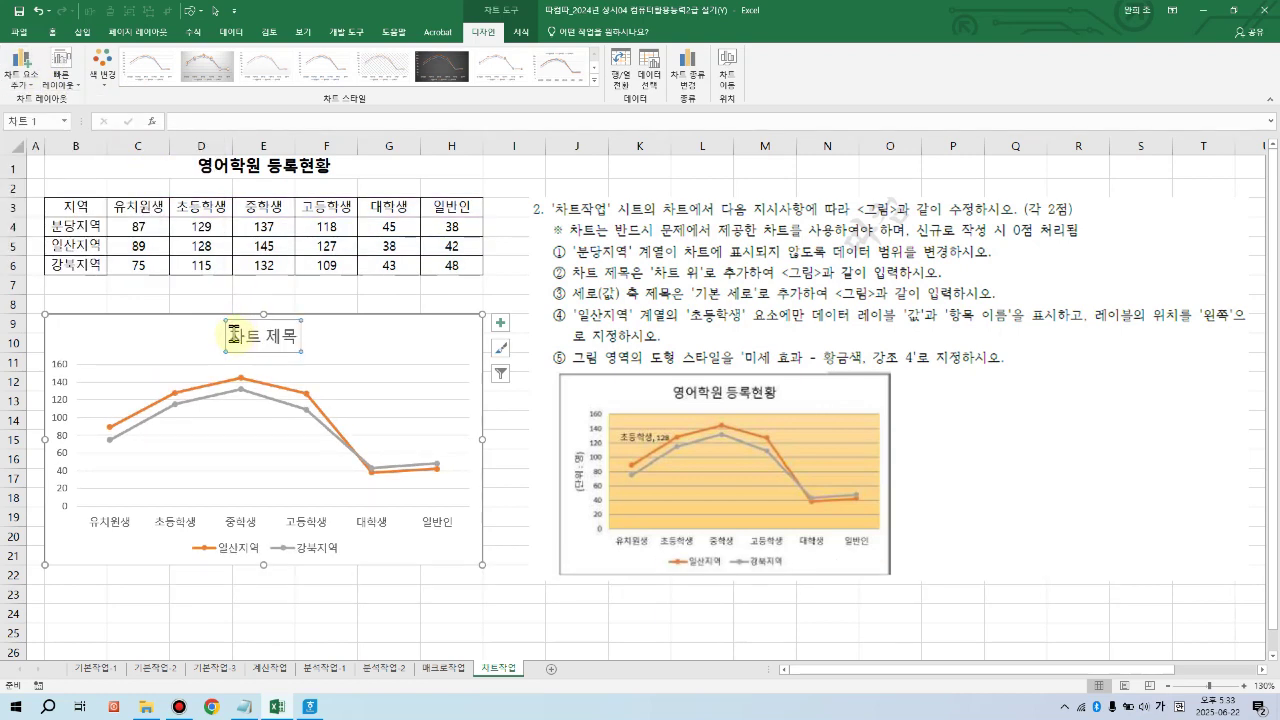
drag(234, 336, 345, 332)
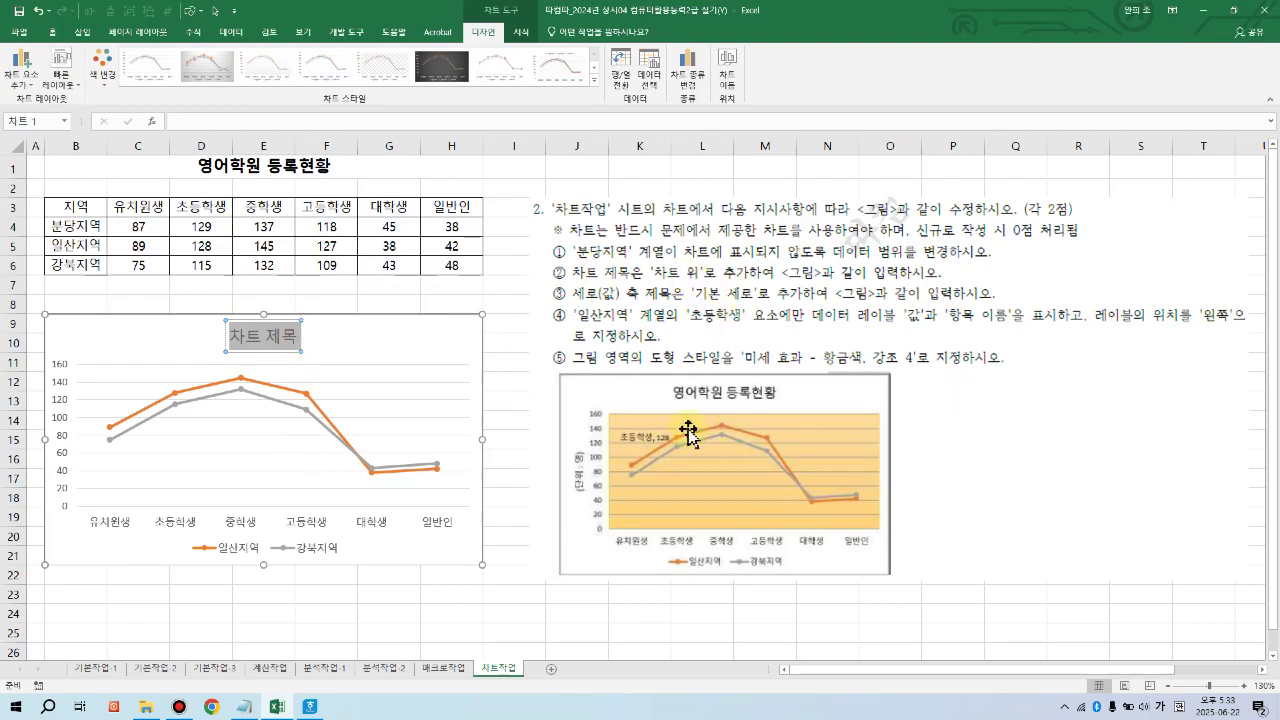
key(Delete)
text(여ㅇㅇ)
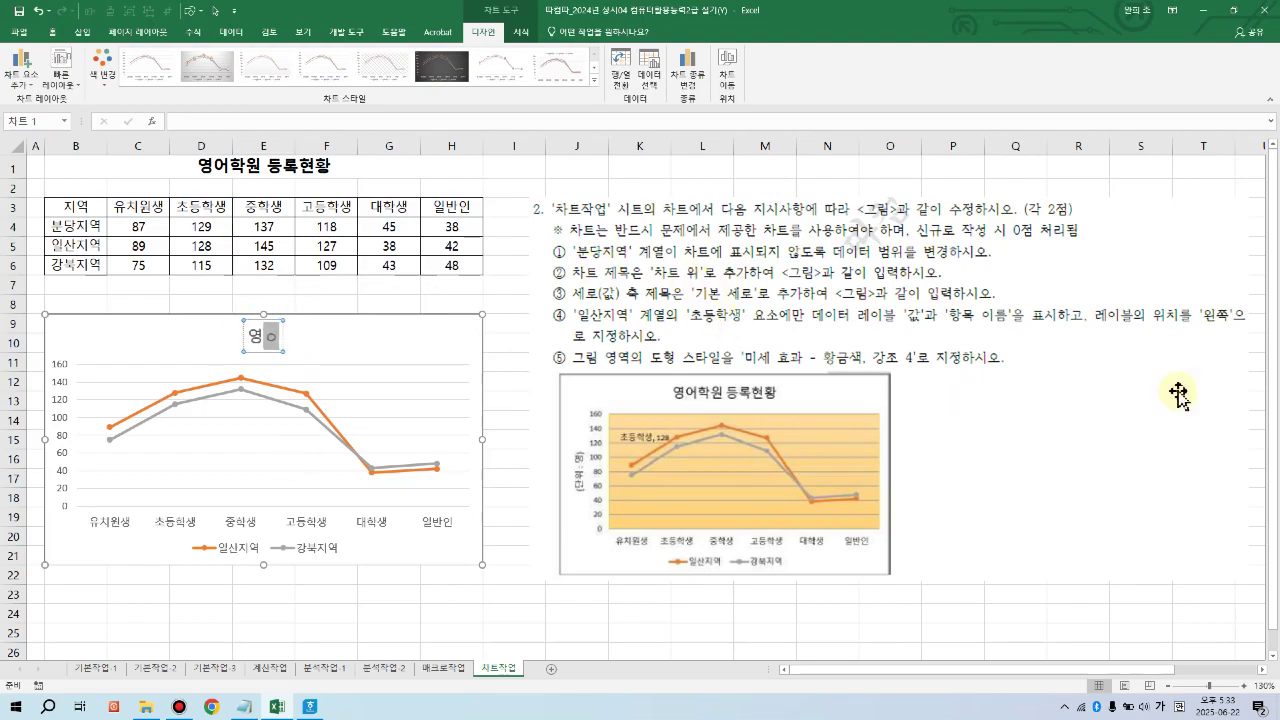
text(학원 등)
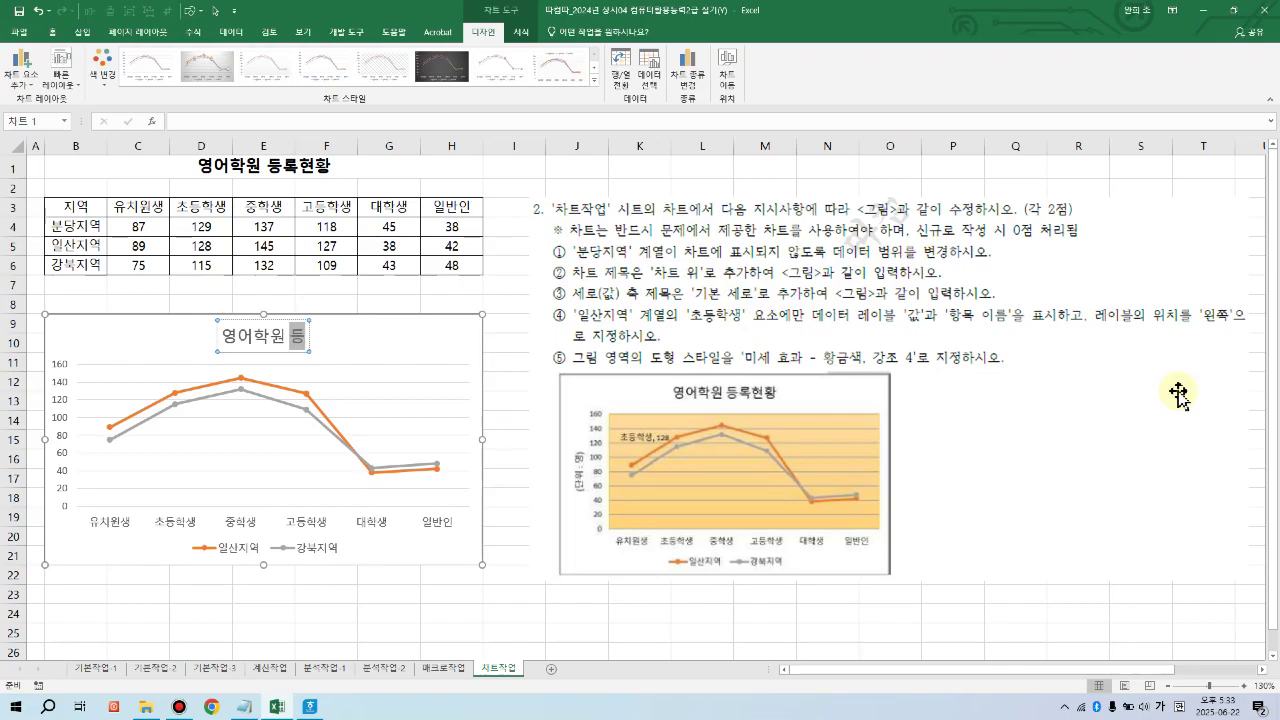
text(록현호)
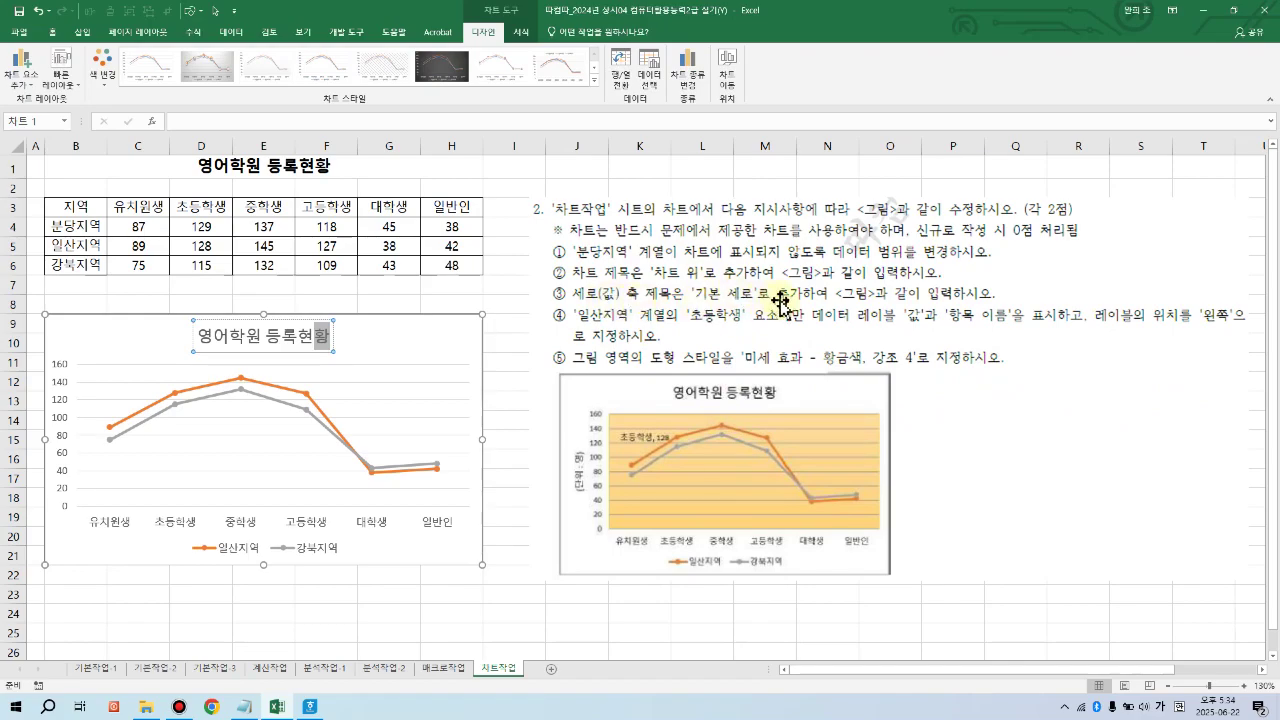
Step: Add a primary vertical axis title (기본 세로) to the chart with the text (단위 : 명)
click(21, 76)
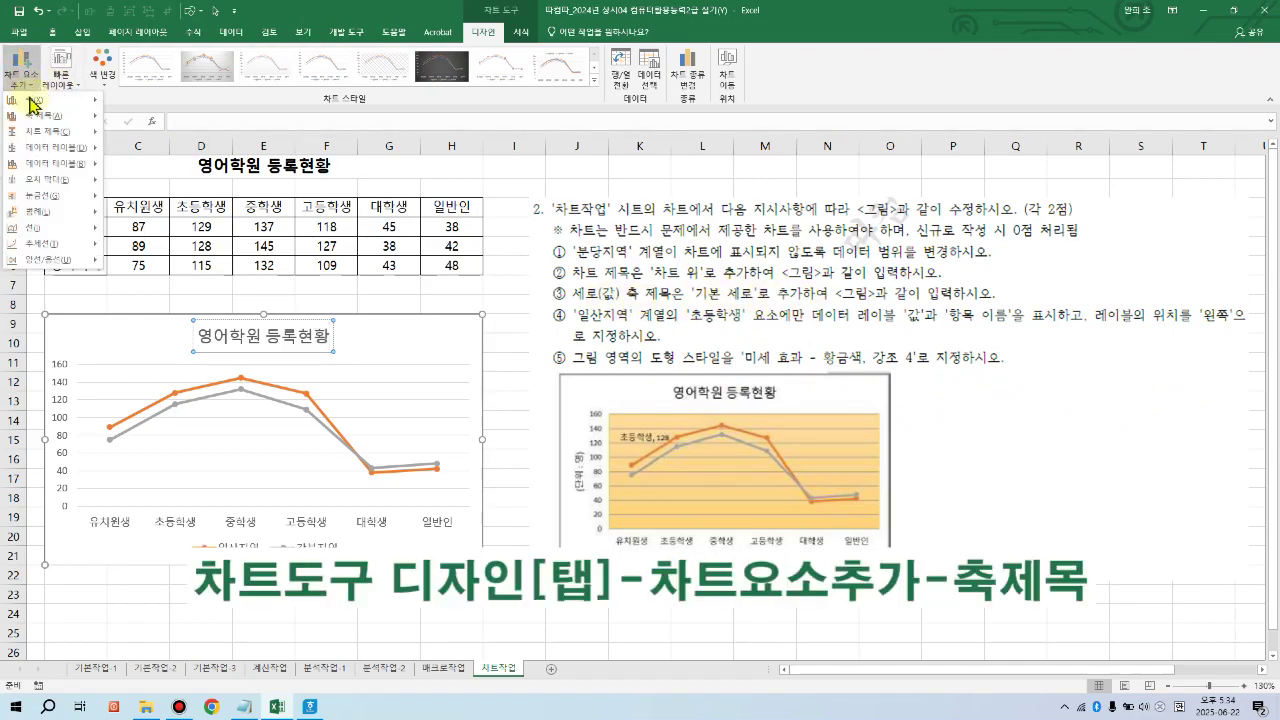
mouse_move(40, 121)
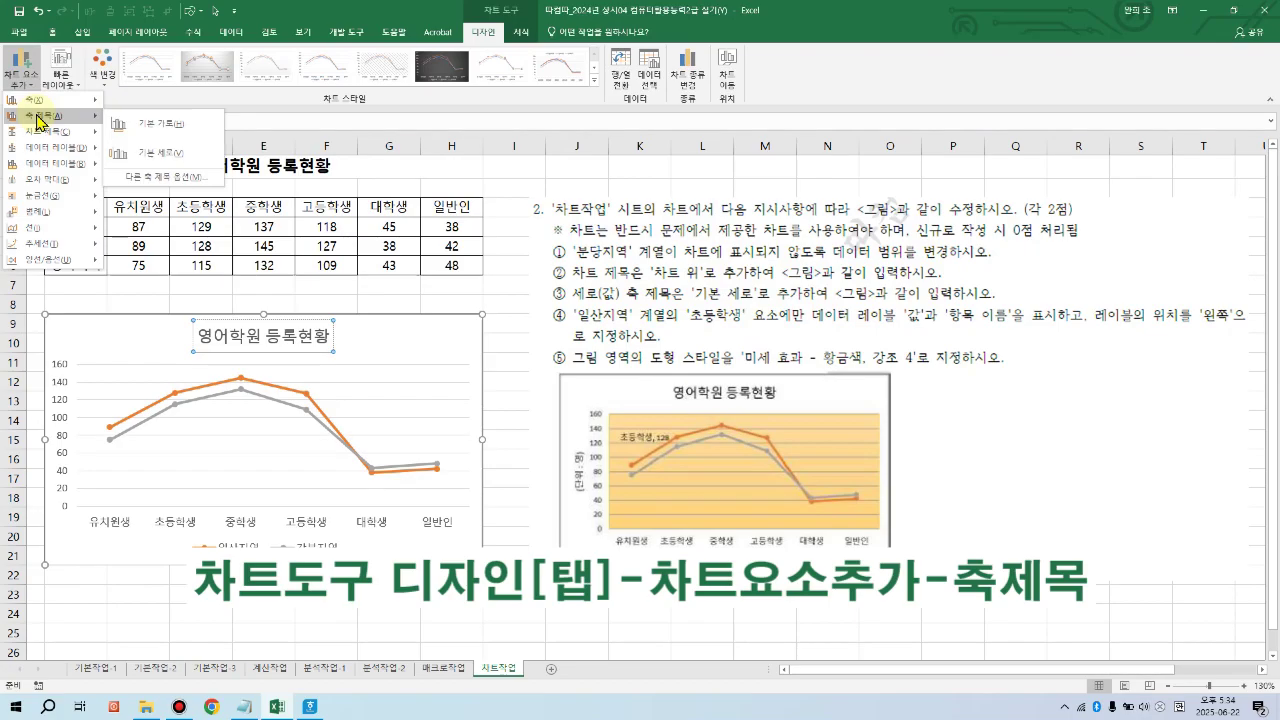
click(157, 156)
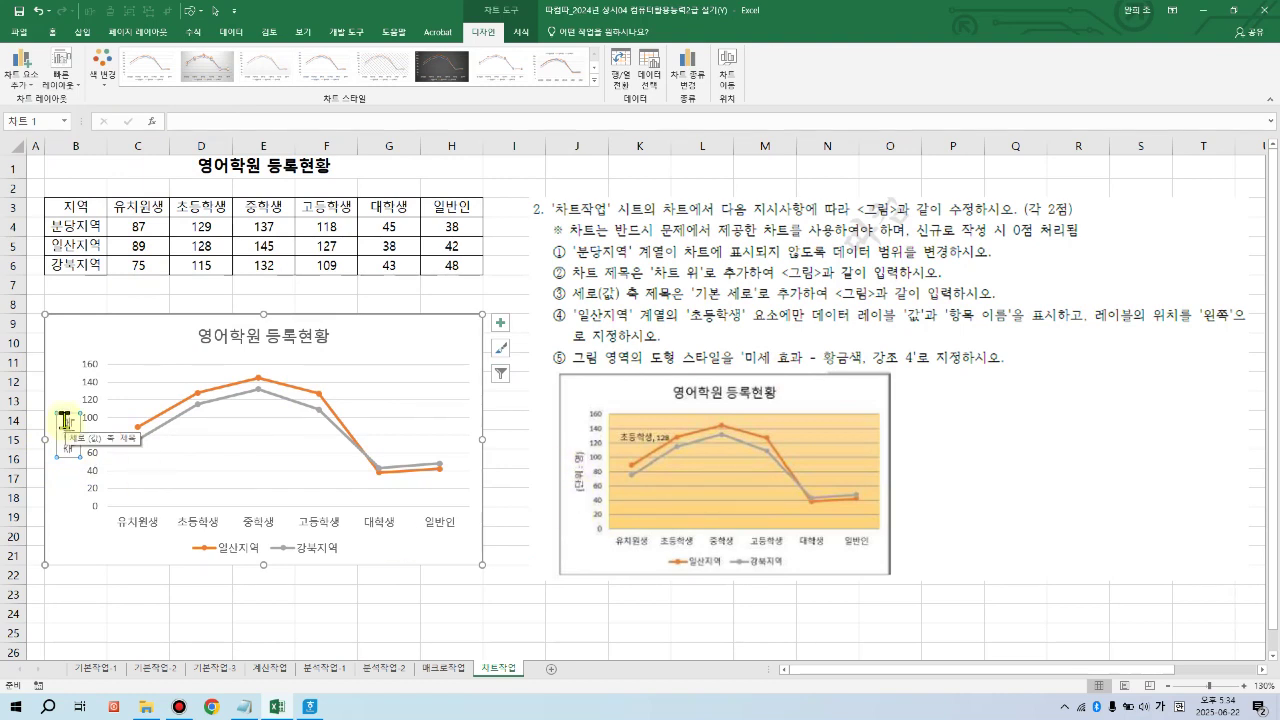
drag(64, 420, 73, 462)
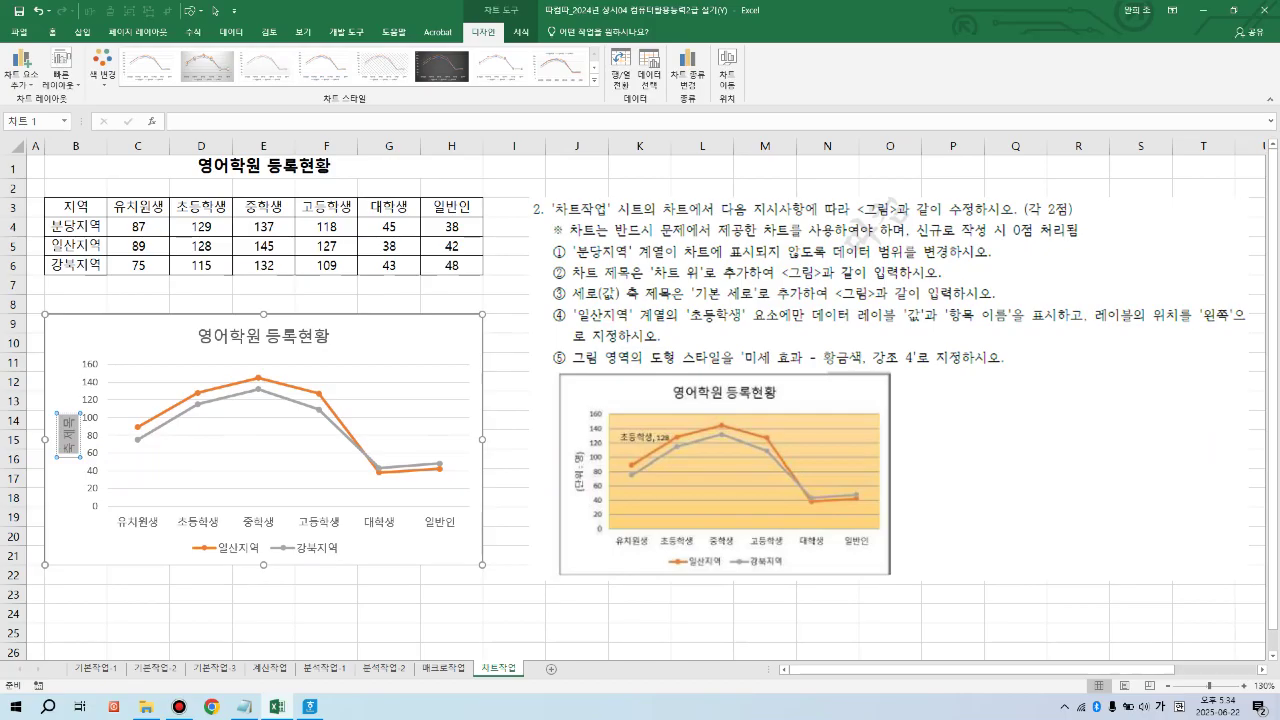
text(기본)
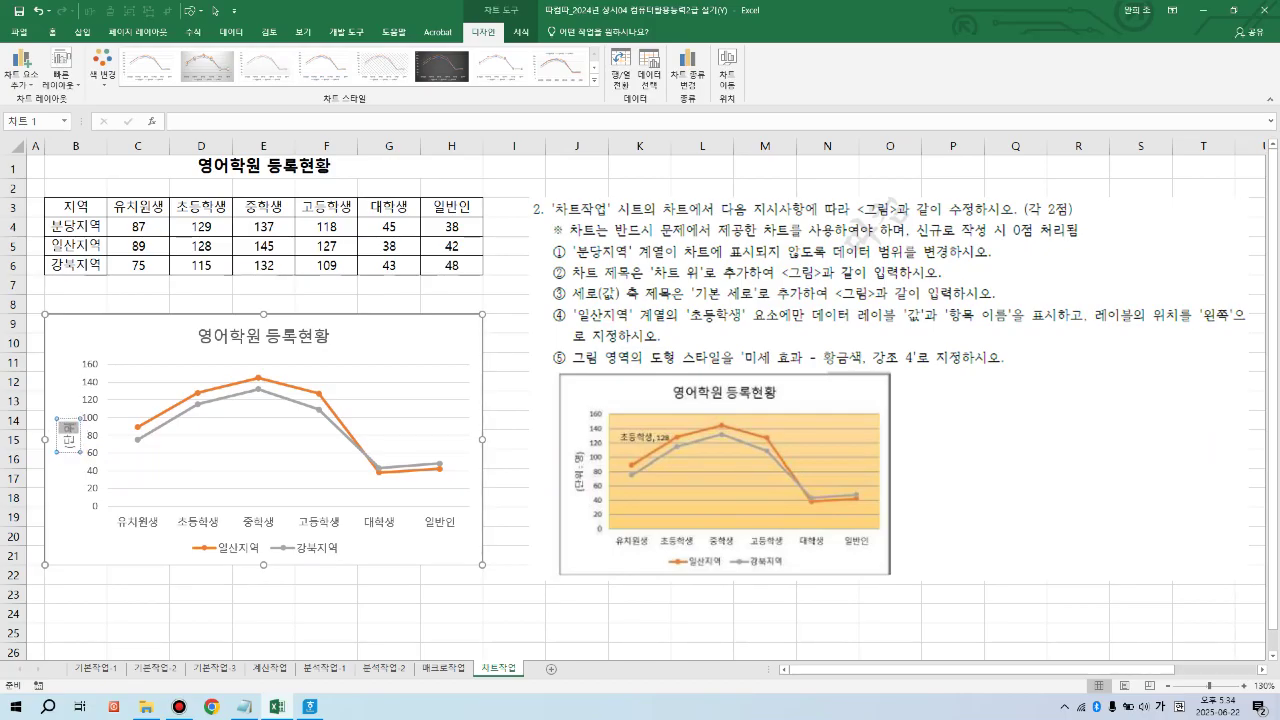
text( : 며)
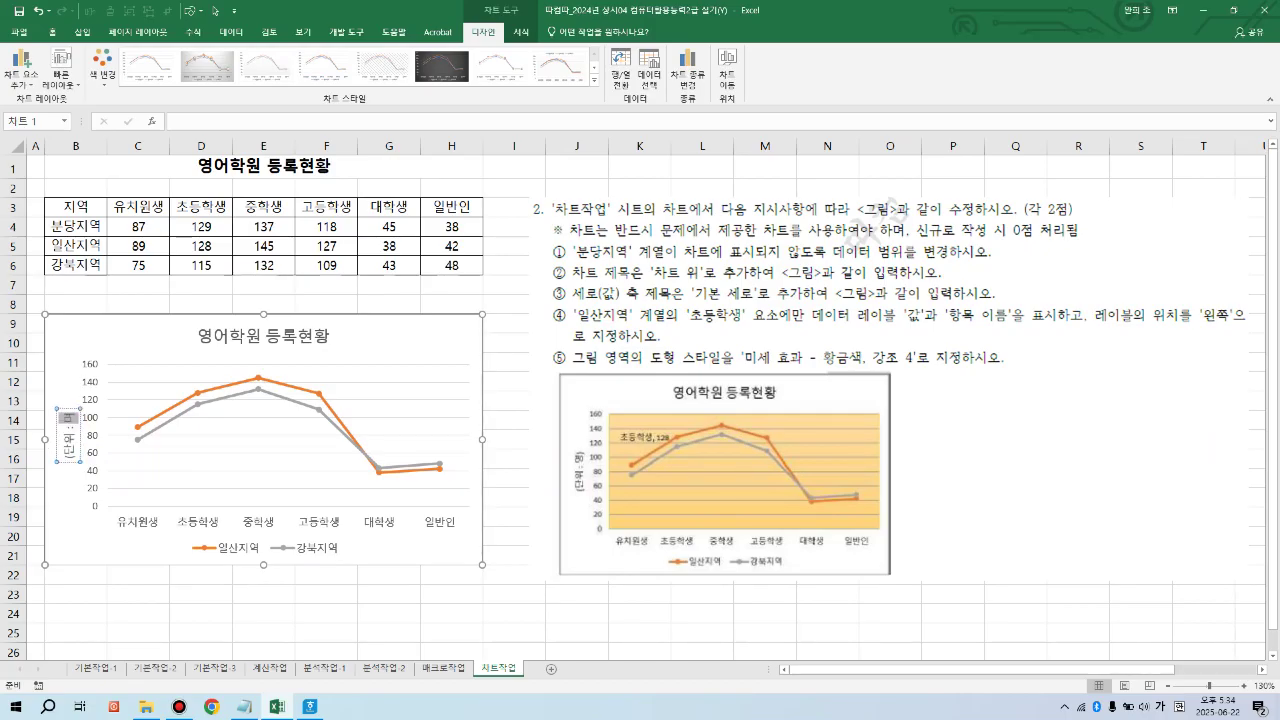
text())
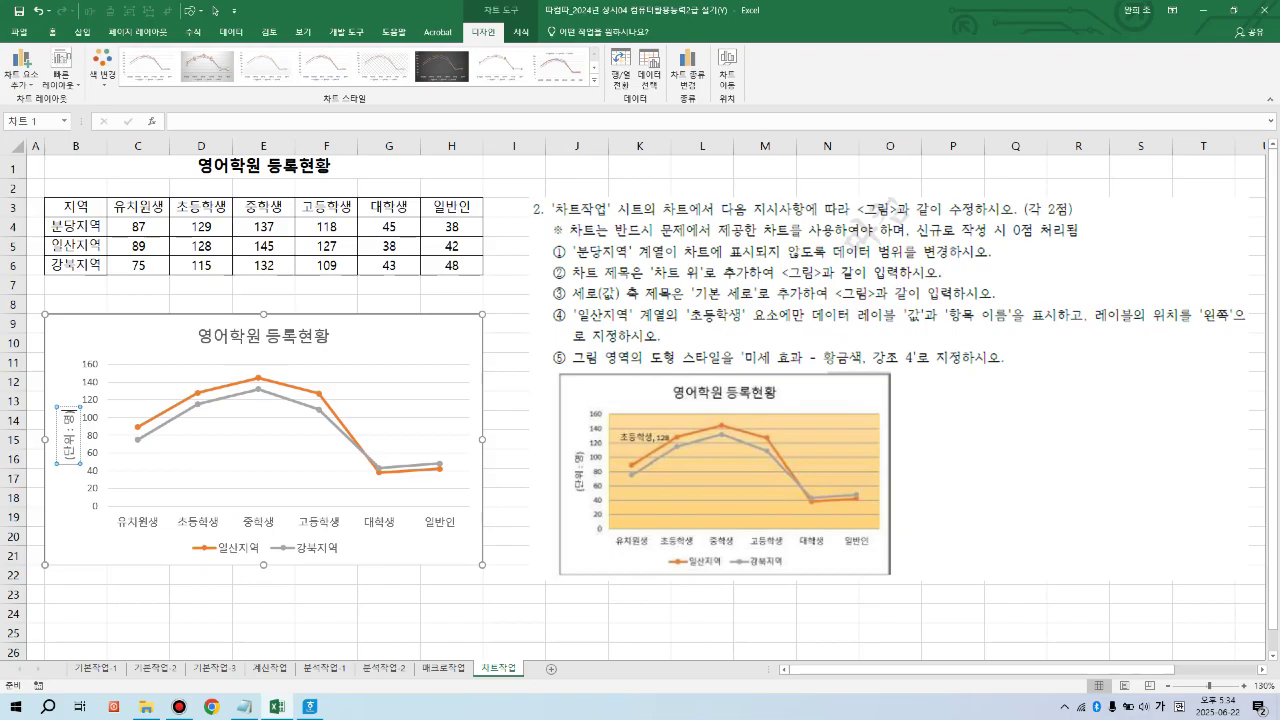
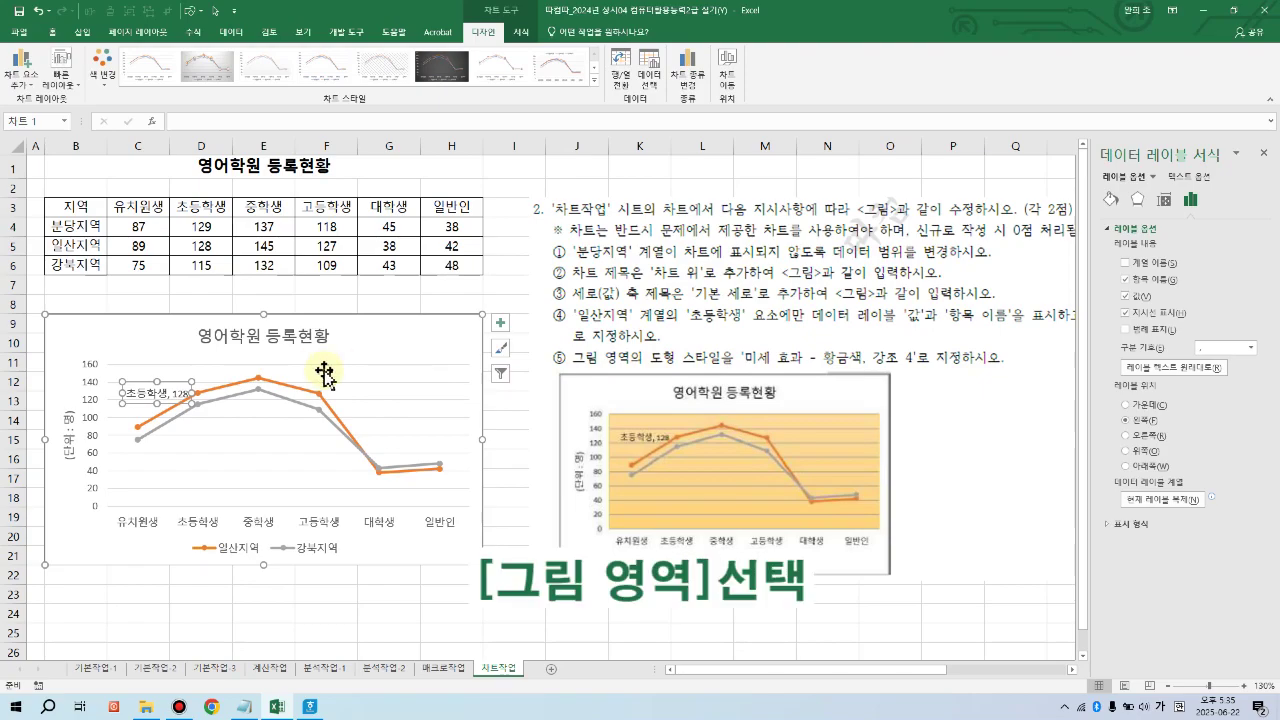
Step: Apply the shape style 미세 효과 - 황금색, 강조 4 to the chart's plot area, close the formatting pane and deselect the chart
click(416, 412)
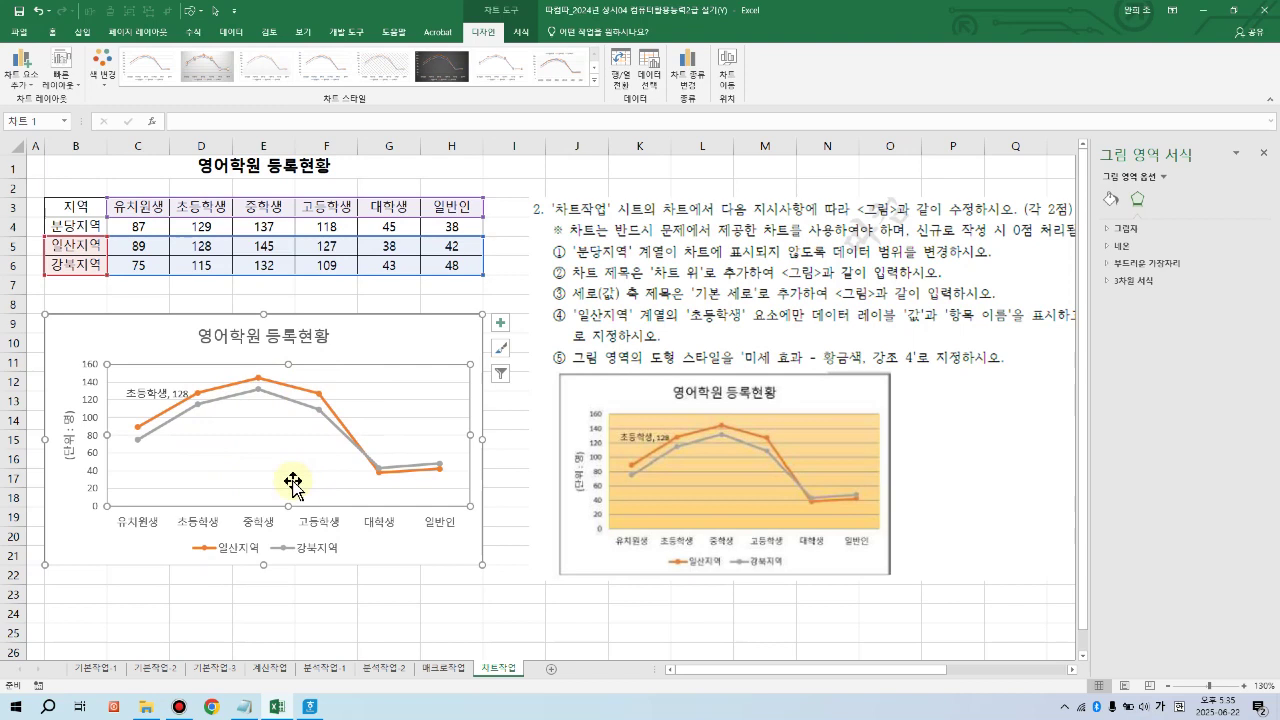
click(520, 32)
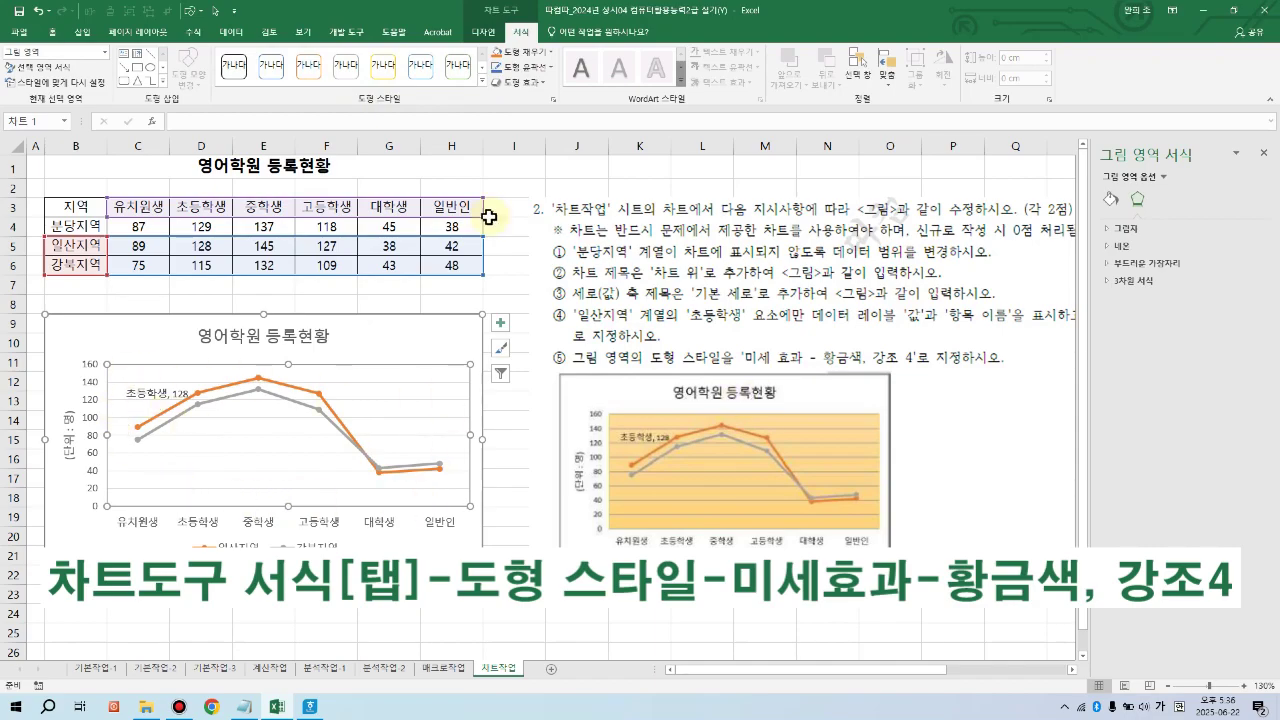
click(482, 80)
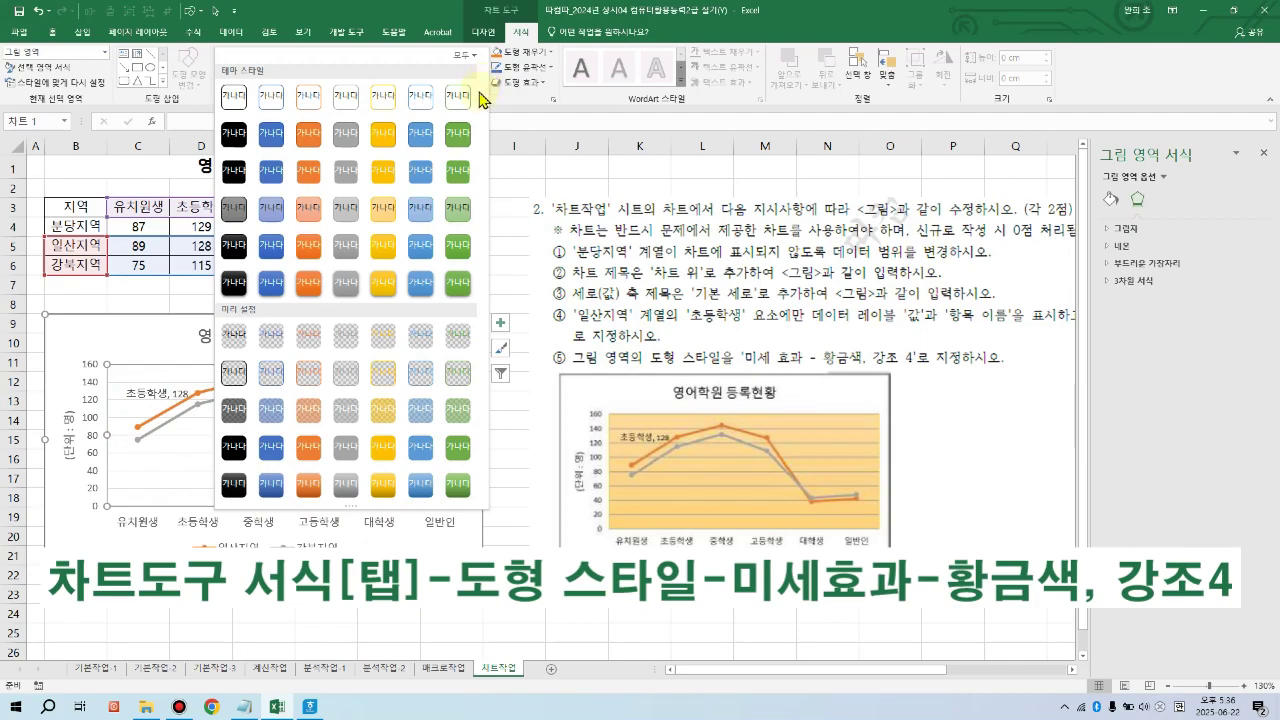
click(381, 210)
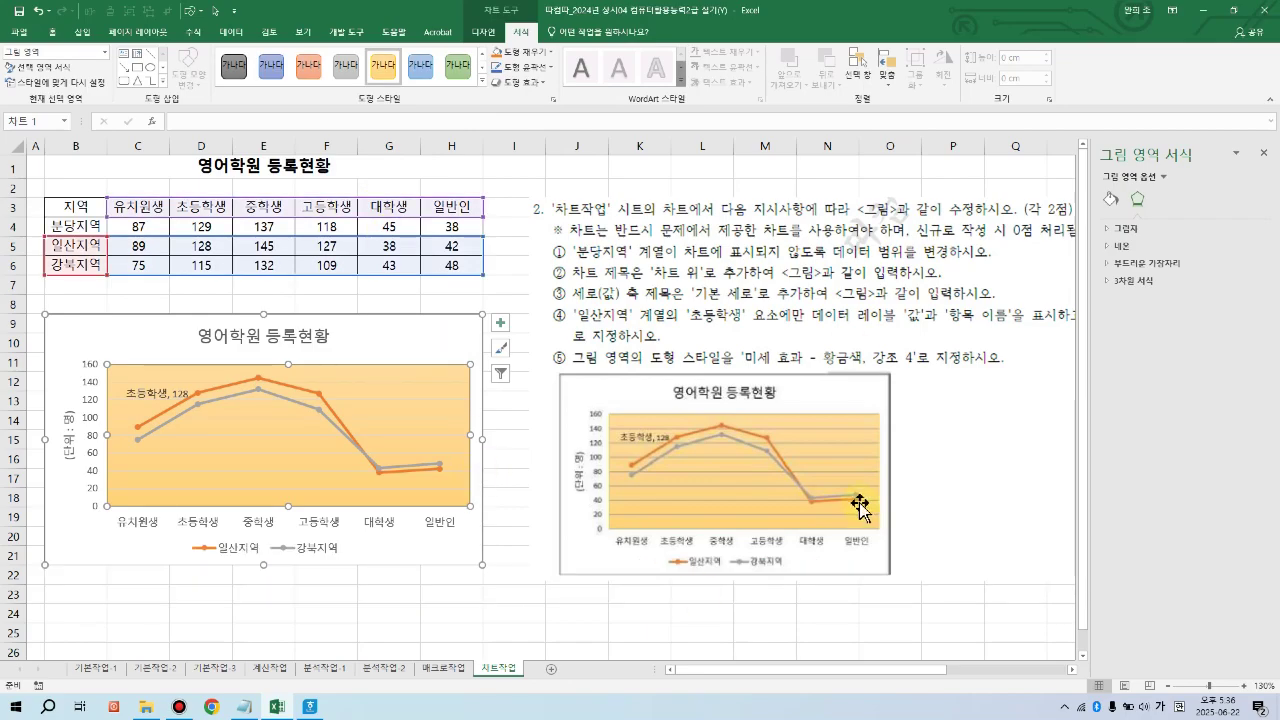
click(1265, 154)
click(512, 283)
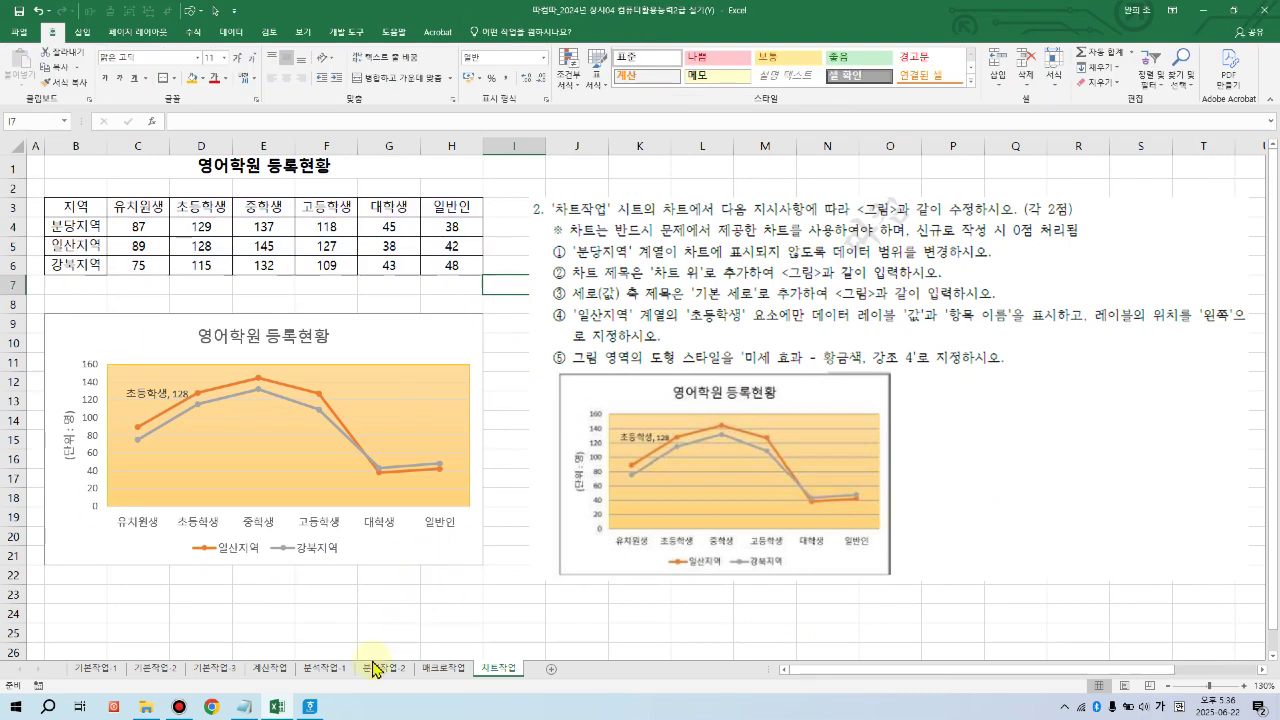
Step: Switch to the 계산작업 sheet to begin the 표1 grade (등급) formula task
click(270, 668)
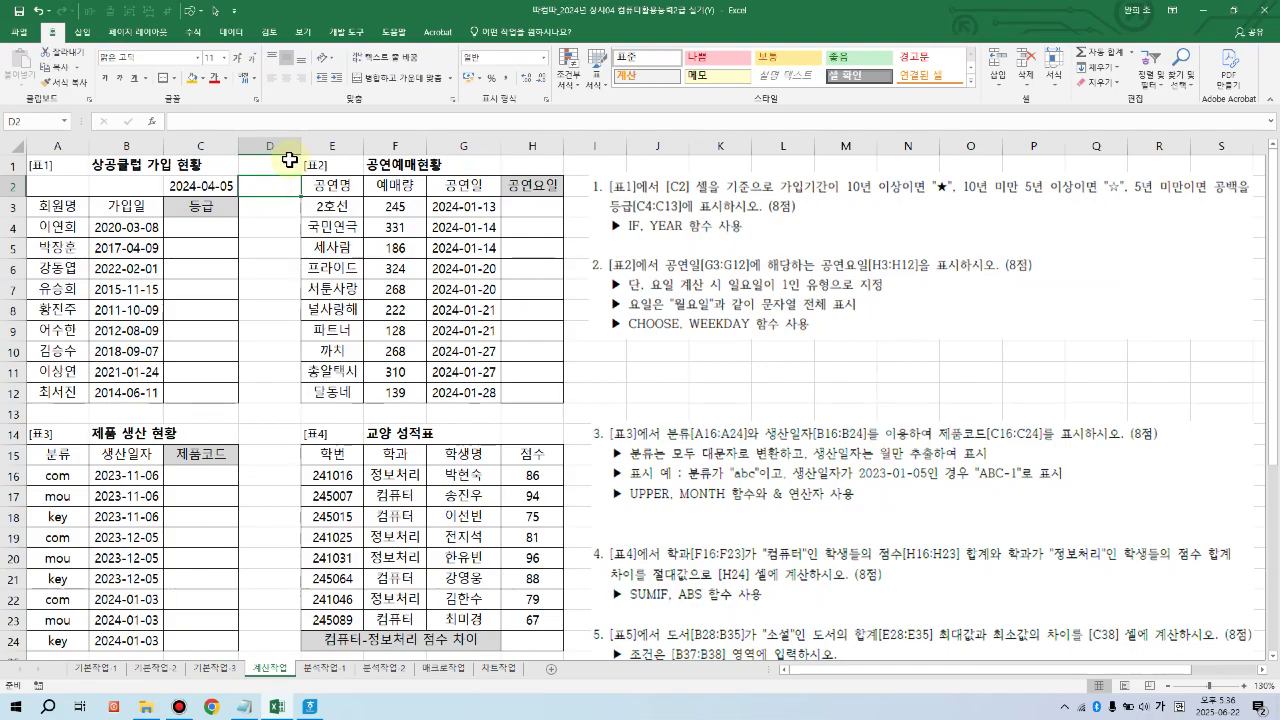
key(Down)
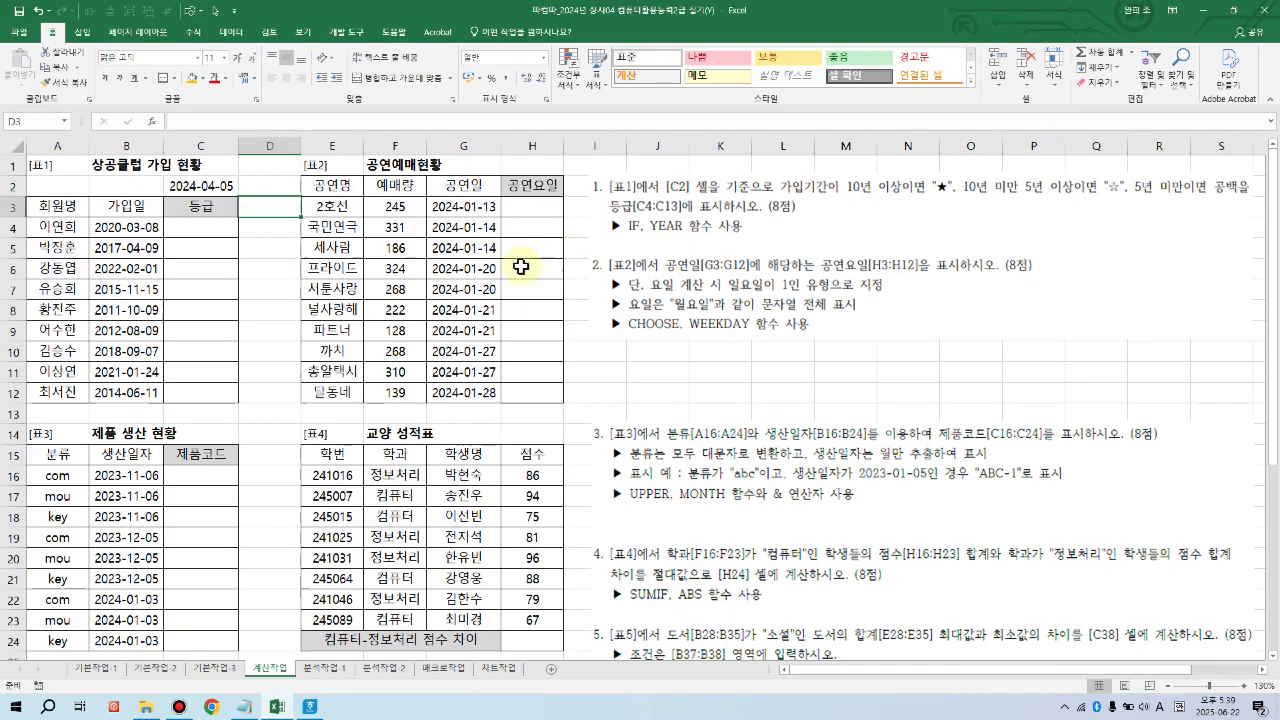
mouse_move(209, 193)
mouse_down()
mouse_move(179, 189)
mouse_move(214, 179)
mouse_move(222, 197)
mouse_move(203, 204)
mouse_up()
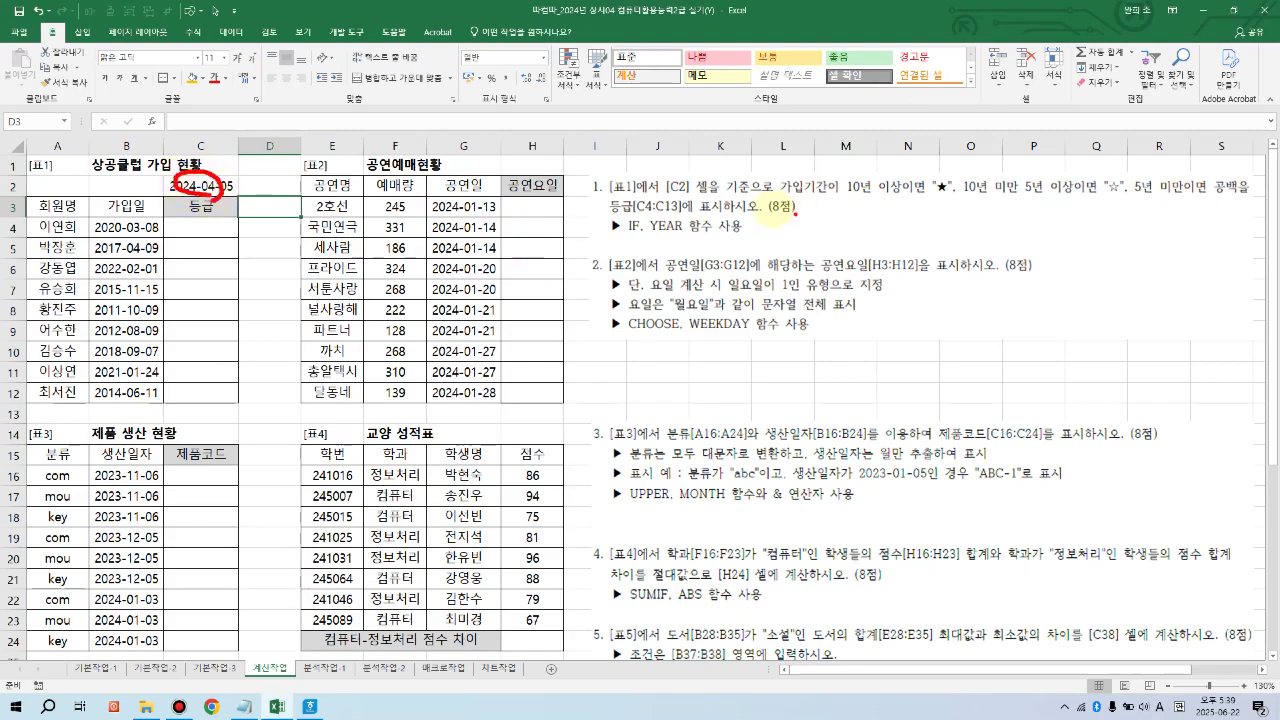
drag(658, 201, 864, 199)
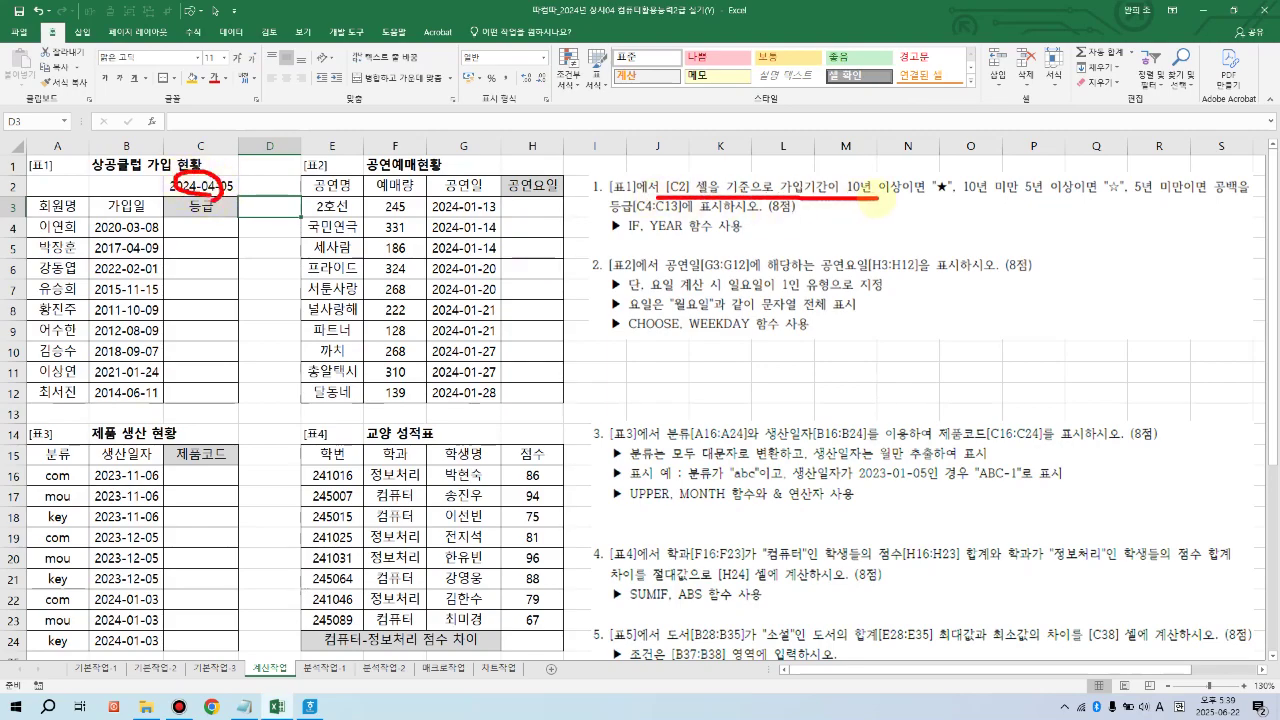
mouse_move(166, 179)
mouse_down()
mouse_move(234, 194)
mouse_move(168, 178)
mouse_up()
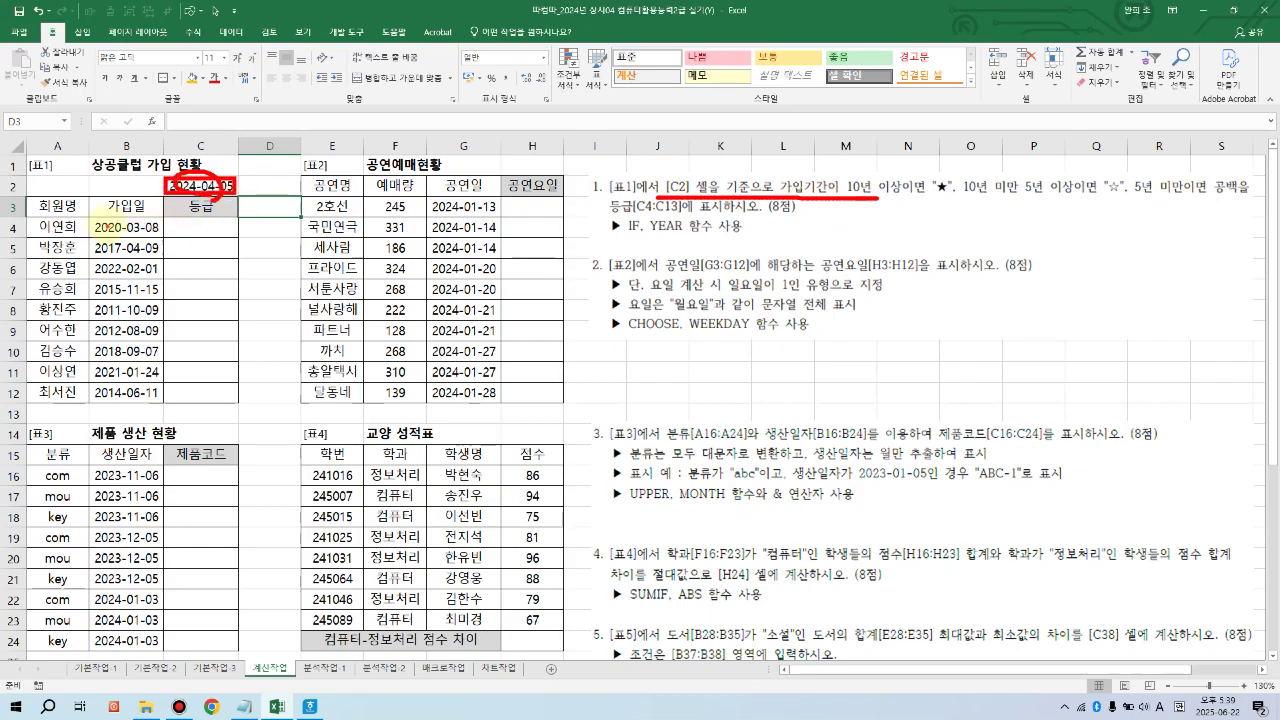
mouse_move(92, 218)
mouse_down()
mouse_move(155, 218)
mouse_move(155, 238)
mouse_move(89, 238)
mouse_move(90, 217)
mouse_up()
mouse_move(246, 188)
mouse_down()
mouse_move(279, 170)
mouse_move(299, 182)
mouse_move(281, 200)
mouse_up()
mouse_move(296, 185)
mouse_down()
mouse_move(333, 196)
mouse_move(344, 184)
mouse_move(348, 202)
mouse_up()
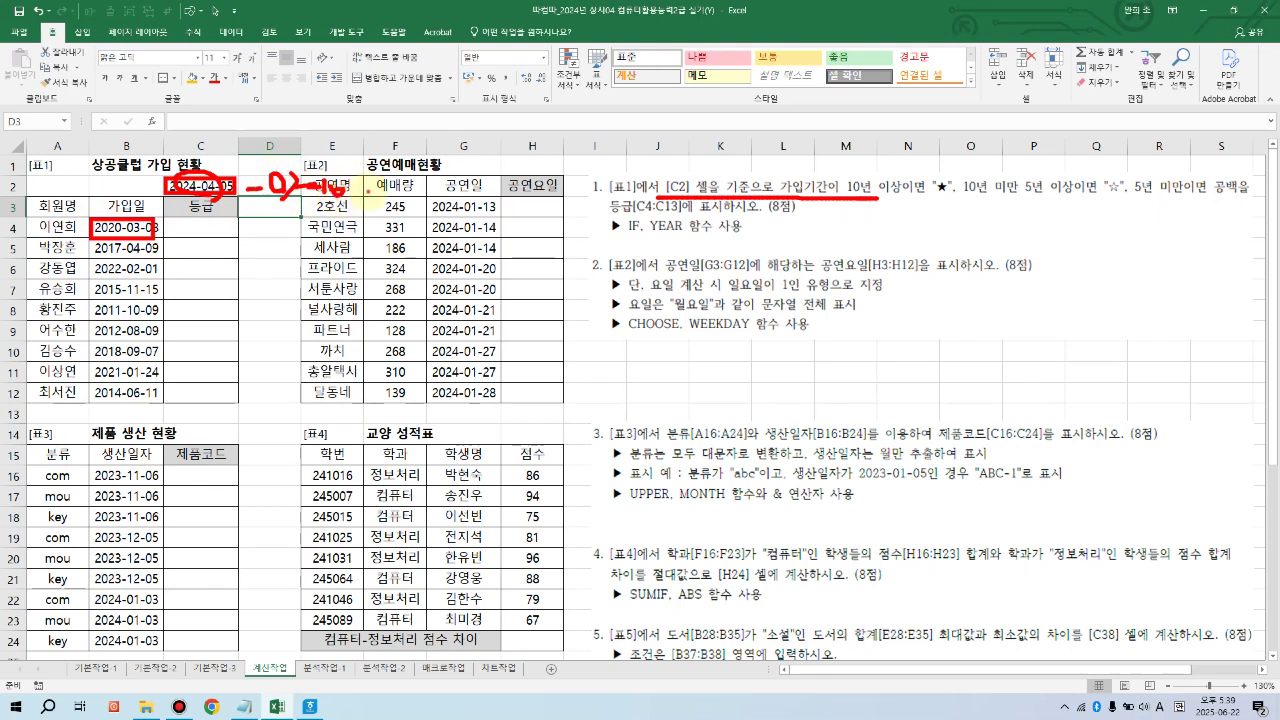
Step: Fill C4:C12 of the 등급 column with the formula =YEAR($C$2)-YEAR(B4)
key(Escape)
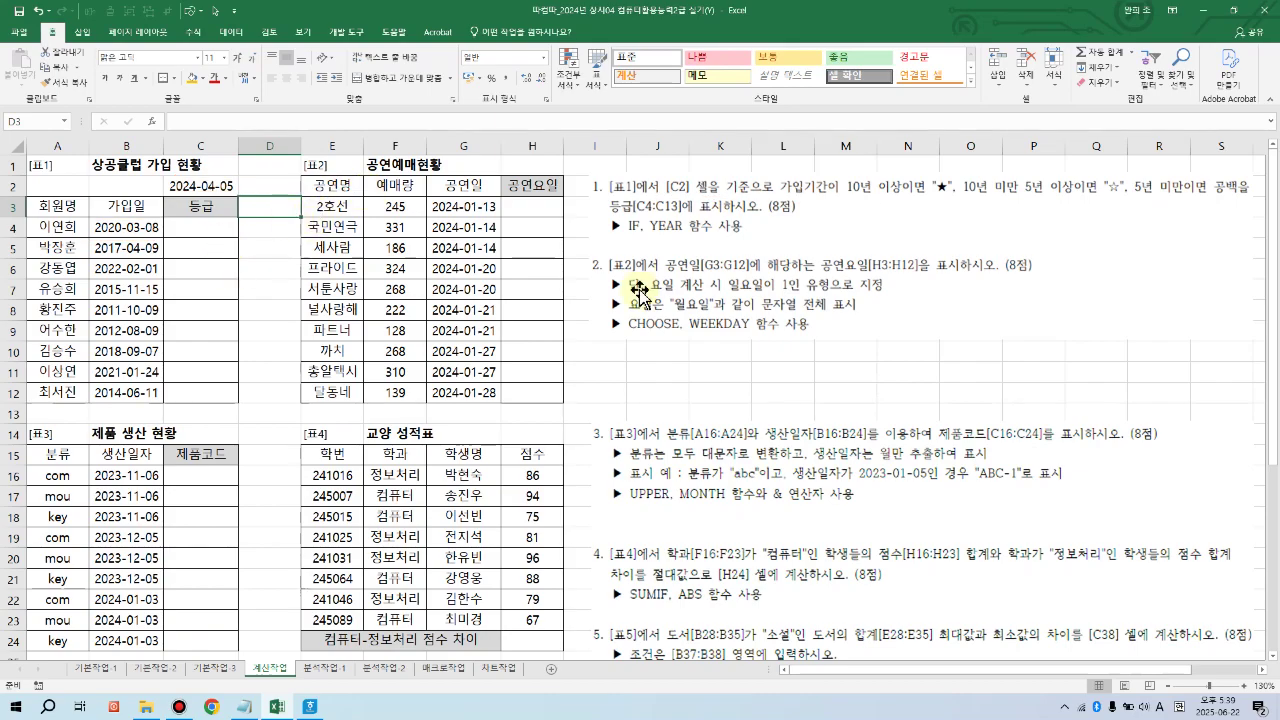
drag(208, 232, 234, 404)
text(=)
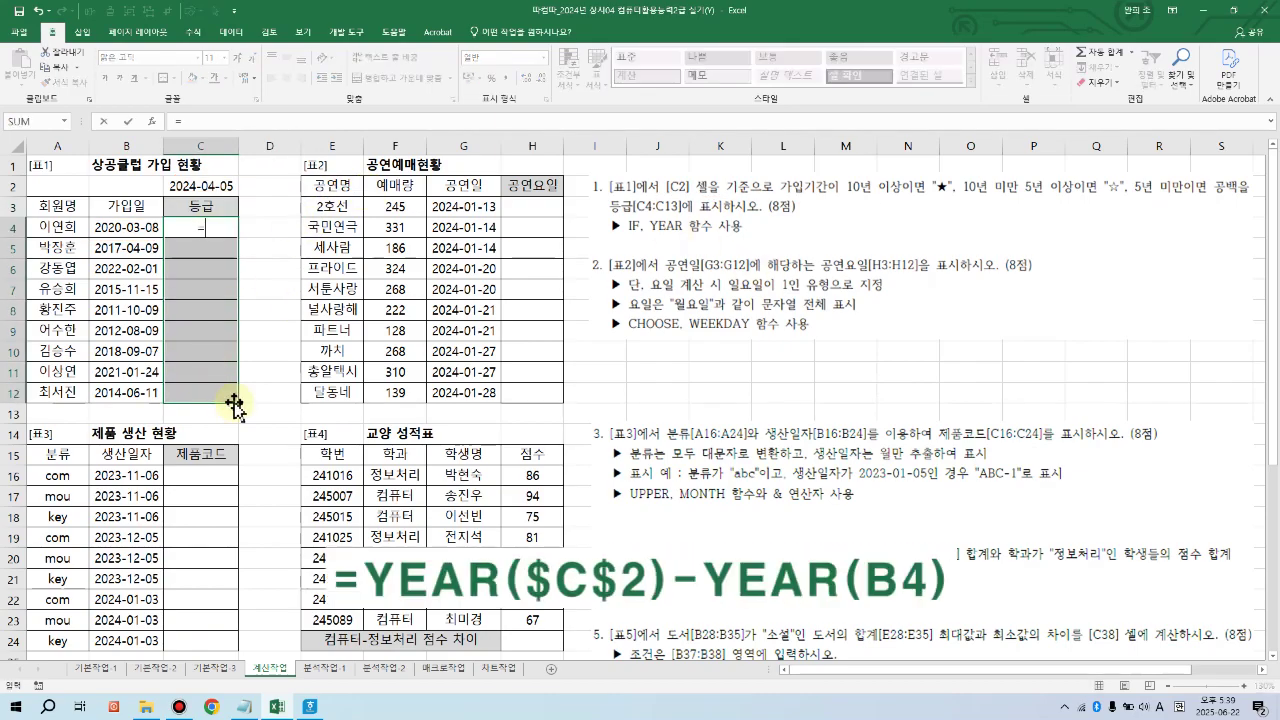
text(YEAR()
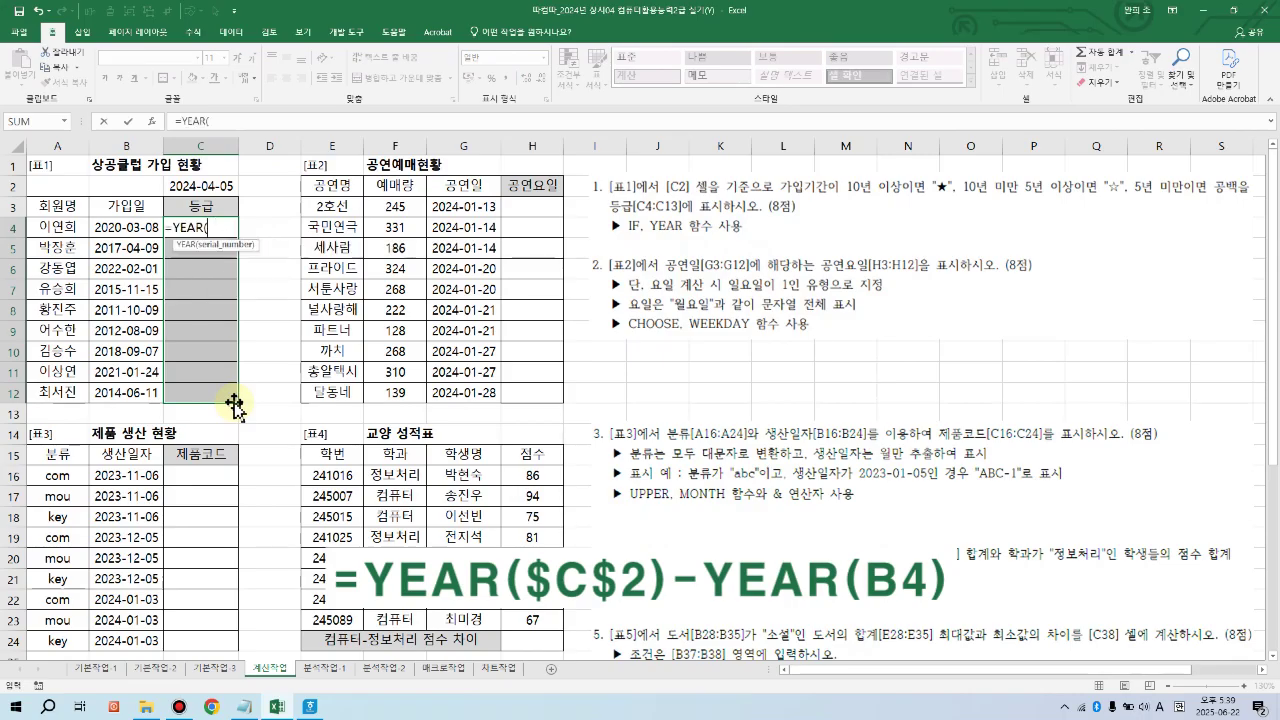
key(Up)
key(Up)
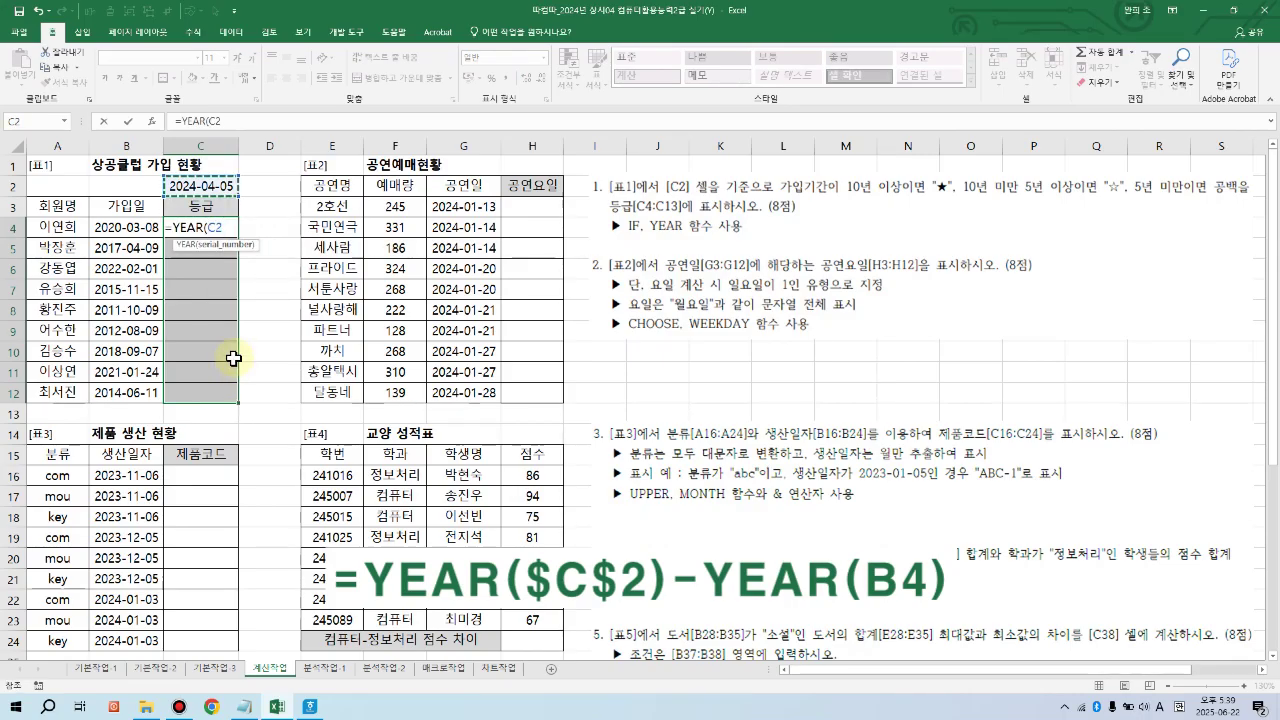
key(F4)
text())
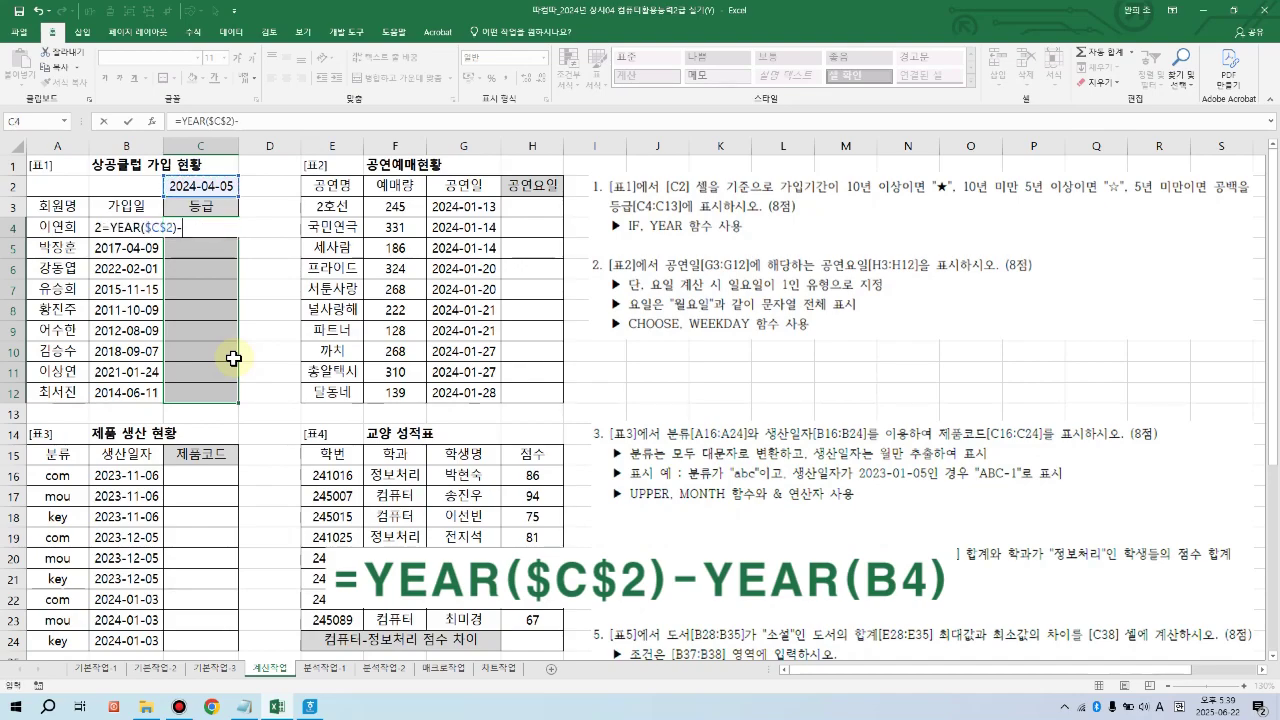
text(-YEAR()
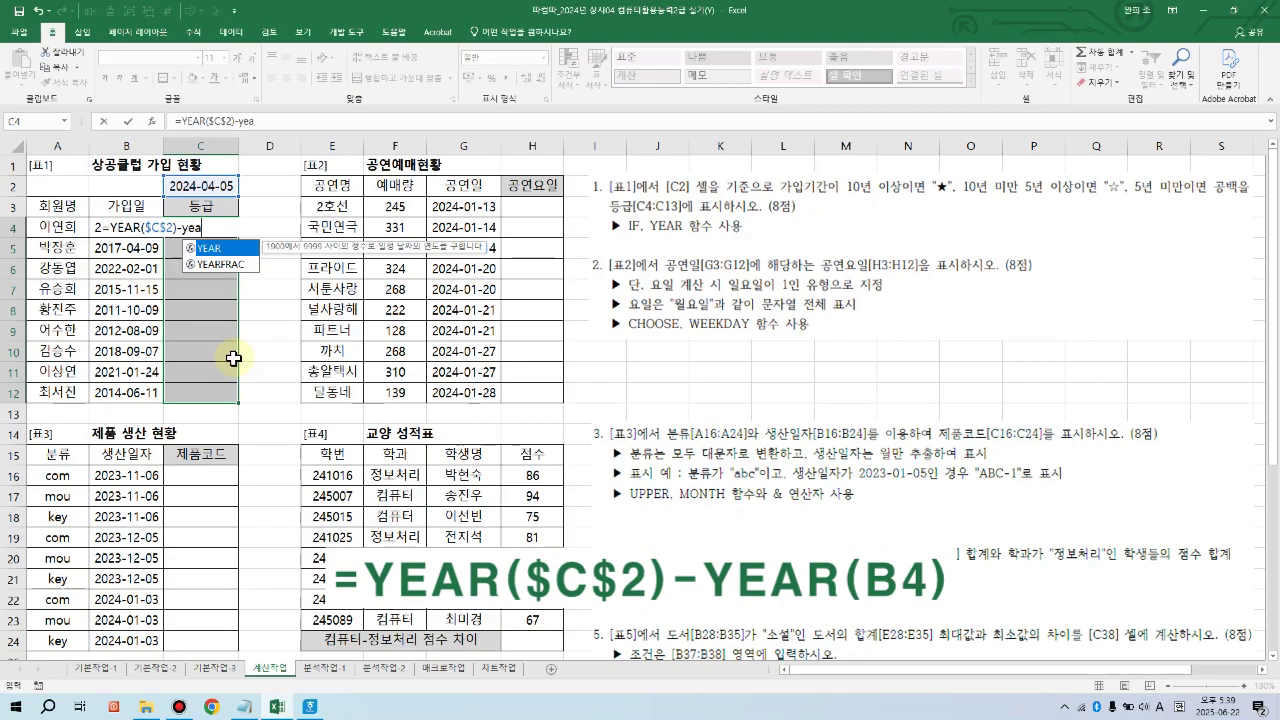
key(Left)
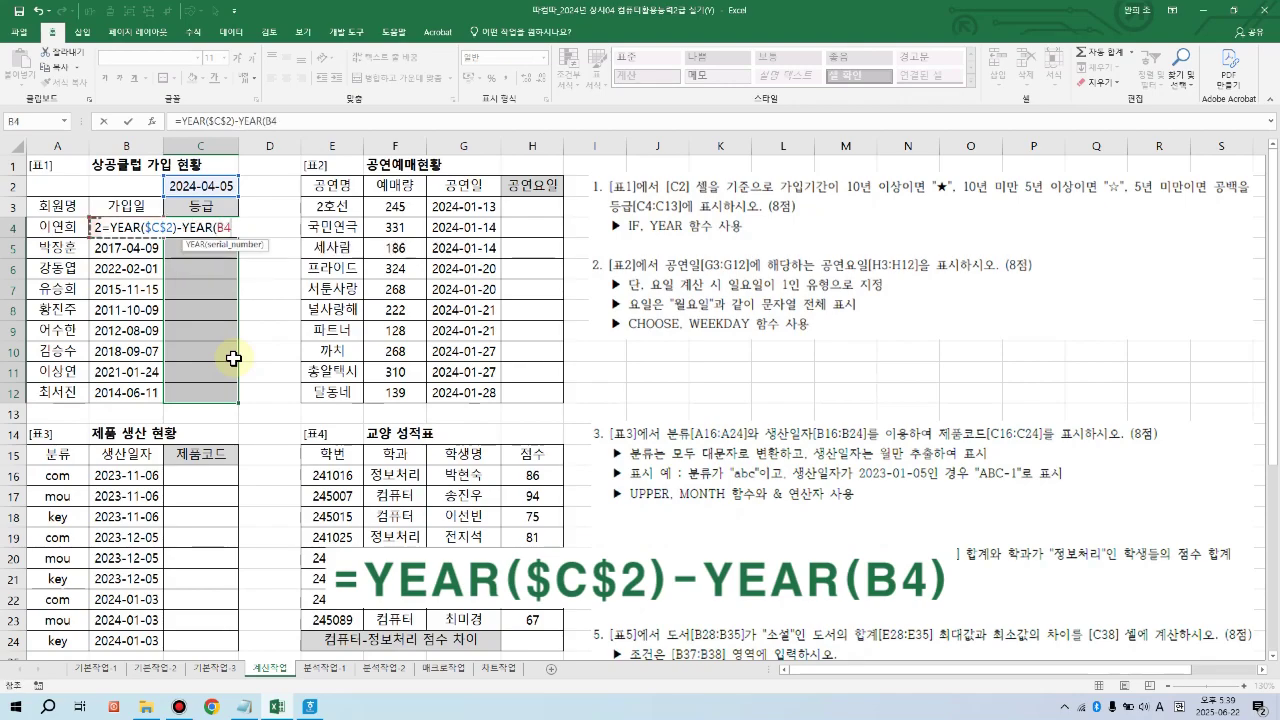
text())
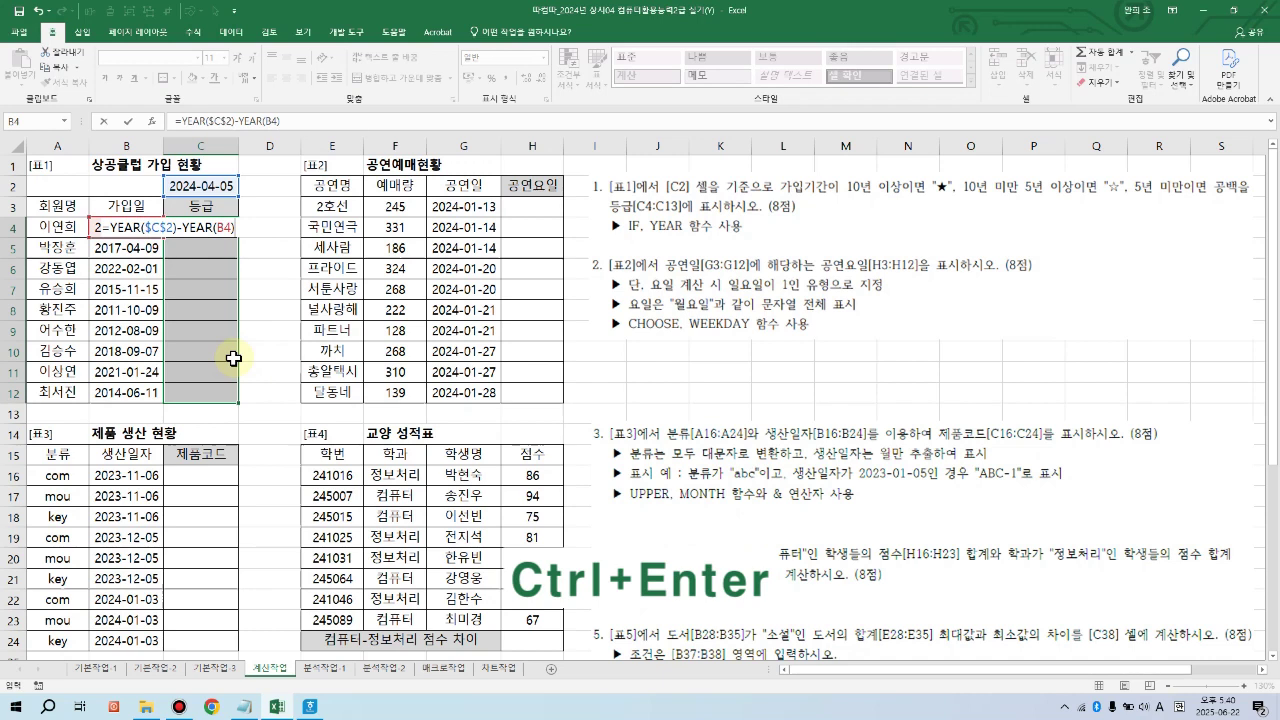
key(ctrl+Return)
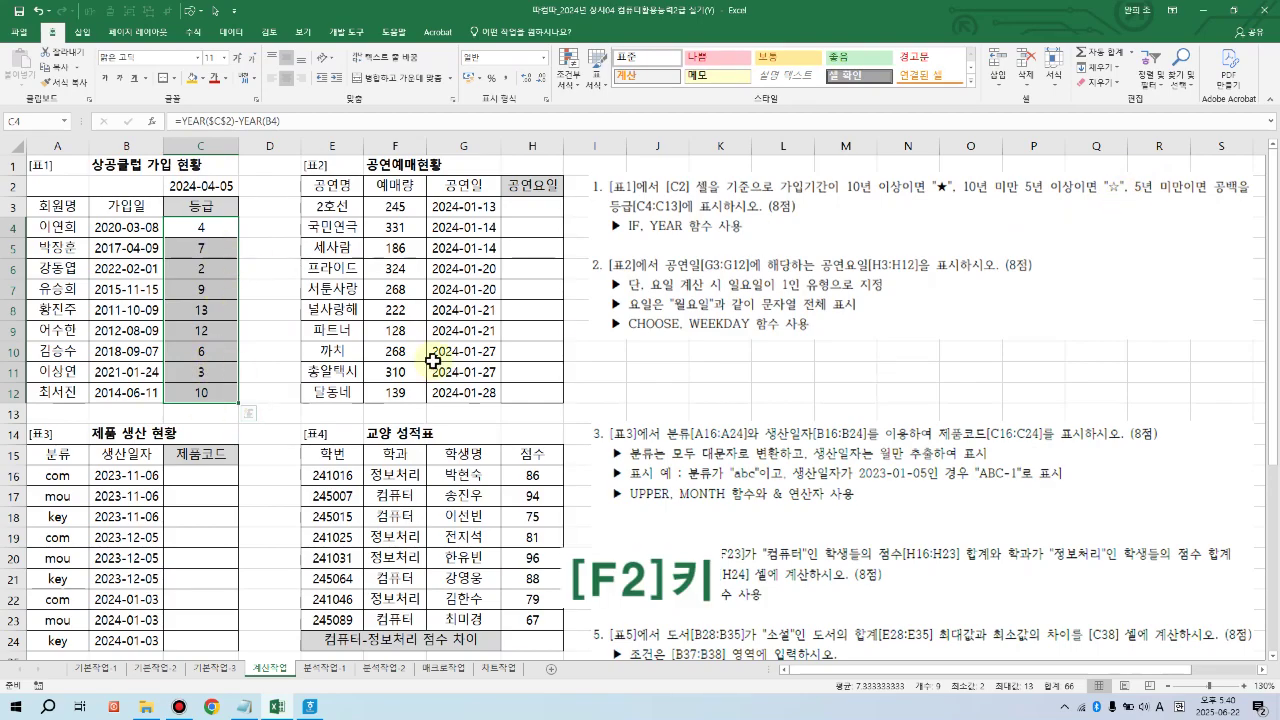
Step: Rework the C4 formula so the year difference becomes an IF test: =IF(YEAR($C$2)-YEAR(B4)>=10,"★",
key(F2)
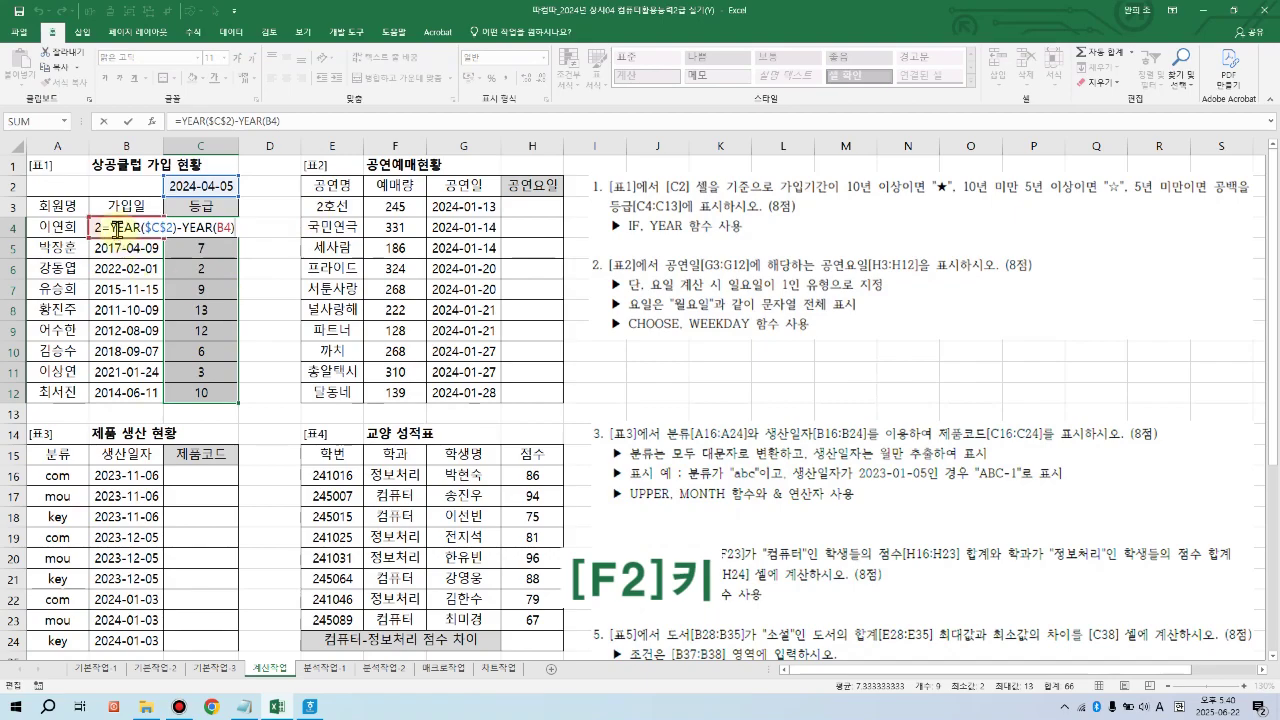
drag(110, 227, 250, 227)
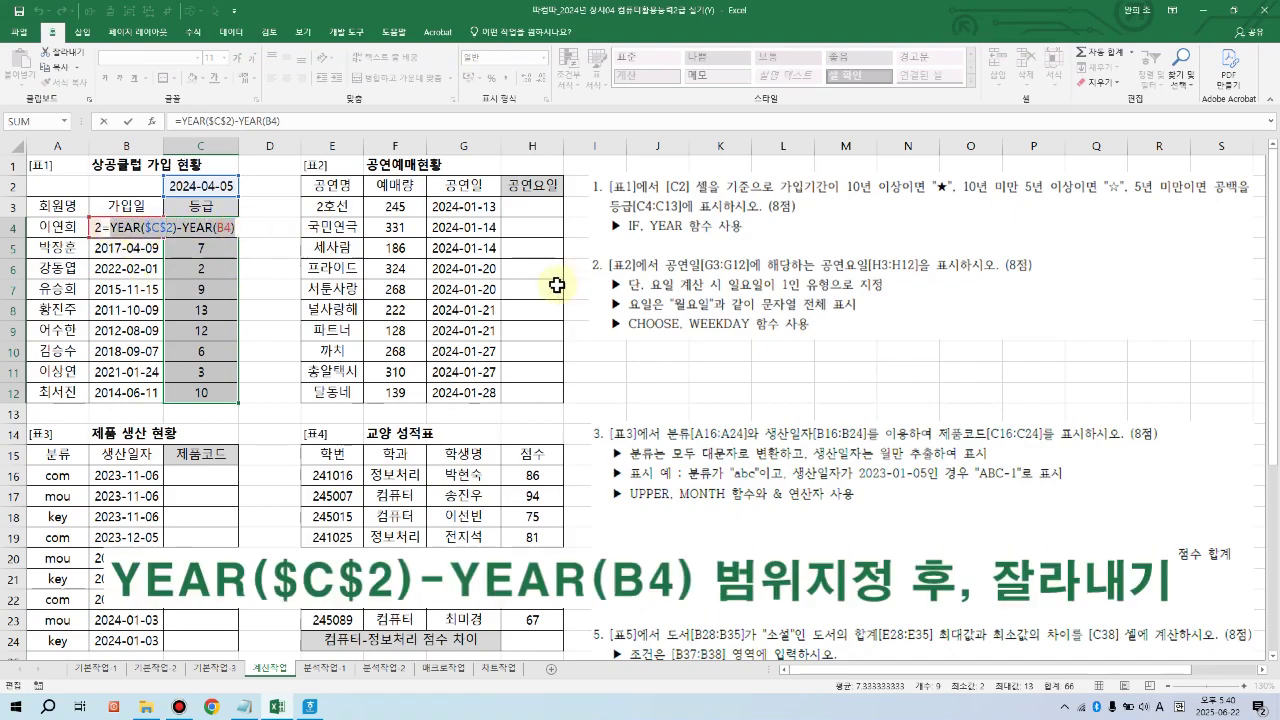
key(ctrl+x)
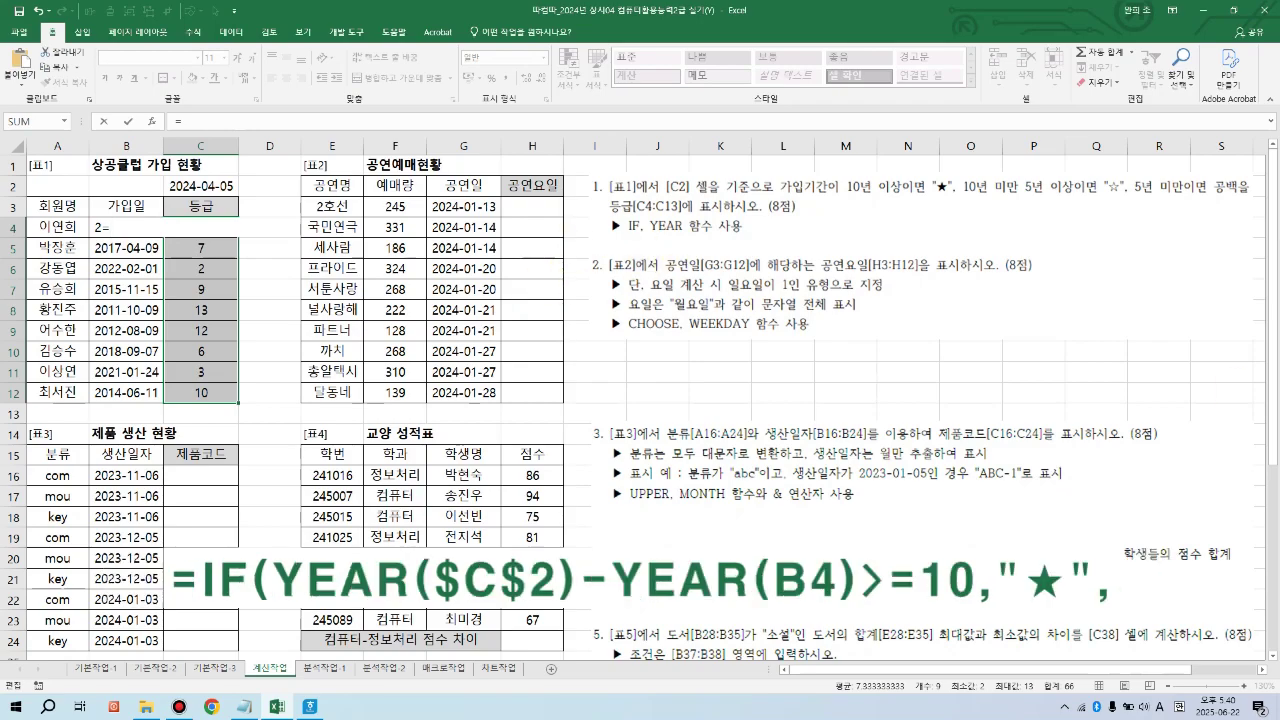
text(IF()
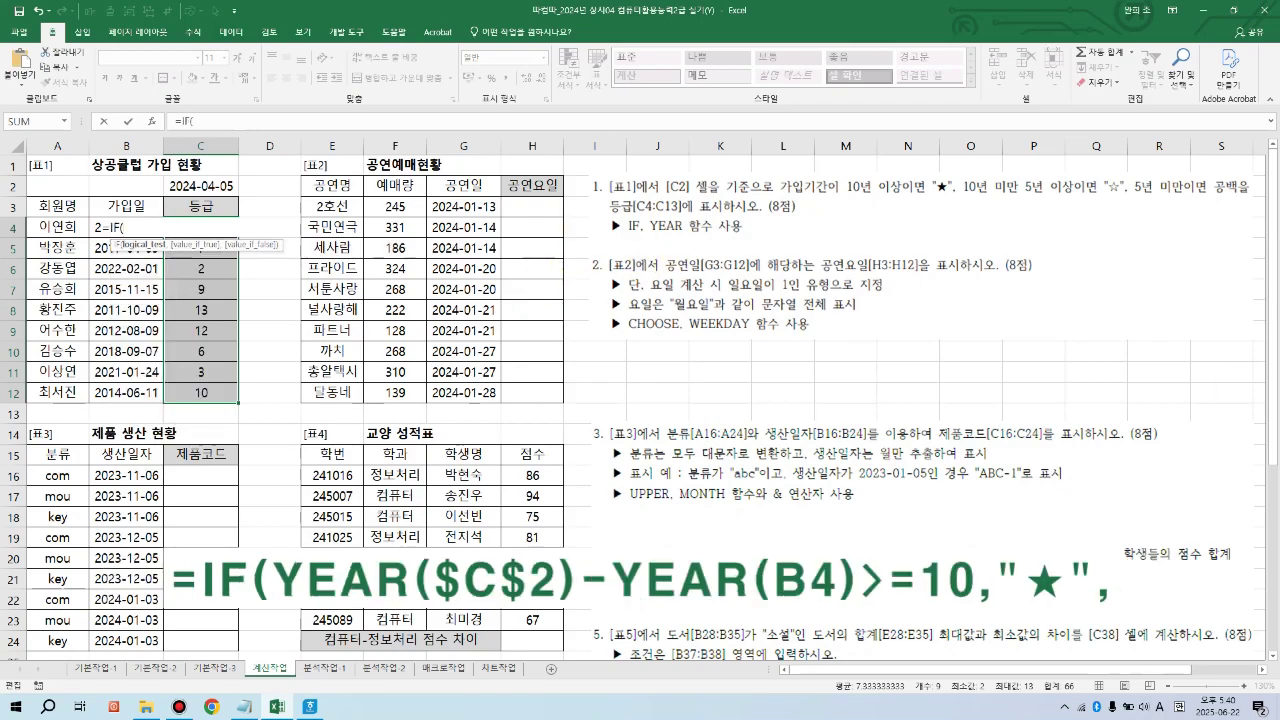
key(ctrl+v)
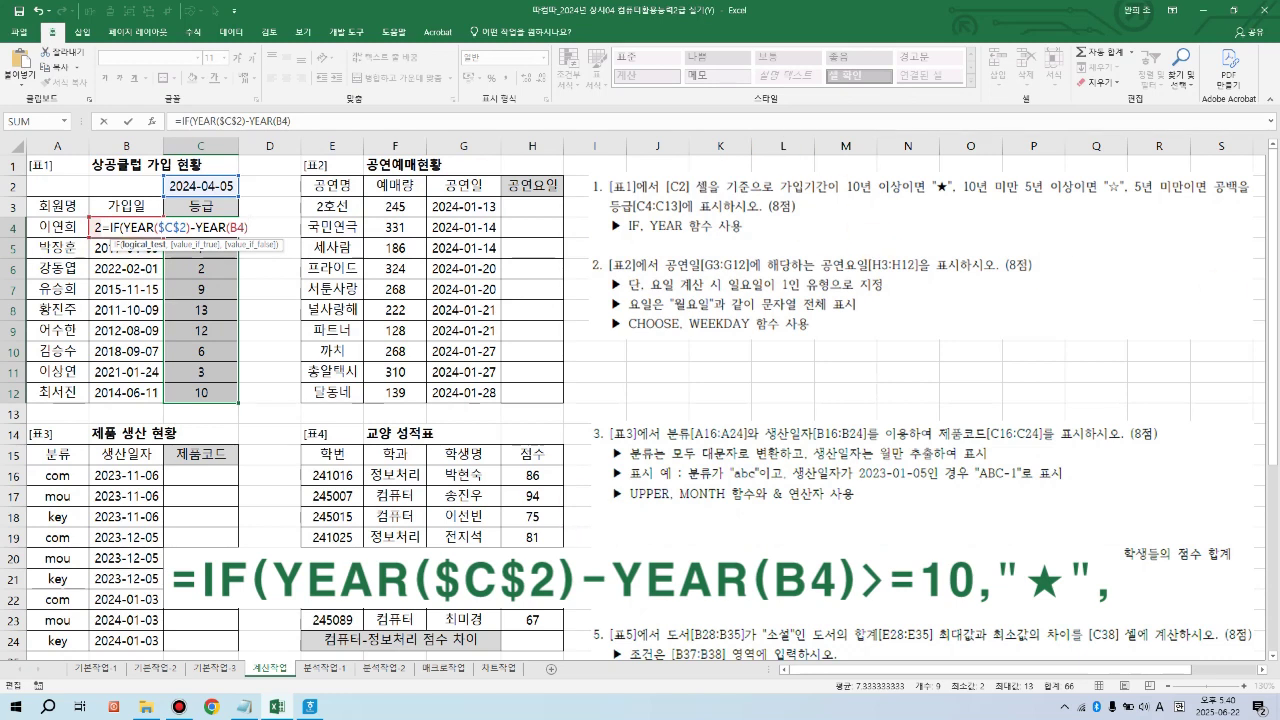
text(>=10,)
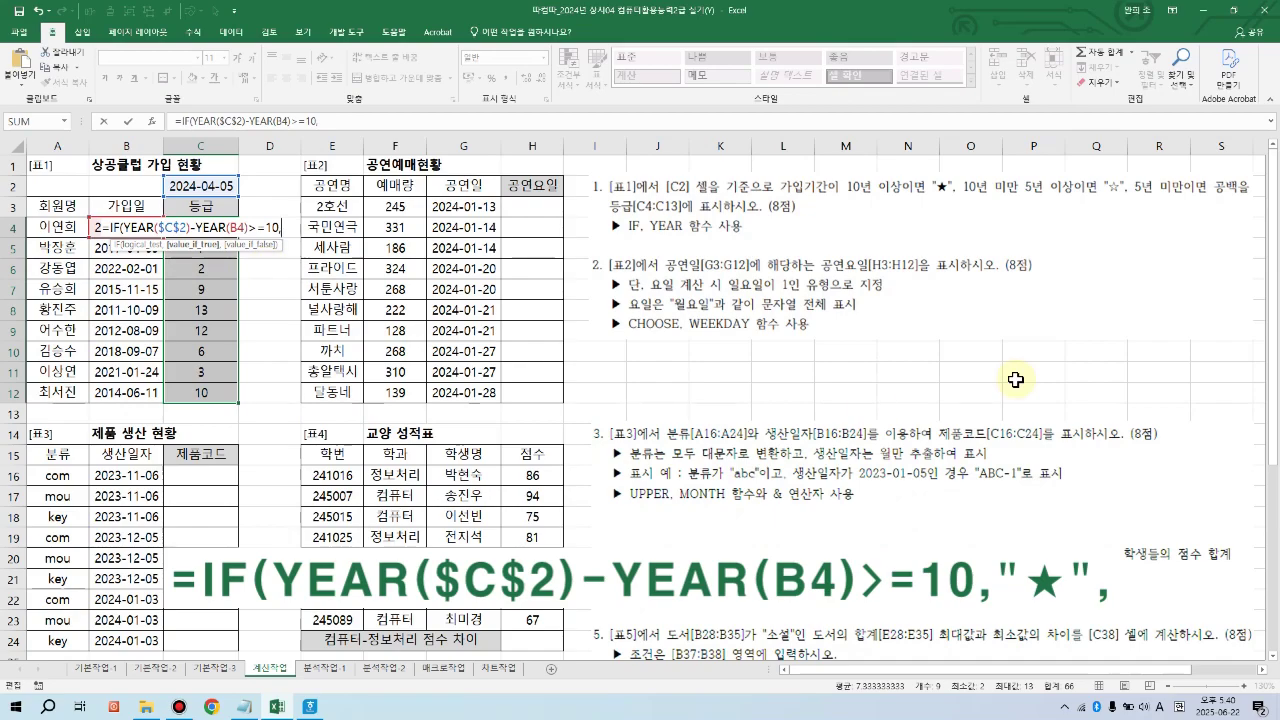
text("ㅁ)
key(Hangul_Hanja)
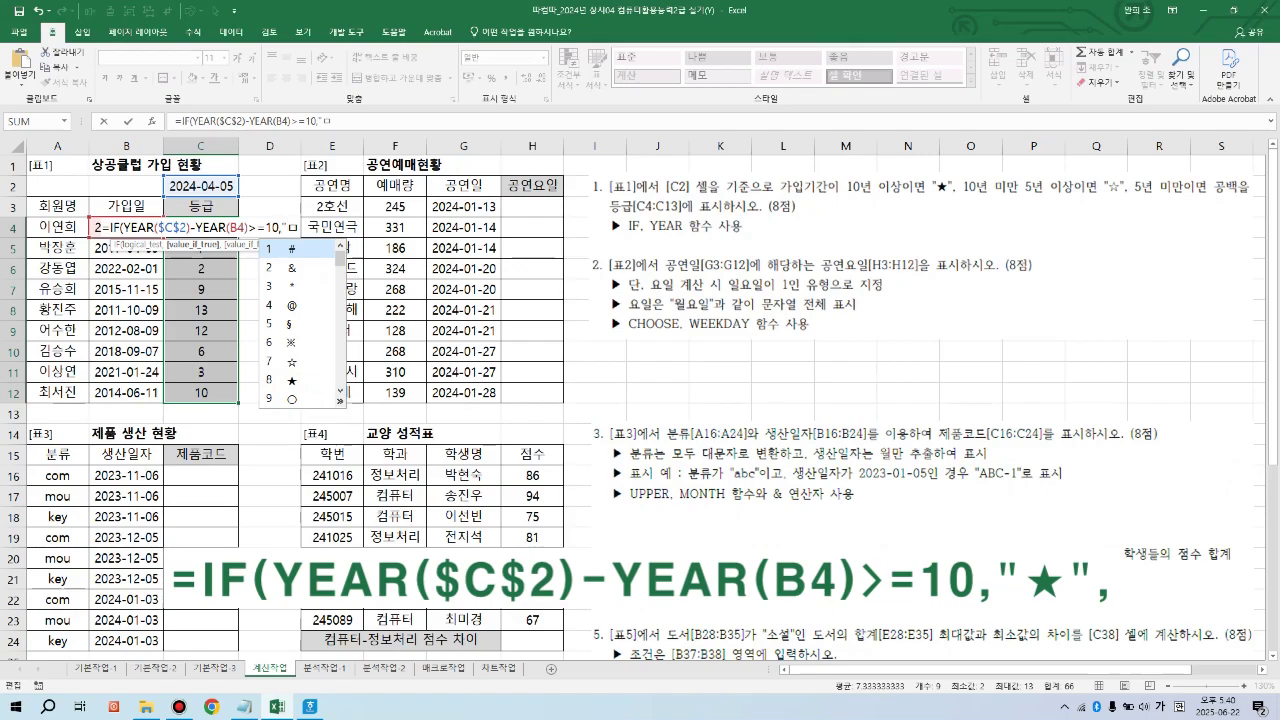
key(8)
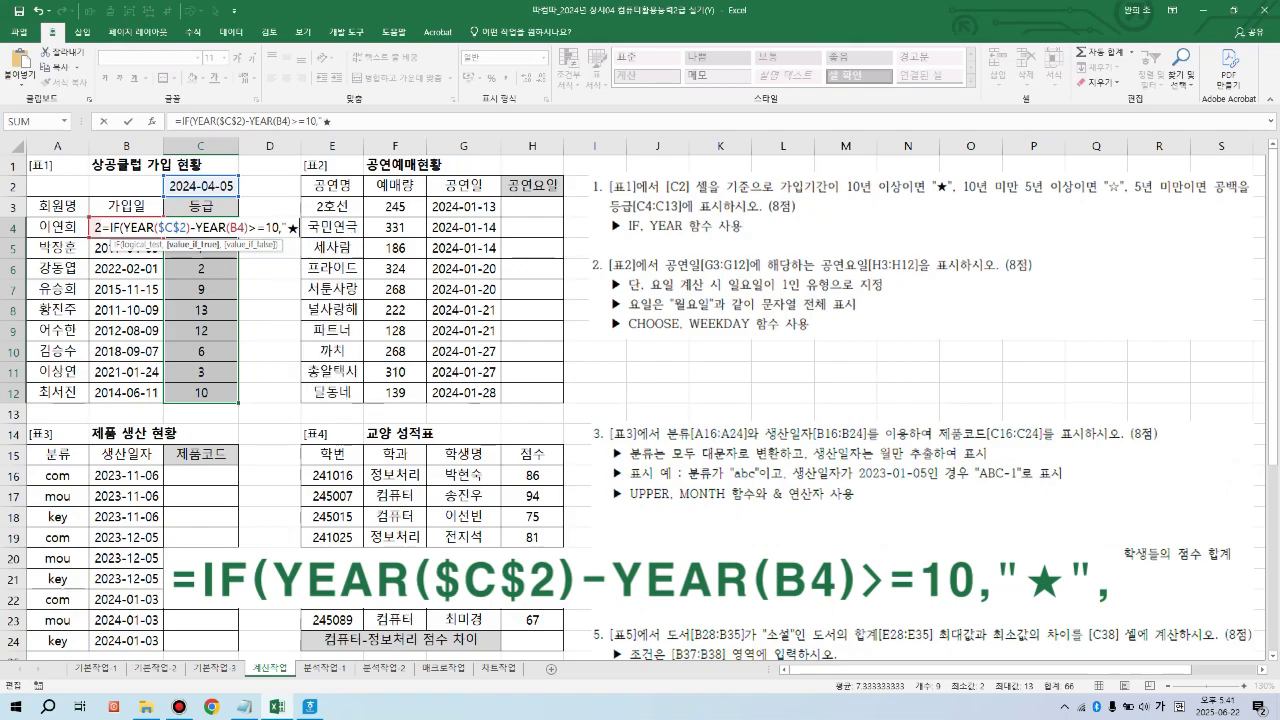
text(")
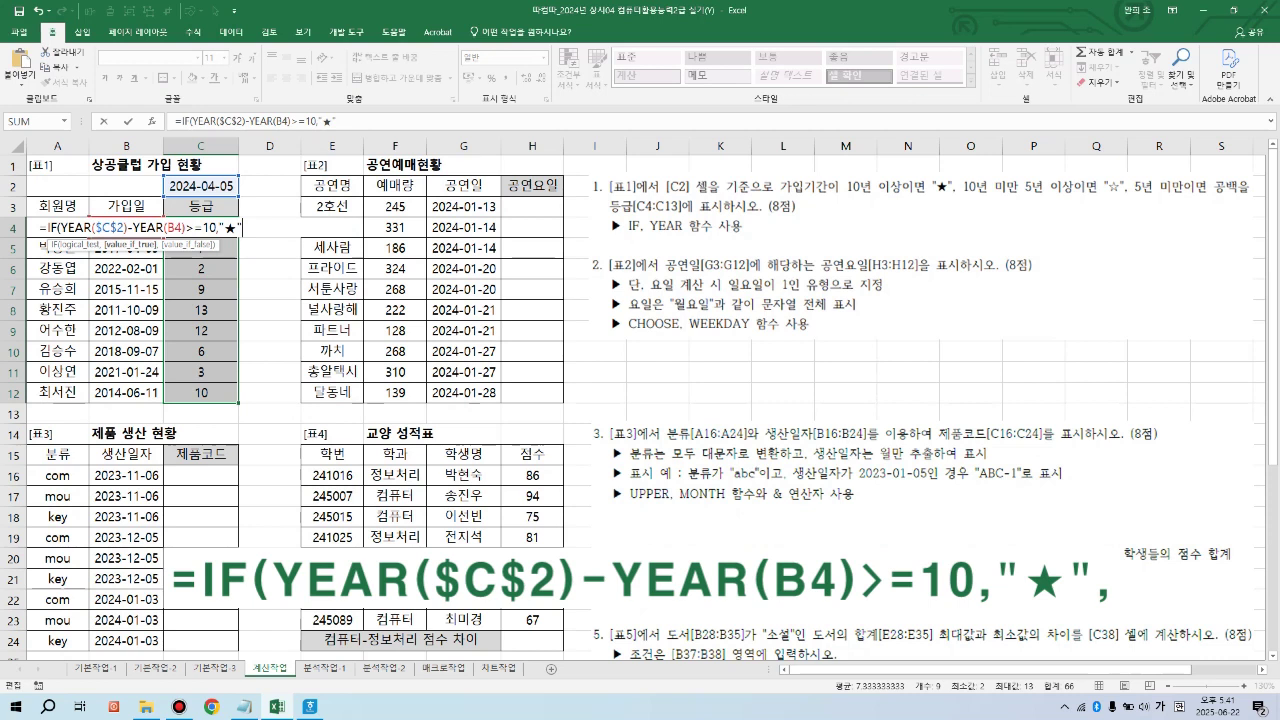
text(,)
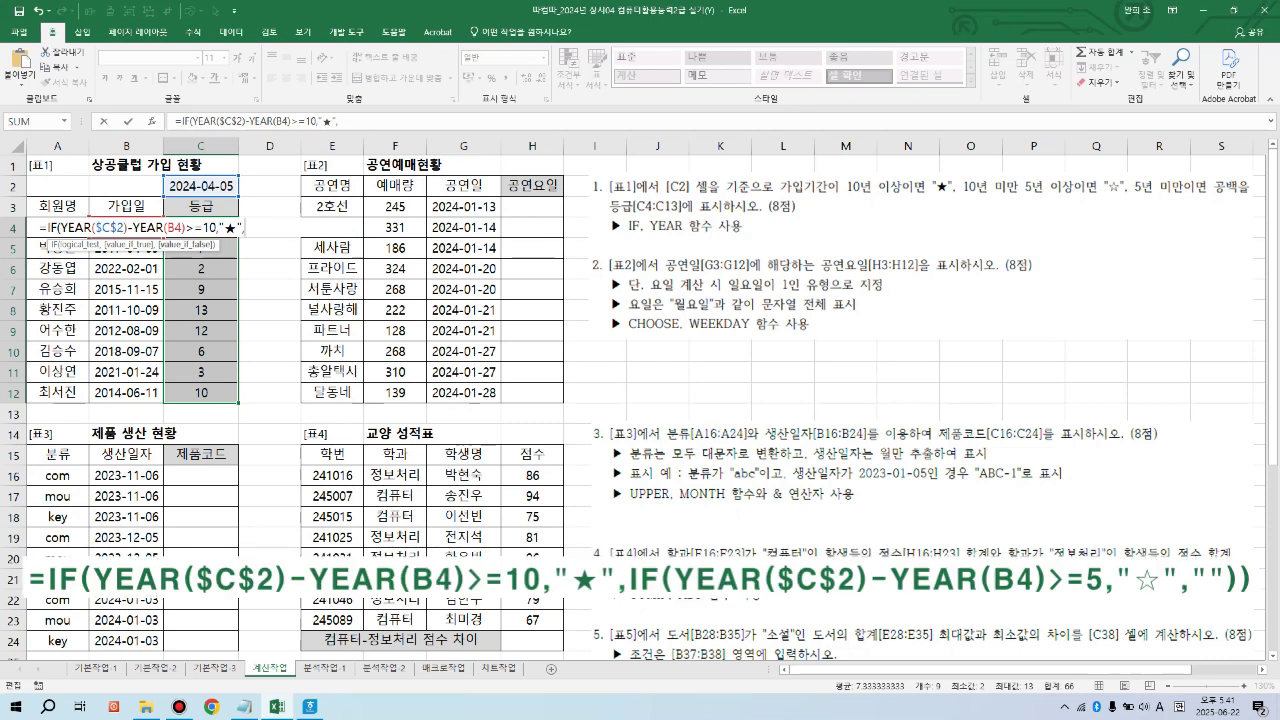
Step: Complete the formula with a nested IF(YEAR($C$2)-YEAR(B4)>=5,"☆","") and apply it to all of C4:C12
text(IF)
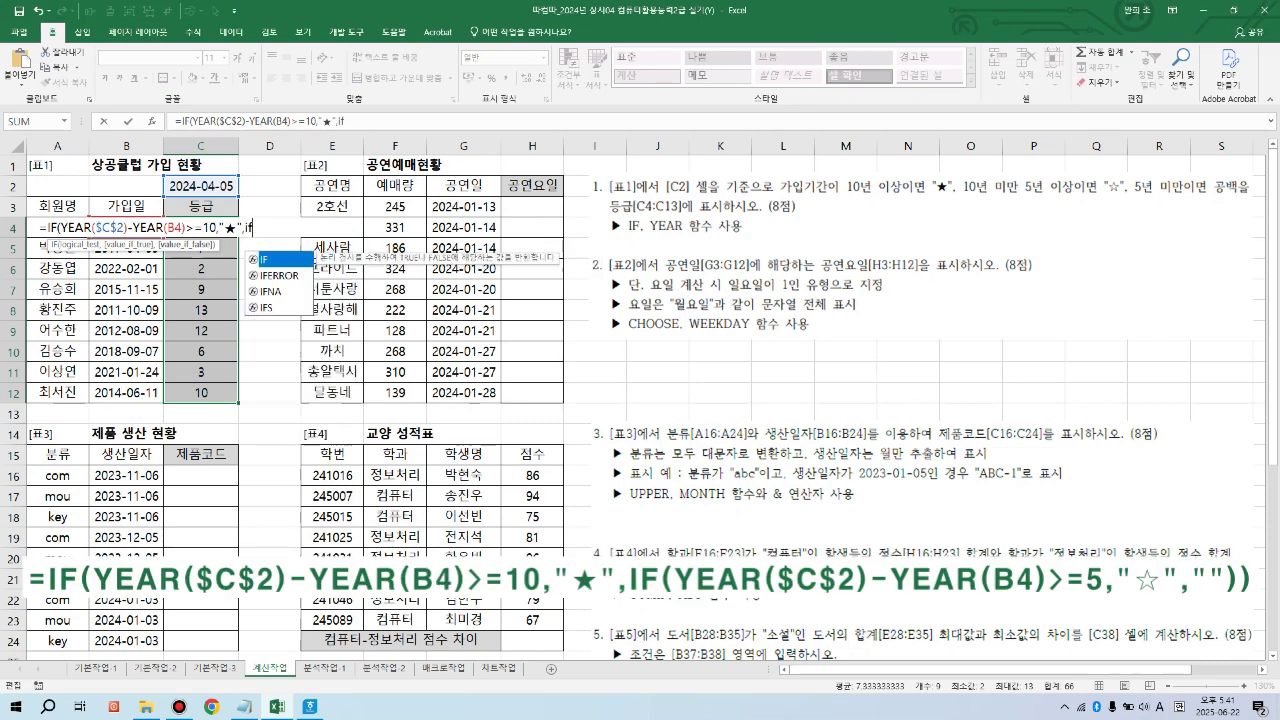
key(Tab)
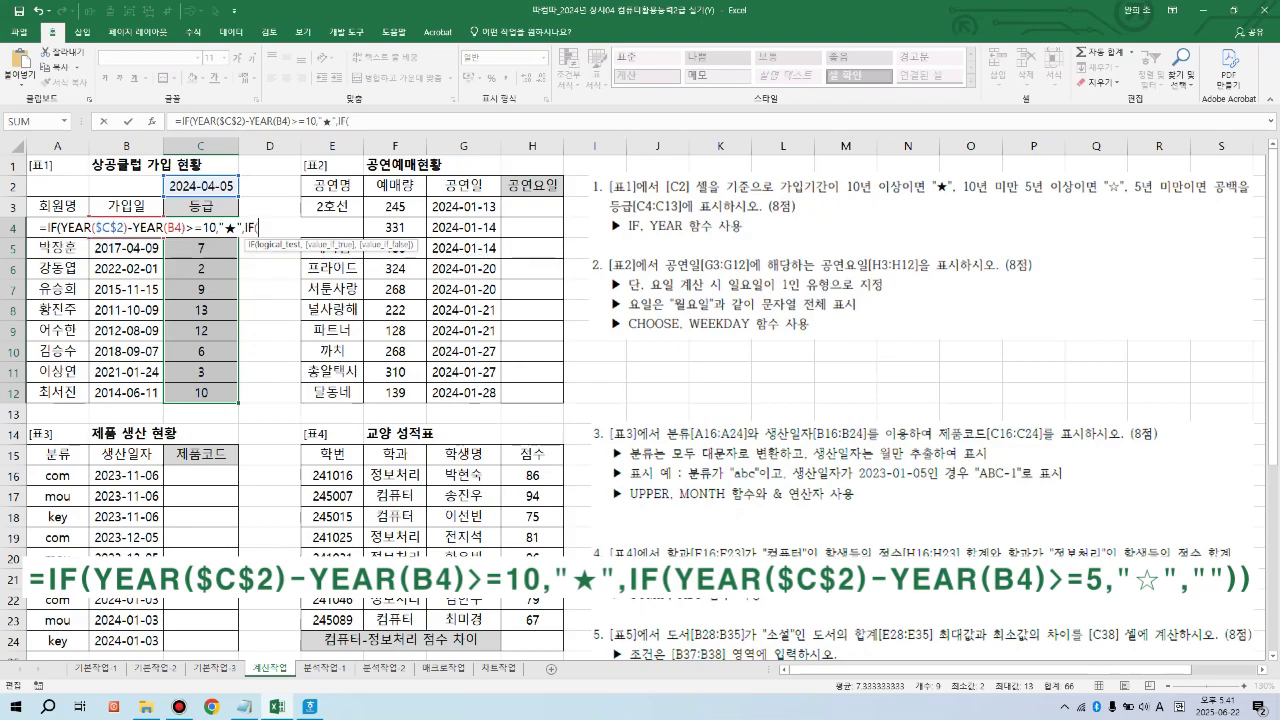
key(ctrl+v)
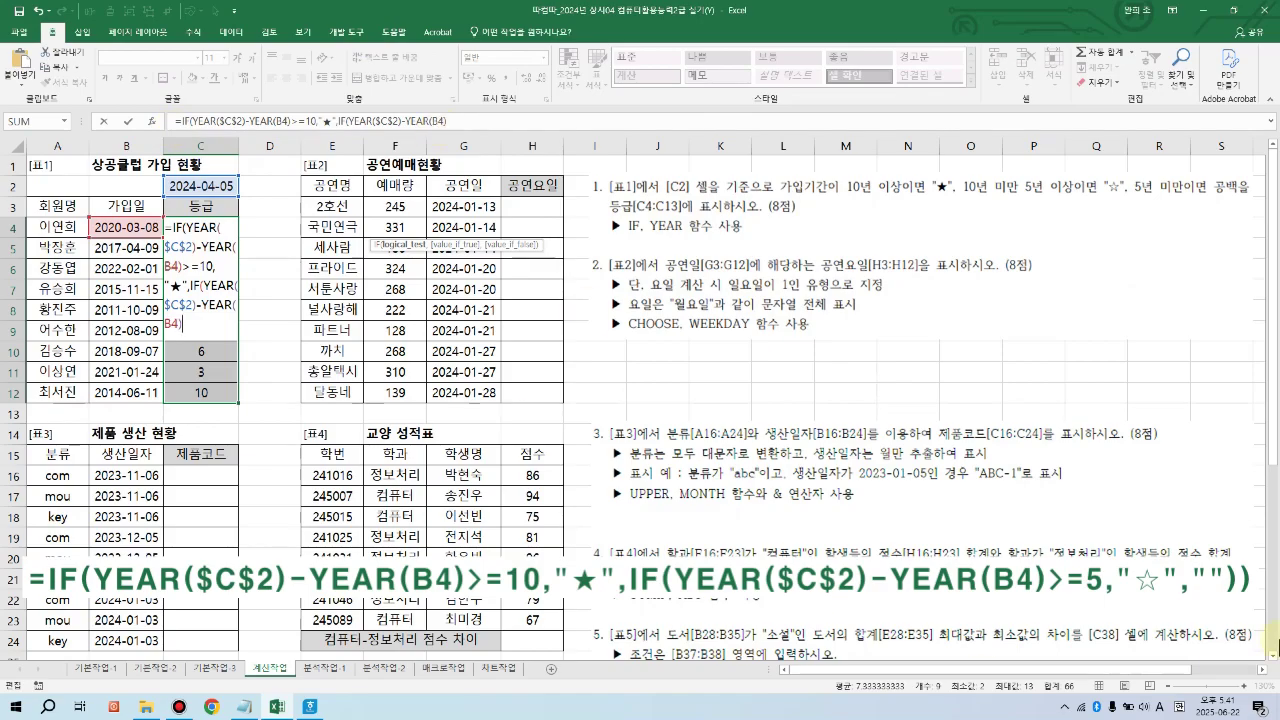
text(>=5)
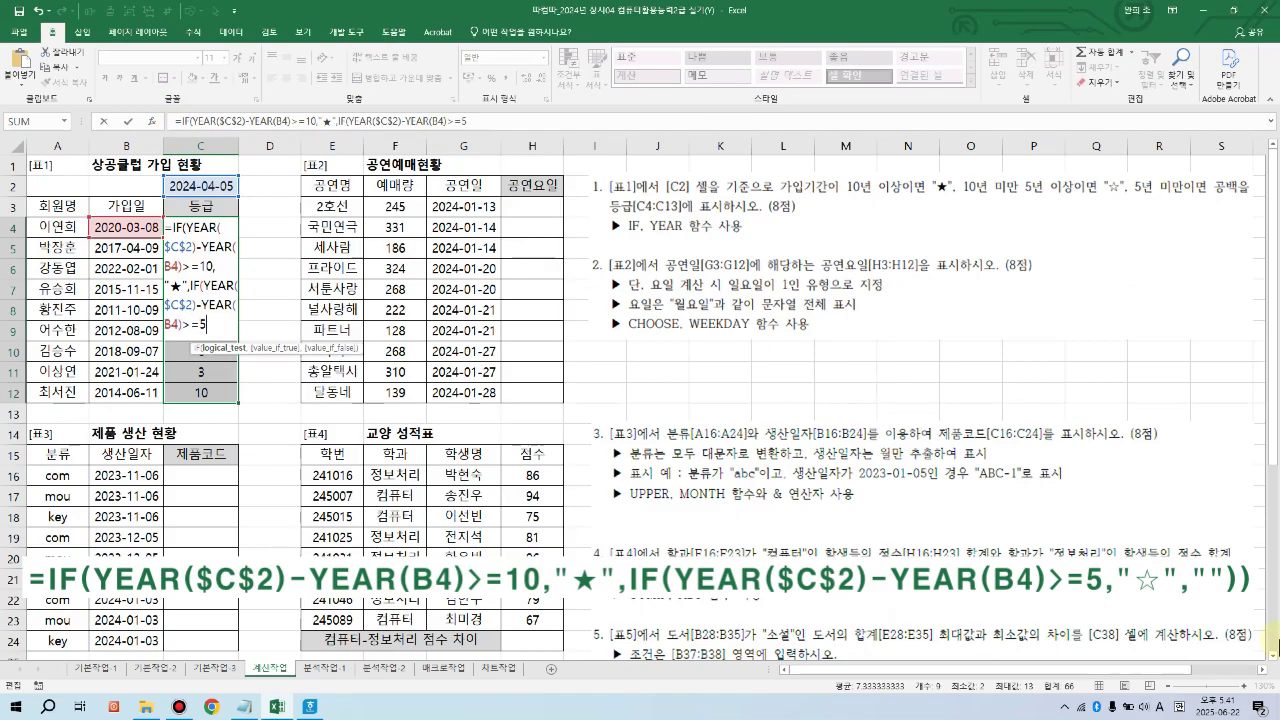
text(,")
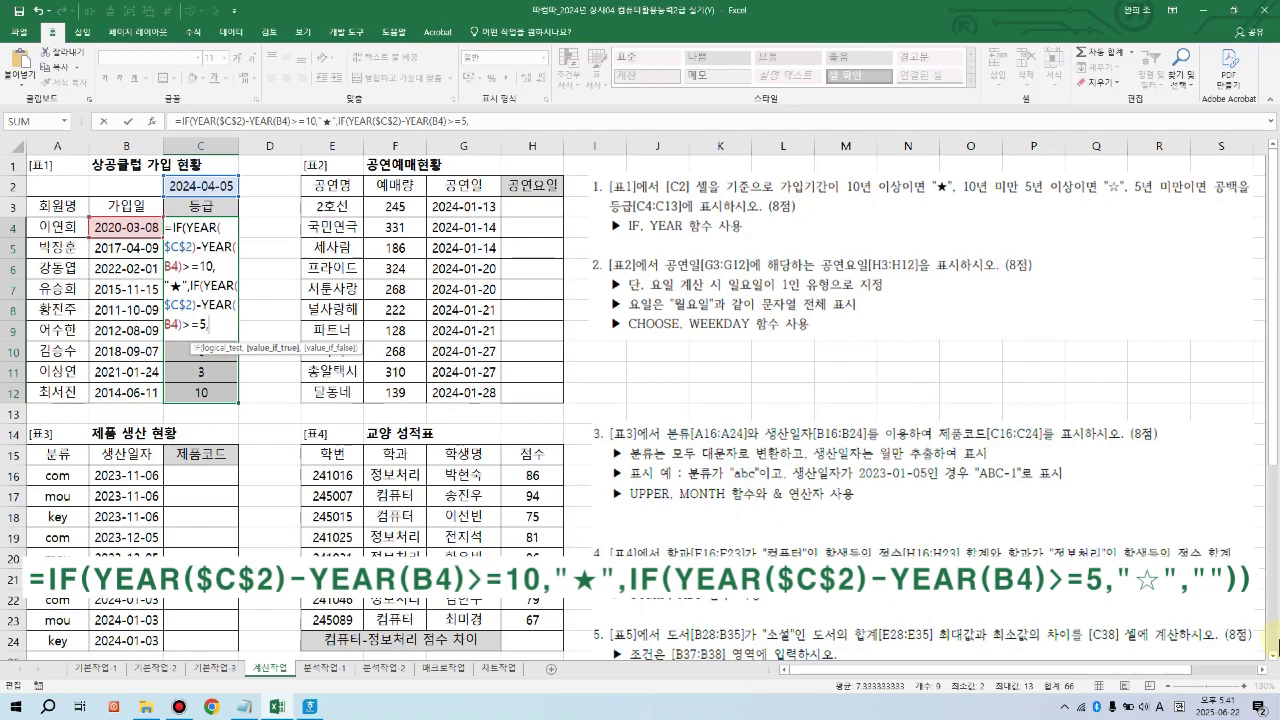
text(ㅁ)
key(Hangul_Hanja)
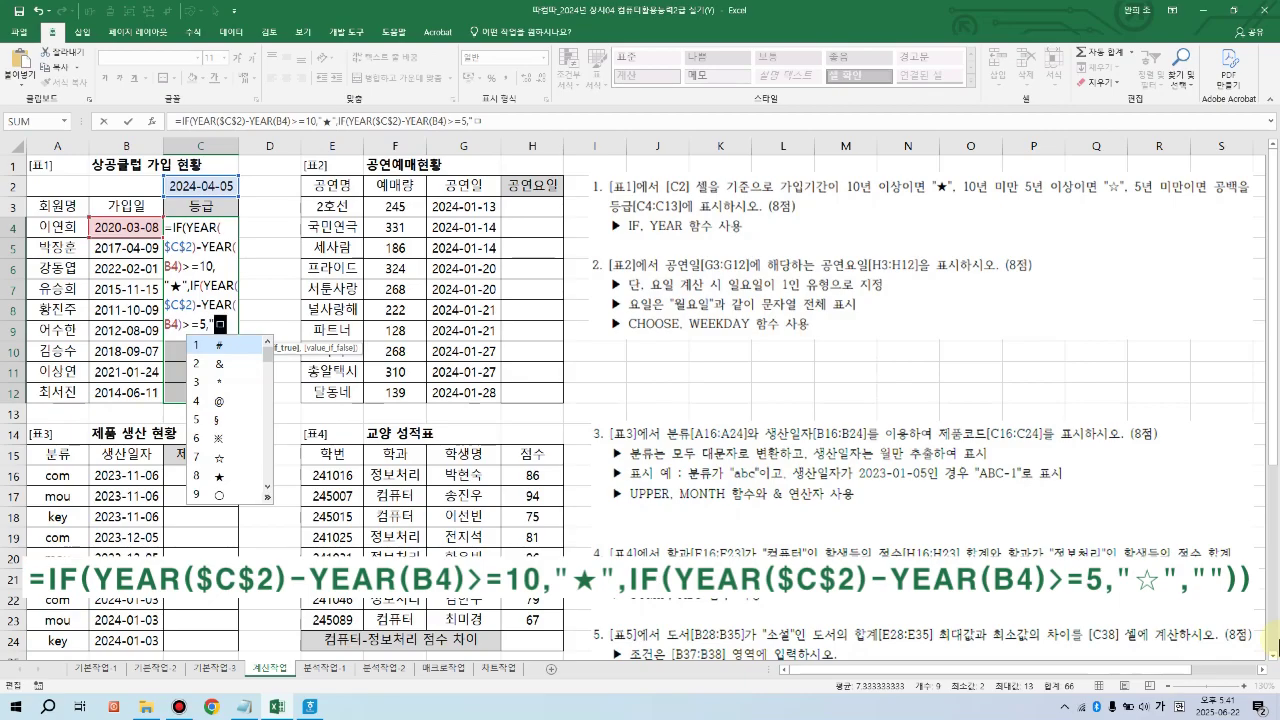
key(7)
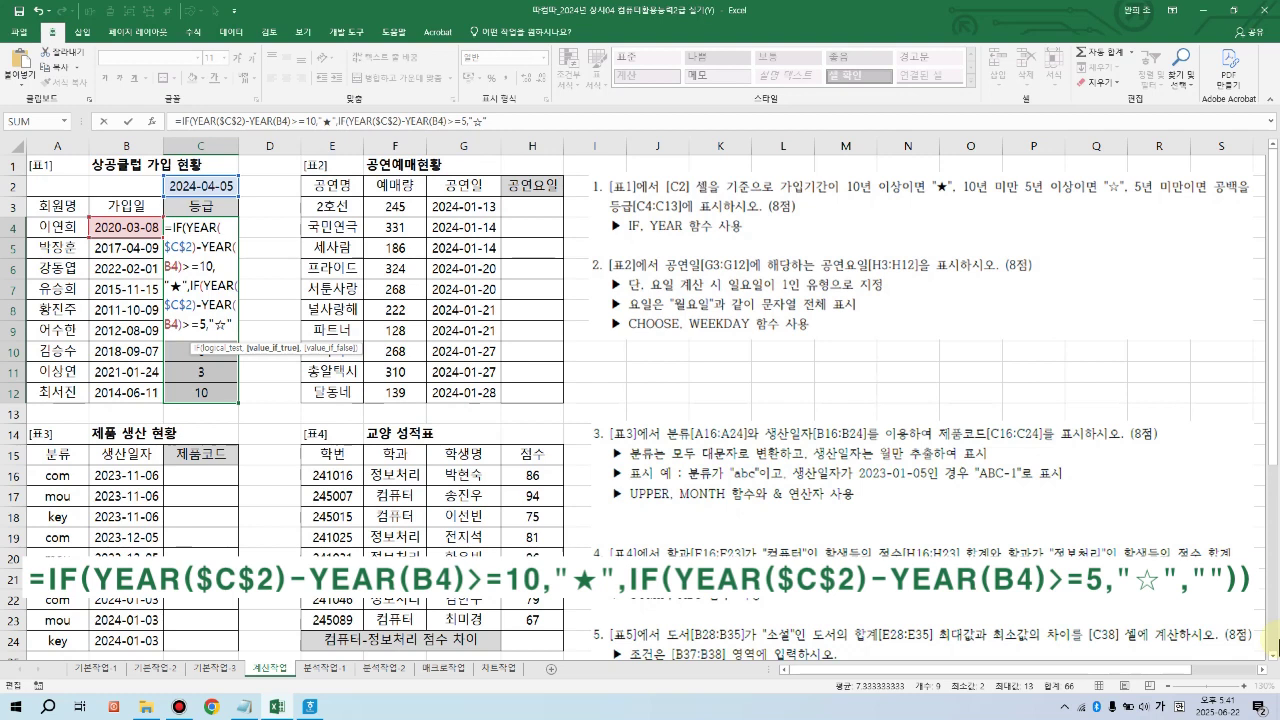
text(,)
text("")
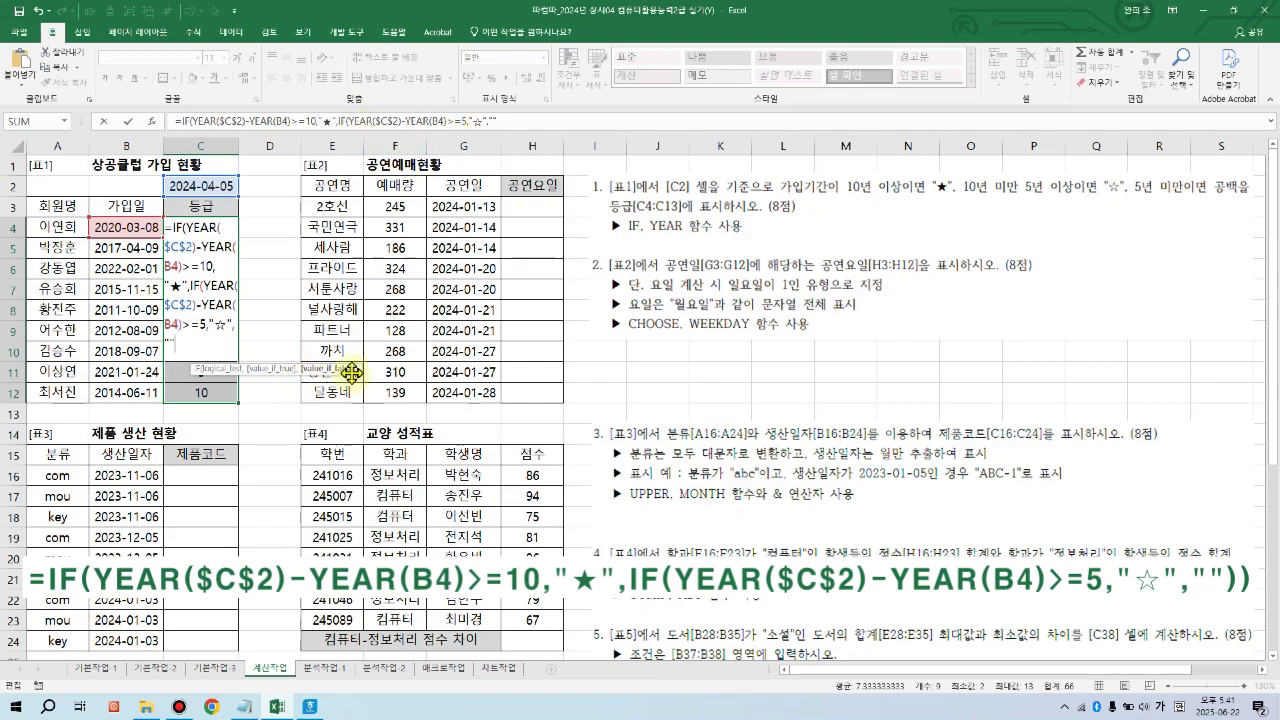
text())
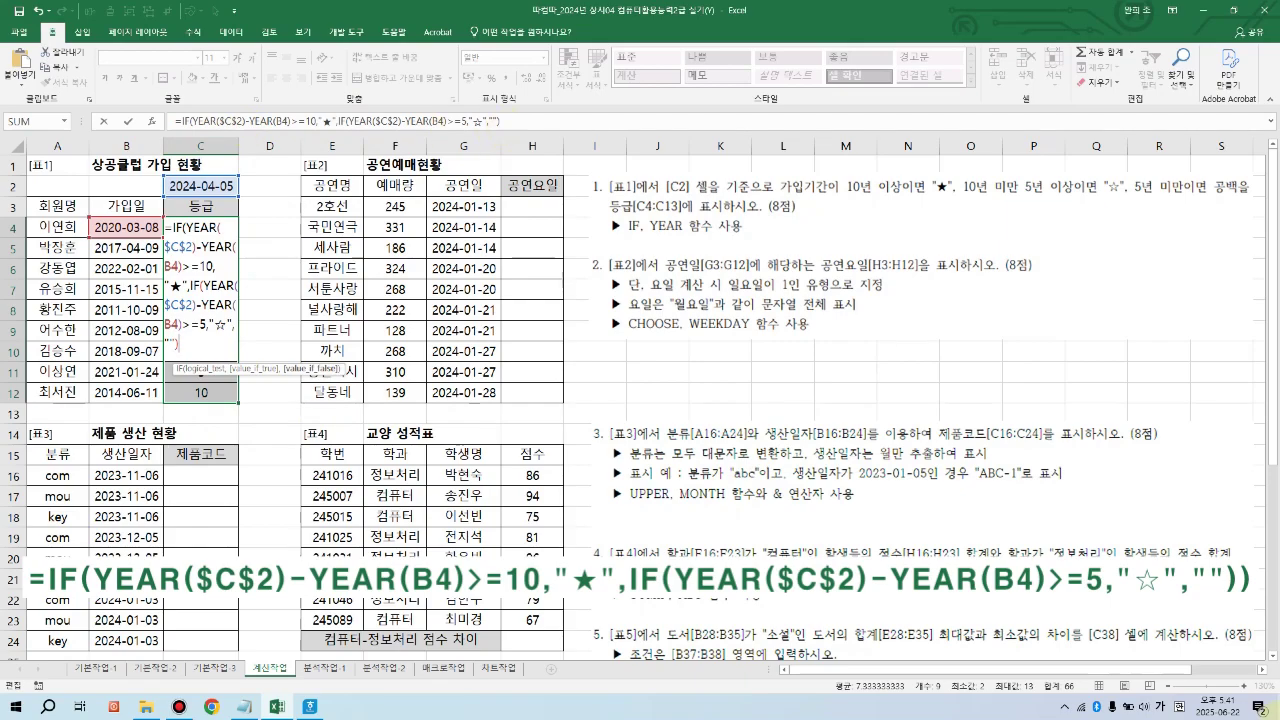
text())
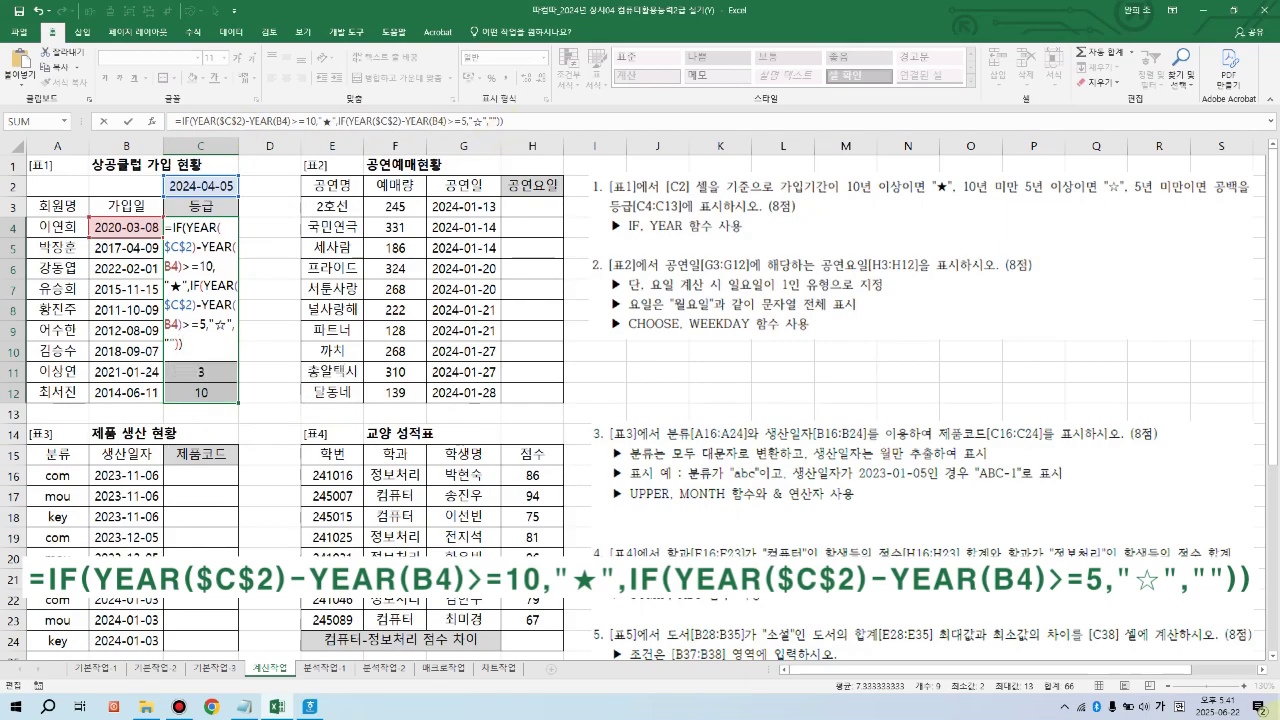
key(ctrl+Return)
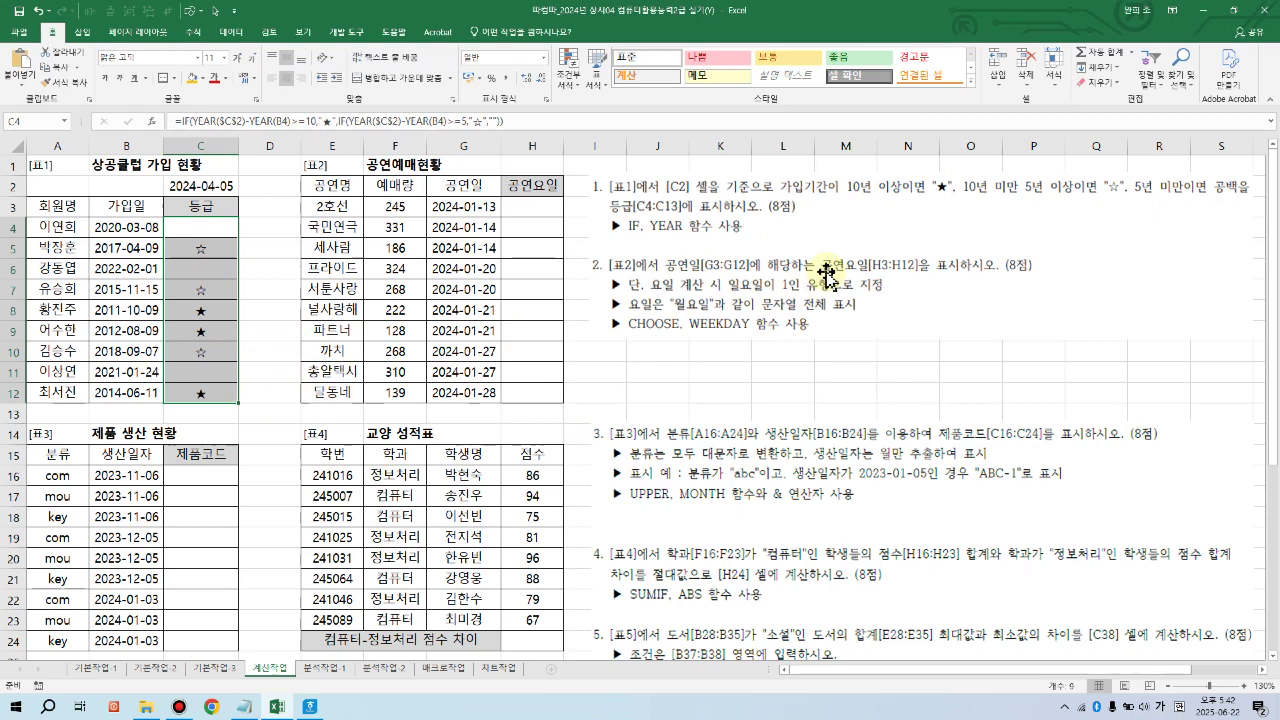
Step: Crop question 1 out of the upper instruction picture and move the remaining question 2 part down to just above question 3
click(870, 276)
double_click(1015, 240)
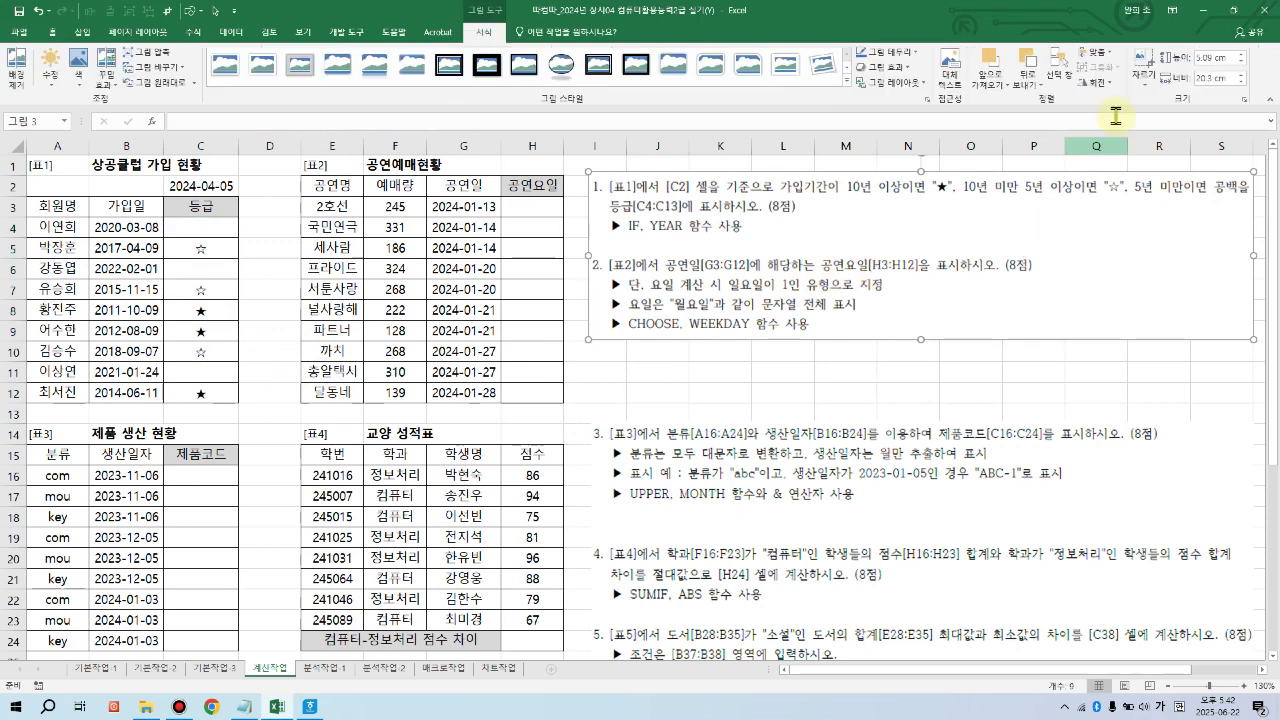
click(1143, 62)
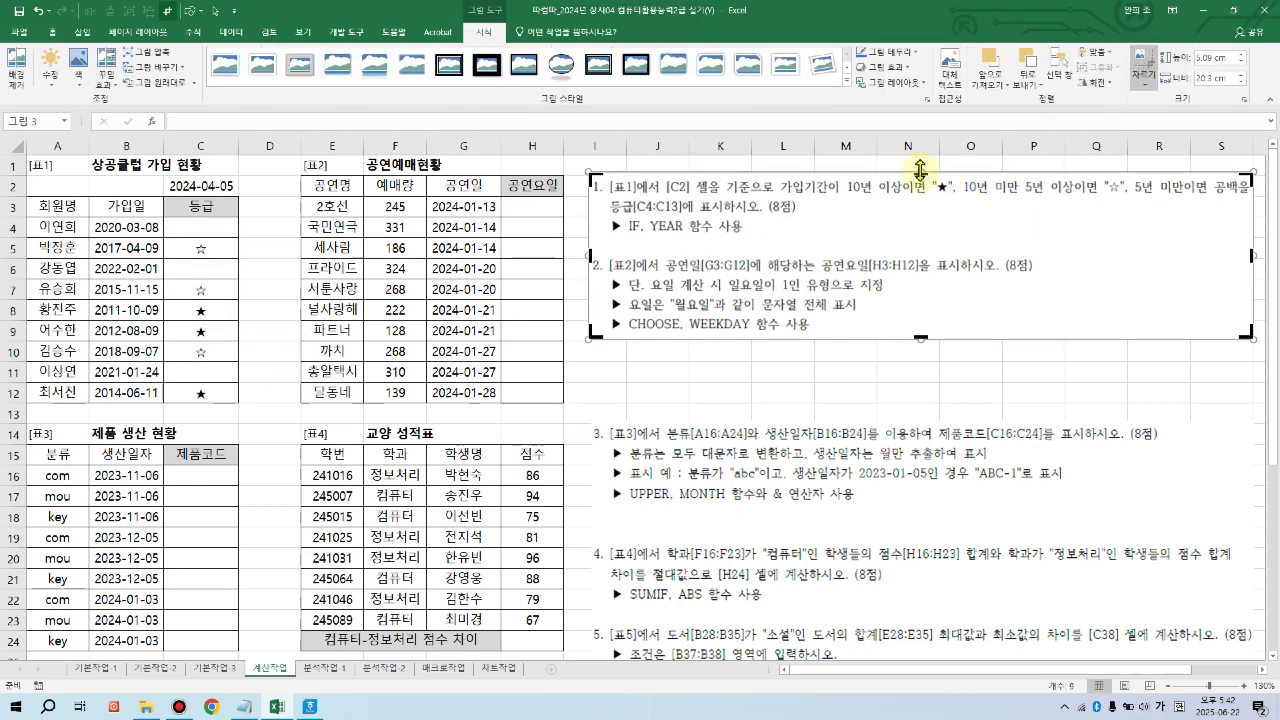
drag(919, 172, 919, 254)
click(783, 392)
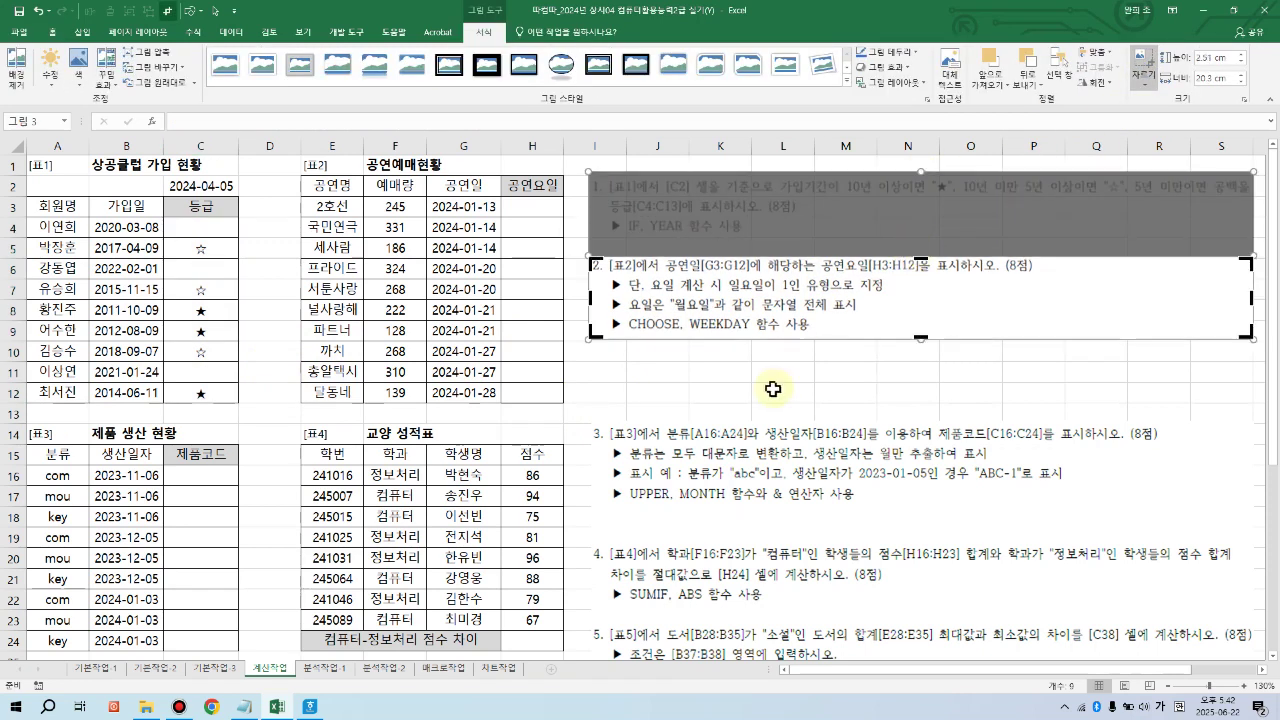
drag(860, 345, 864, 389)
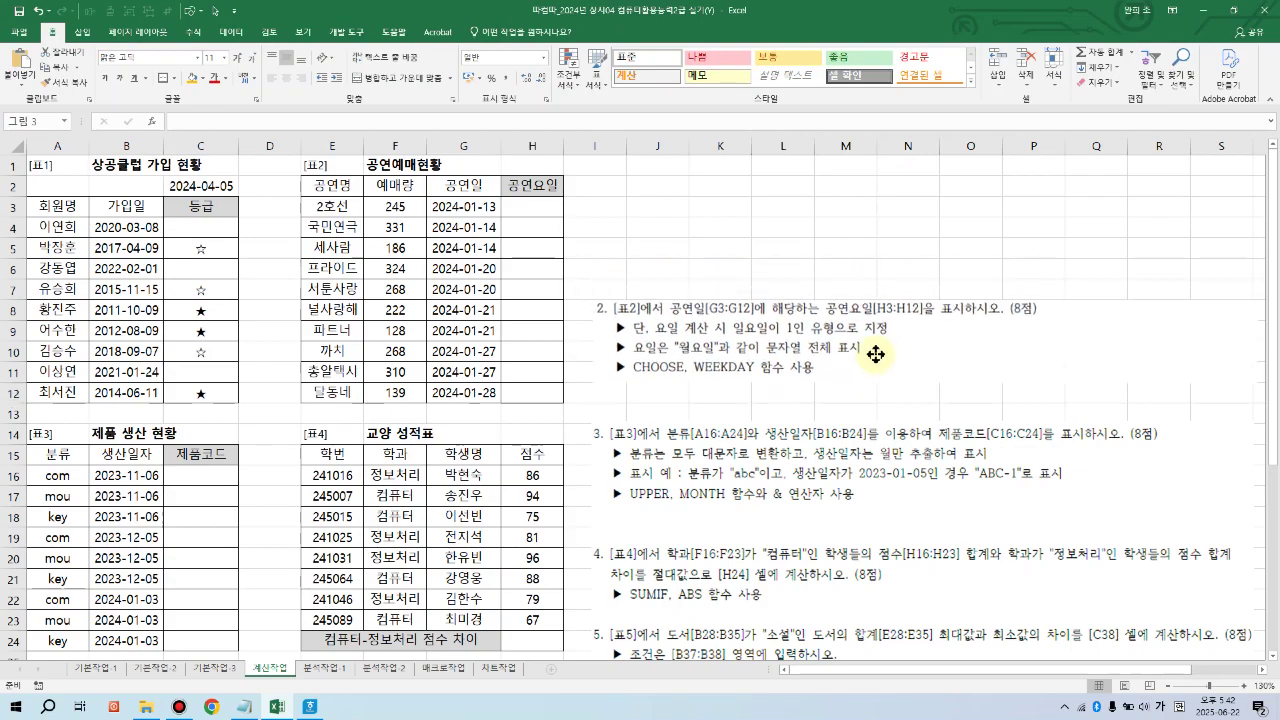
click(826, 248)
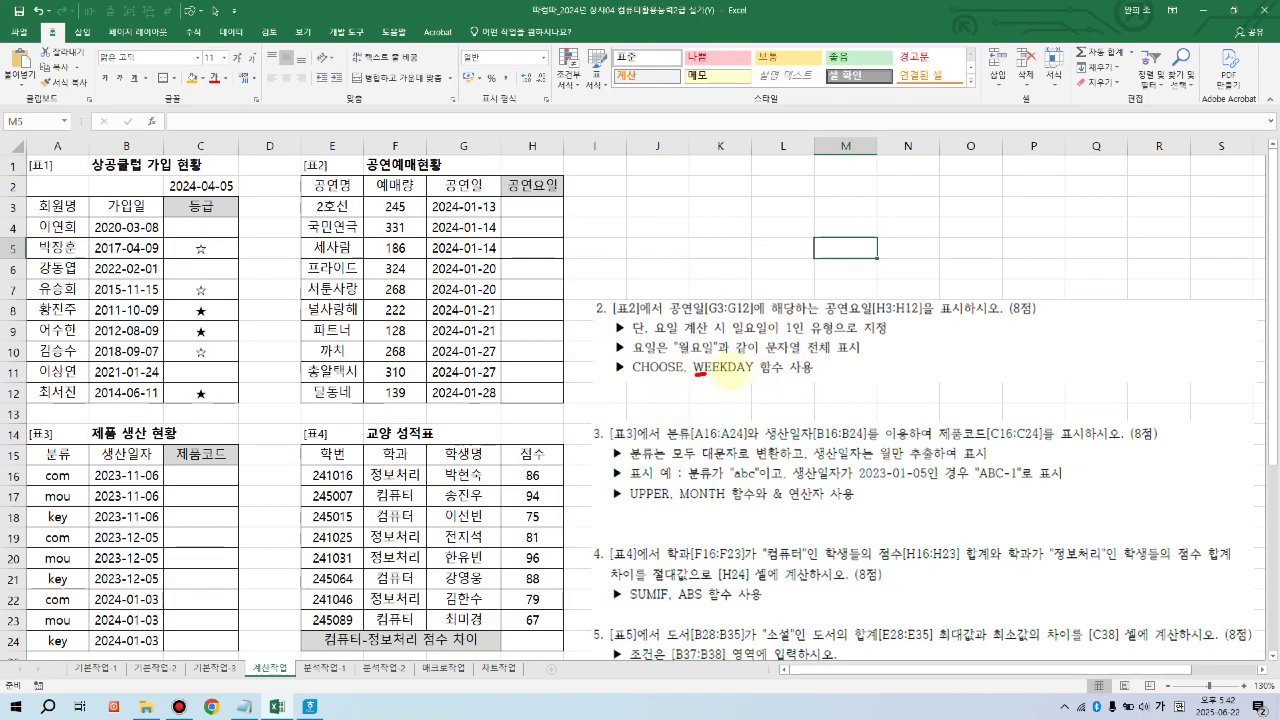
drag(750, 371, 777, 375)
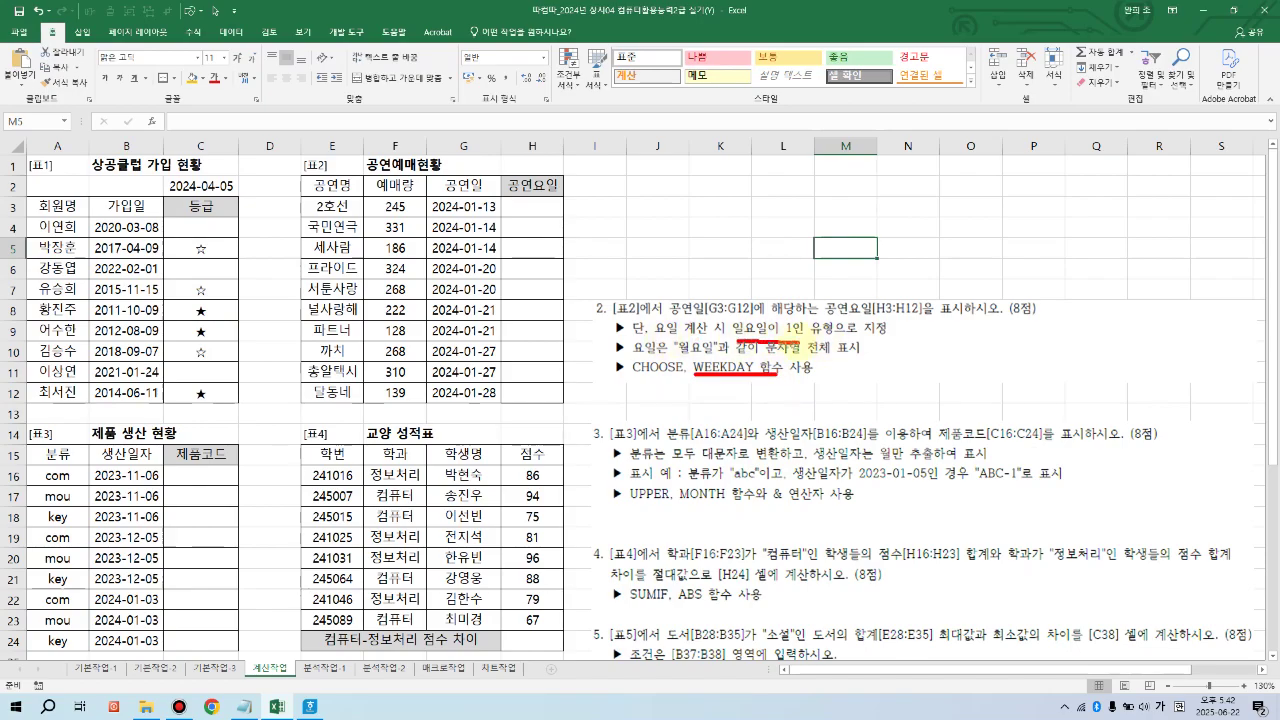
mouse_move(827, 346)
mouse_down()
mouse_move(792, 340)
mouse_move(828, 320)
mouse_move(834, 338)
mouse_up()
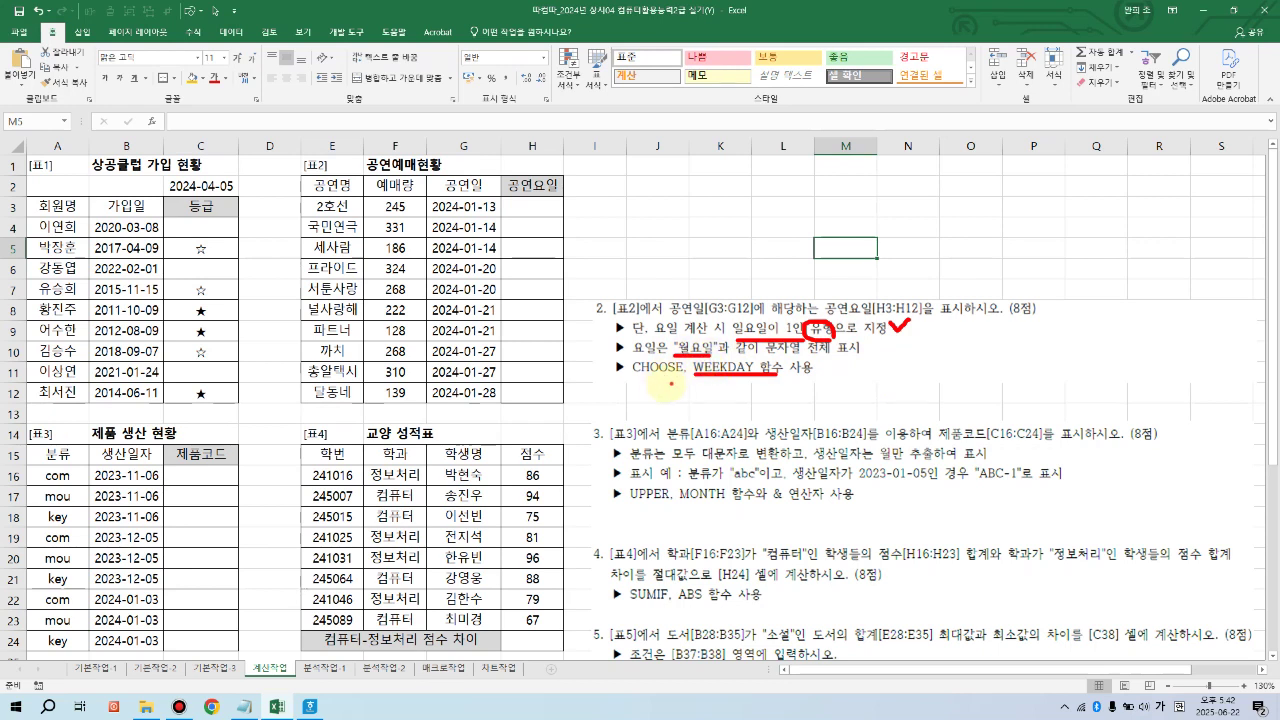
mouse_move(676, 382)
mouse_down()
mouse_move(622, 365)
mouse_move(680, 372)
mouse_move(668, 388)
mouse_up()
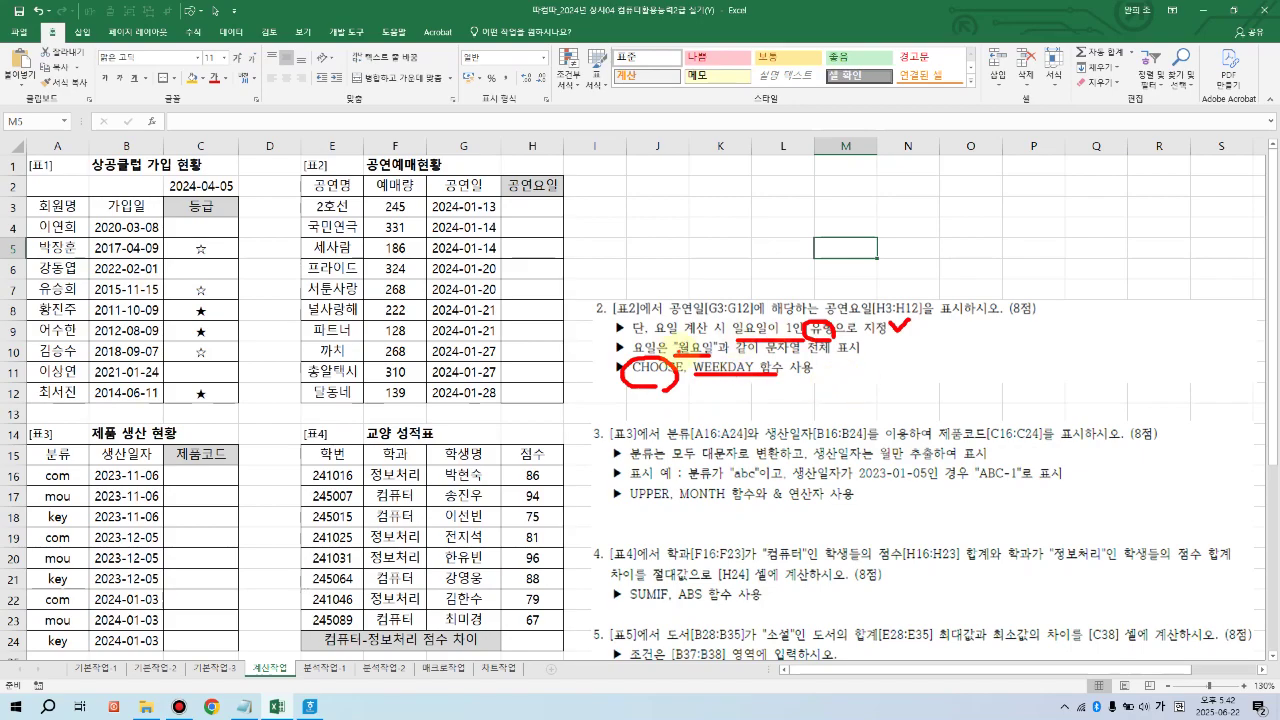
mouse_move(748, 336)
mouse_down()
mouse_move(735, 315)
mouse_move(786, 340)
mouse_up()
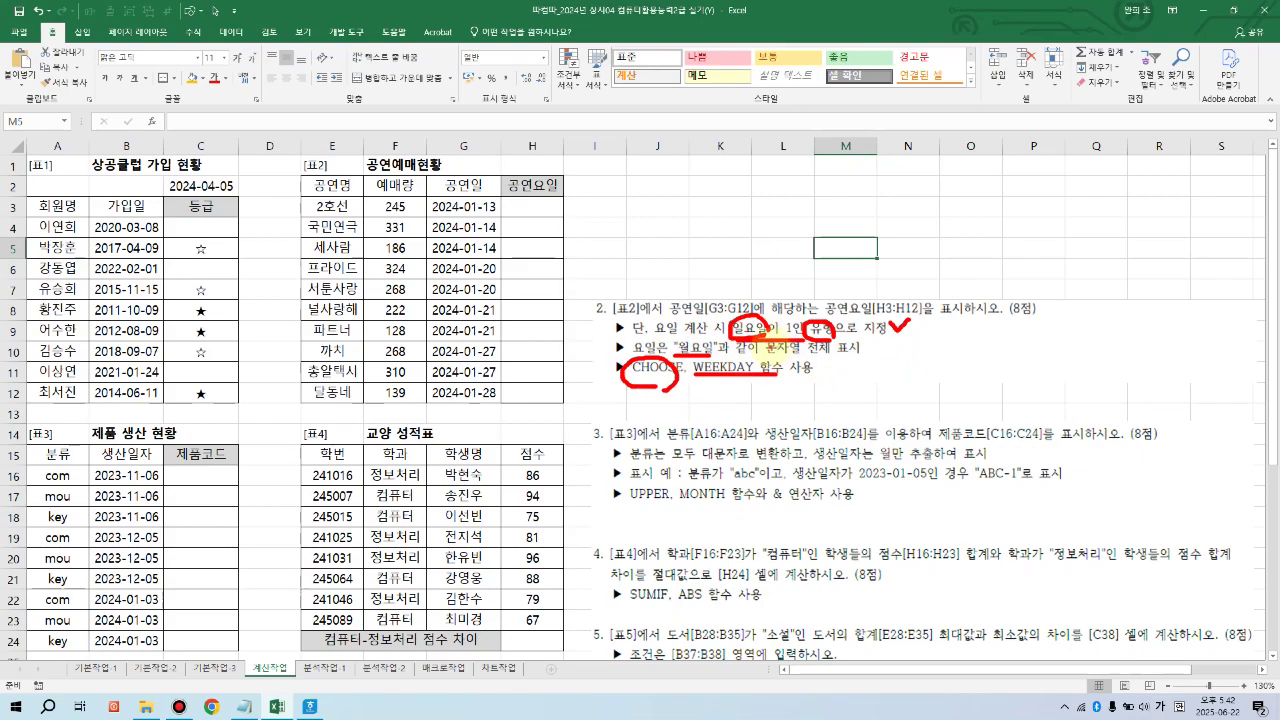
key(Escape)
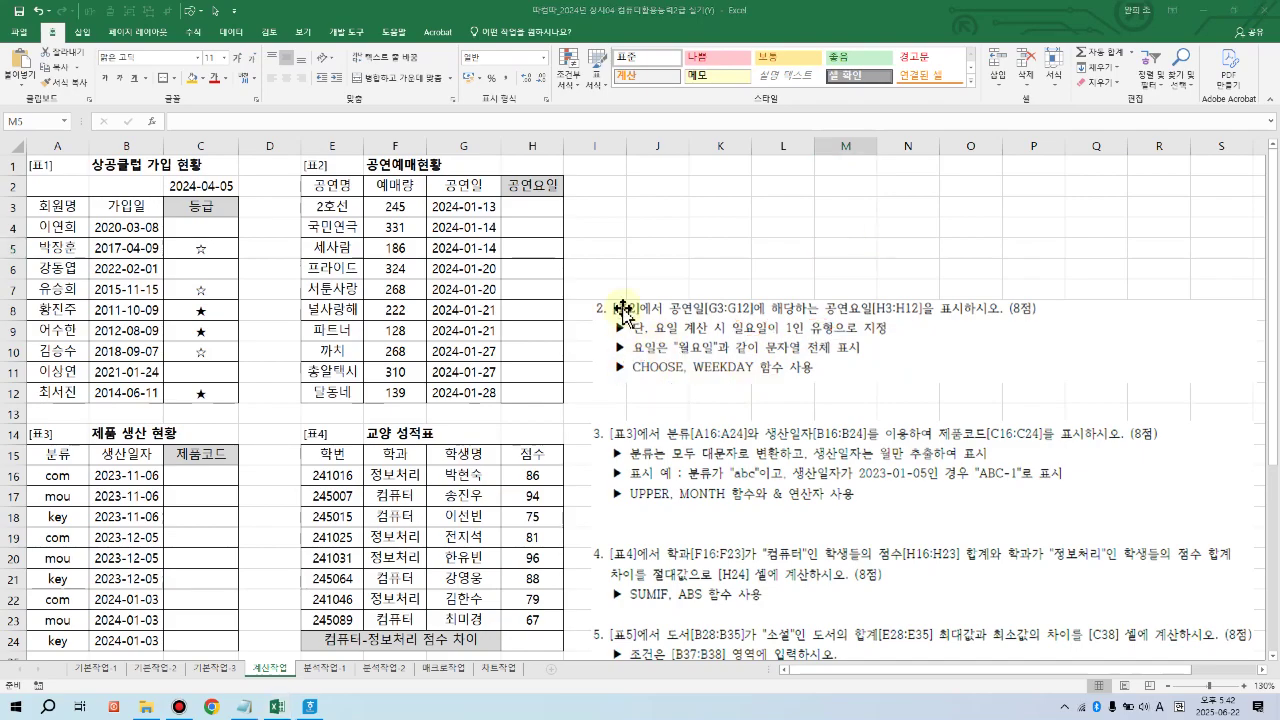
Step: Select H3:H12 of the 공연요일 column and begin the formula =CHOOSE(WEEKDAY(G3,1) with the Sunday-is-1 return type
drag(547, 209, 557, 392)
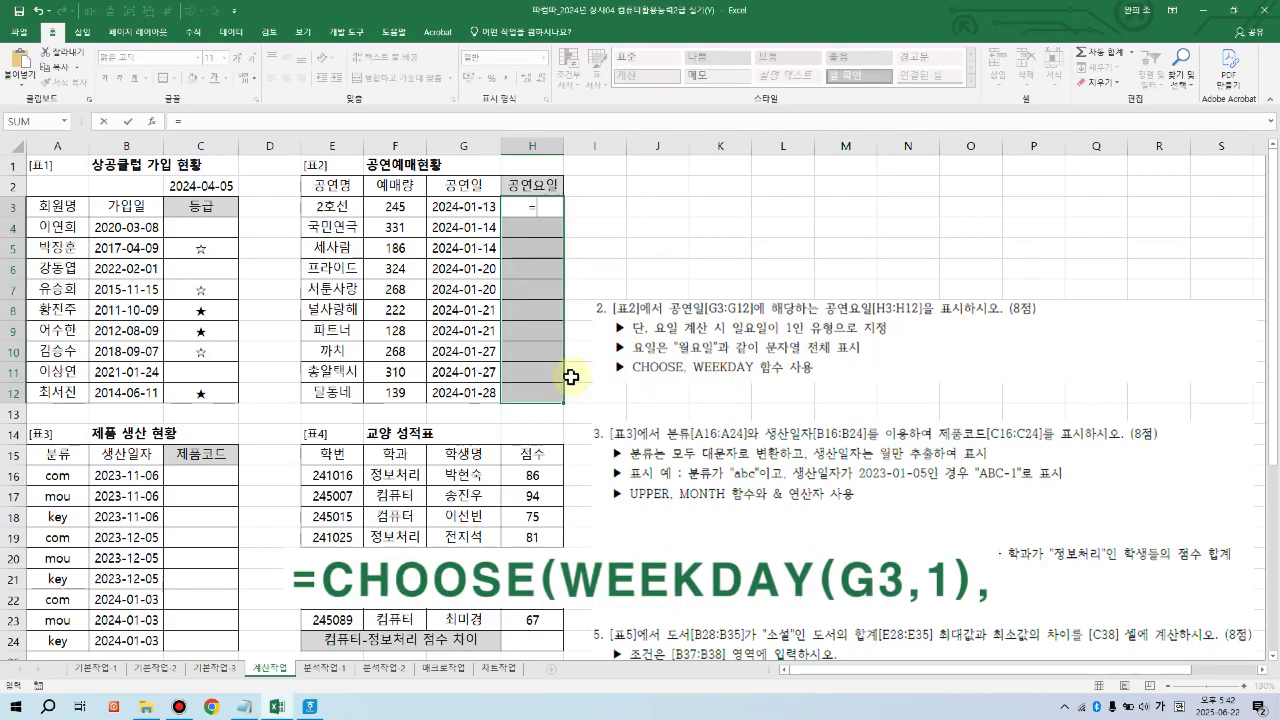
key(BackSpace)
text(cho)
key(Tab)
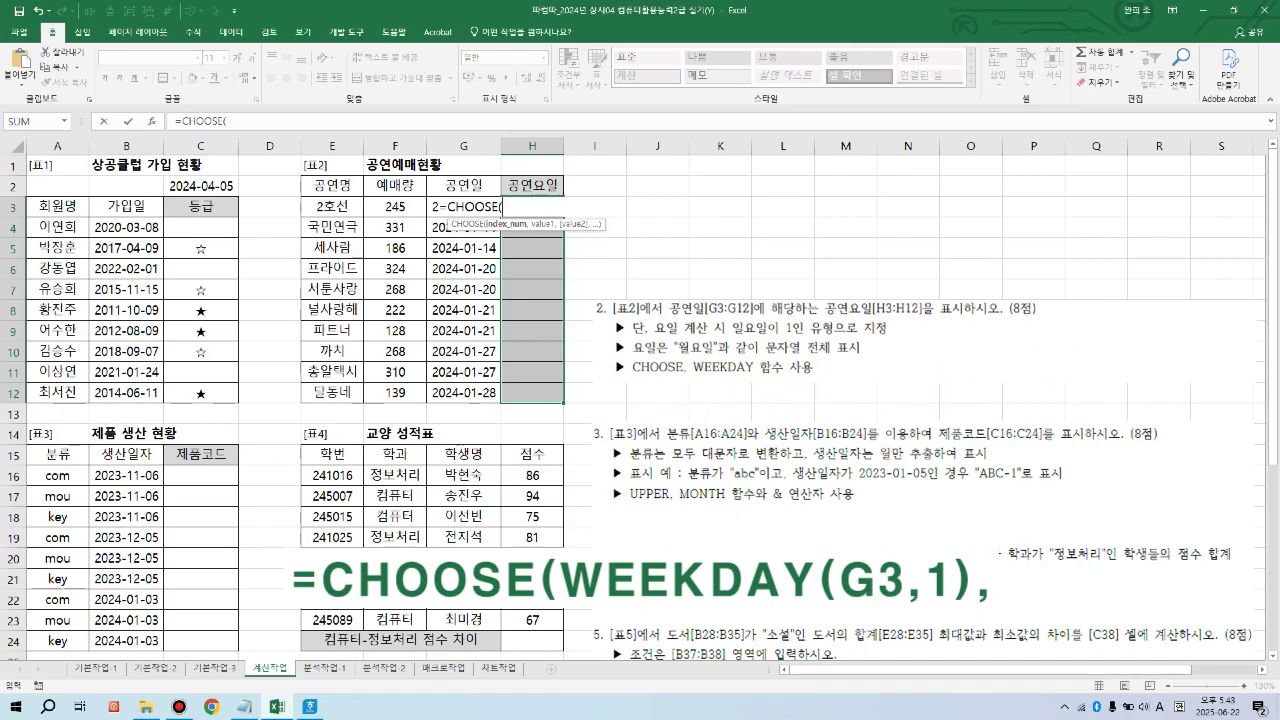
text(wee)
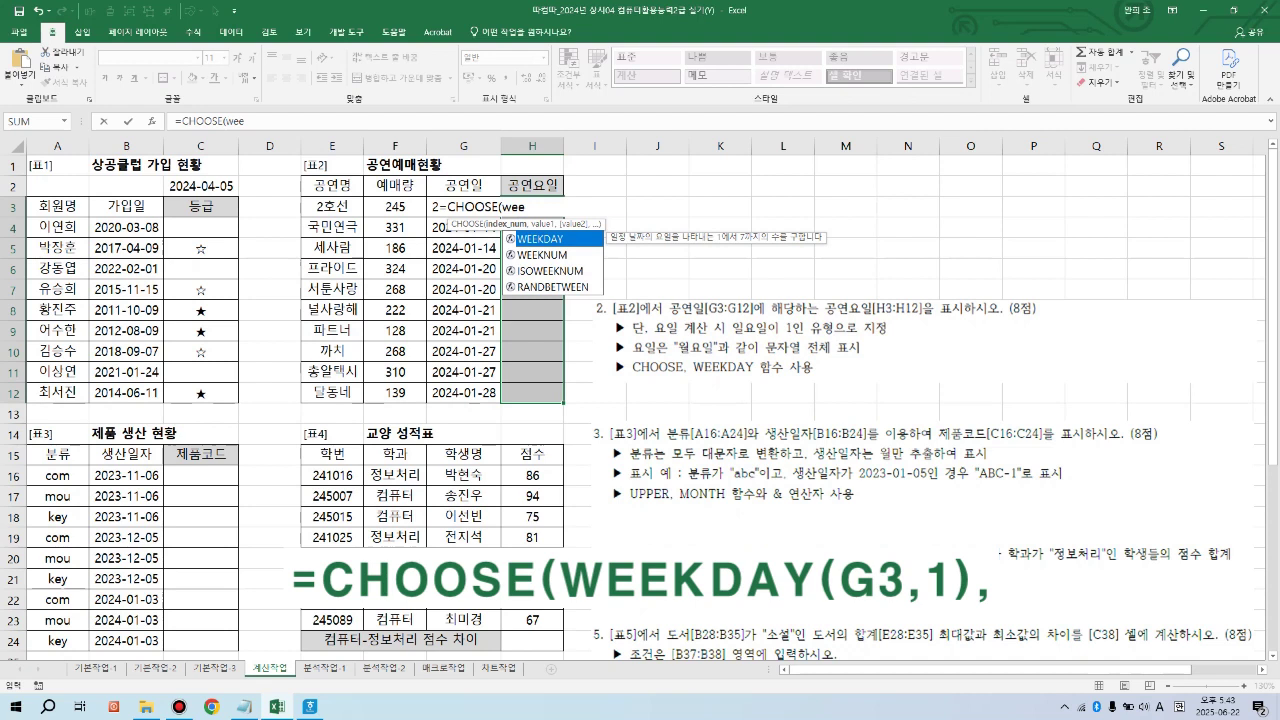
key(Tab)
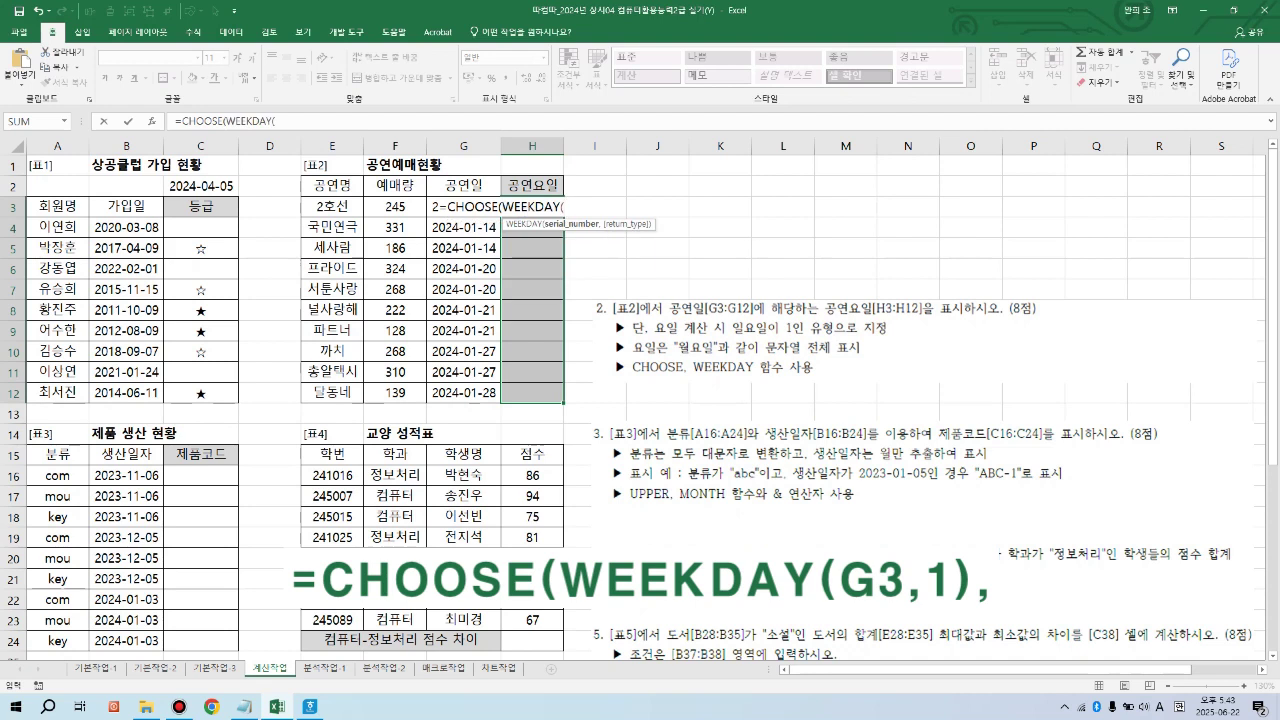
key(Left)
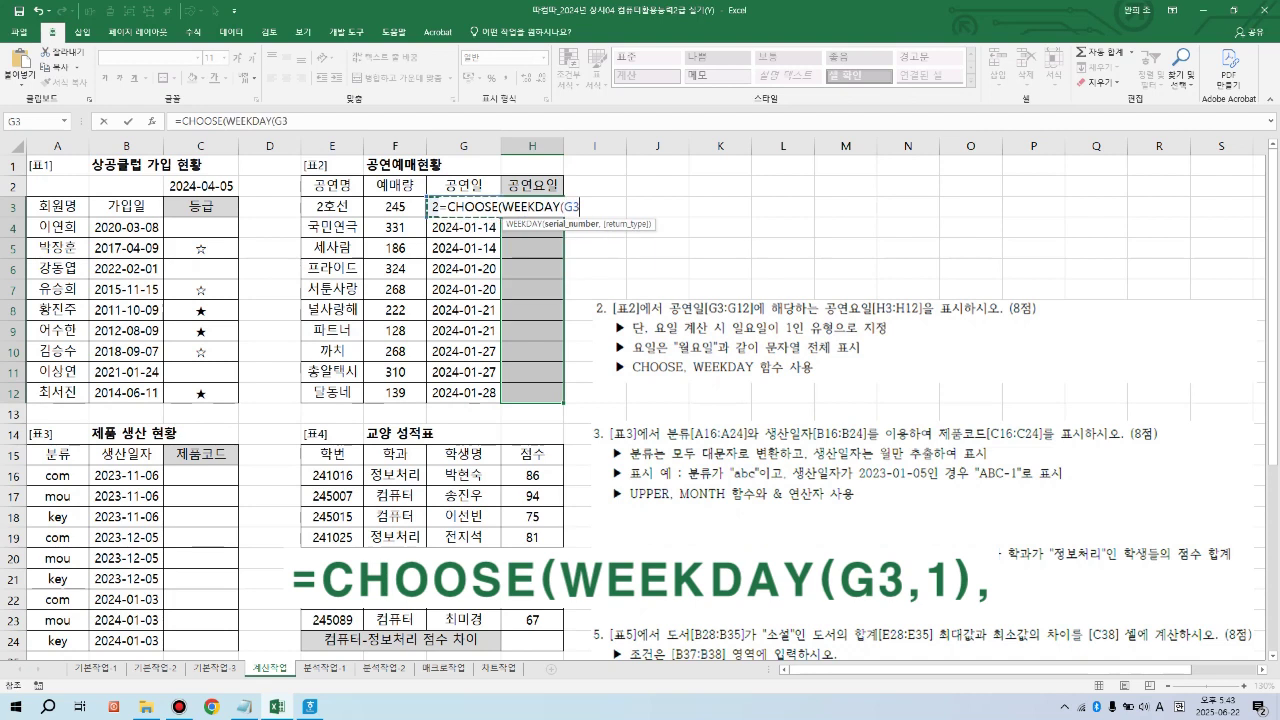
text(,)
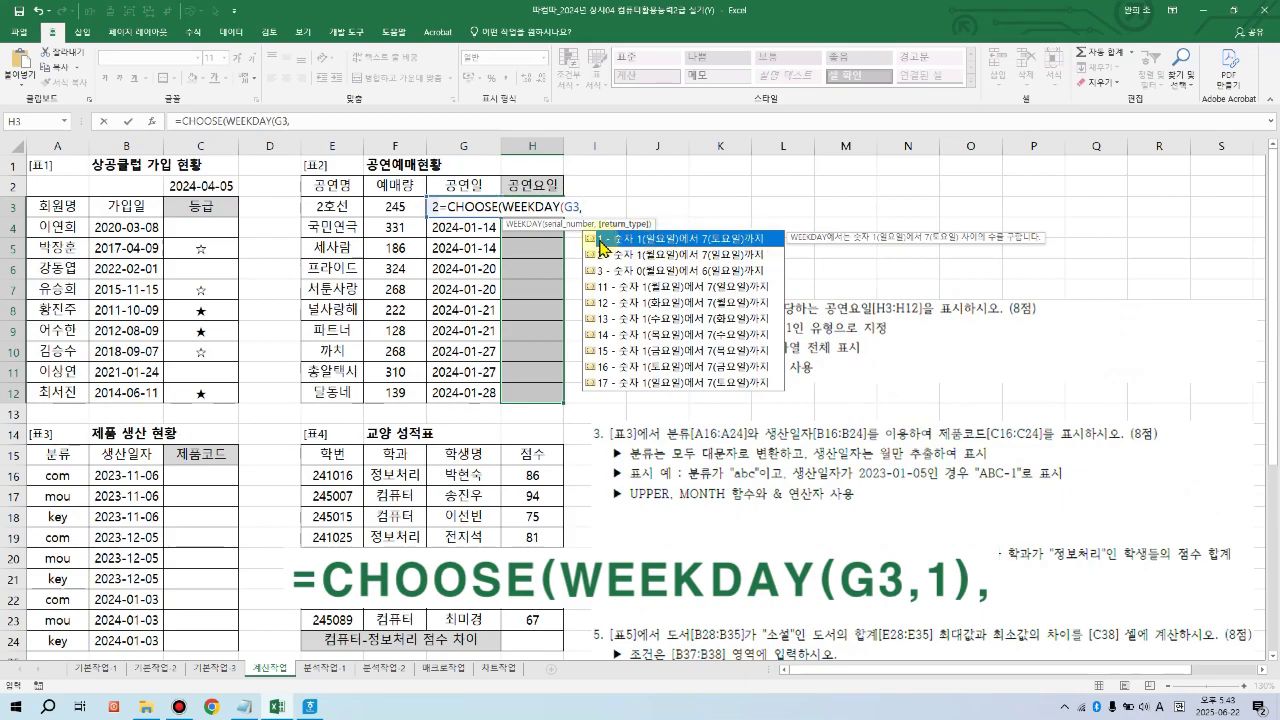
double_click(603, 245)
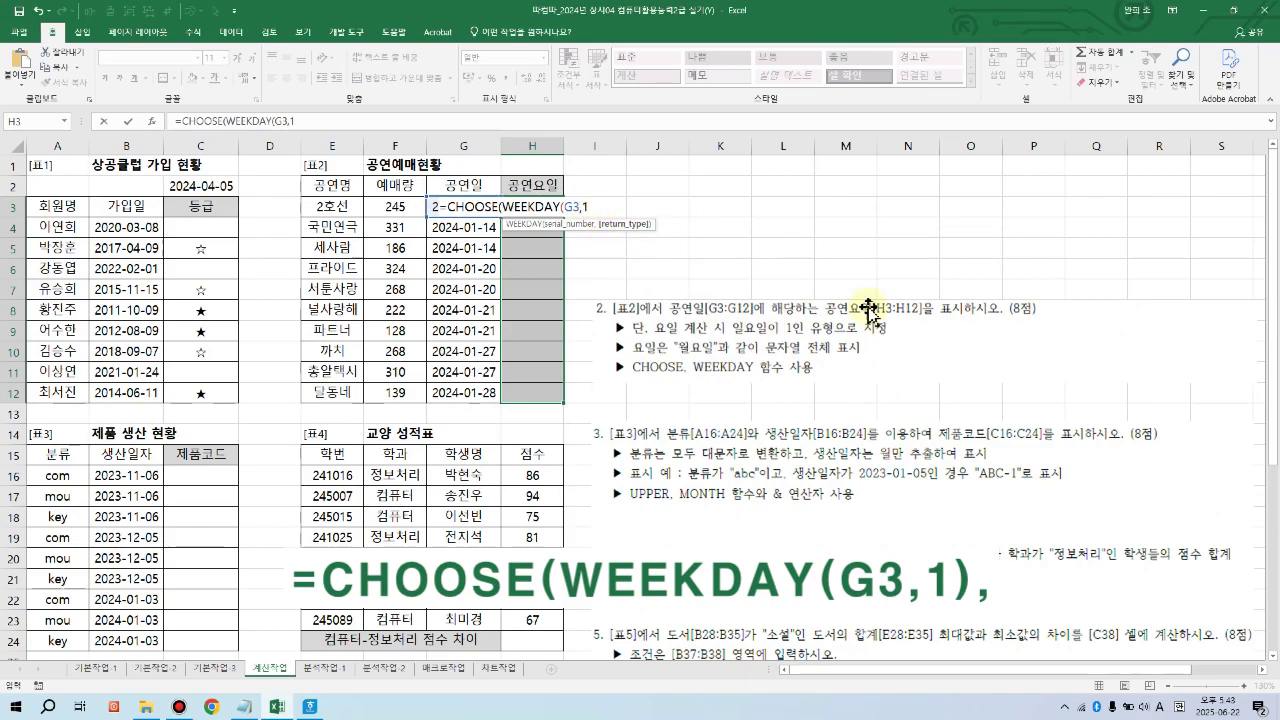
text())
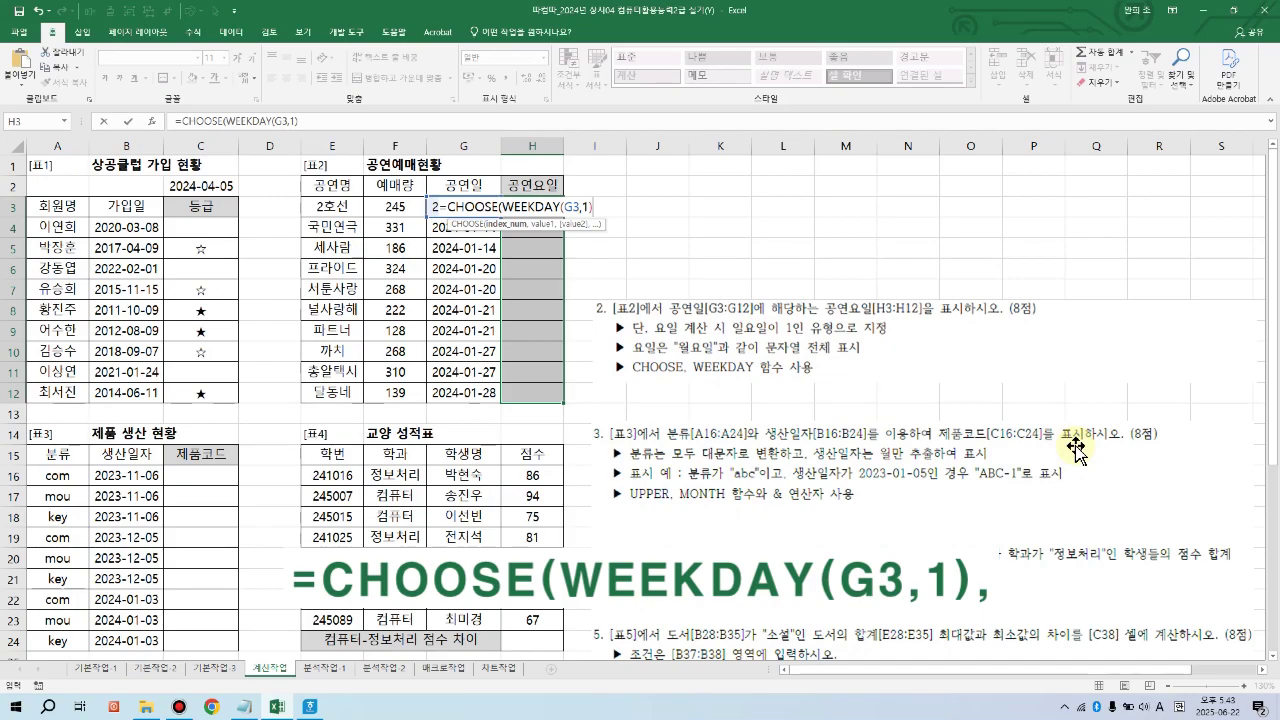
Step: Complete the CHOOSE formula with the choices "일요일","월요일","화요일","수요일","목요일","금요일","토요일" and the closing parenthesis
text(,"ㅇ)
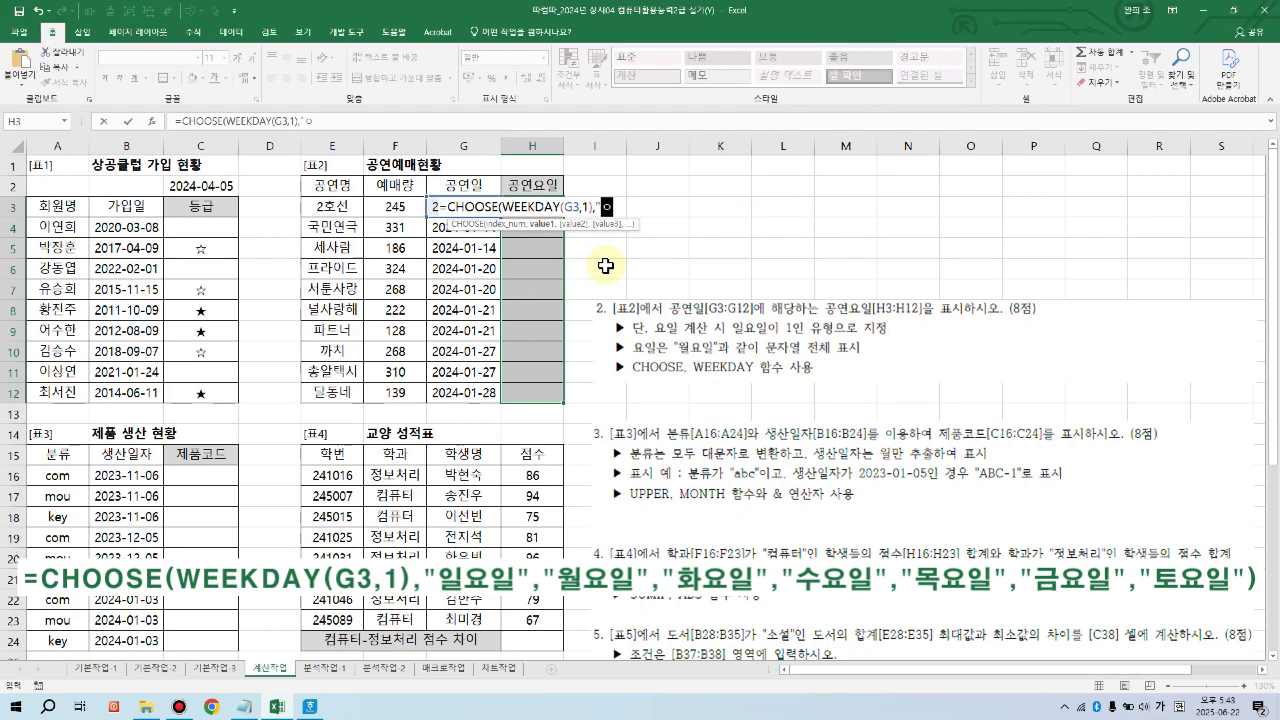
text(일요일)
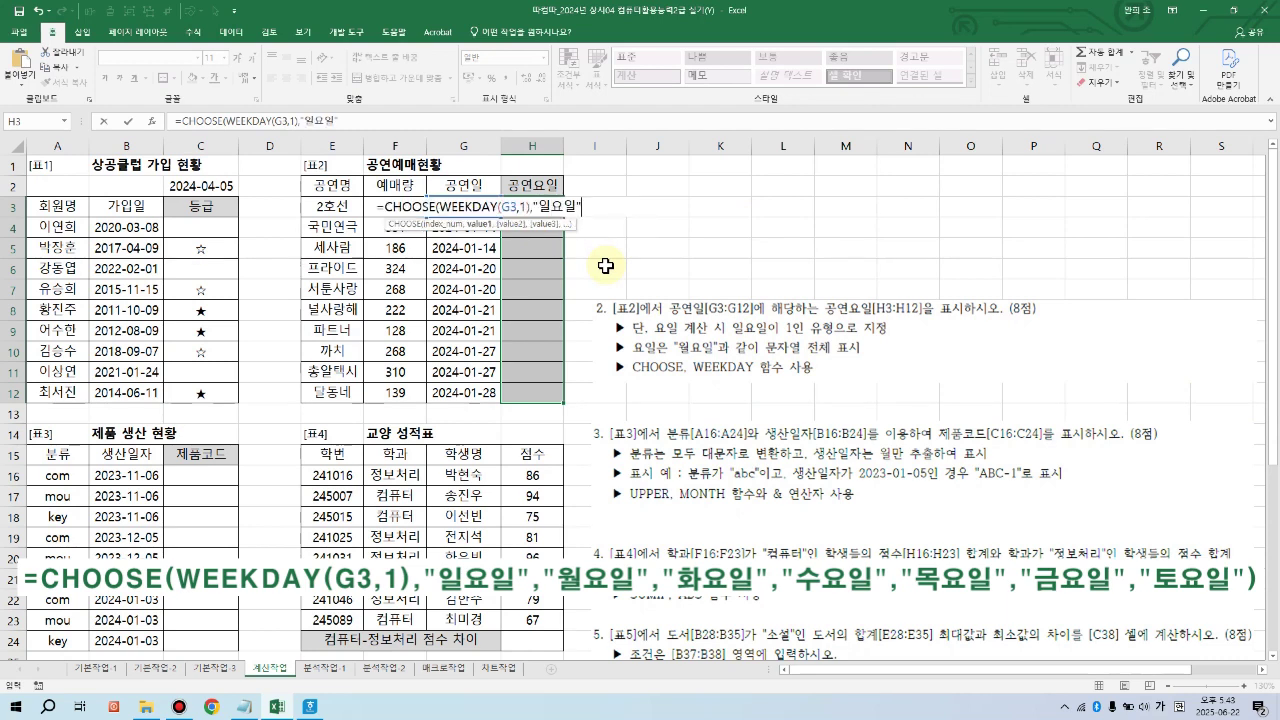
text(","월요일")
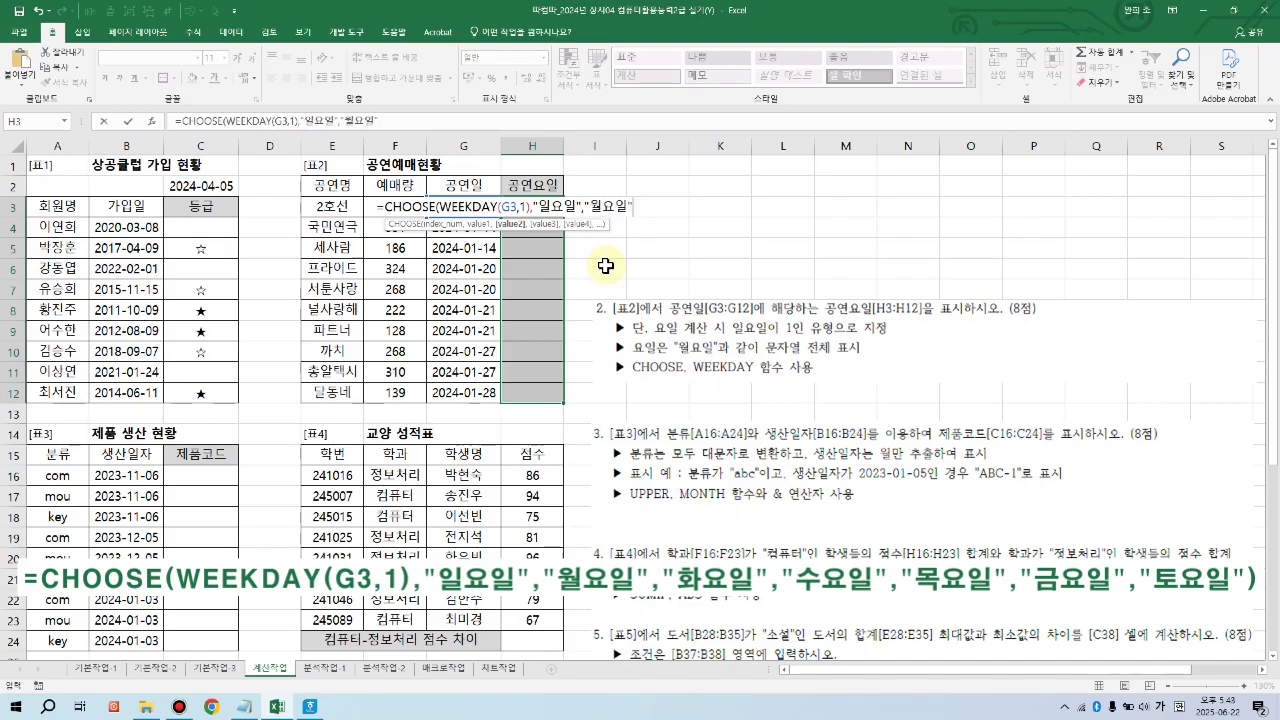
text(,"화요일")
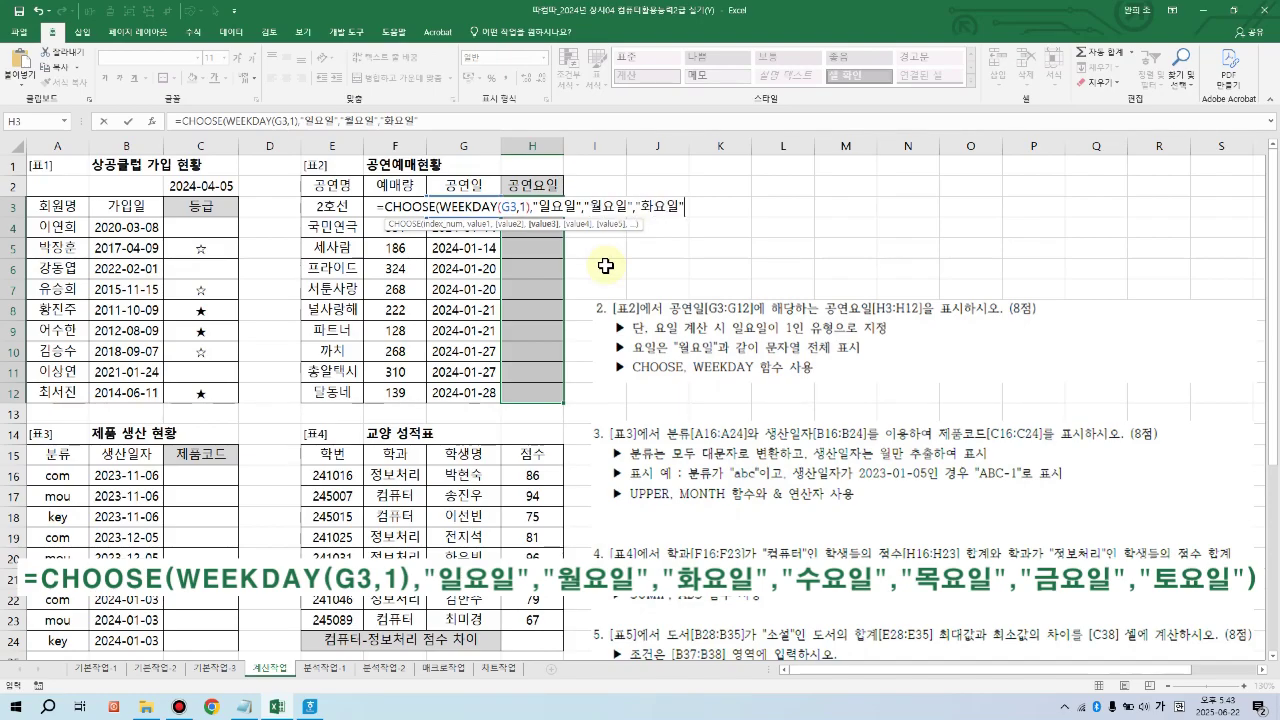
text(,")
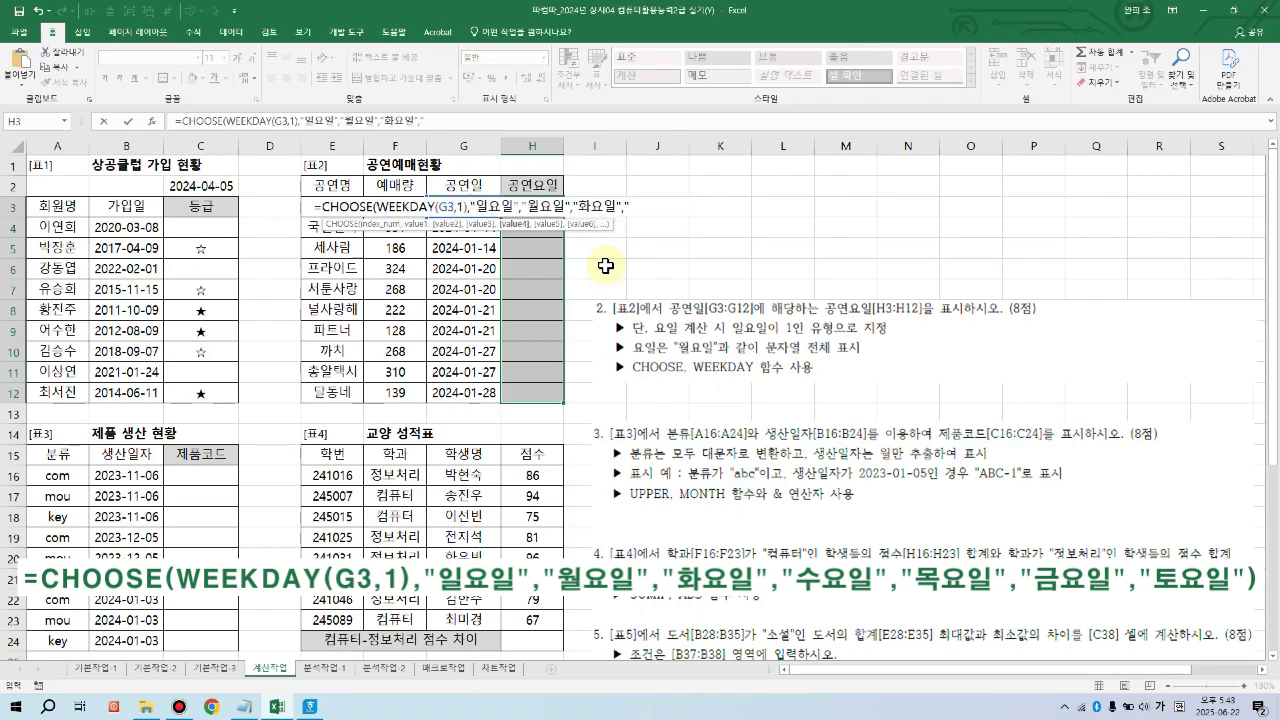
text(수요일",")
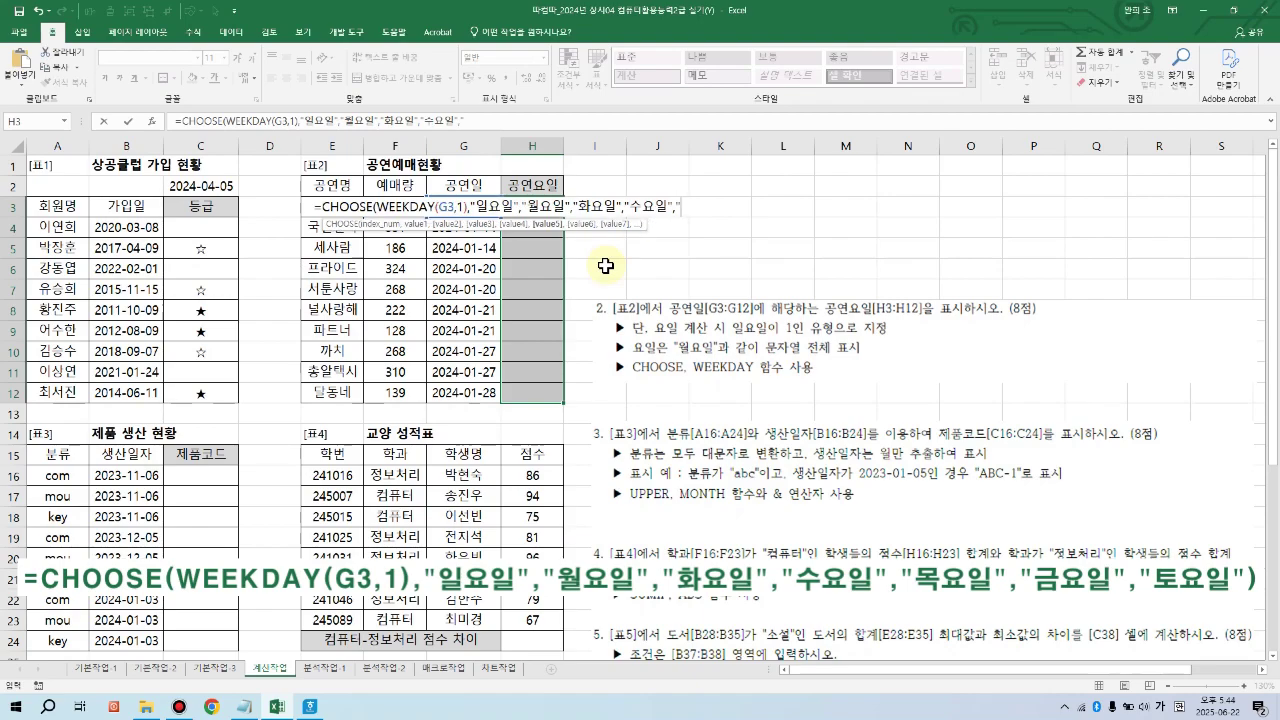
text(목요일",)
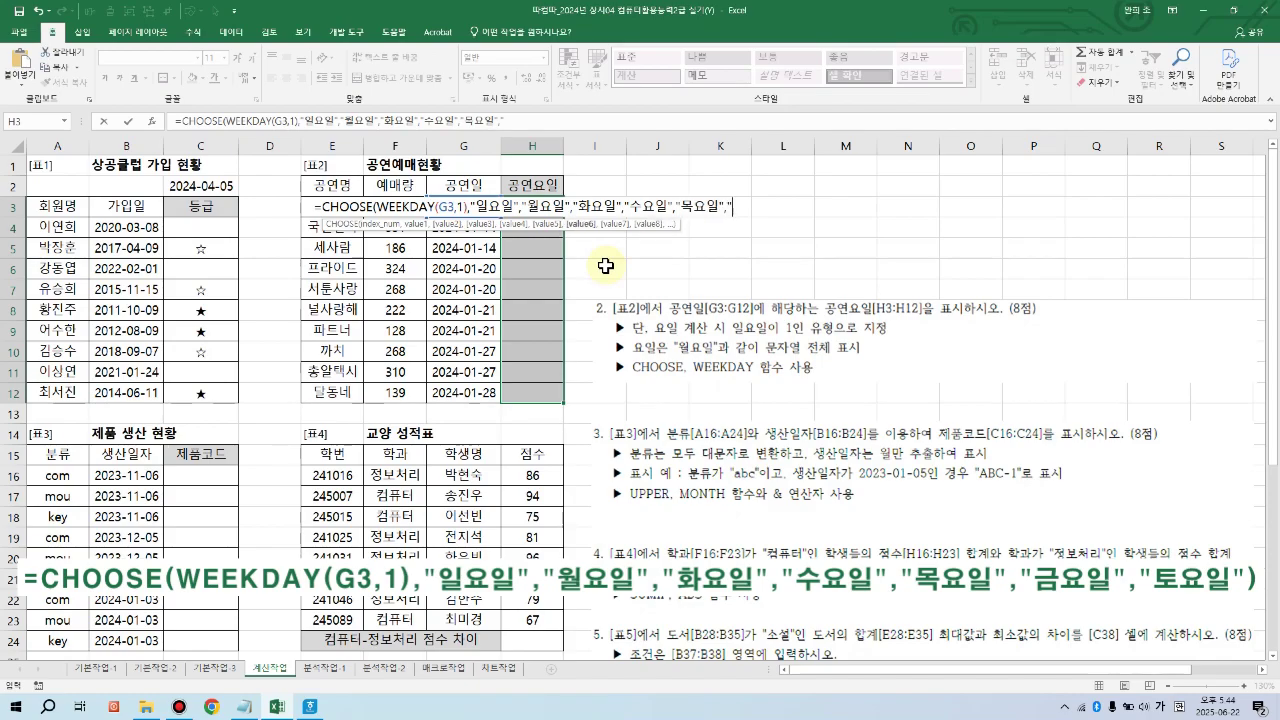
text("금요일",)
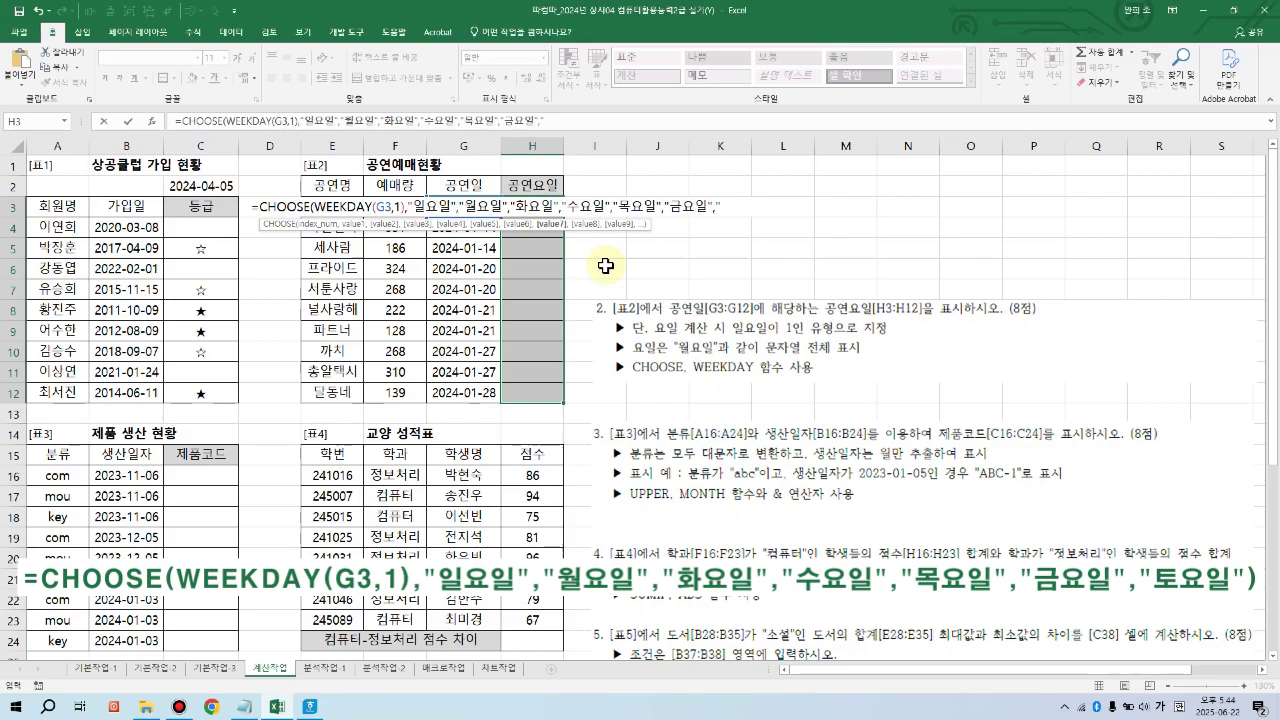
text("토요일")
text())
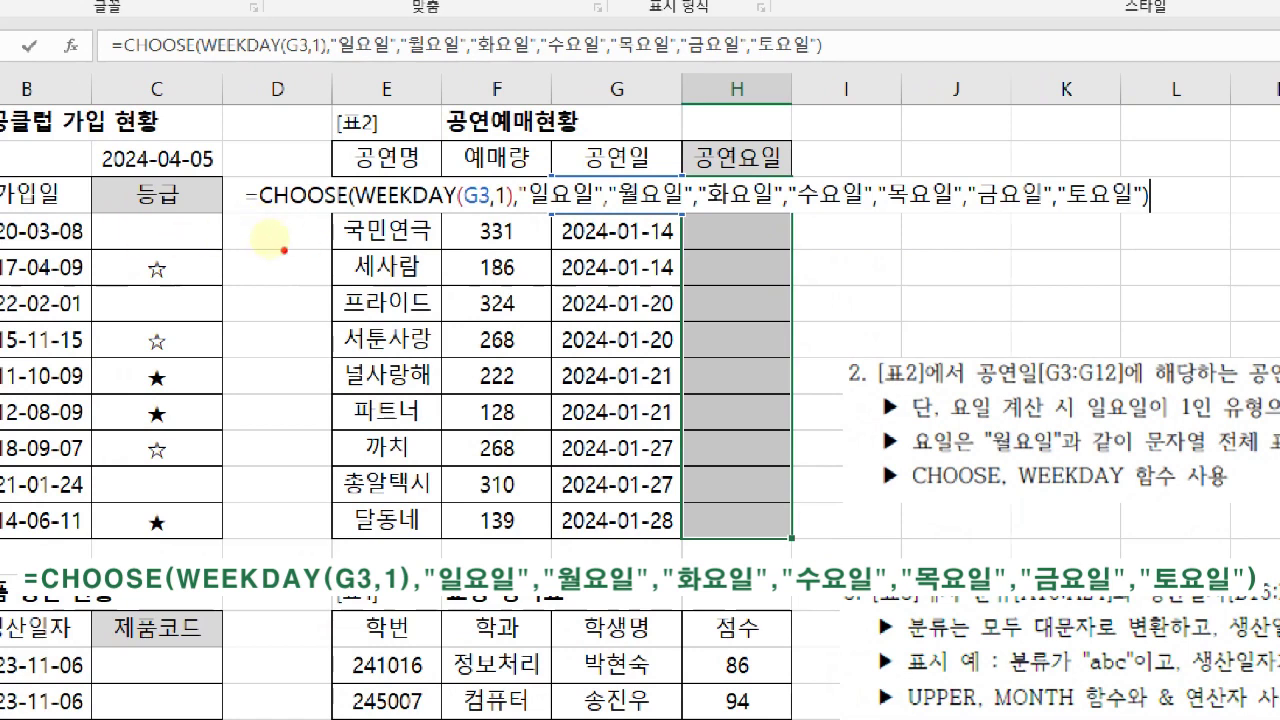
Step: Apply the finished CHOOSE formula to all of H3:H12 at once
drag(262, 244, 1148, 243)
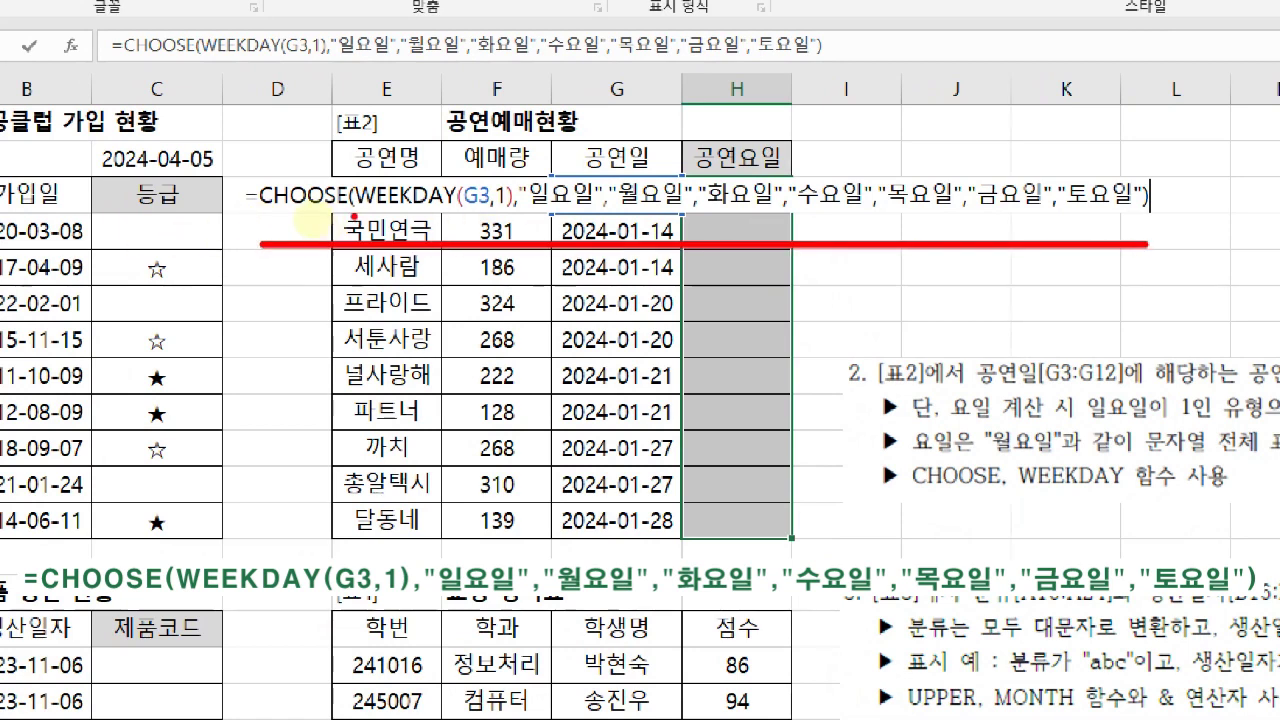
drag(355, 212, 510, 212)
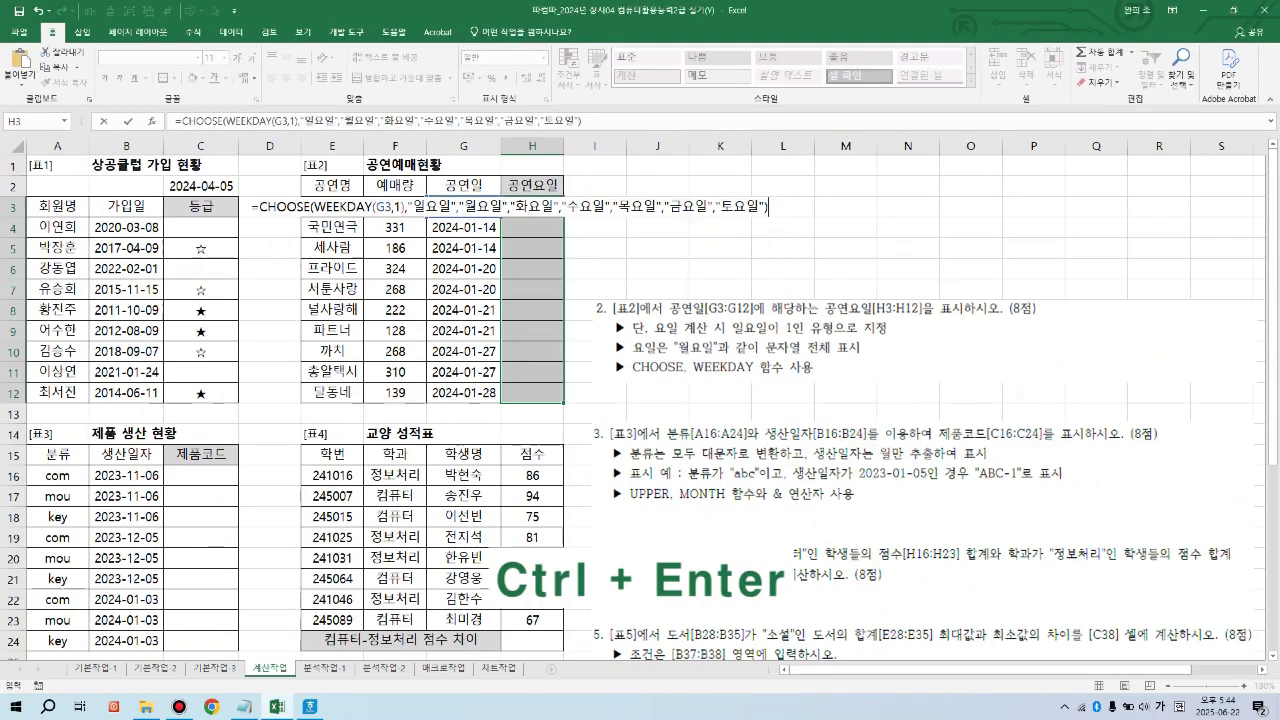
key(ctrl+Return)
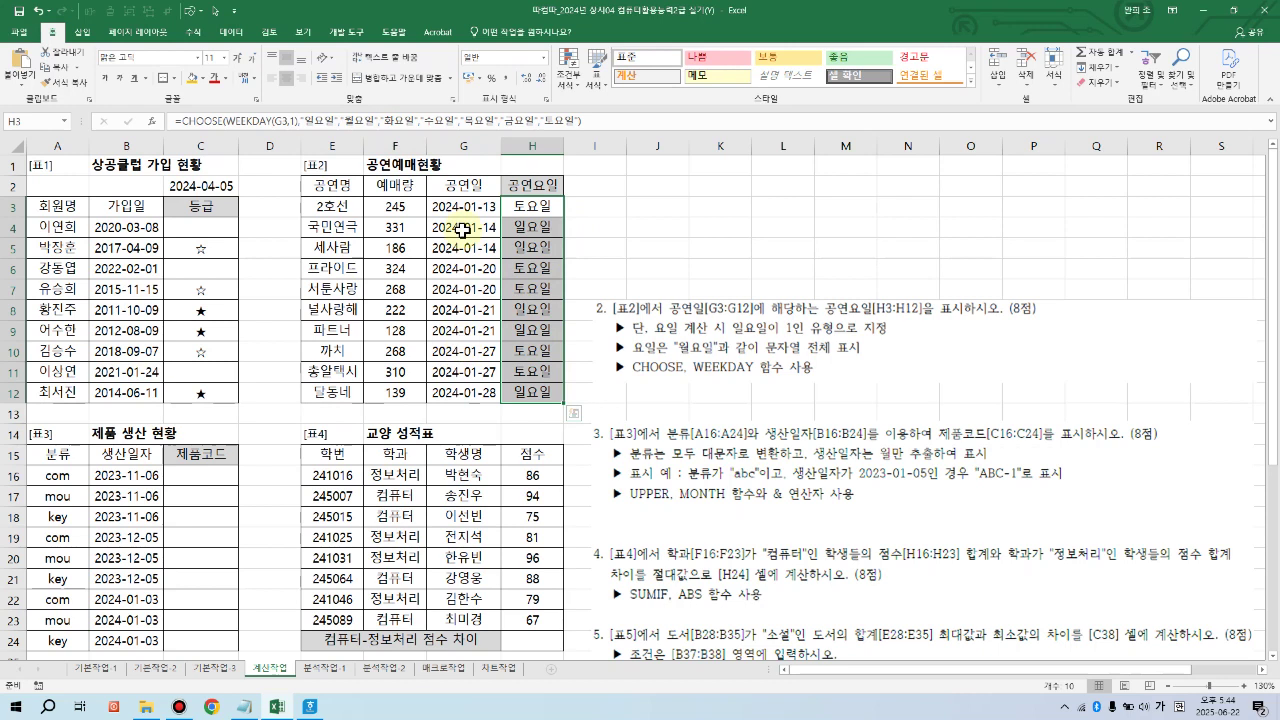
click(623, 193)
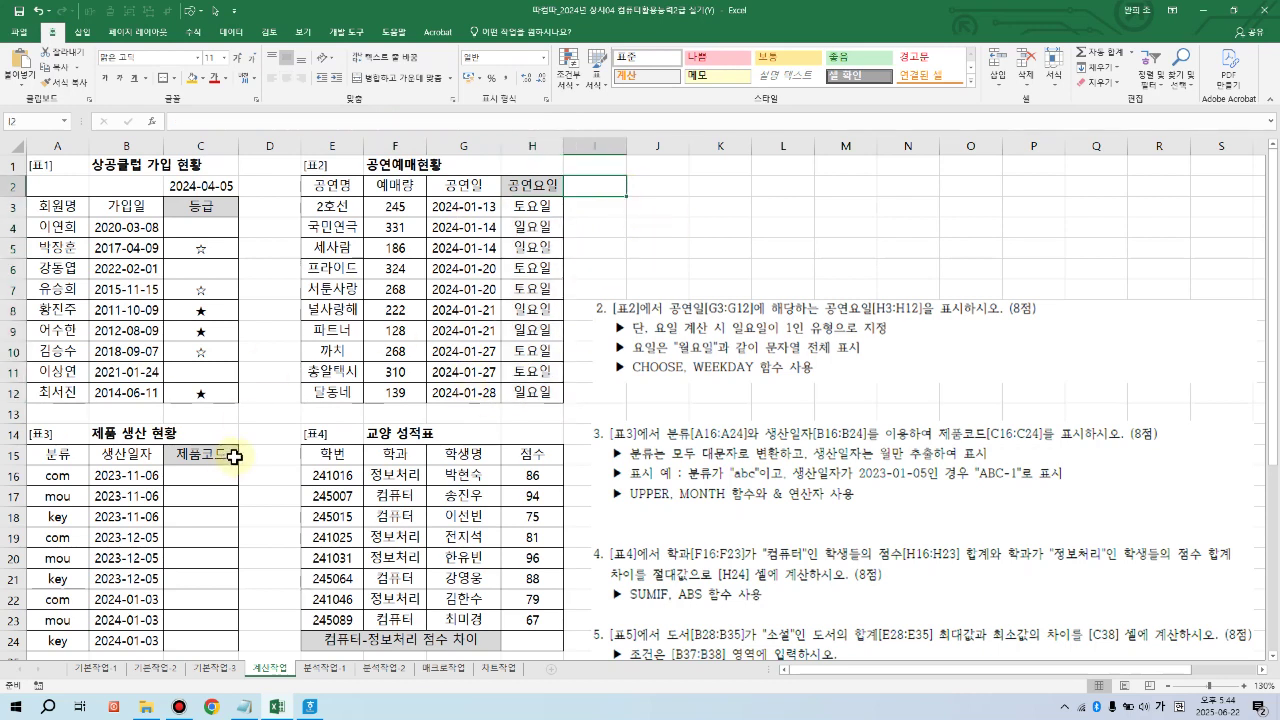
Step: Move the instruction picture with questions 3 to 5 slightly down beside 표4
scroll(234, 456, down, 1)
scroll(234, 456, down, 3)
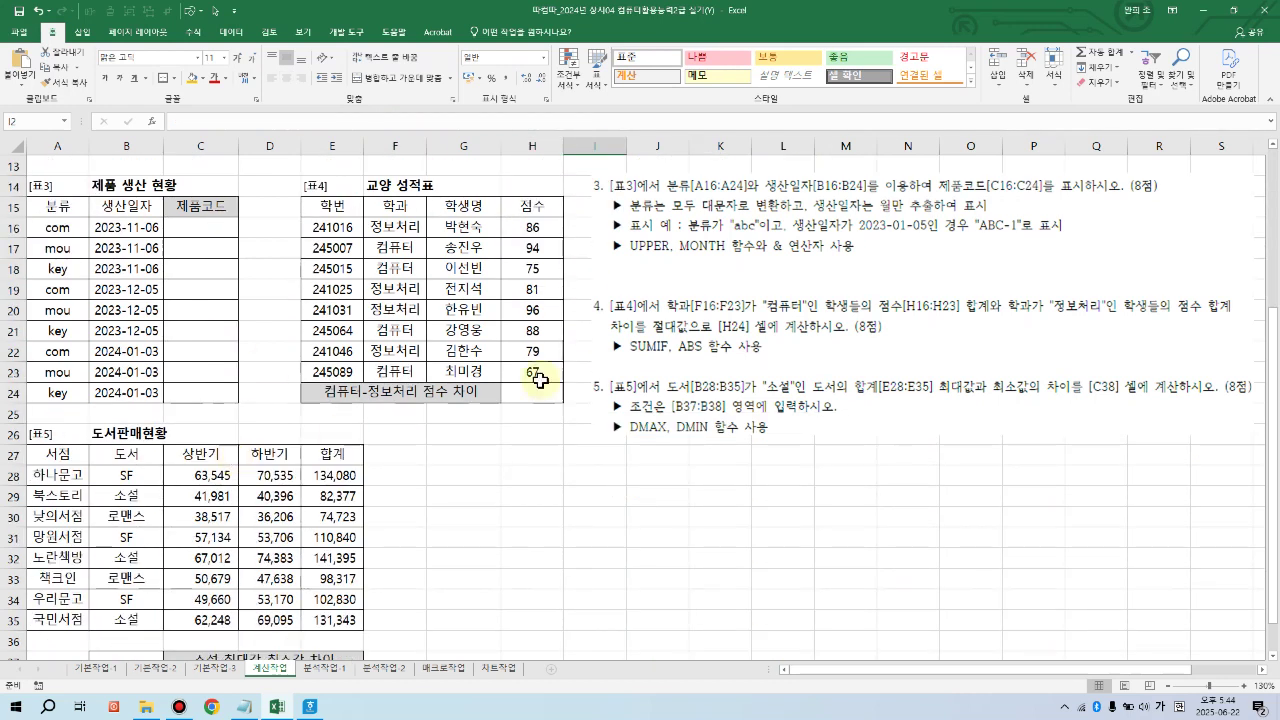
drag(628, 350, 628, 380)
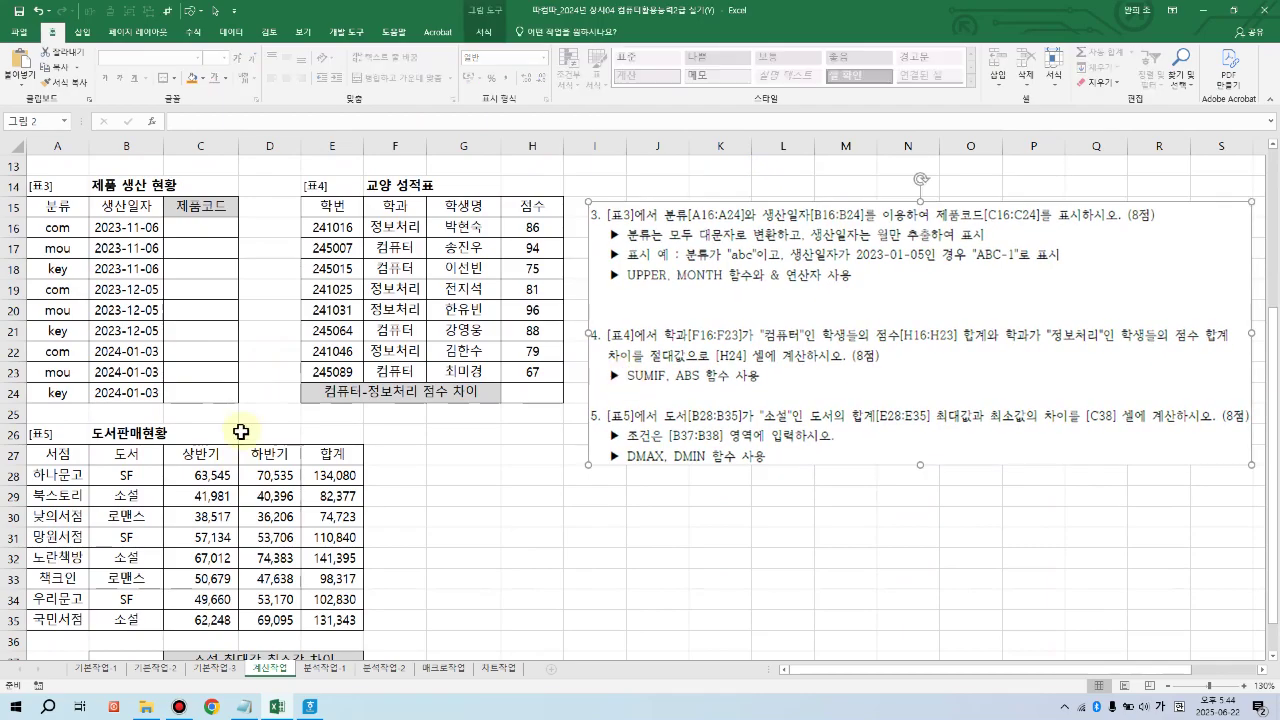
click(223, 280)
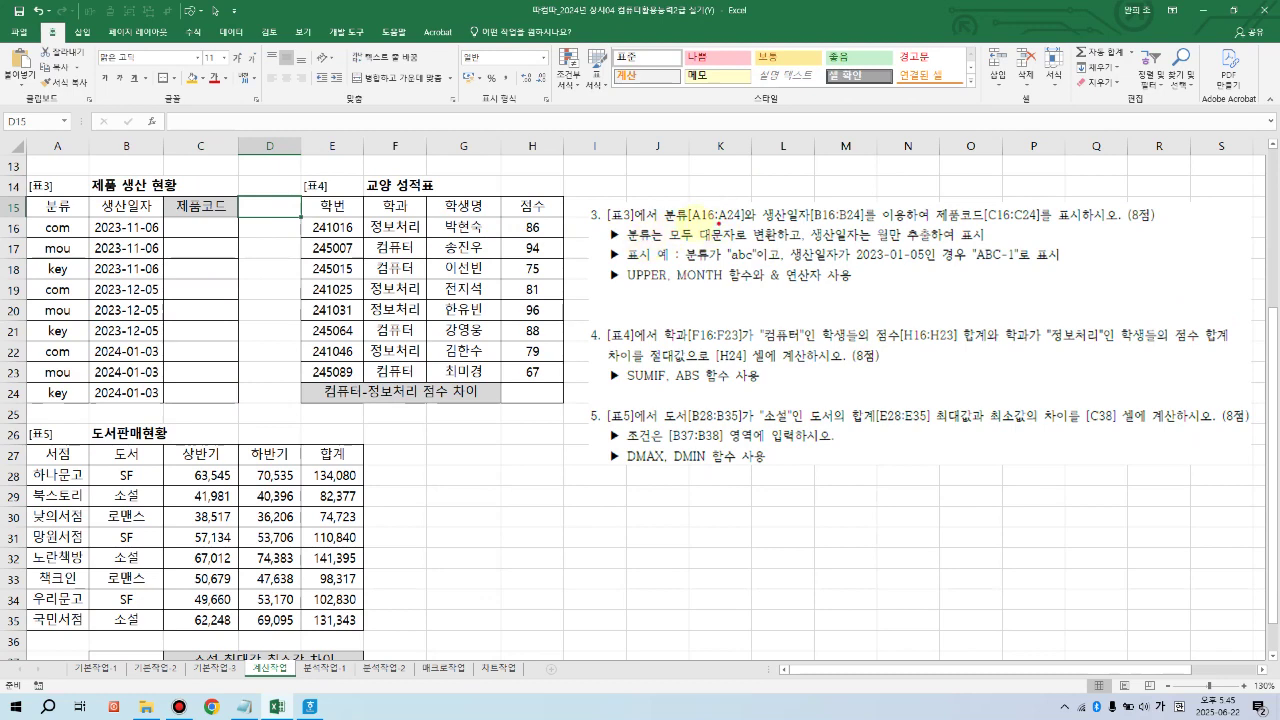
drag(666, 227, 856, 224)
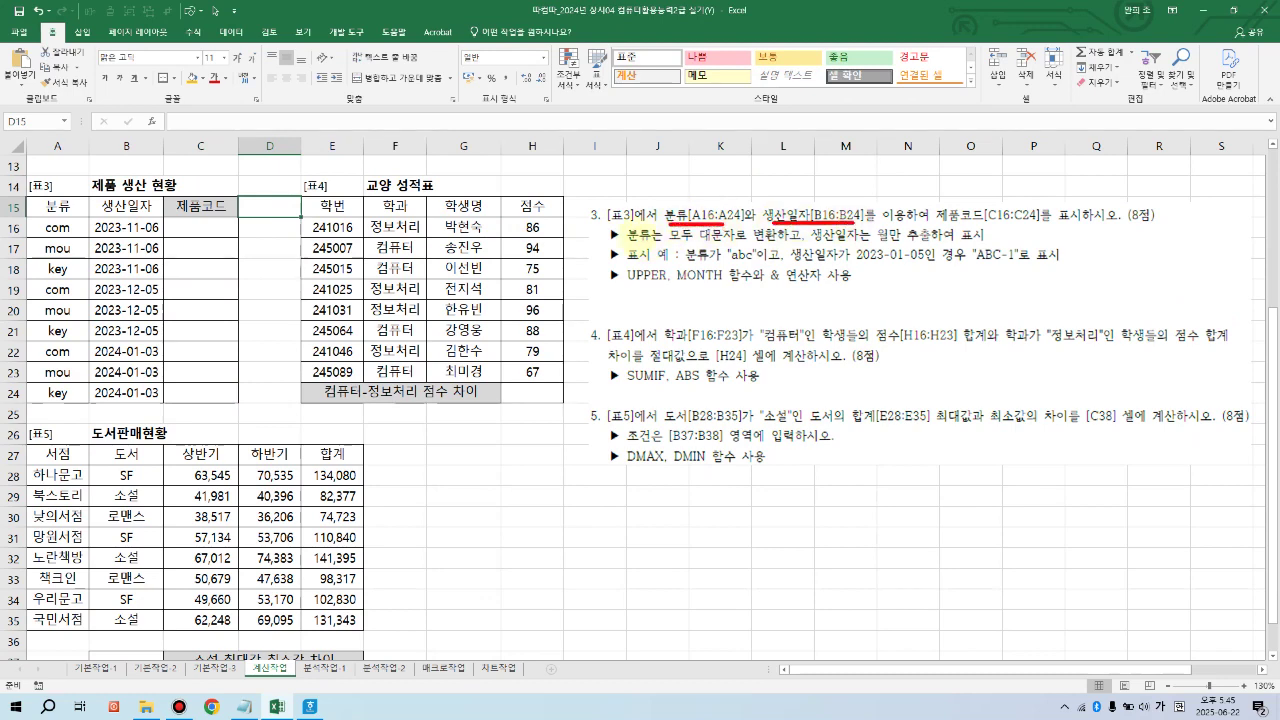
drag(58, 246, 159, 240)
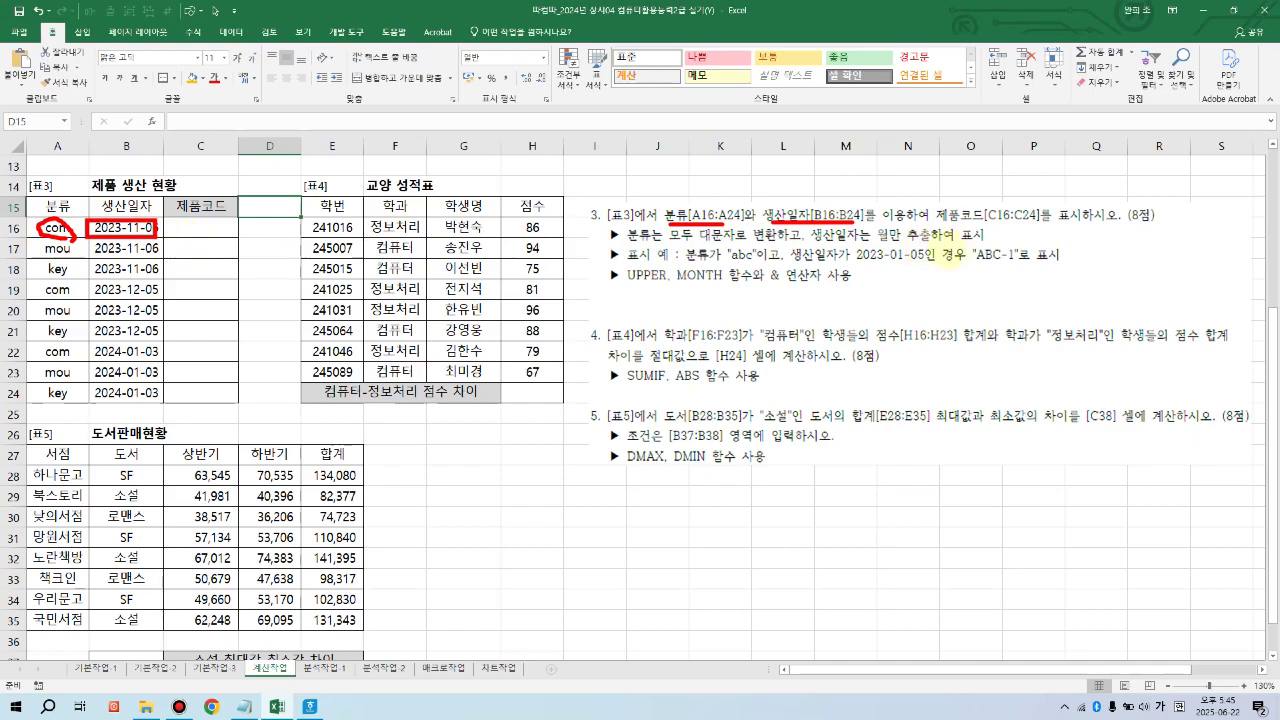
drag(942, 224, 1046, 225)
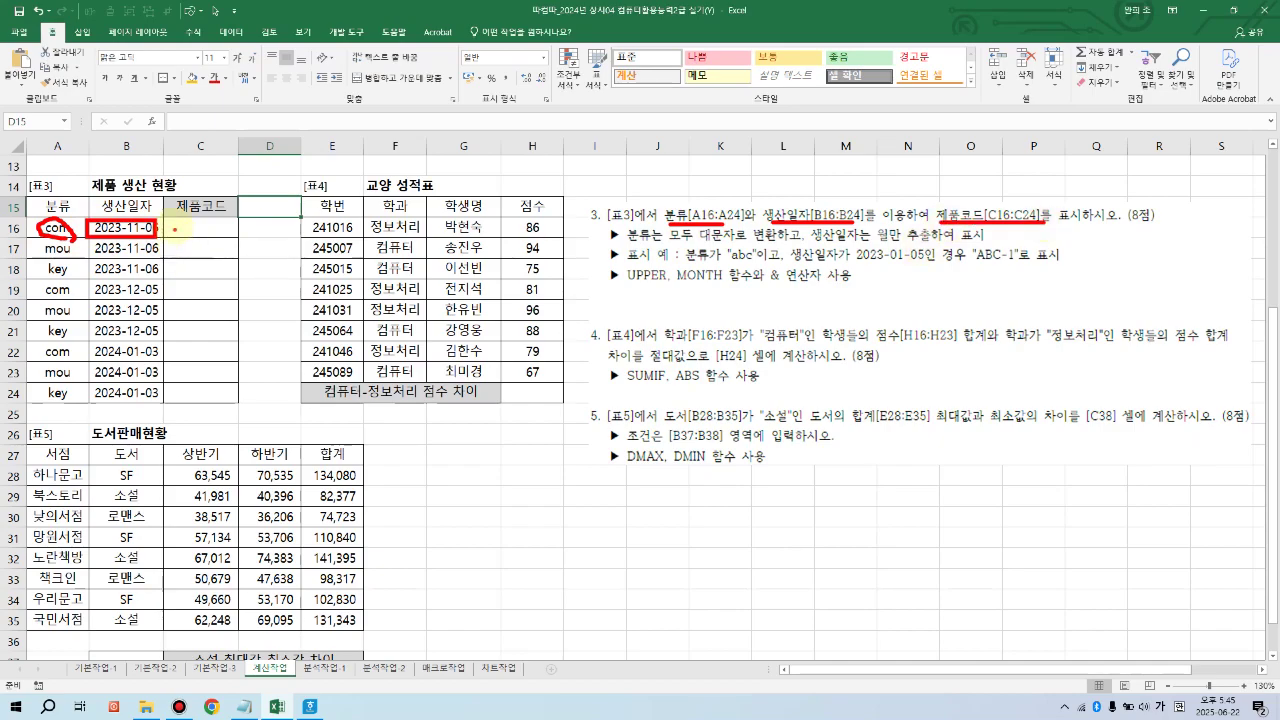
mouse_move(178, 219)
mouse_down()
mouse_move(242, 226)
mouse_move(160, 234)
mouse_move(164, 219)
mouse_up()
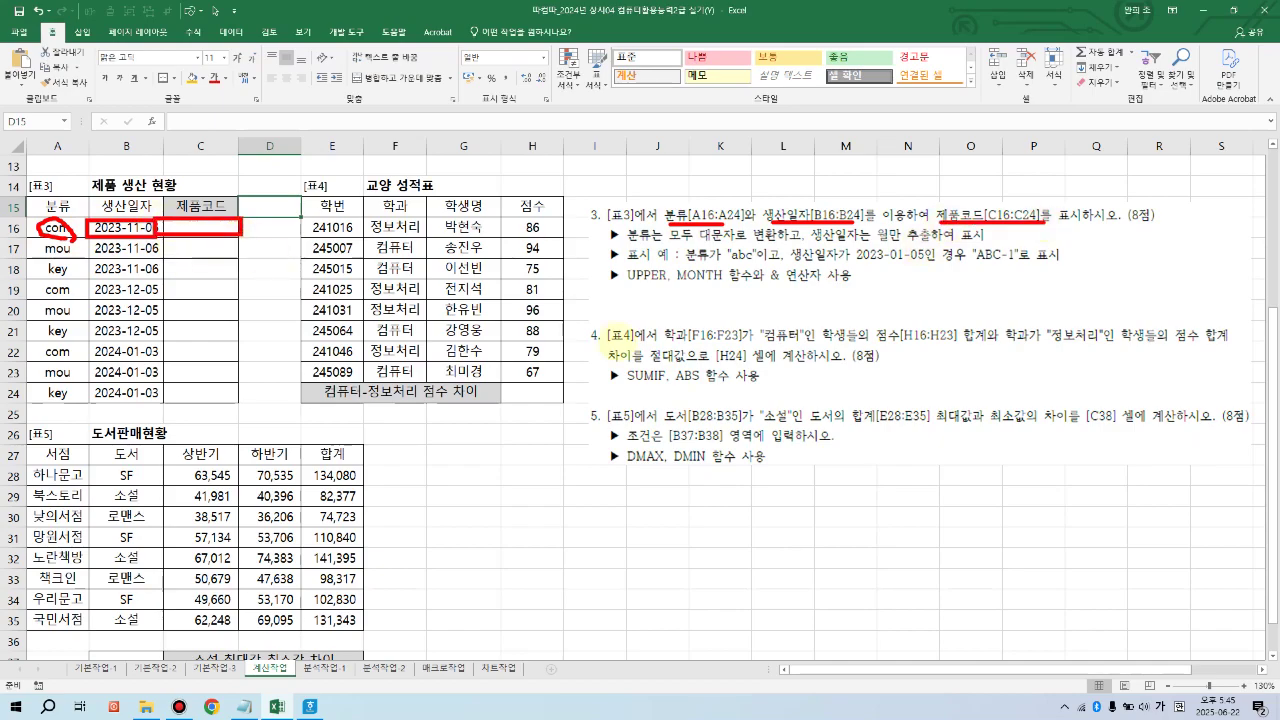
key(e)
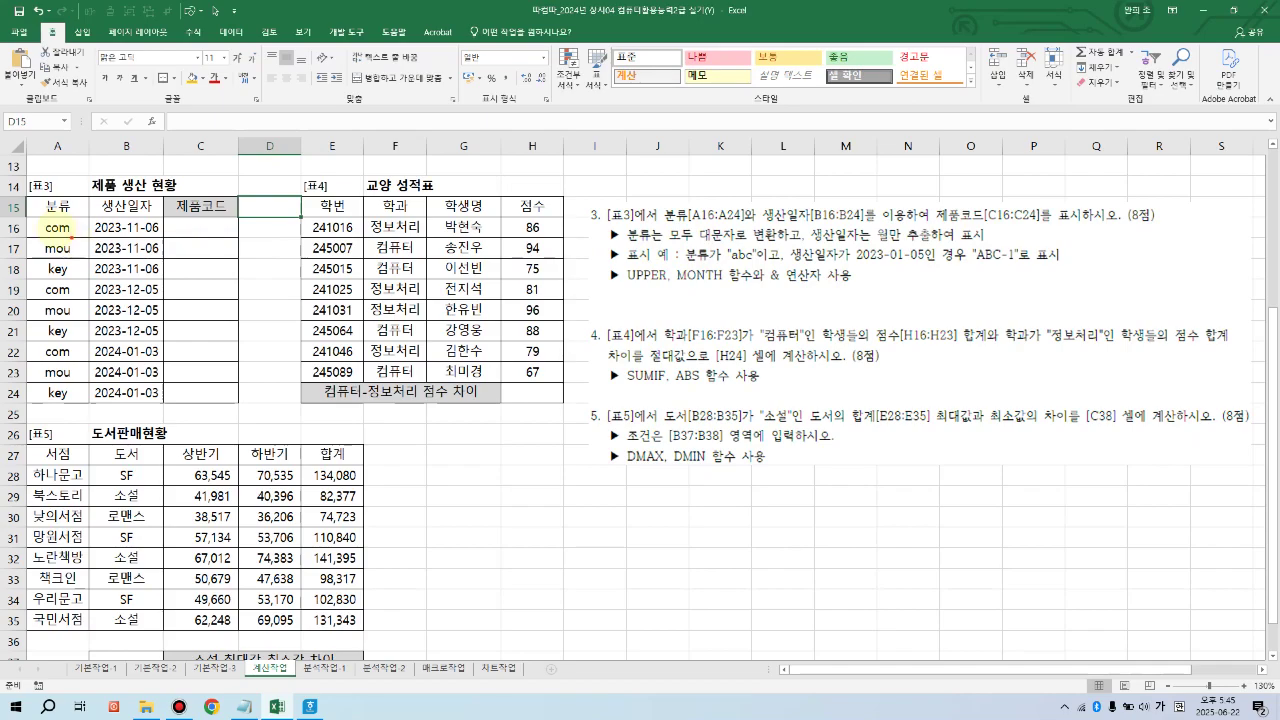
mouse_move(52, 227)
mouse_down()
mouse_move(84, 214)
mouse_move(90, 238)
mouse_up()
drag(625, 240, 754, 240)
drag(619, 284, 658, 283)
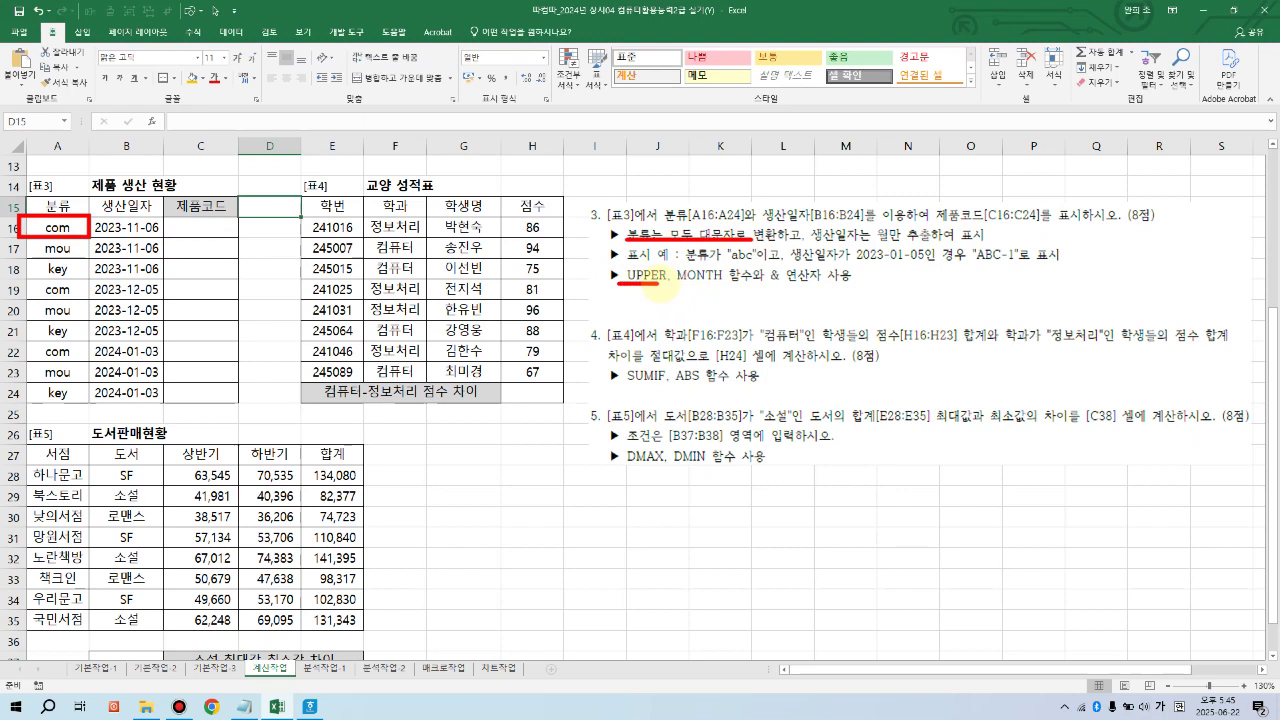
Step: Review question 3's requirements for 제품코드: the 분류 and 생산일자 conversions, the display example, and the UPPER, MONTH and & usage
drag(812, 241, 858, 242)
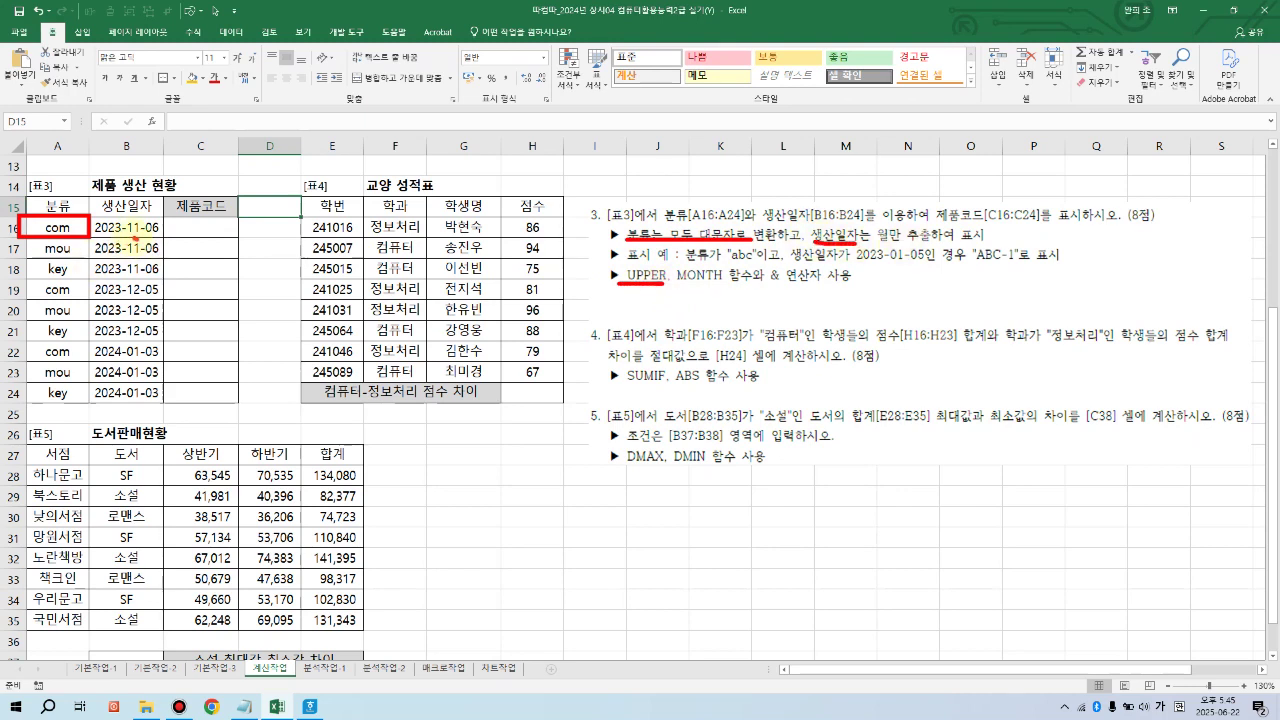
drag(138, 219, 131, 222)
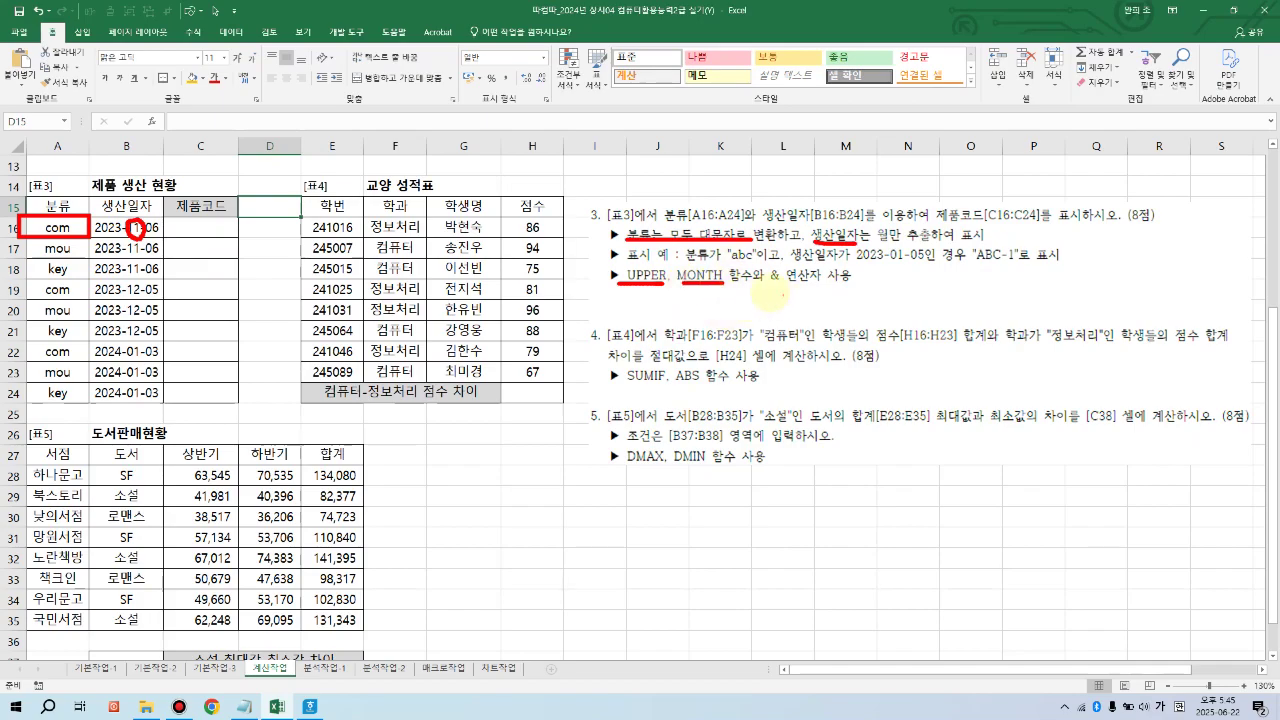
drag(760, 290, 824, 290)
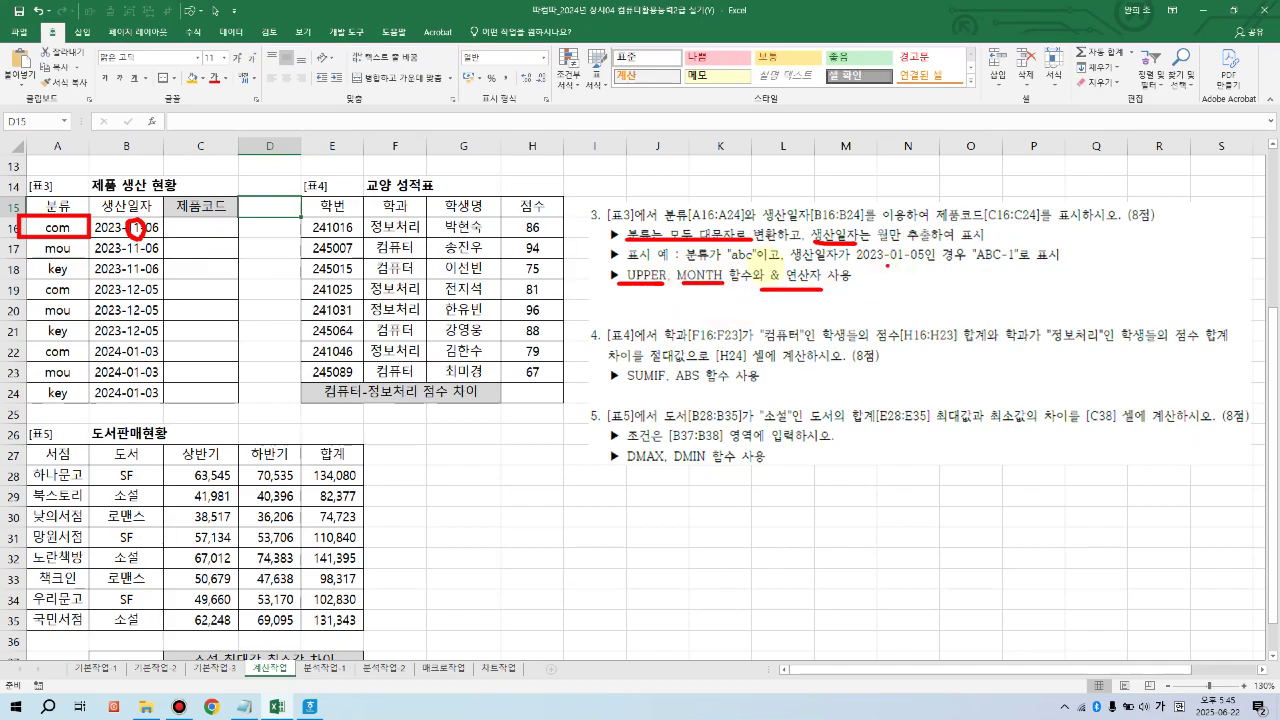
drag(727, 266, 750, 266)
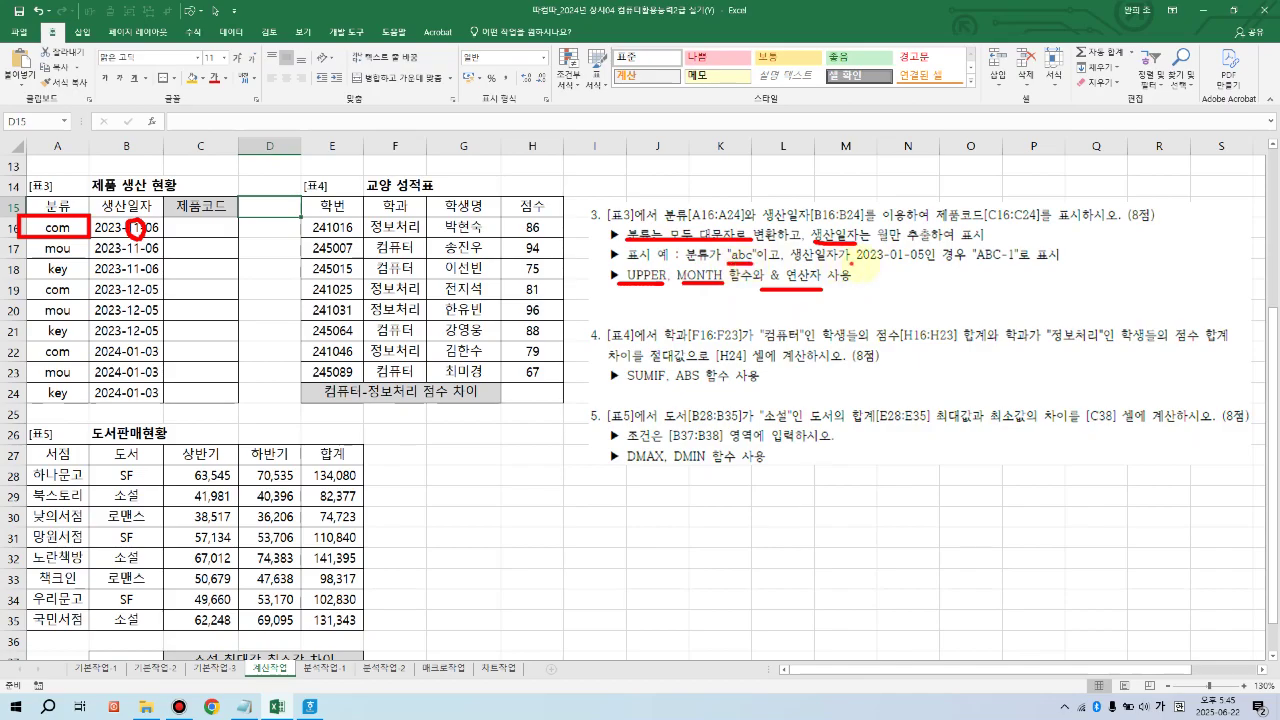
mouse_move(850, 266)
mouse_down()
mouse_move(922, 265)
mouse_move(962, 236)
mouse_move(1015, 268)
mouse_move(975, 272)
mouse_up()
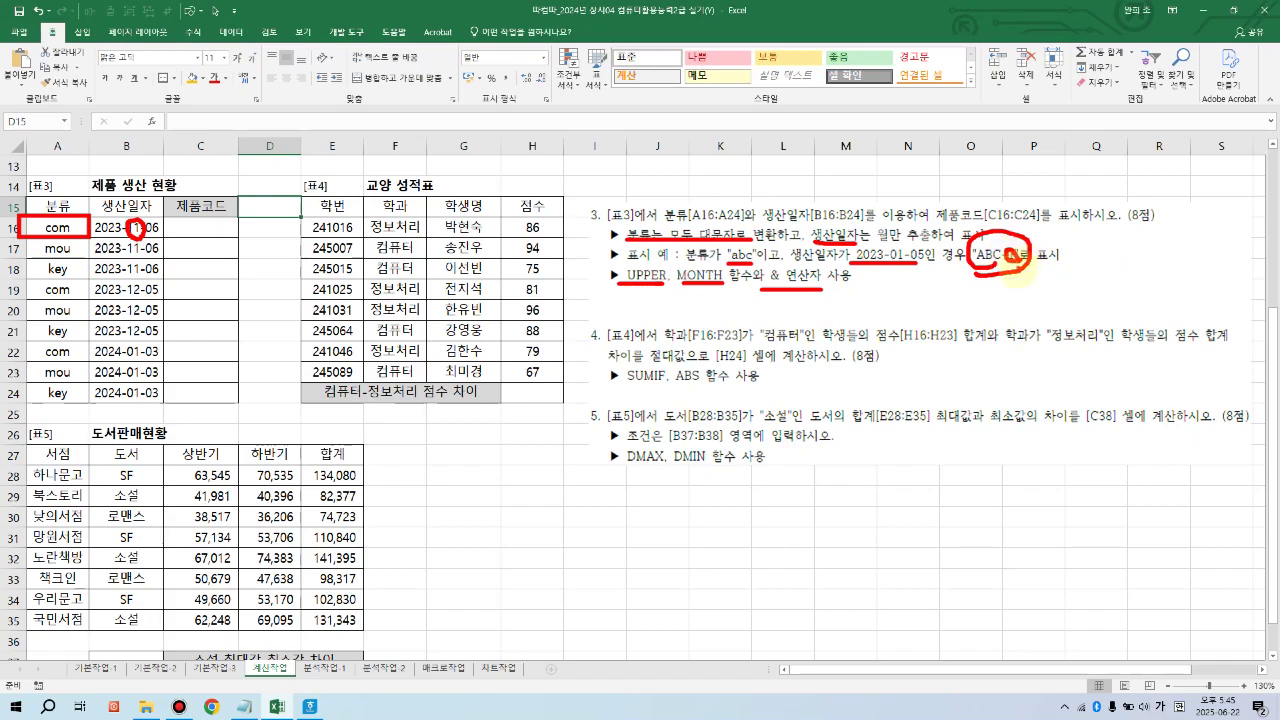
key(Escape)
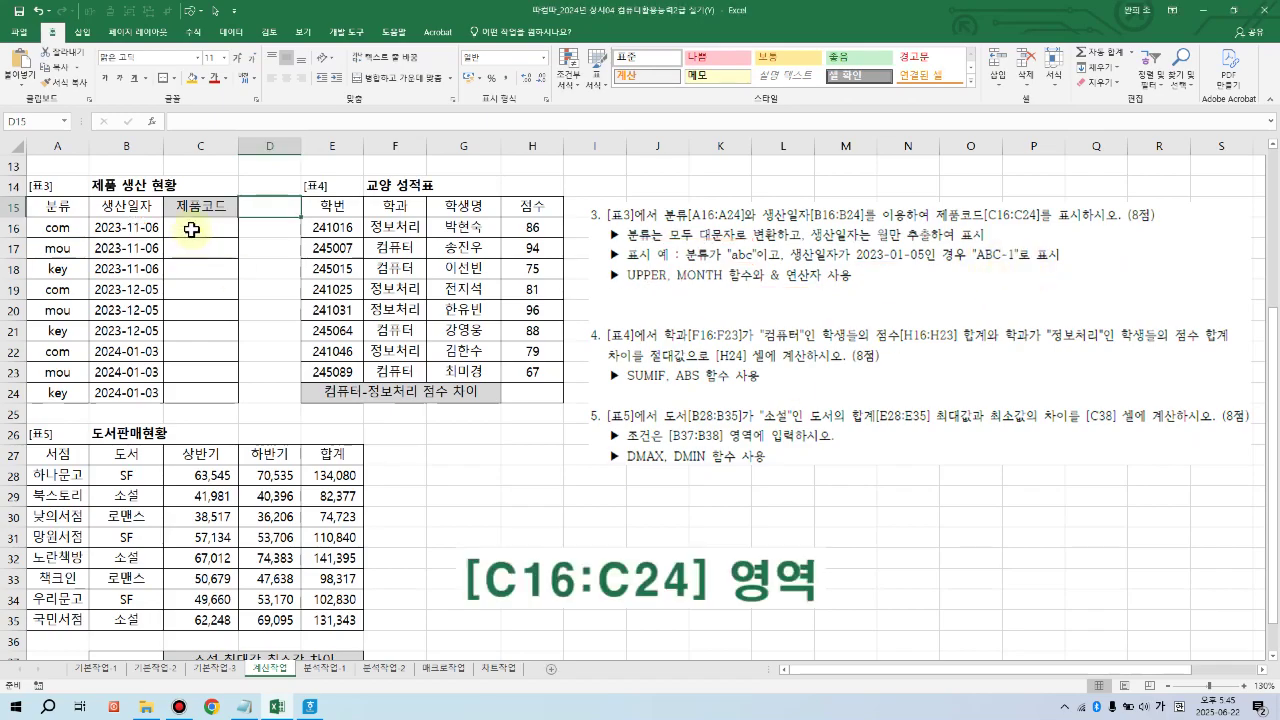
Step: Select C16:C24 of the 제품코드 column and begin the formula =UPPER(A16) to convert the 분류 to capitals
drag(191, 229, 205, 395)
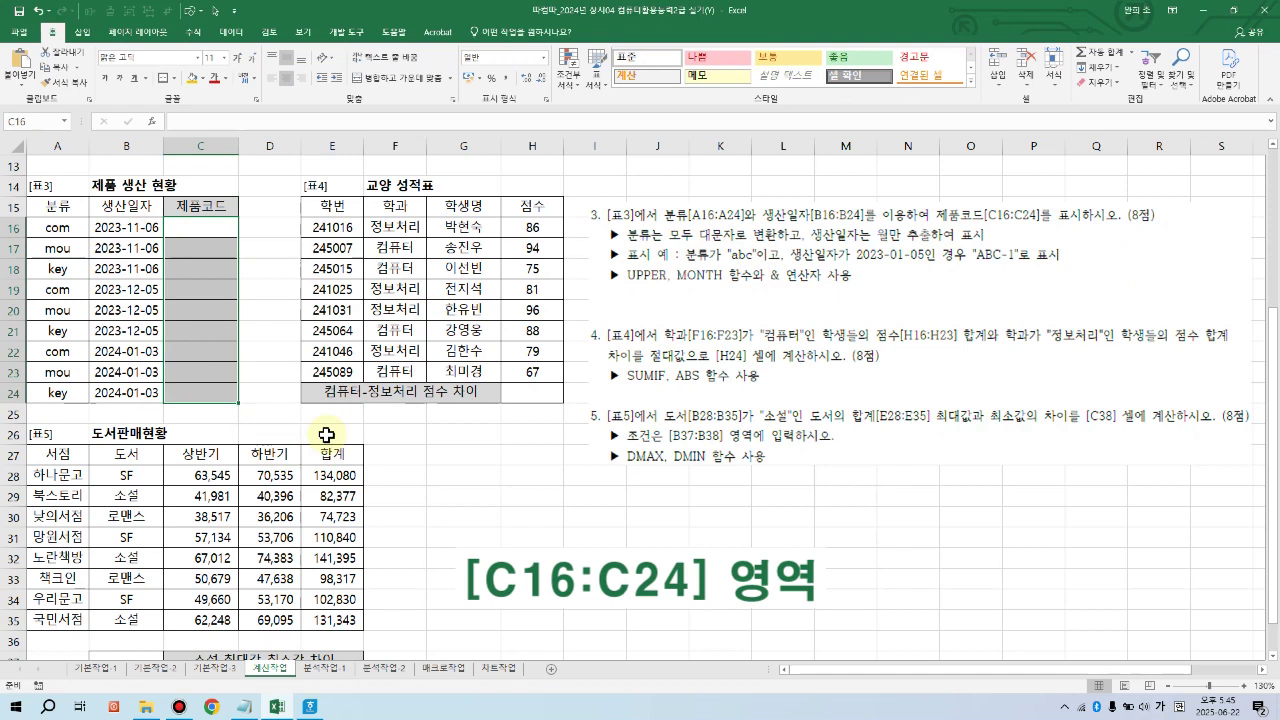
text(=)
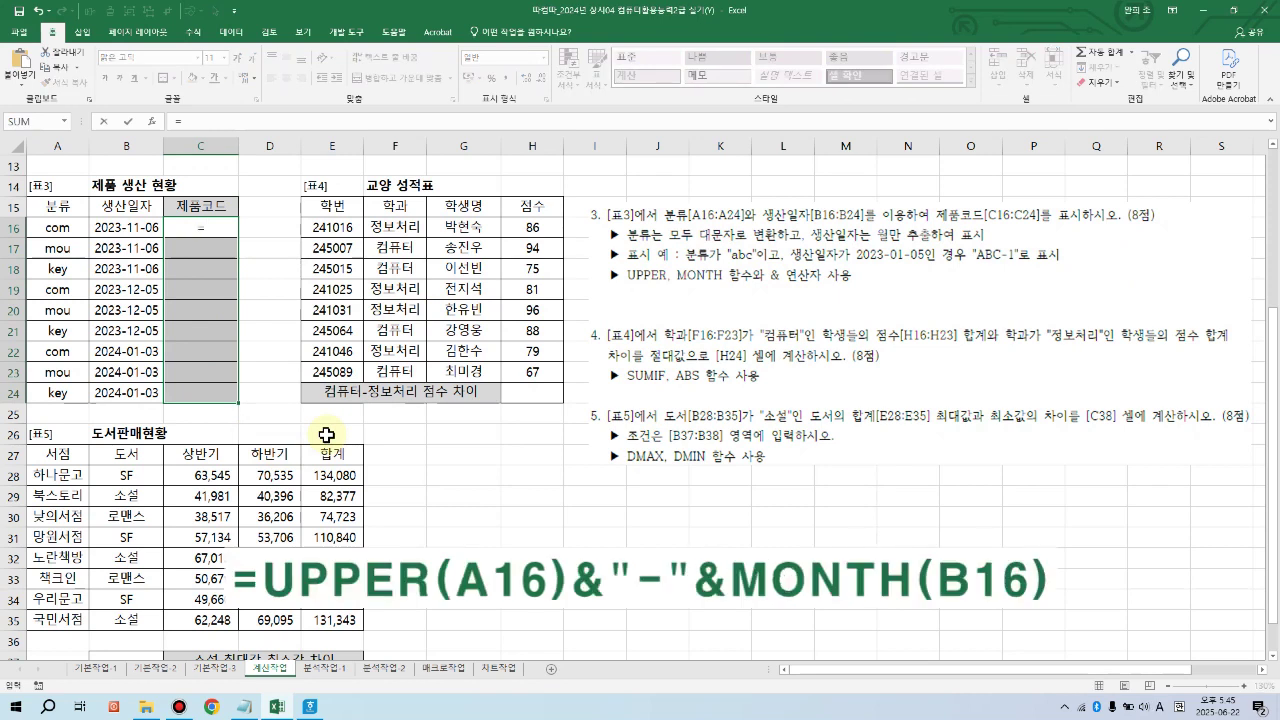
text(up)
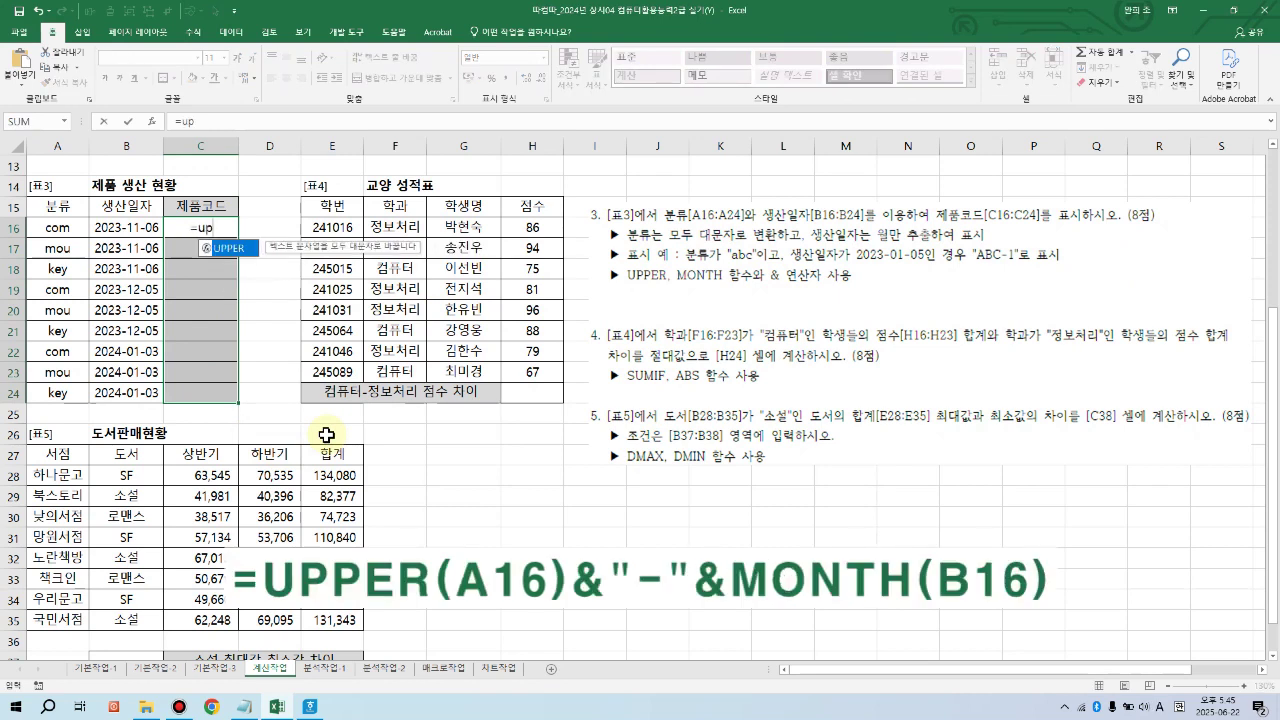
key(Tab)
key(Left)
key(Left)
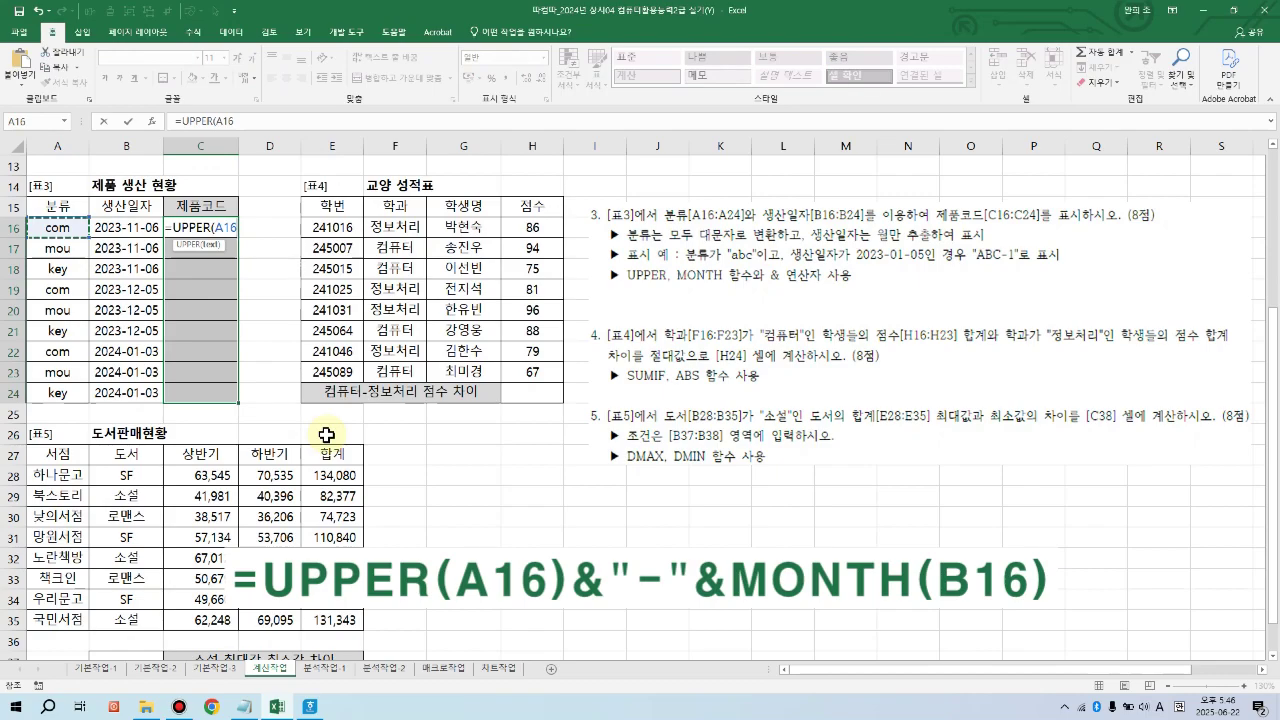
text())
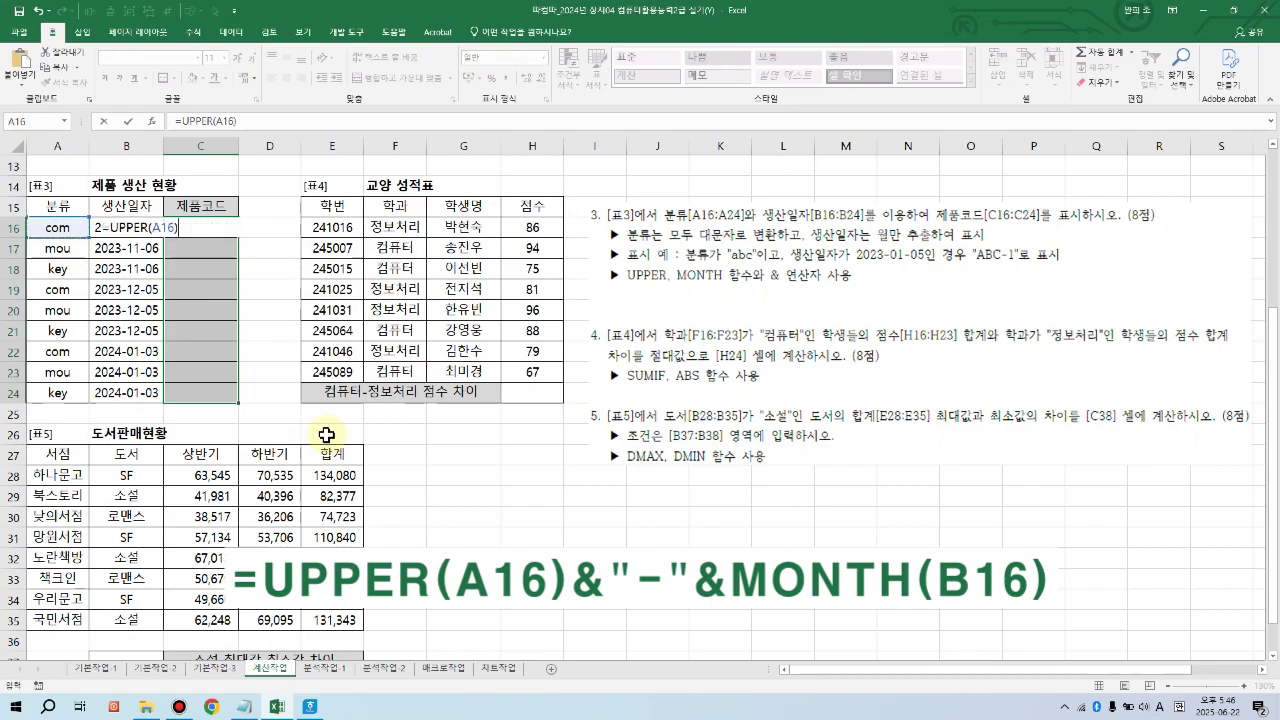
Step: Extend the formula with &"-"&MONTH(B16) and apply it to all of C16:C24 at once
text(&)
text("-"&m)
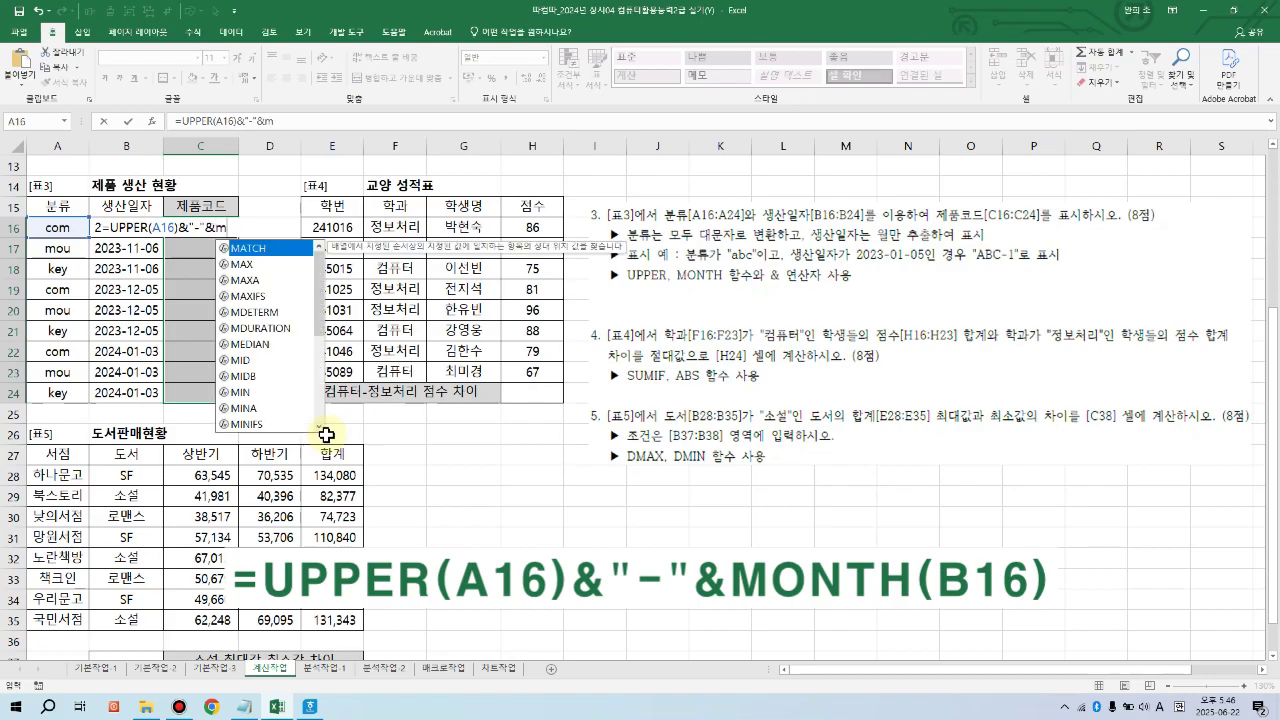
text(on)
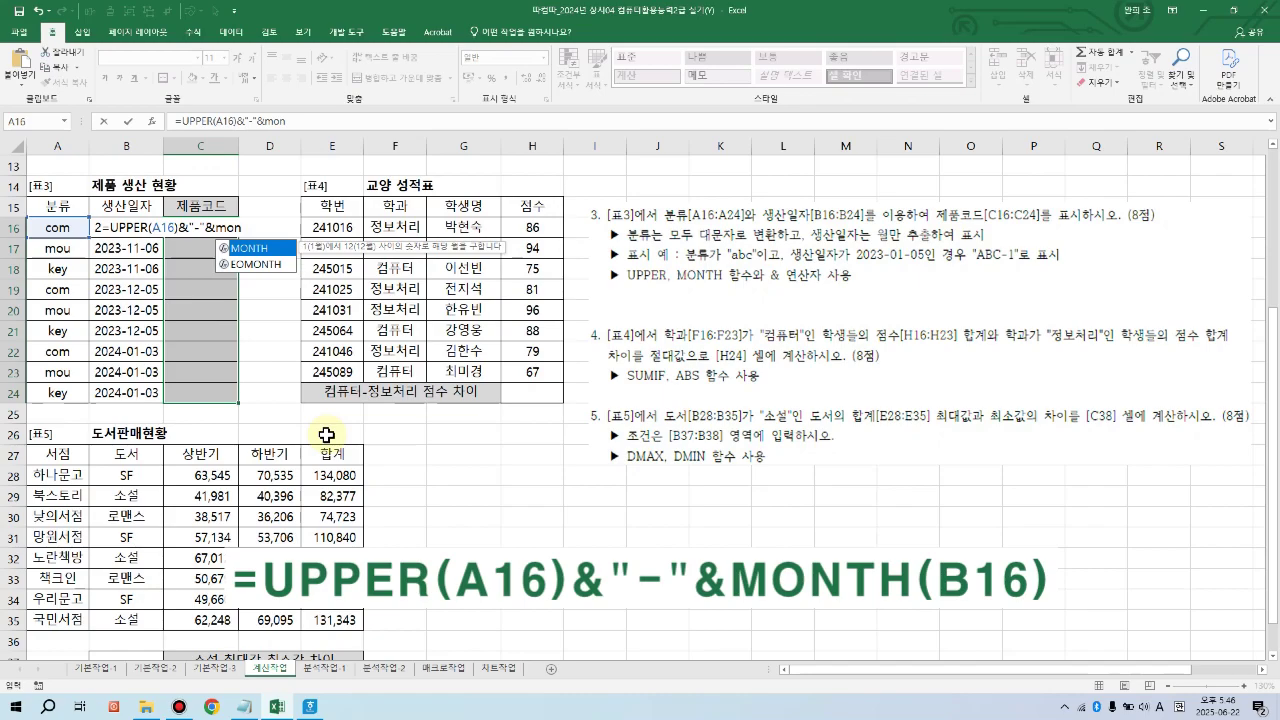
key(Tab)
key(Left)
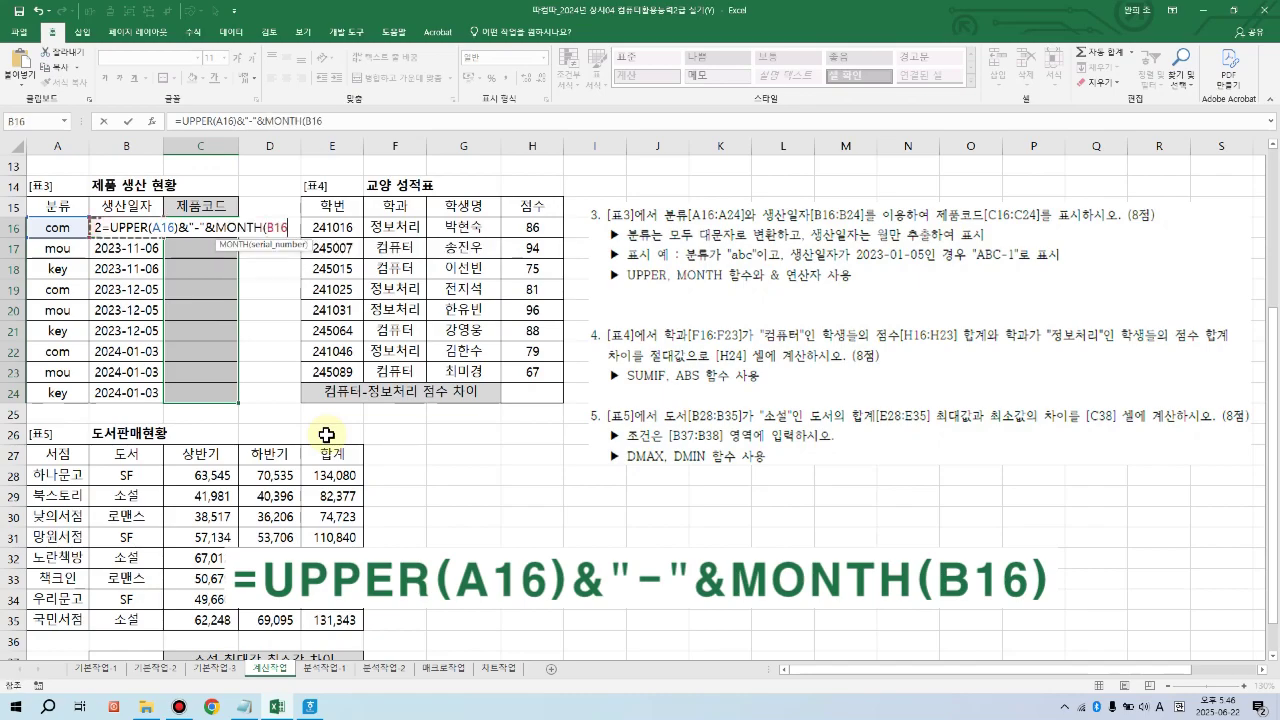
text())
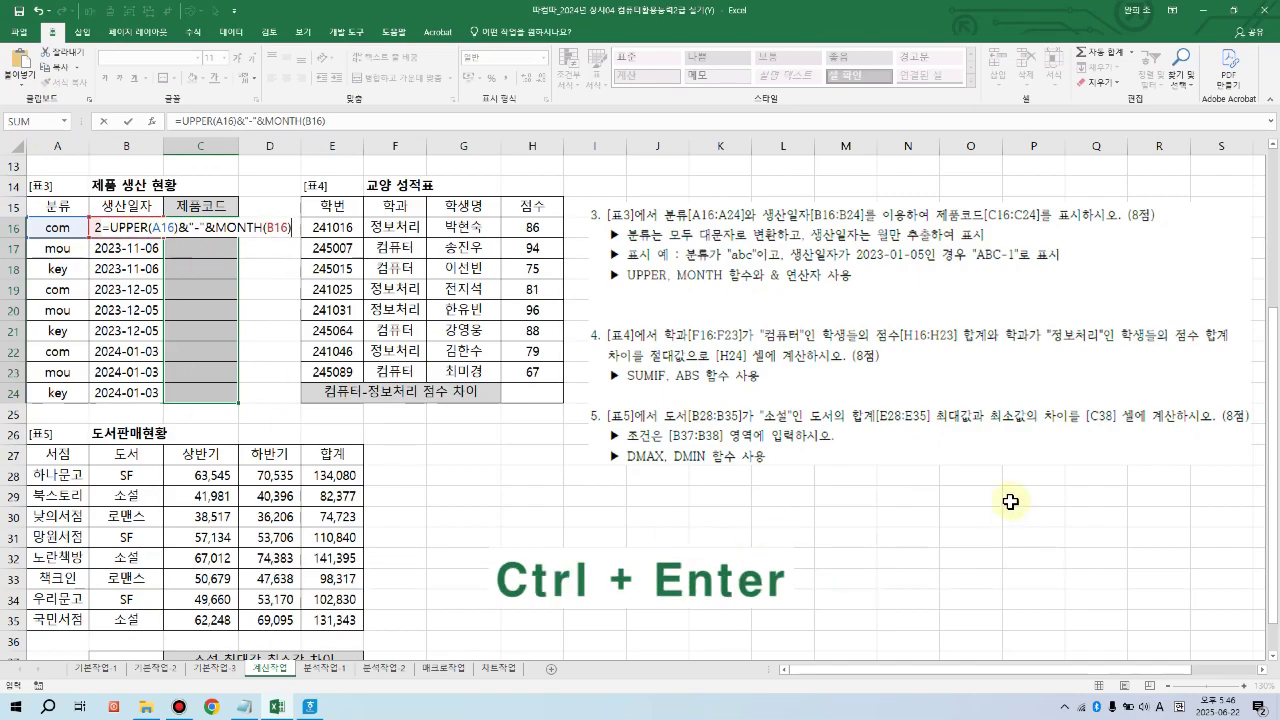
key(ctrl+Return)
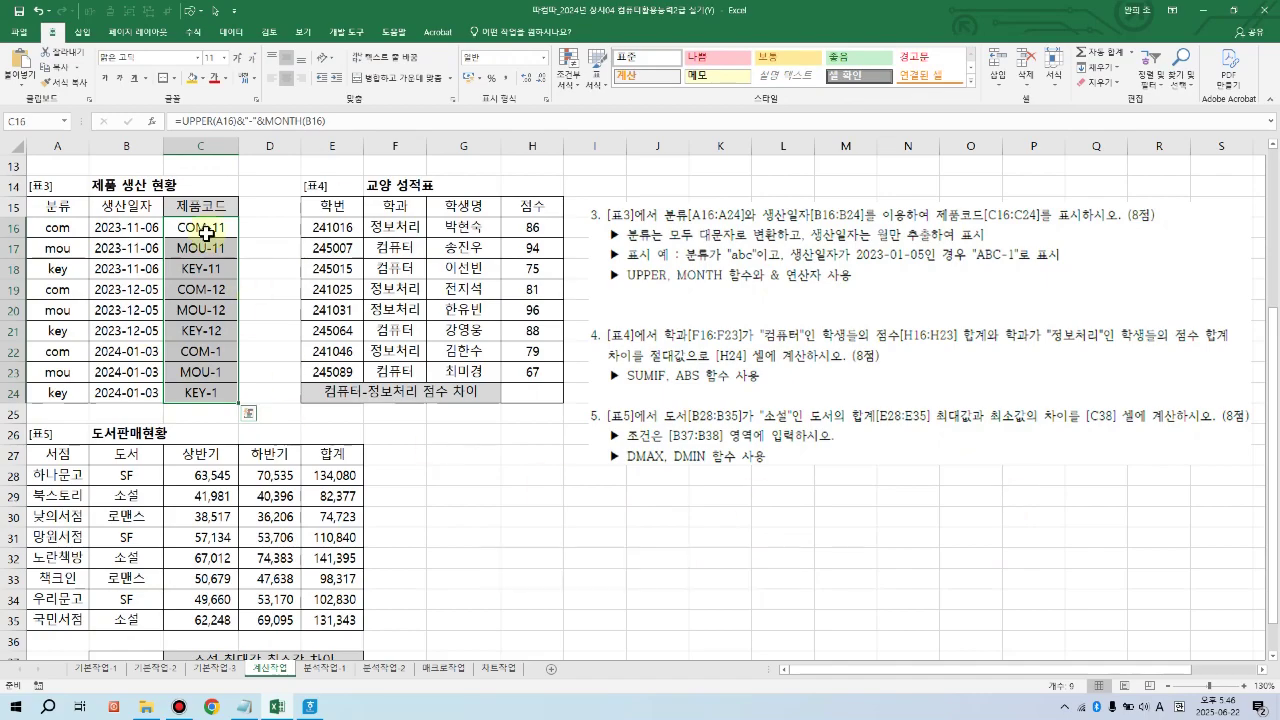
click(260, 233)
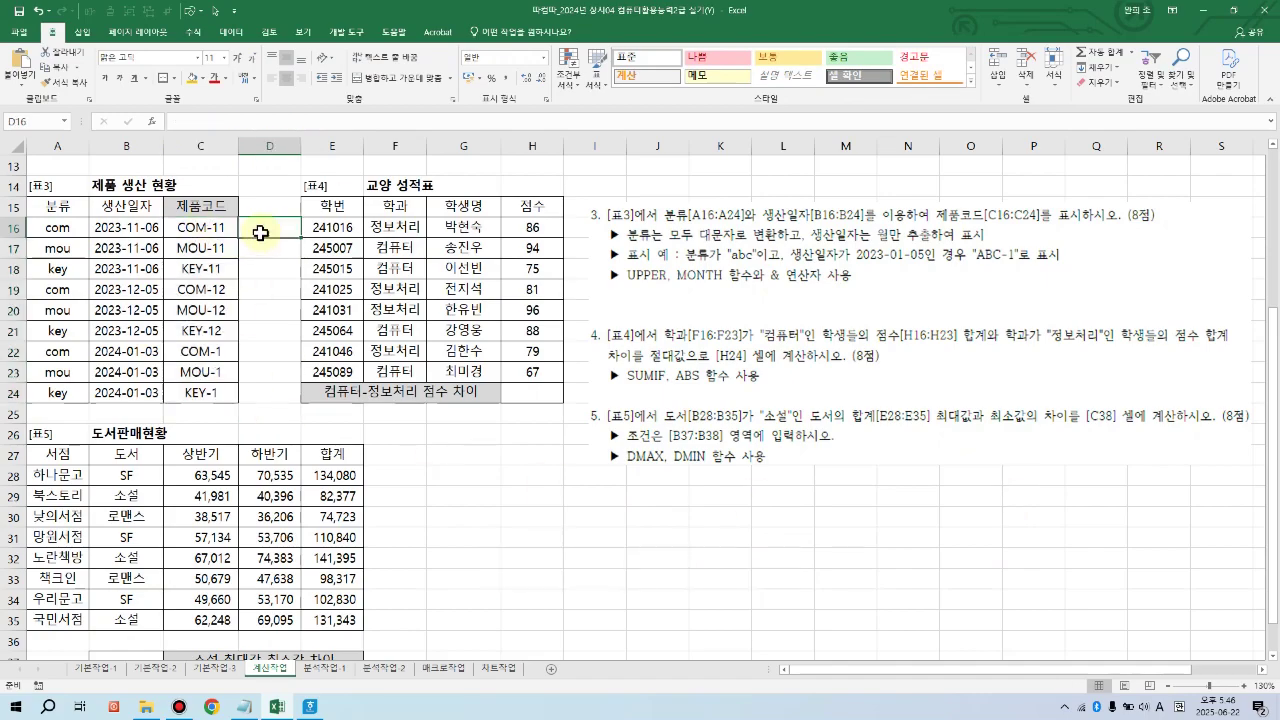
Step: Crop question 3 out of the instruction picture and move the remaining questions 4 and 5 up beside 표4
click(840, 272)
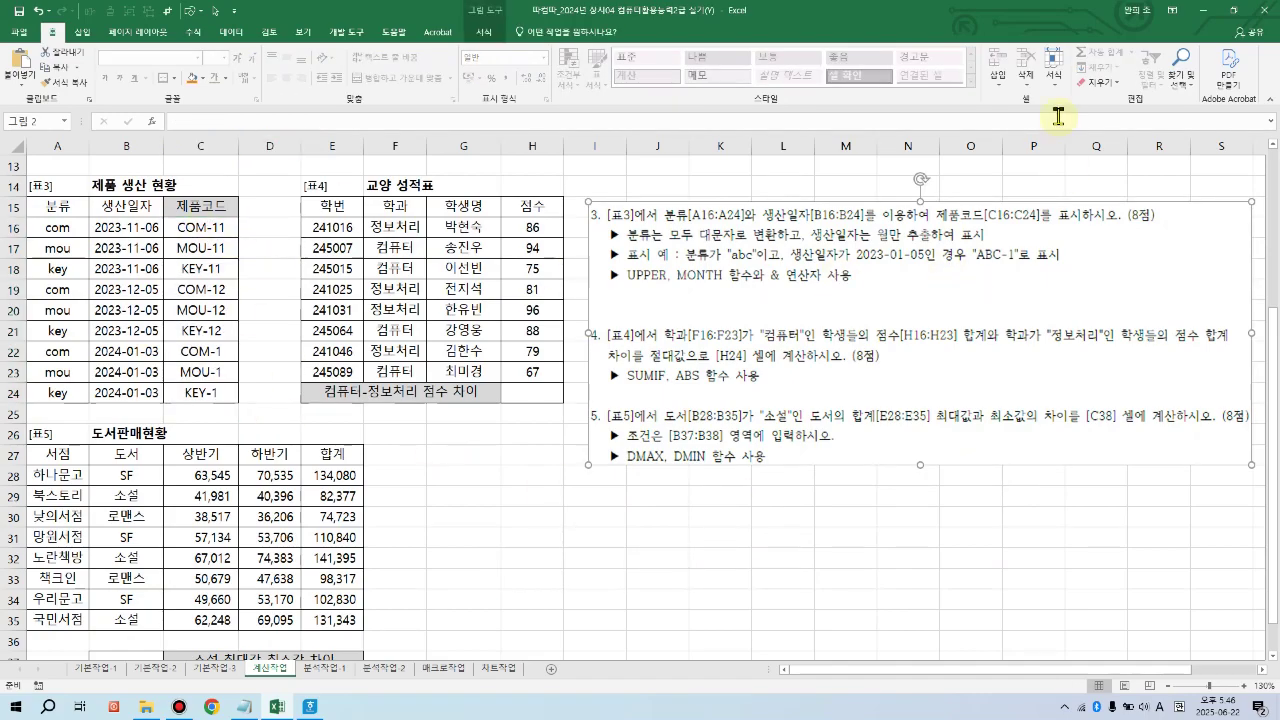
double_click(918, 260)
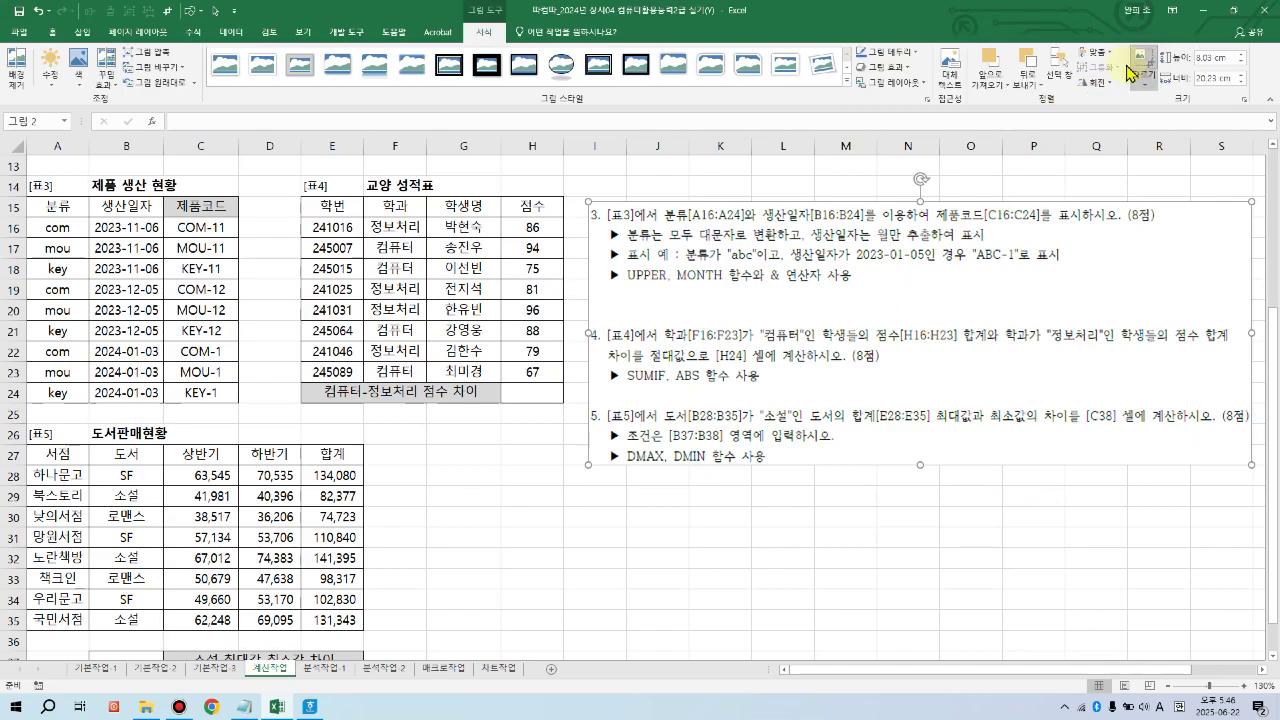
click(1136, 70)
drag(919, 204, 911, 317)
click(386, 311)
click(755, 399)
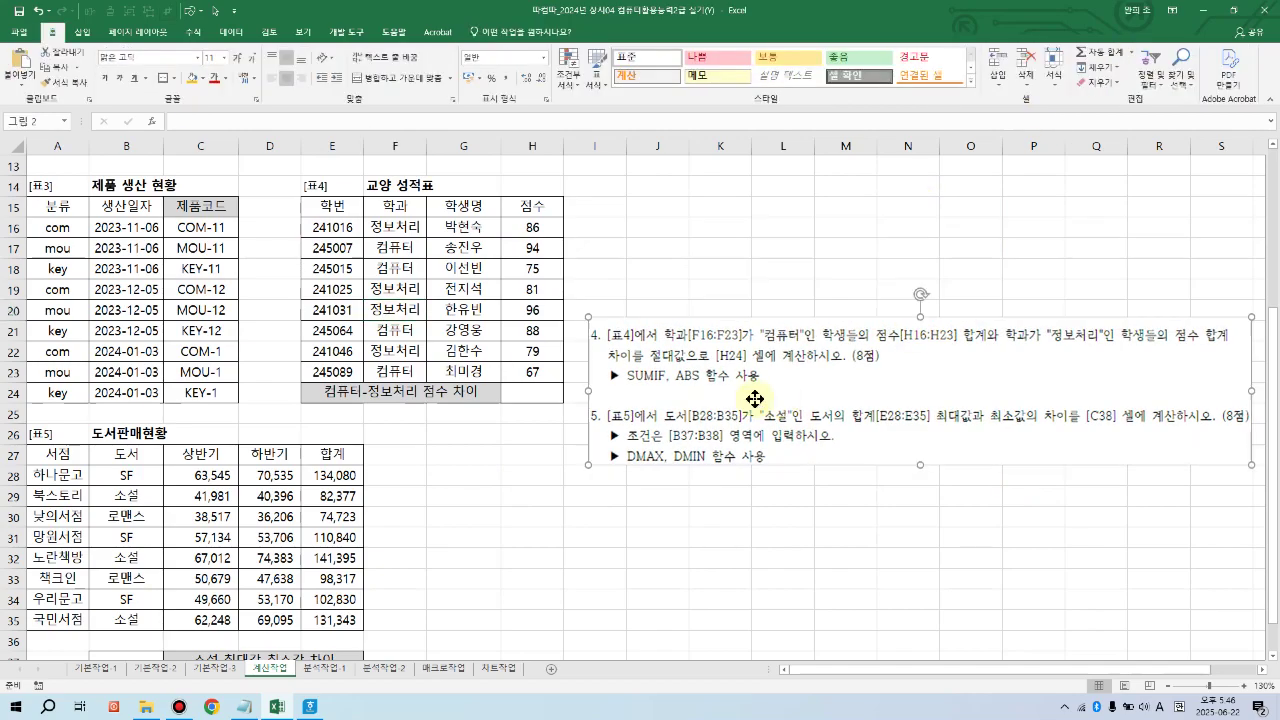
drag(755, 399, 726, 322)
click(716, 392)
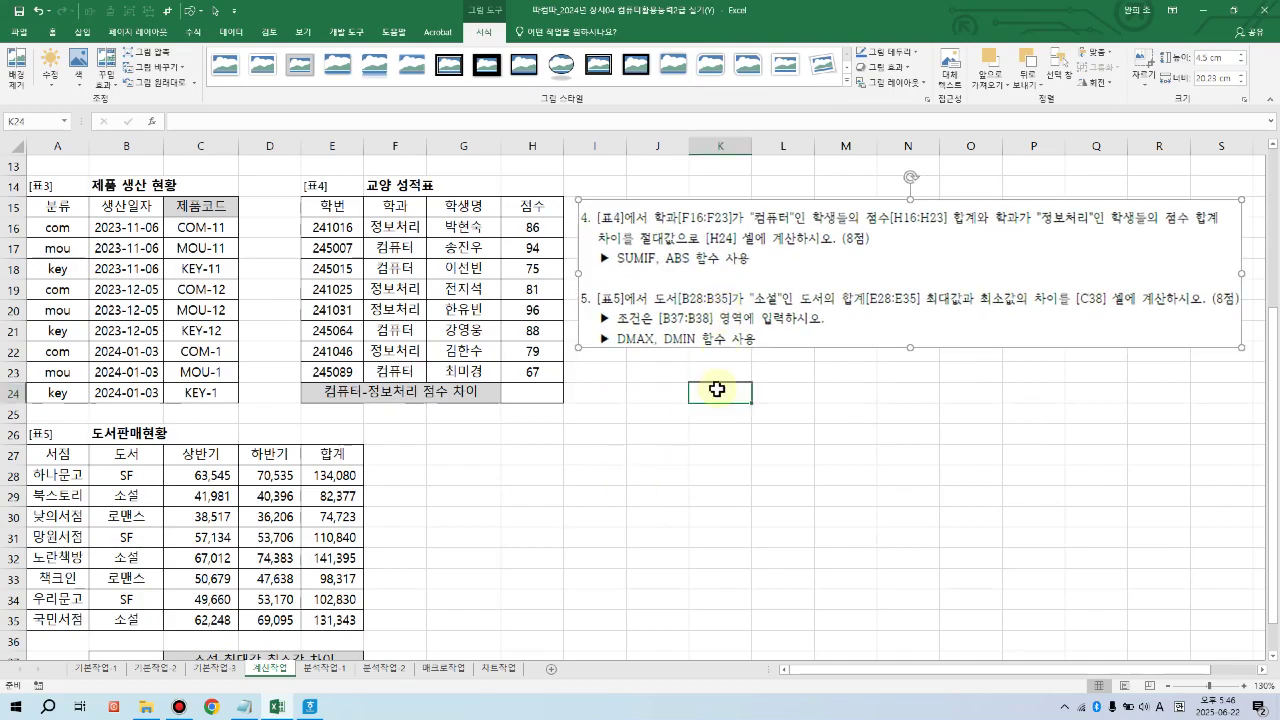
Step: Select H24 and examine question 4's requirements against 표4: the 학과 and 점수 ranges, the "컴퓨터" and "정보처리" conditions, and the ABS function
click(540, 405)
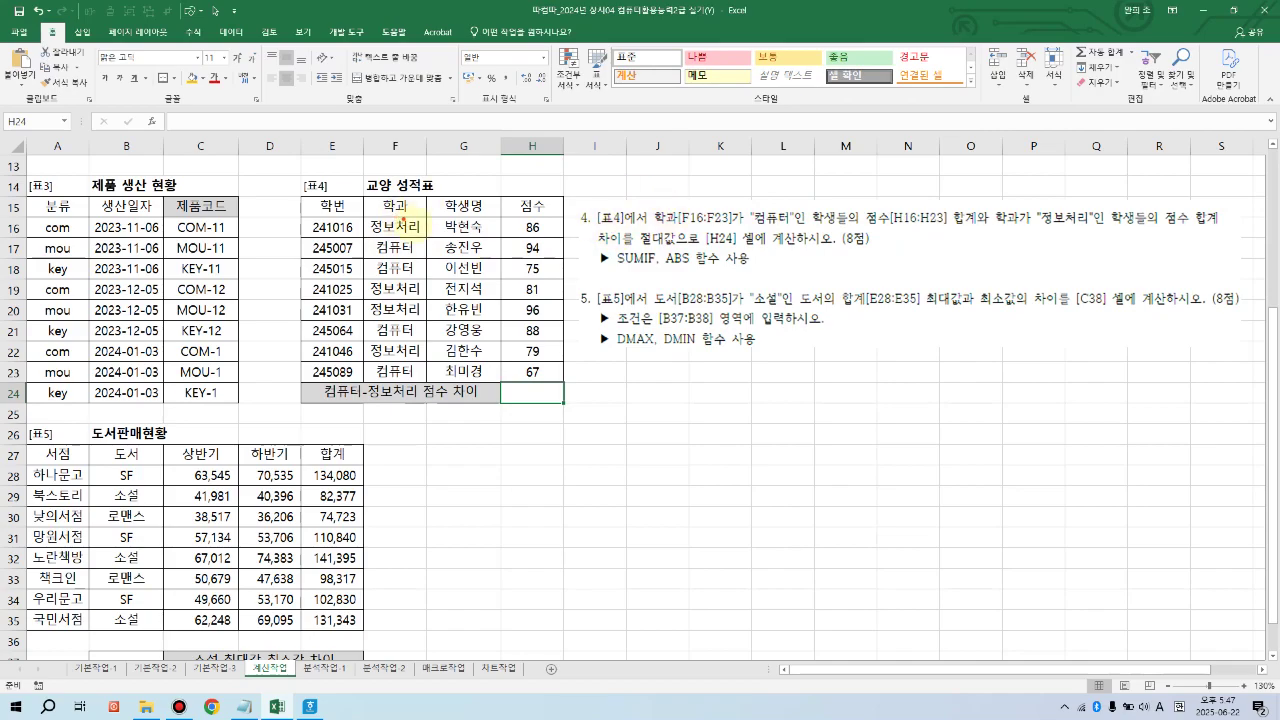
mouse_move(362, 218)
mouse_down()
mouse_move(440, 390)
mouse_move(430, 382)
mouse_up()
mouse_move(775, 212)
mouse_down()
mouse_move(758, 200)
mouse_move(784, 222)
mouse_up()
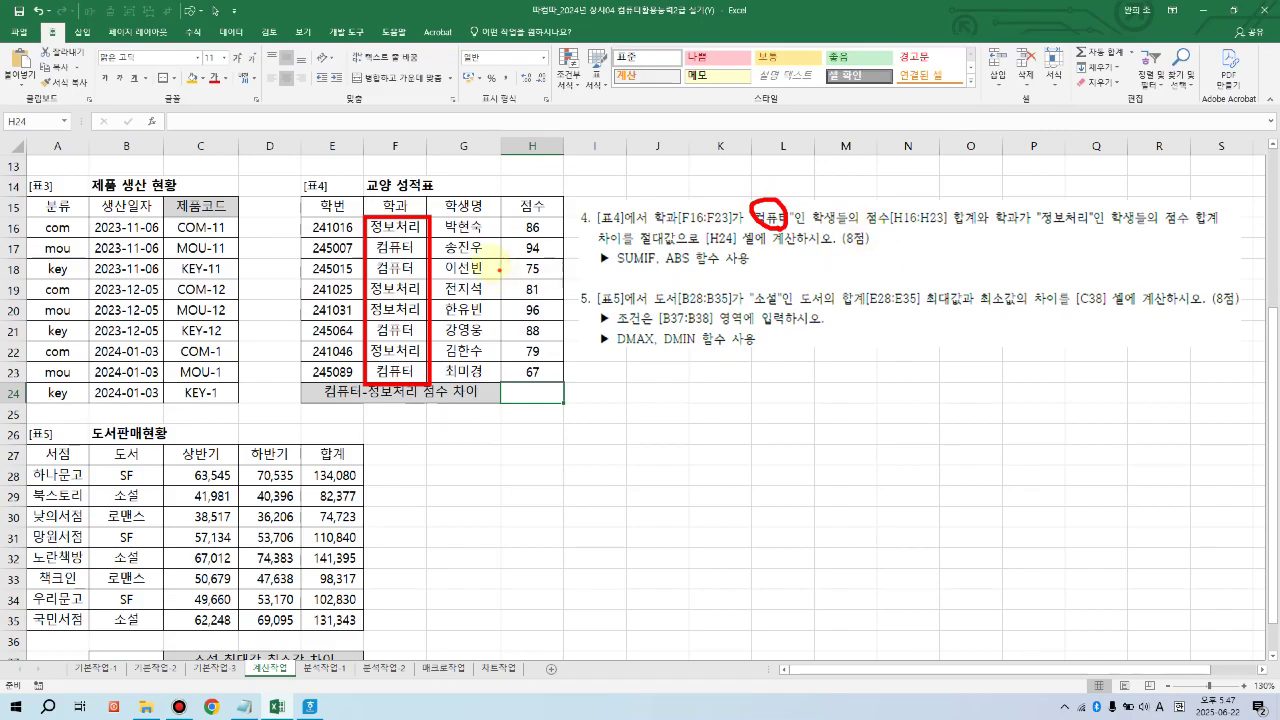
mouse_move(506, 221)
mouse_down()
mouse_move(540, 382)
mouse_move(506, 219)
mouse_up()
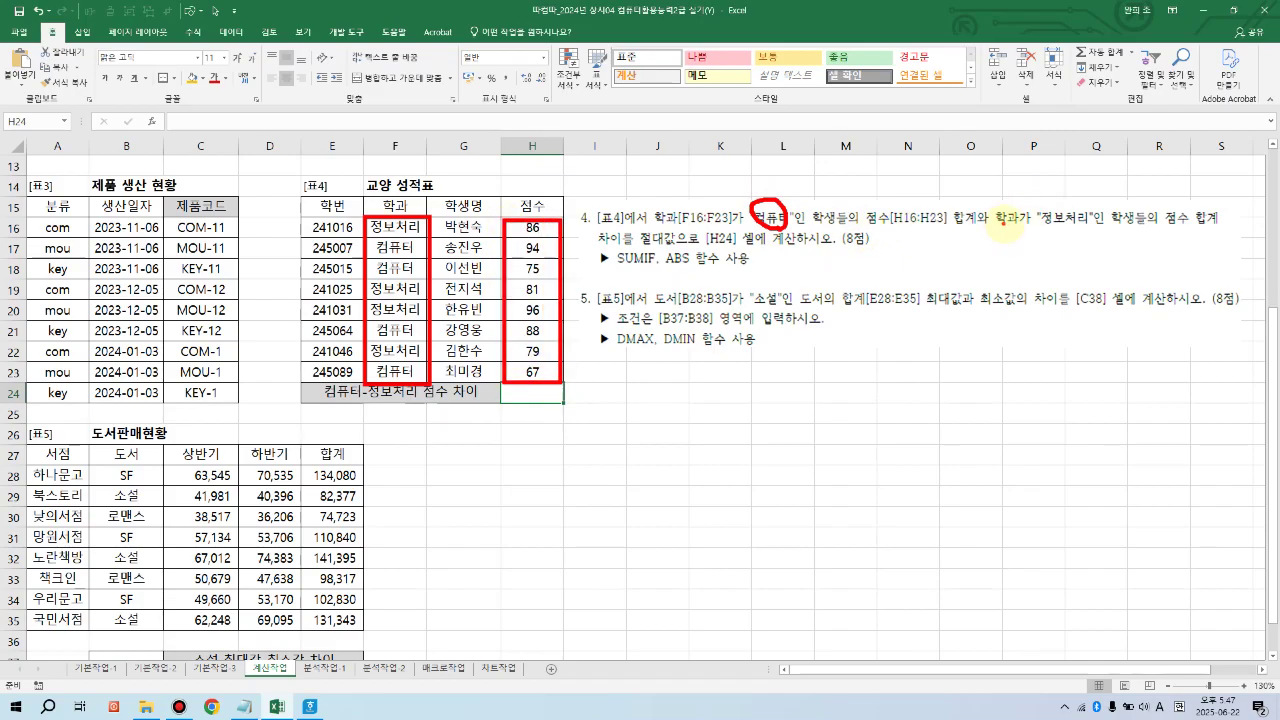
mouse_move(1078, 216)
mouse_down()
mouse_move(1072, 229)
mouse_move(1040, 222)
mouse_move(1074, 204)
mouse_move(1080, 226)
mouse_up()
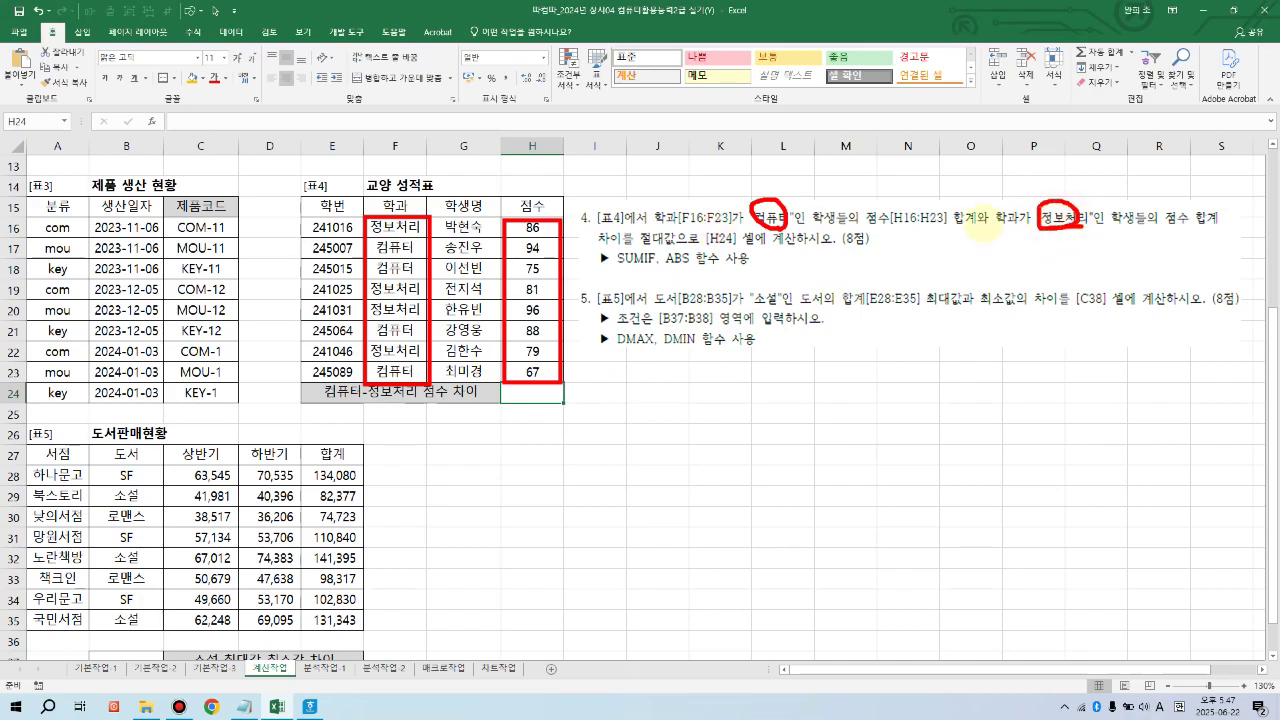
drag(652, 224, 690, 225)
drag(965, 225, 1050, 228)
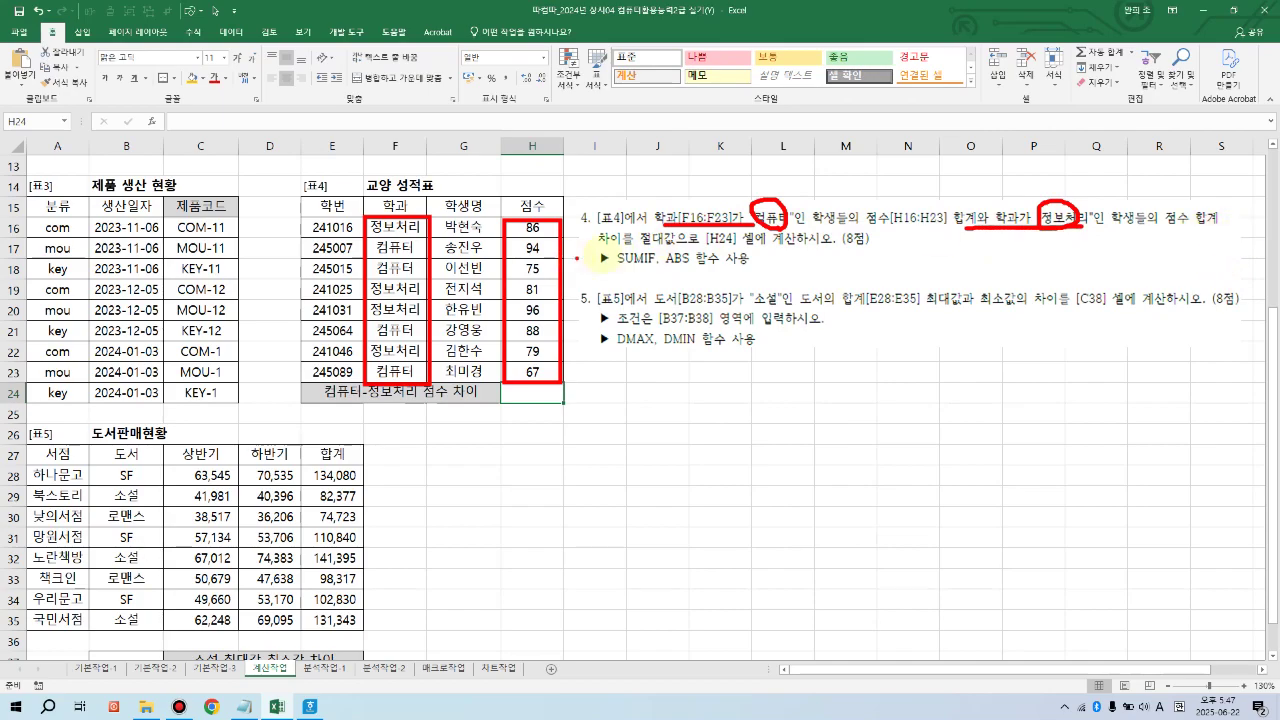
drag(879, 193, 913, 193)
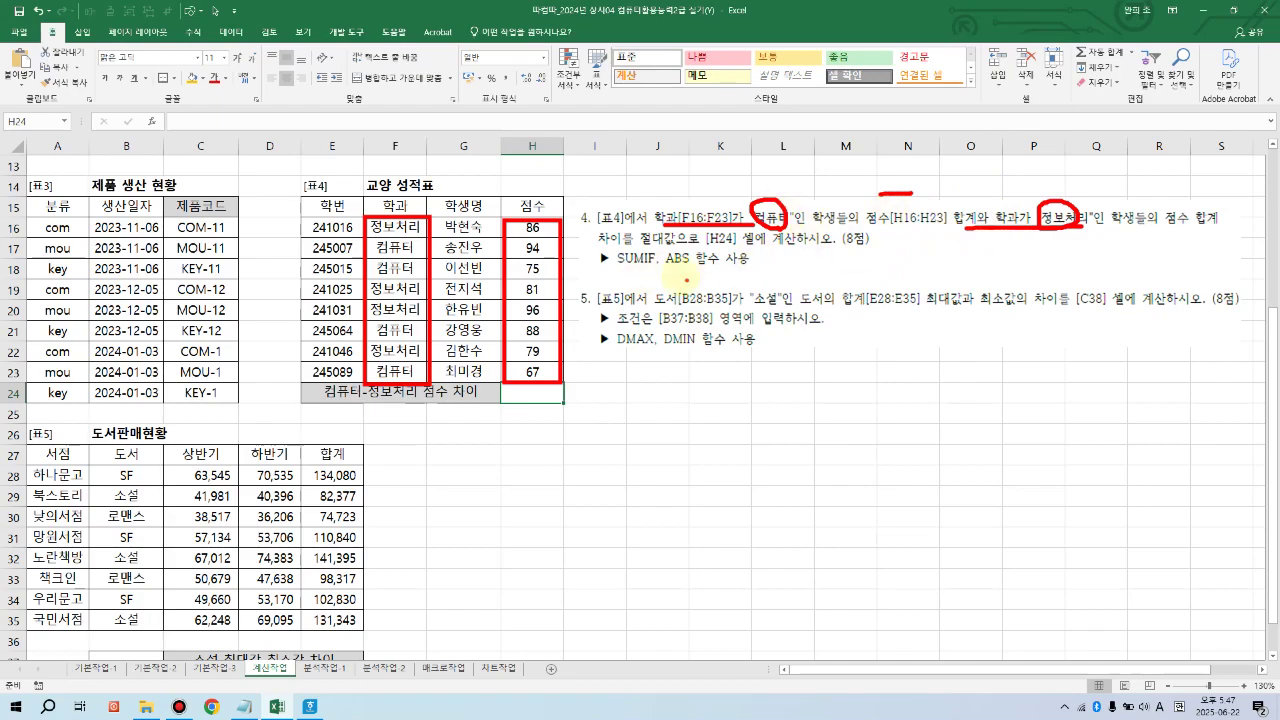
mouse_move(654, 271)
mouse_down()
mouse_move(726, 264)
mouse_move(658, 245)
mouse_move(660, 271)
mouse_up()
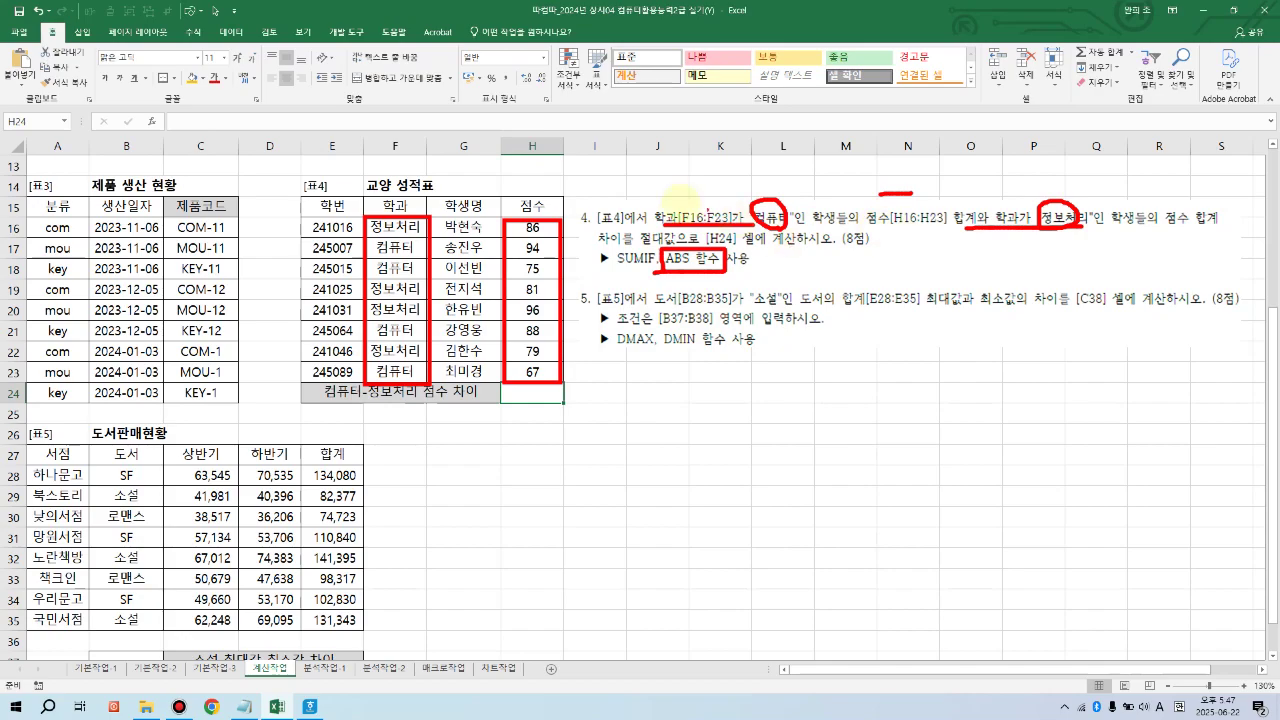
mouse_move(645, 193)
mouse_down()
mouse_move(880, 228)
mouse_move(1226, 236)
mouse_up()
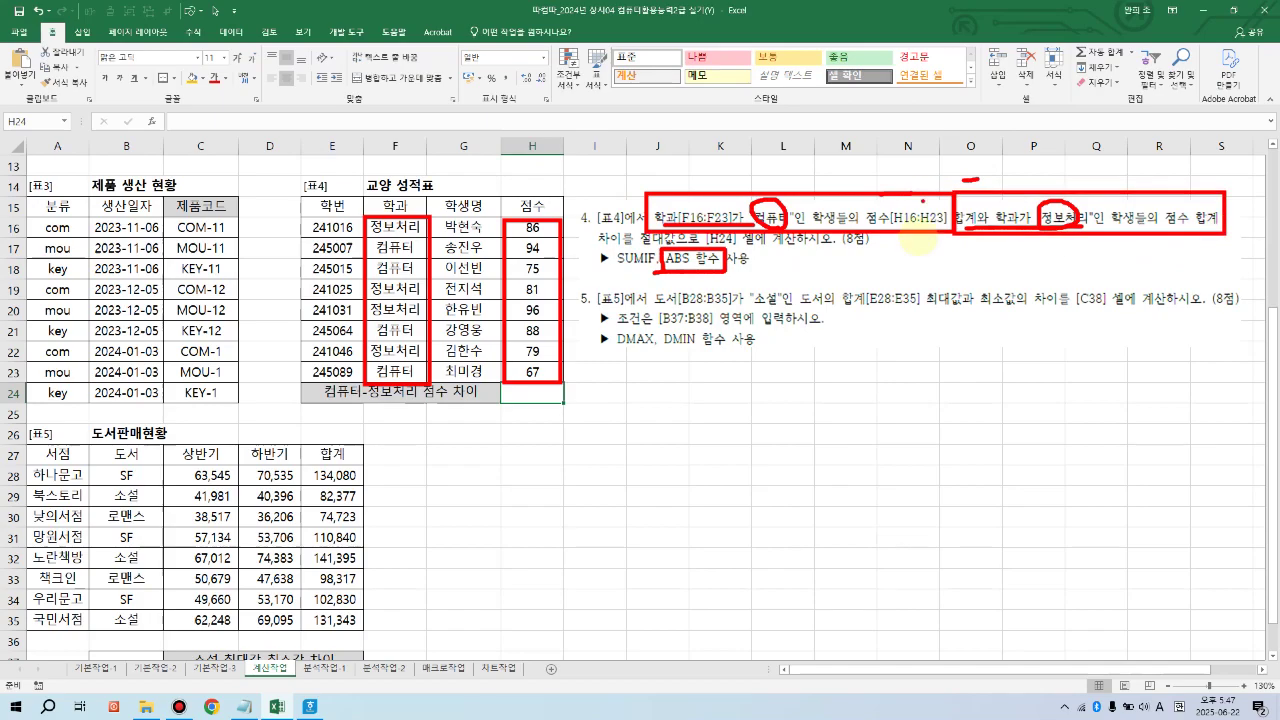
drag(643, 125, 651, 215)
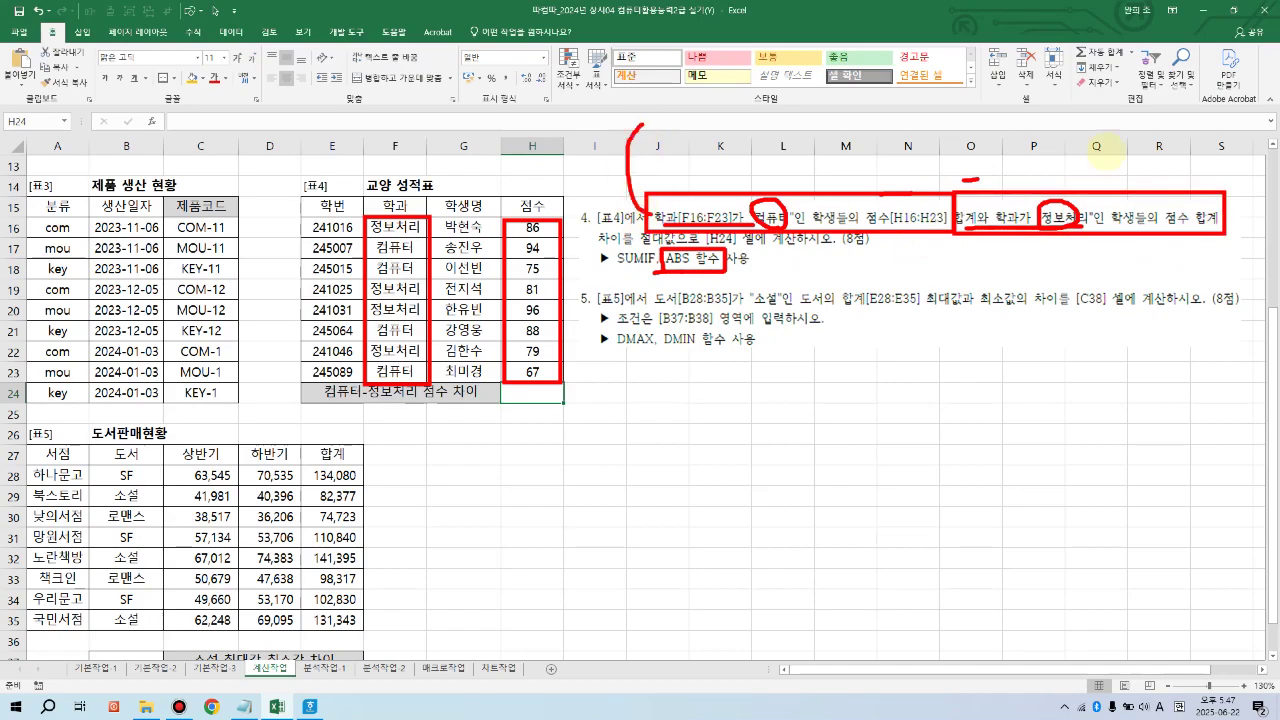
key(Escape)
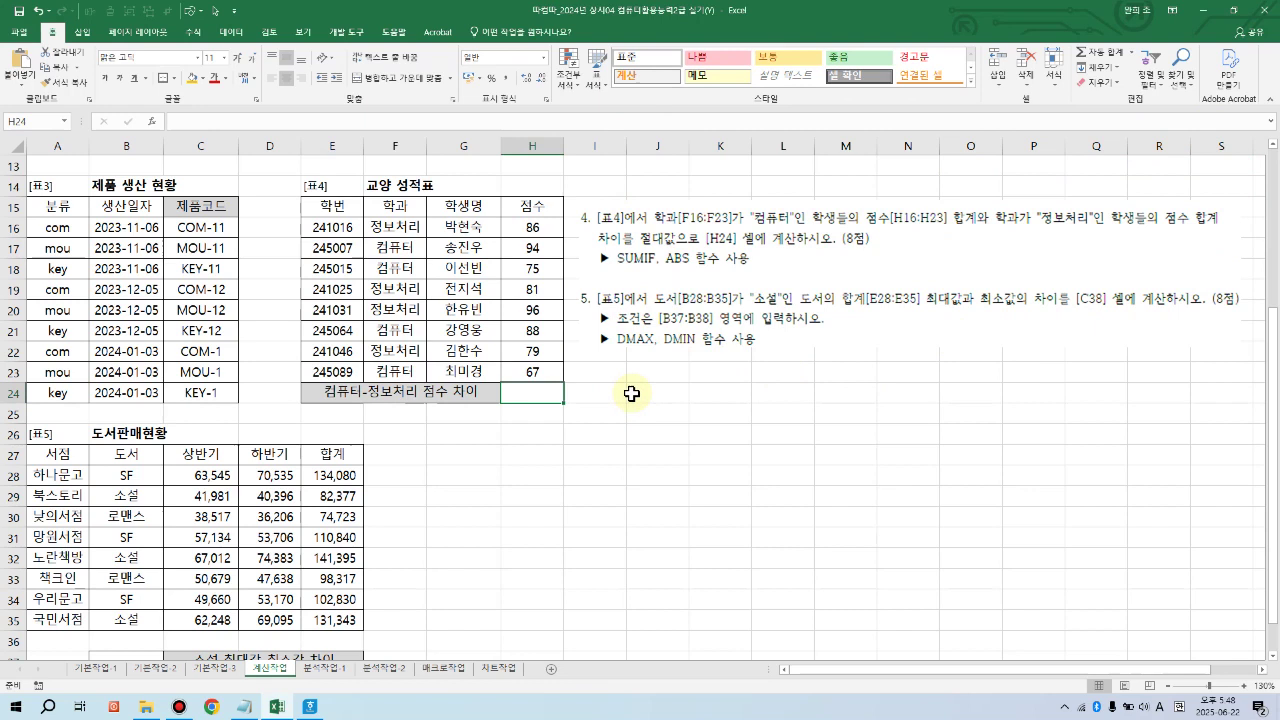
Step: Insert a comment on cell J23 below the instruction picture and set it to stay displayed
right_click(654, 372)
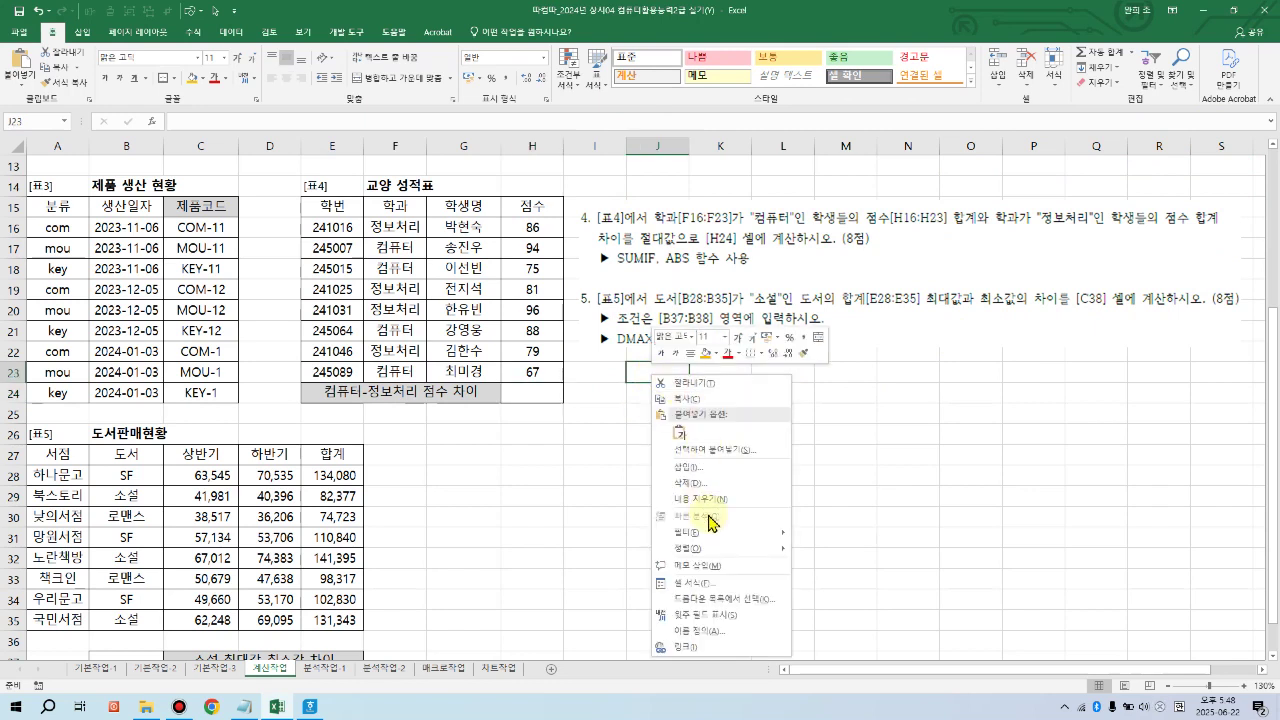
click(713, 567)
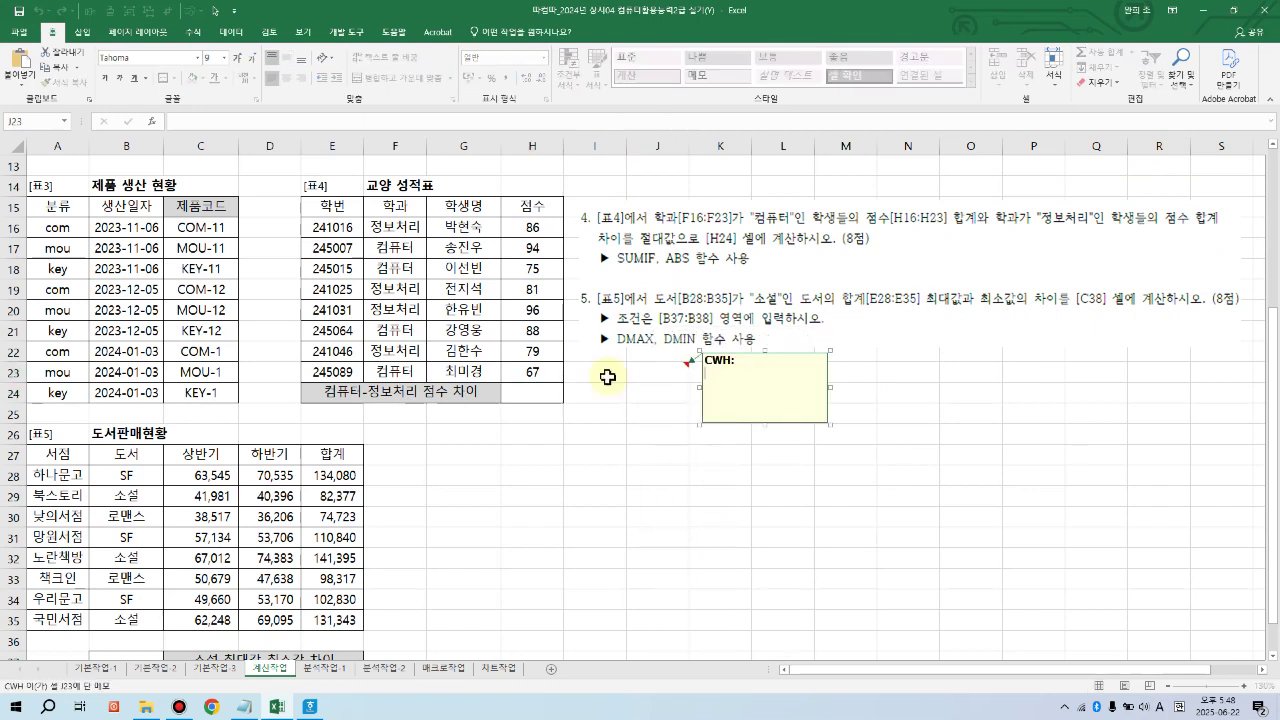
click(668, 370)
right_click(664, 368)
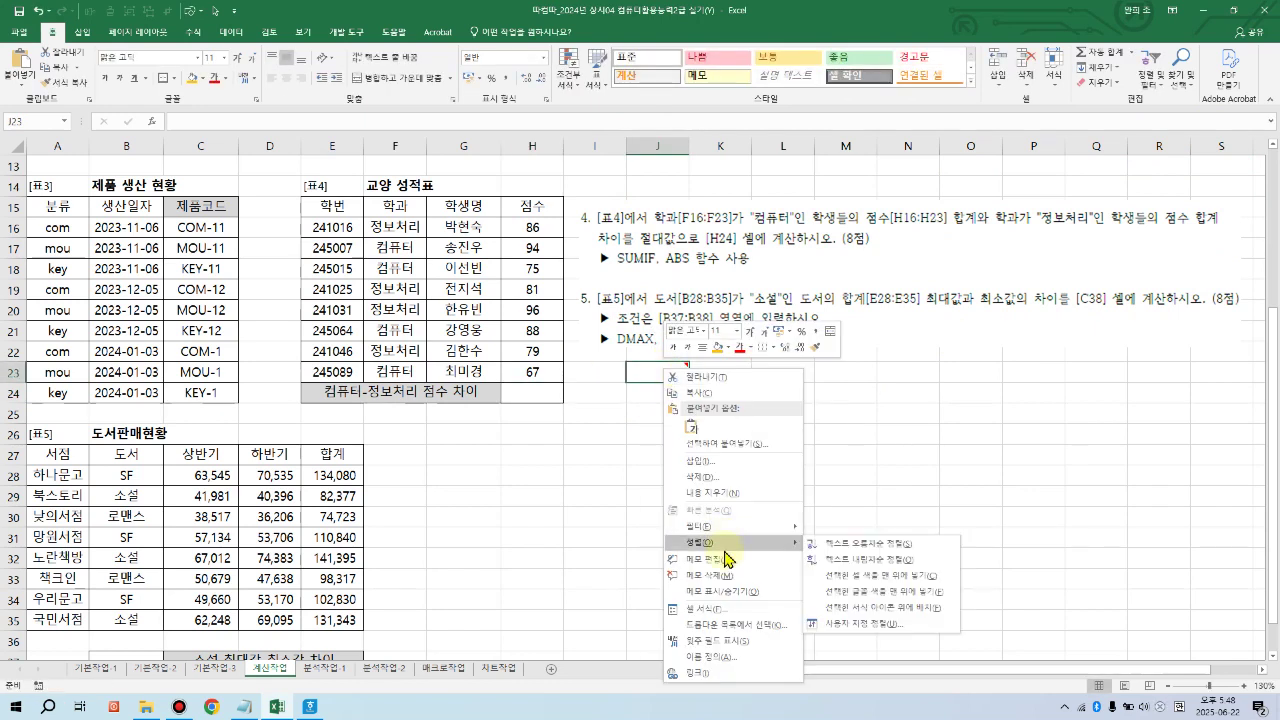
click(733, 591)
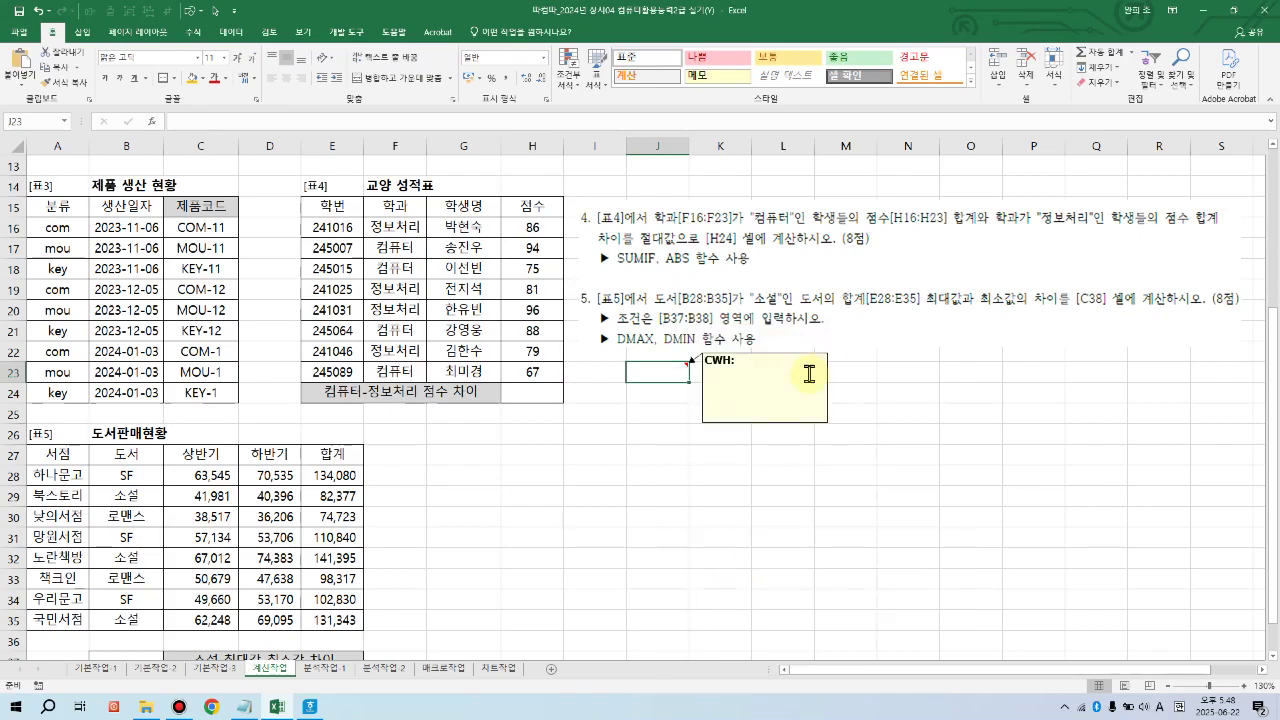
Step: Enlarge the comment on J23 and write the formula outline =ABS(SUMIF()-SUMIF()) in it
click(820, 371)
drag(830, 351, 1177, 260)
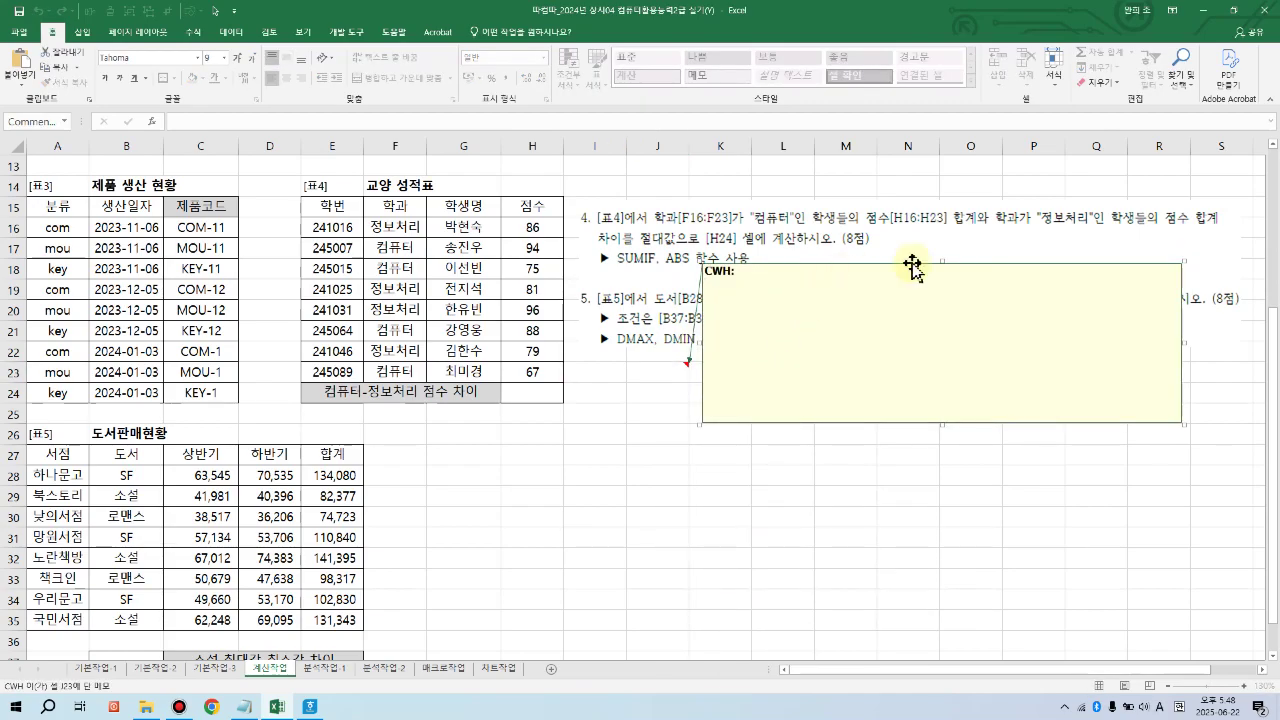
drag(942, 262, 946, 282)
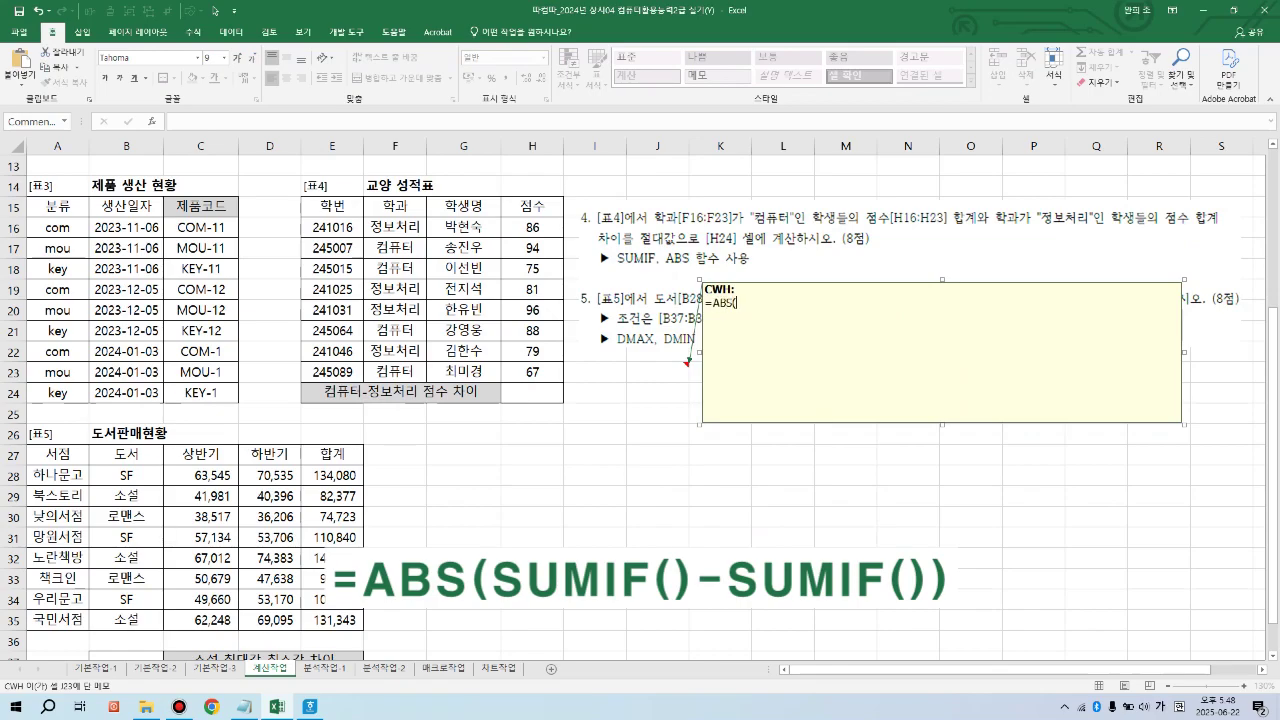
text(u)
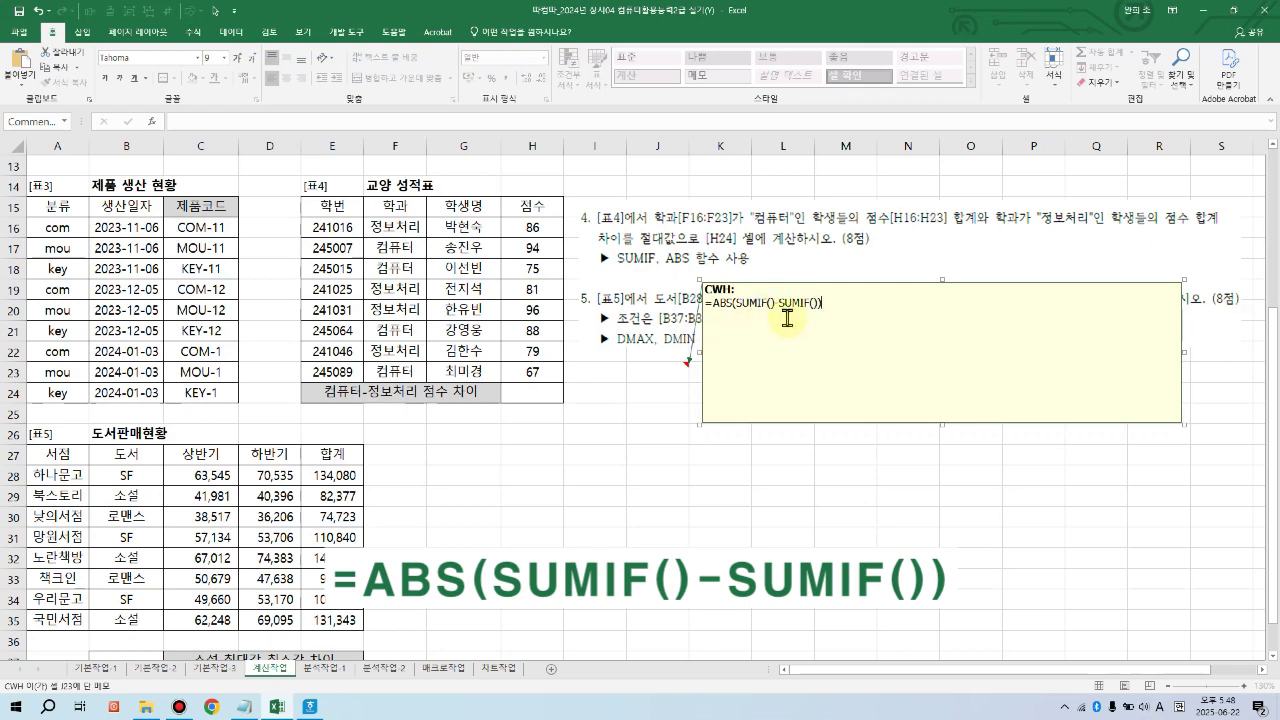
Step: Review the two SUMIF() terms in the comment's outline and shorten the comment box so it ends just above row 23
double_click(758, 303)
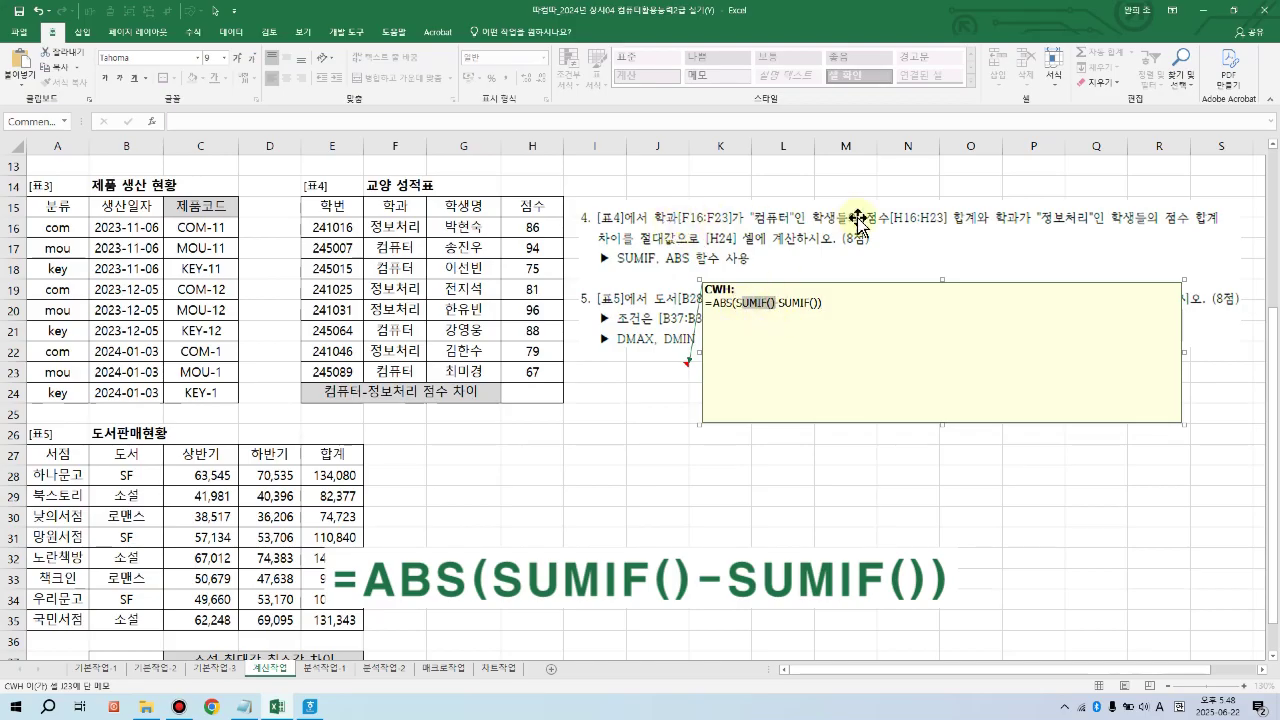
click(805, 305)
double_click(805, 305)
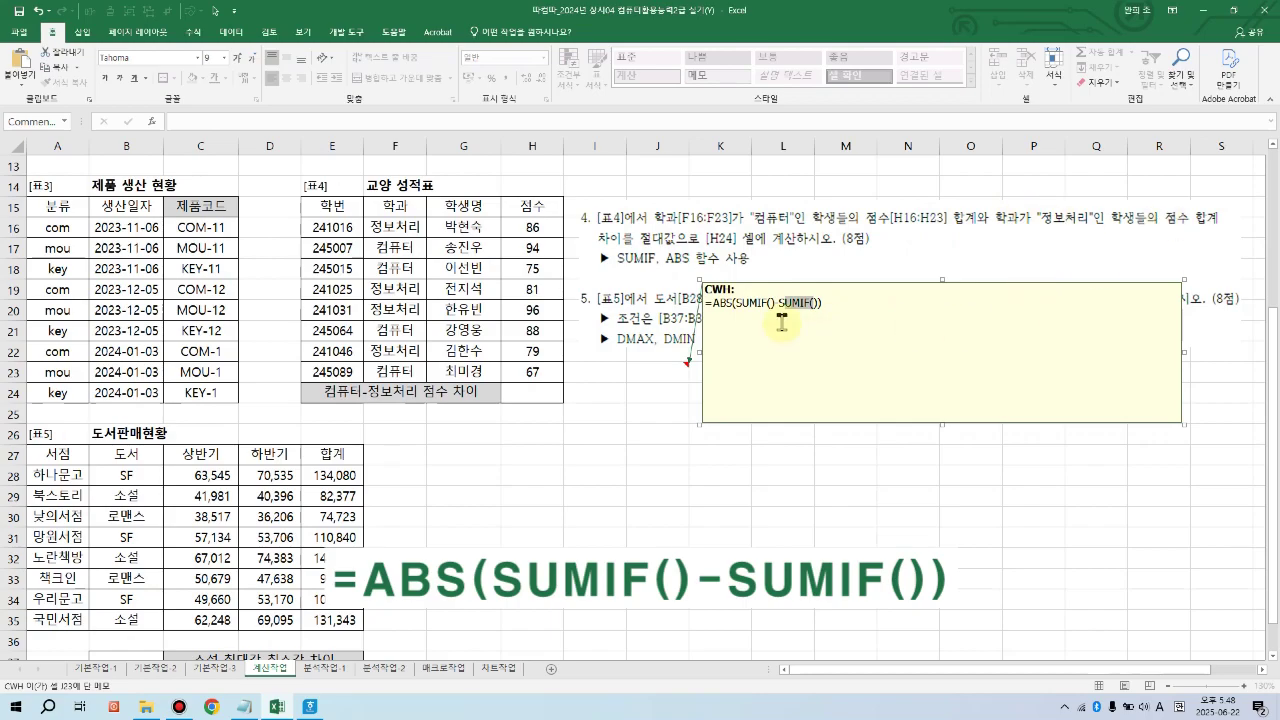
drag(738, 304, 793, 311)
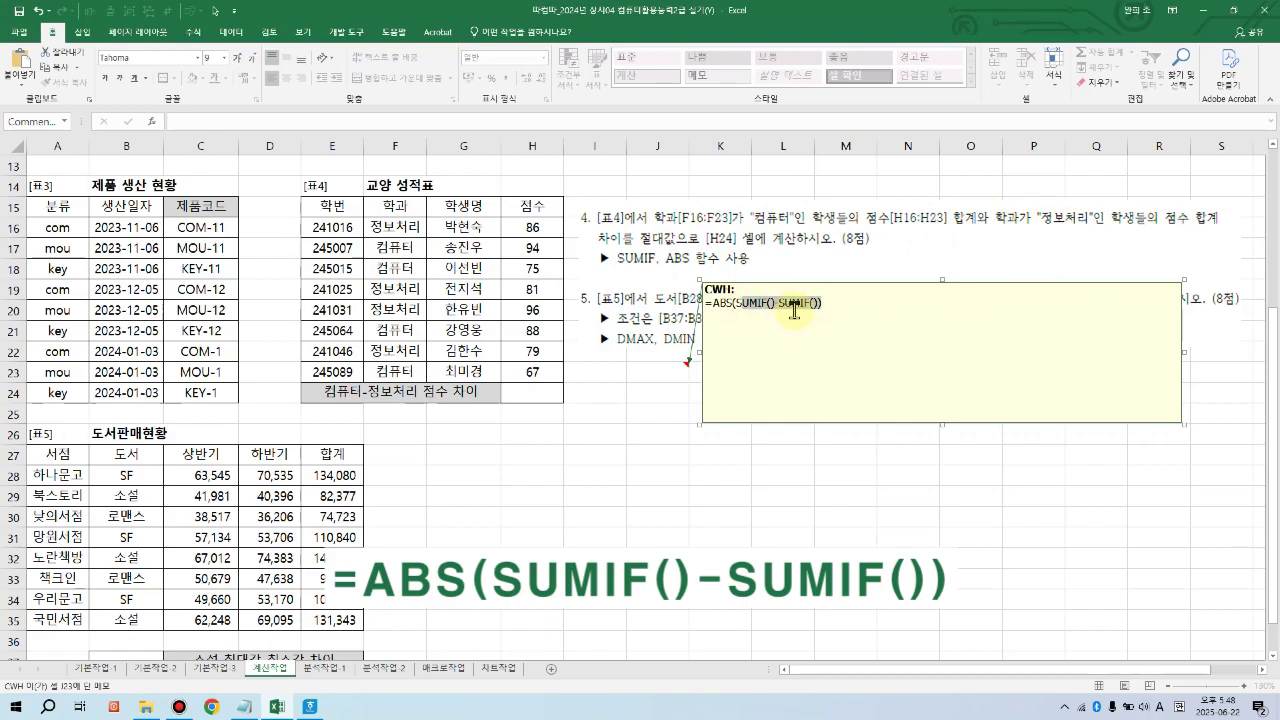
click(768, 305)
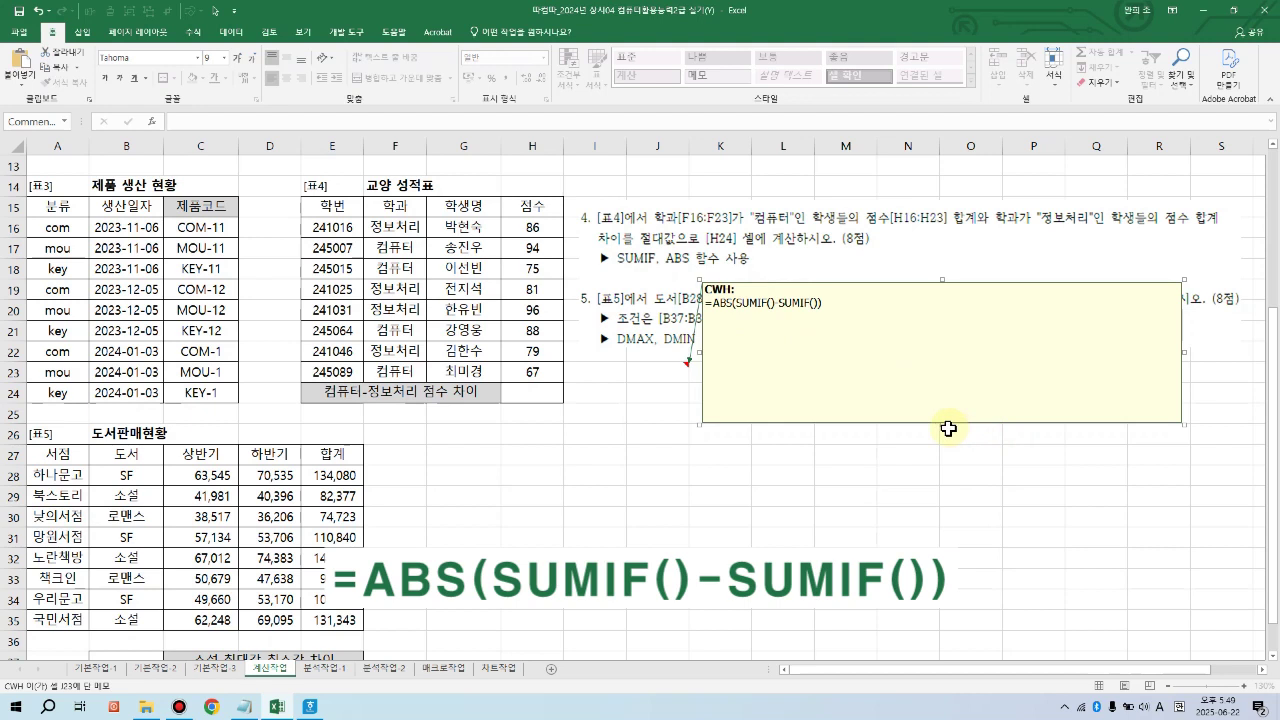
drag(944, 425, 934, 361)
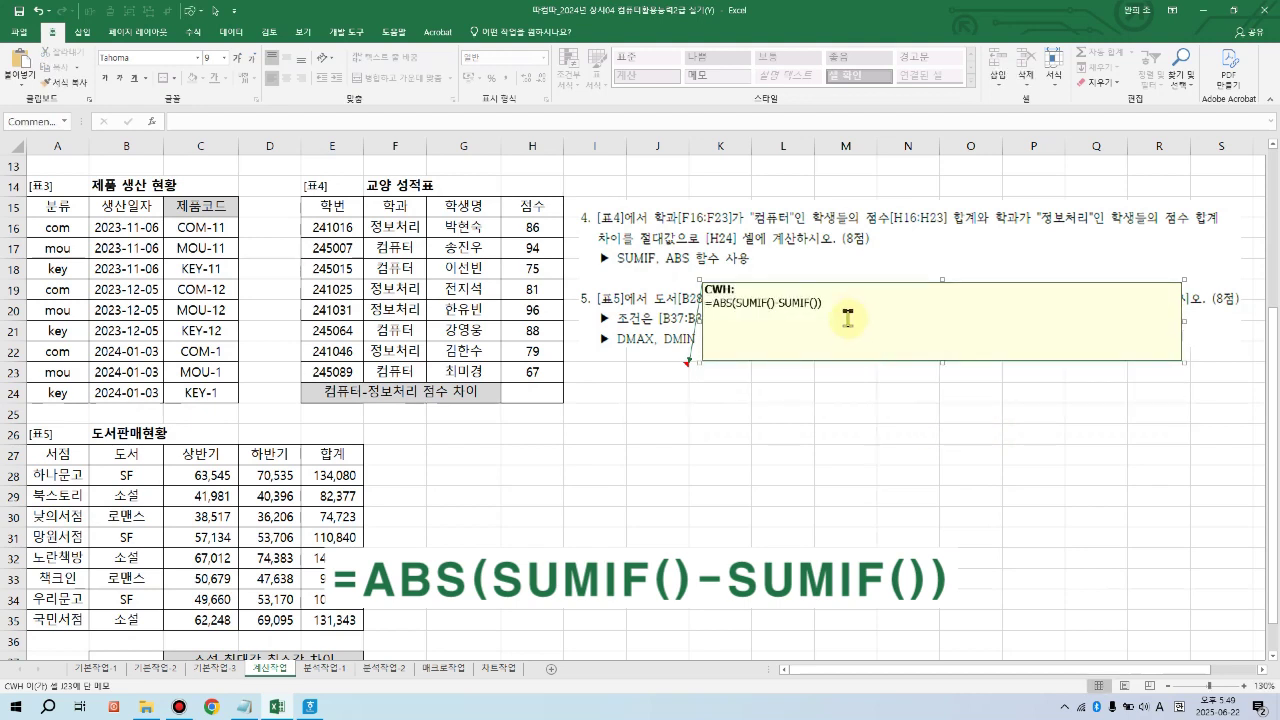
click(740, 388)
Step: Begin the formula in H24 with the "컴퓨터" score total: =ABS(SUMIF(F16:F23,"컴퓨터",H16:H23)
click(518, 392)
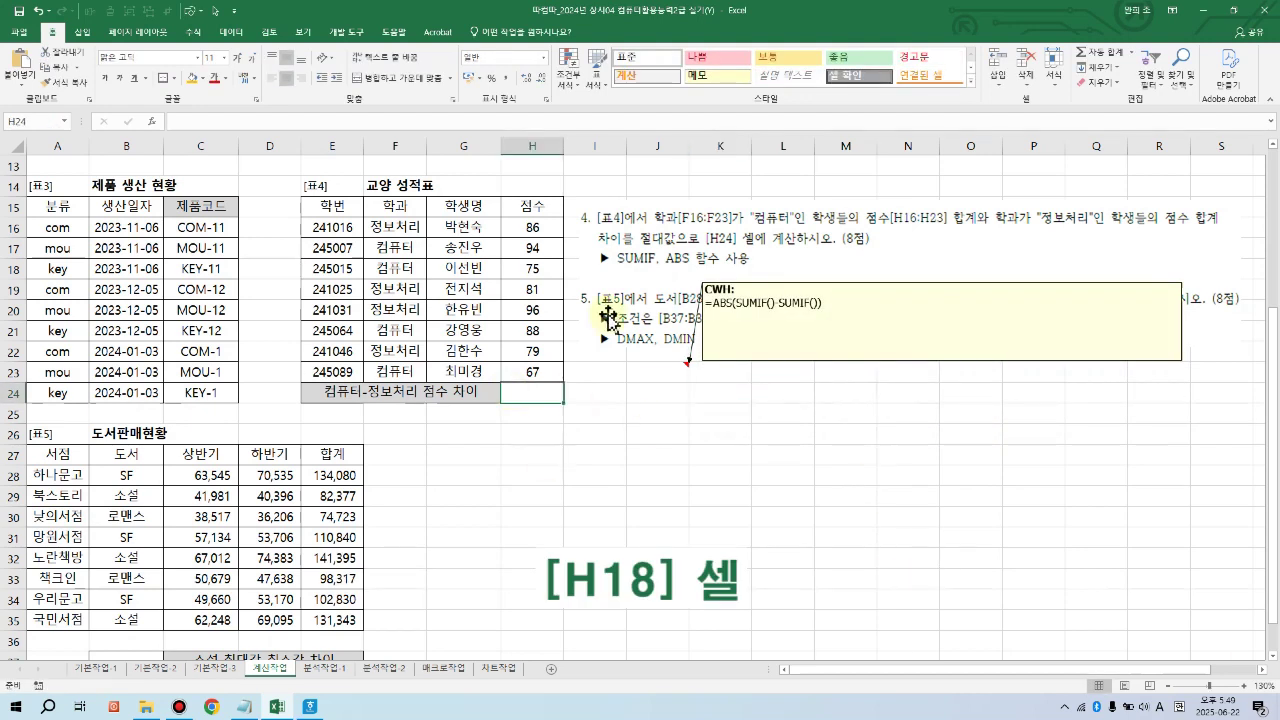
text(=)
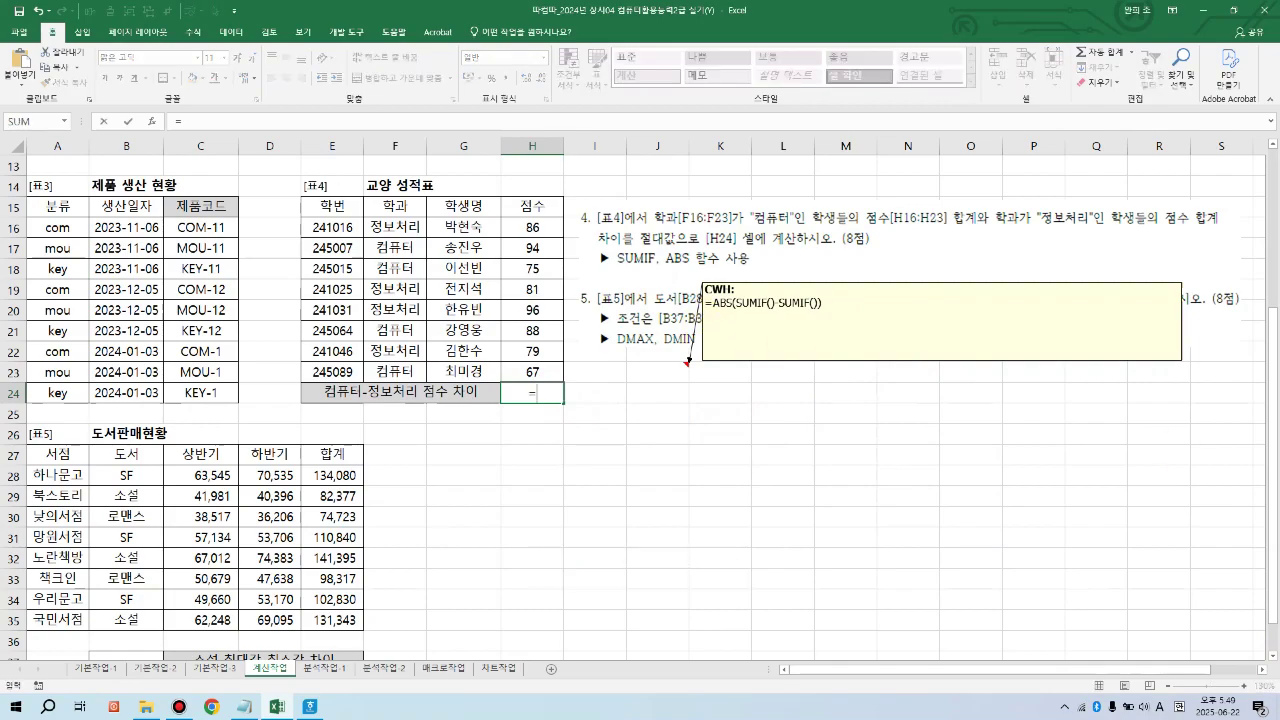
text(ABS()
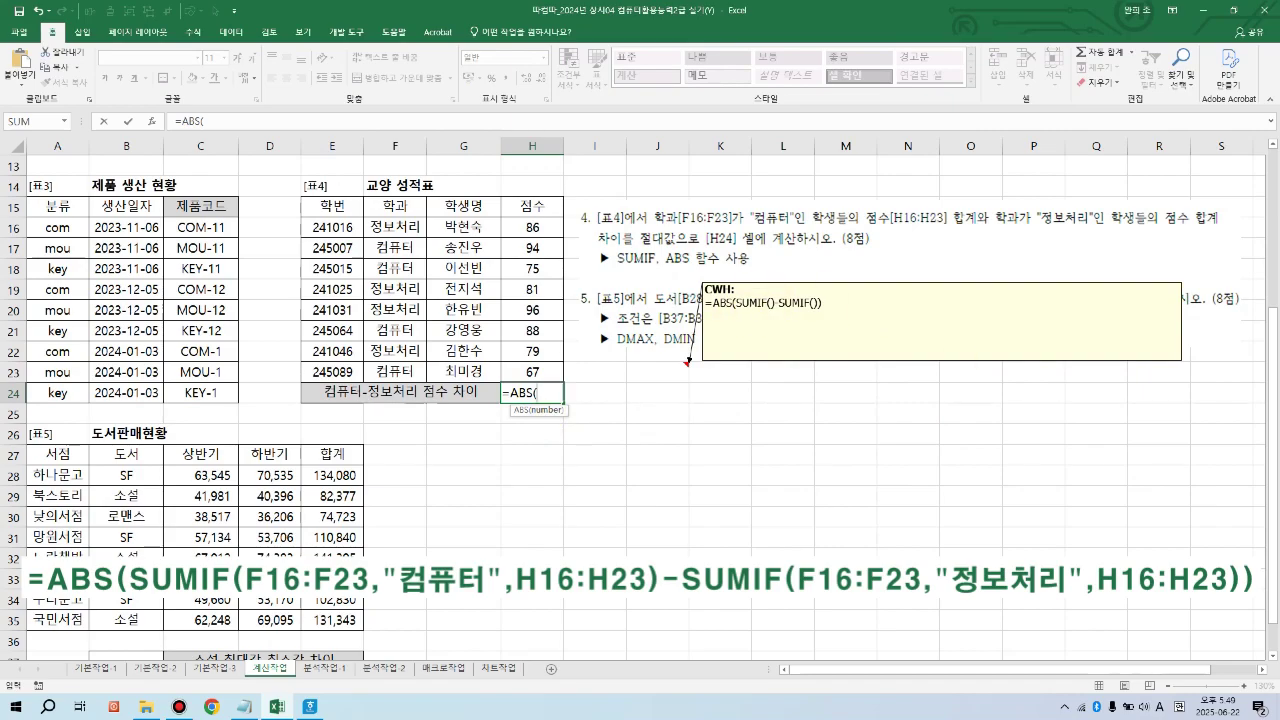
text(SUMIF()
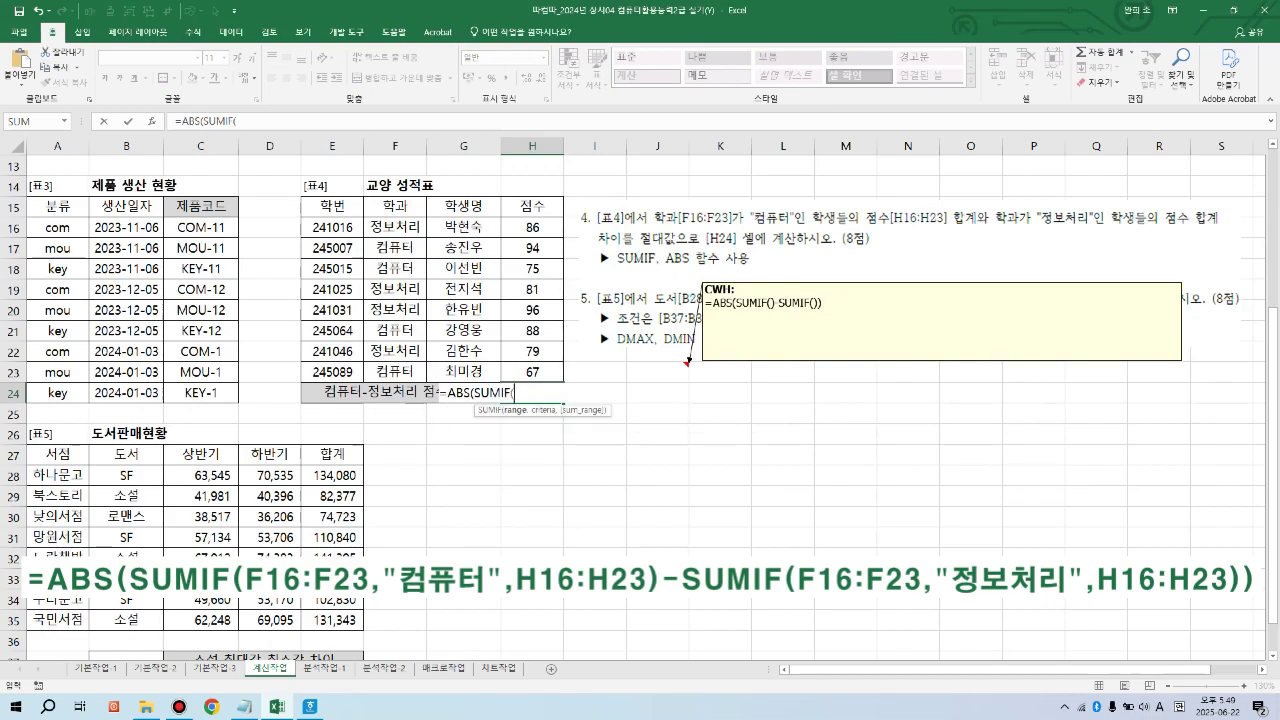
drag(390, 228, 400, 368)
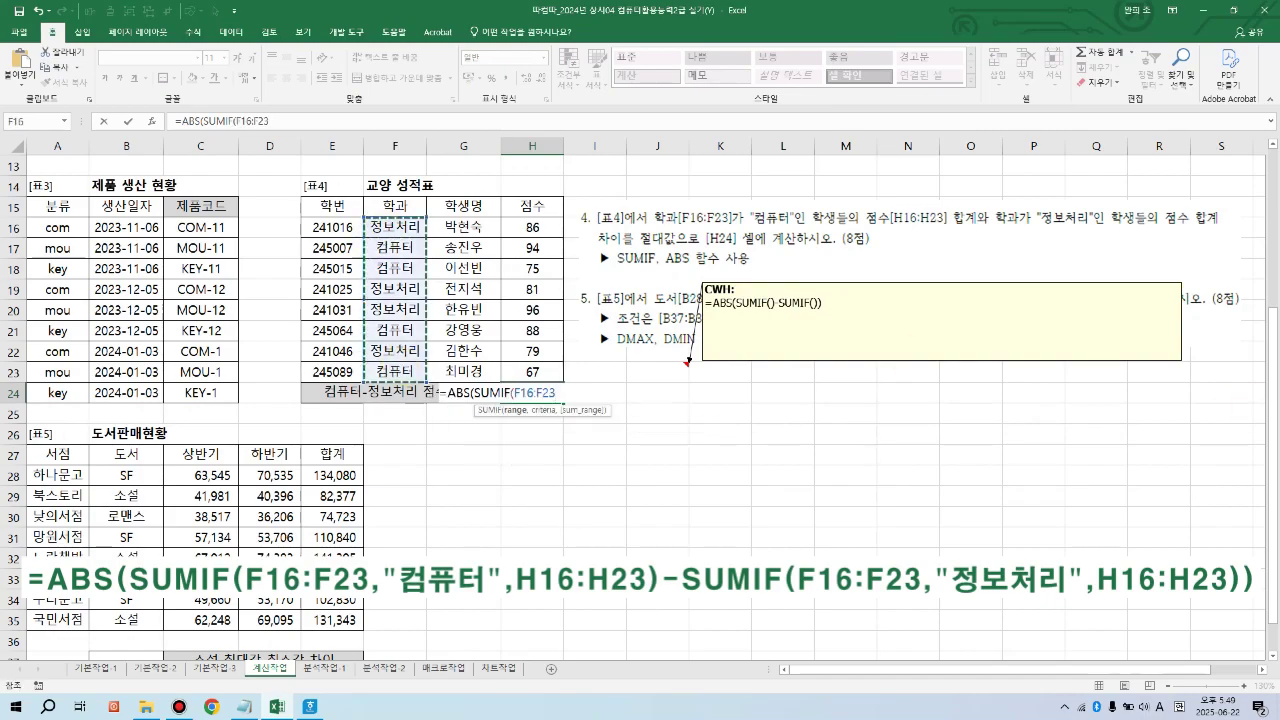
text(,)
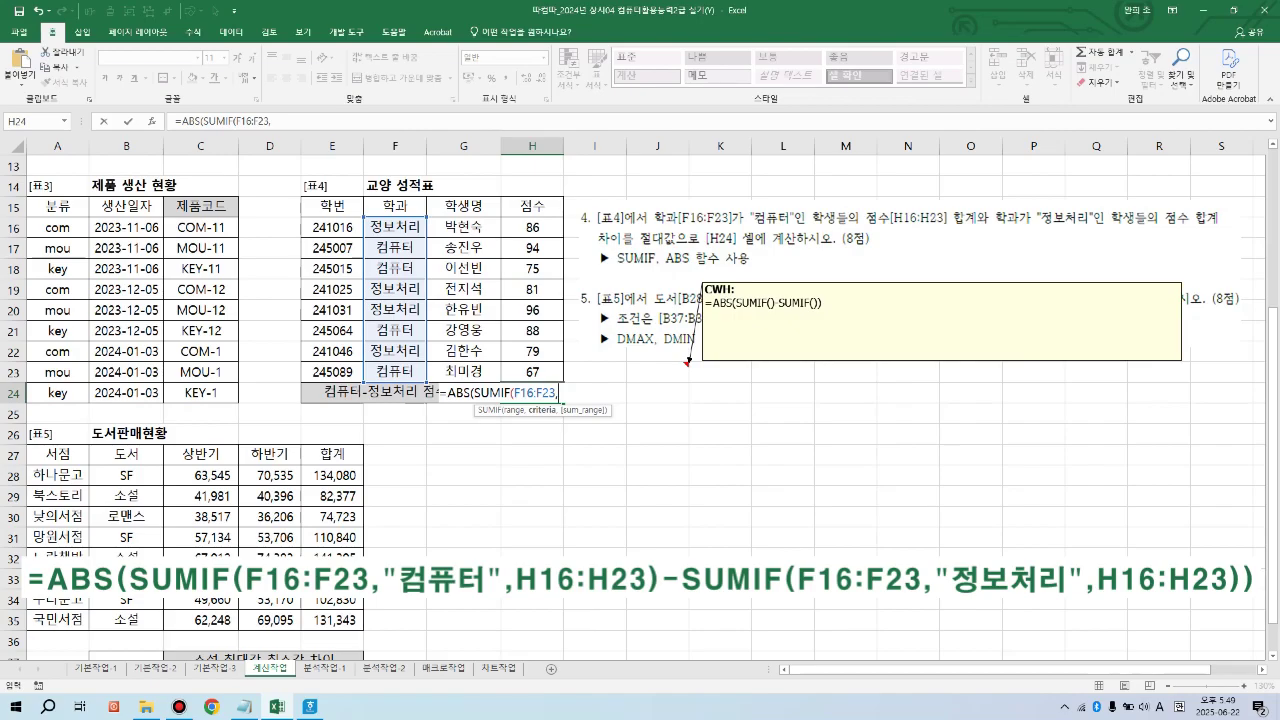
text("컴ㅍ)
text(터",)
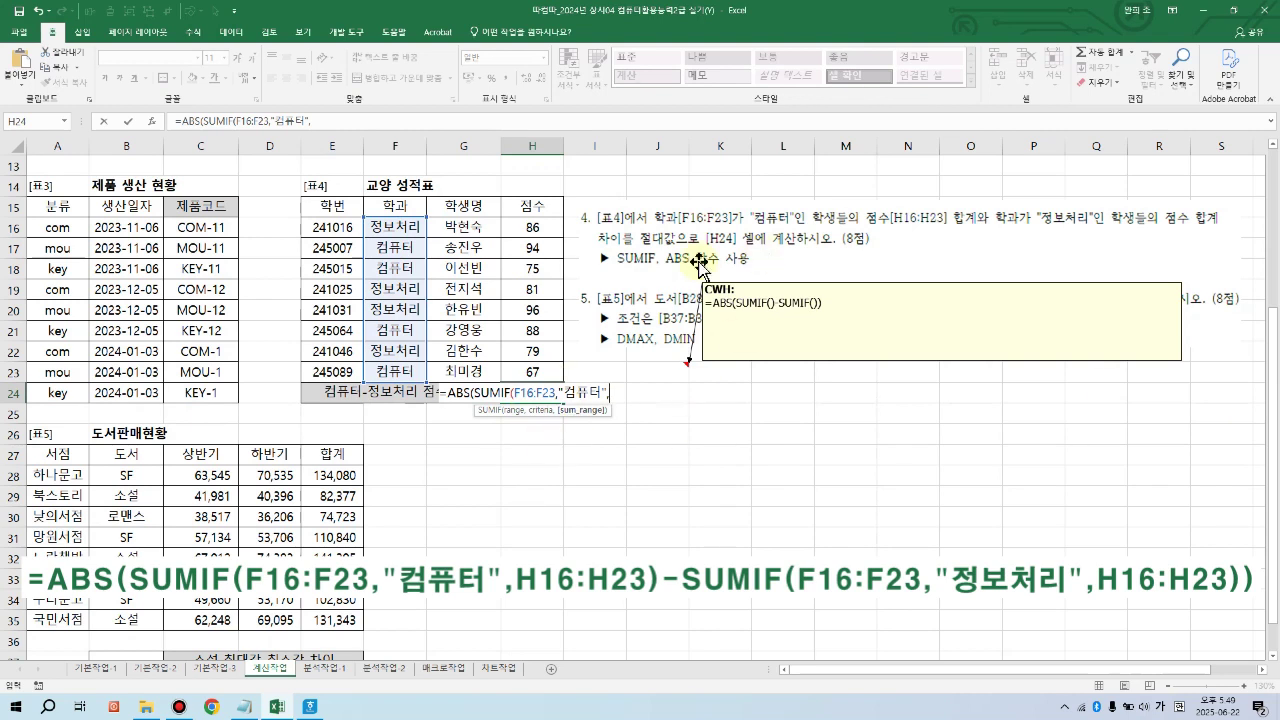
drag(530, 226, 530, 371)
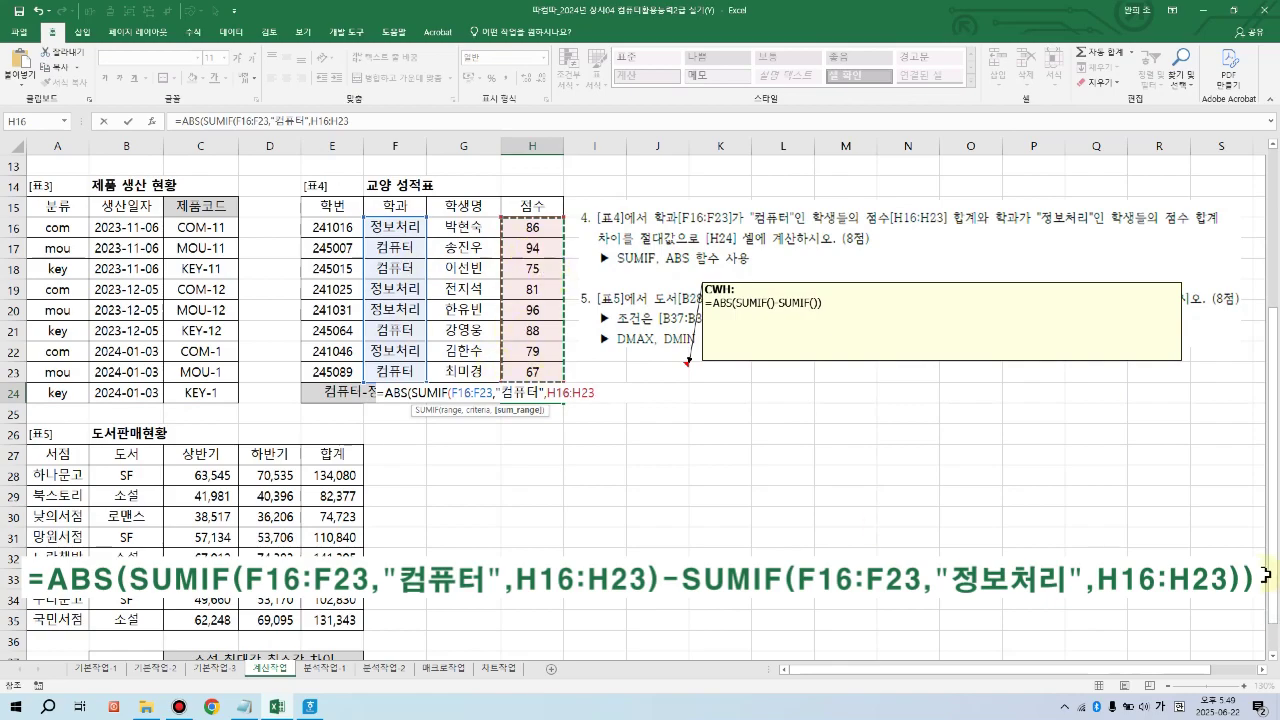
text())
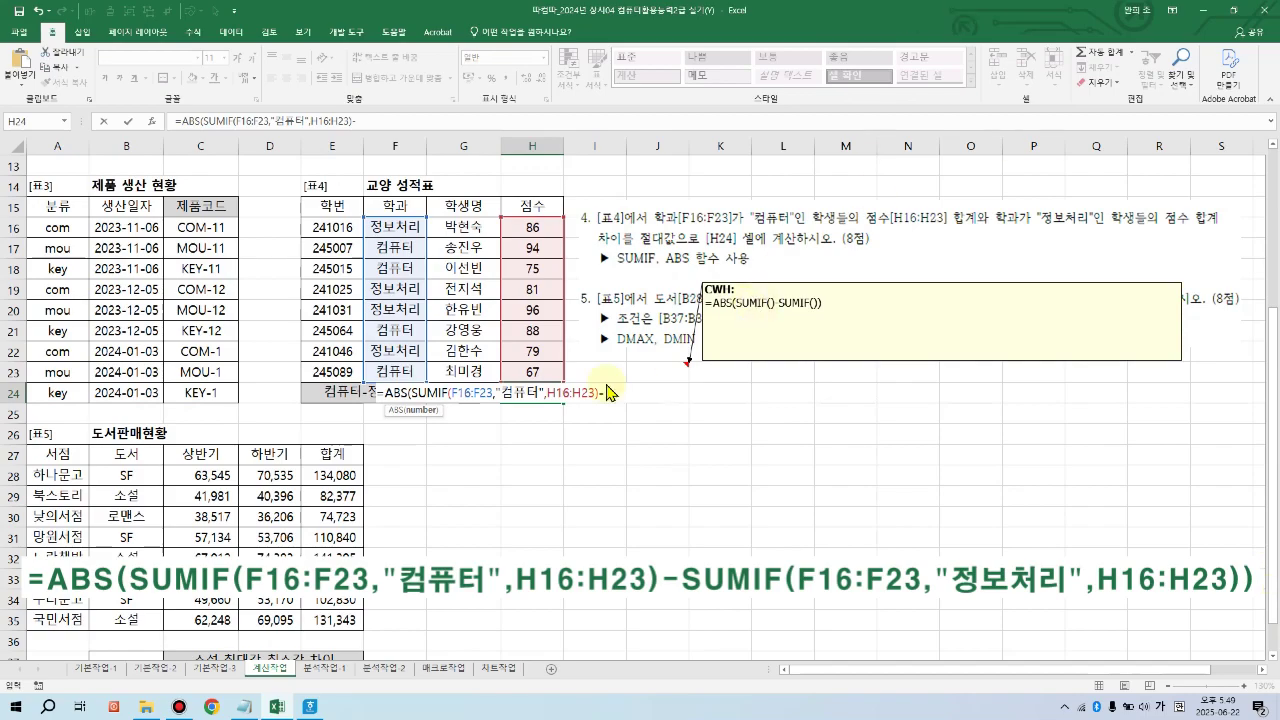
Step: Complete the H24 formula by subtracting SUMIF(F16:F23,"정보처리",H16:H23), close the ABS function and enter it
text(-SUM)
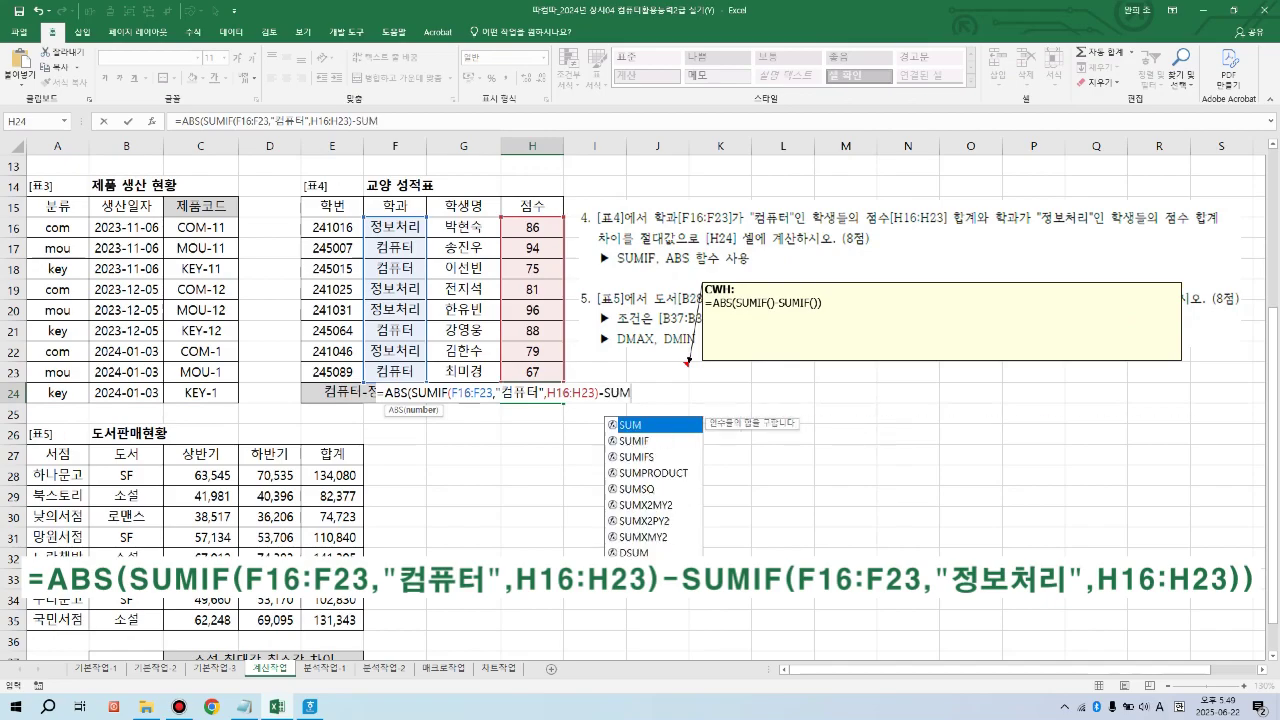
text(IF()
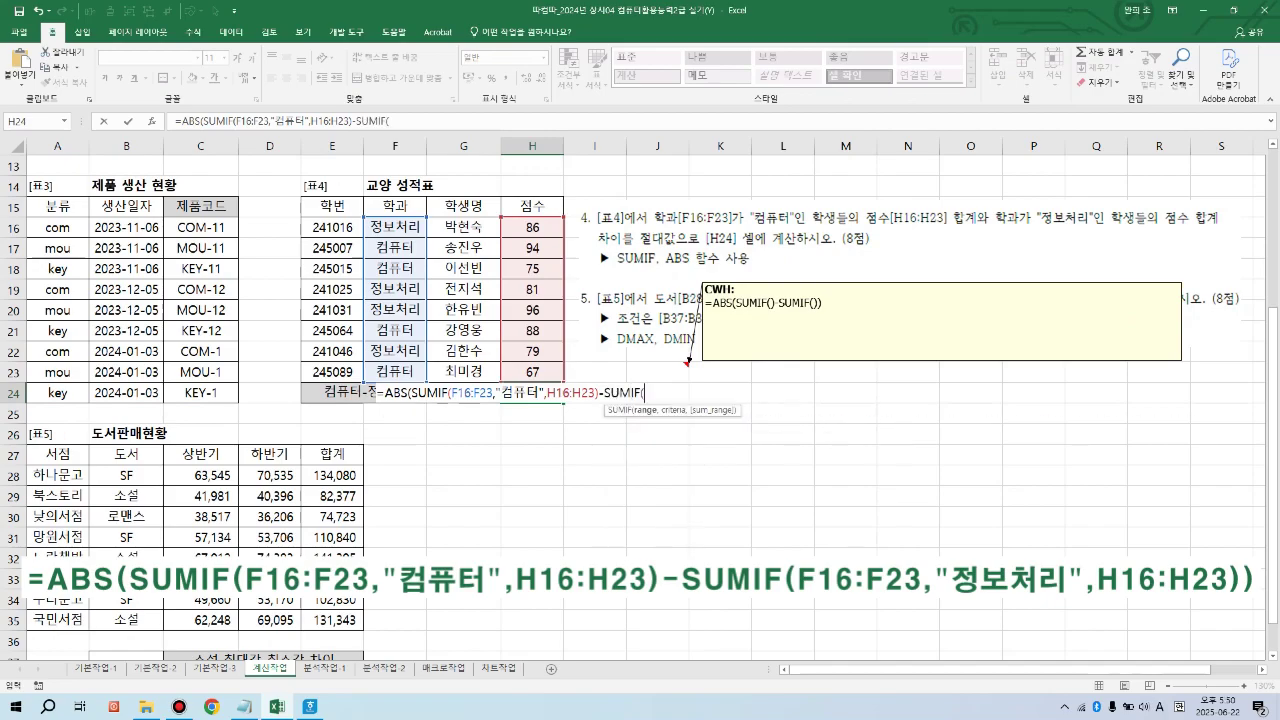
drag(413, 228, 413, 371)
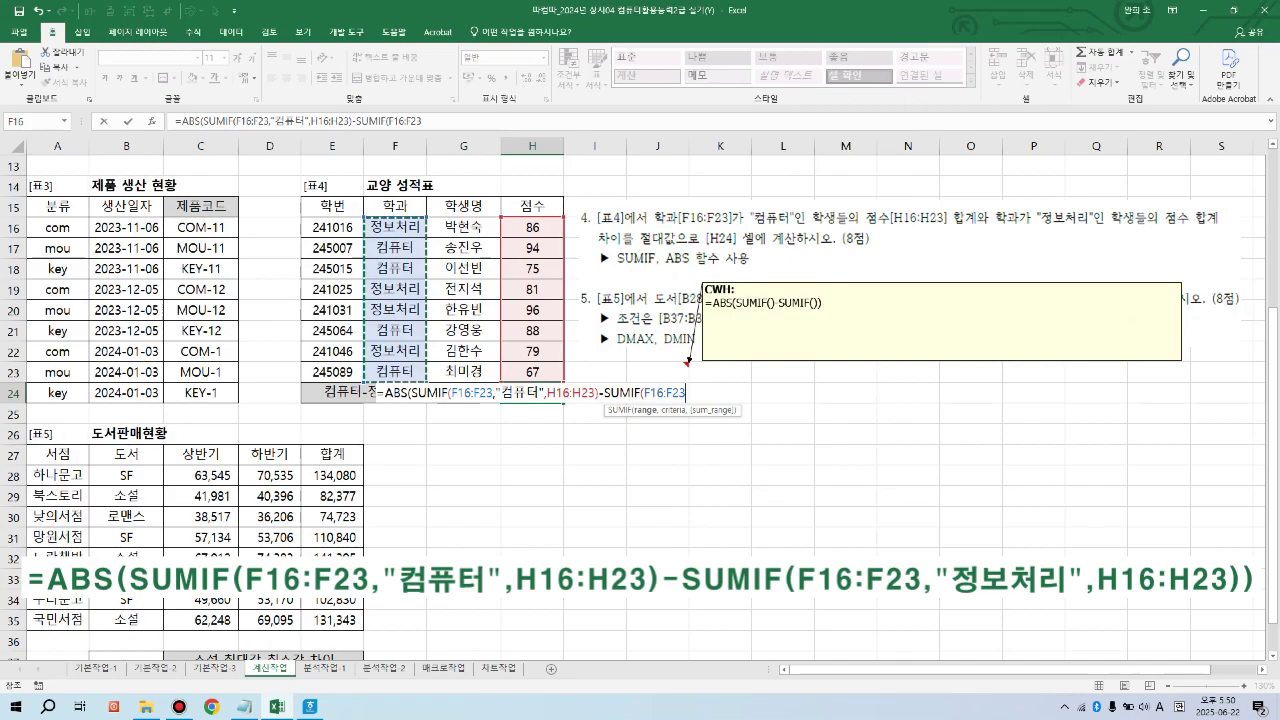
text(,")
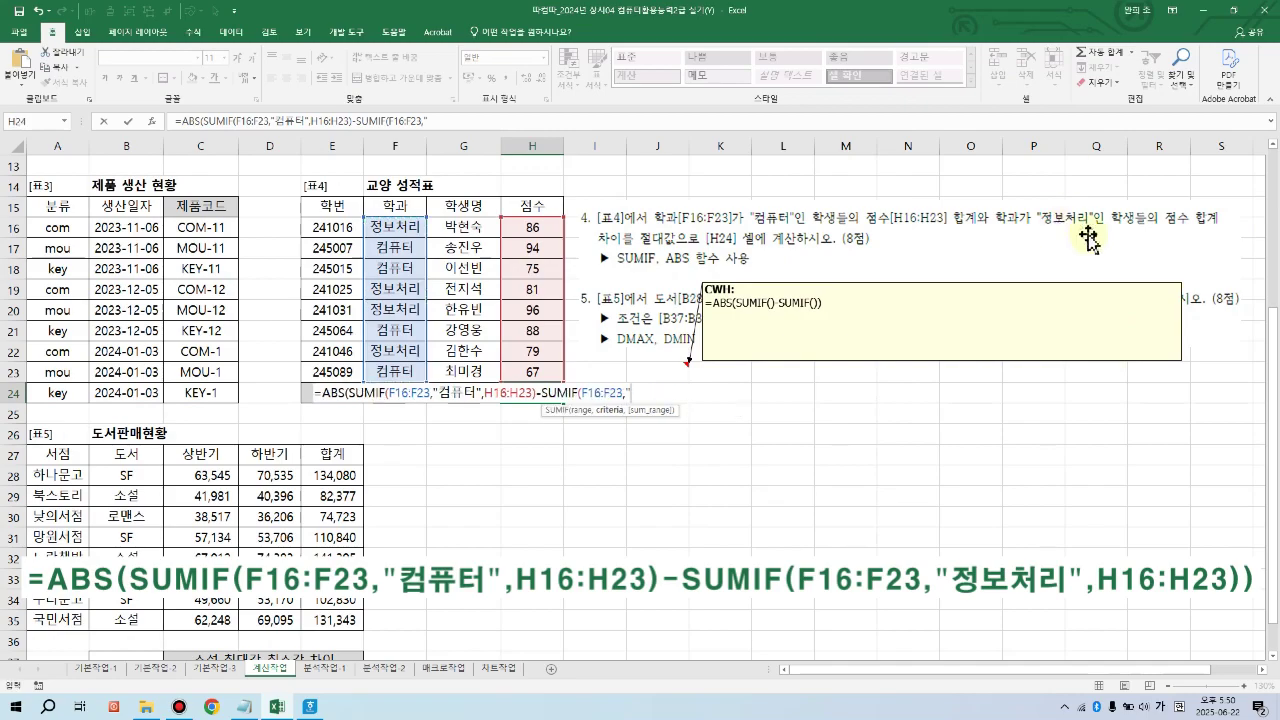
text(정보처리)
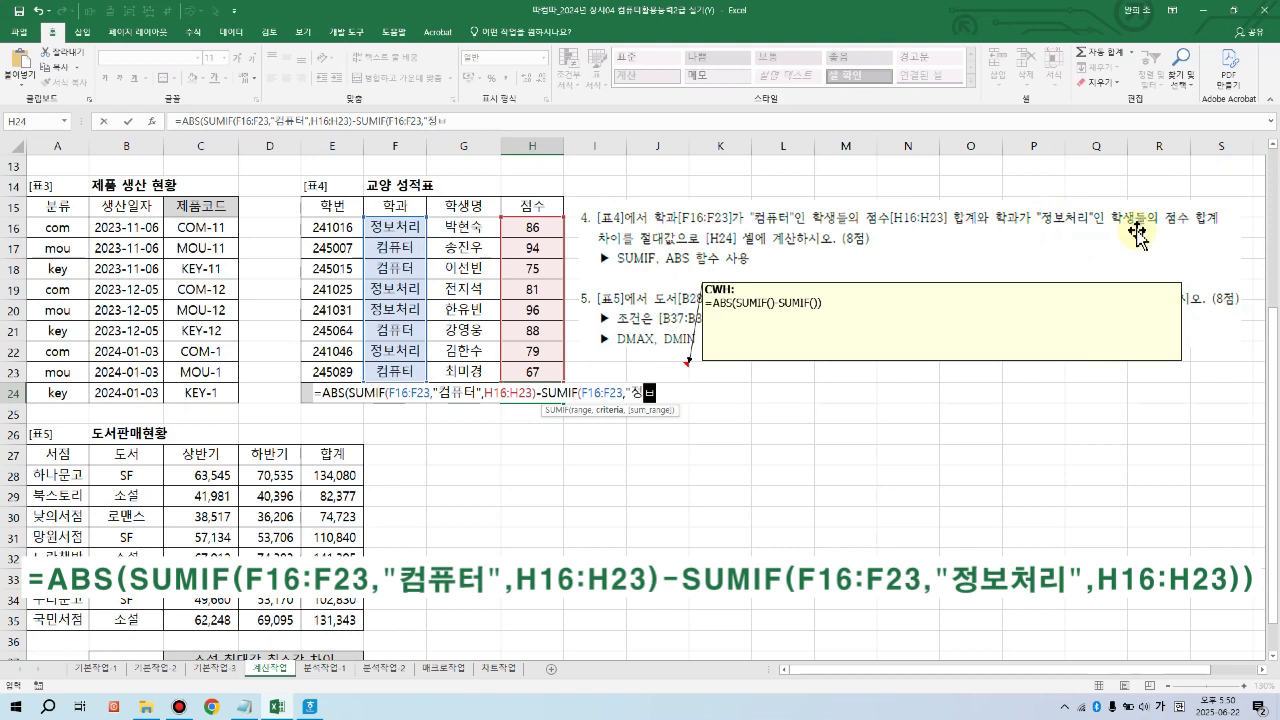
text(",)
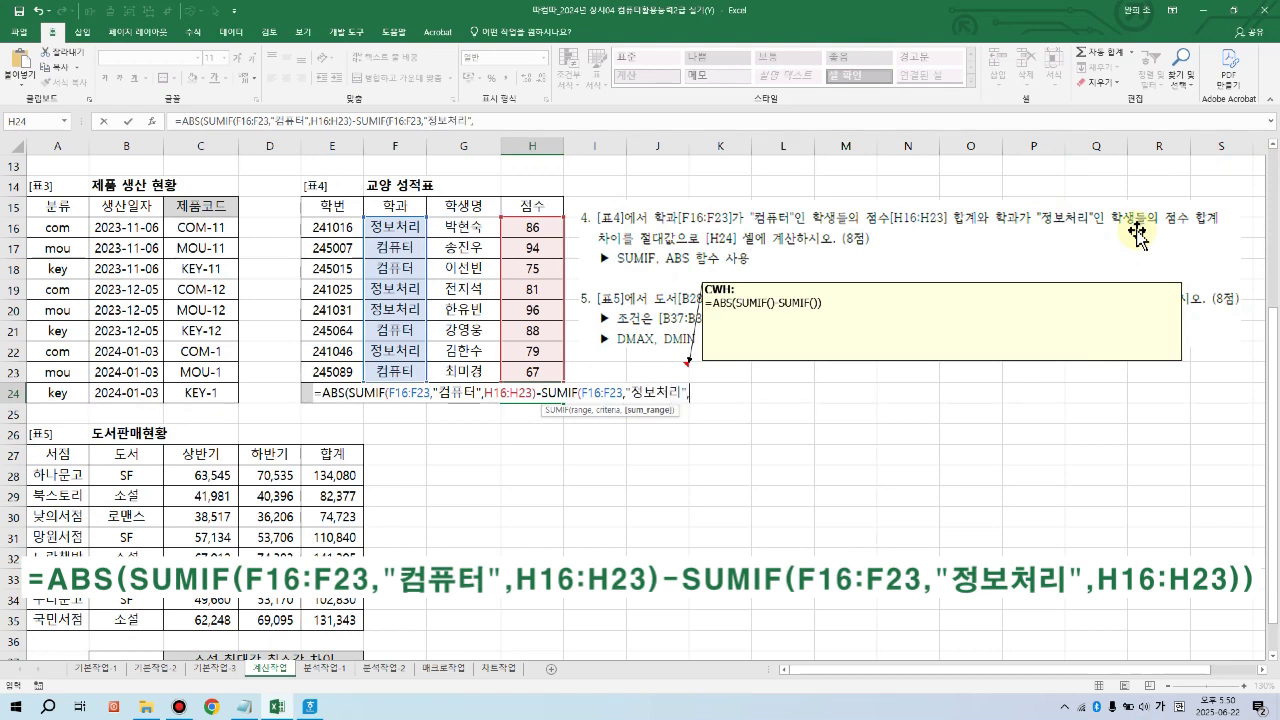
drag(522, 228, 522, 370)
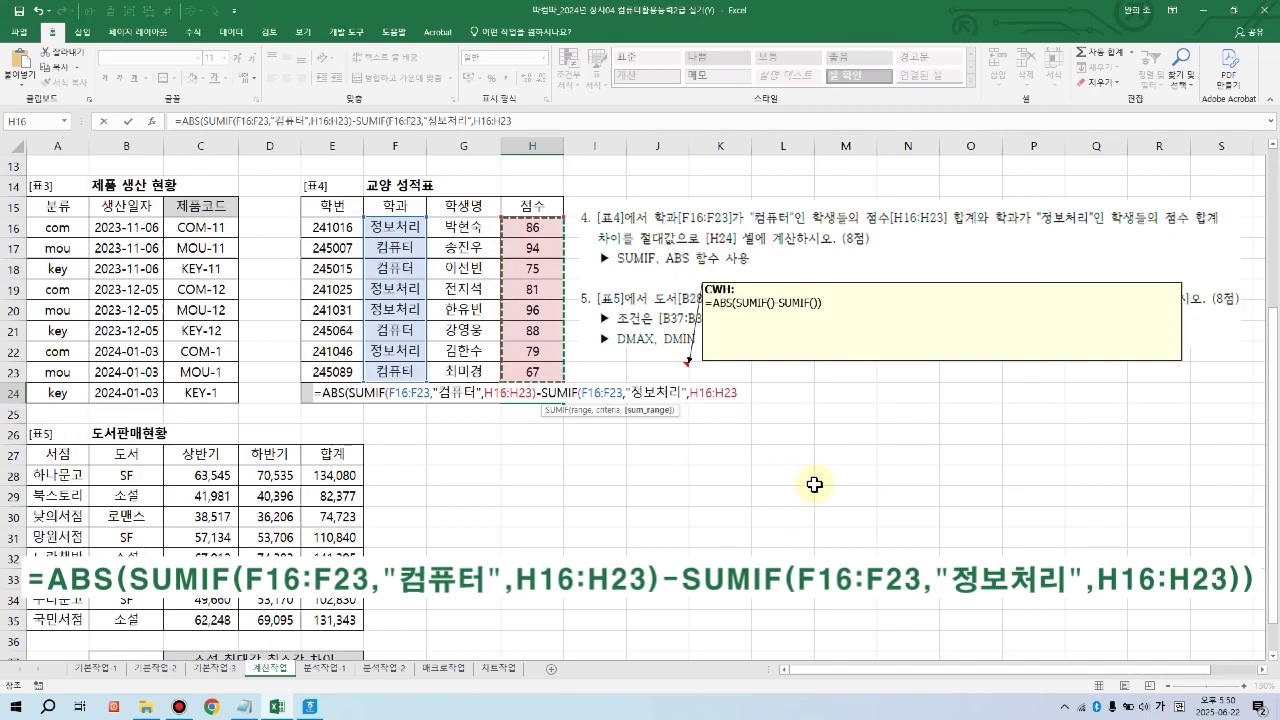
text())
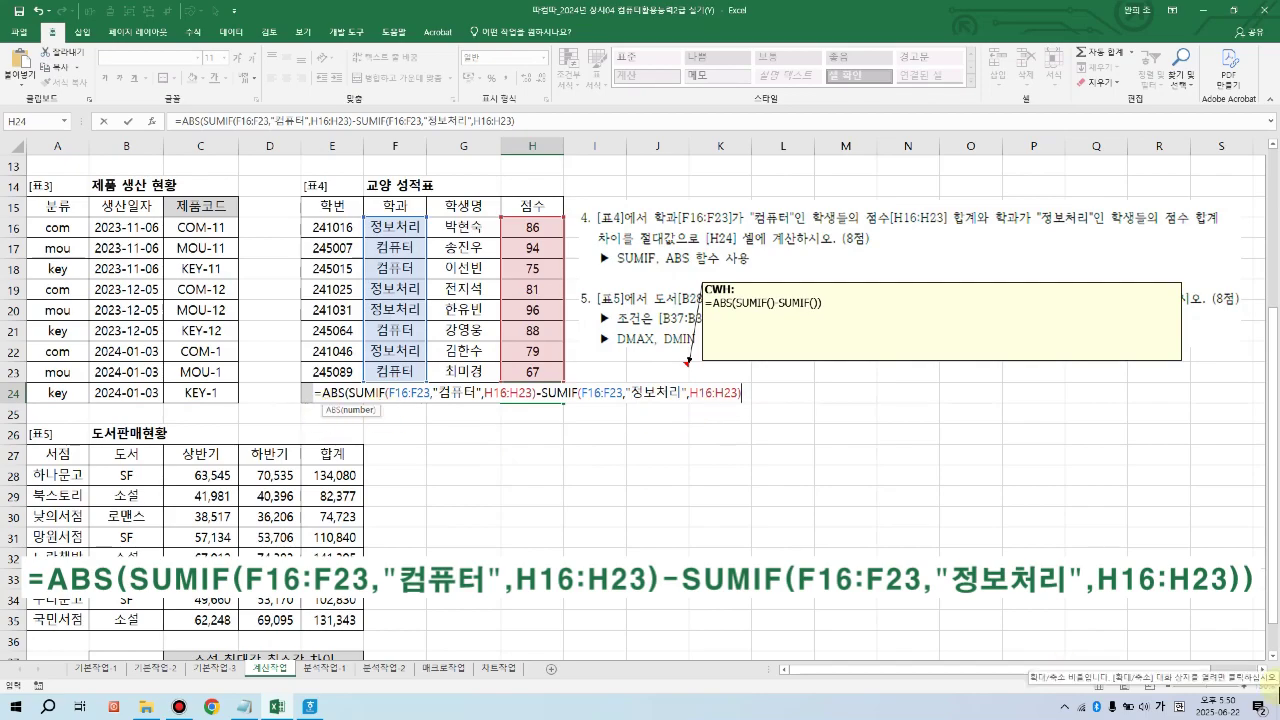
text())
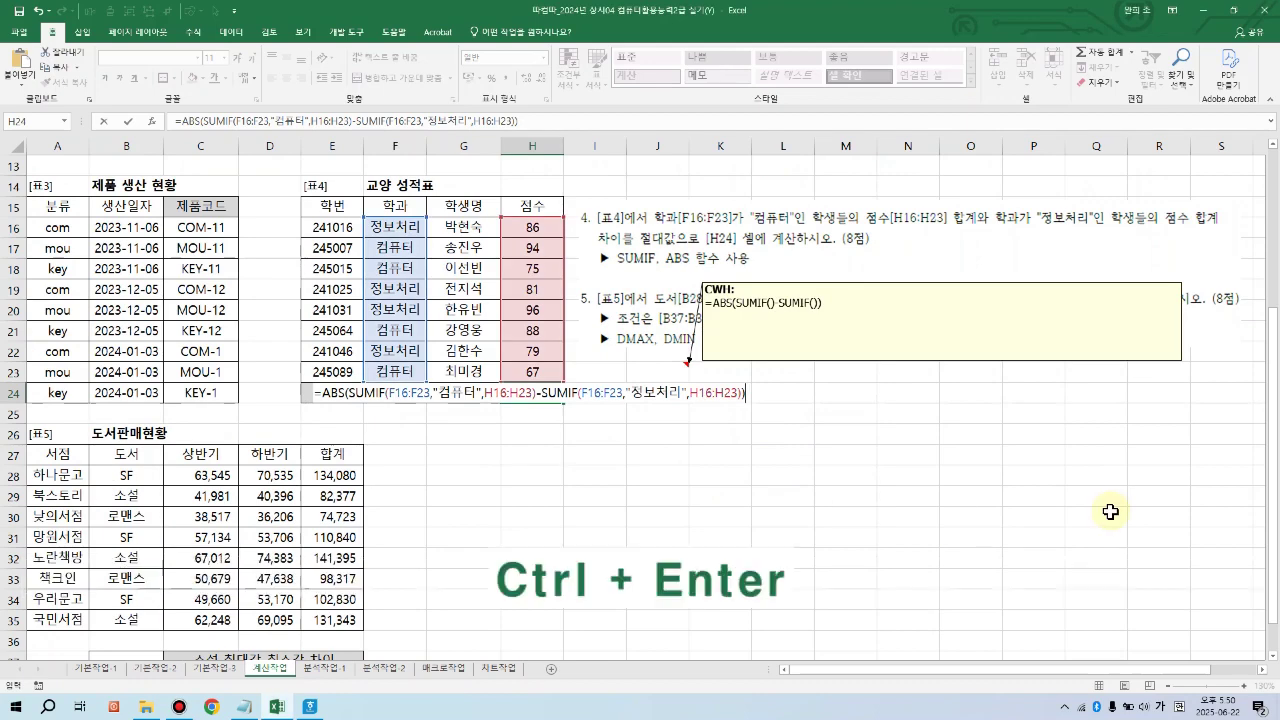
key(ctrl+Return)
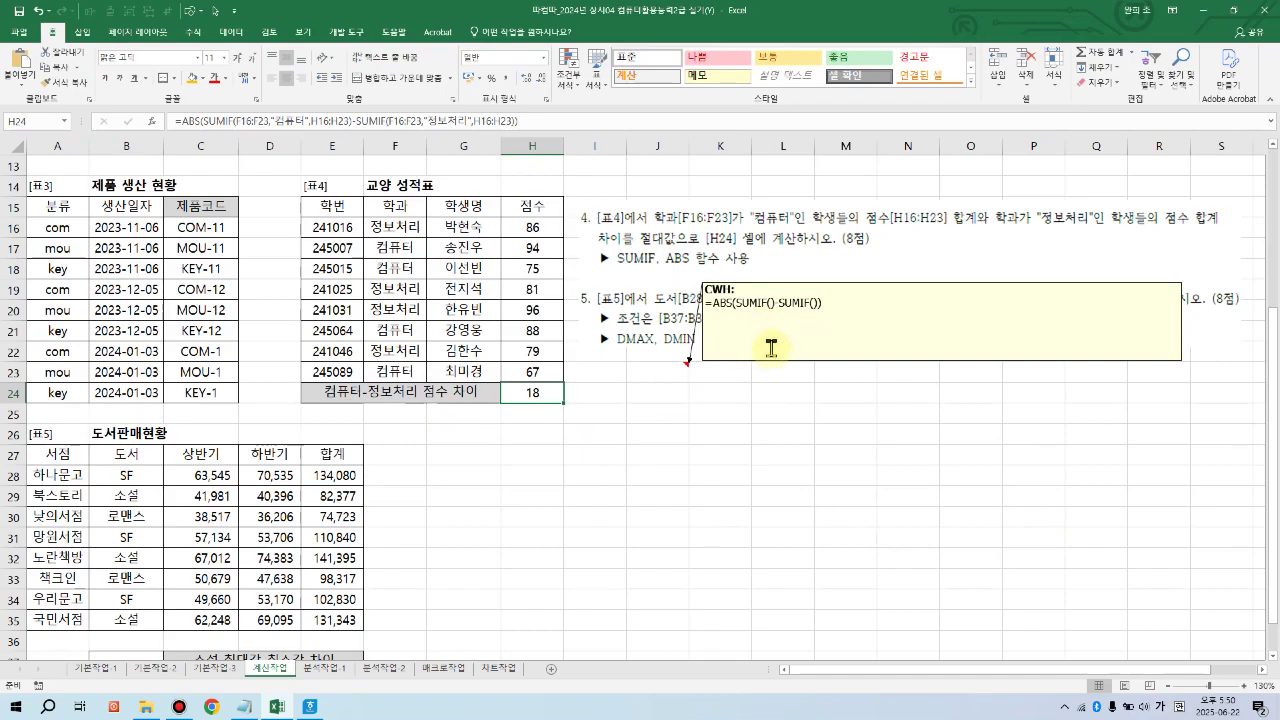
Step: Move the picture with questions 4 and 5 down beside 표5, starting around row 26, and deselect it
click(50, 413)
scroll(50, 400, down, 3)
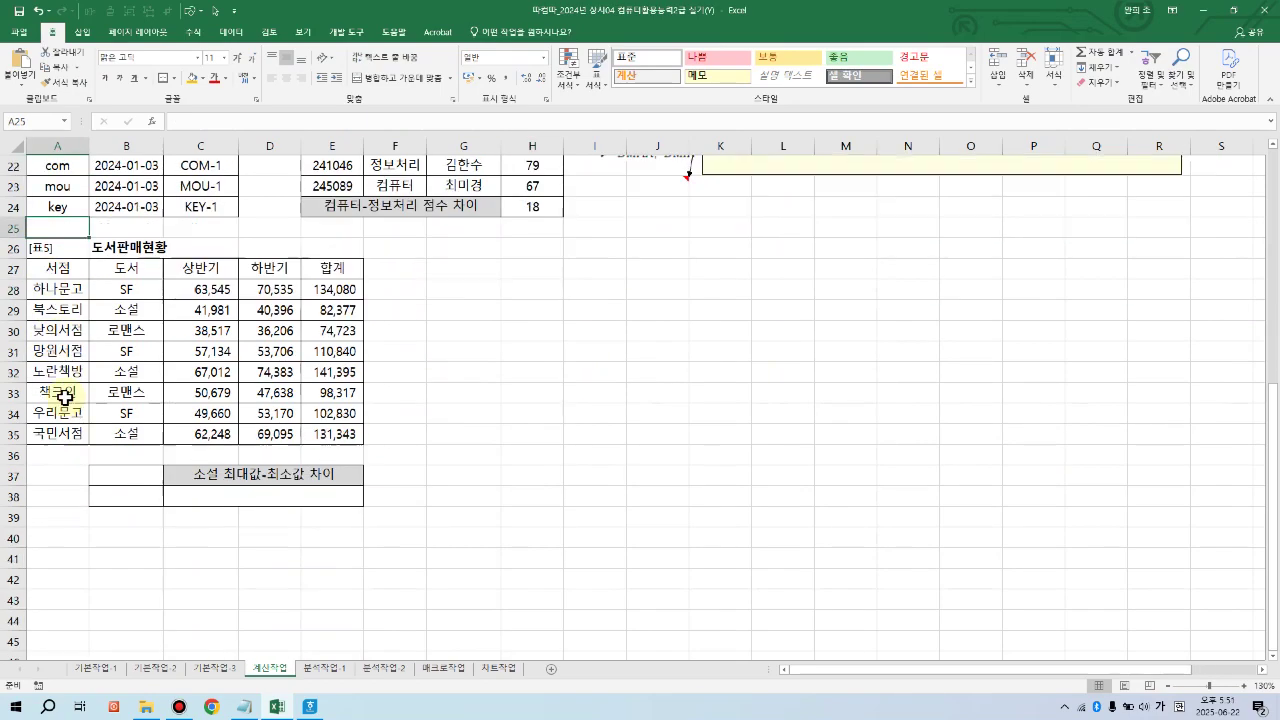
scroll(453, 382, up, 1)
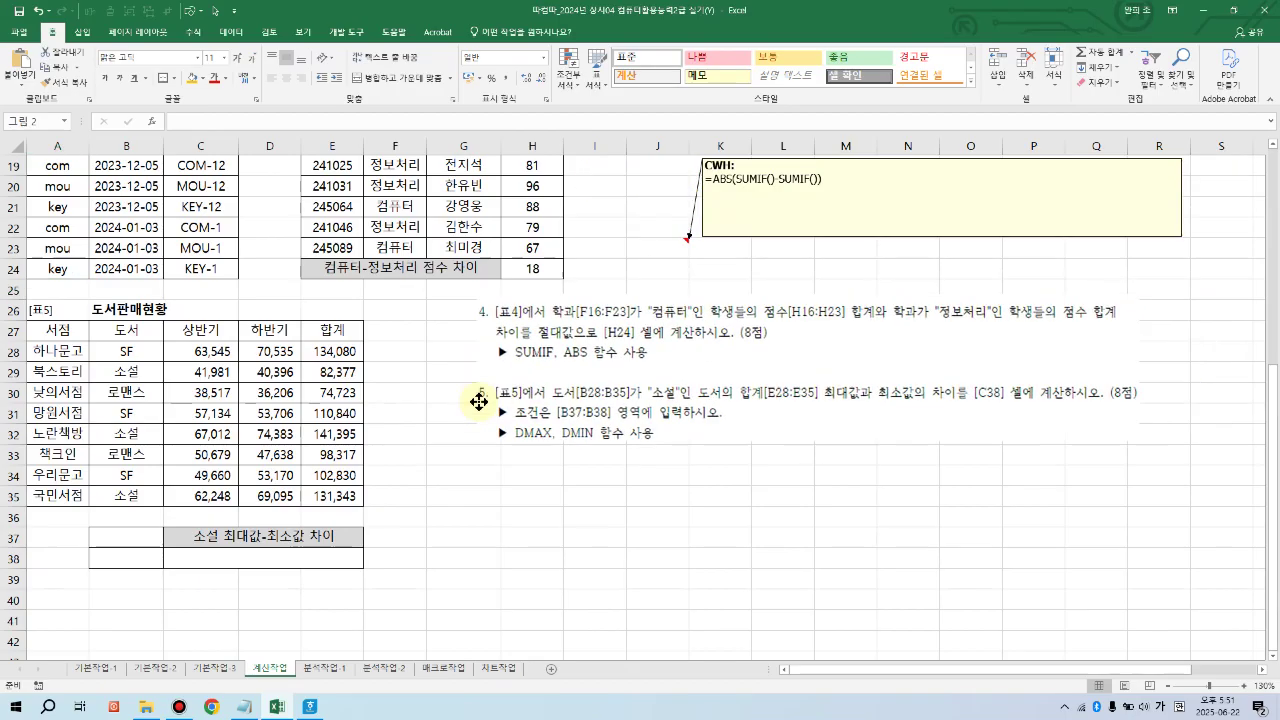
click(476, 401)
scroll(371, 360, down, 1)
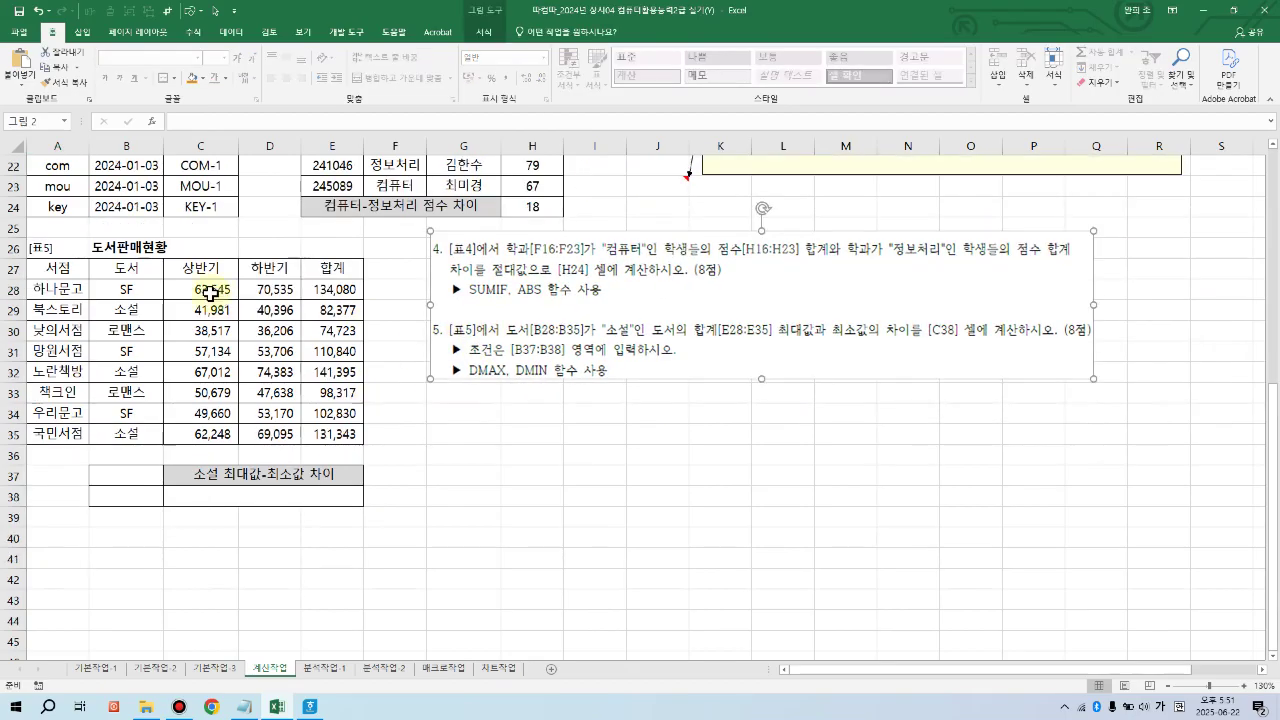
click(396, 250)
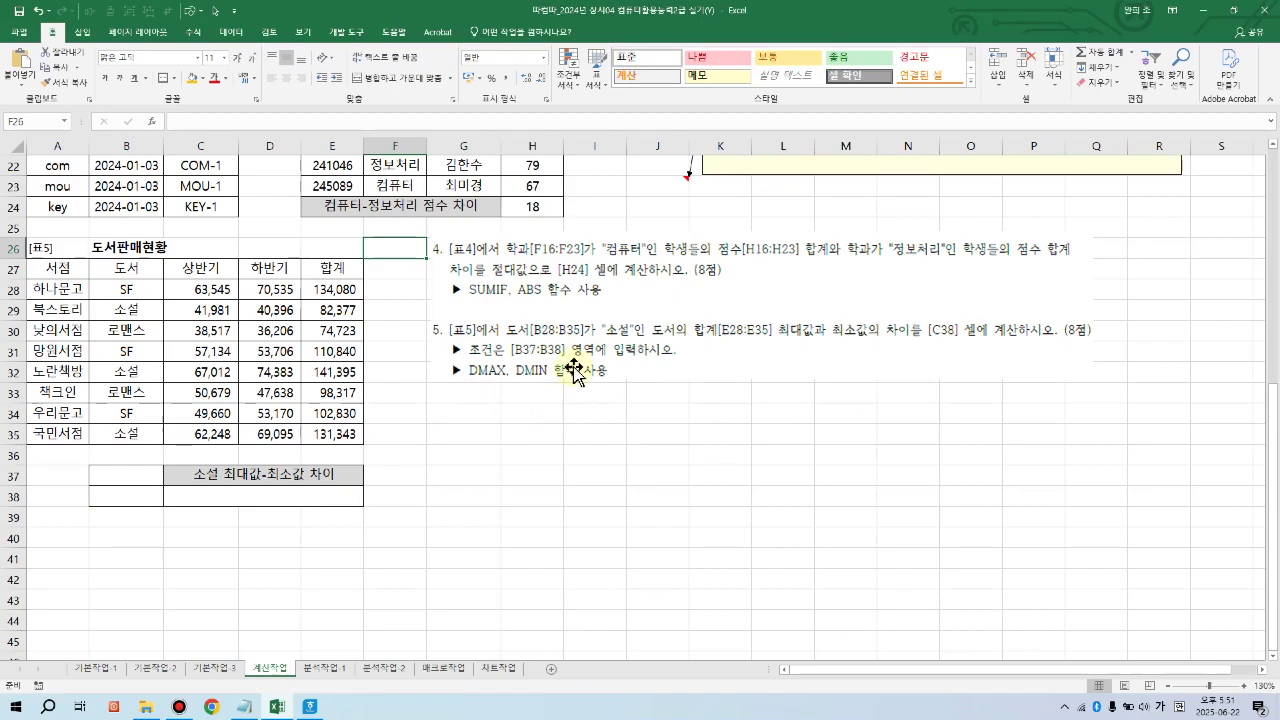
Step: Examine question 5's request for the maximum-minimum difference of the "소설" totals (E28:E35) in C38, marking its key terms
drag(138, 272, 130, 412)
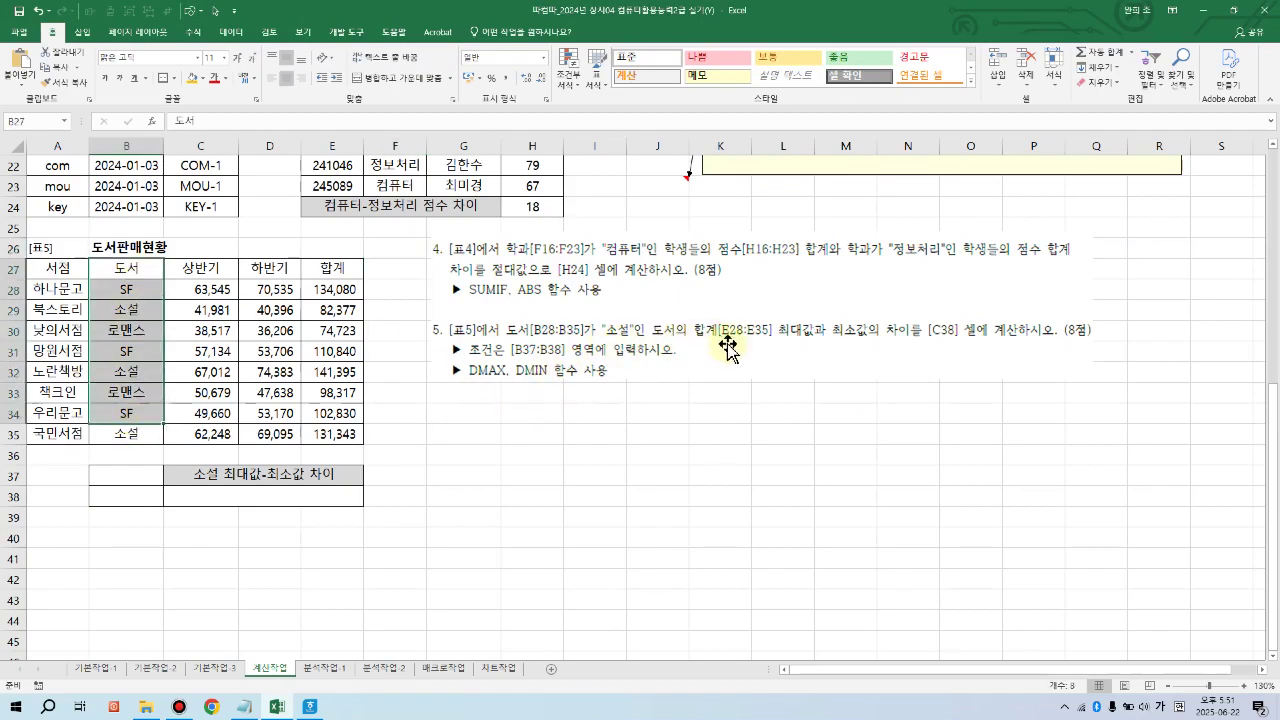
click(645, 455)
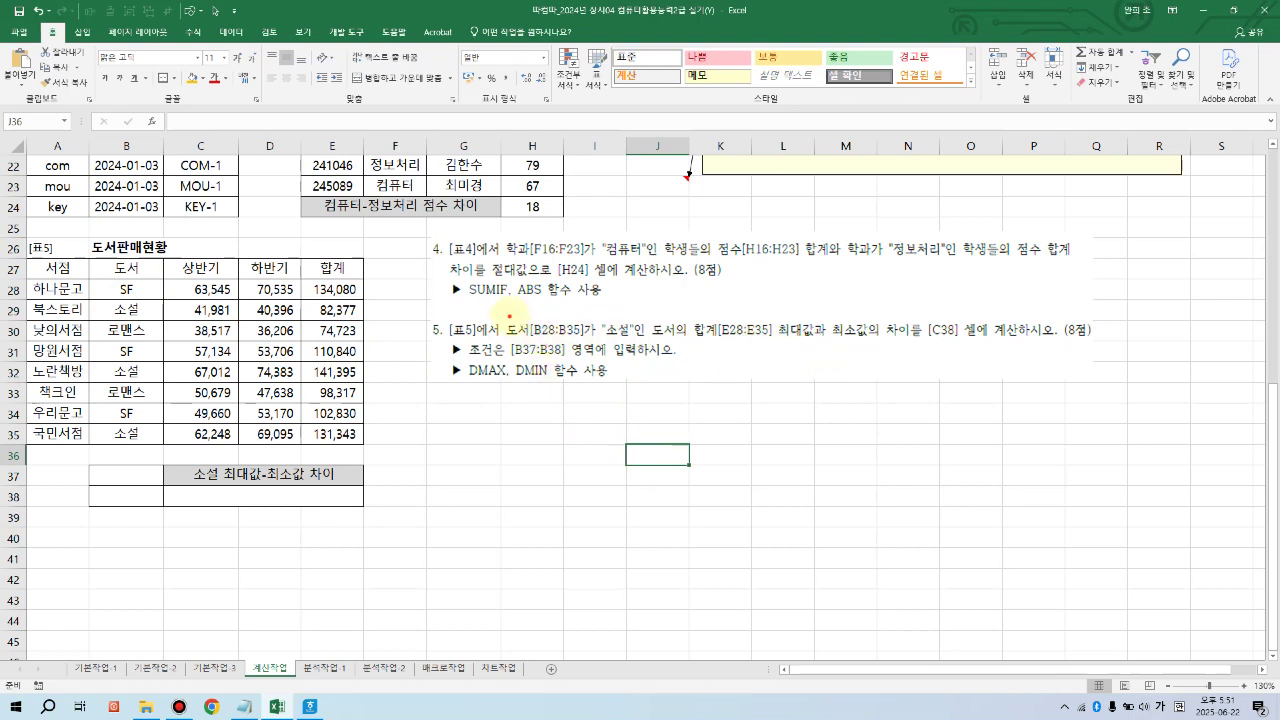
mouse_move(507, 315)
mouse_down()
mouse_move(630, 339)
mouse_move(815, 341)
mouse_up()
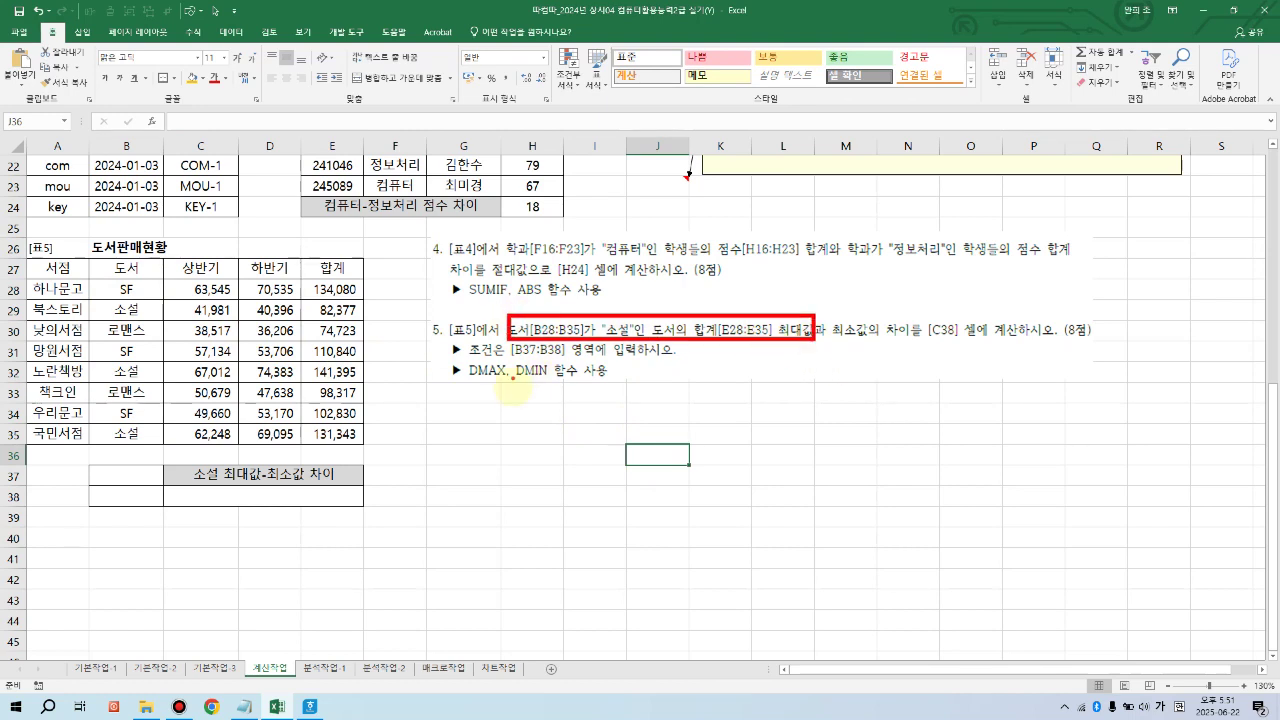
drag(492, 389, 484, 356)
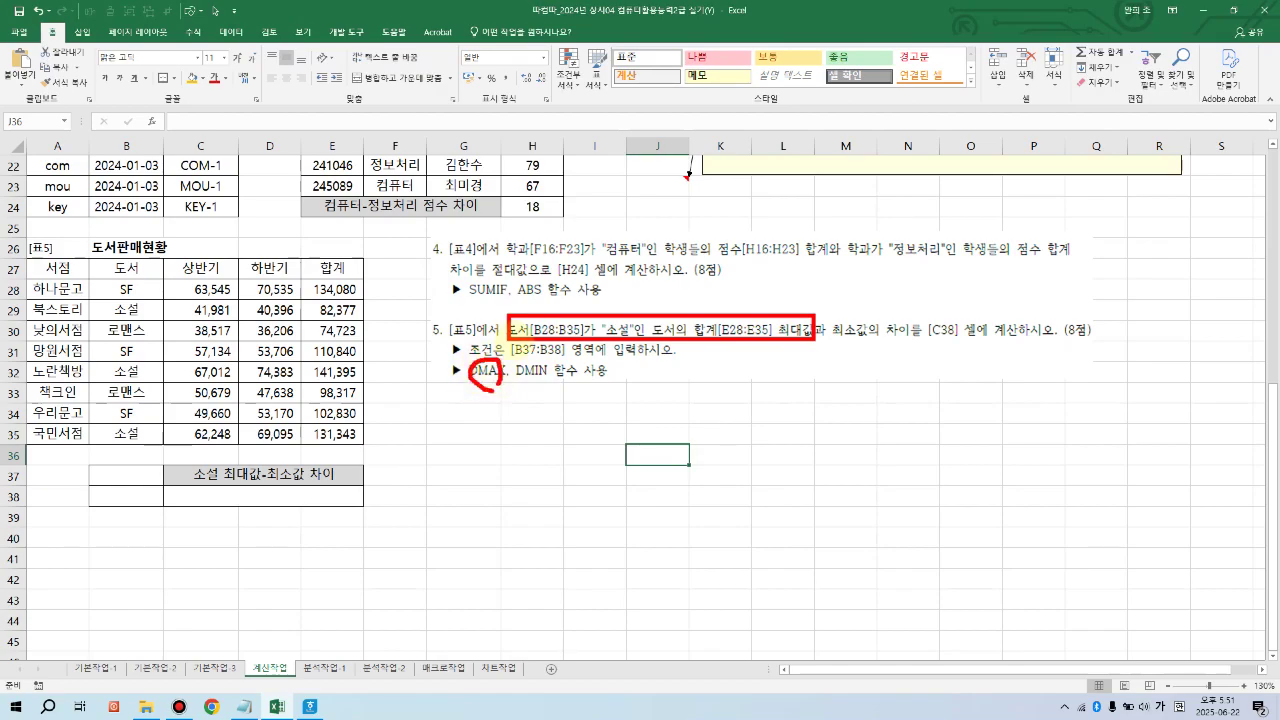
mouse_move(597, 342)
mouse_down()
mouse_move(632, 332)
mouse_move(520, 325)
mouse_move(648, 334)
mouse_move(630, 345)
mouse_up()
drag(831, 313, 880, 354)
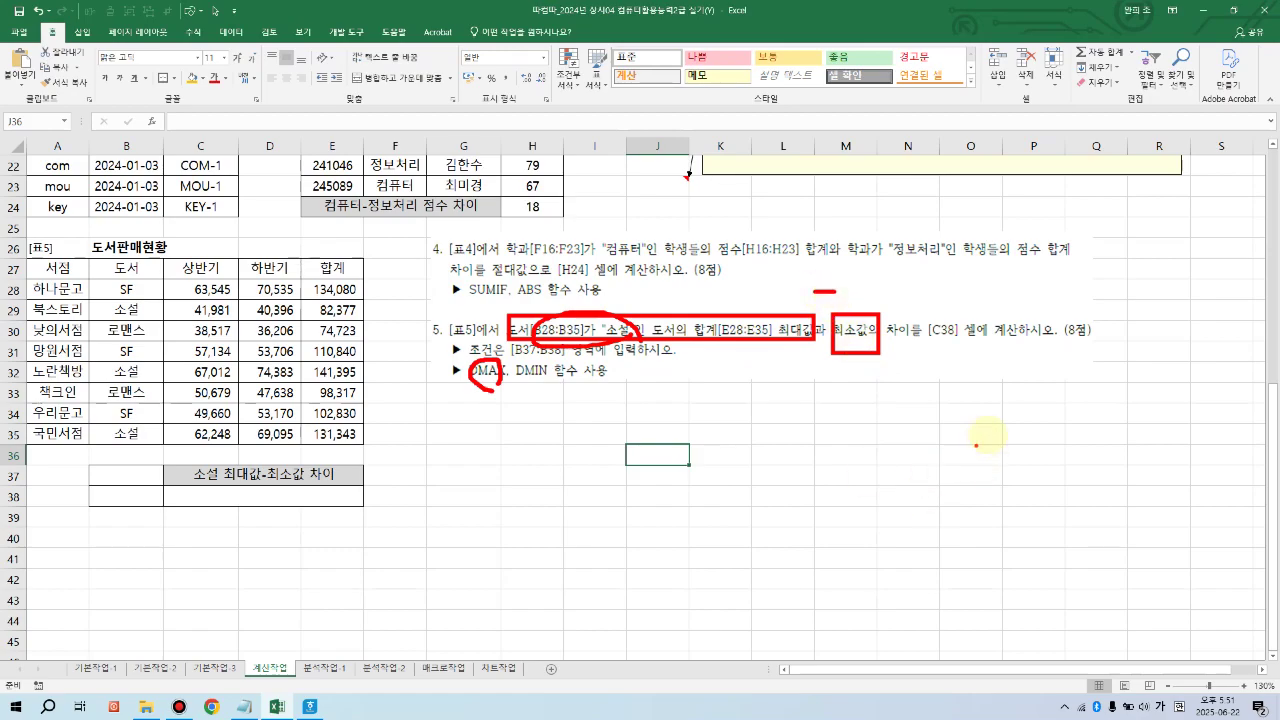
mouse_move(942, 348)
mouse_down()
mouse_move(902, 322)
mouse_move(958, 340)
mouse_move(908, 380)
mouse_up()
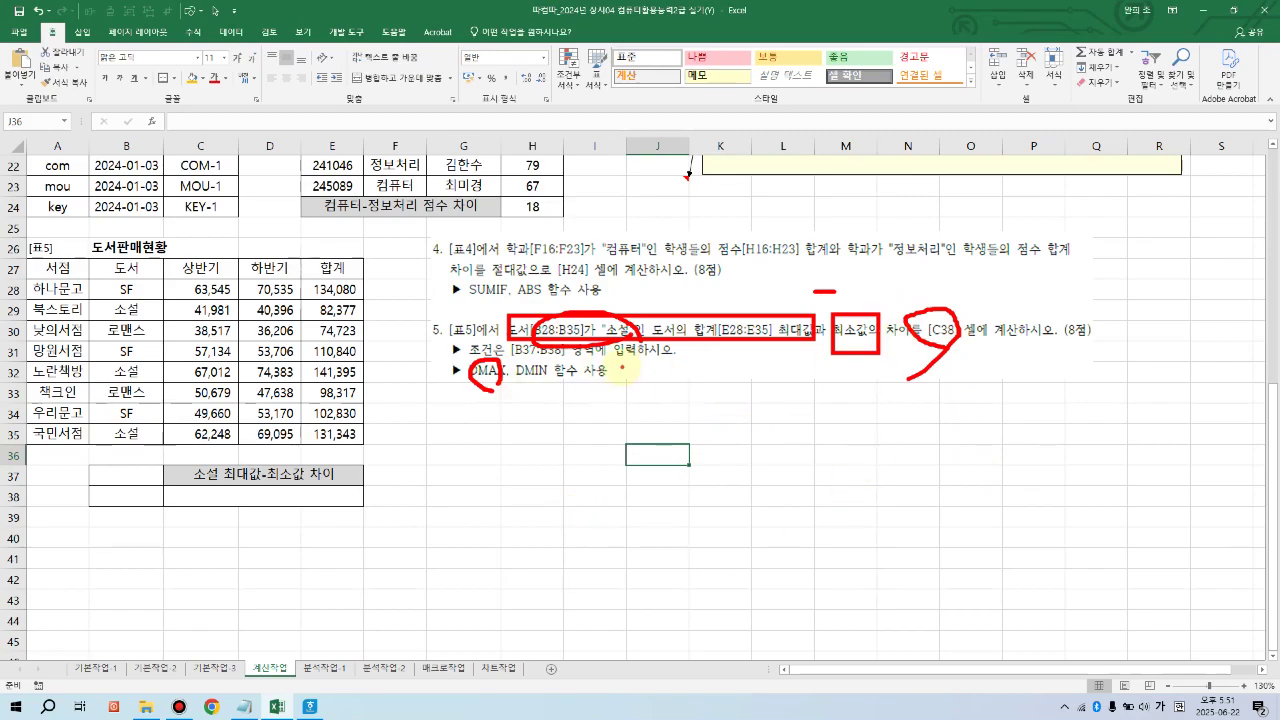
Step: Review question 5's required DMAX and DMIN functions, its "소설" condition and the criteria range B37:B38
key(e)
mouse_move(498, 390)
mouse_down()
mouse_move(476, 354)
mouse_move(500, 388)
mouse_up()
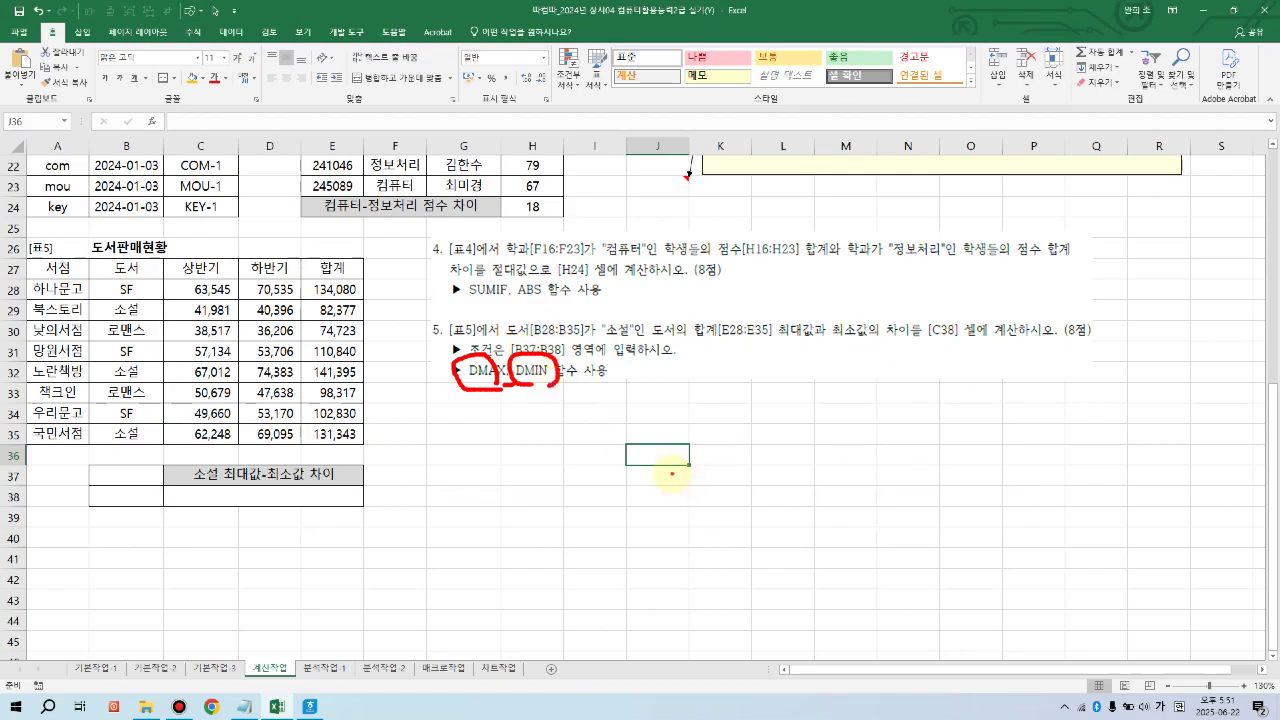
key(e)
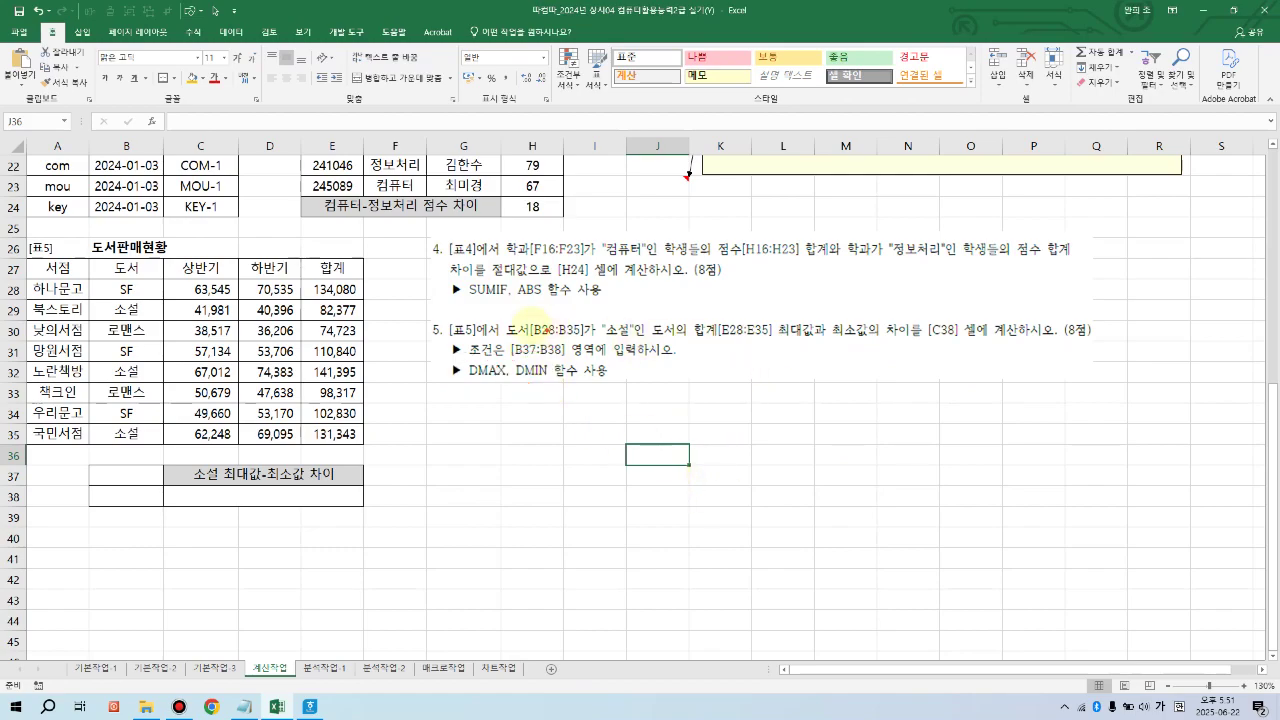
drag(522, 344, 632, 348)
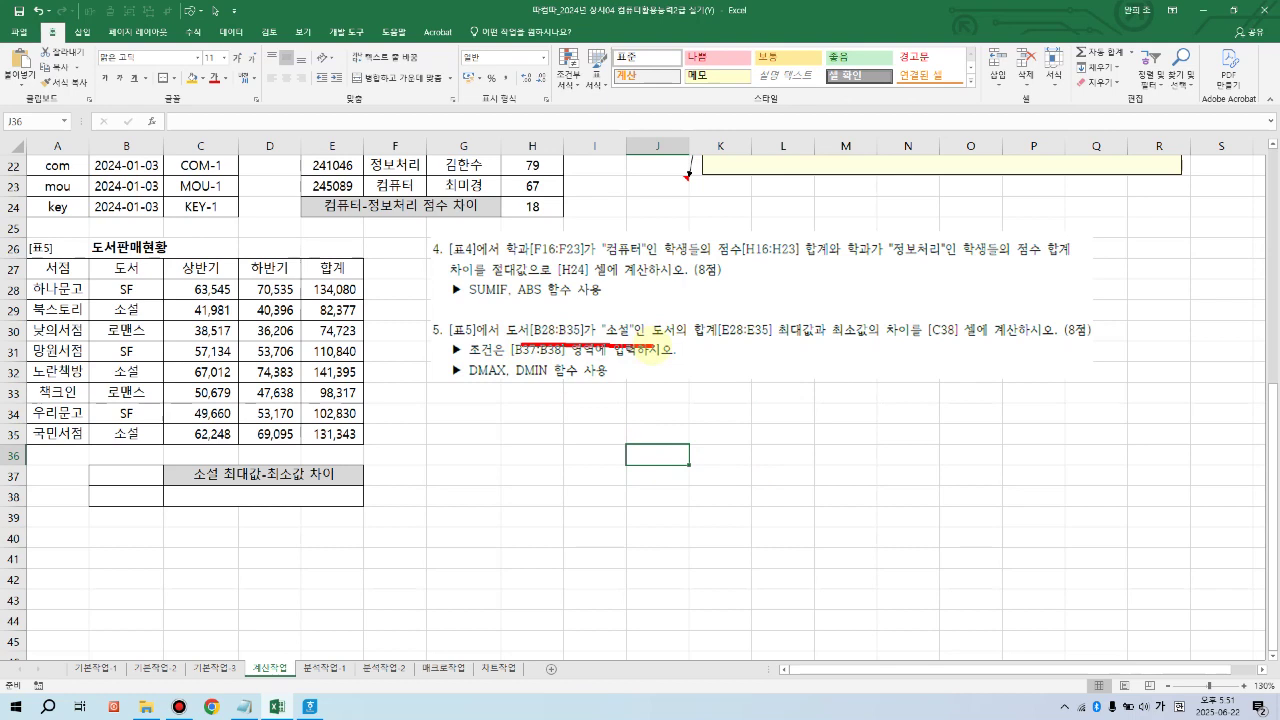
drag(132, 493, 165, 511)
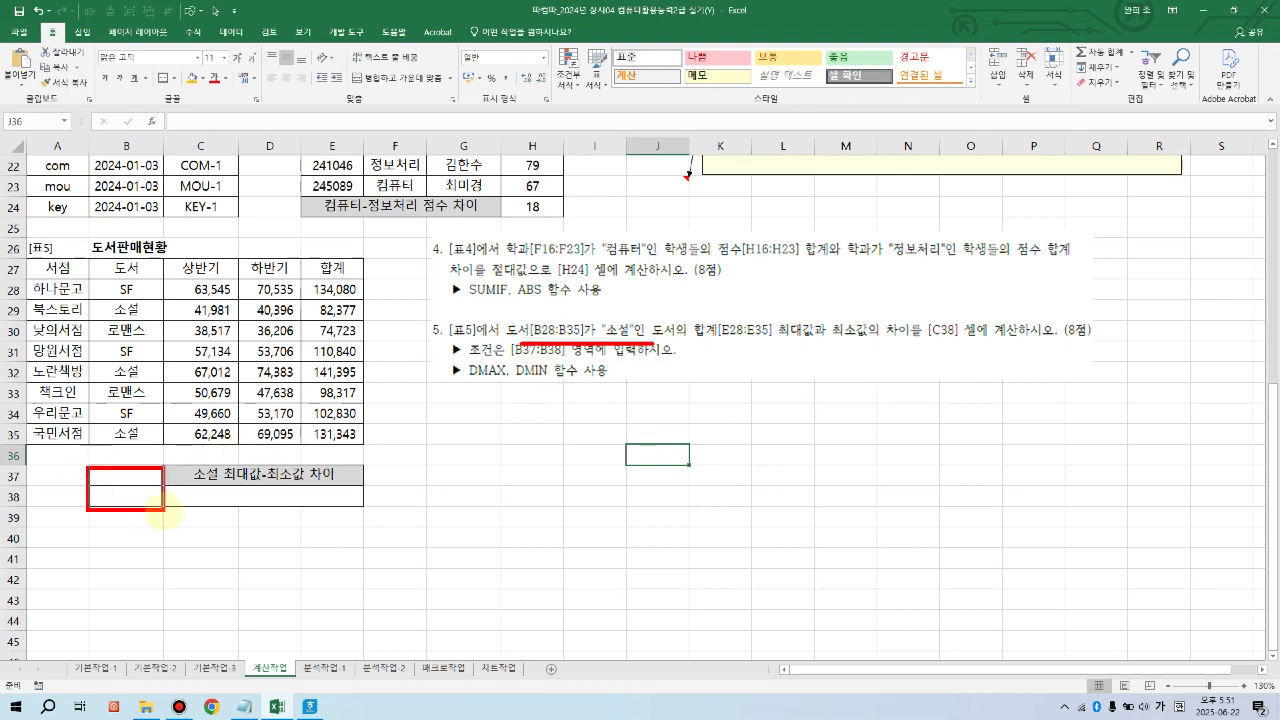
key(Escape)
Step: Build the criteria range by copying the "도서" header from B27 to B37 and entering "소설" in B38
click(150, 278)
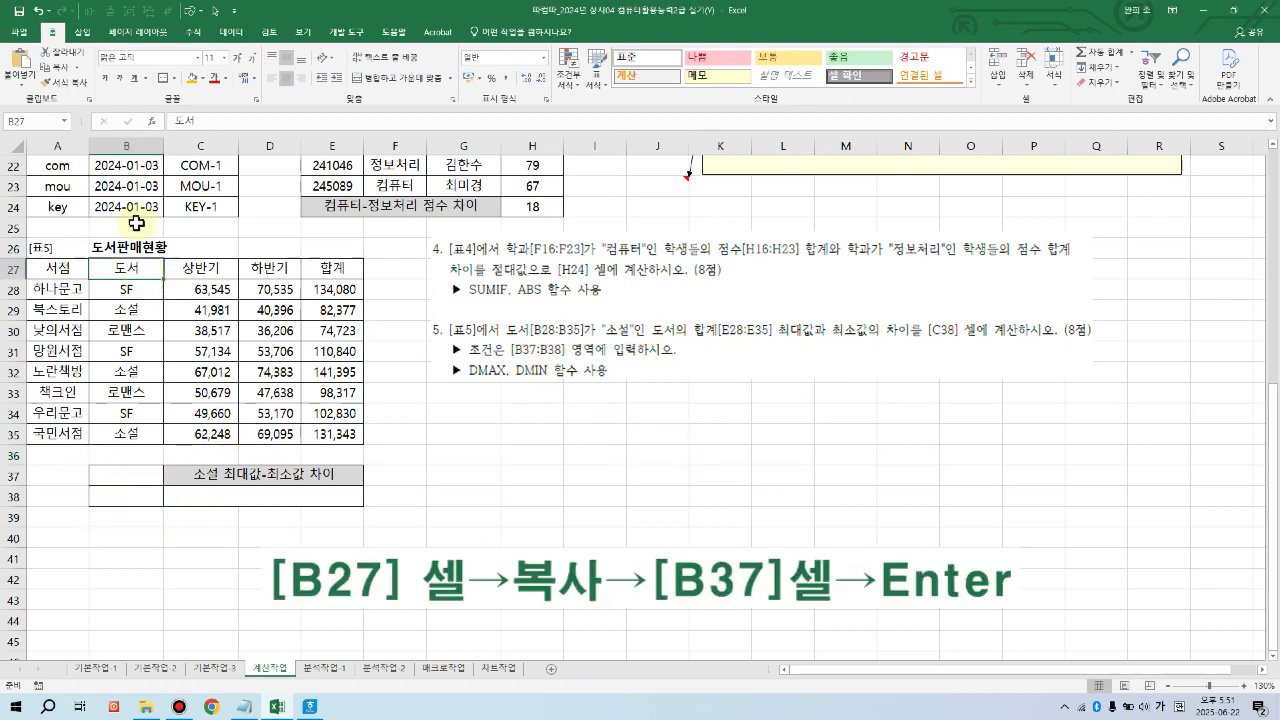
click(55, 67)
click(140, 484)
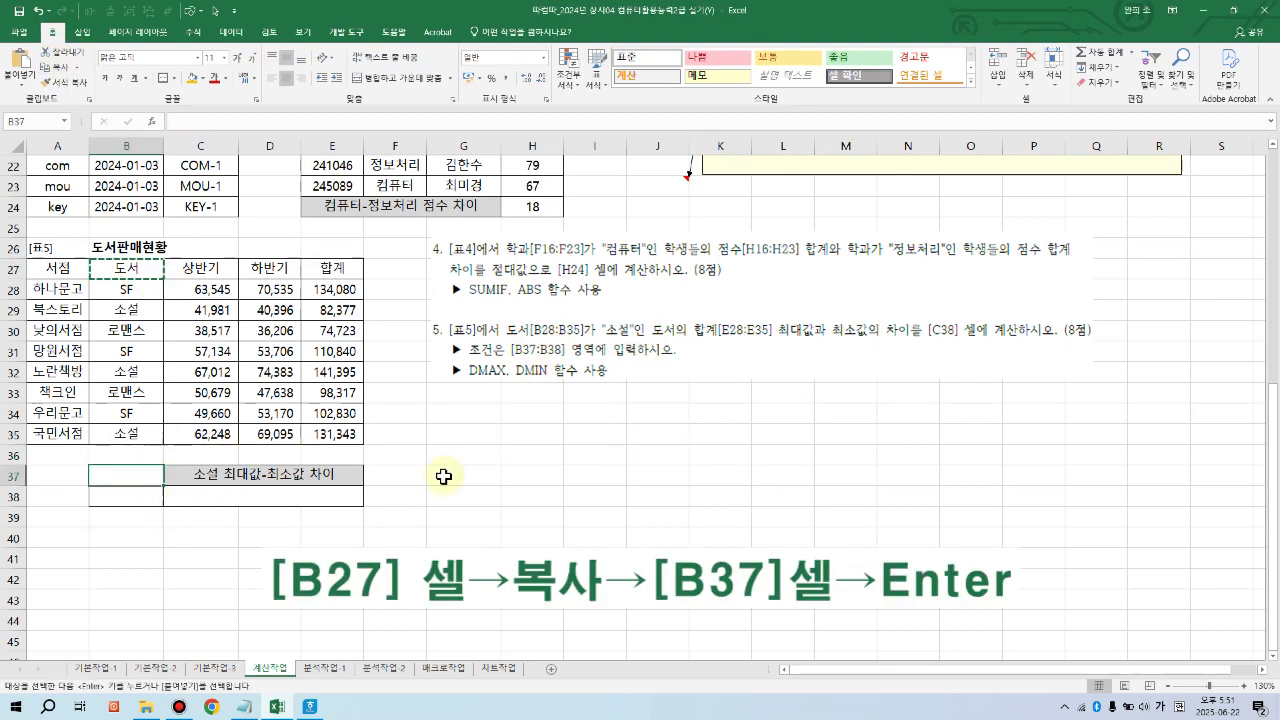
key(Return)
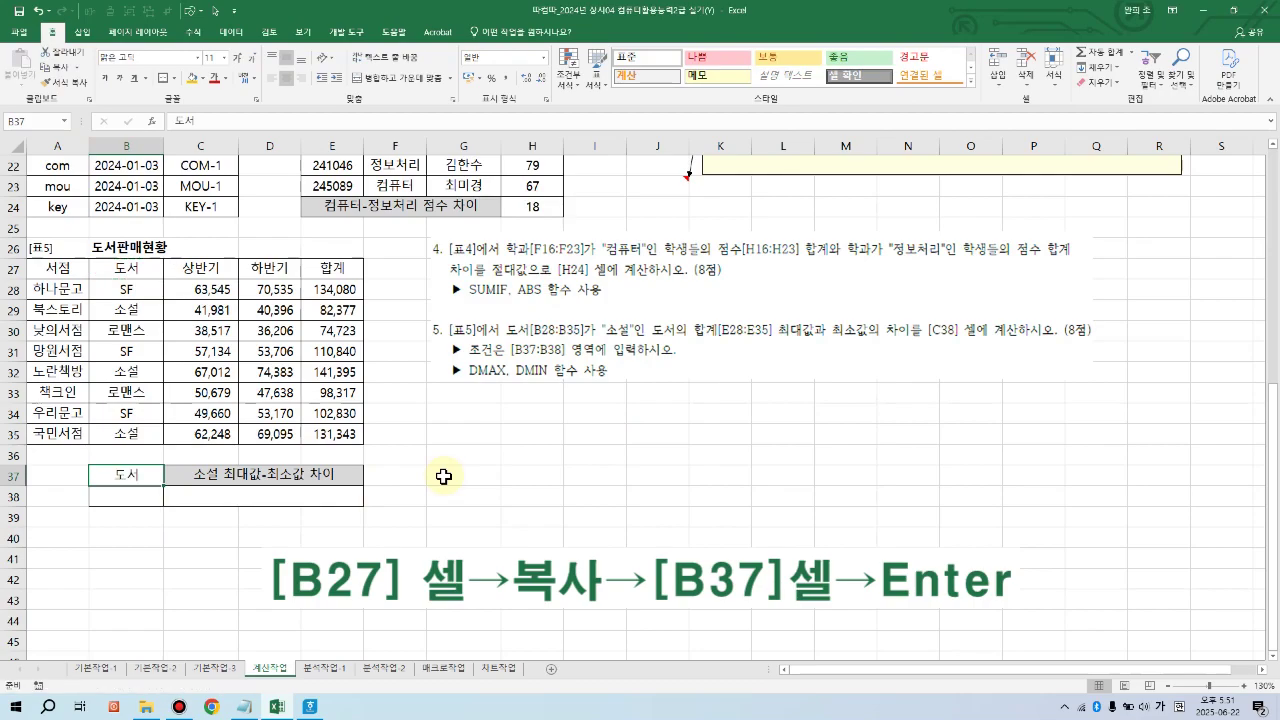
key(Down)
text(소서)
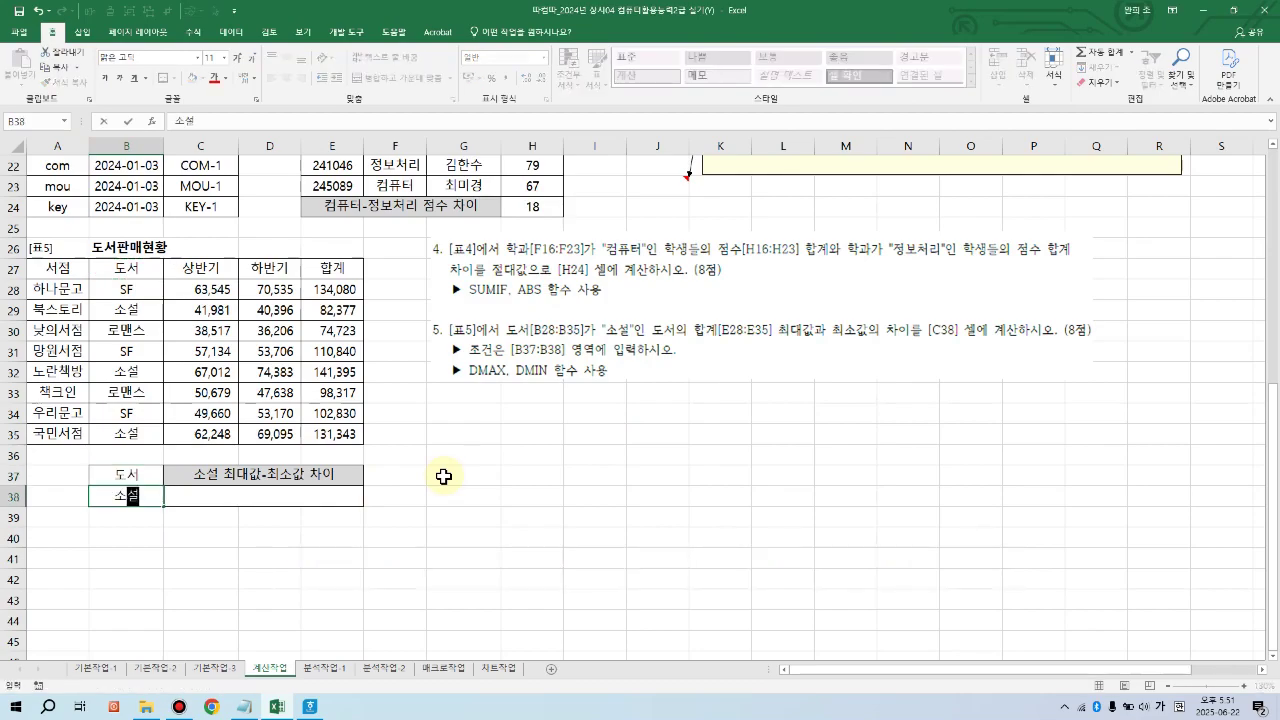
key(Return)
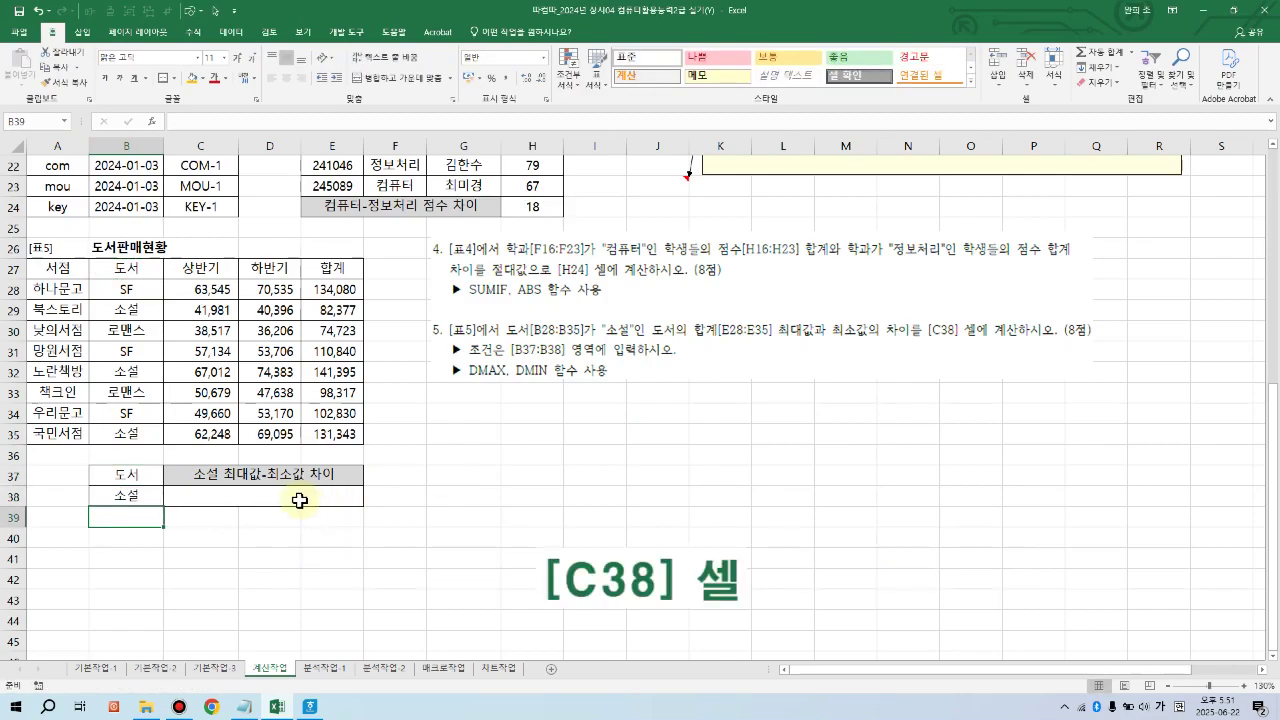
Step: Begin the formula in C38 with the maximum "소설" total: =DMAX(A27:E35,E27,B37:B38)
click(286, 497)
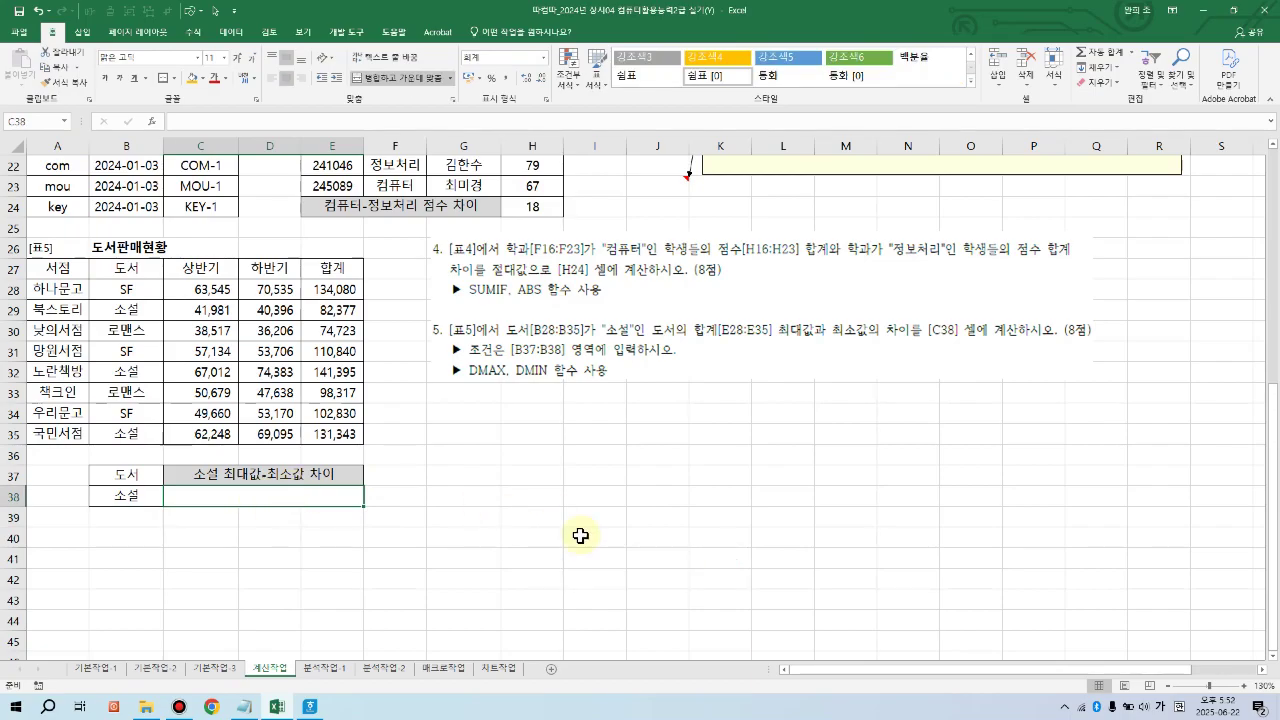
text(=)
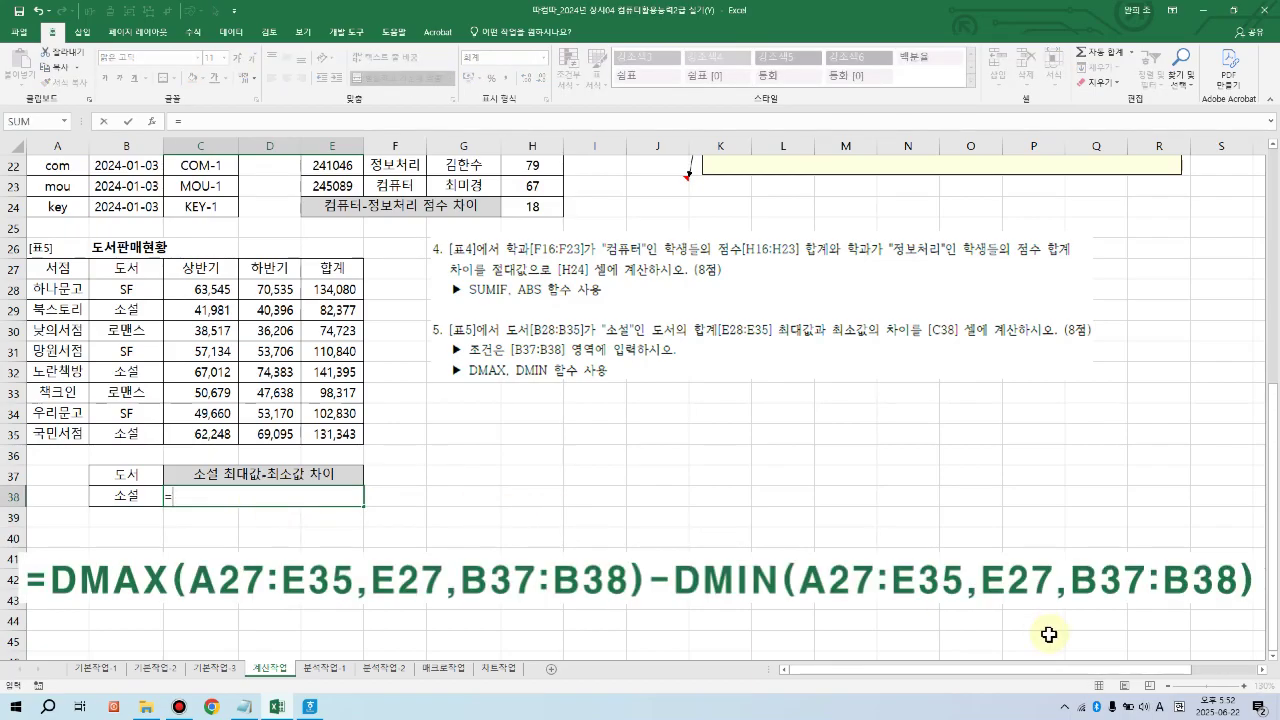
text(DM)
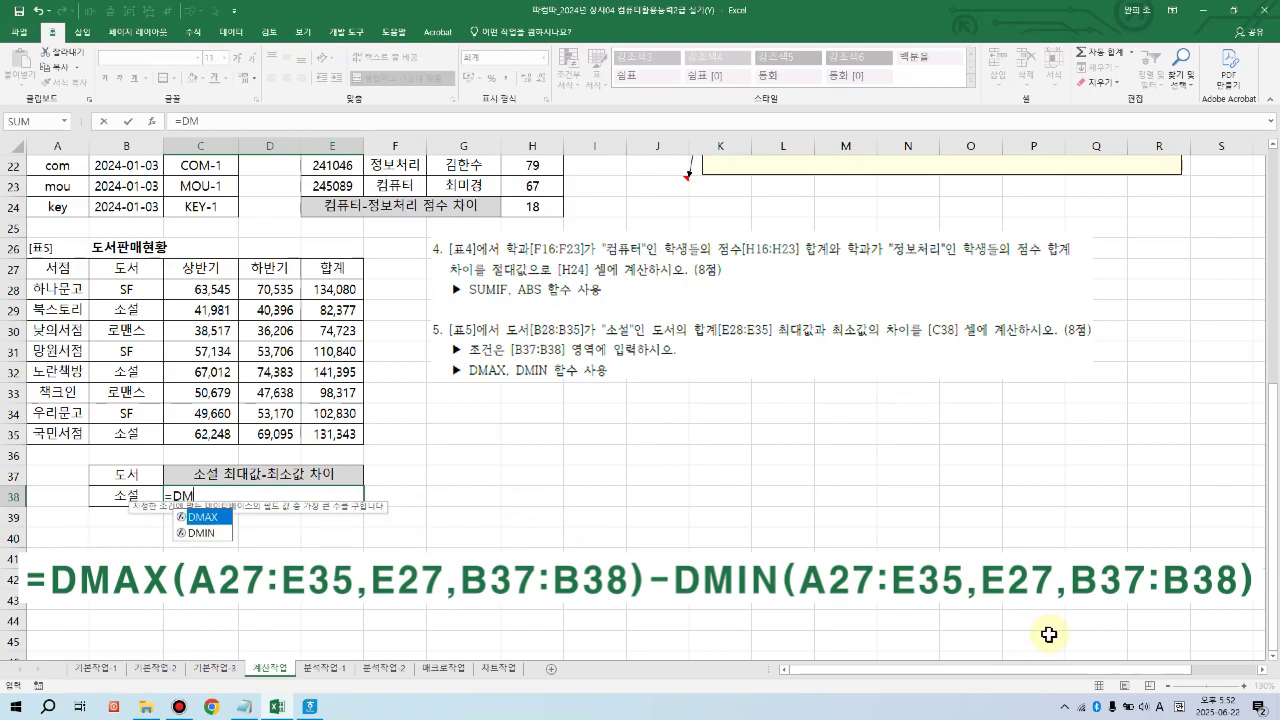
key(Tab)
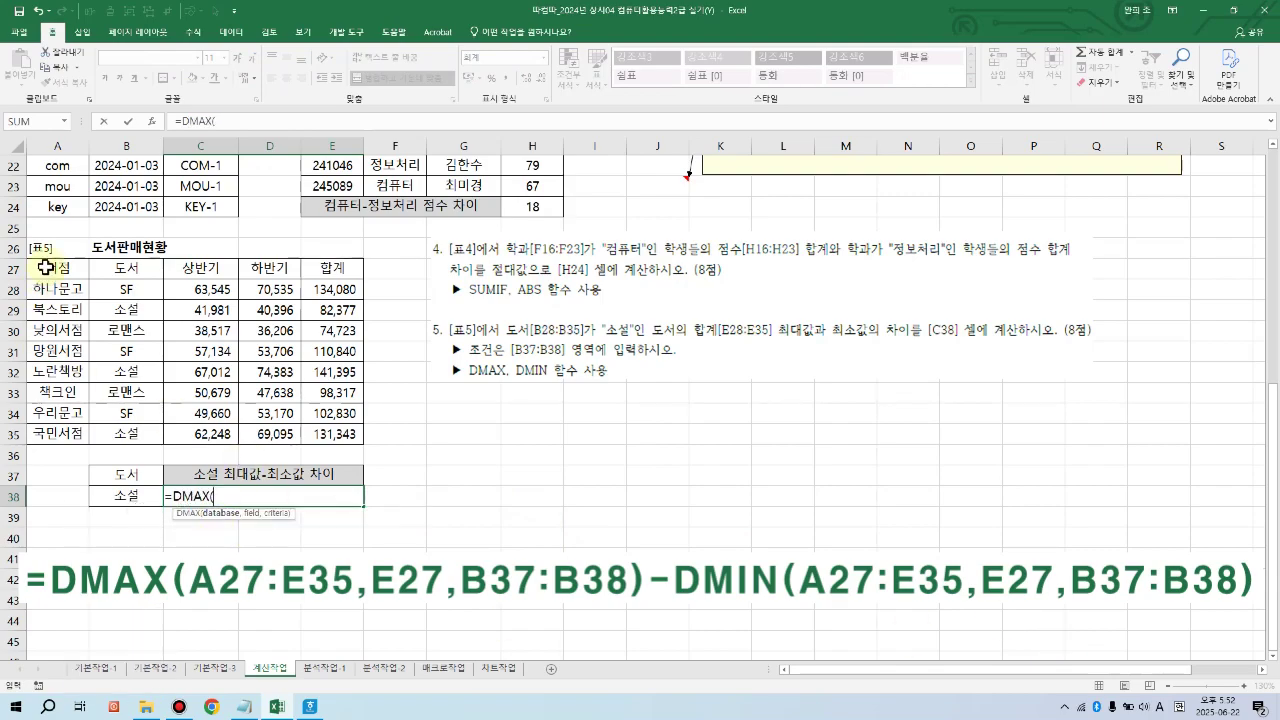
drag(46, 267, 332, 436)
text(,)
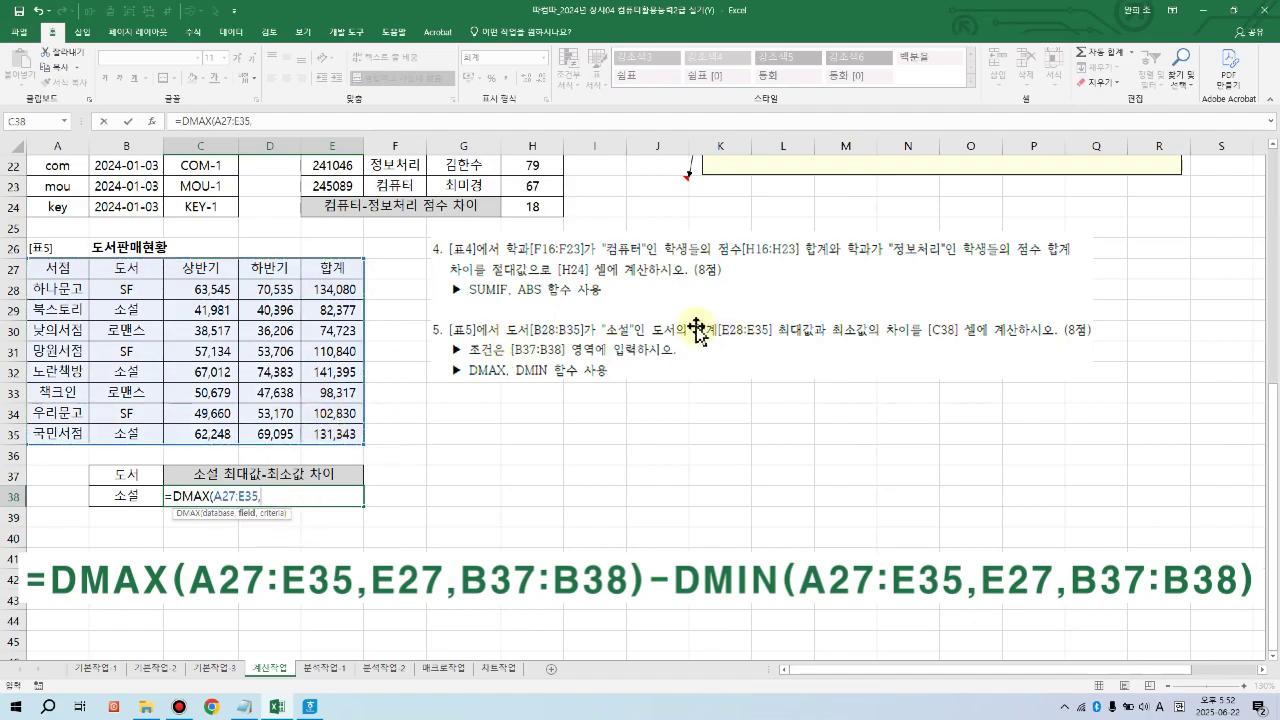
click(329, 266)
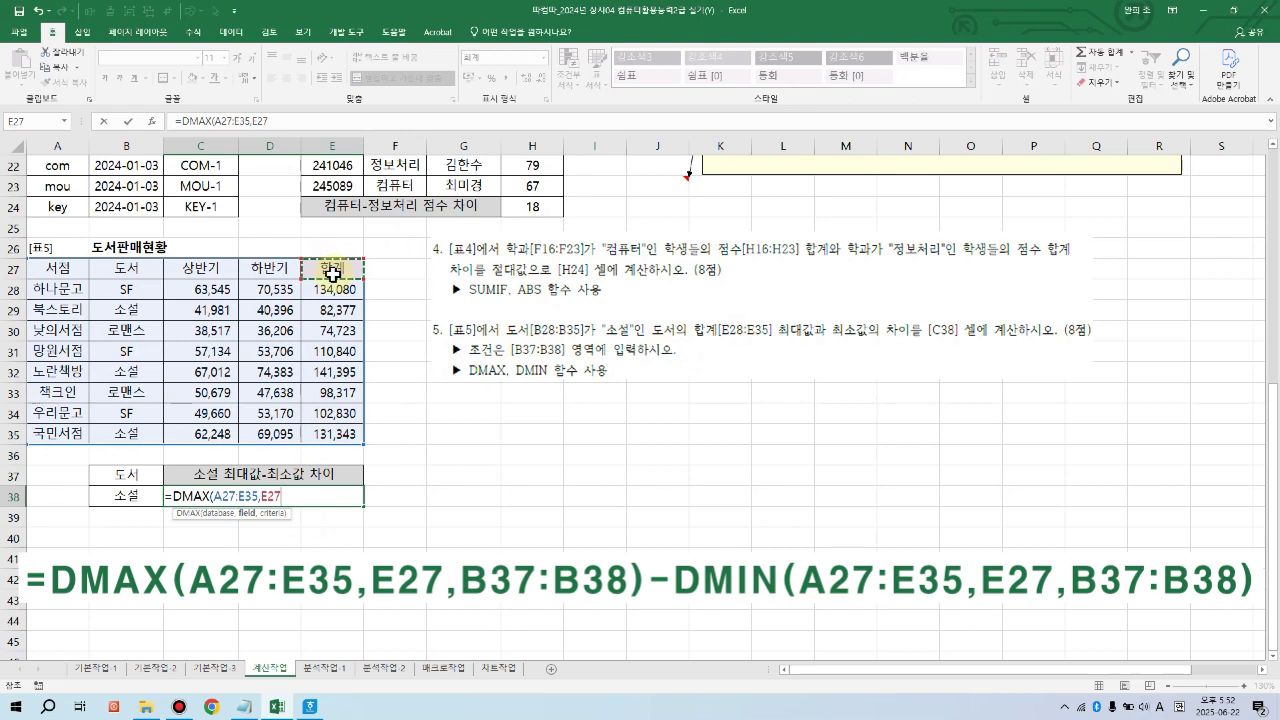
text(,)
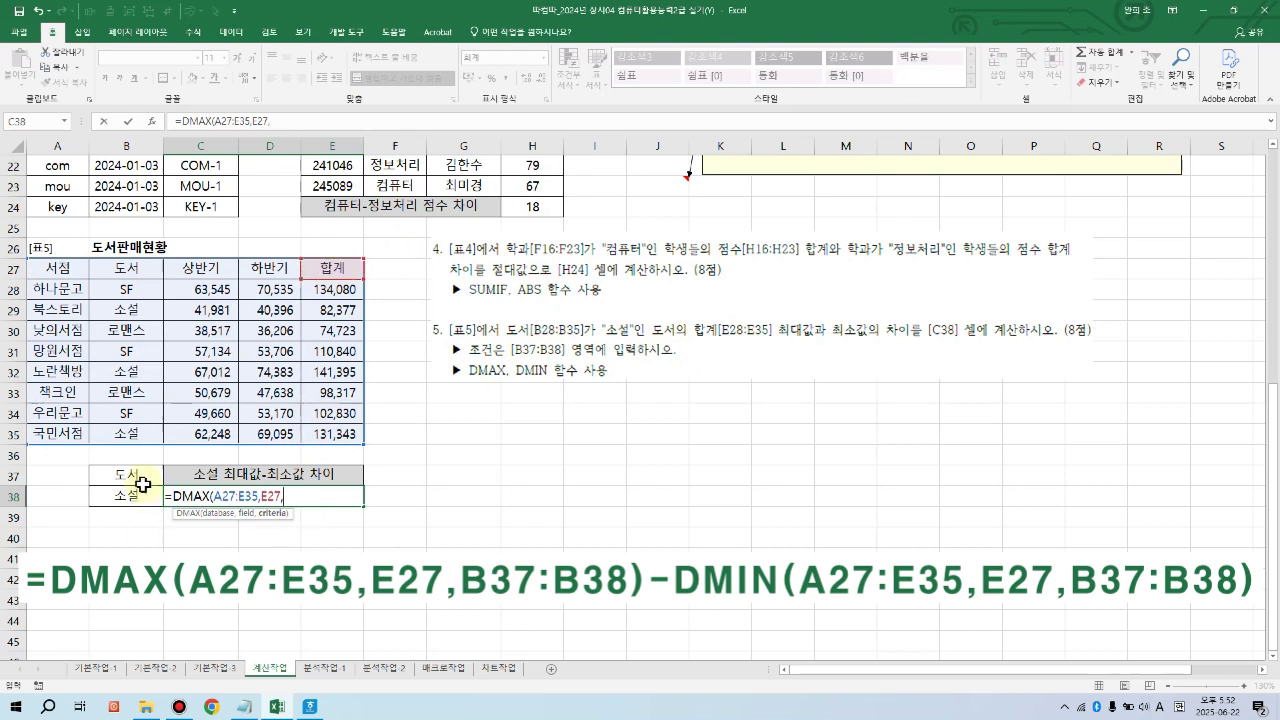
drag(140, 481, 130, 497)
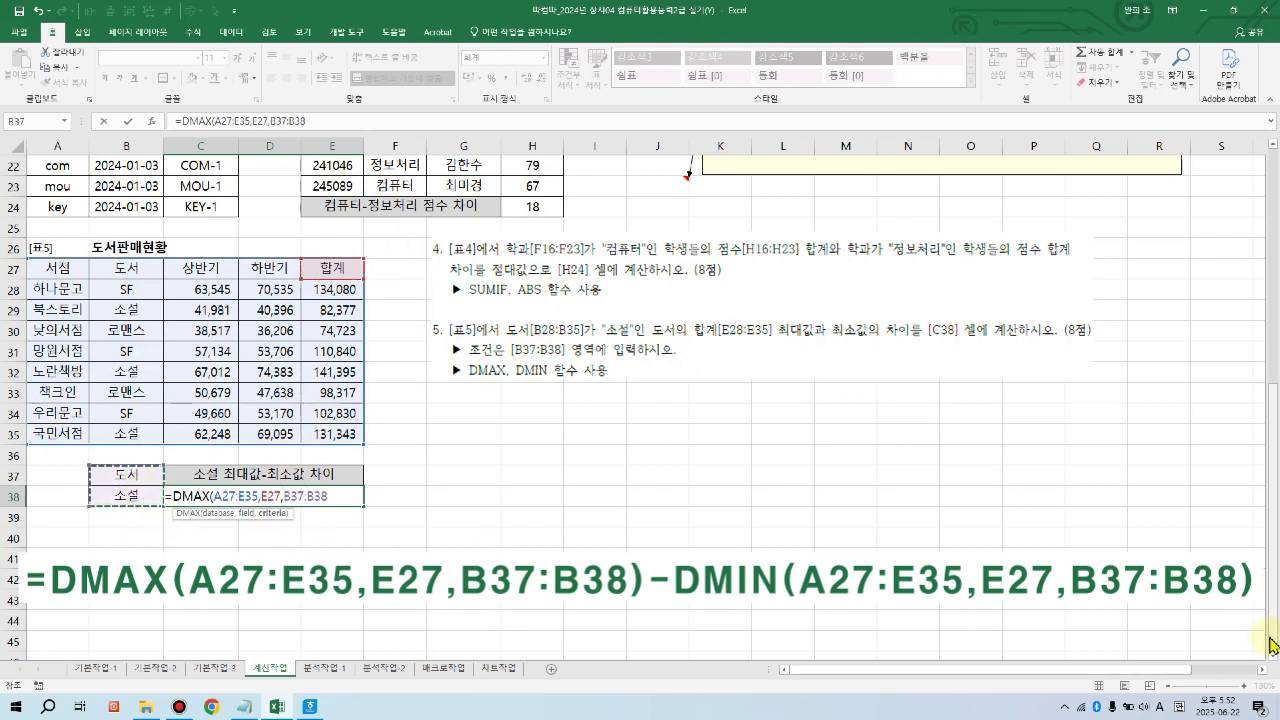
text())
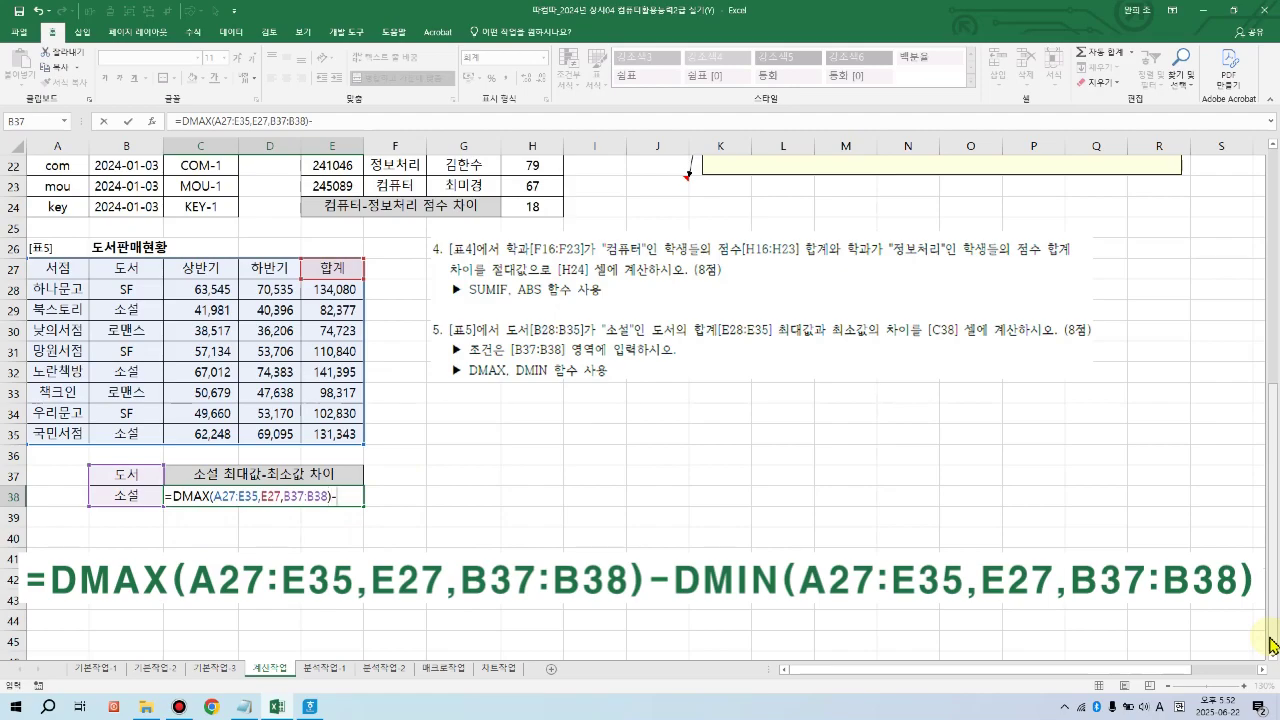
Step: Complete the C38 formula by subtracting DMIN(A27:E35,E27,B37:B38), enter it and deselect the cell
text(-DMI)
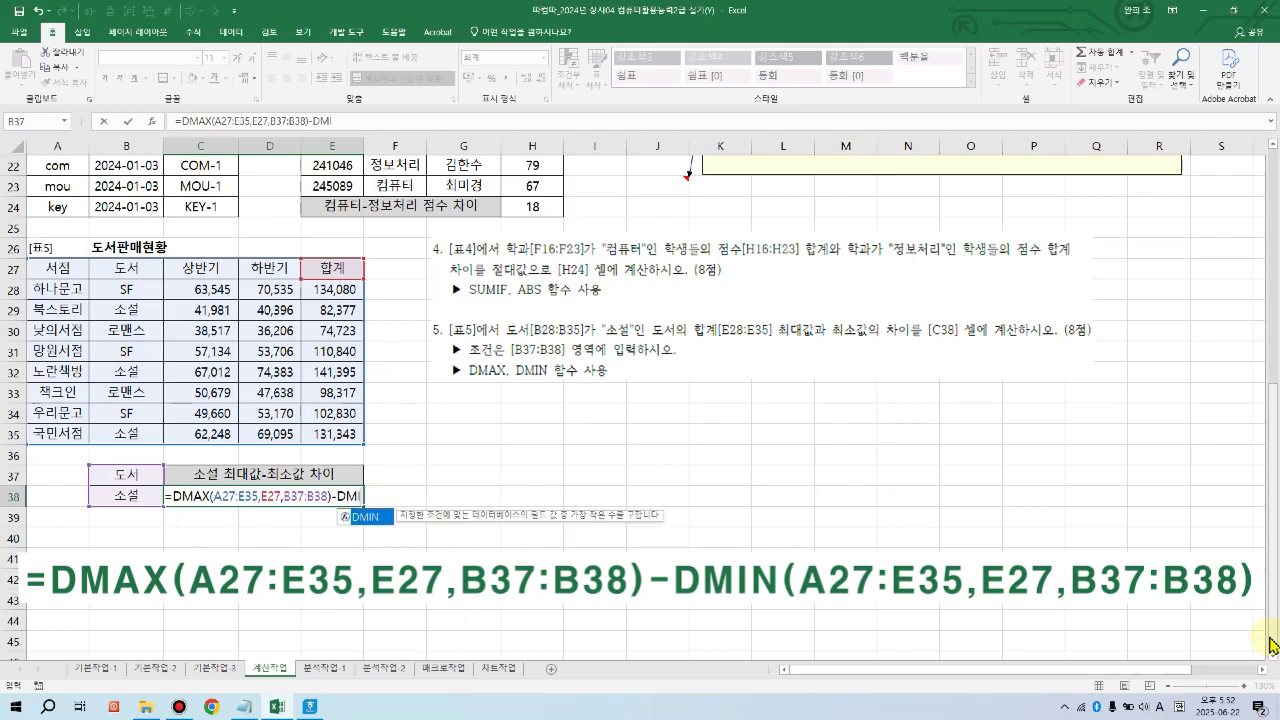
key(Tab)
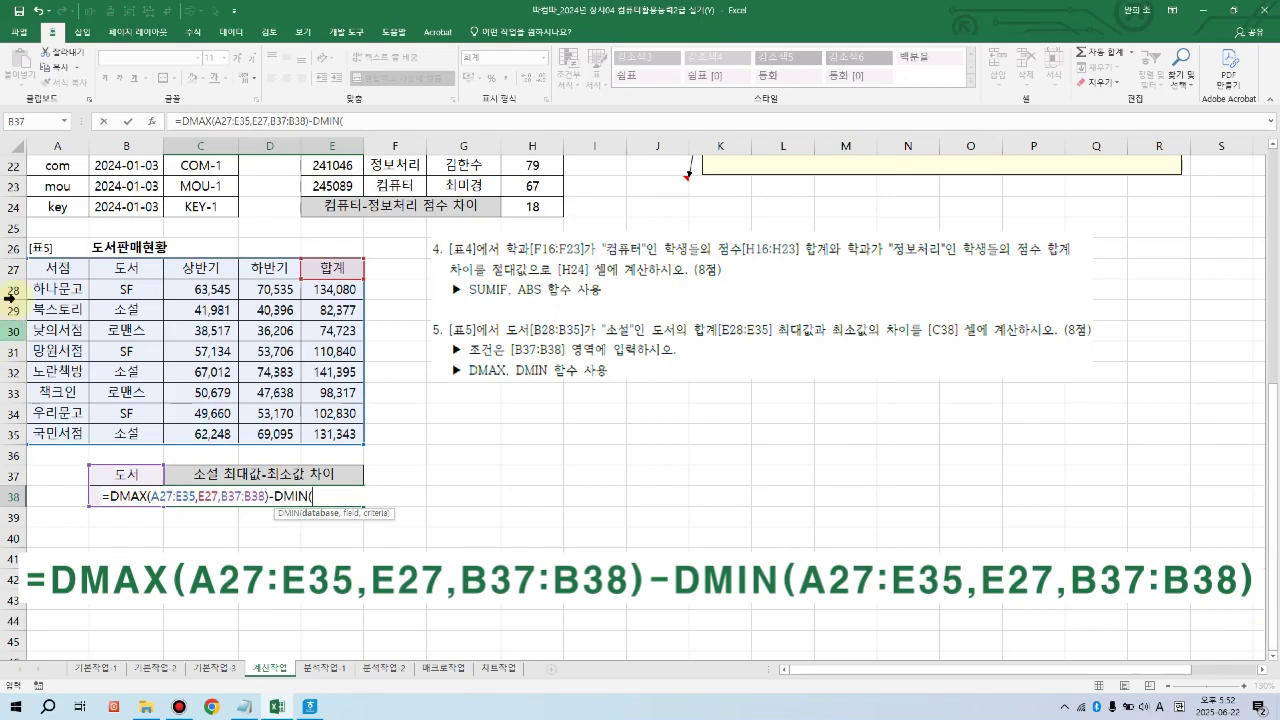
drag(38, 274, 325, 440)
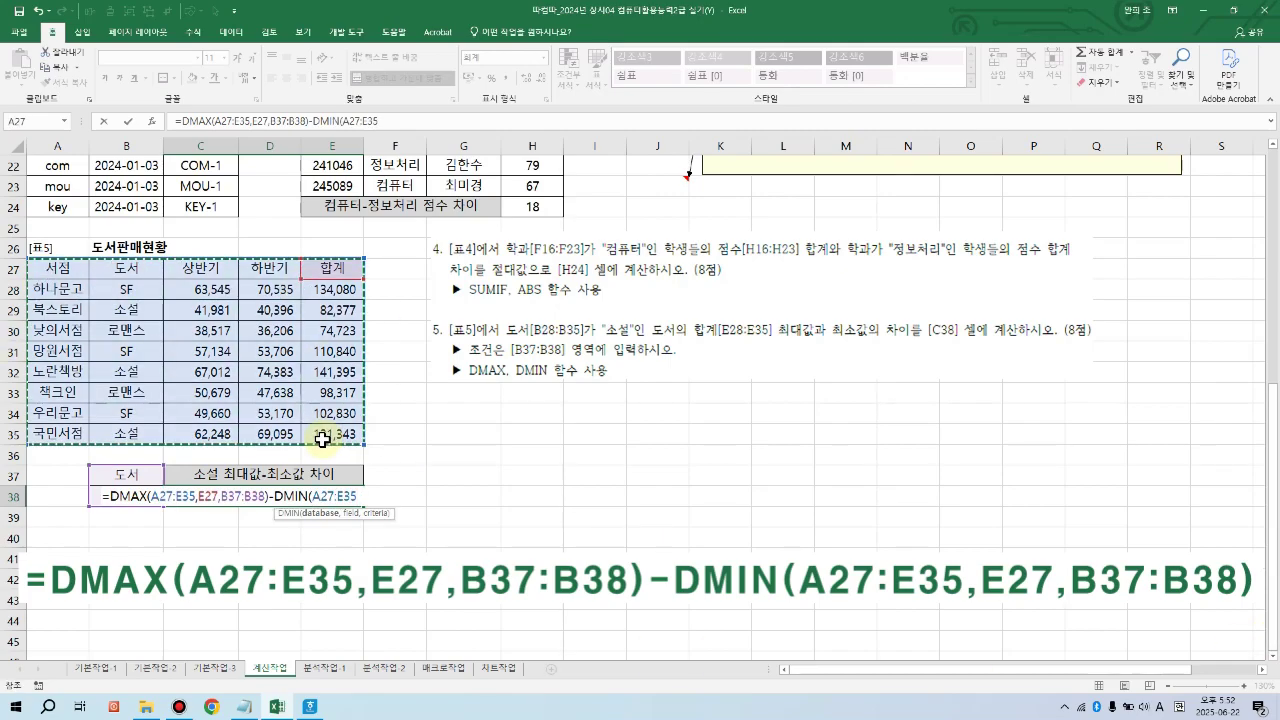
text(,)
click(332, 268)
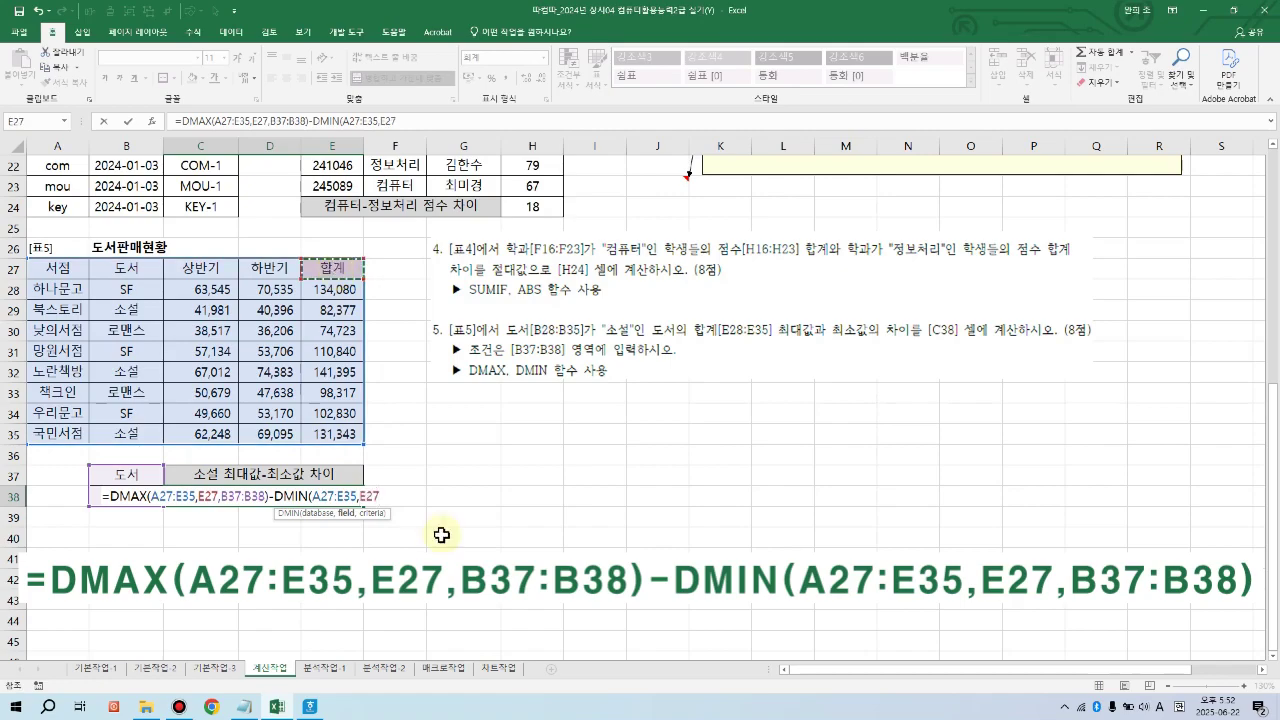
text(,)
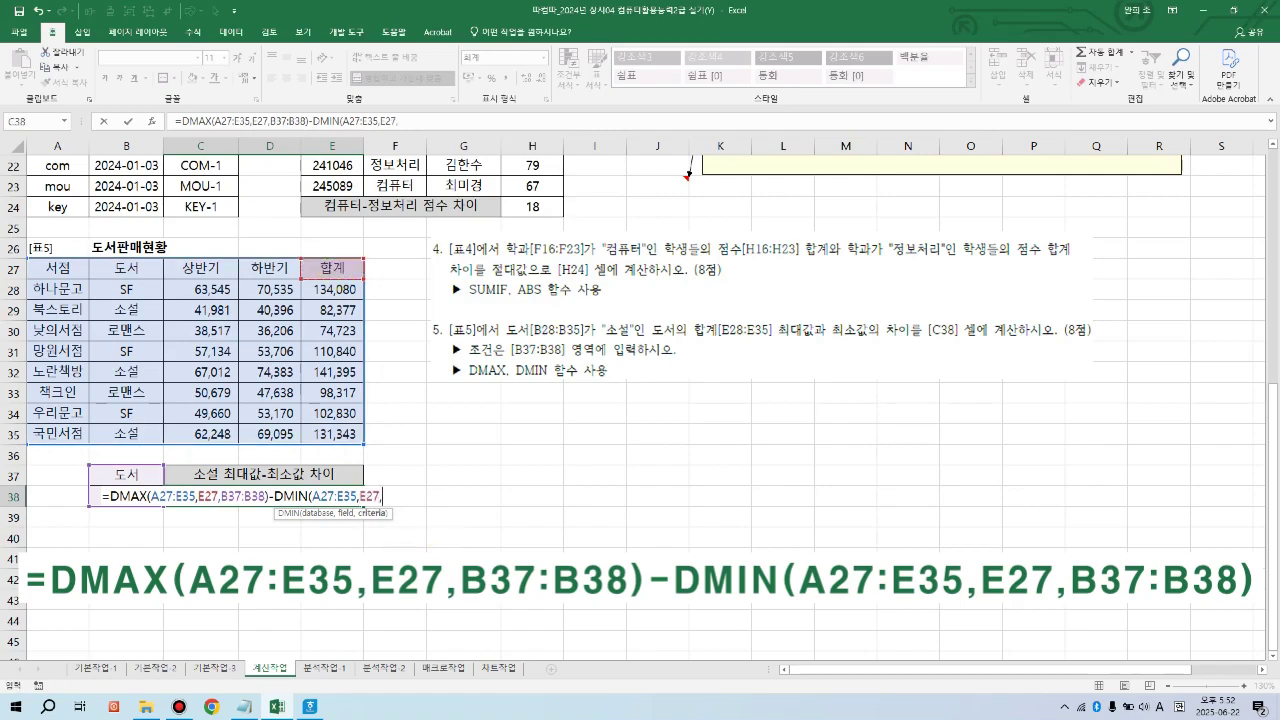
drag(127, 477, 127, 497)
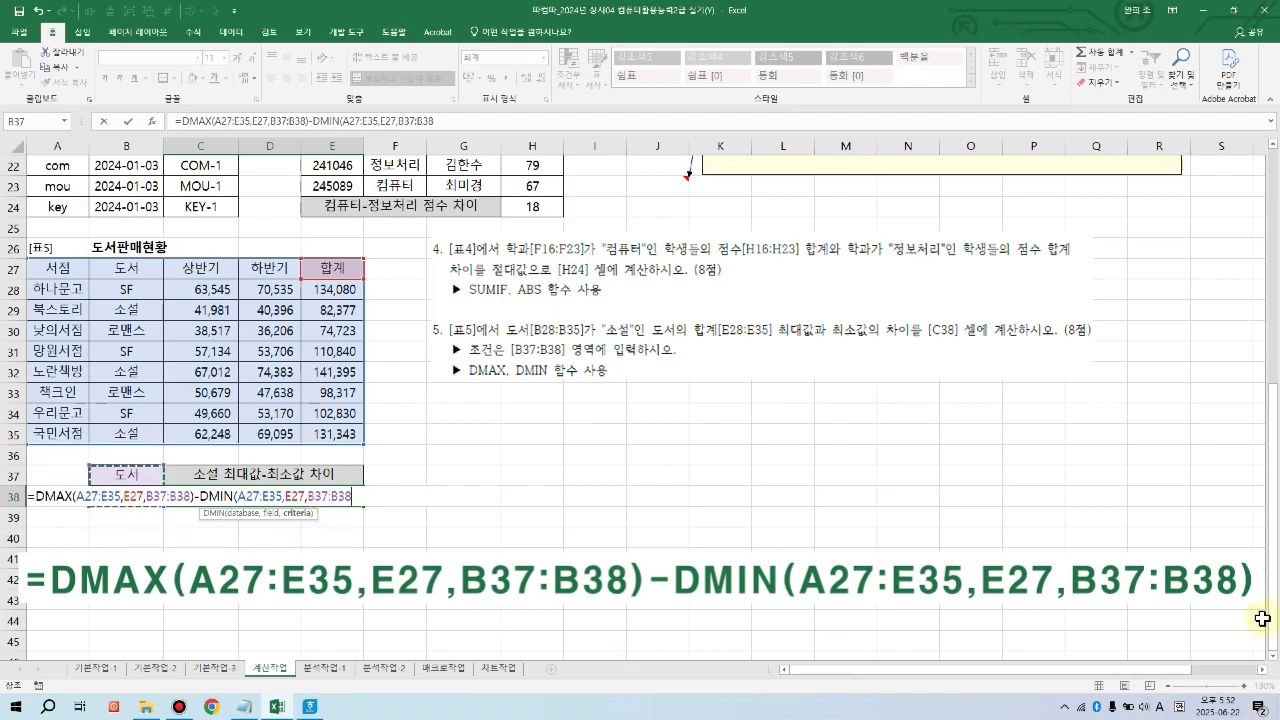
text())
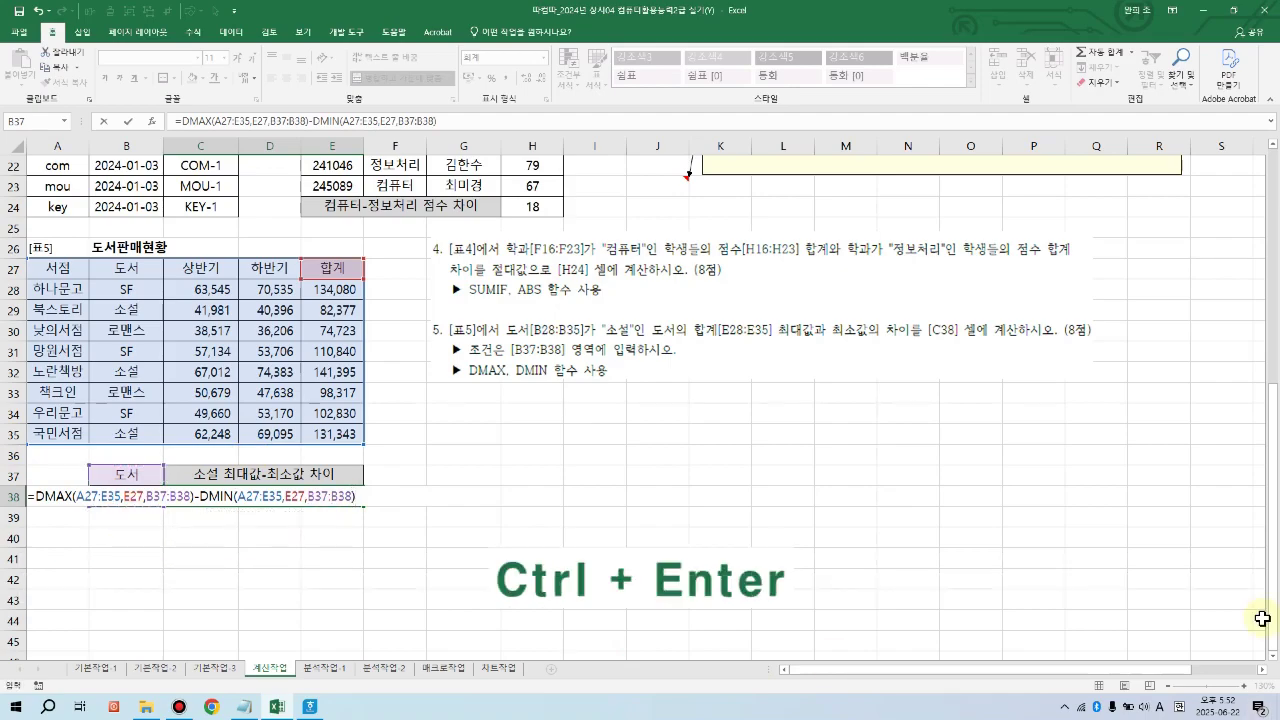
key(ctrl+Return)
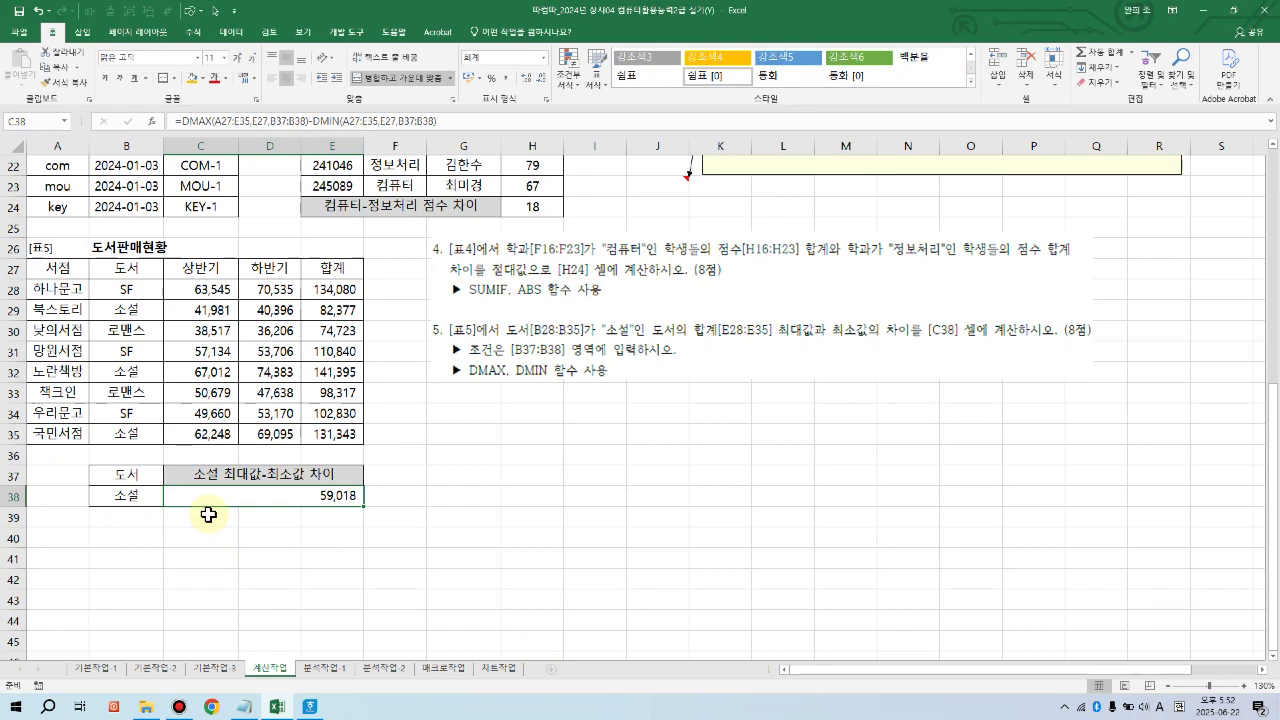
click(412, 500)
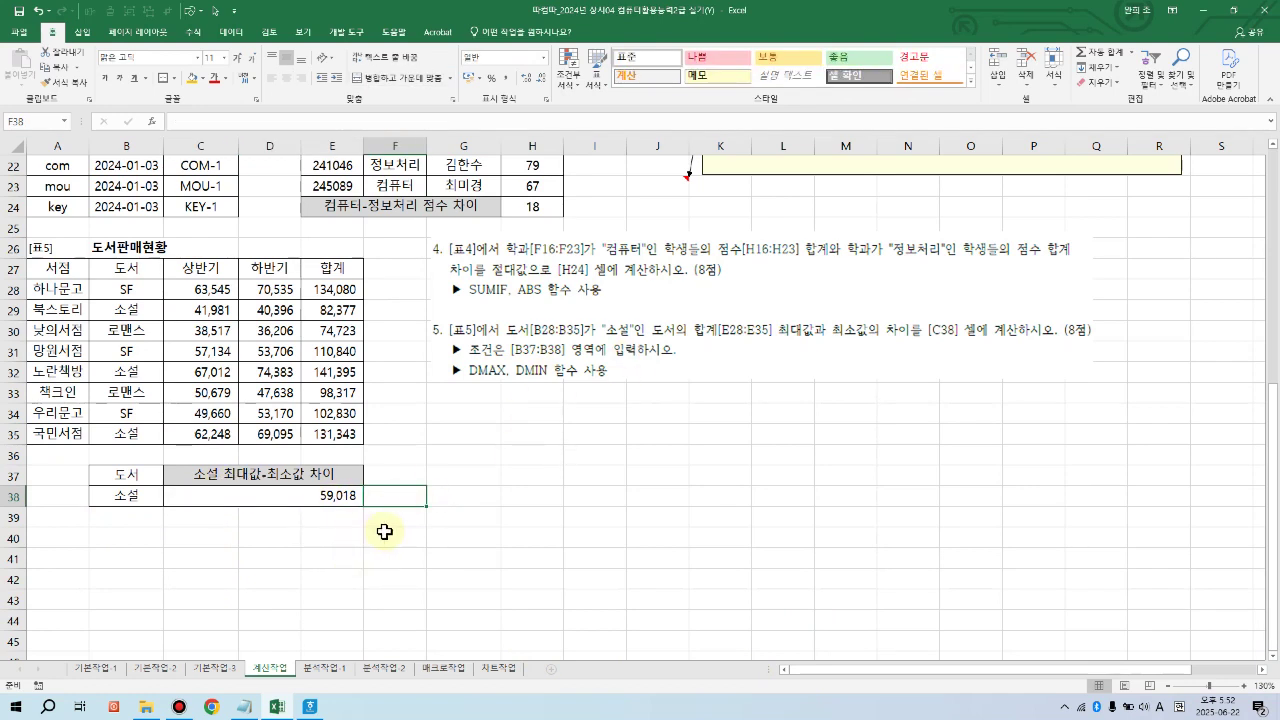
Step: Switch to the 기본작업-1 sheet with the instructions for the 문제1 tasks
scroll(384, 531, up, 1)
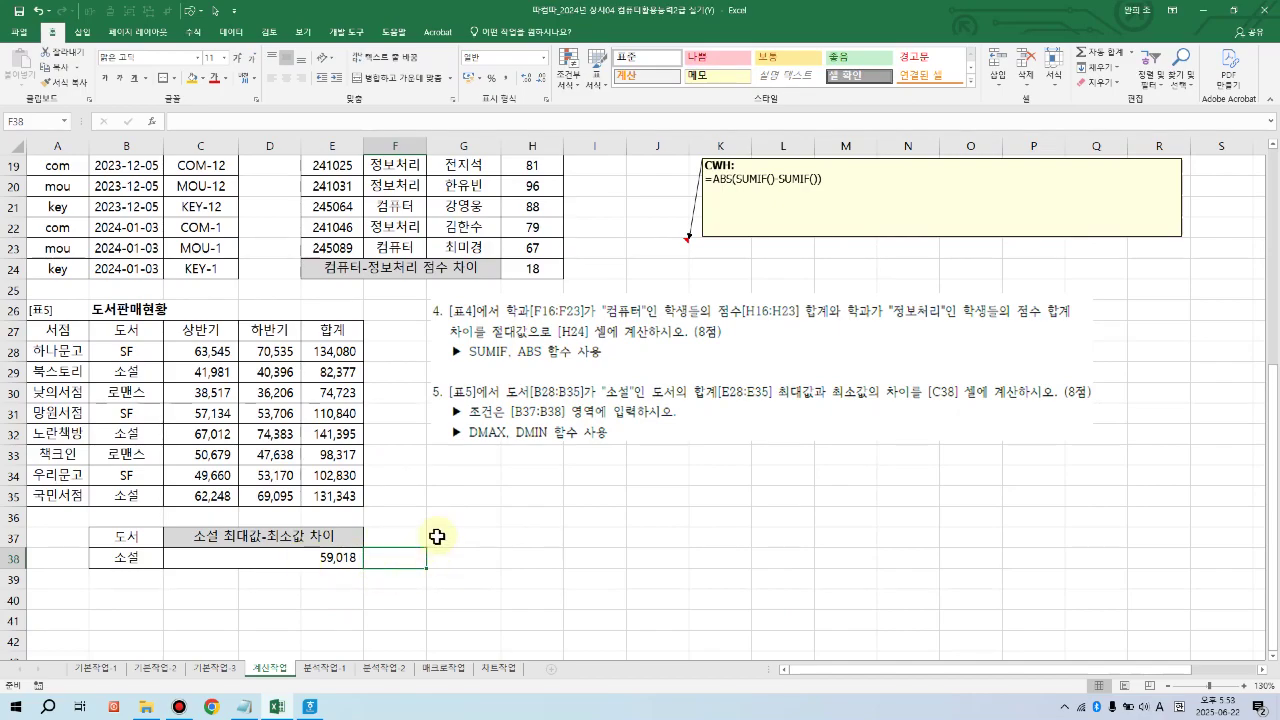
click(109, 670)
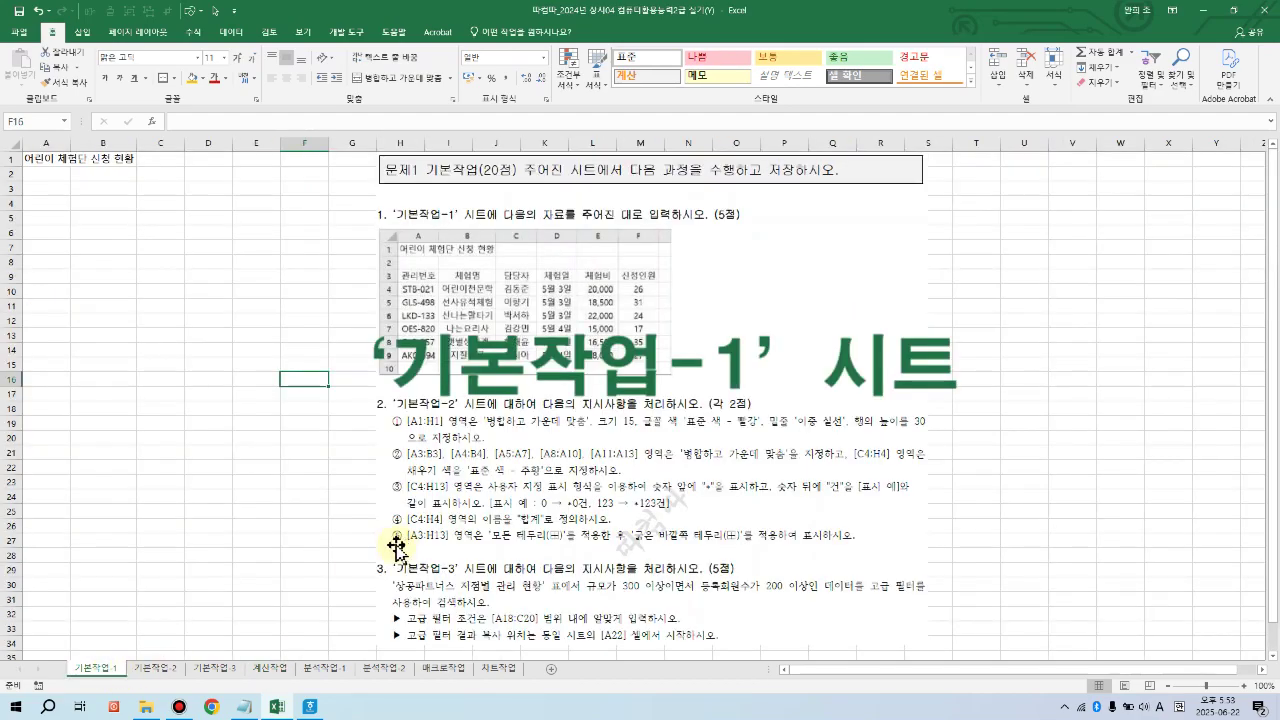
Step: Enter the headers "관리번호", "체험명" and "담당자" in A3:C3
click(43, 190)
ctrl+scroll(497, 379, up, 3)
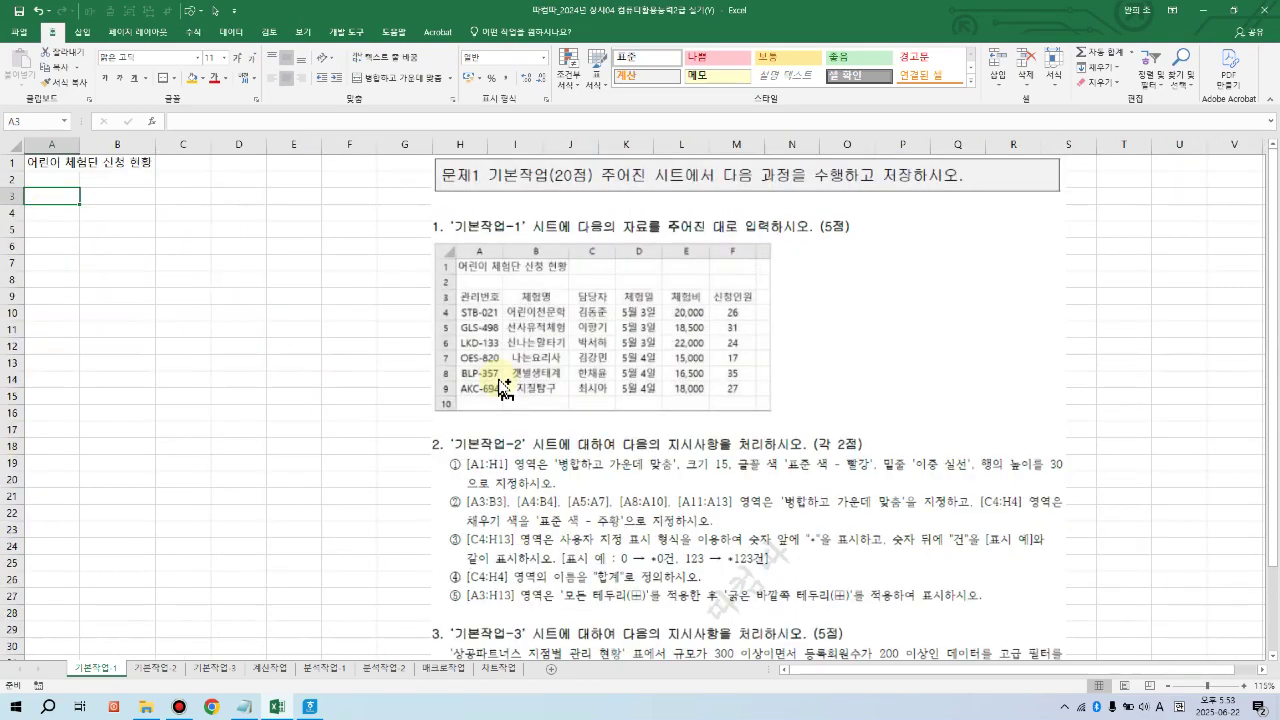
ctrl+scroll(497, 379, up, 1)
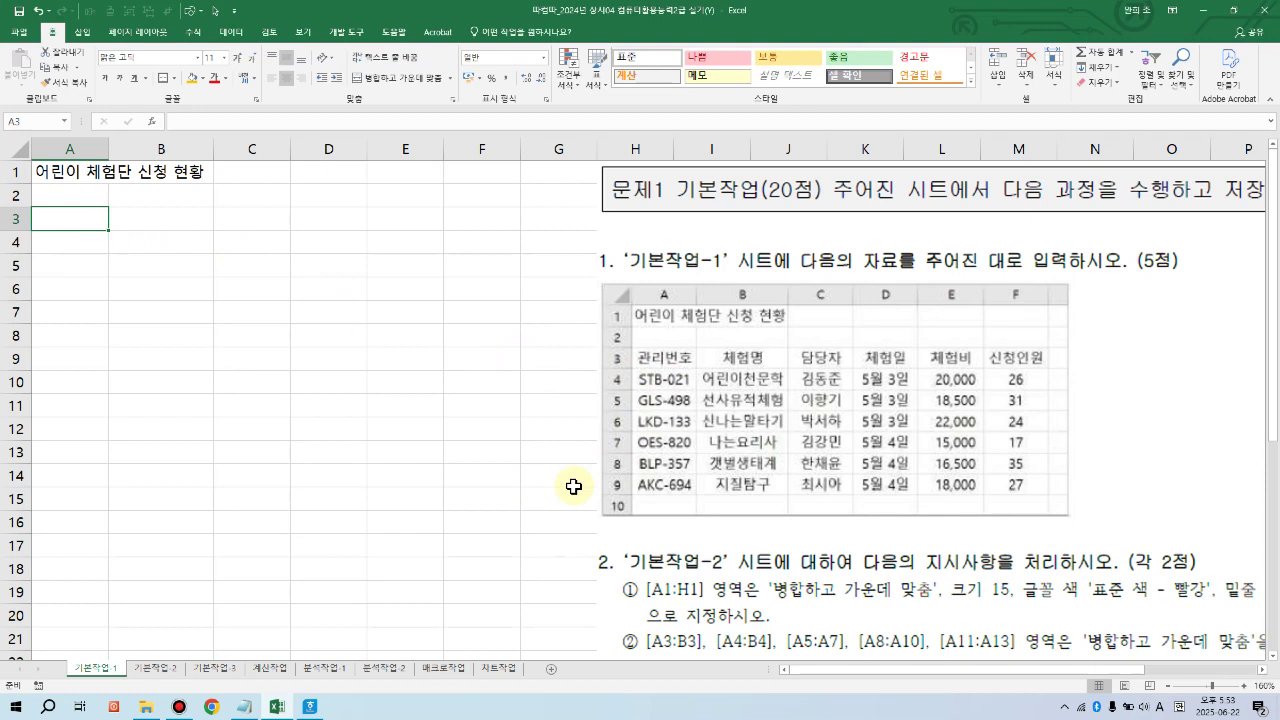
text(RH관리버)
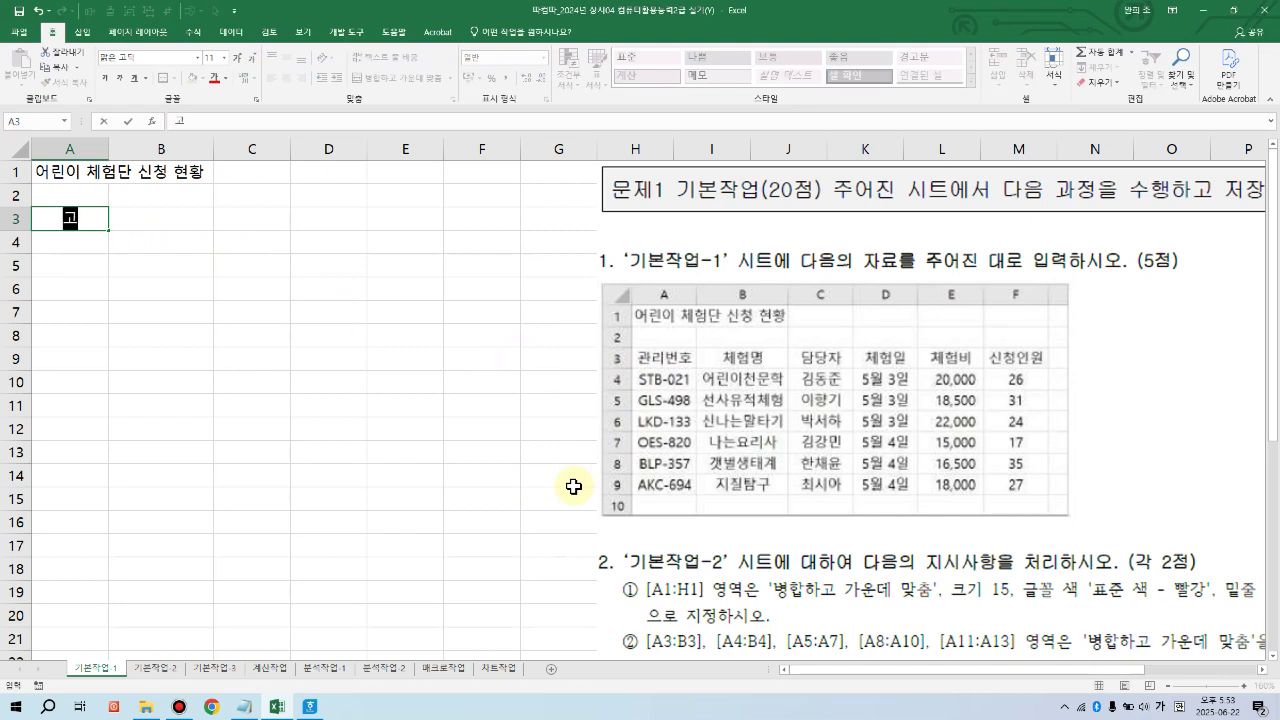
text(호)
key(Tab)
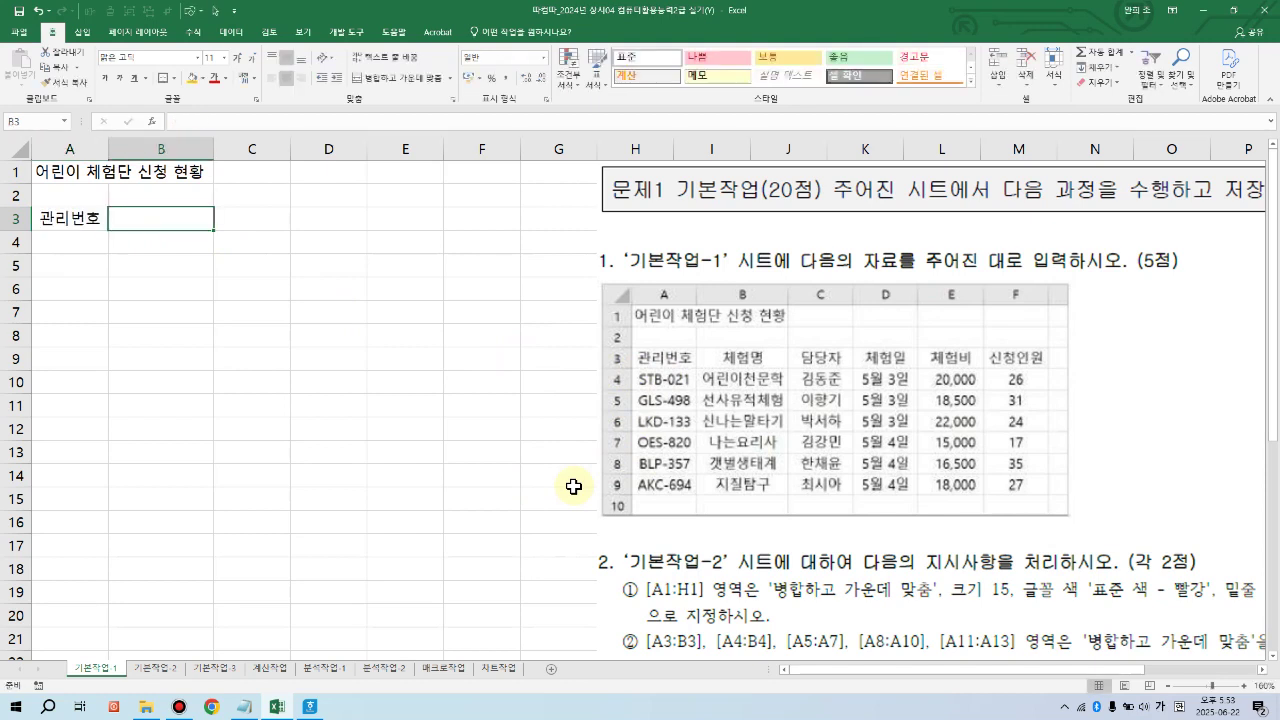
text(체험명)
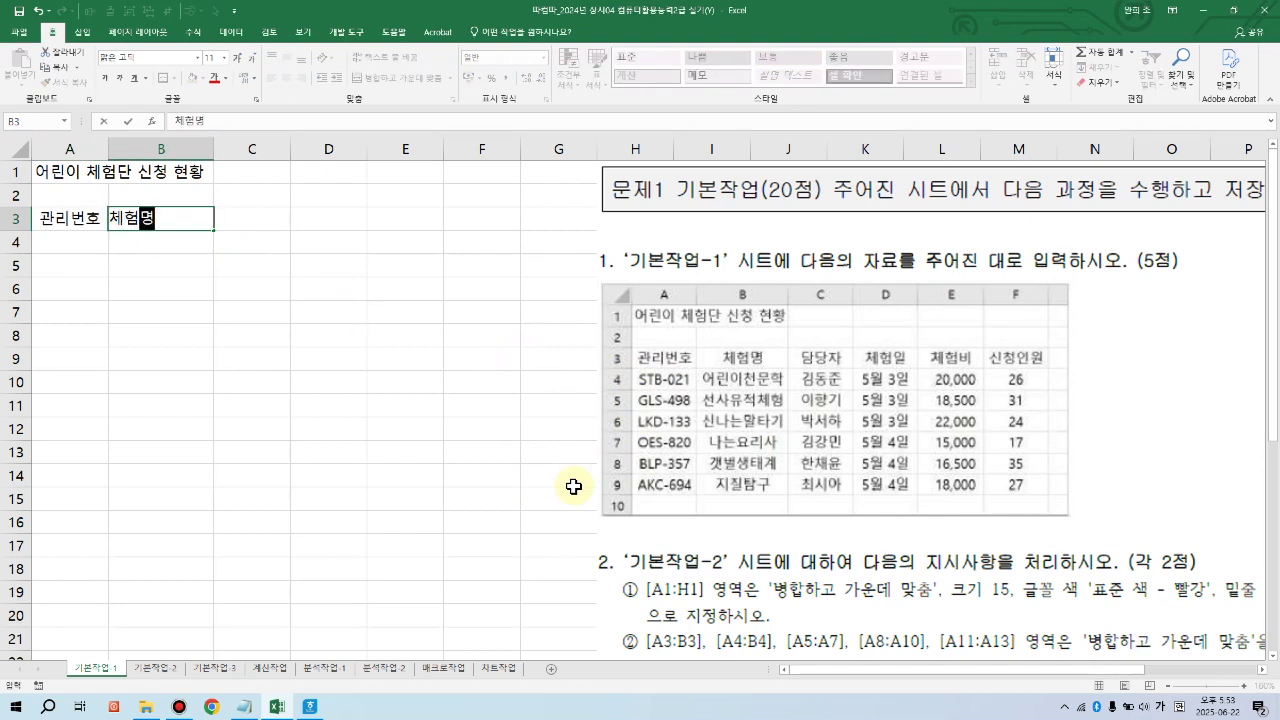
key(Tab)
text(담당자)
key(Tab)
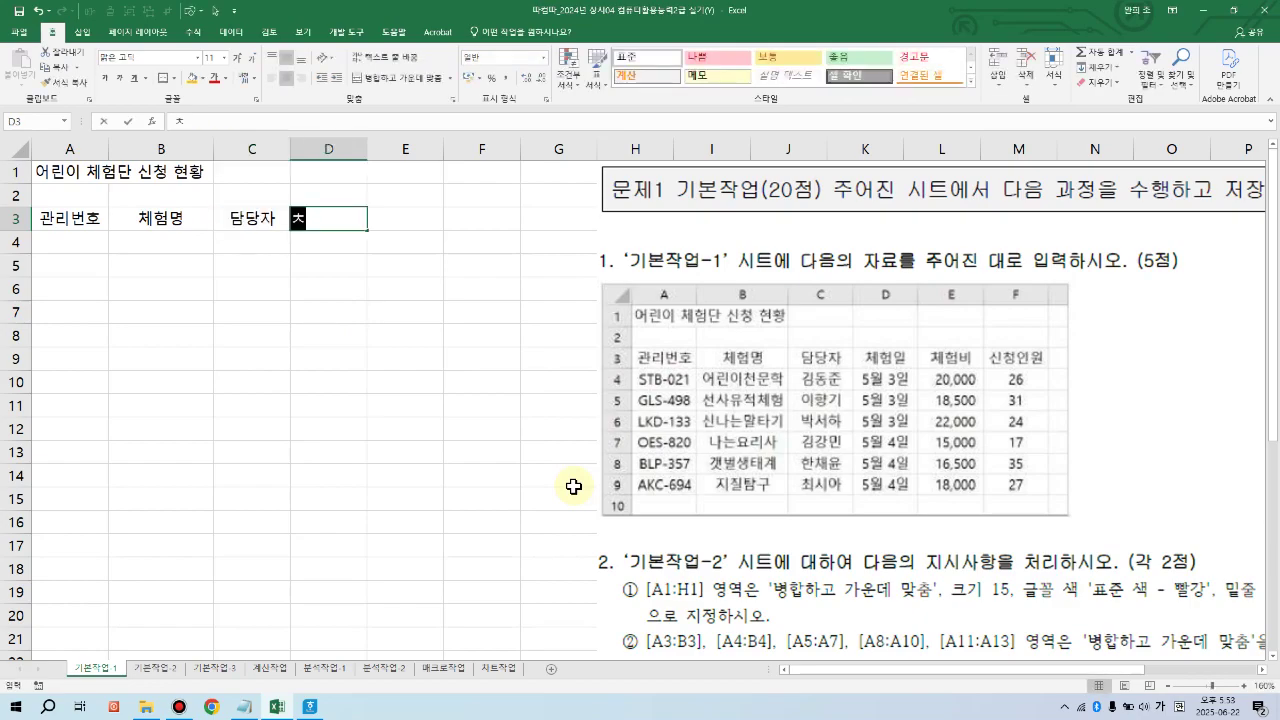
Step: Enter the remaining headers "체험일", "체험비" and "신청인원" in D3:F3
text(체험일)
key(Tab)
text(ㅊ체험비)
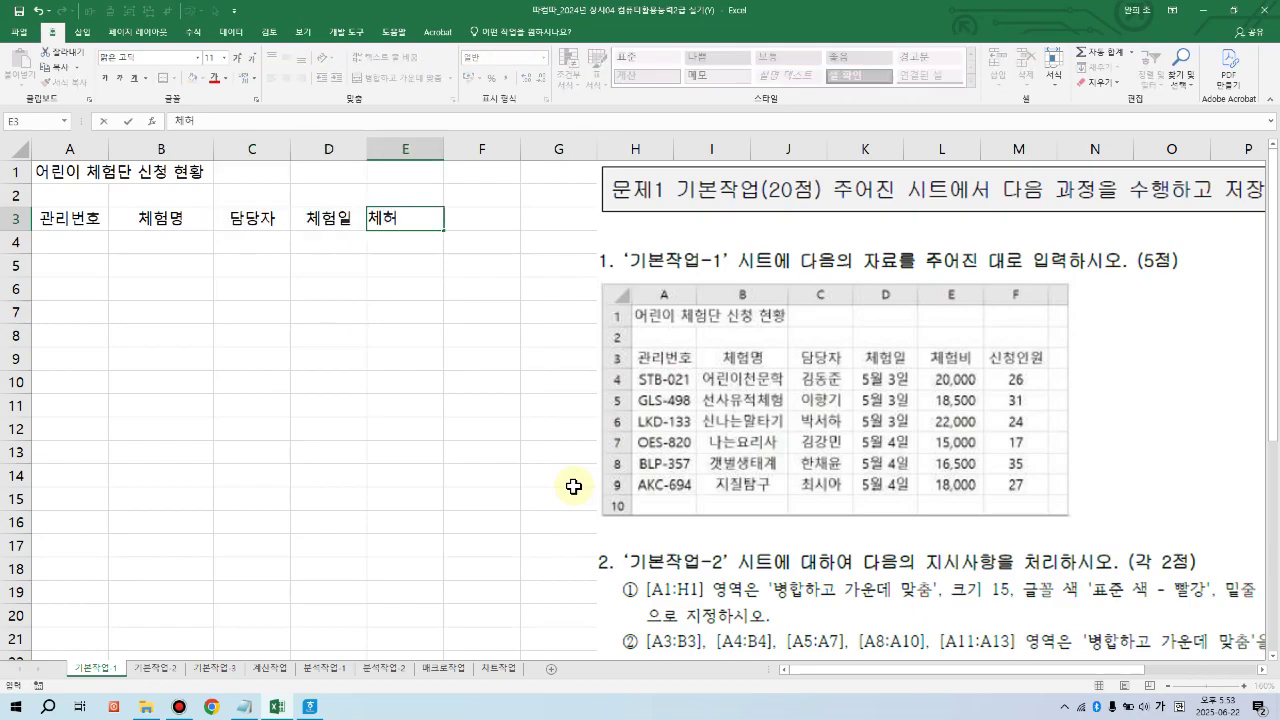
key(Tab)
text(신청인우)
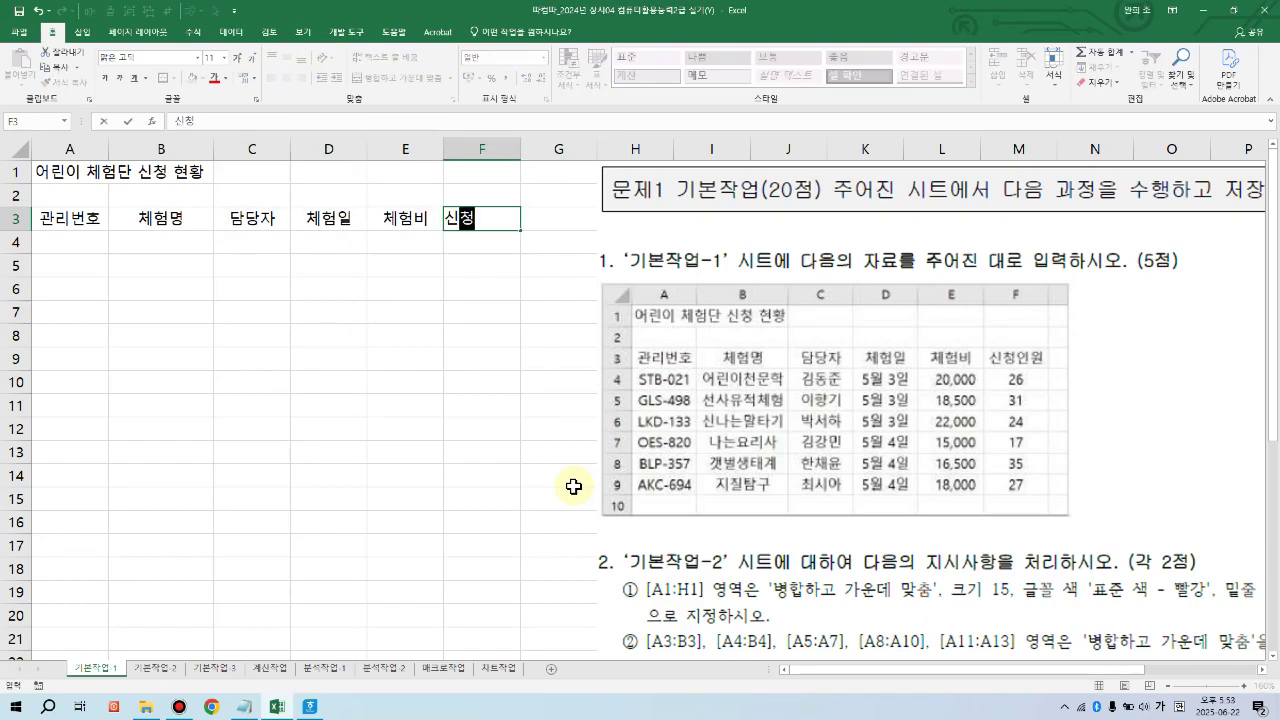
key(Return)
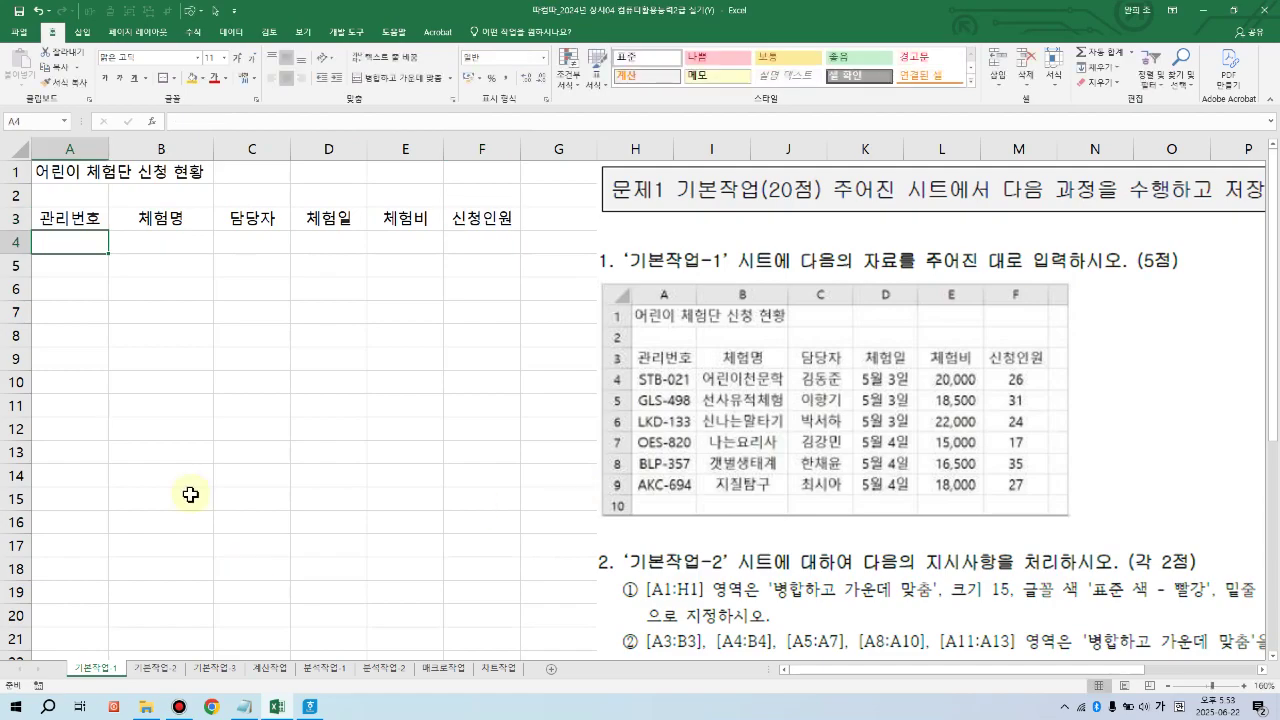
Step: Select A4:F9 as the entry range and fill A4:A6 with the codes STB-021, GLS-498 and LKD-133
drag(60, 248, 484, 352)
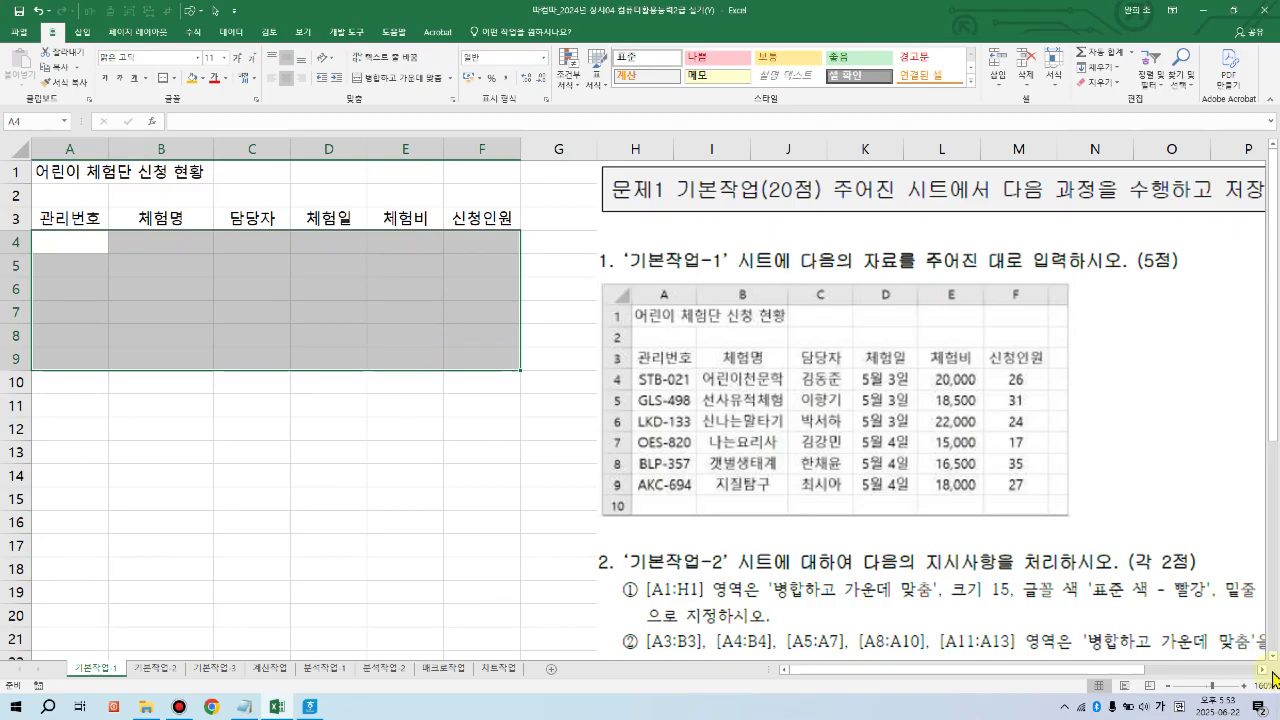
text(s)
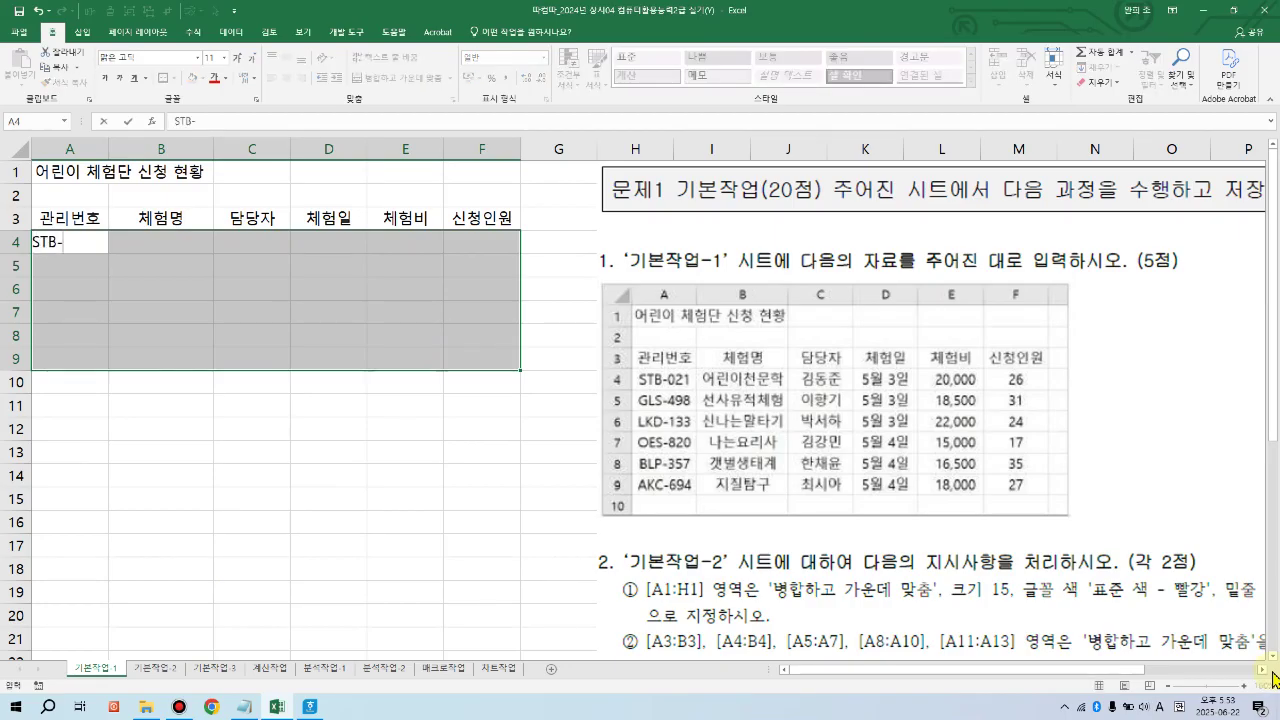
text(TB-021)
key(Return)
text(GL)
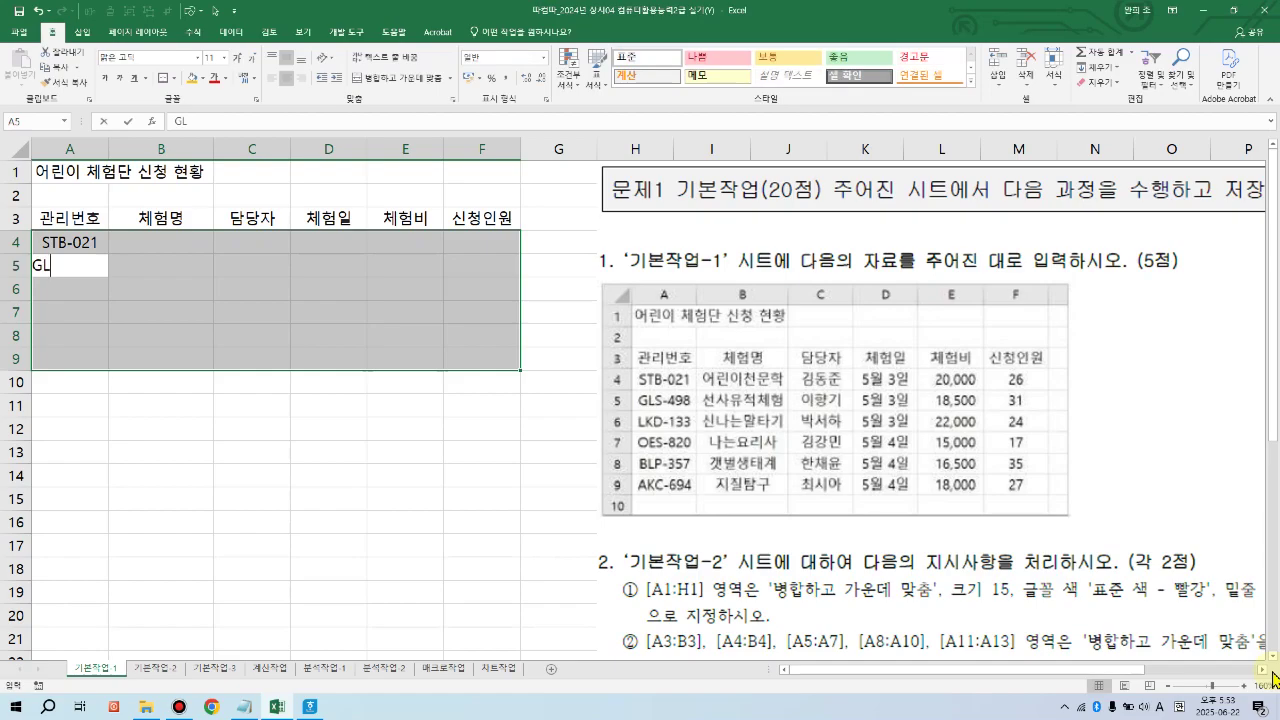
text(S-498)
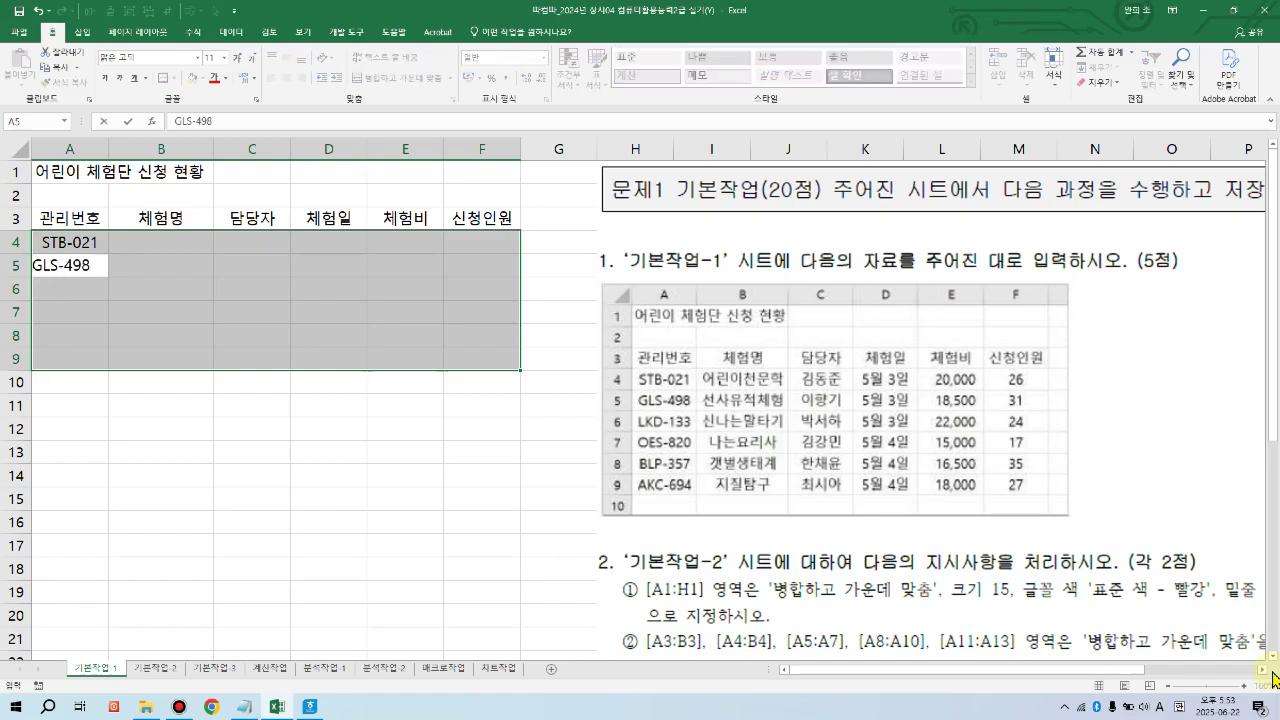
key(Return)
text(LKD)
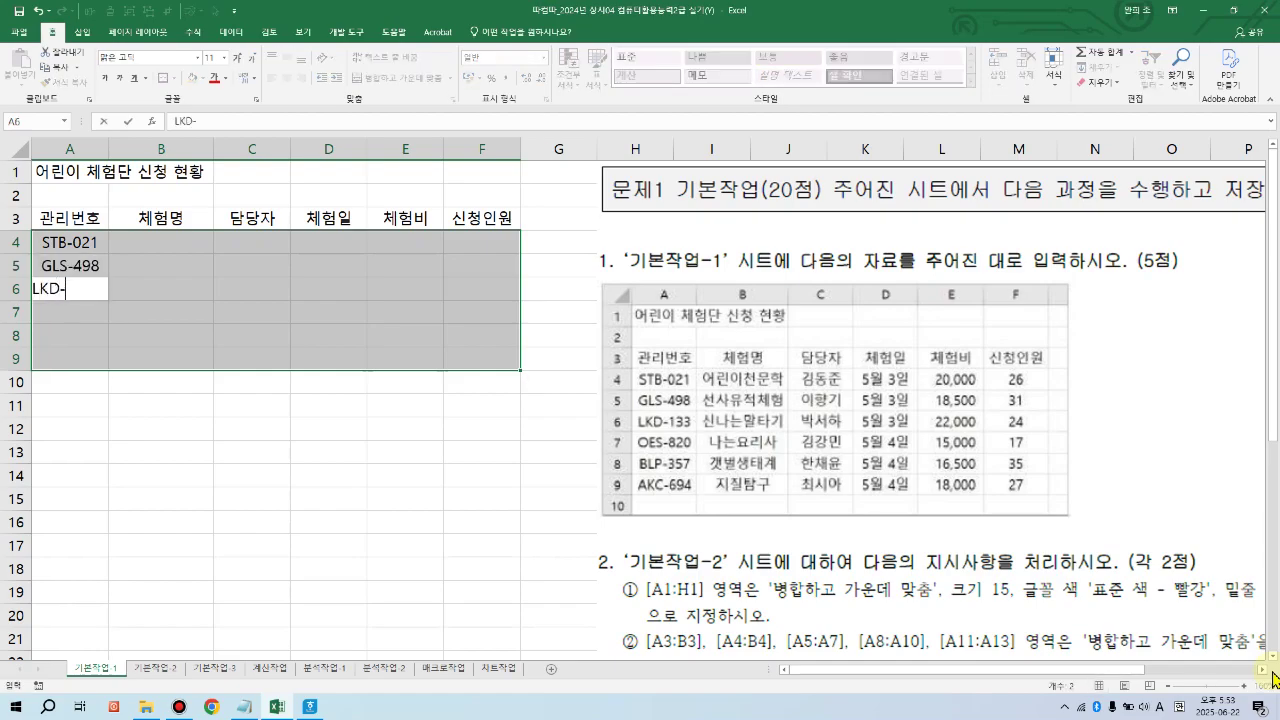
text(-133)
key(Return)
Step: Fill A7:A9 with the codes OES-820, BLP-357 and AKC-694
text(OE)
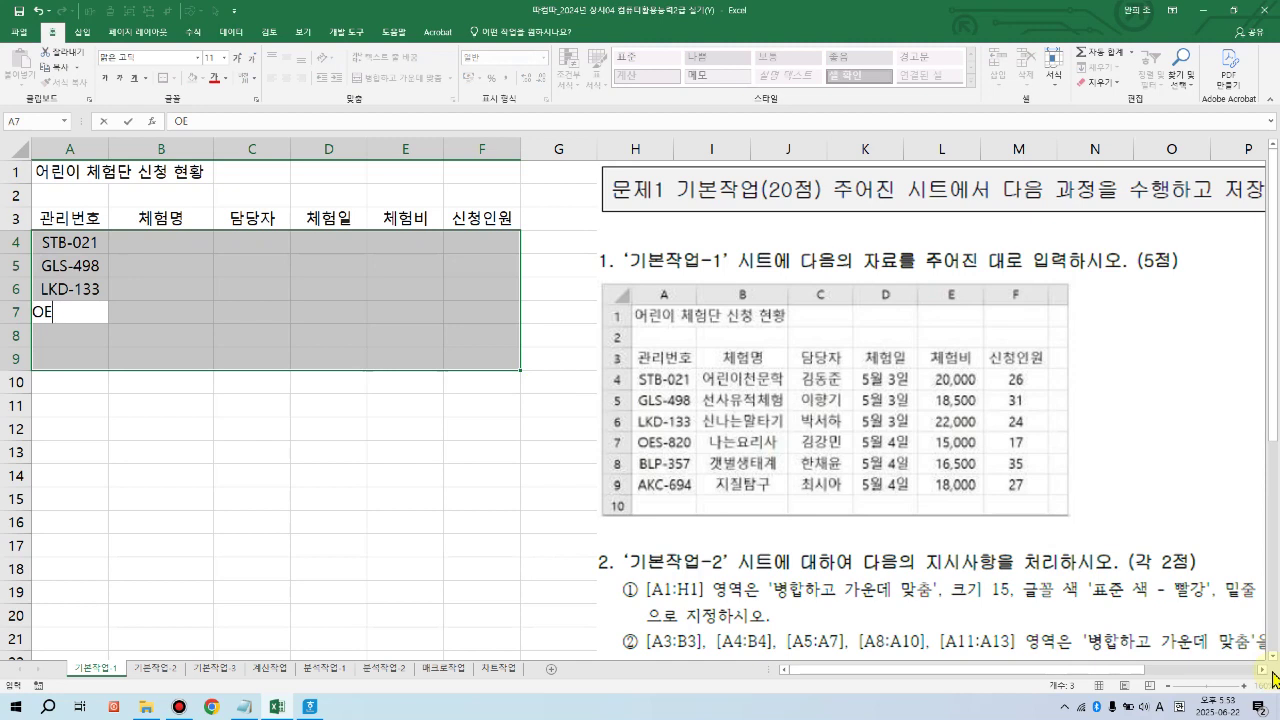
text(S-820)
key(Return)
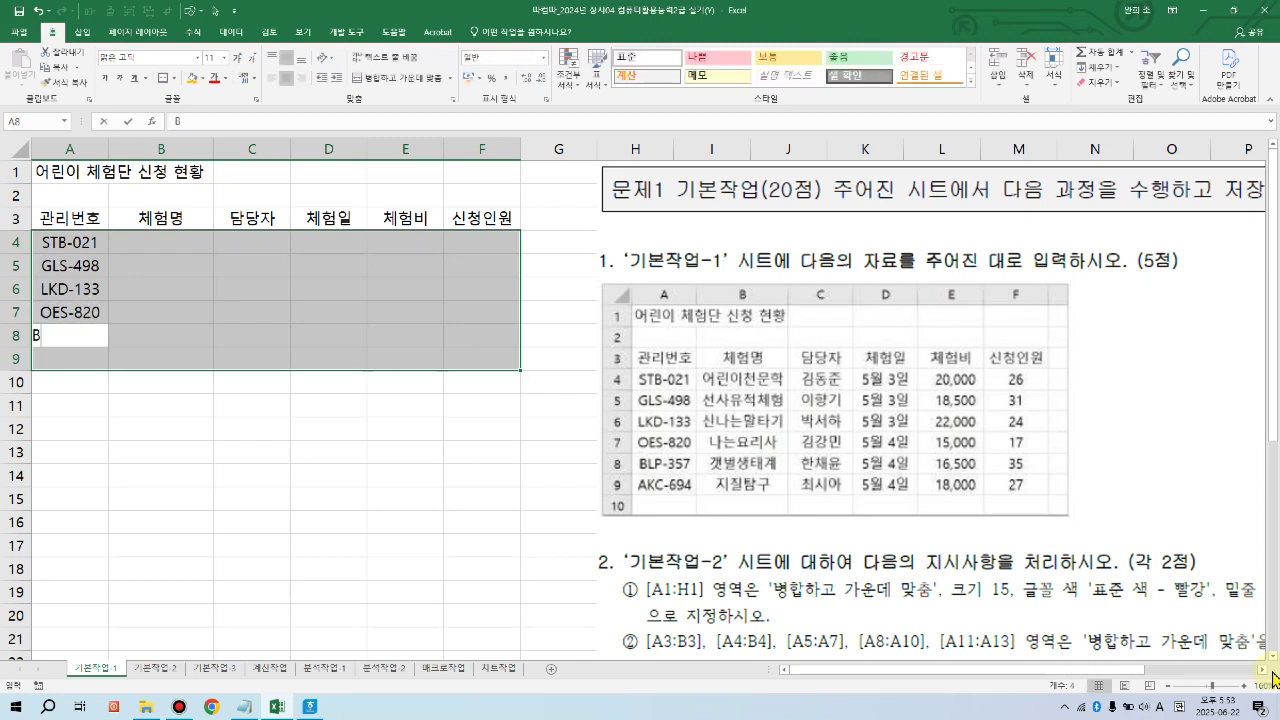
text(BLP-357)
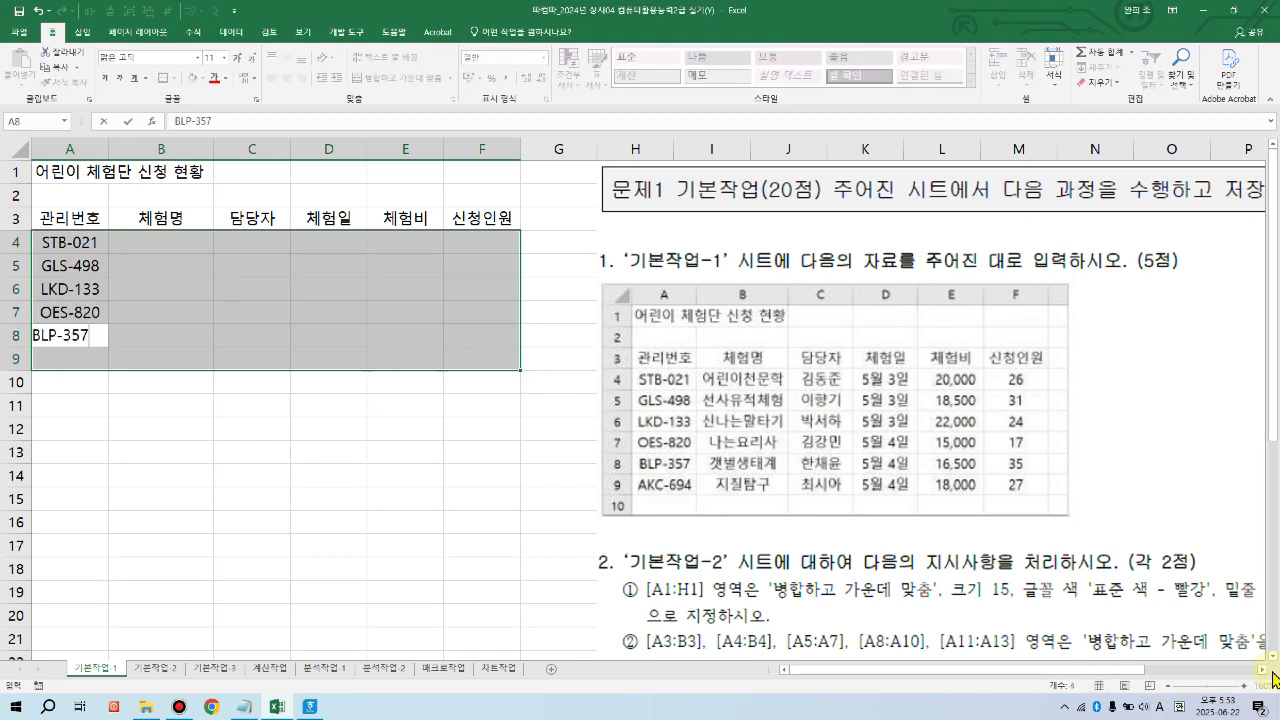
key(Return)
text(AKC)
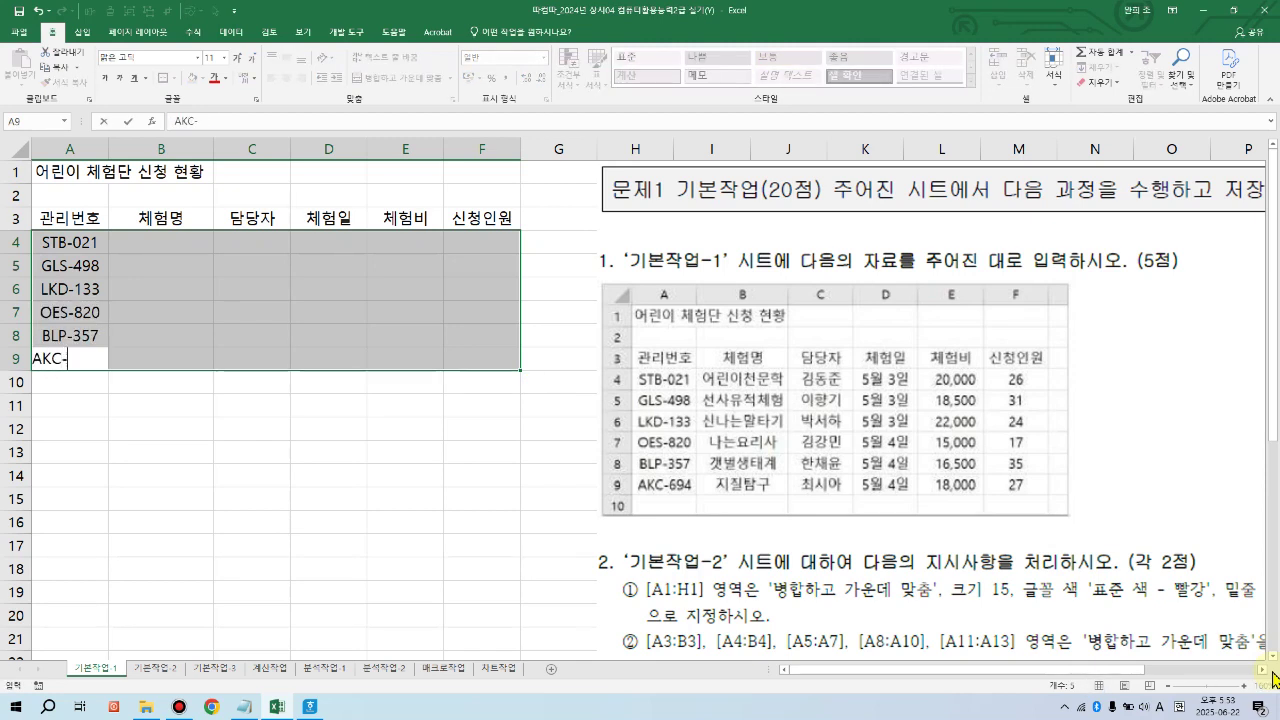
text(-694)
key(Return)
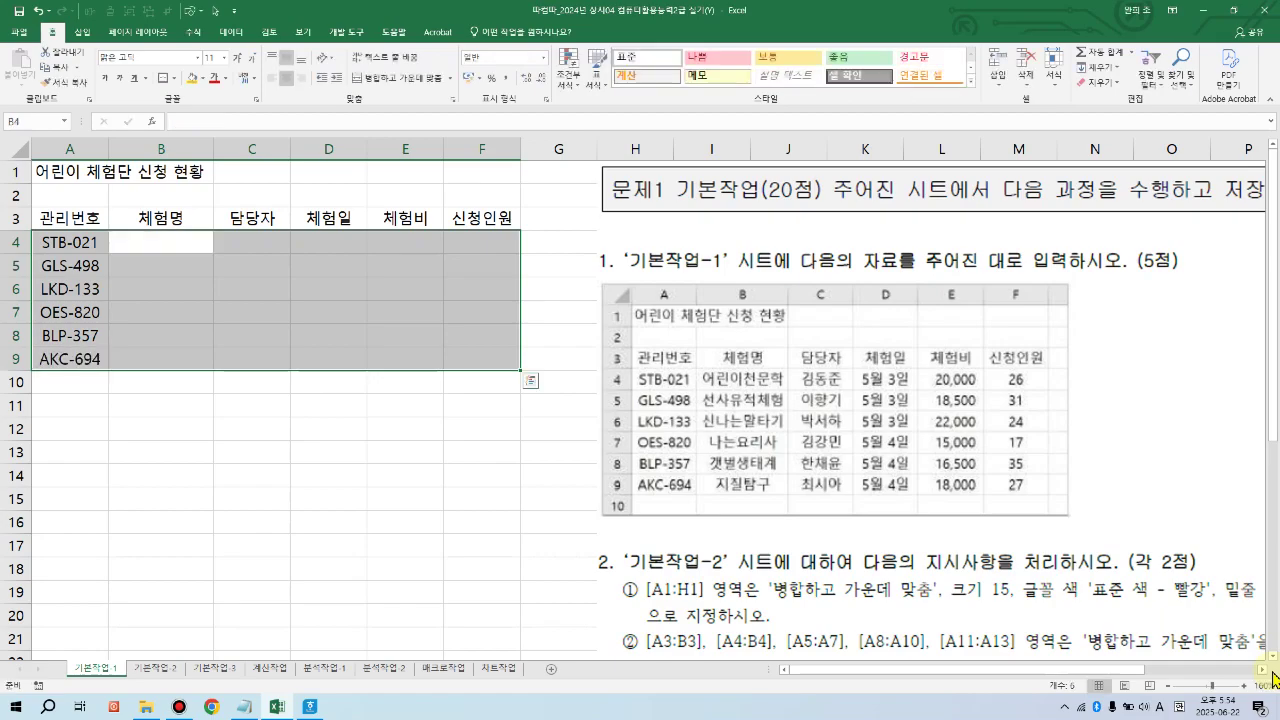
Step: Enter the 체험명 values "어린이천문학", "선사유적체험" and "신나는말타기" in B4:B6
text(어린이천문)
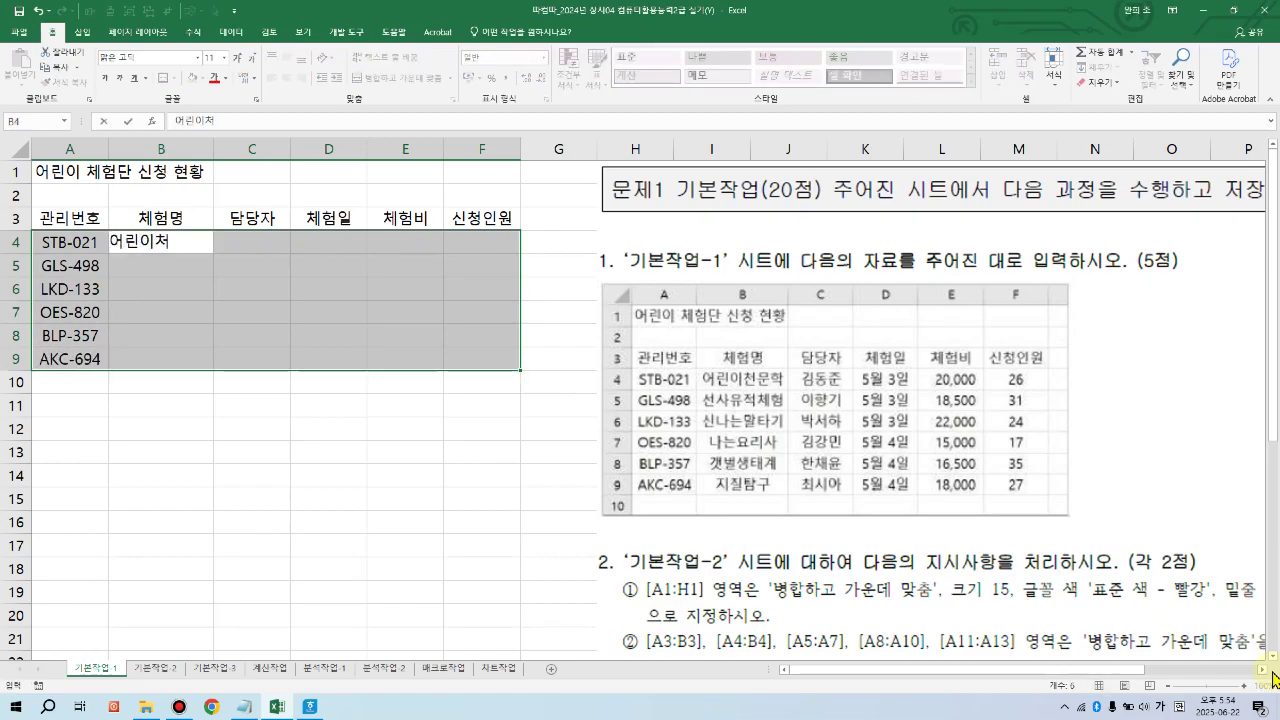
text(학)
key(Return)
text(선사유)
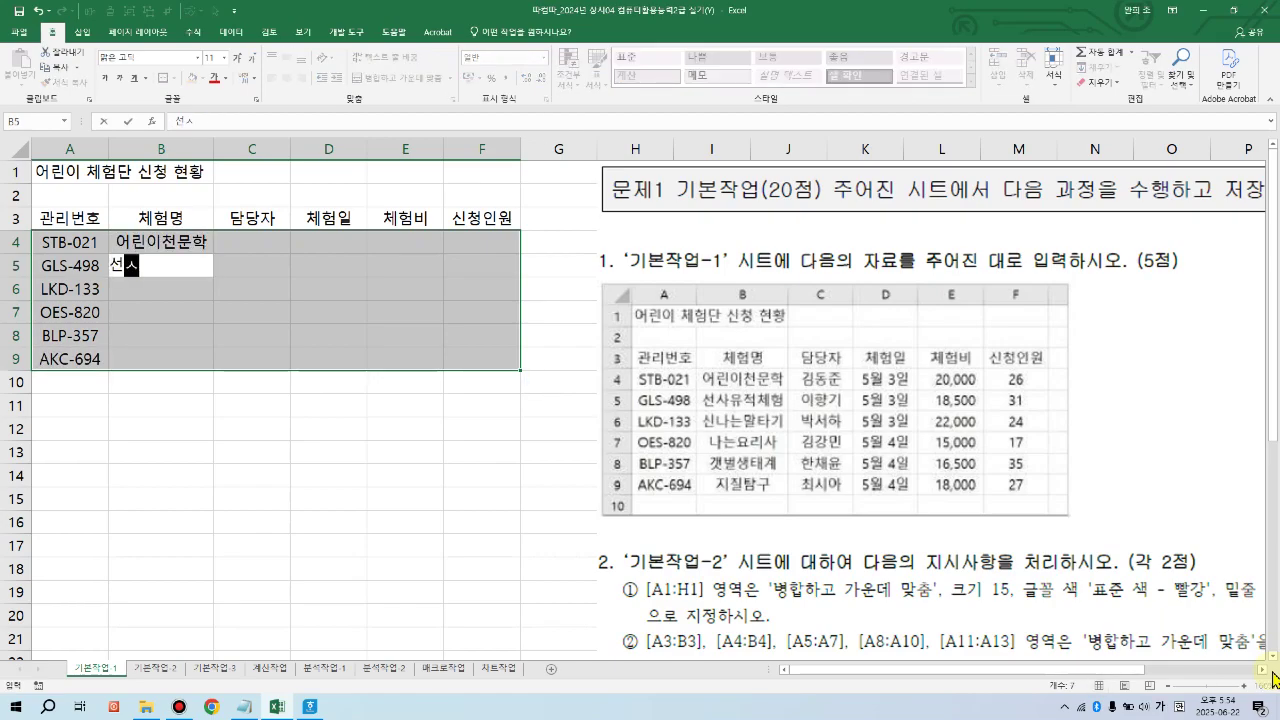
text(적체)
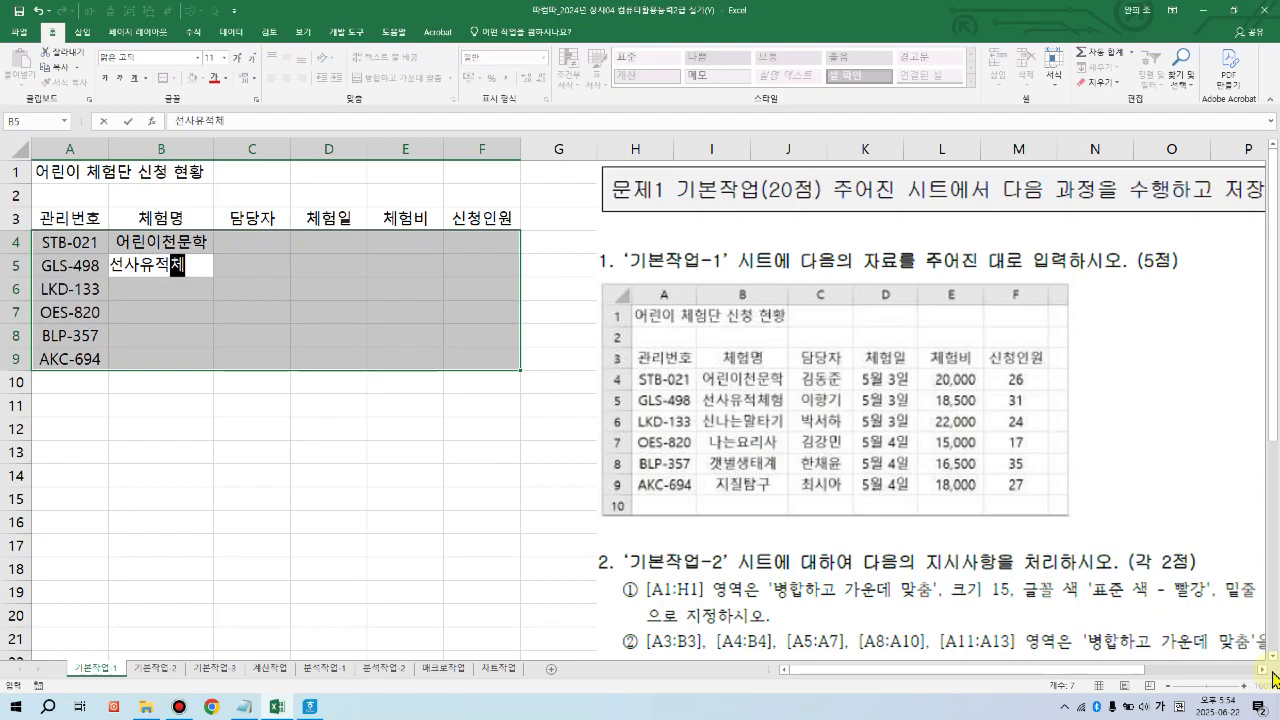
text(험)
key(Return)
text(신나는)
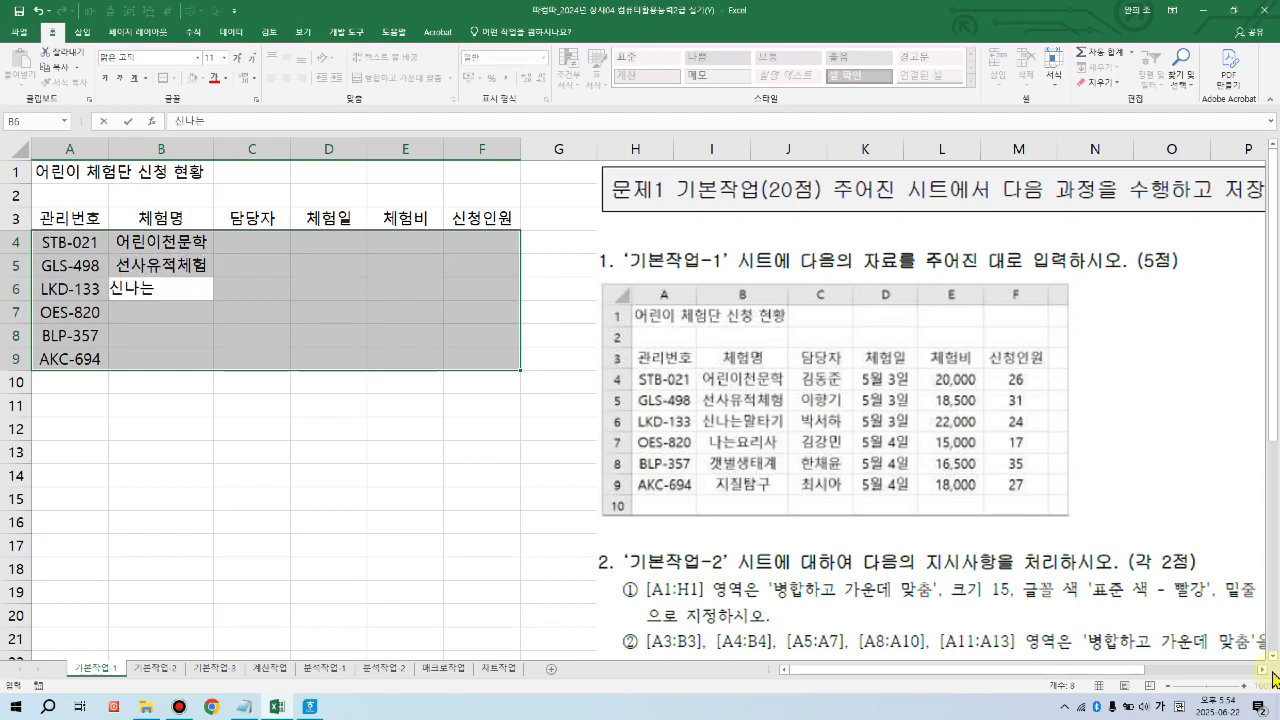
text(말타기)
key(Return)
Step: Enter the 체험명 values "나는요리사", "갯벌생태계" and "지질탐구" in B7:B9
text(나는)
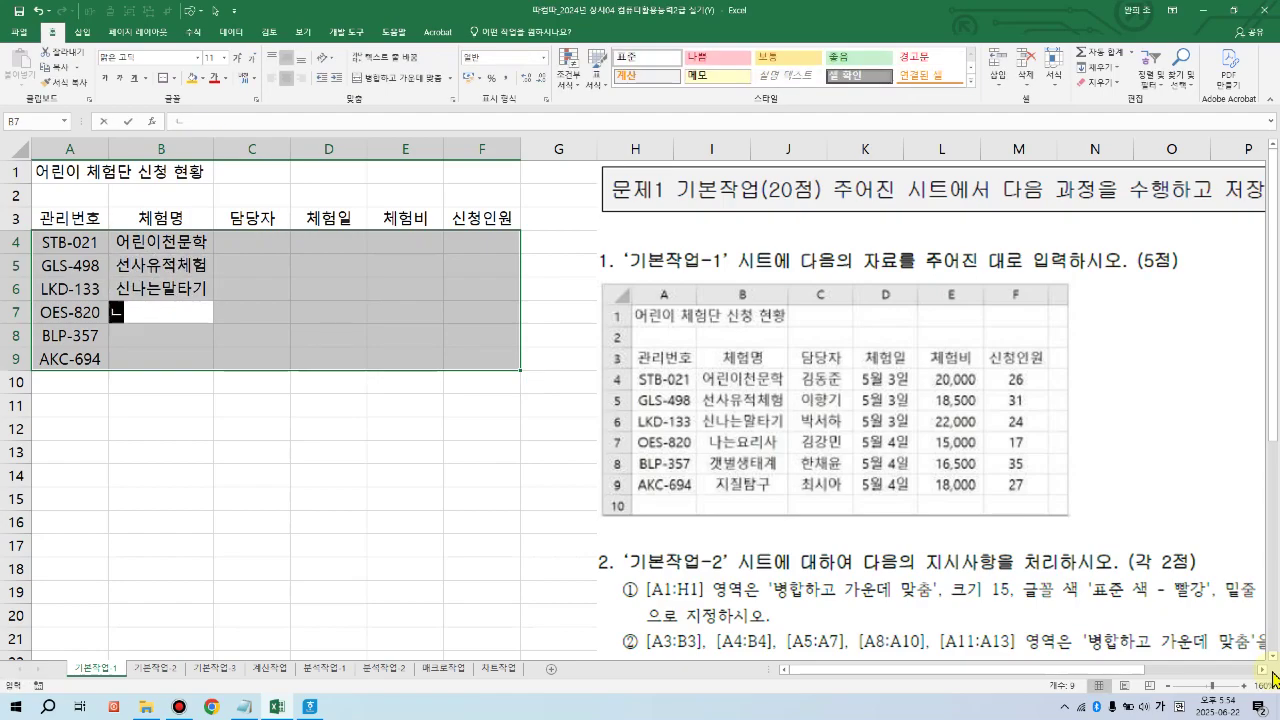
text(요리사)
key(Return)
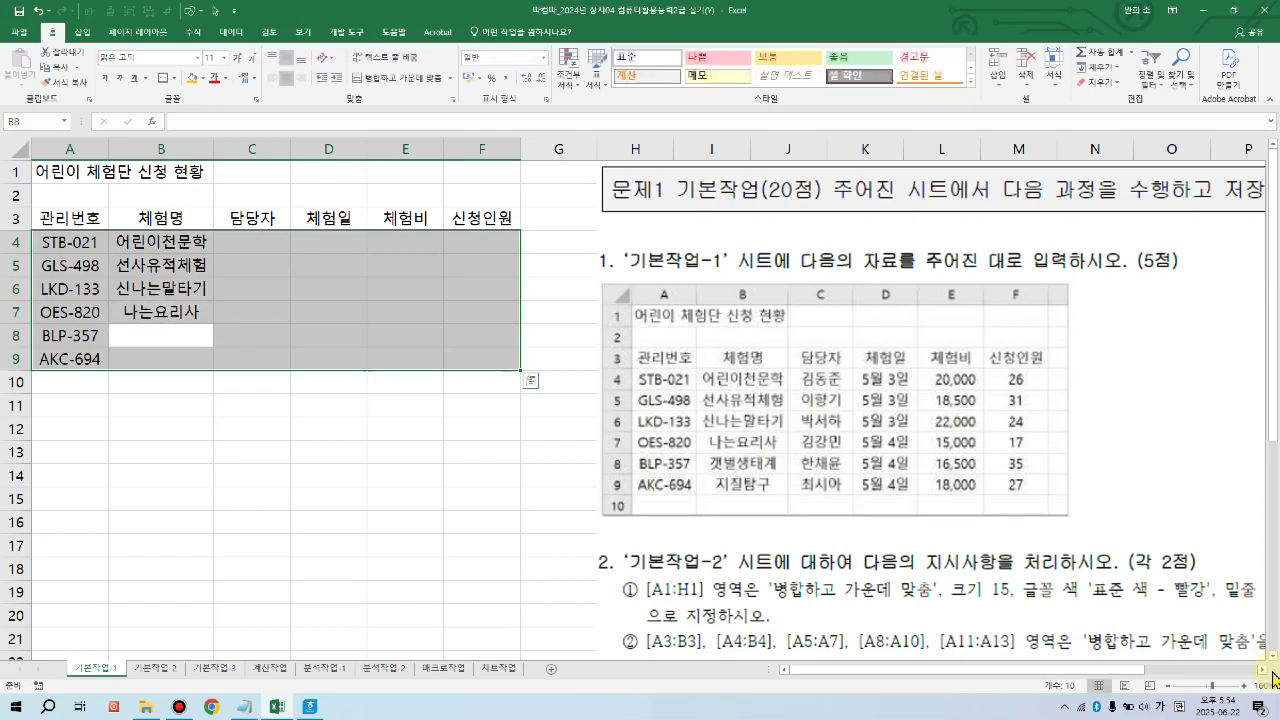
text(갯벌생태계)
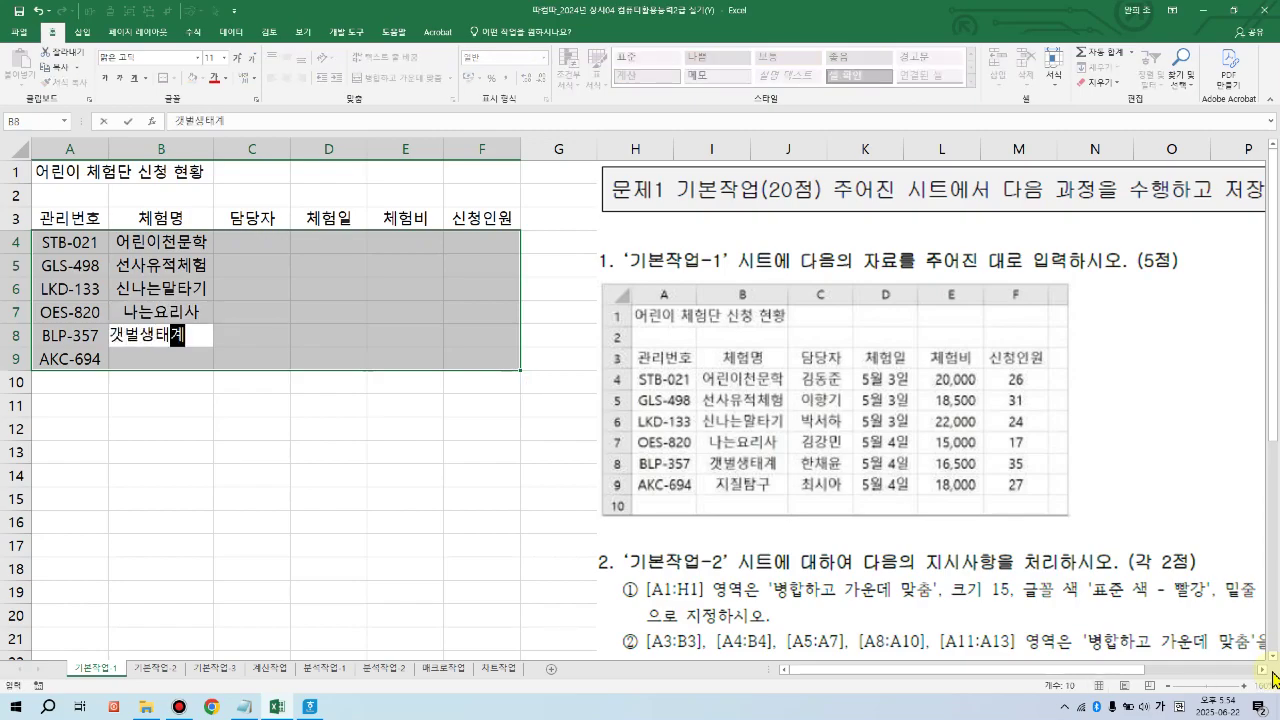
key(Return)
text(지질)
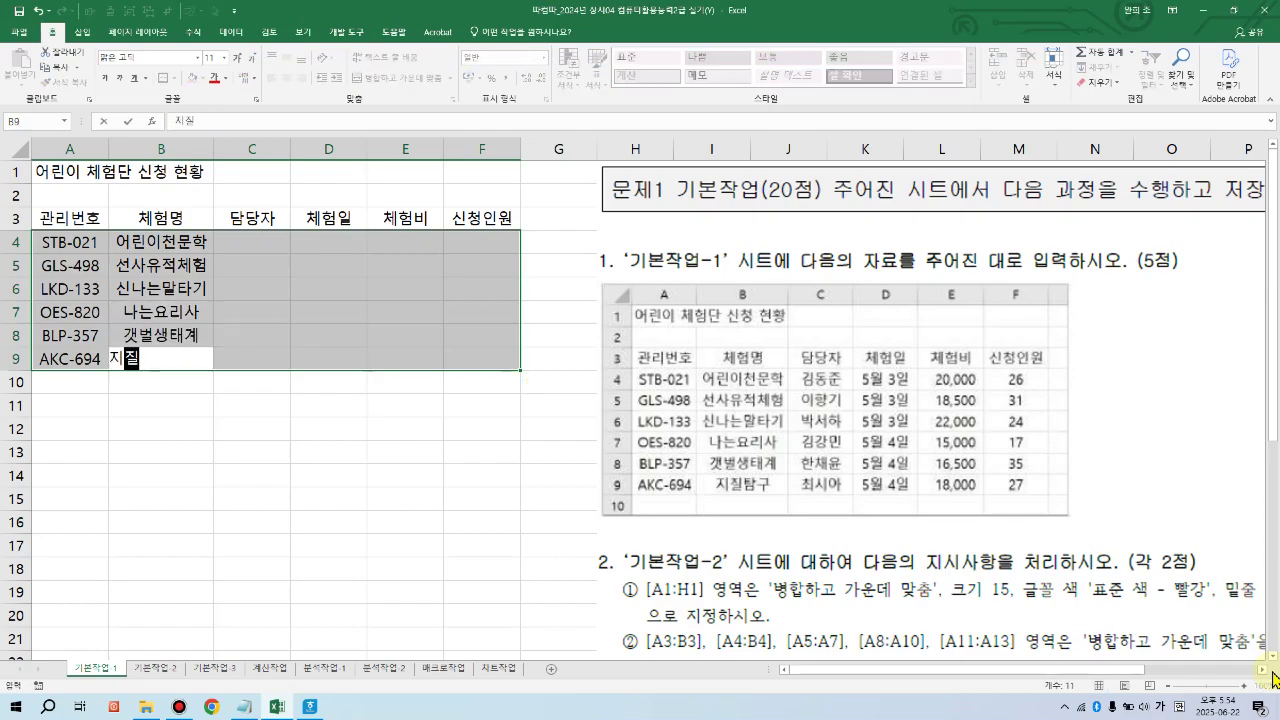
text(탐구)
key(Return)
Step: Enter the first three 담당자 names from the reference table in C4:C6
text(김)
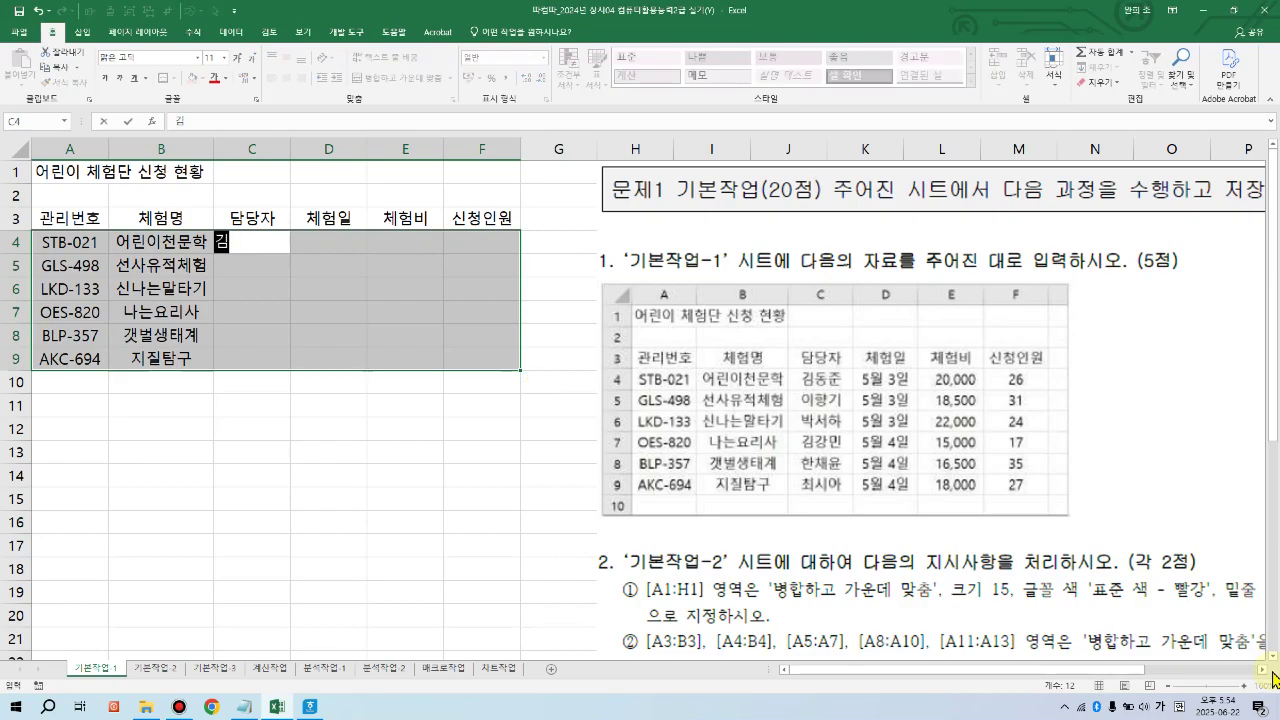
text(ㄷ동준)
key(Return)
text(이)
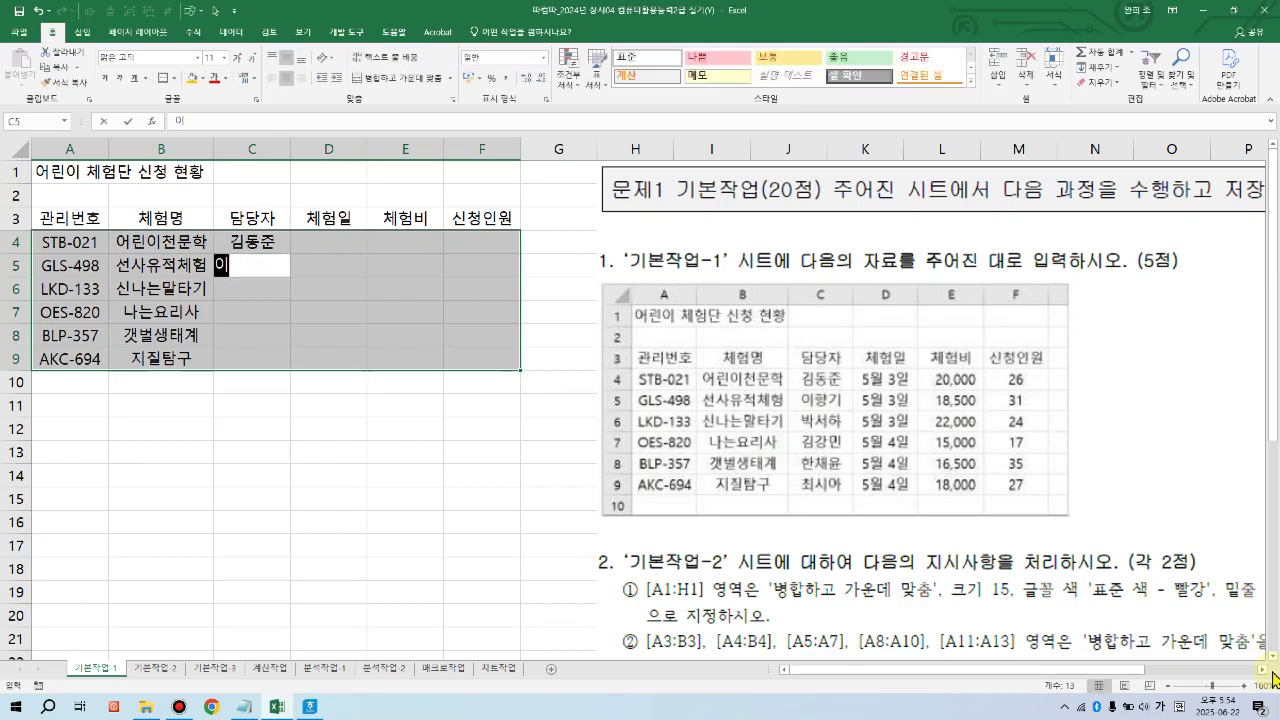
text(향기)
key(Return)
text(박서하)
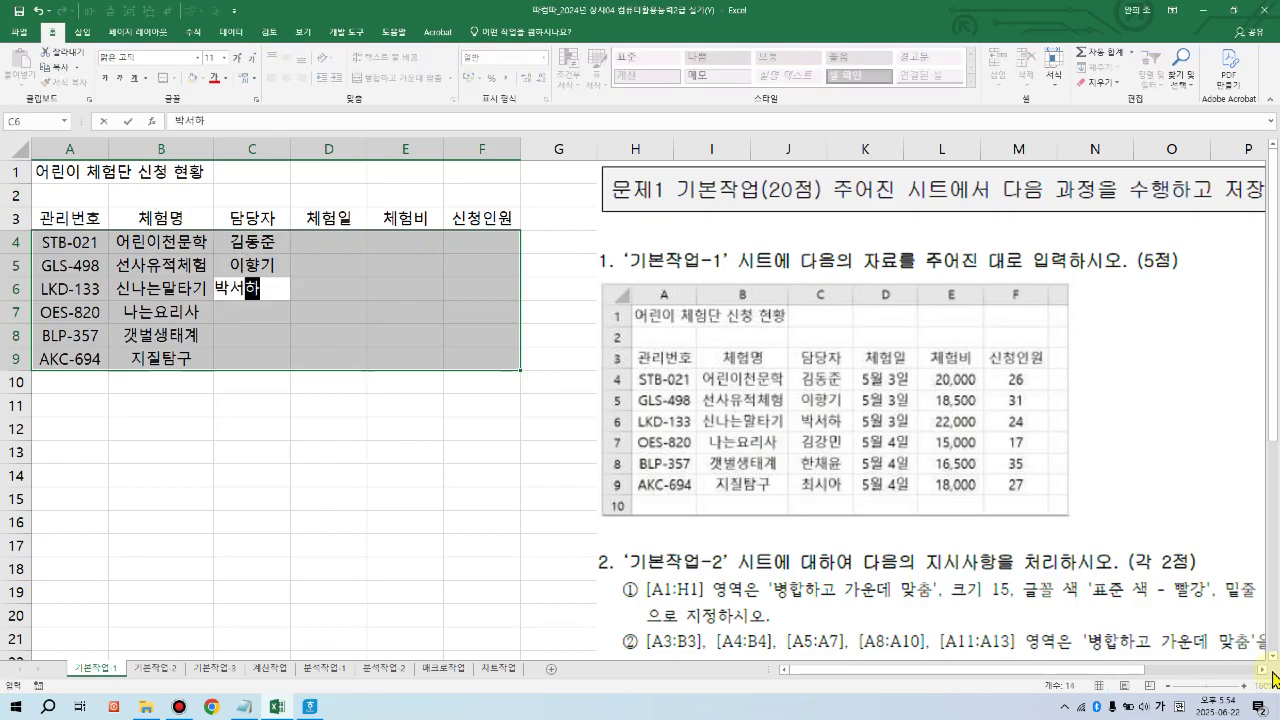
key(Return)
Step: Enter the last three 담당자 names from the reference table in C7:C9
text(김강민)
key(Return)
text(한)
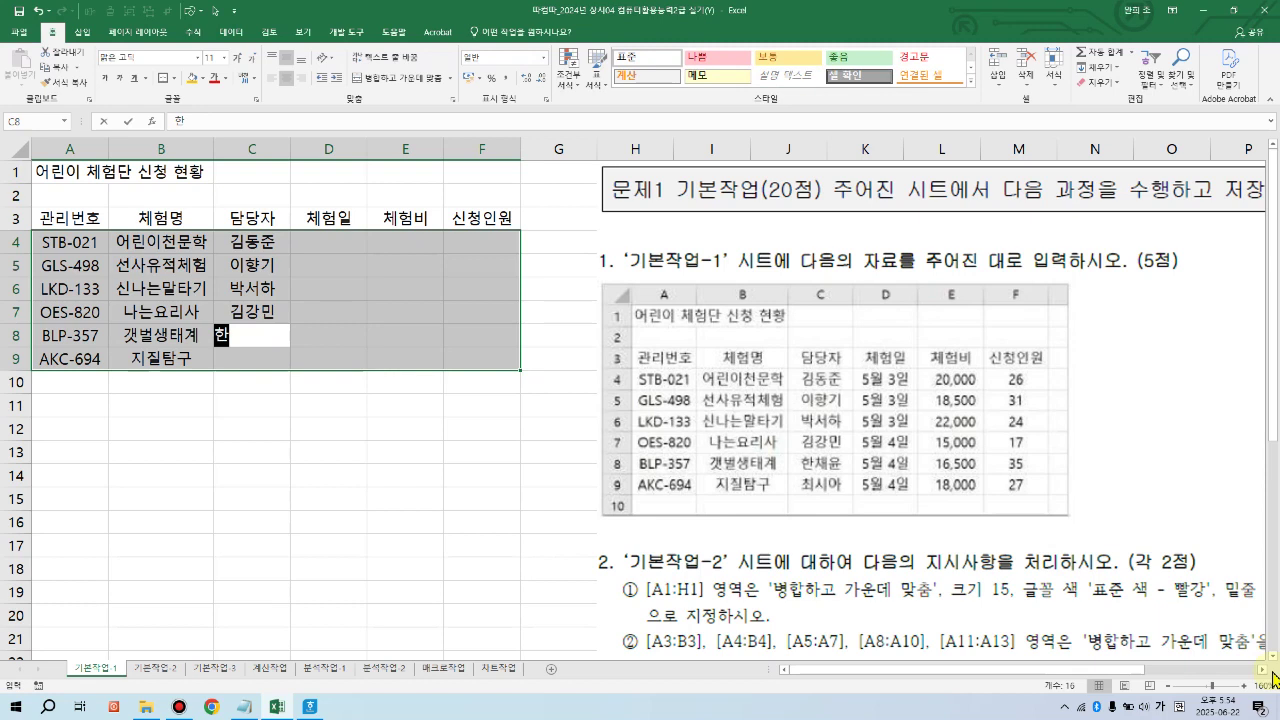
text(챙윤)
key(Return)
text(최시아)
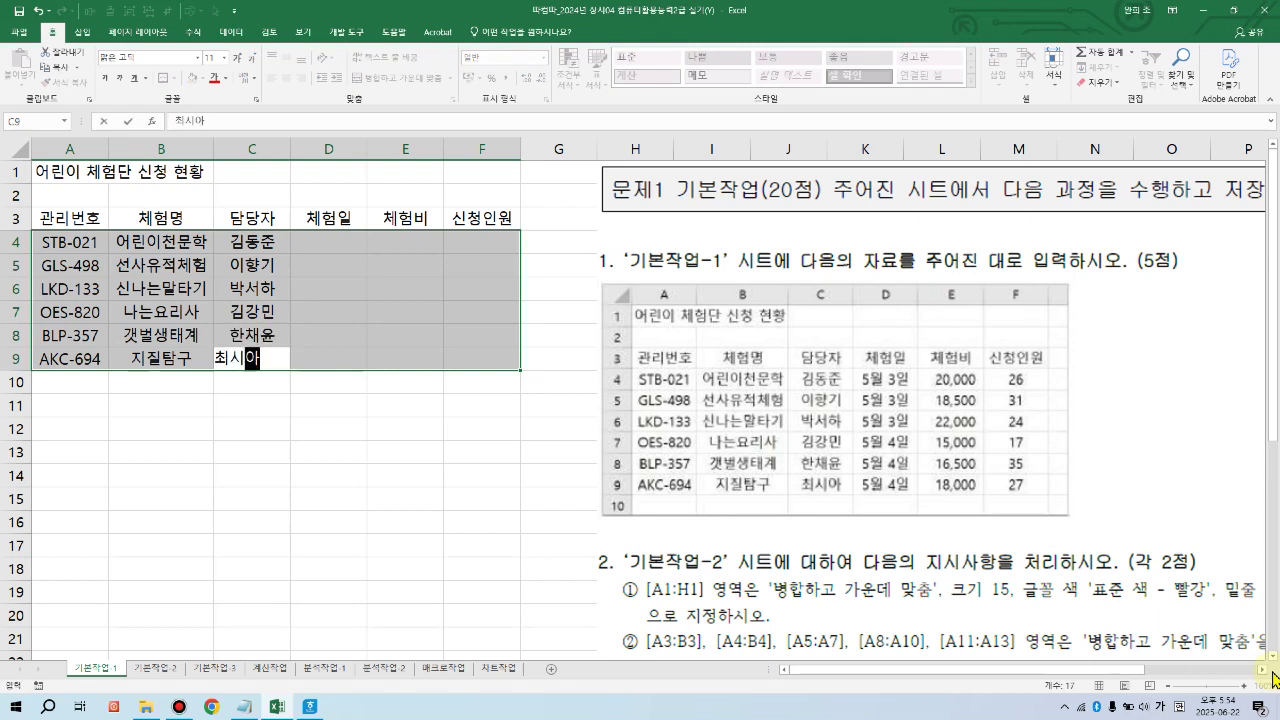
key(Return)
Step: Enter the 체험일 value "5월 3일" in each of the cells D4:D6
text(5우)
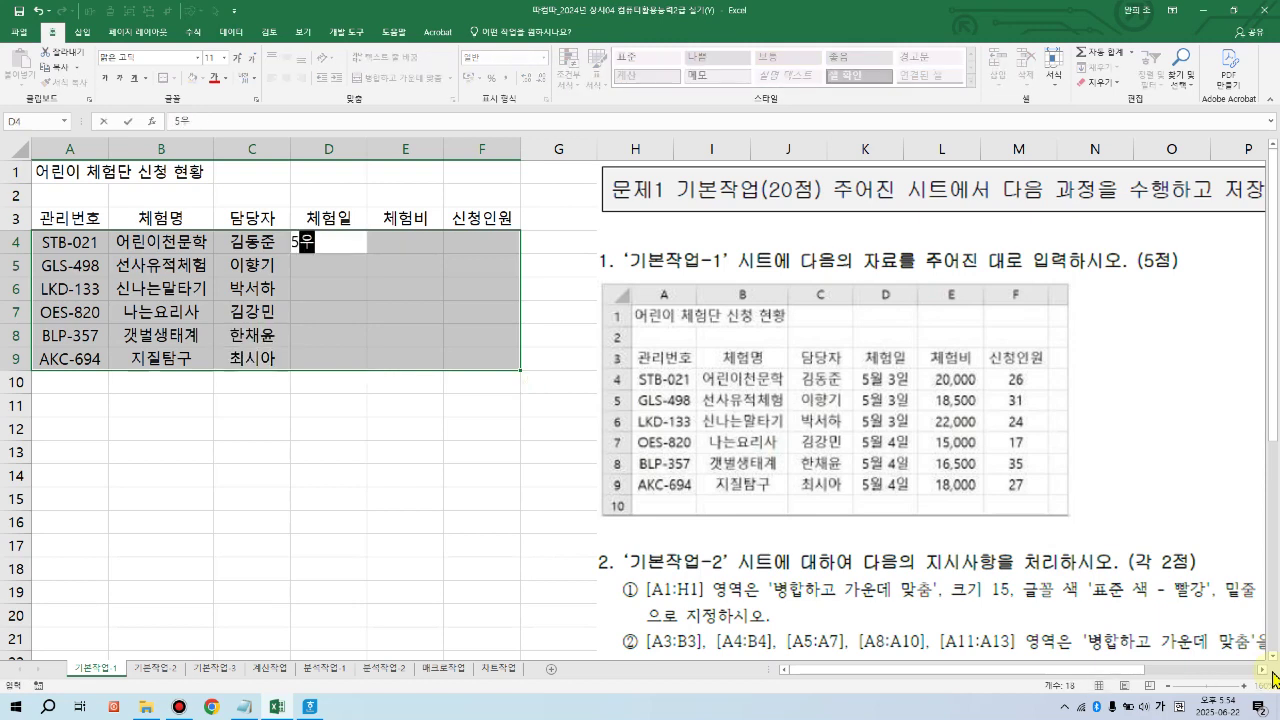
text(3)
text(일)
key(Return)
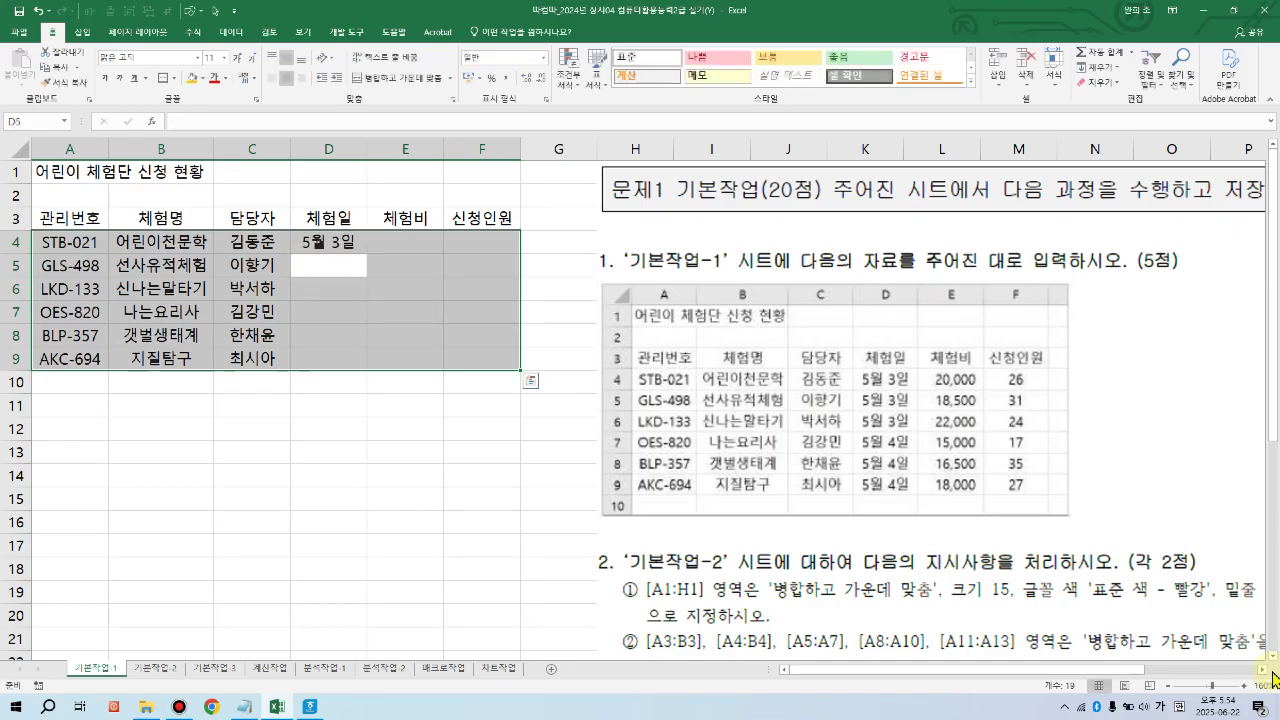
text(5월 3일)
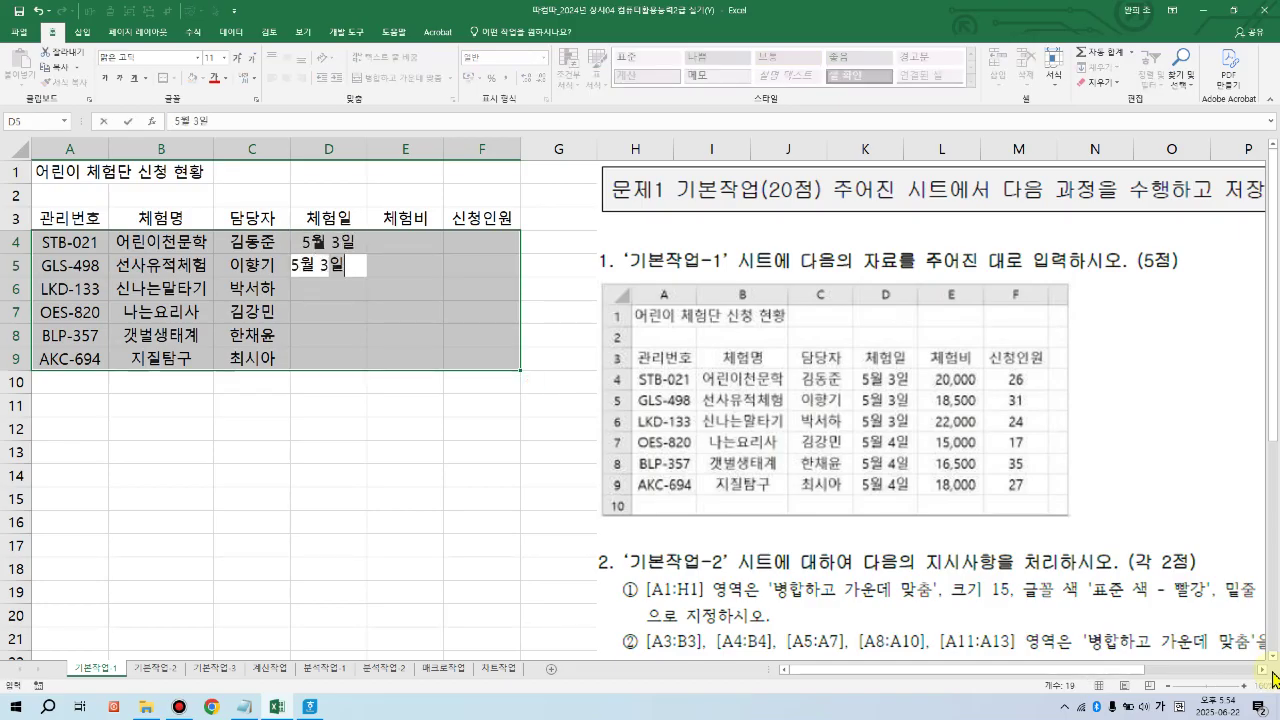
key(Return)
text(5월 3일)
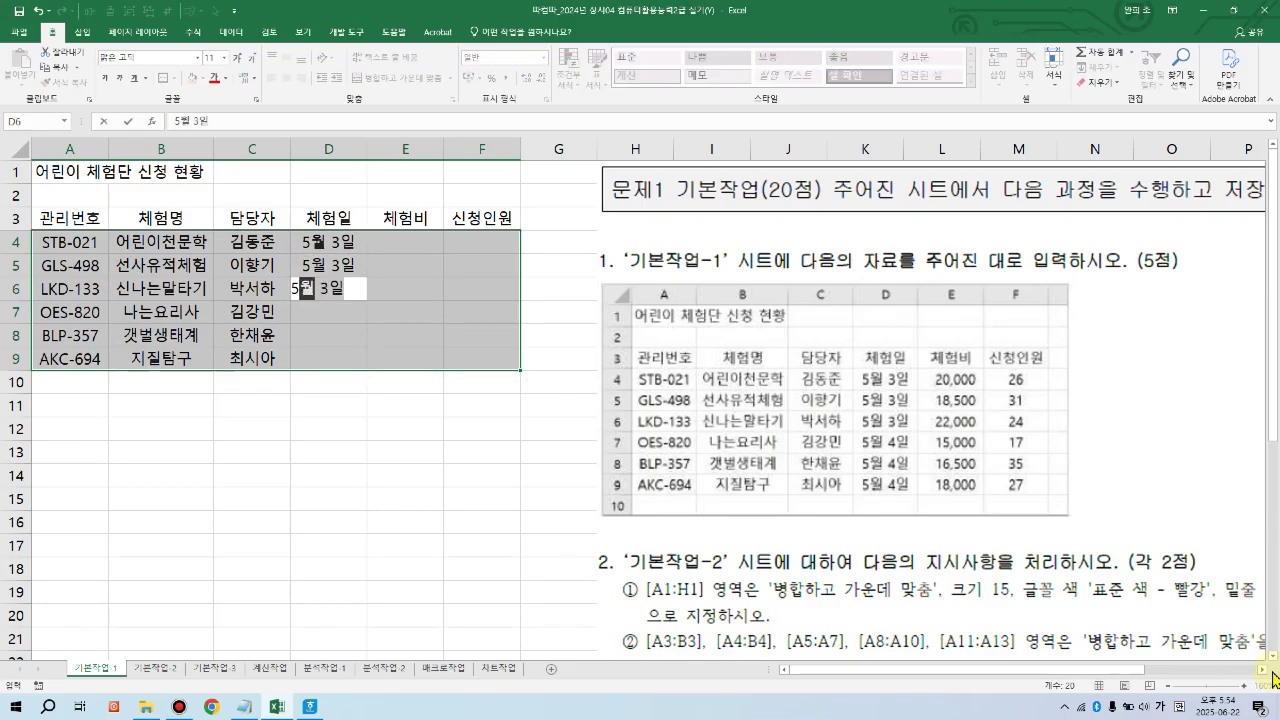
key(Return)
Step: Enter the 체험일 value "5월 4일" in each of the cells D7:D9
text(5ㅇ)
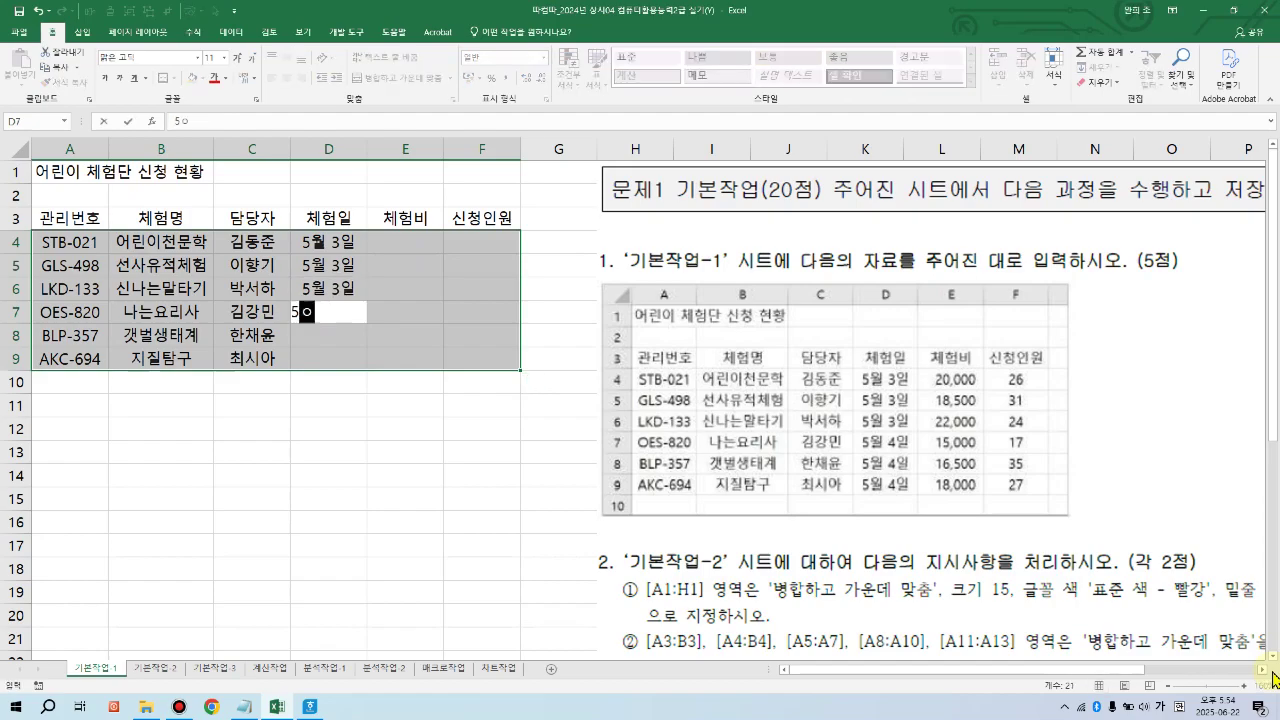
text(월 4일)
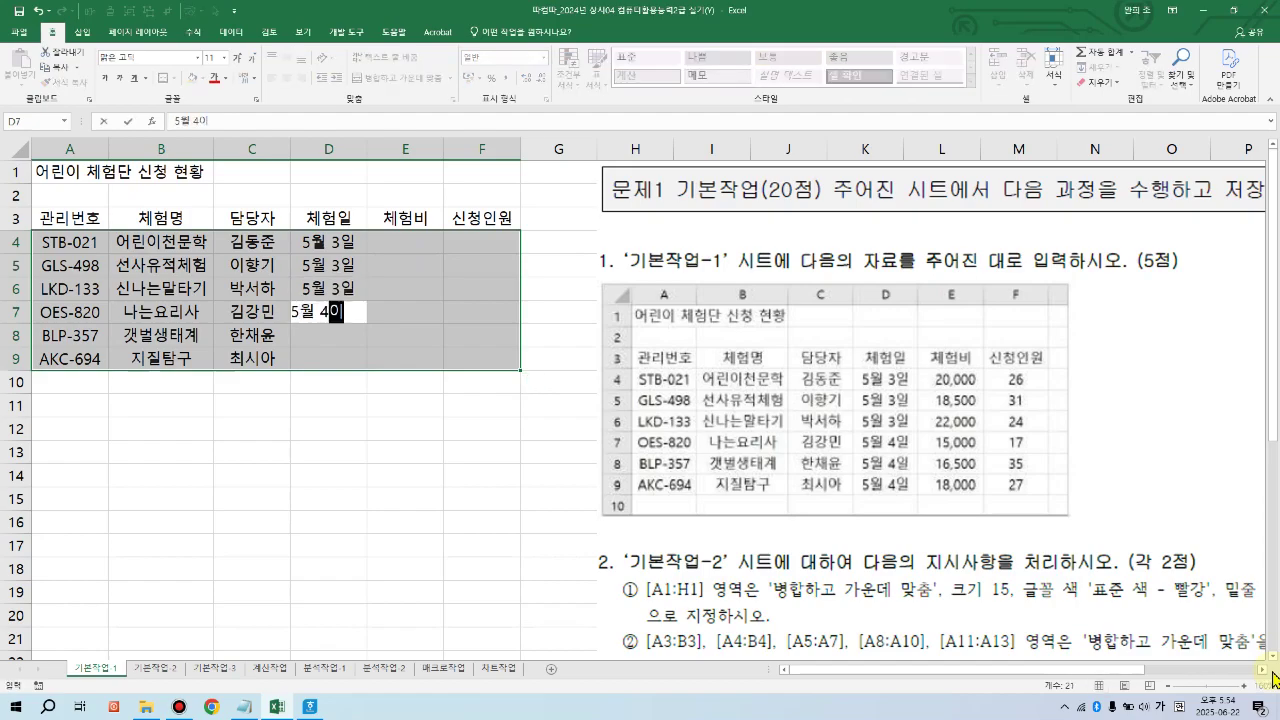
key(Return)
text(5월 4일)
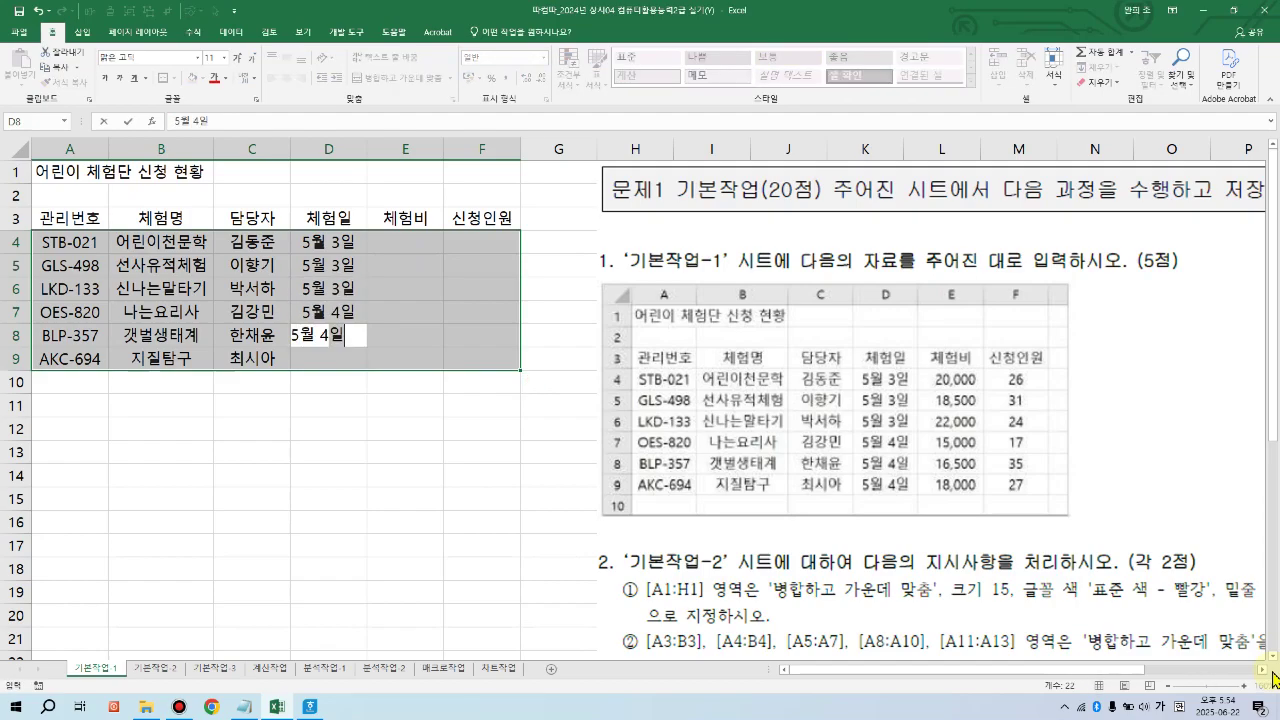
key(Return)
text(5월 4일)
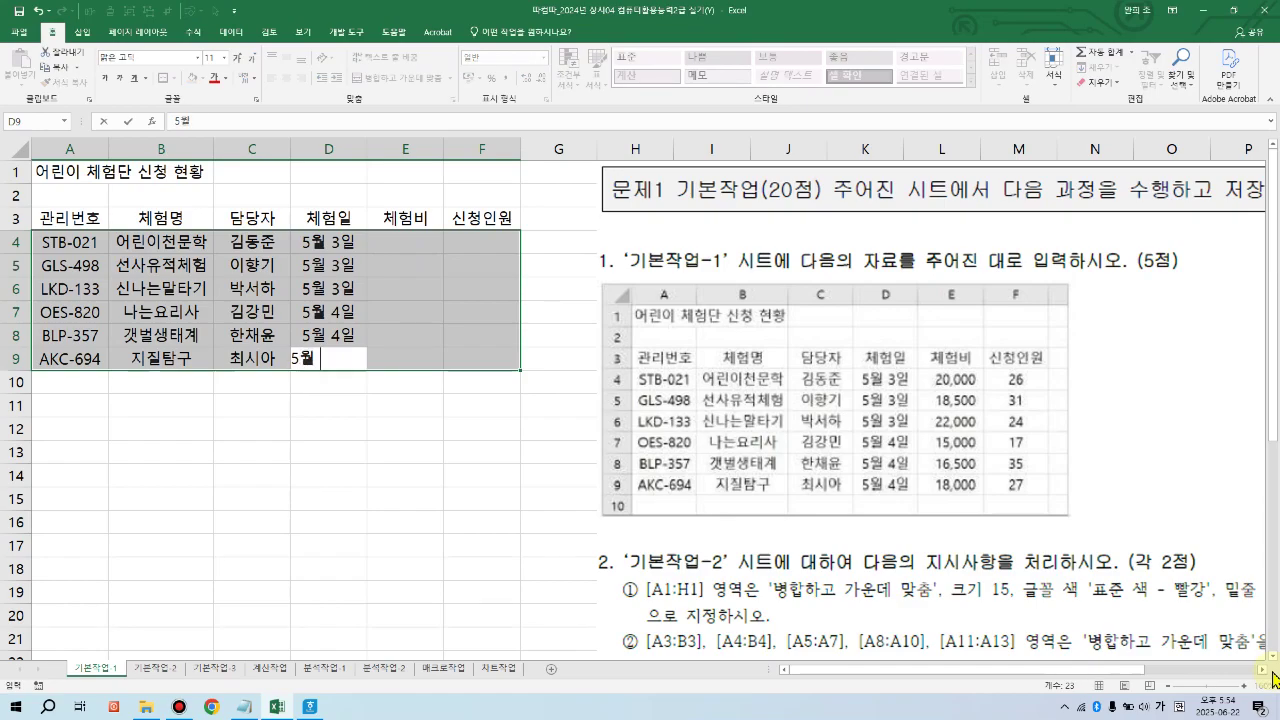
key(Return)
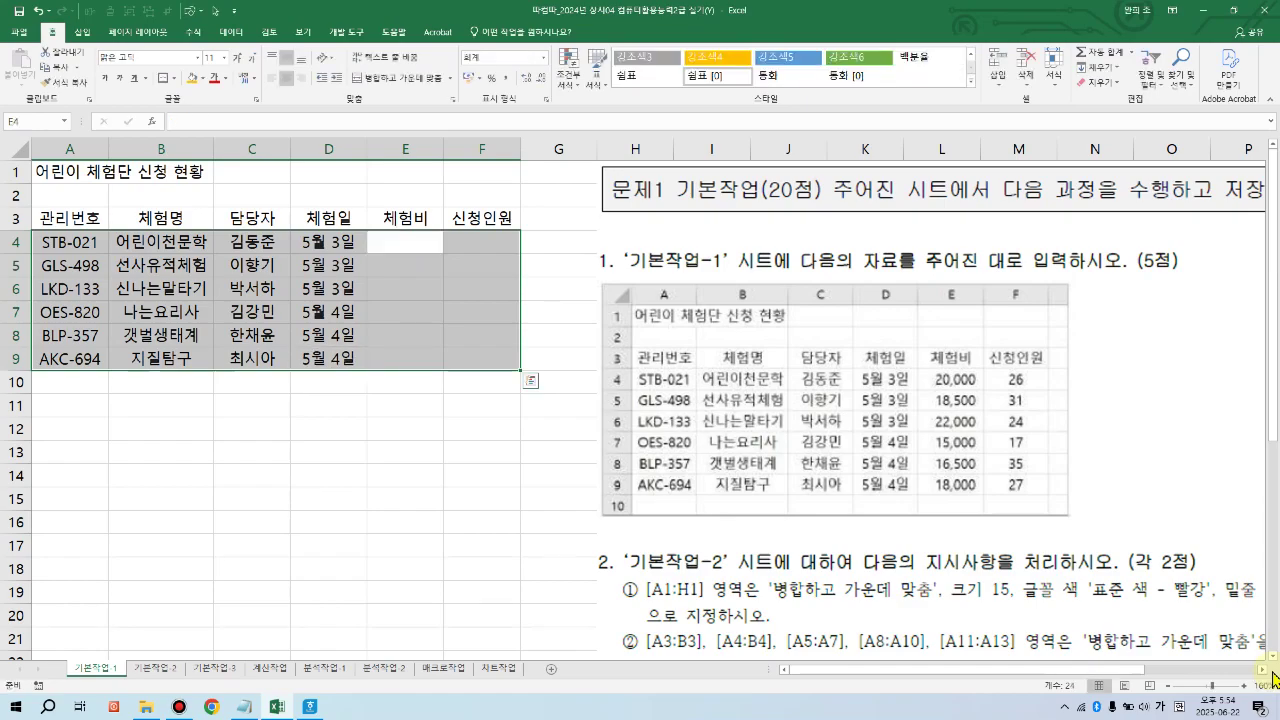
Step: Enter the 체험비 values 20000, 185000 and 22000 in E4:E6
text(20,)
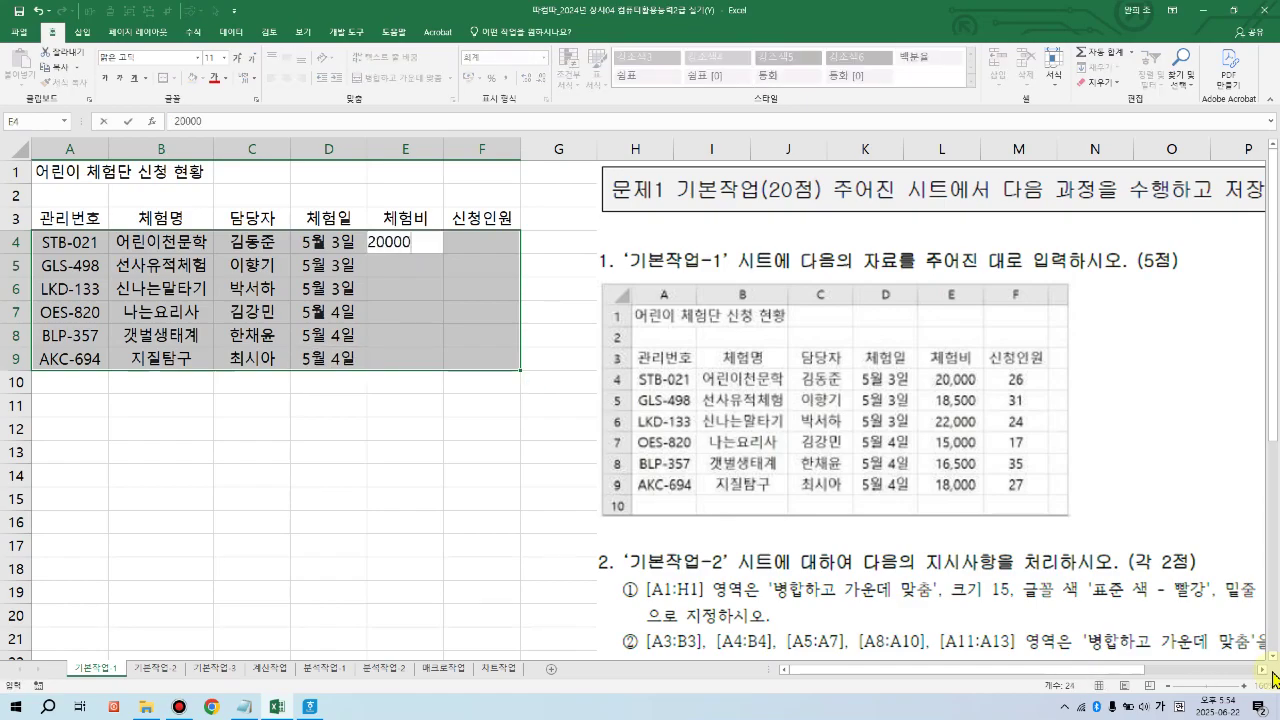
text(000)
key(Return)
text(18)
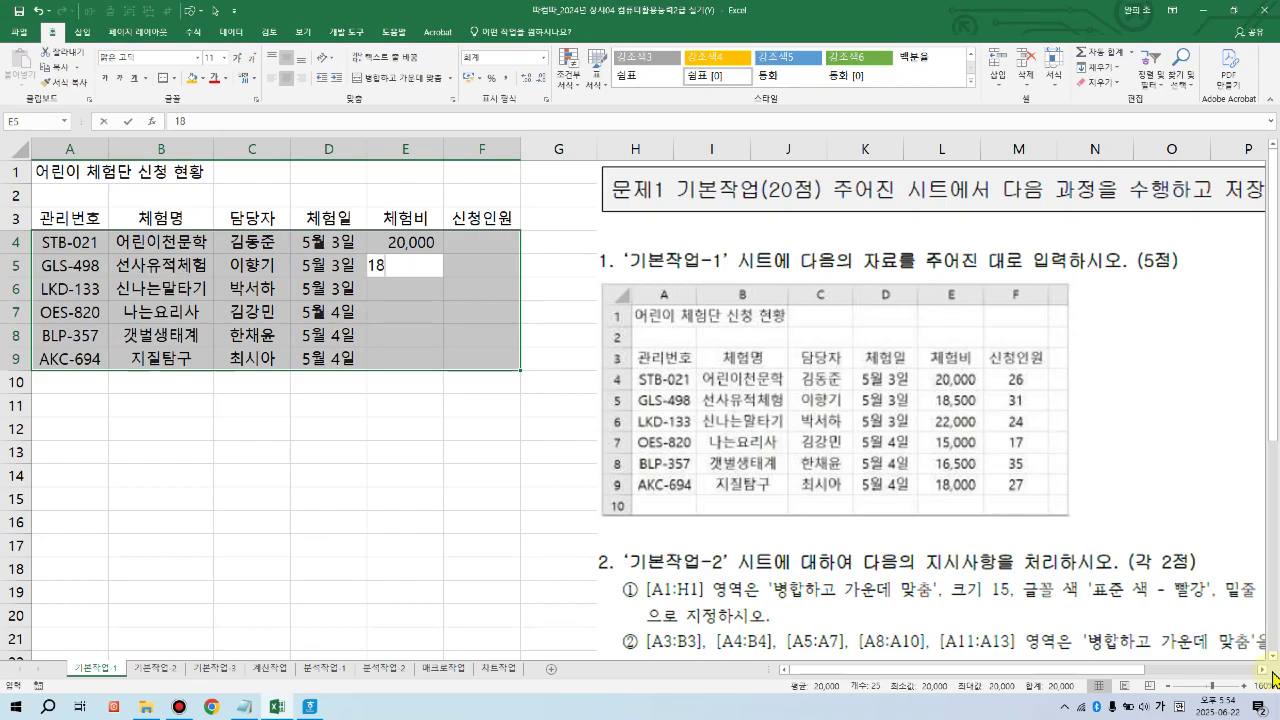
text(5,00)
text(000)
key(Return)
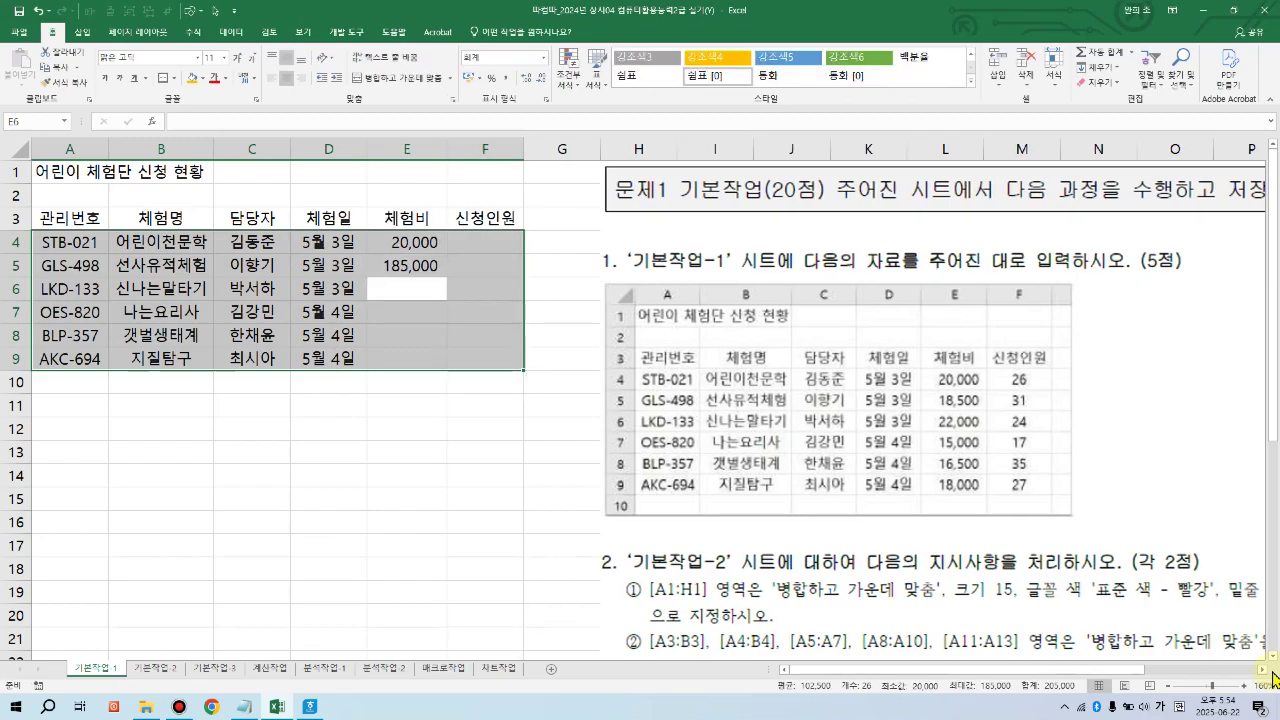
text(220)
key(Return)
Step: Enter the 체험비 values 15000, 16500 and 18000 in E7:E9
text(15,00)
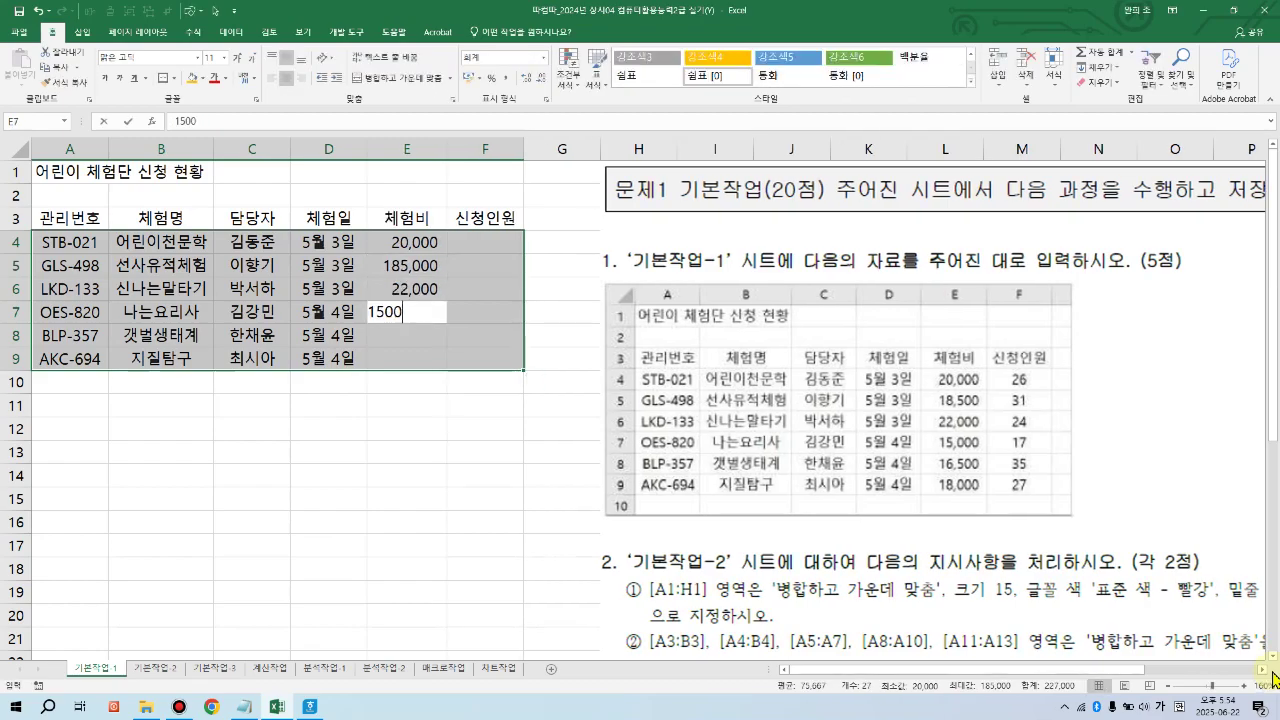
text(0)
key(Return)
text(165)
key(Return)
text(1)
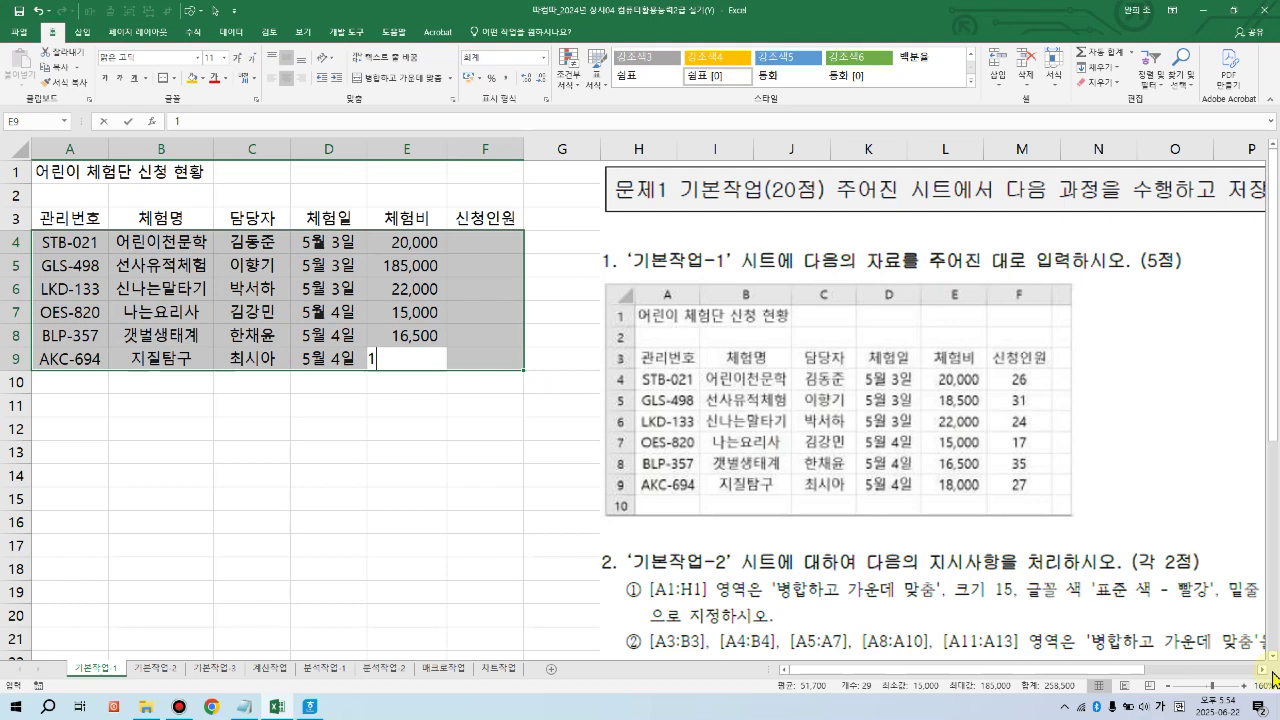
text(8000)
key(Return)
Step: Enter the 신청인원 values 26, 31, 24, 17, 35 and 27 in F4:F9
key(Return)
text(31)
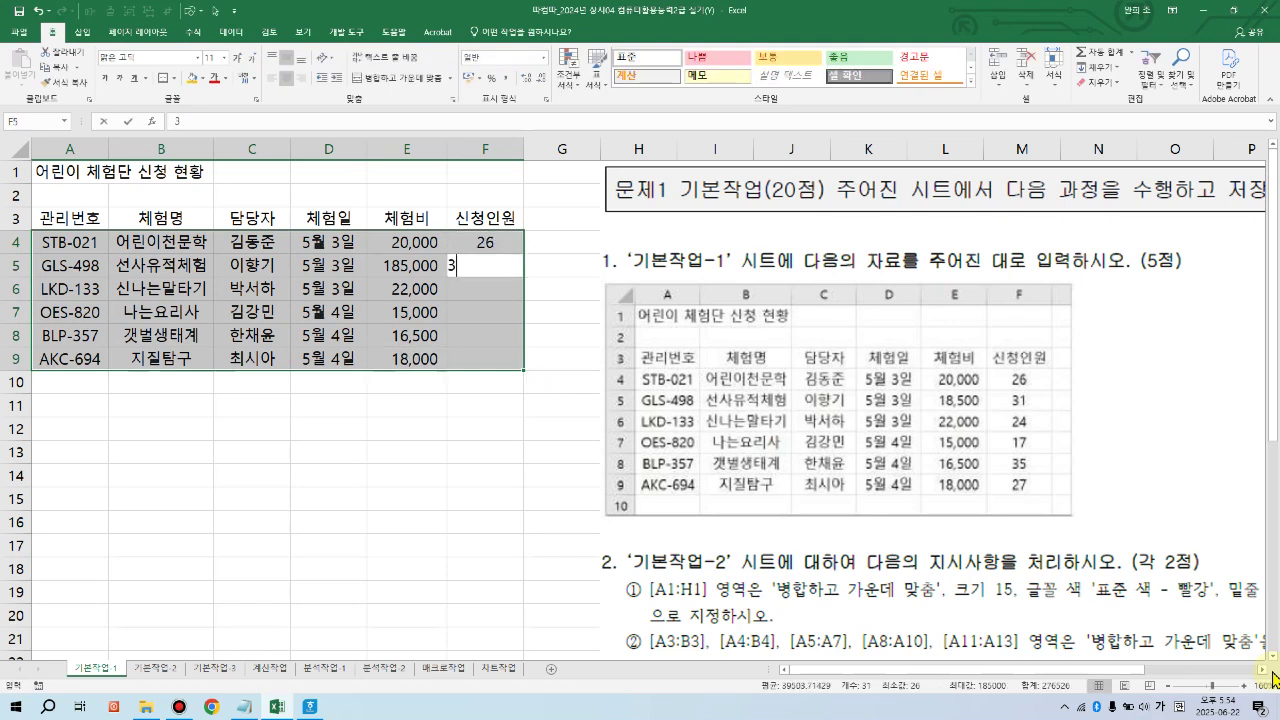
key(Return)
text(24)
key(Return)
text(17)
key(Return)
text(35)
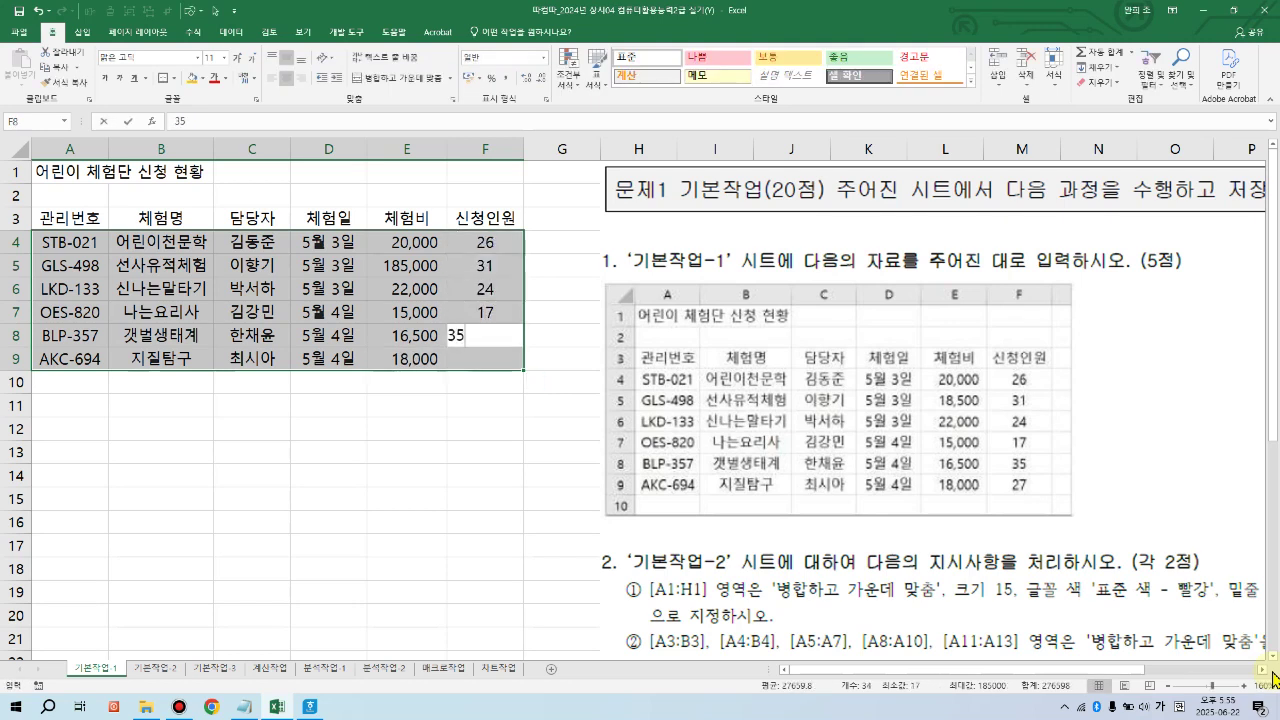
key(Return)
text(27)
key(Return)
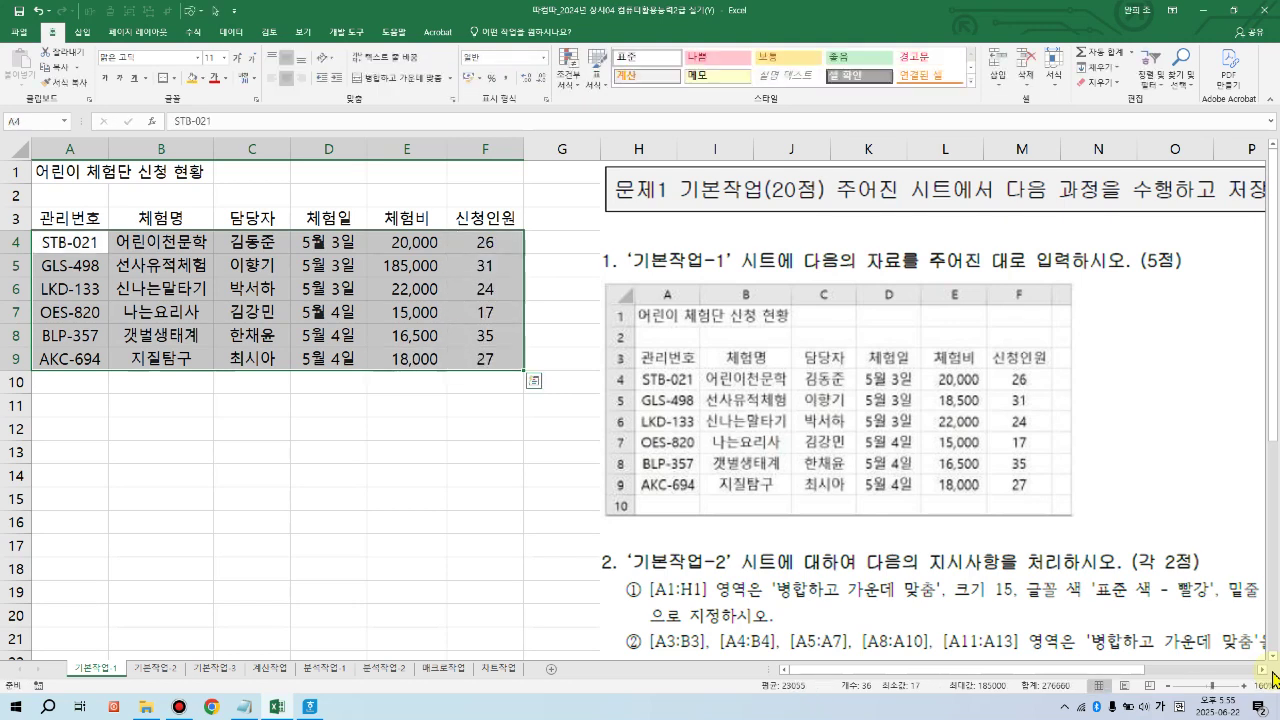
click(62, 410)
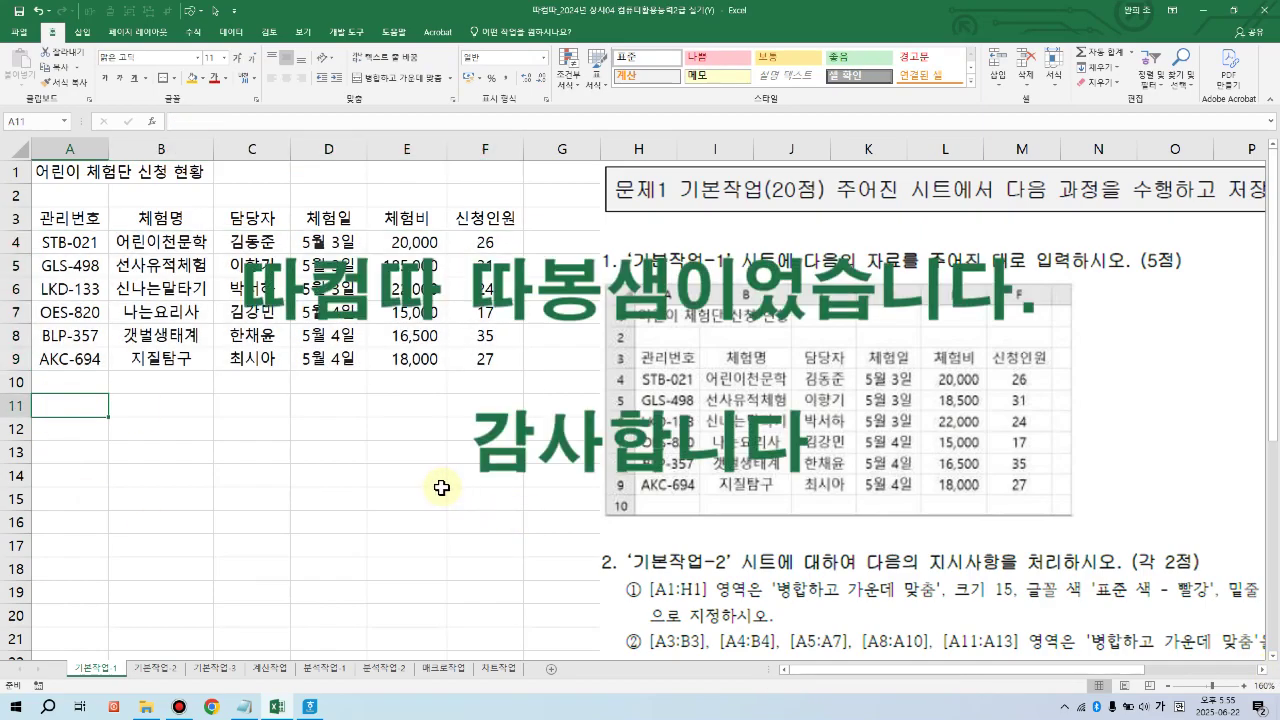
Step: Correct the 체험비 value of 선사유적체험 in E5 to 18500
scroll(447, 486, down, 2)
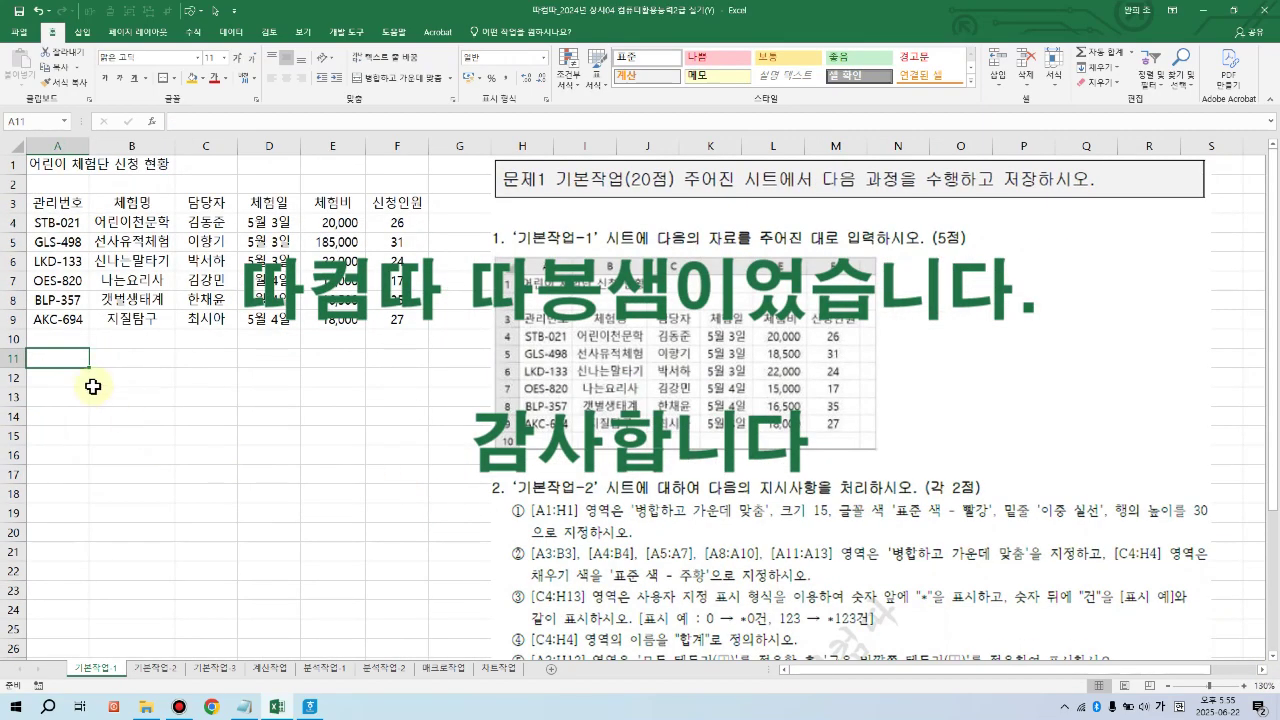
click(136, 361)
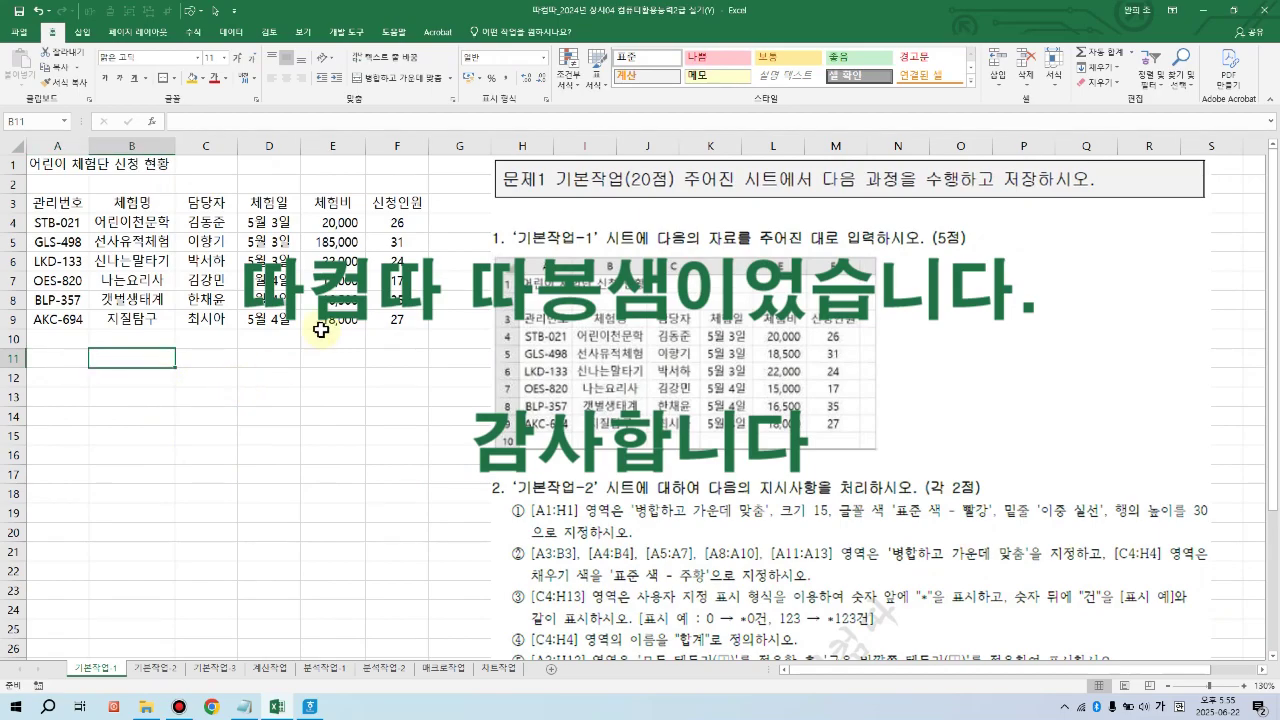
click(340, 243)
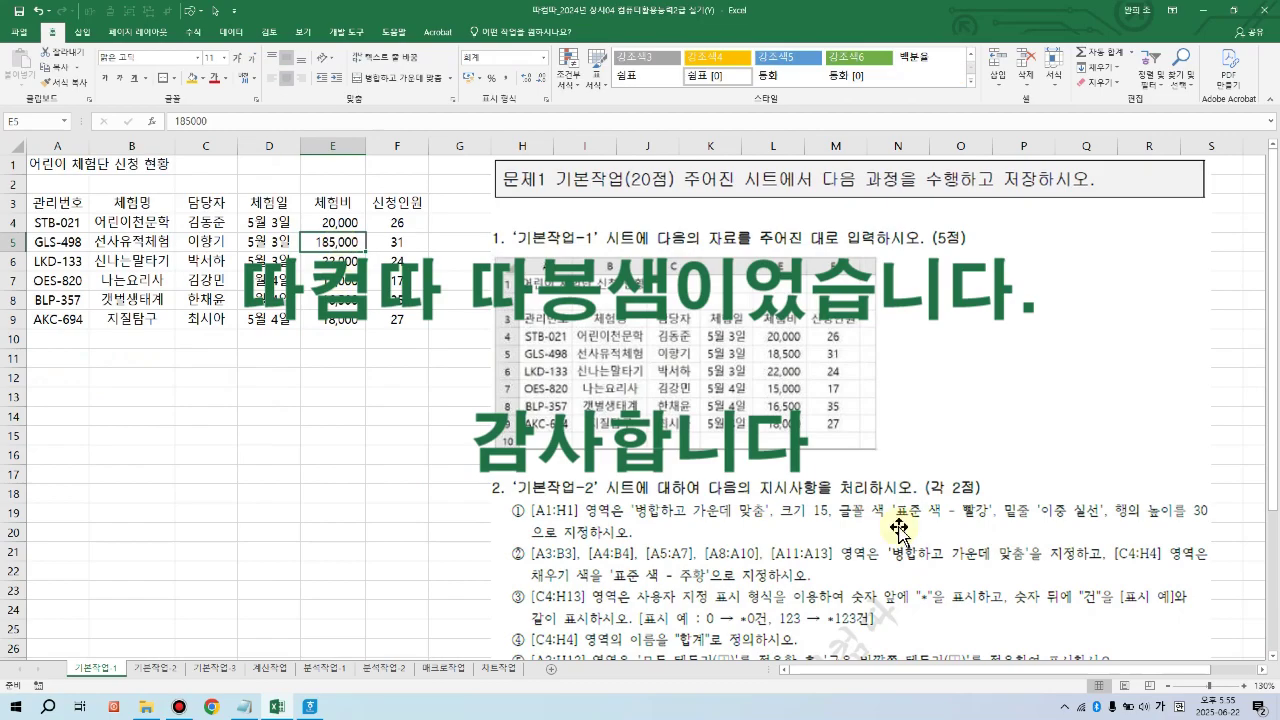
text(18)
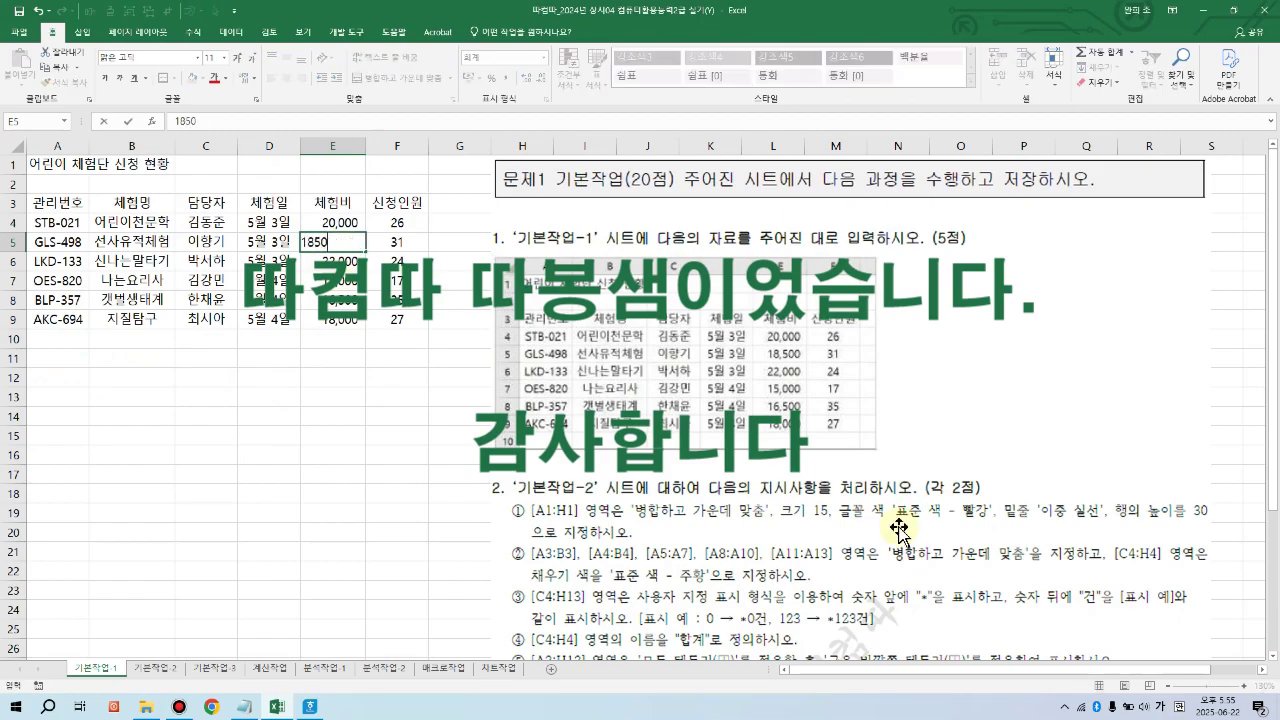
key(Return)
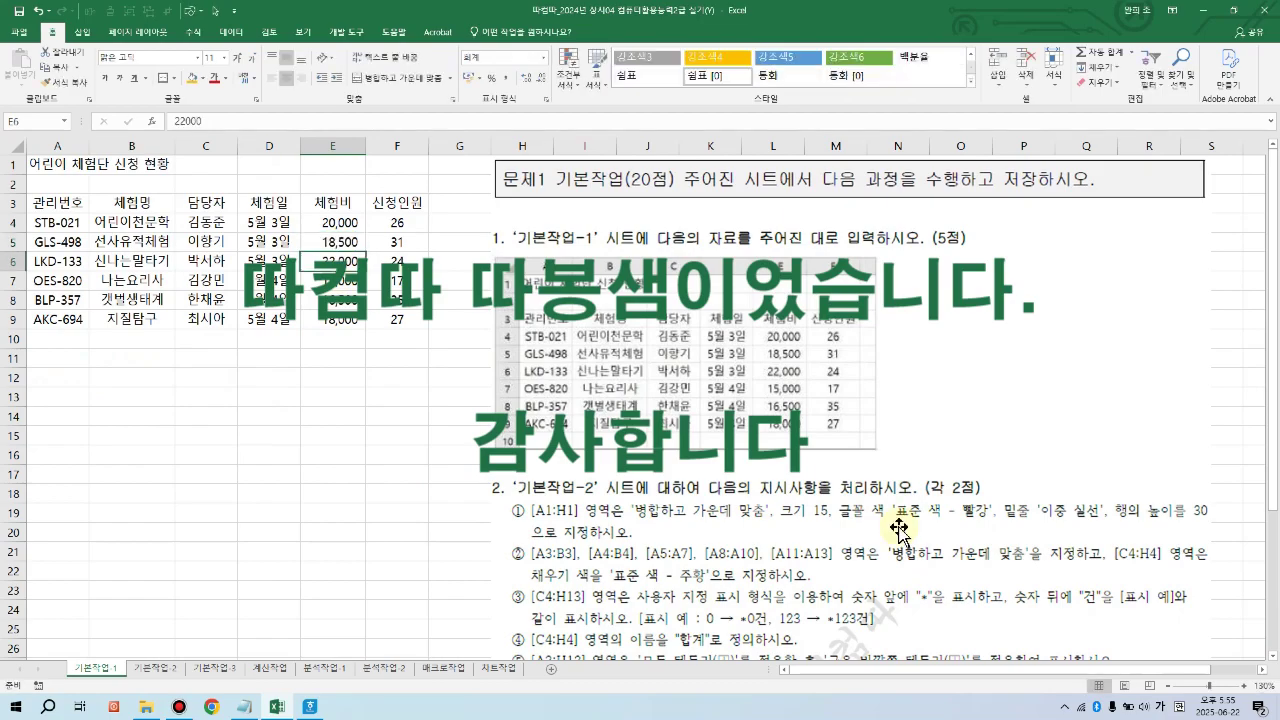
click(331, 237)
click(397, 364)
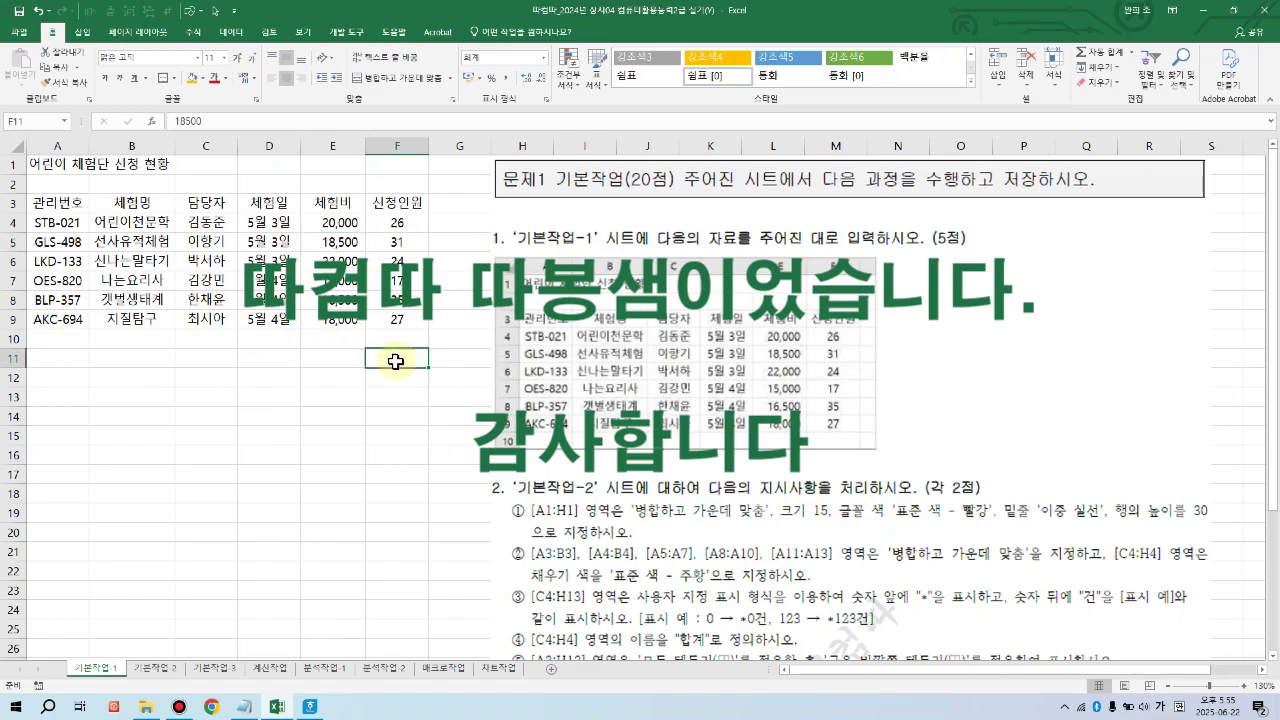